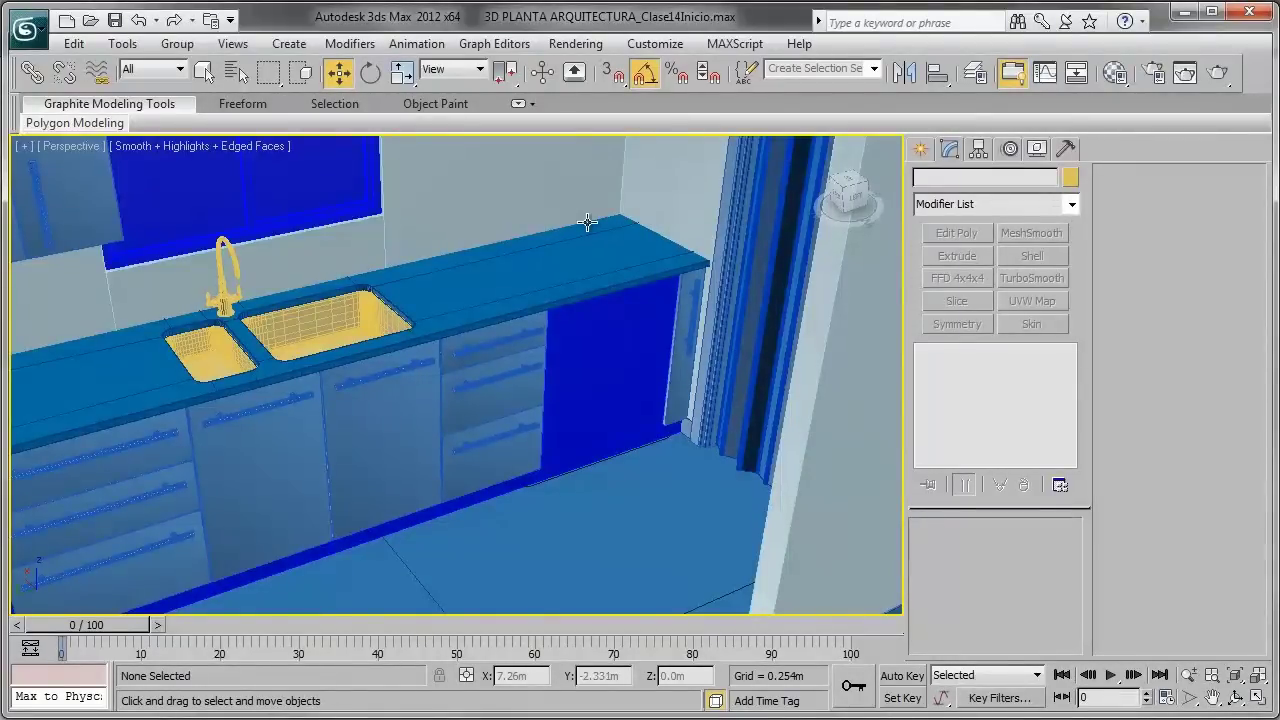
Step: Survey the kitchen, selecting the fridge, countertop and sink basin and framing the countertop
middle_drag(597, 286, 584, 288)
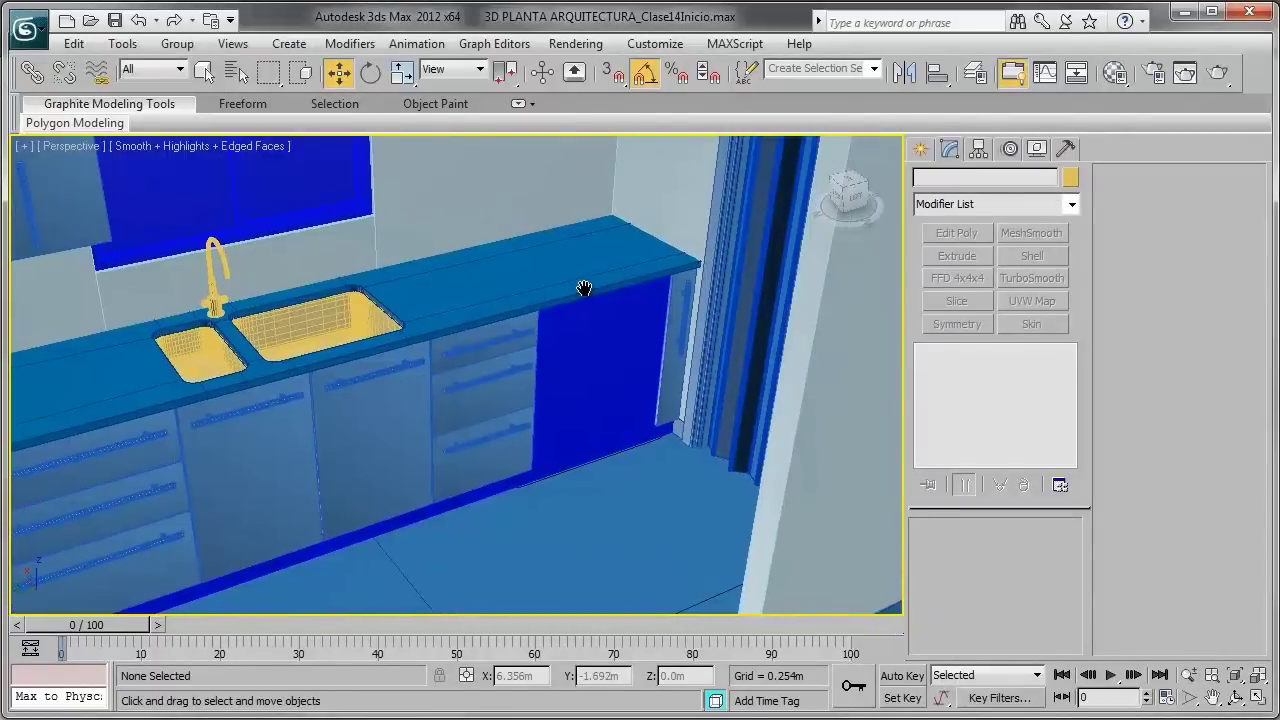
scroll(551, 306, down, 2)
scroll(602, 322, down, 2)
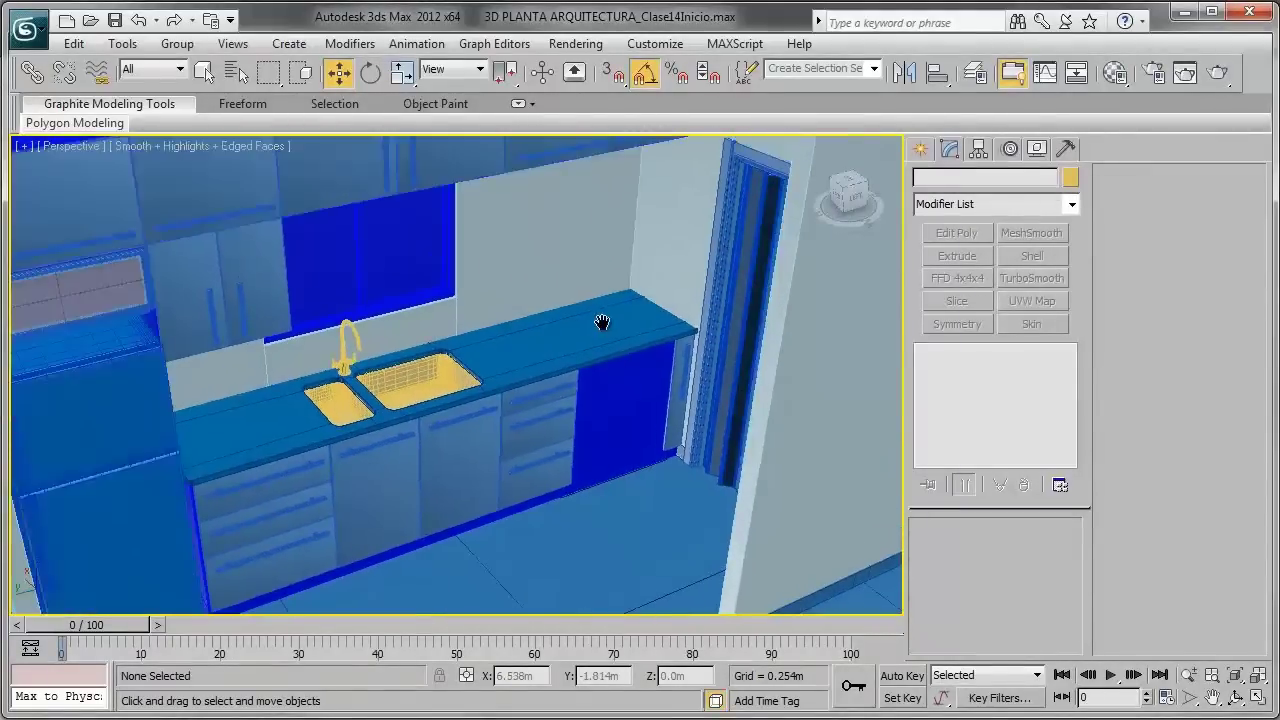
scroll(602, 322, down, 2)
scroll(400, 336, up, 3)
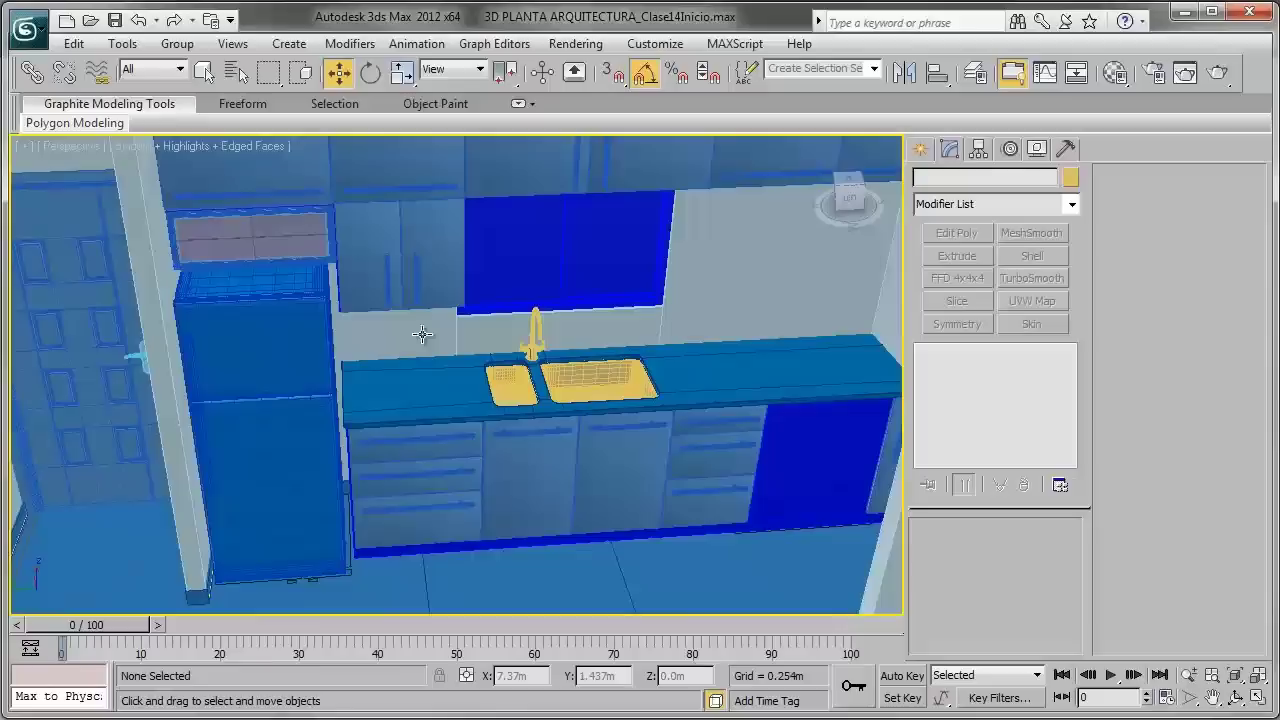
click(303, 320)
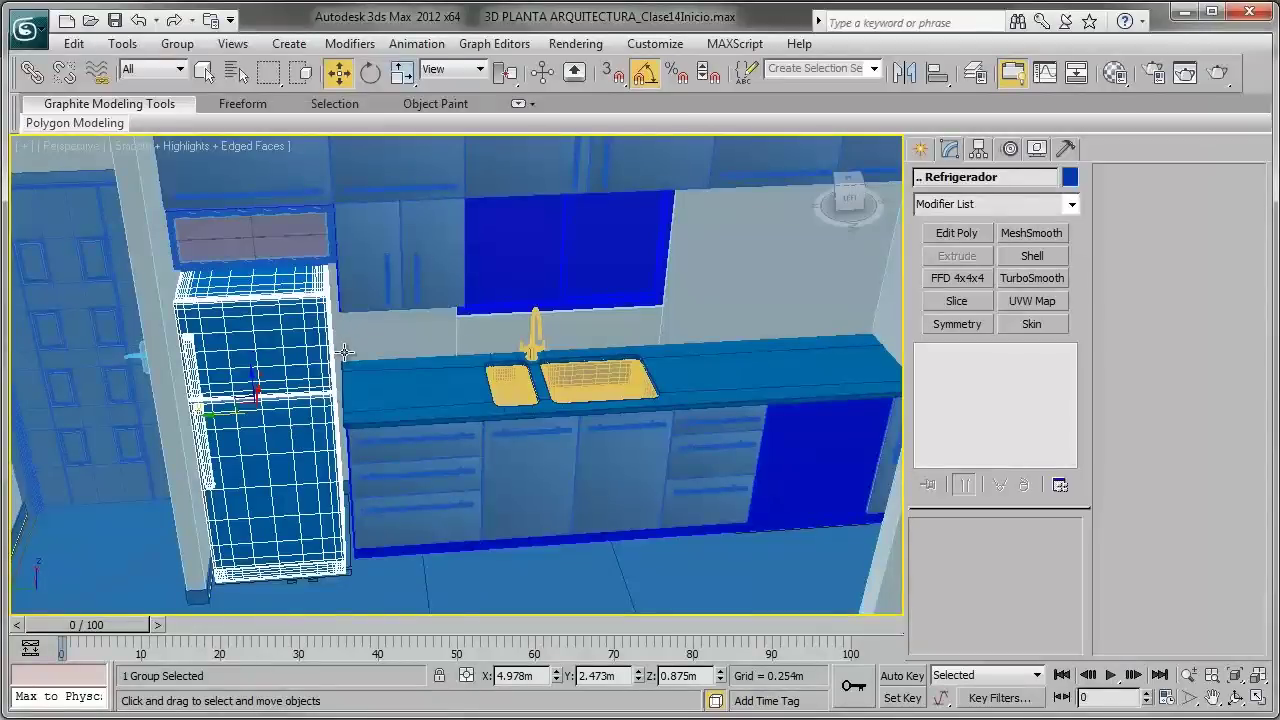
click(440, 376)
key(z)
scroll(557, 395, up, 2)
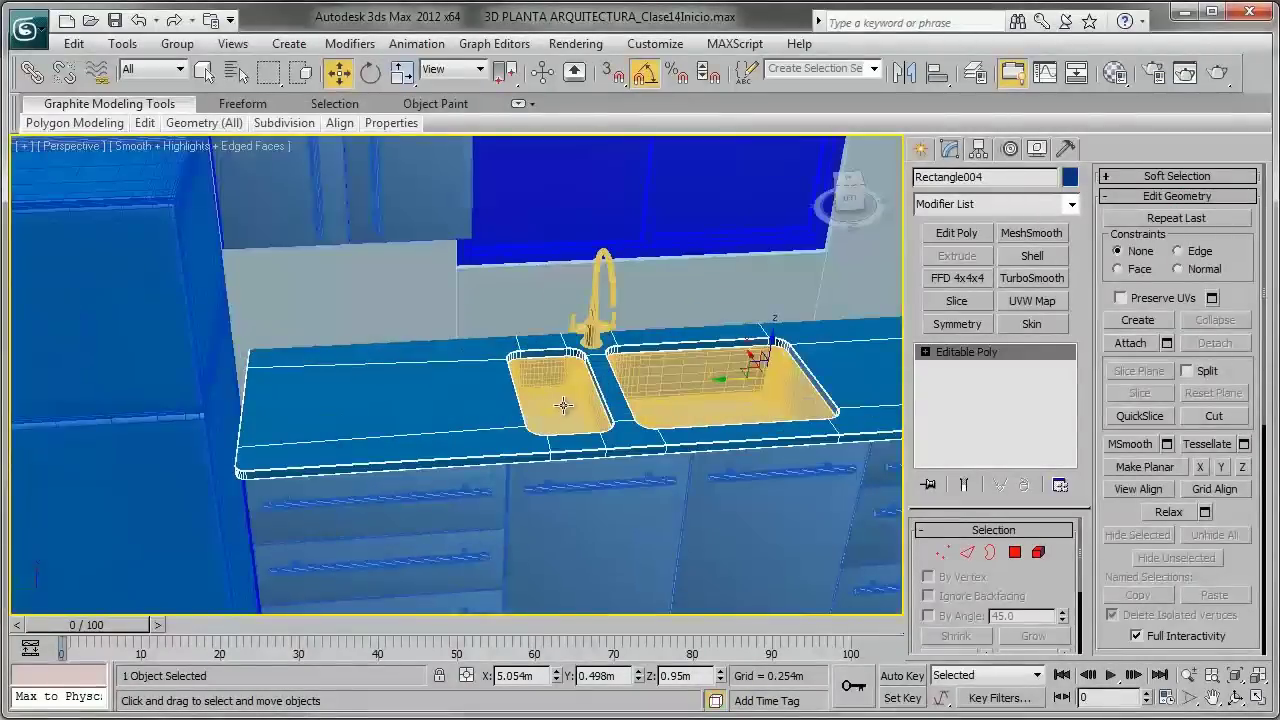
click(557, 386)
scroll(557, 386, down, 2)
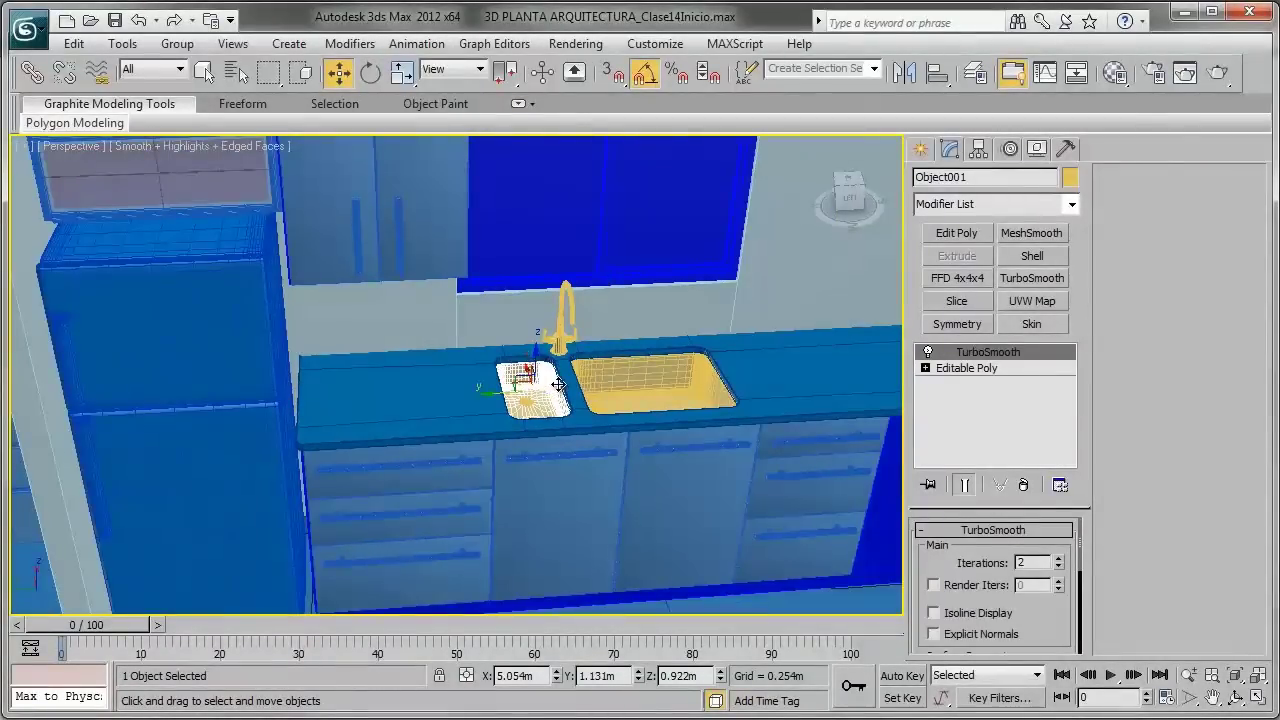
Step: Turn off Edged Faces with F4 and select the blue Box061 cabinet beside the drawers
key(F4)
scroll(608, 366, down, 2)
alt+middle_drag(608, 366, 454, 218)
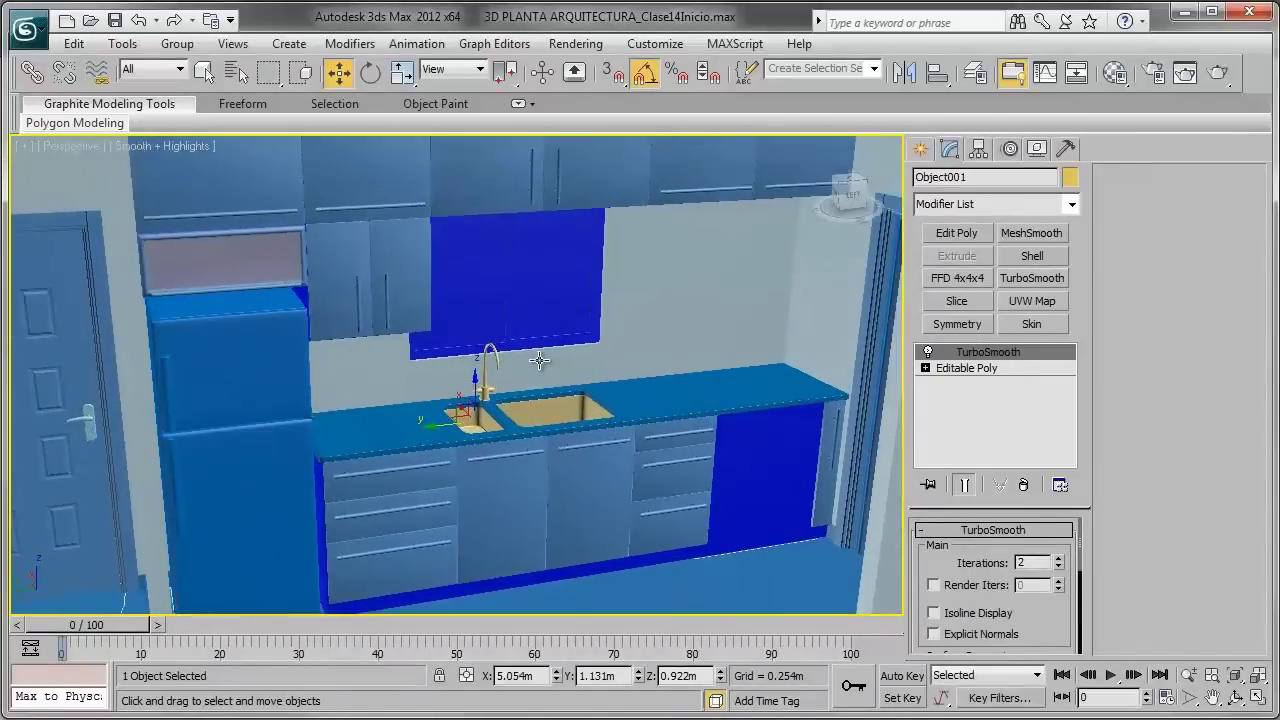
click(512, 506)
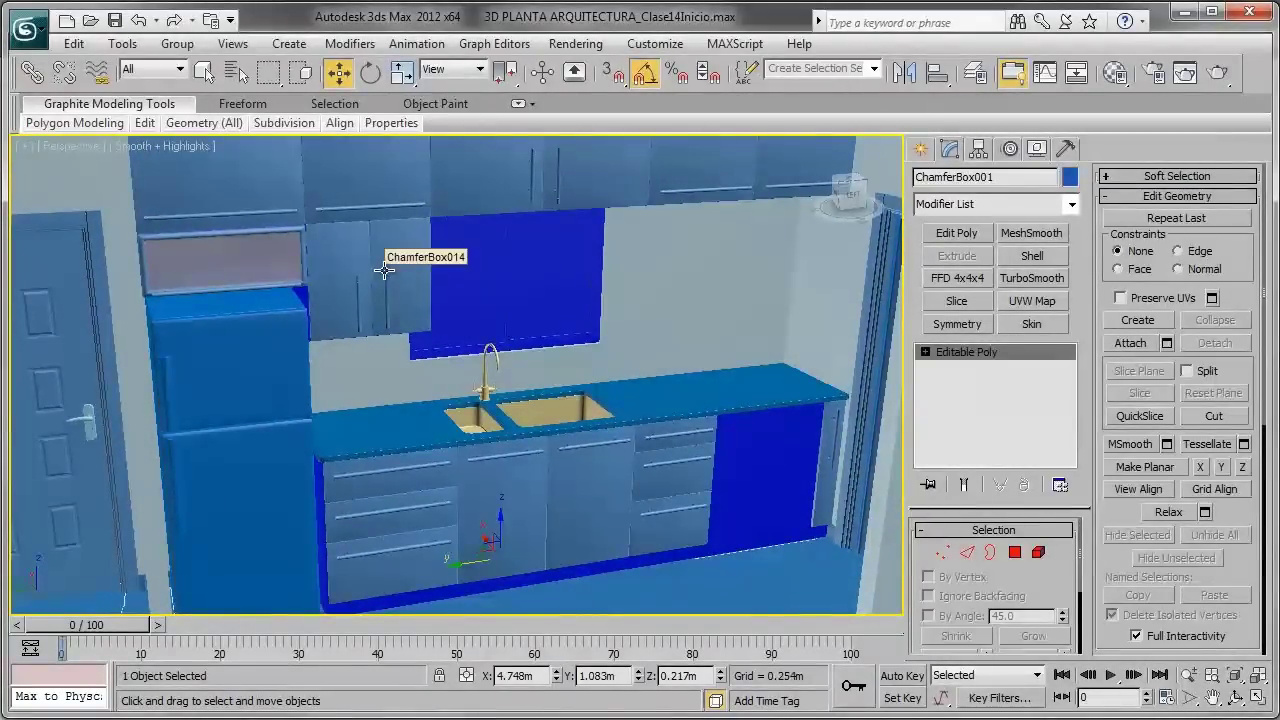
click(754, 440)
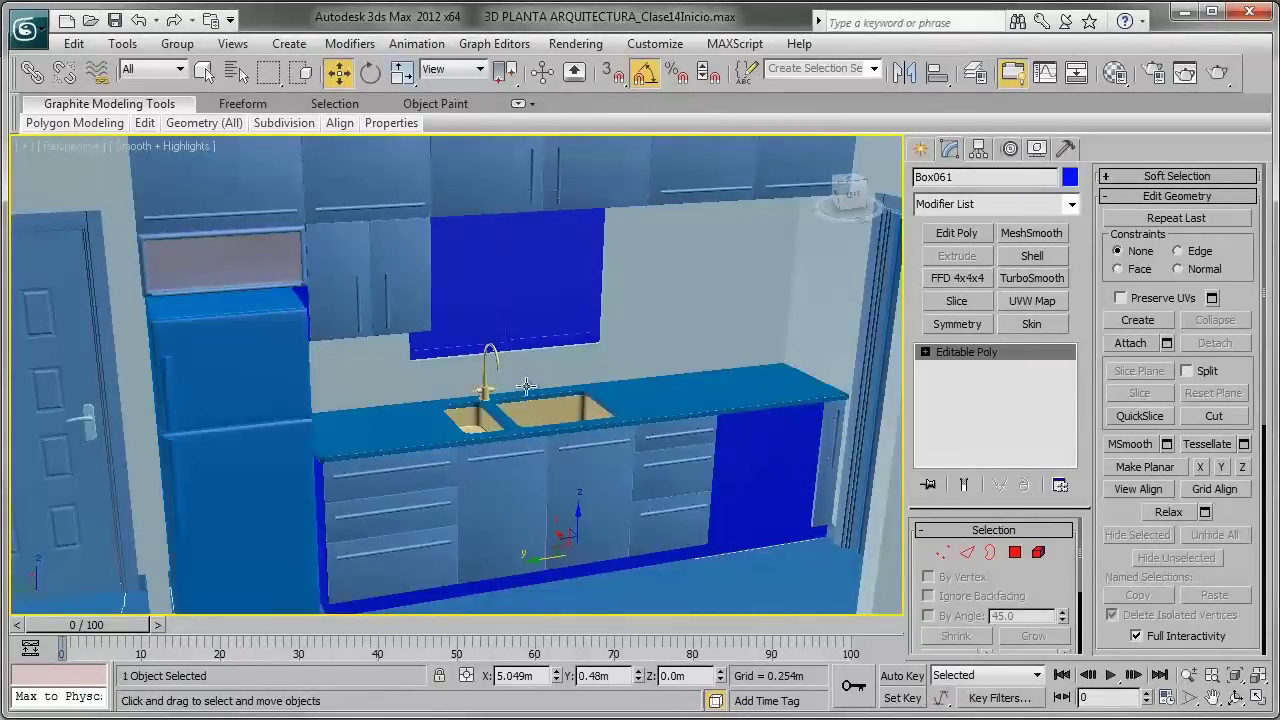
scroll(520, 410, up, 1)
scroll(543, 394, up, 1)
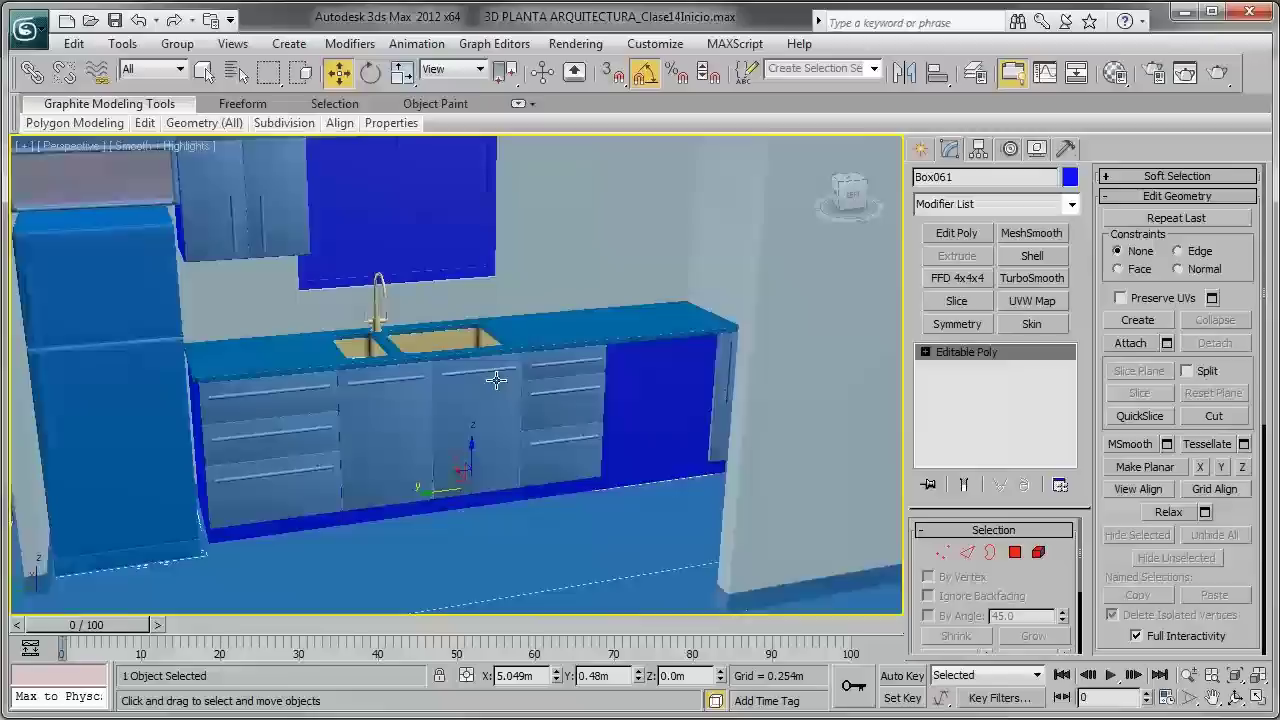
scroll(505, 378, up, 1)
scroll(590, 395, up, 1)
scroll(673, 400, up, 2)
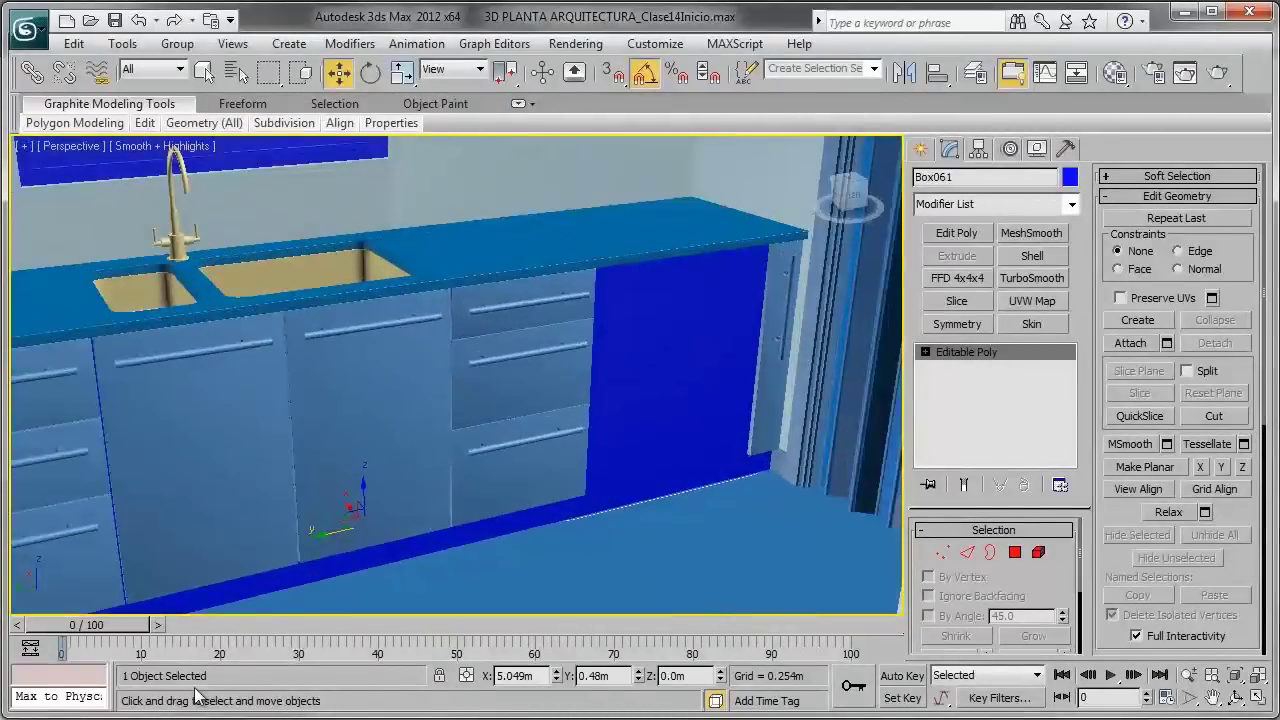
Step: Glance at the built-in oven reference photo, then return to a lower, frontal kitchen view
click(643, 715)
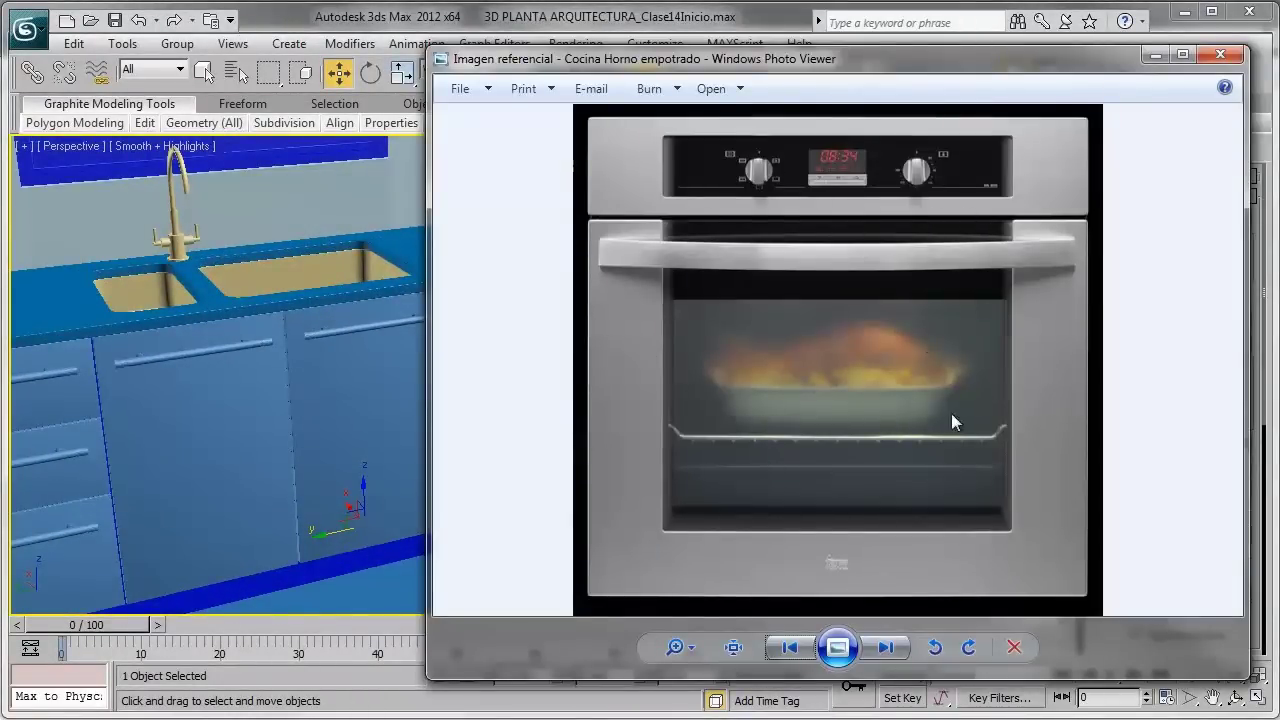
click(1156, 56)
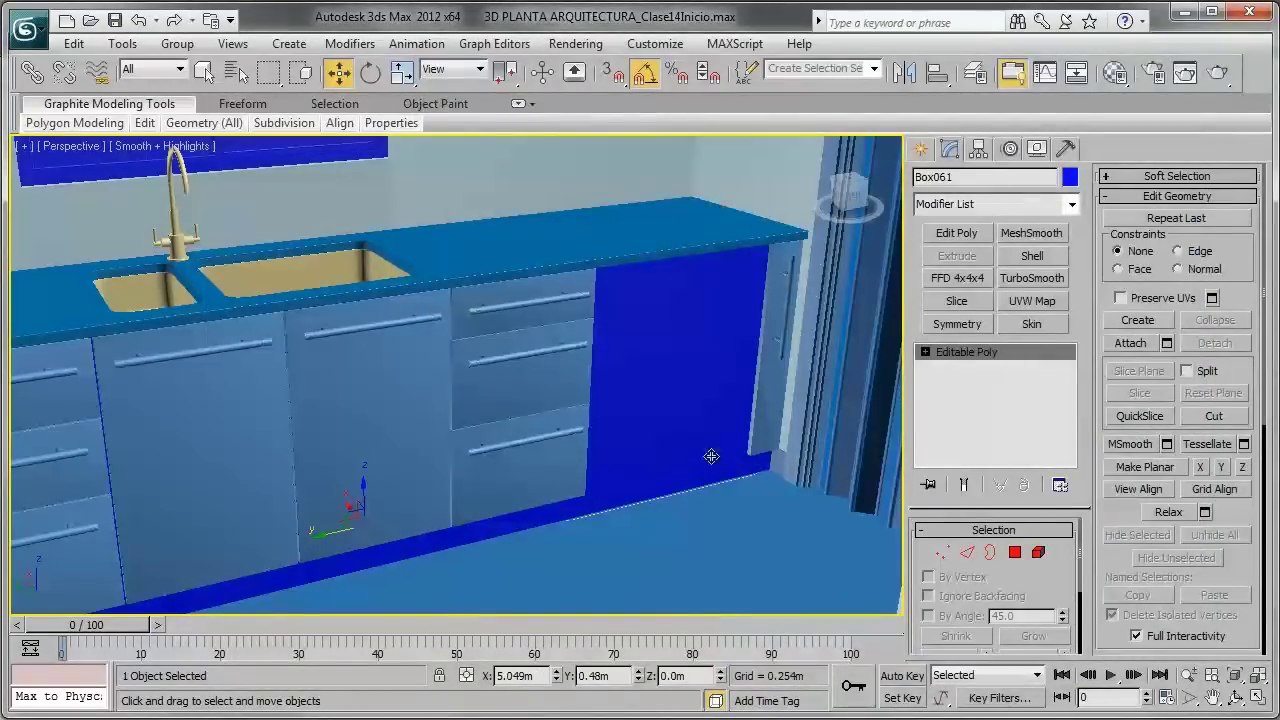
scroll(698, 388, up, 2)
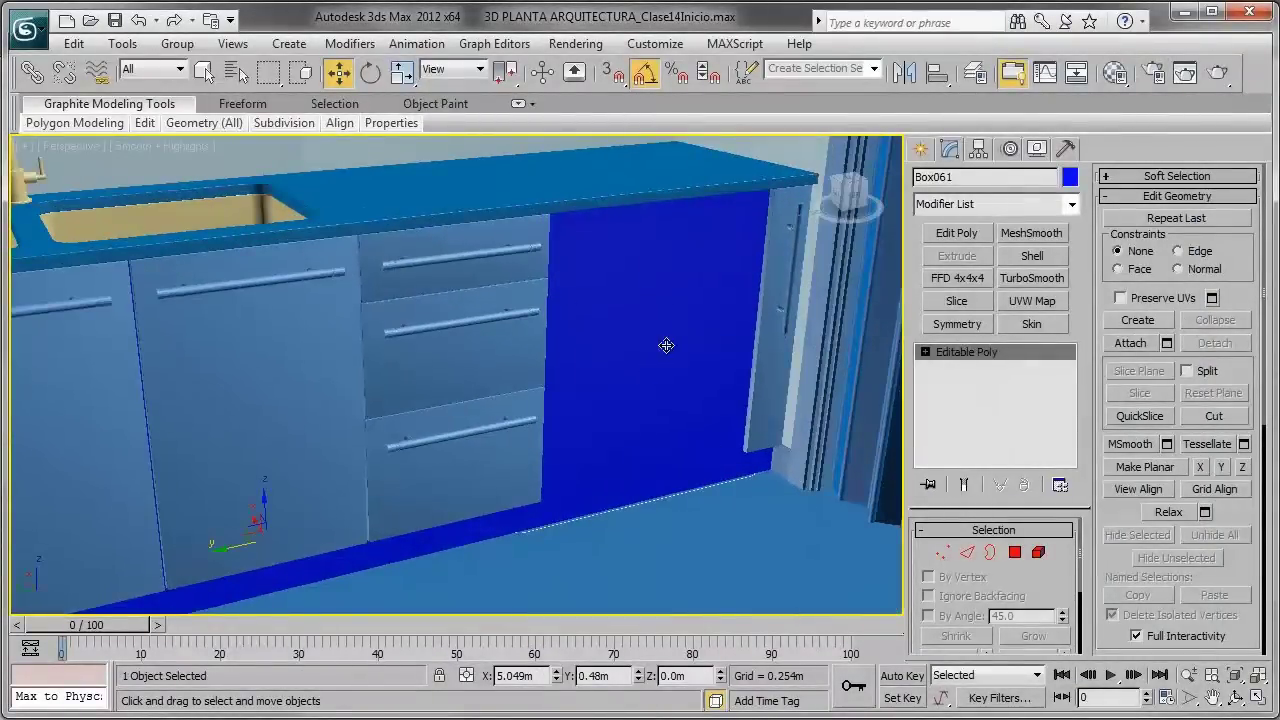
alt+middle_drag(653, 347, 660, 367)
Step: Show edges, trial-delete the cabinet's front polygon, undo it, and leave Polygon mode
key(F4)
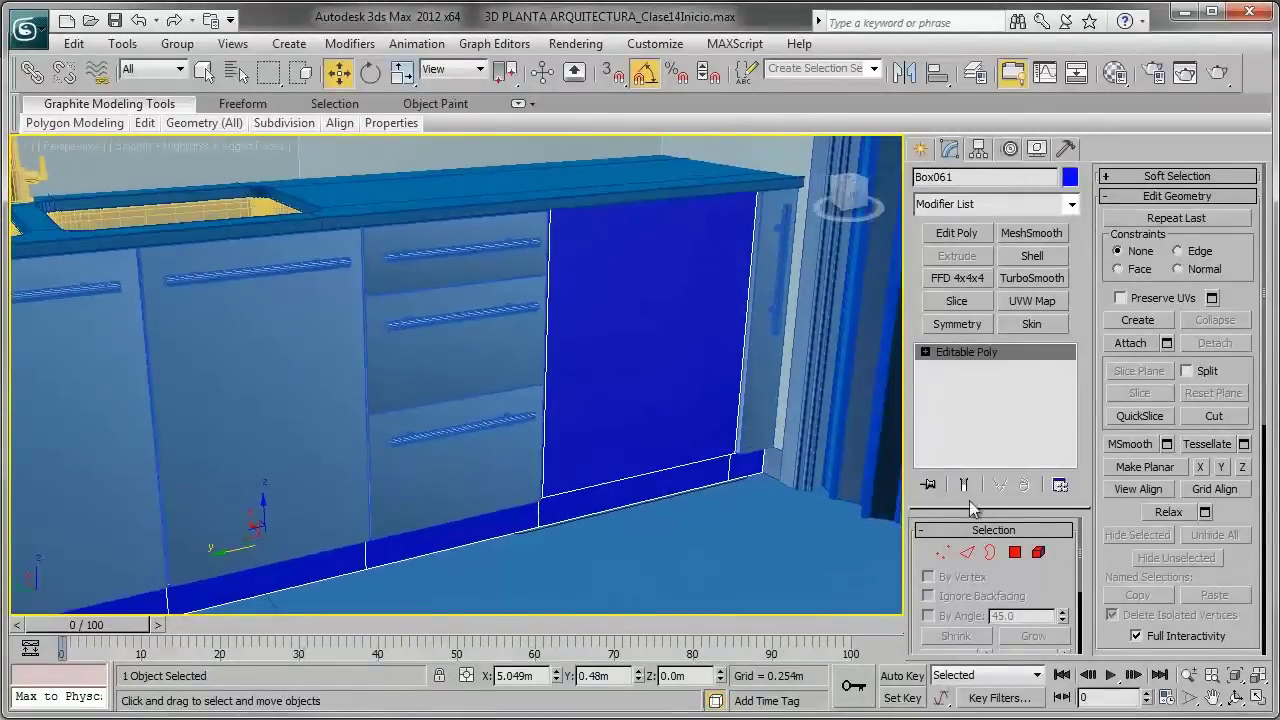
click(1015, 552)
click(681, 332)
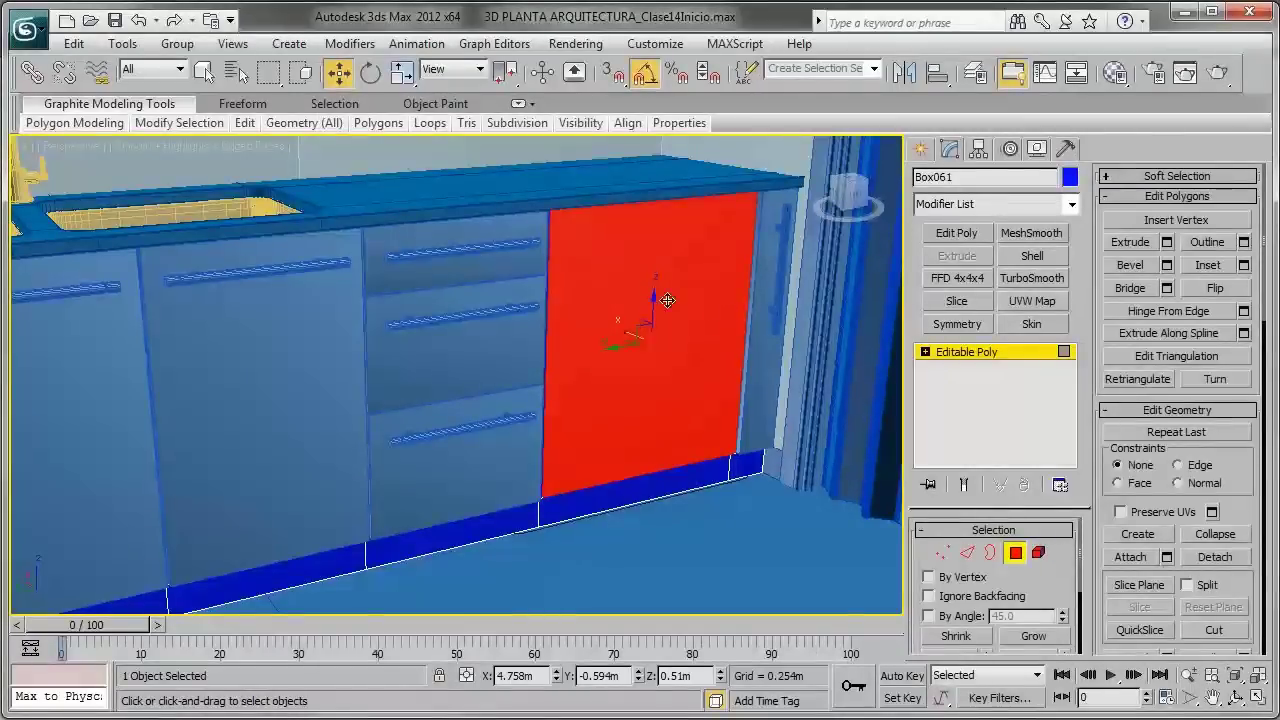
key(Delete)
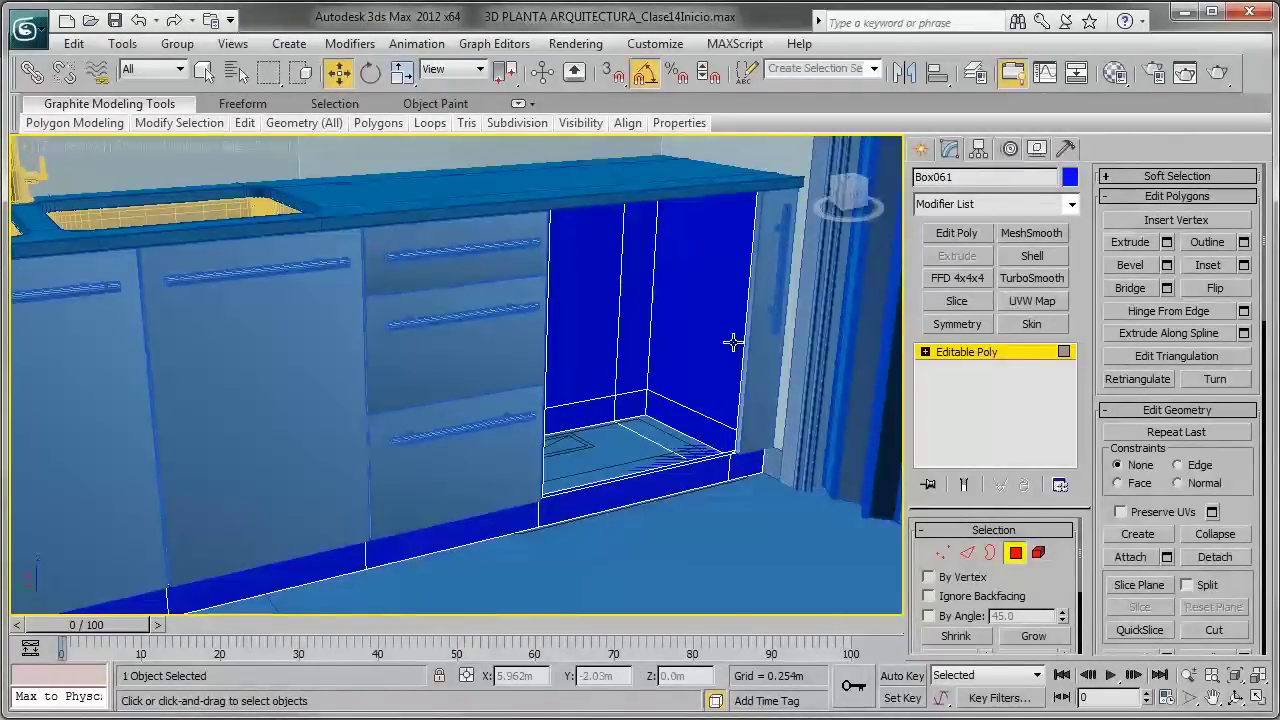
key(ctrl+z)
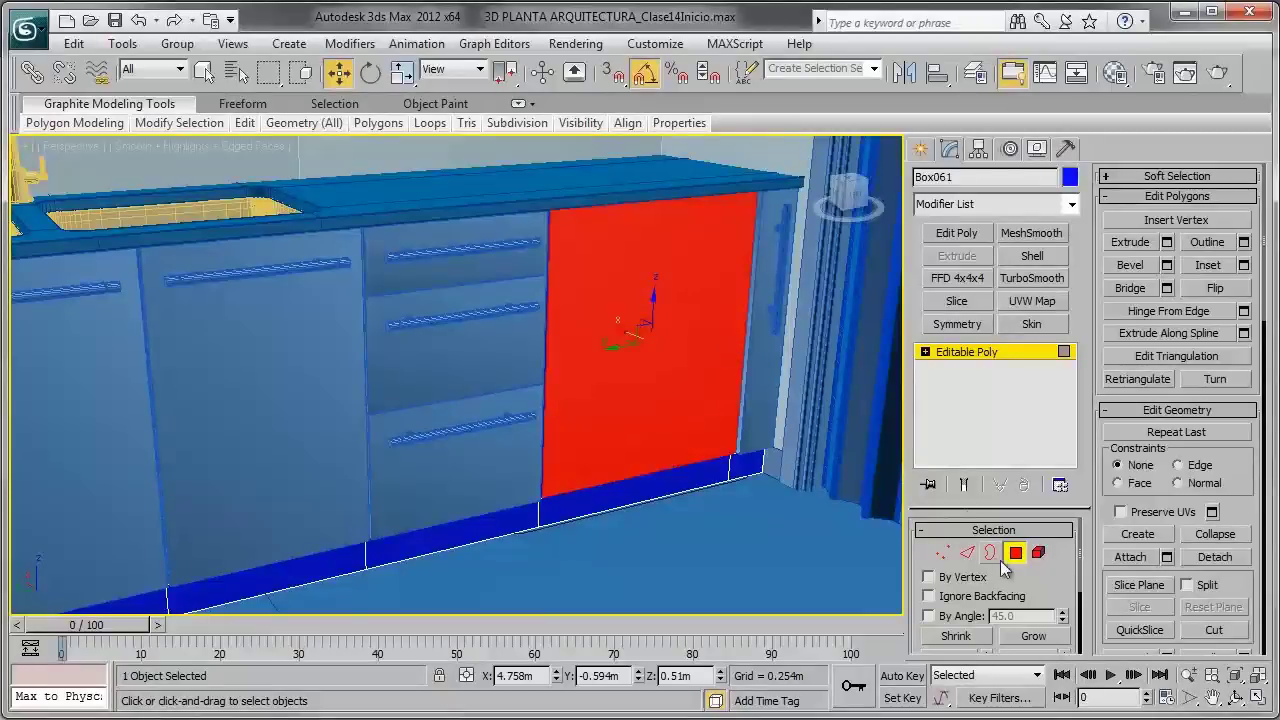
click(1015, 552)
Step: Orbit higher above the counter and switch back to the oven reference photo
mouse_move(674, 274)
alt+middle_down()
mouse_move(634, 306)
mouse_move(571, 323)
alt+middle_up()
scroll(626, 358, up, 1)
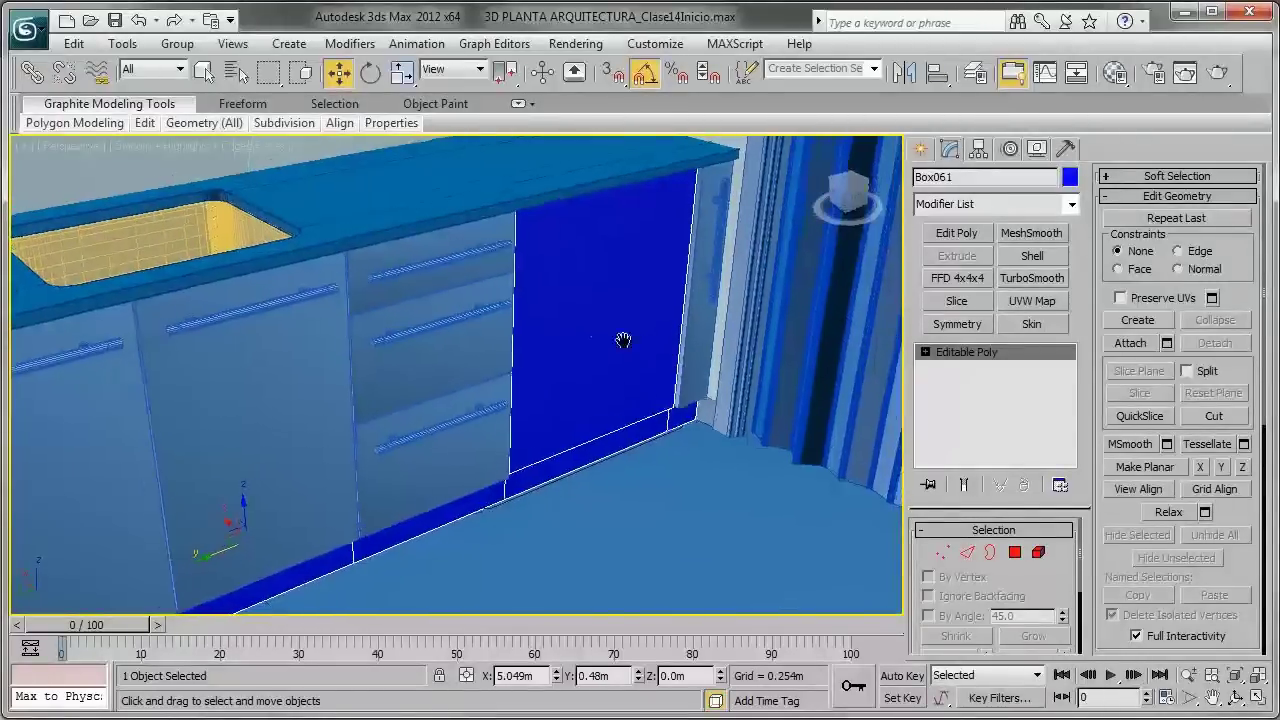
scroll(623, 343, up, 1)
scroll(554, 342, up, 1)
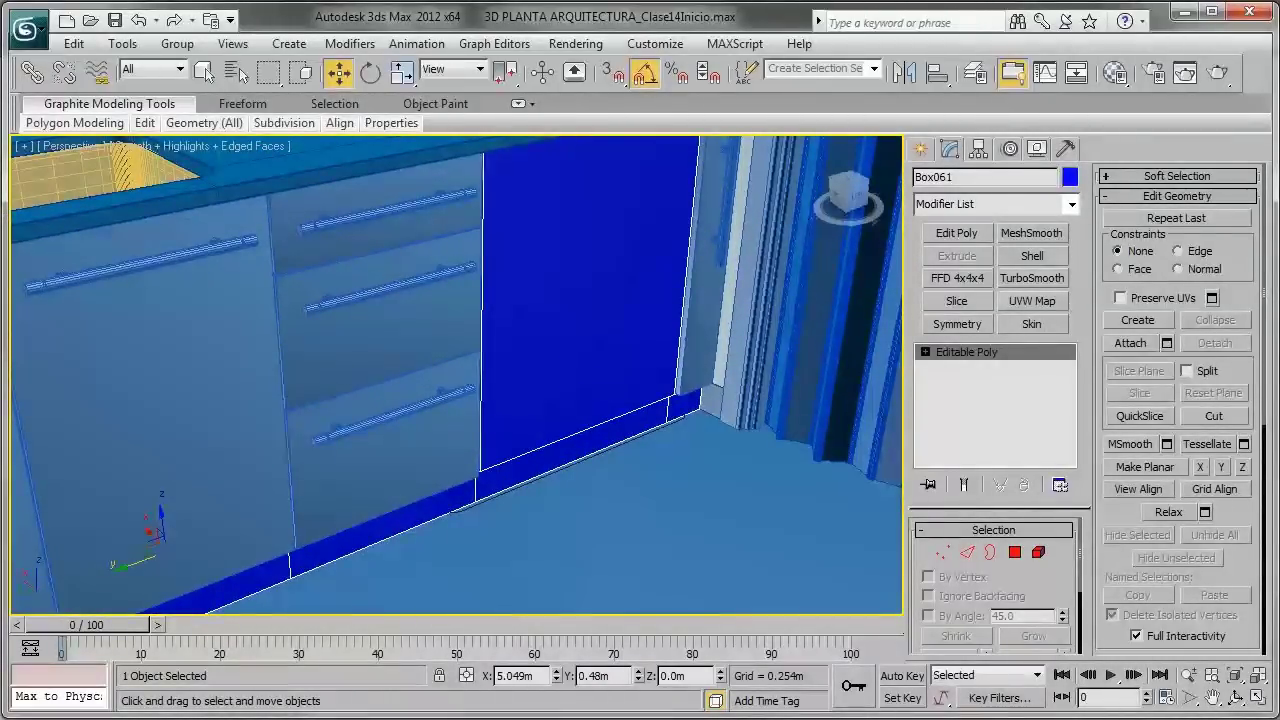
key(alt+Tab)
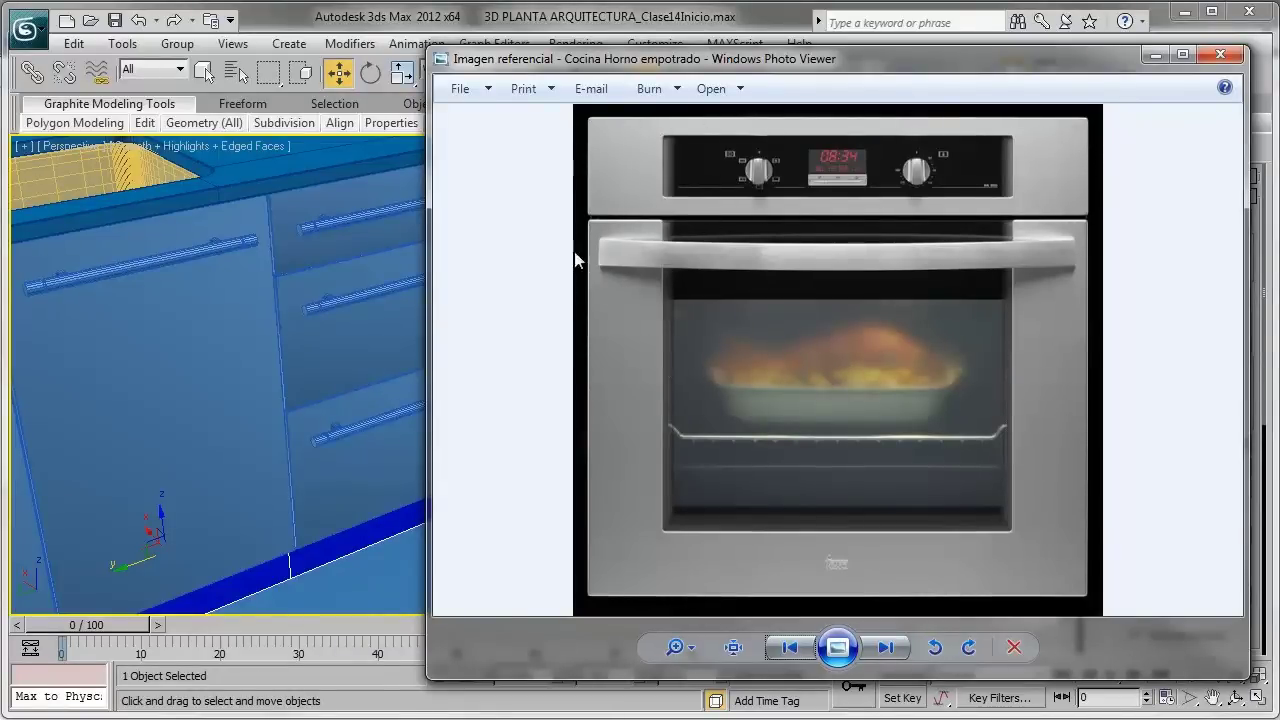
Step: Zoom the oven photo and pan across its handle bar, control panel and top edge
scroll(611, 591, up, 5)
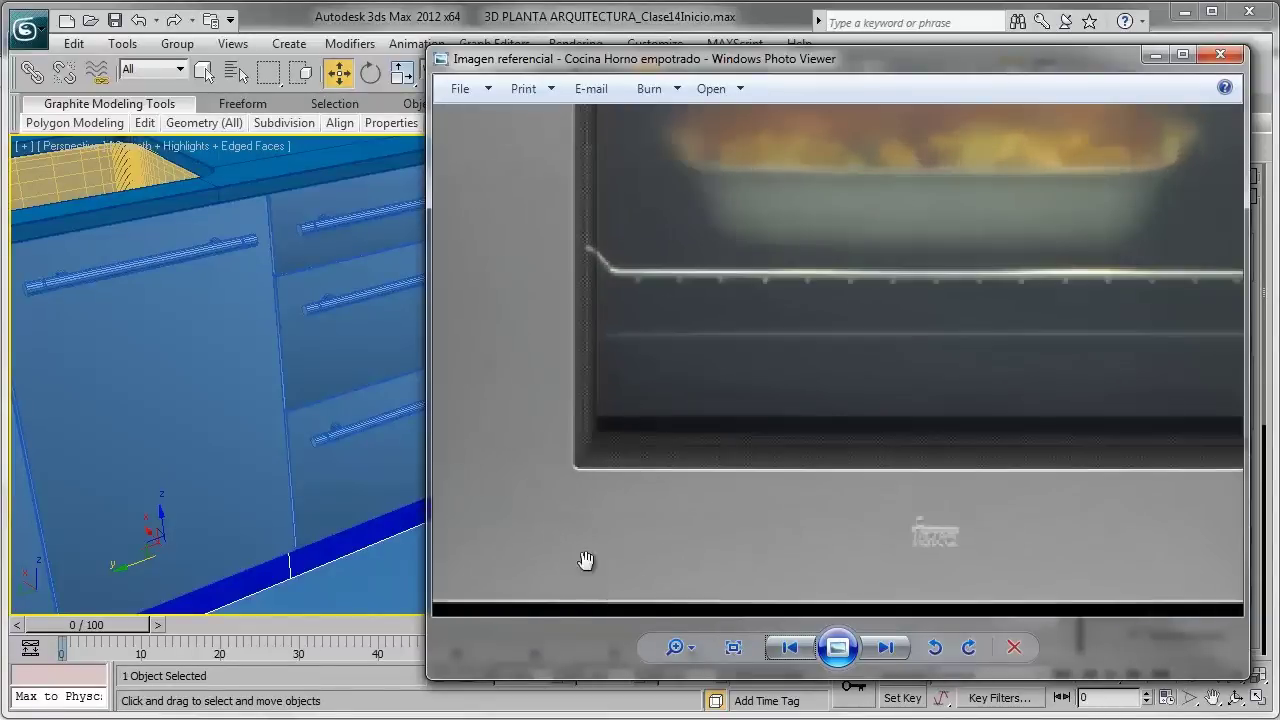
scroll(514, 534, down, 2)
drag(530, 532, 546, 516)
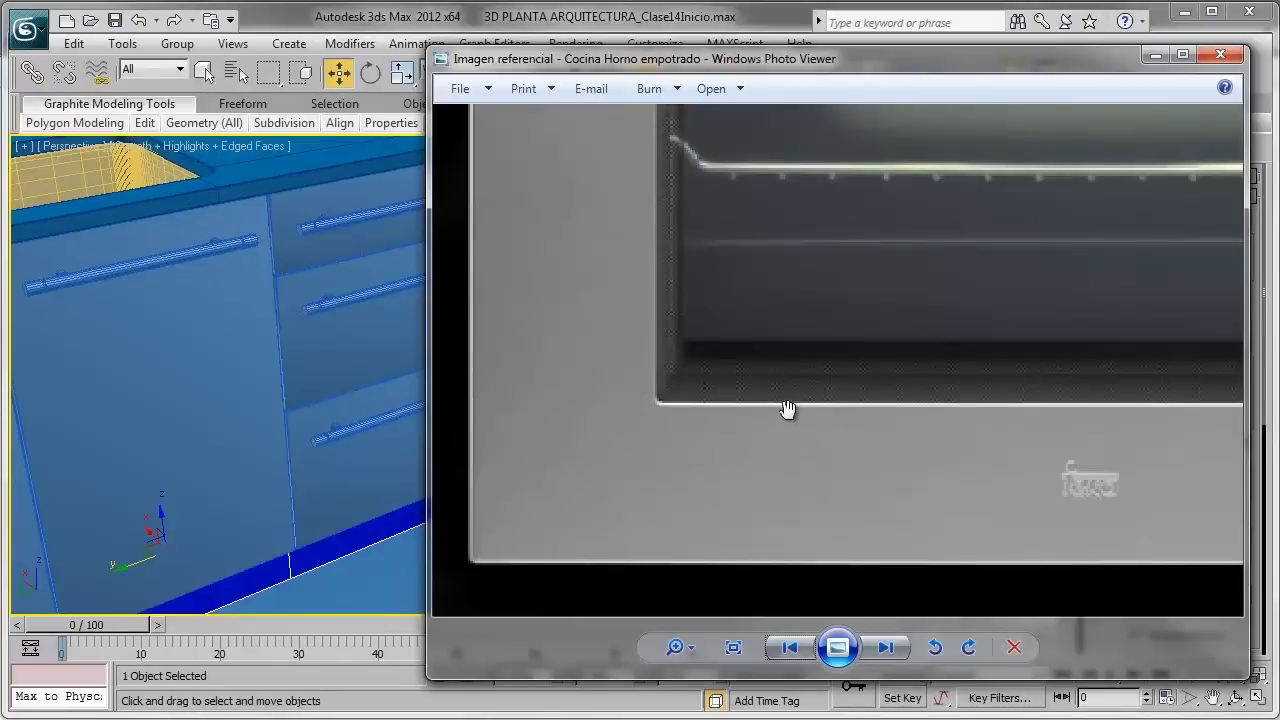
scroll(660, 449, down, 3)
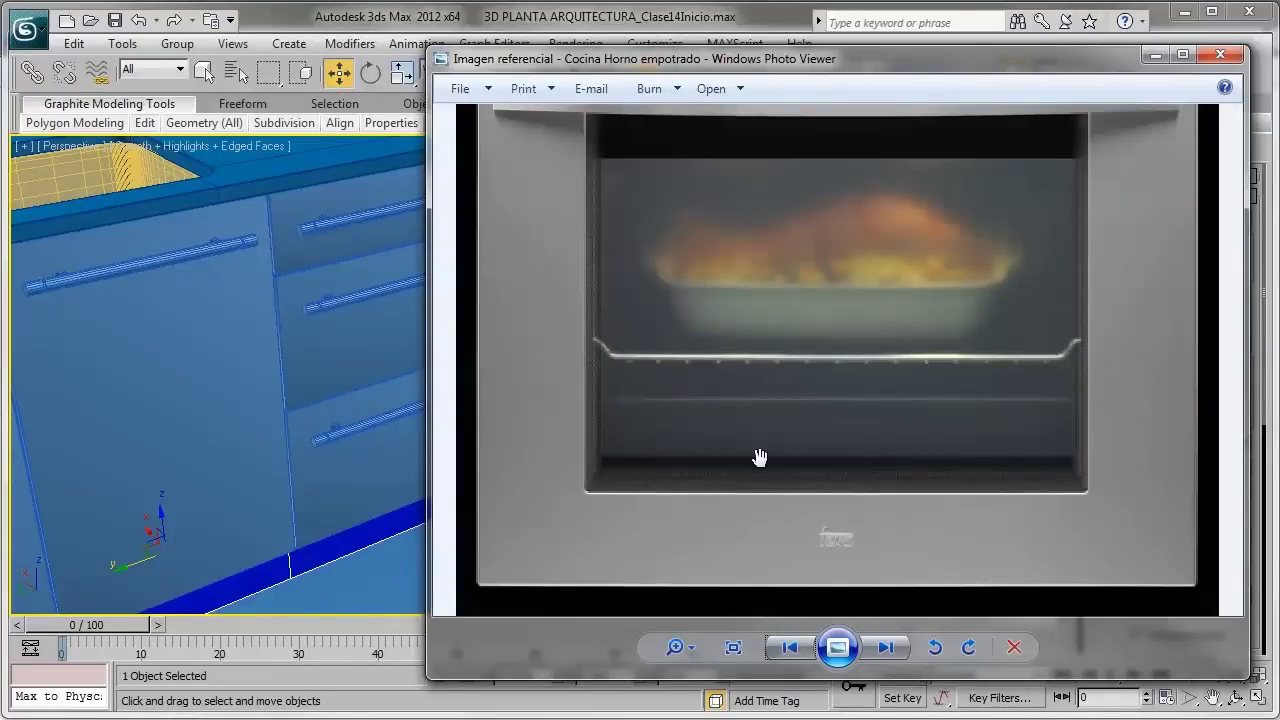
drag(730, 385, 719, 449)
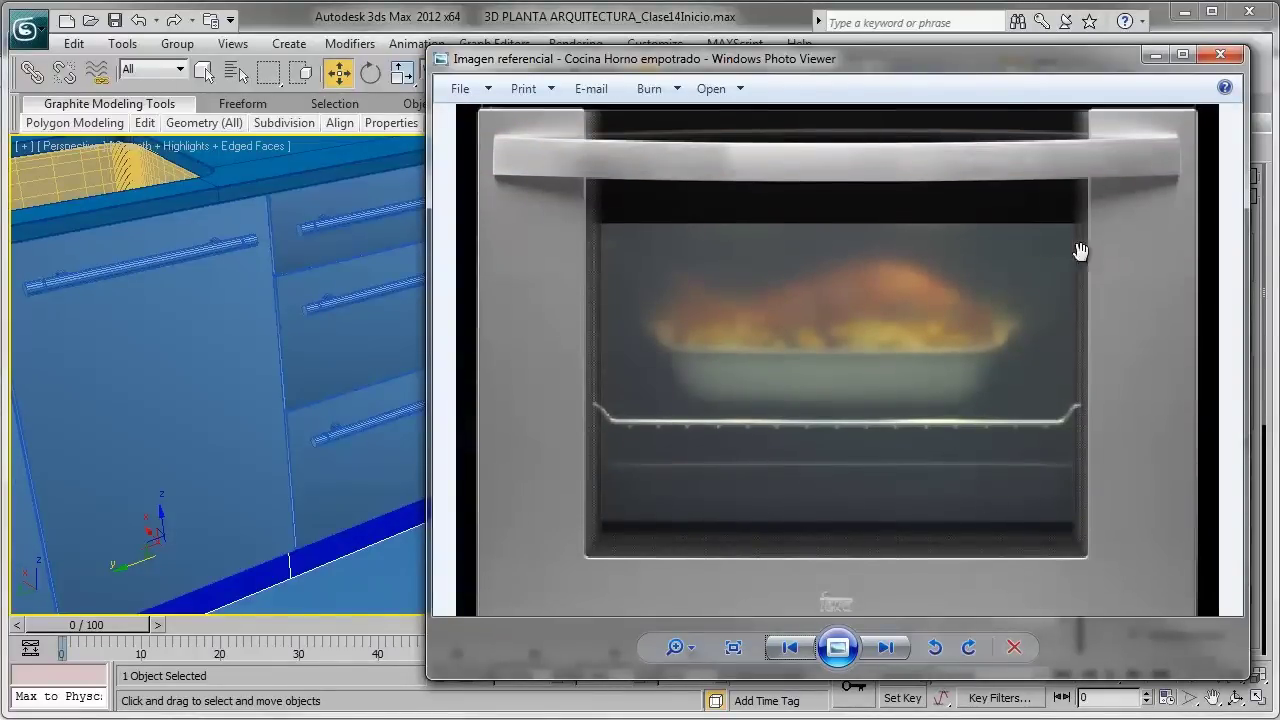
drag(716, 193, 545, 268)
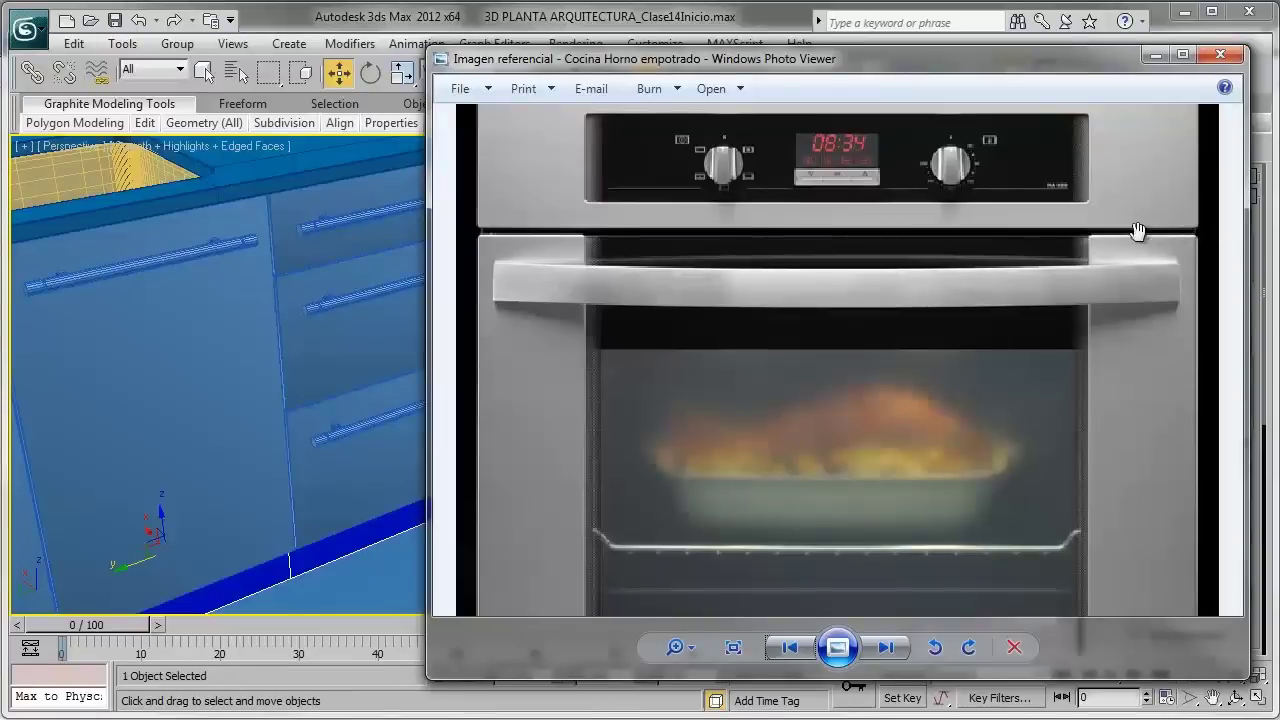
drag(509, 218, 540, 270)
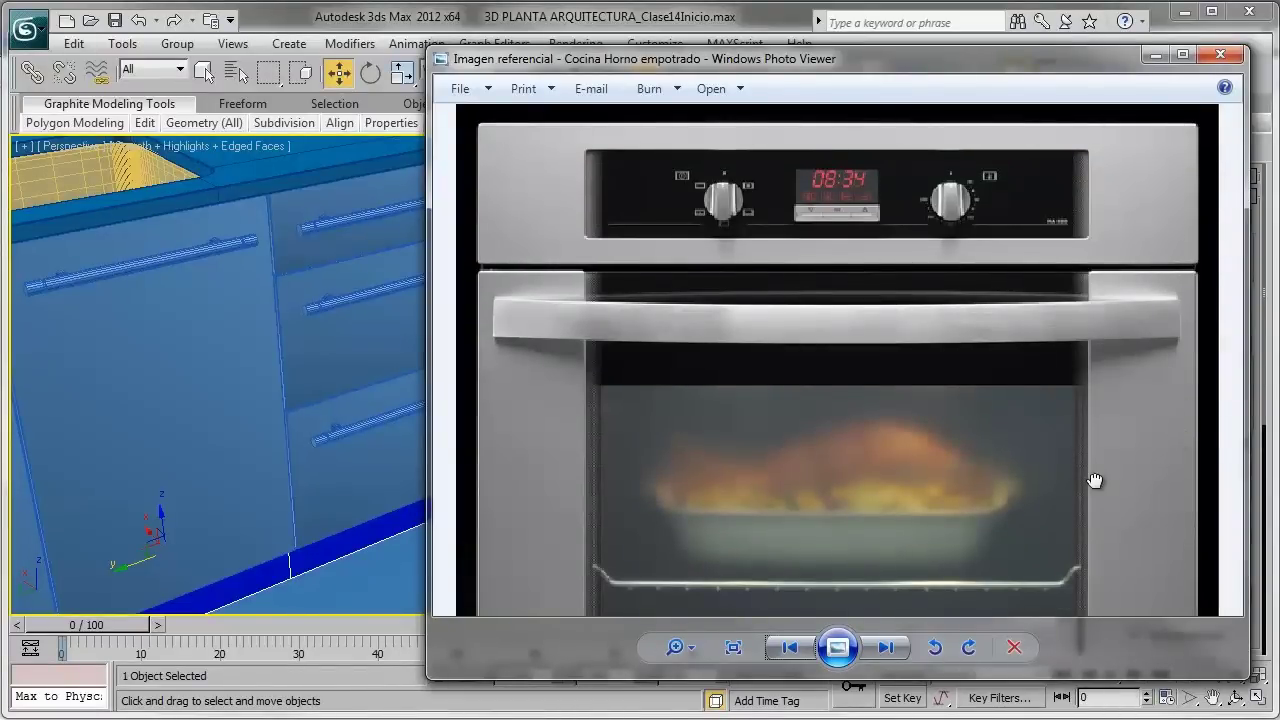
Step: Pan the photo between the oven window, base and control panel, zooming out to see it whole
drag(1097, 482, 1102, 250)
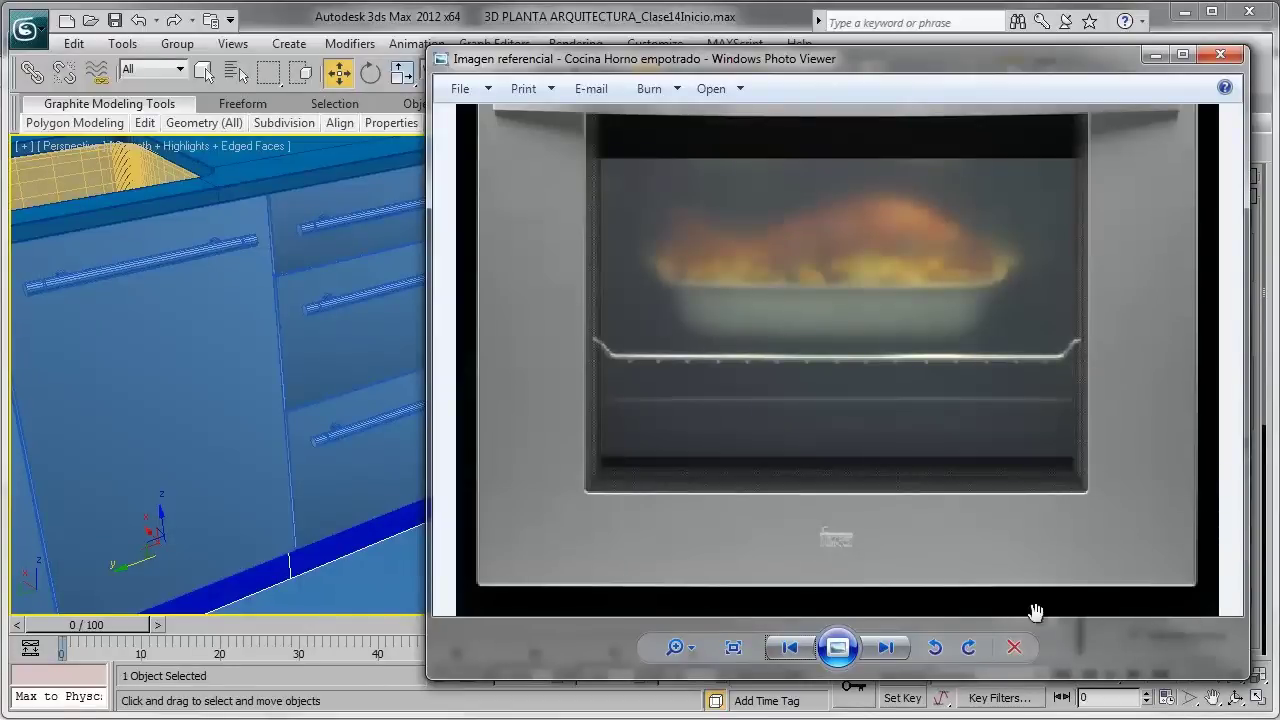
drag(531, 331, 530, 525)
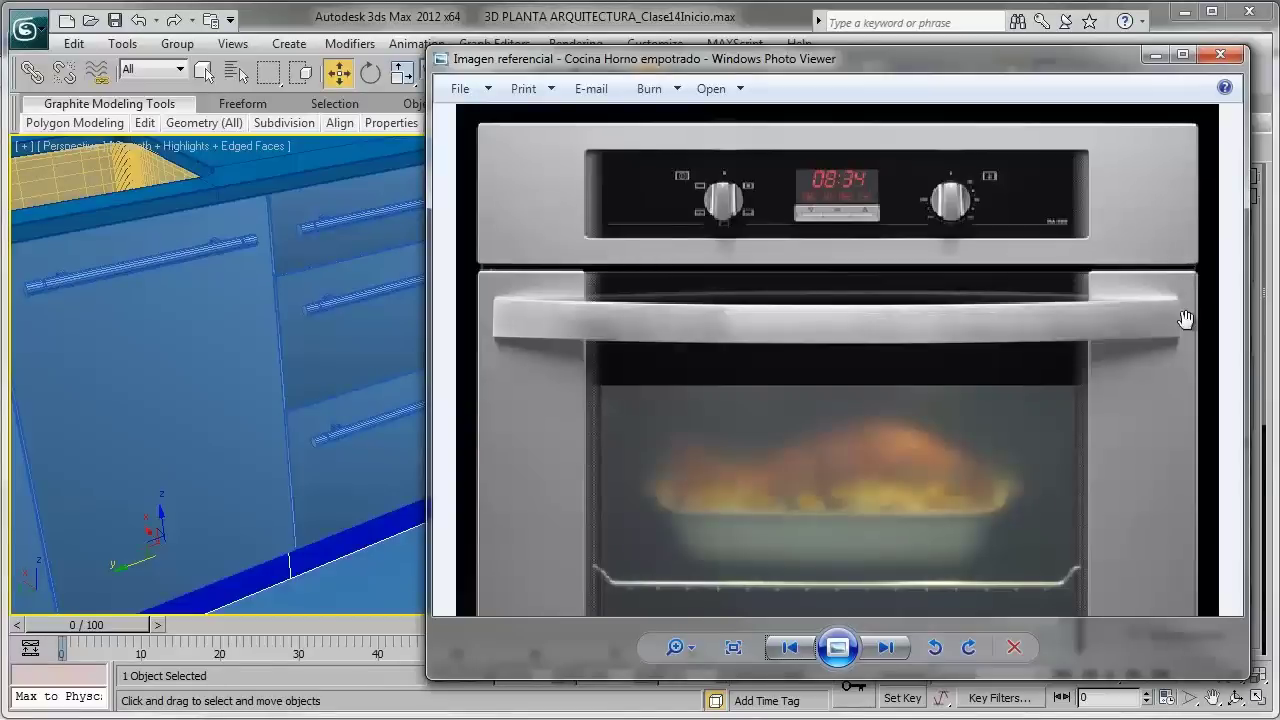
drag(1187, 390, 1188, 176)
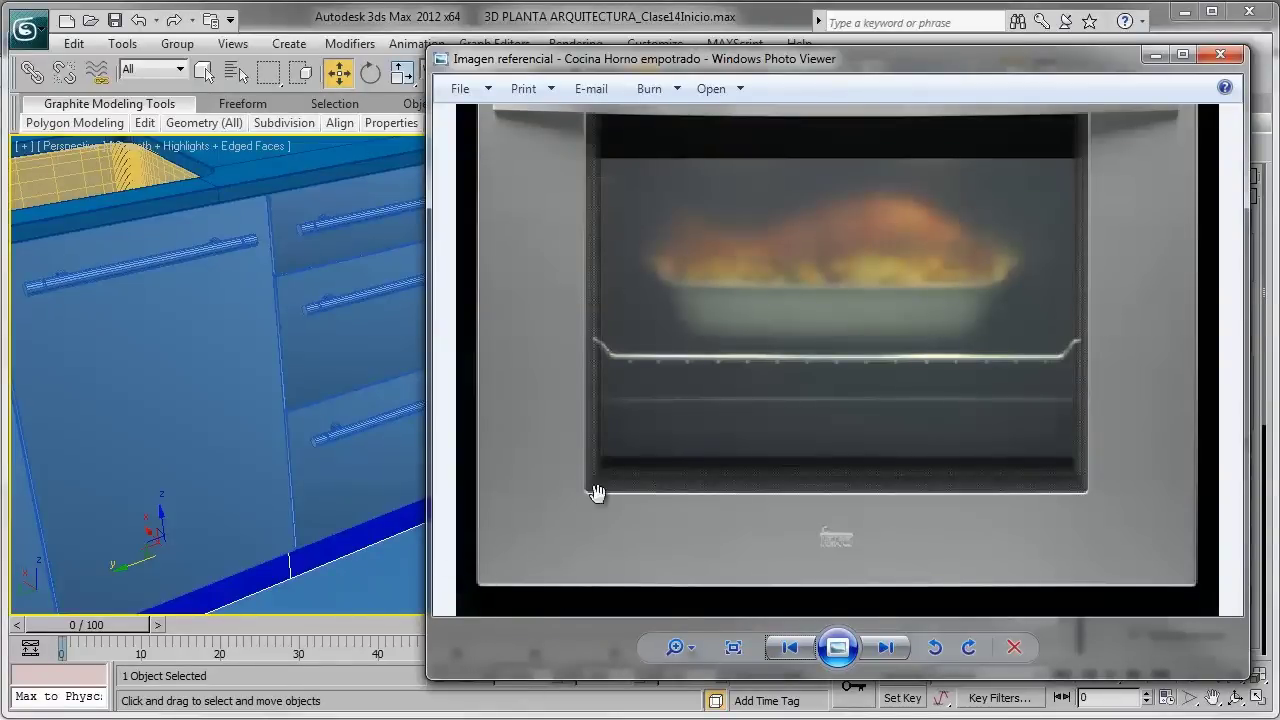
scroll(825, 289, up, 1)
scroll(834, 292, down, 3)
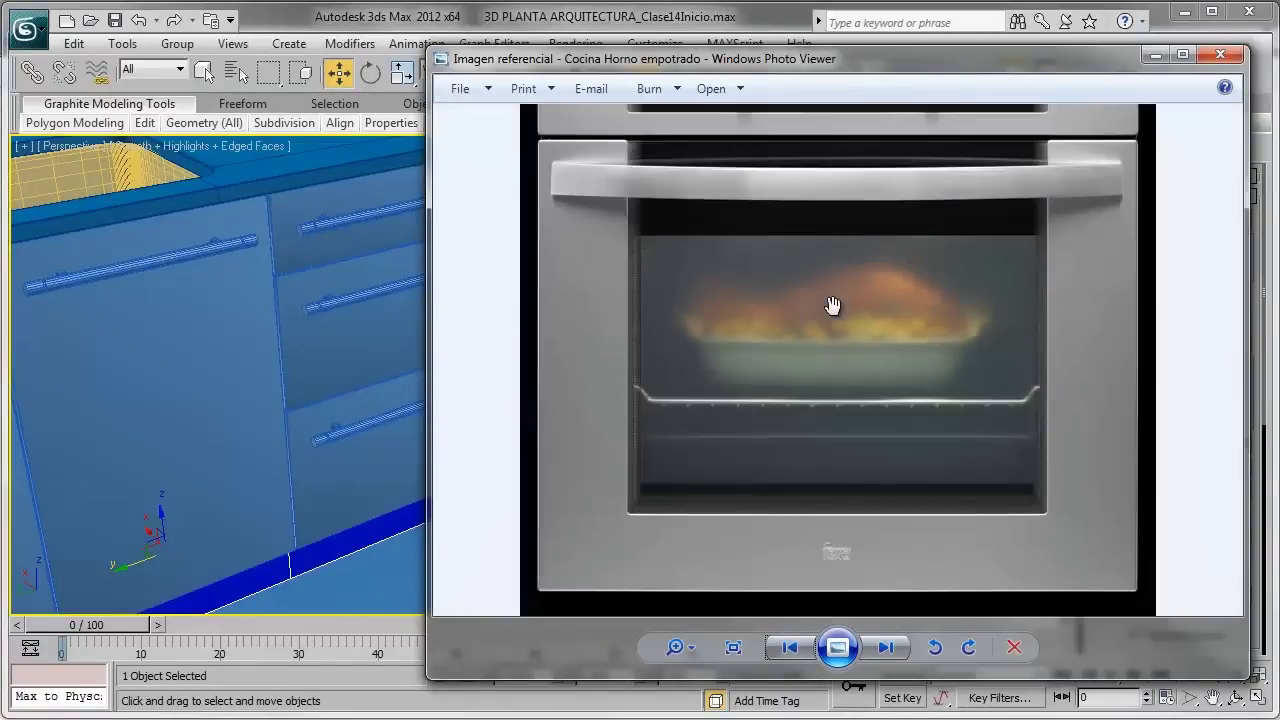
scroll(846, 289, up, 1)
drag(848, 289, 846, 394)
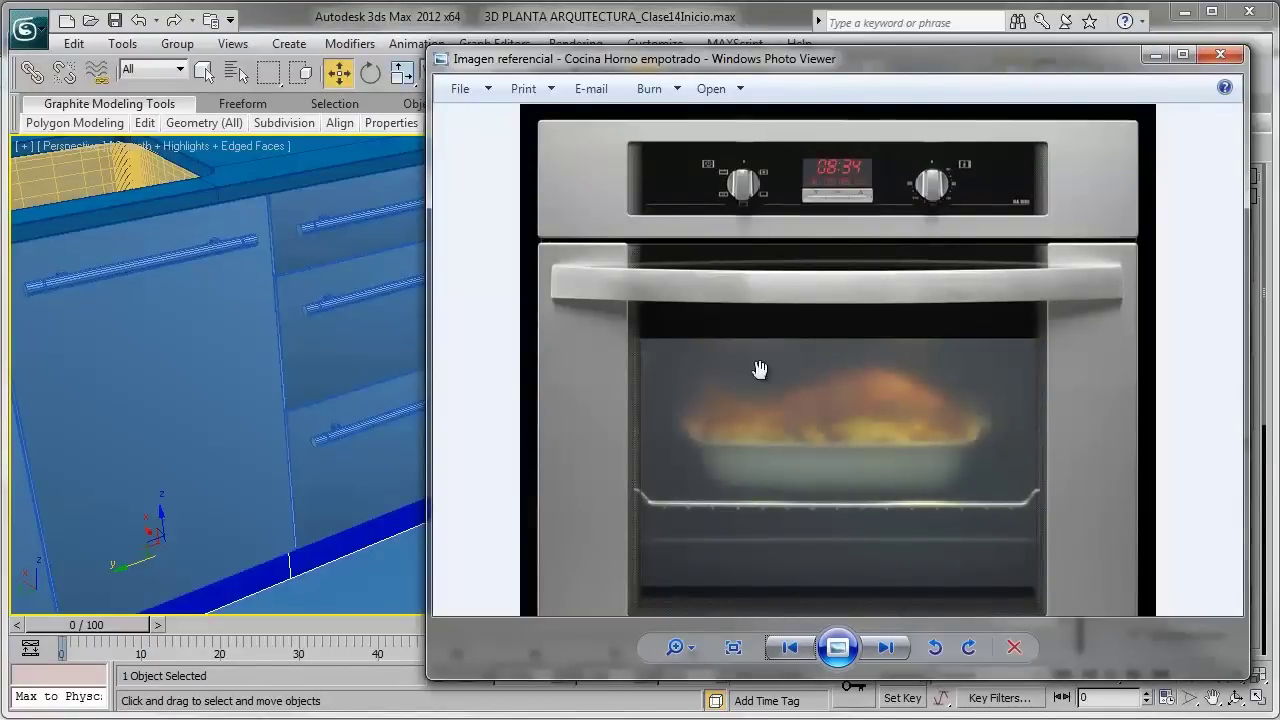
scroll(770, 372, down, 1)
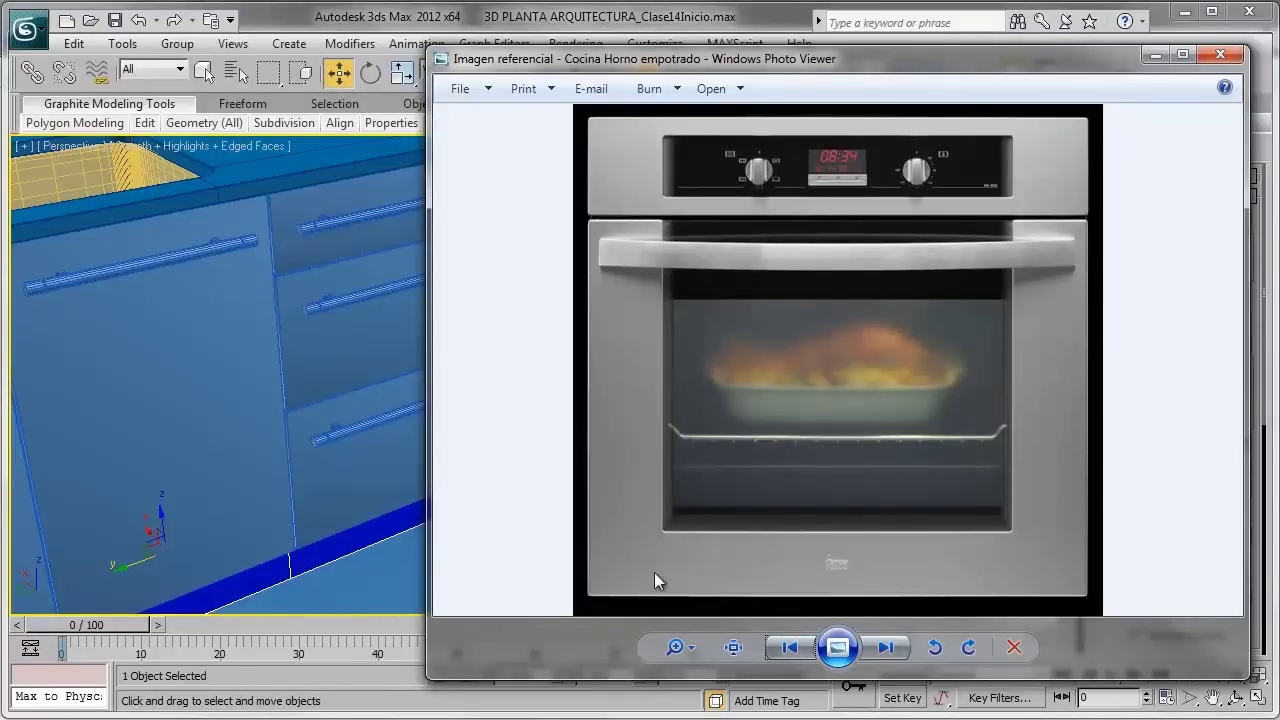
Step: Minimize the photo and isolate the blue cabinet box with Isolate Selection
click(1155, 54)
scroll(686, 357, up, 2)
scroll(661, 318, up, 3)
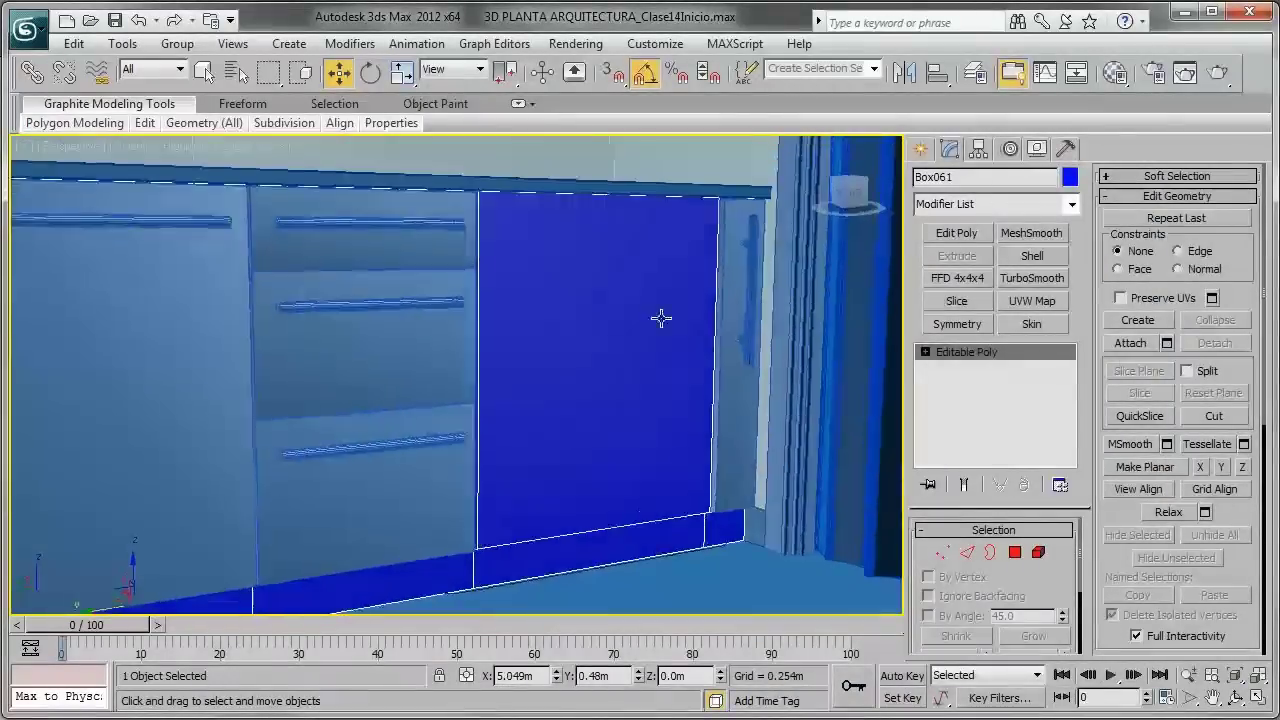
mouse_move(691, 317)
middle_down()
mouse_move(432, 278)
mouse_move(464, 297)
middle_up()
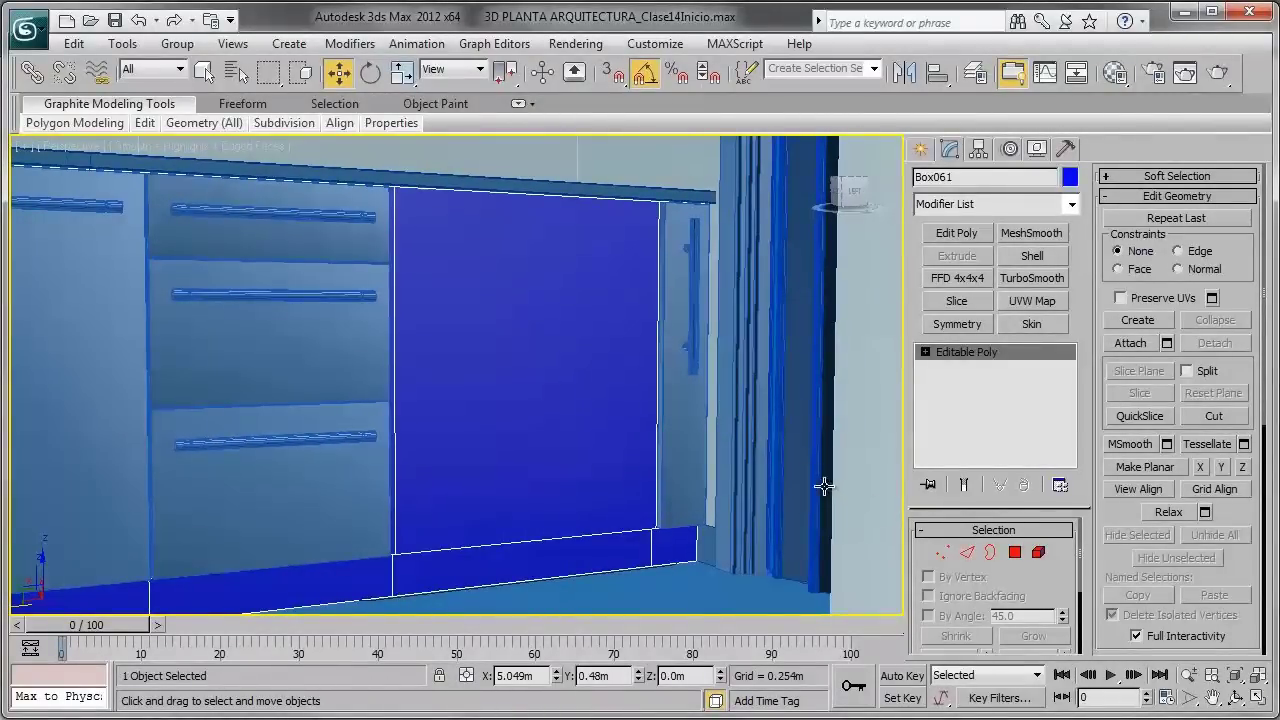
mouse_move(618, 390)
alt+middle_down()
mouse_move(608, 357)
mouse_move(643, 357)
alt+middle_up()
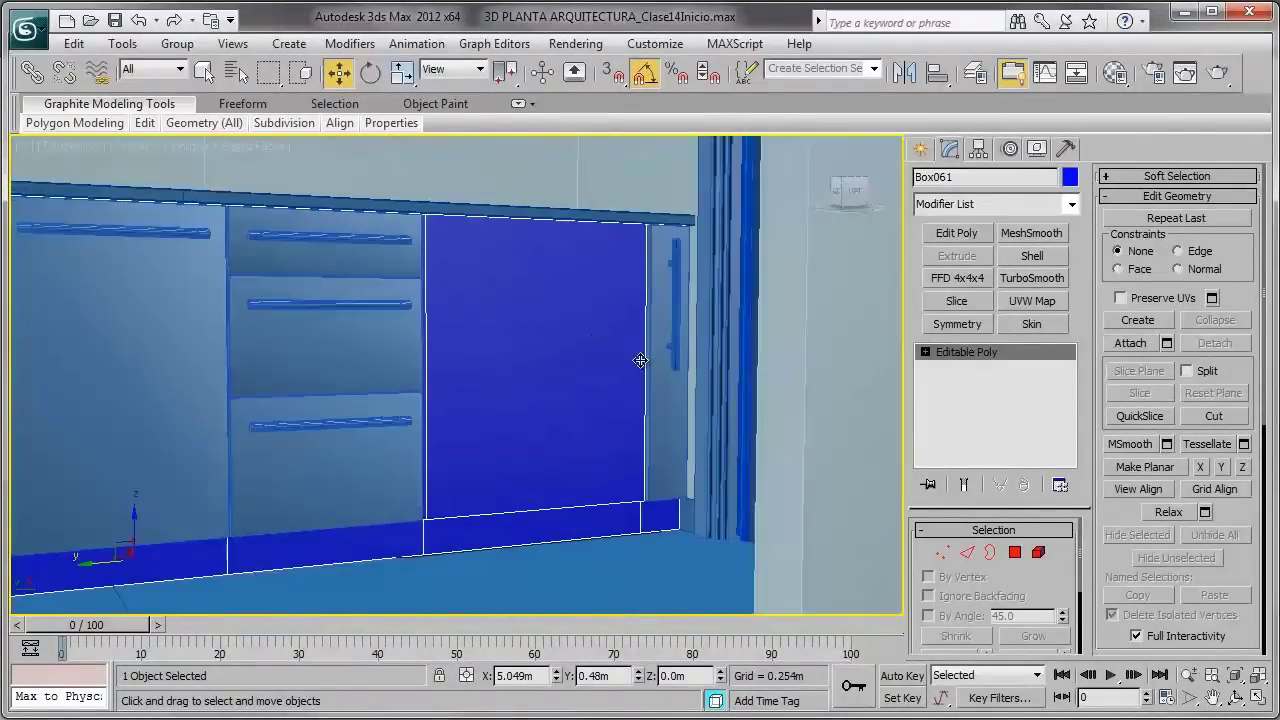
right_click(600, 354)
click(642, 197)
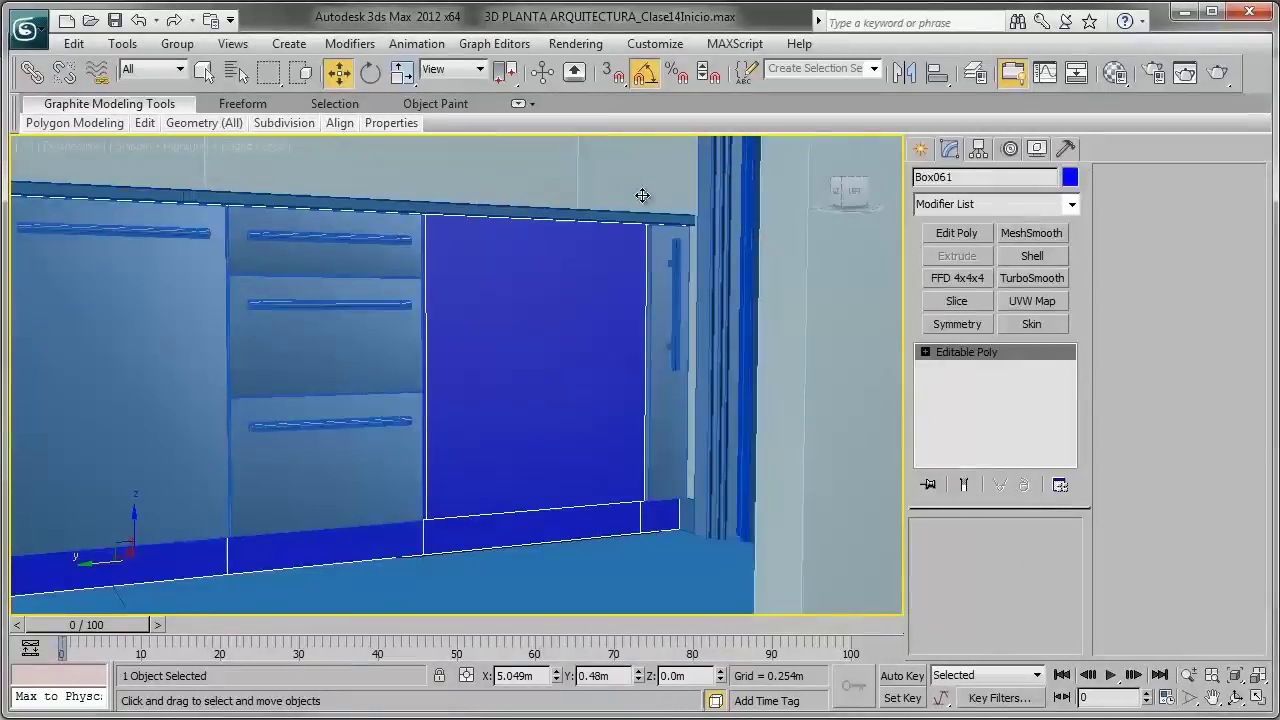
Step: Connect the oven bay's two vertical edges with a horizontal edge and raise it toward the top
mouse_move(533, 364)
alt+middle_down()
mouse_move(399, 373)
mouse_move(543, 371)
mouse_move(560, 343)
alt+middle_up()
scroll(560, 343, up, 5)
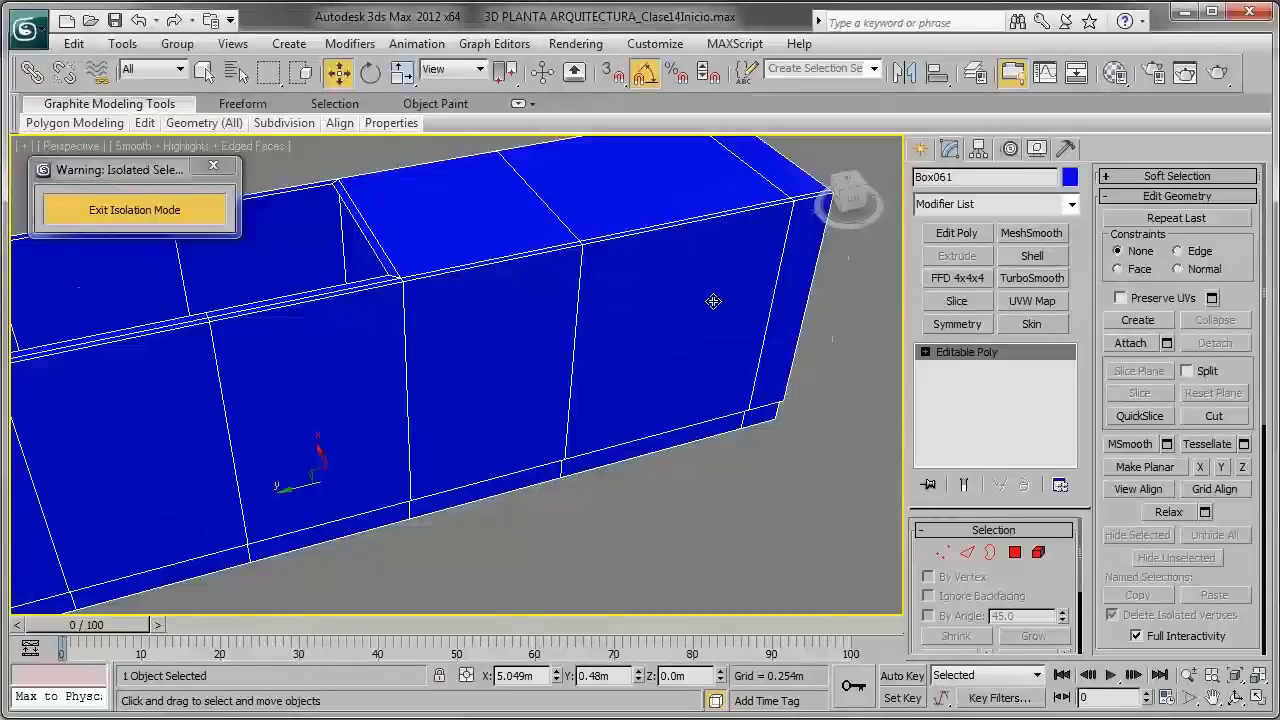
scroll(710, 330, down, 1)
mouse_move(654, 323)
alt+middle_down()
mouse_move(534, 374)
mouse_move(537, 323)
alt+middle_up()
middle_drag(523, 381, 555, 355)
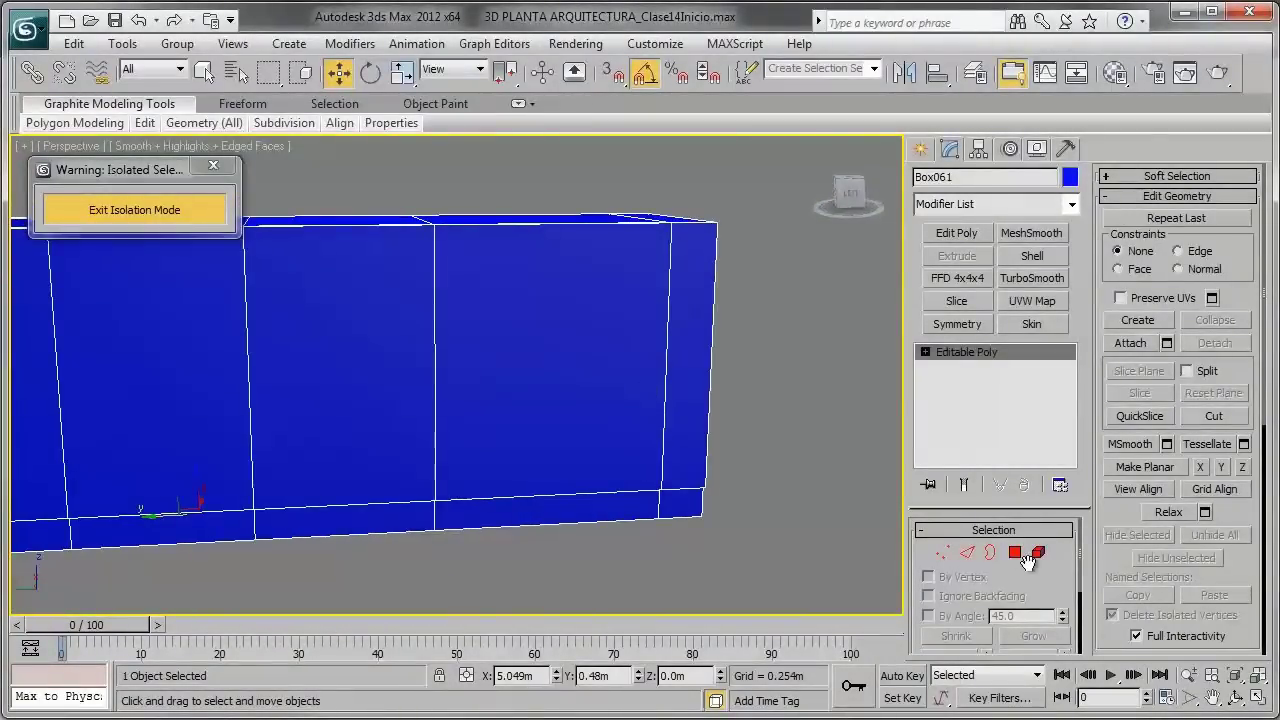
click(968, 553)
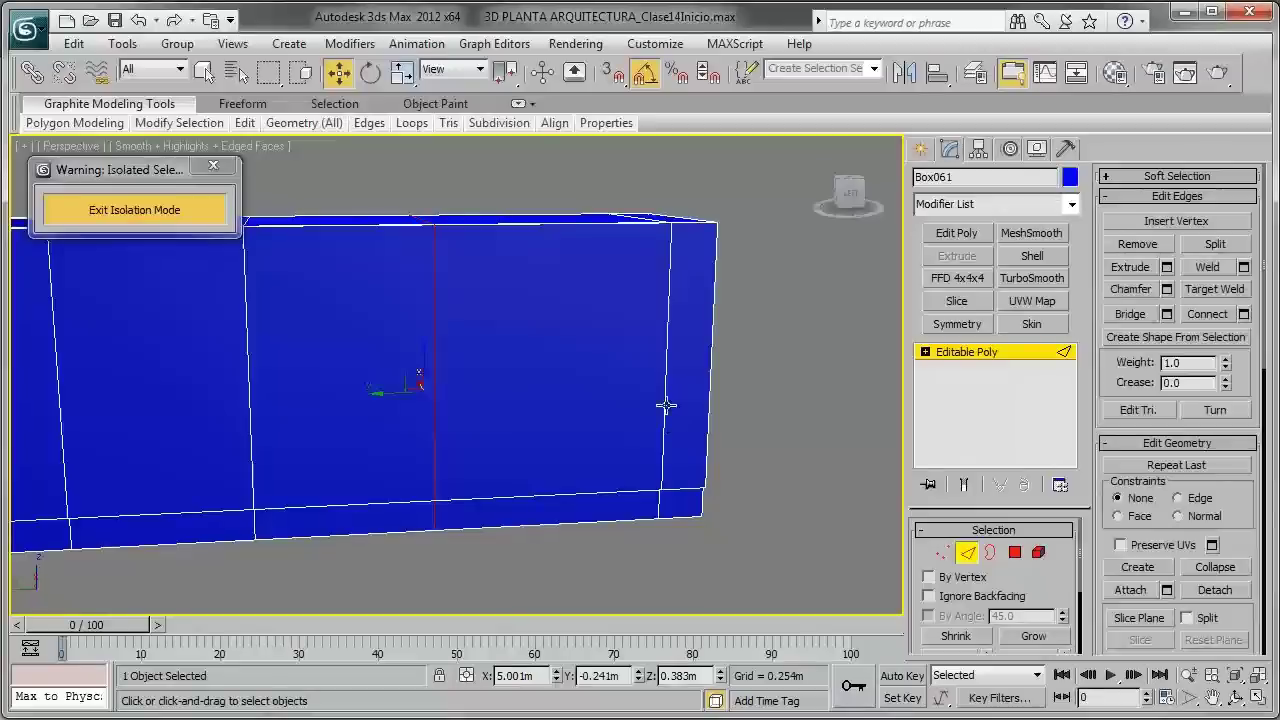
click(663, 376)
ctrl+click(435, 362)
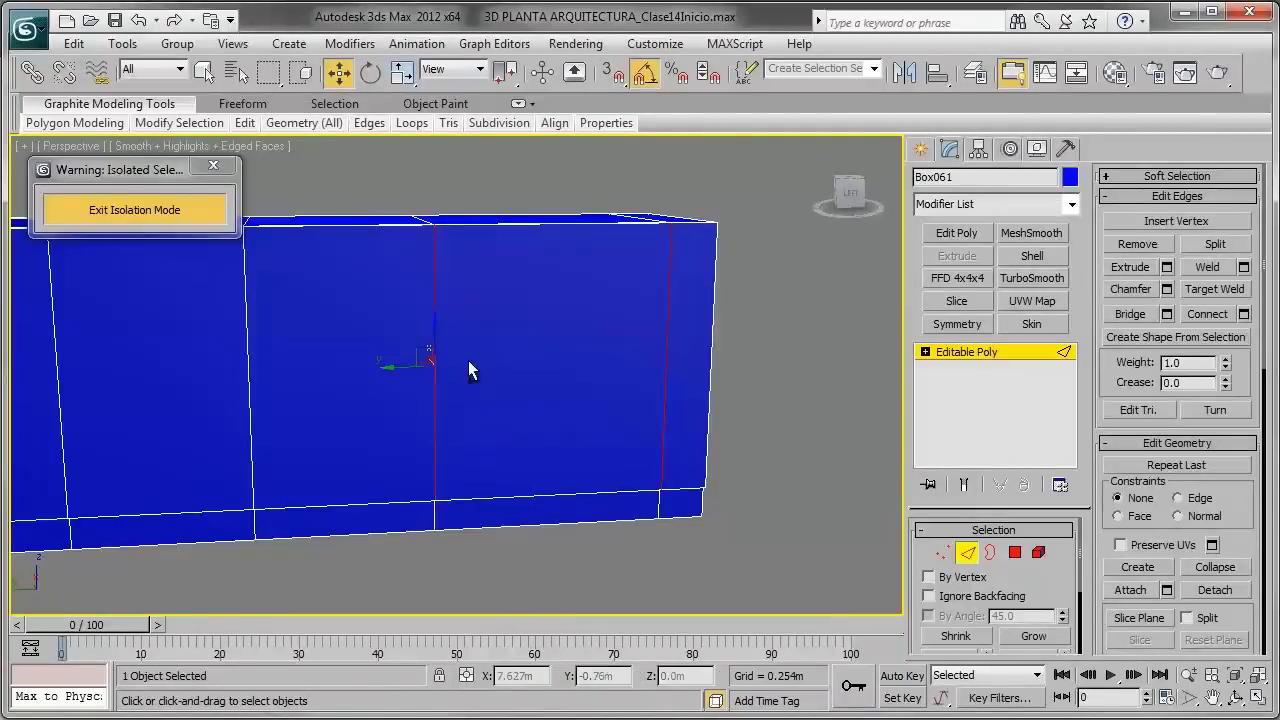
alt+middle_drag(468, 360, 640, 370)
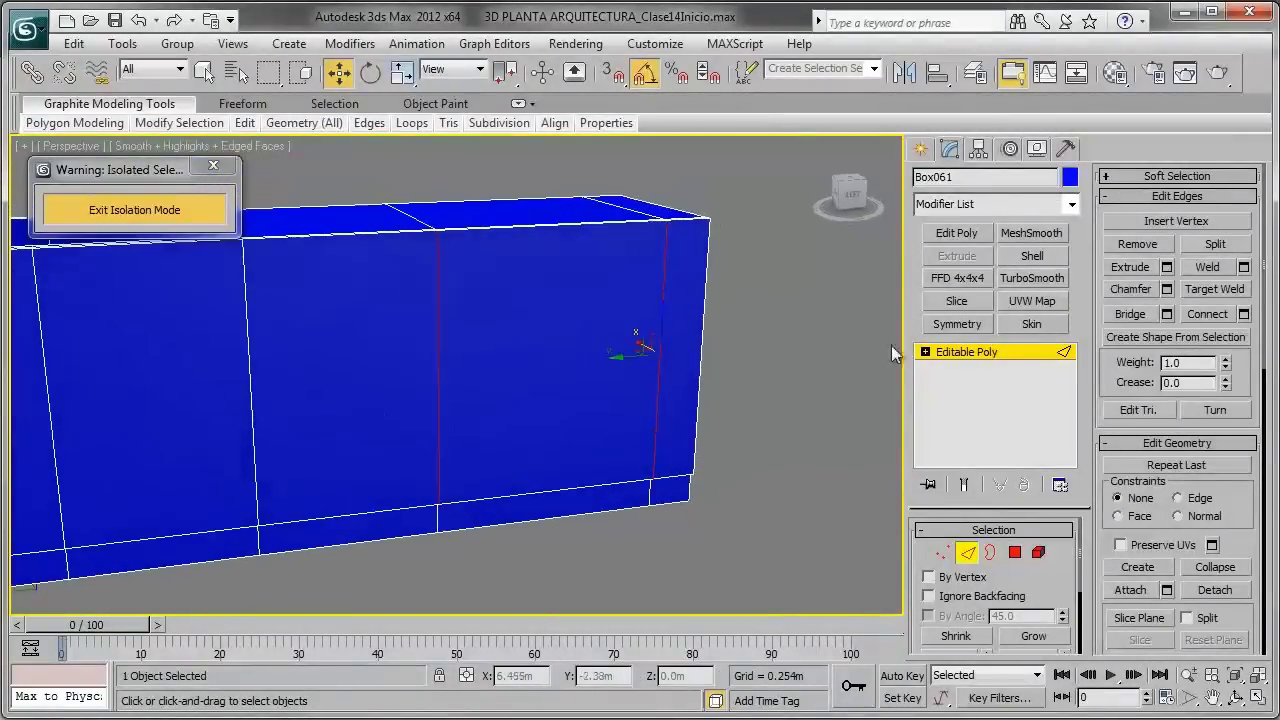
click(1207, 313)
alt+middle_drag(522, 364, 551, 343)
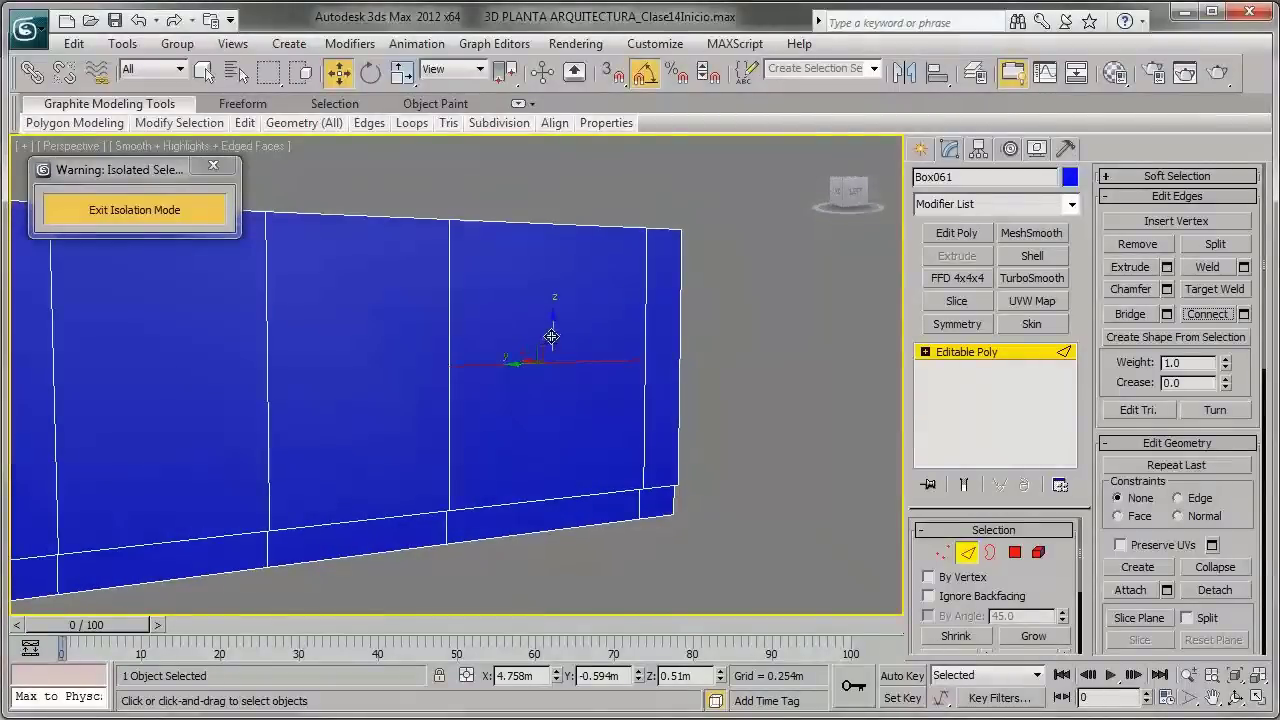
mouse_move(553, 331)
mouse_down()
mouse_move(541, 239)
mouse_move(541, 251)
mouse_up()
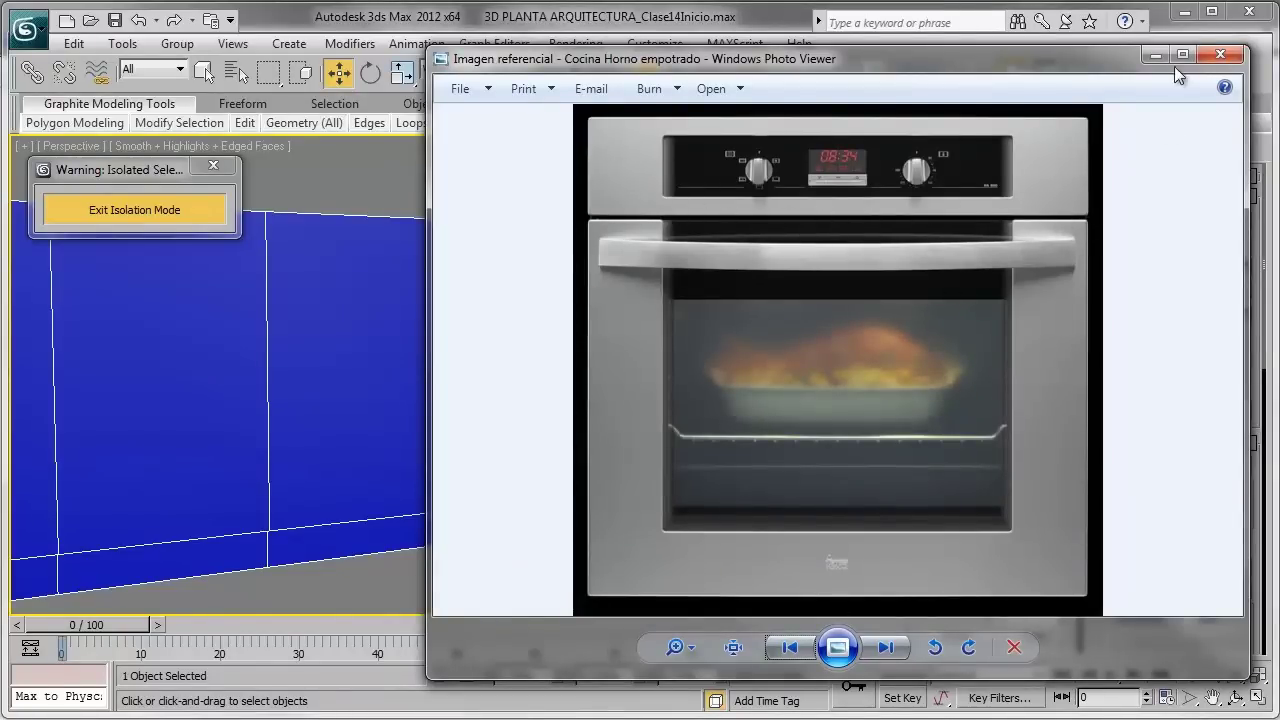
Step: Close the oven reference photo in Windows Photo Viewer
click(1220, 54)
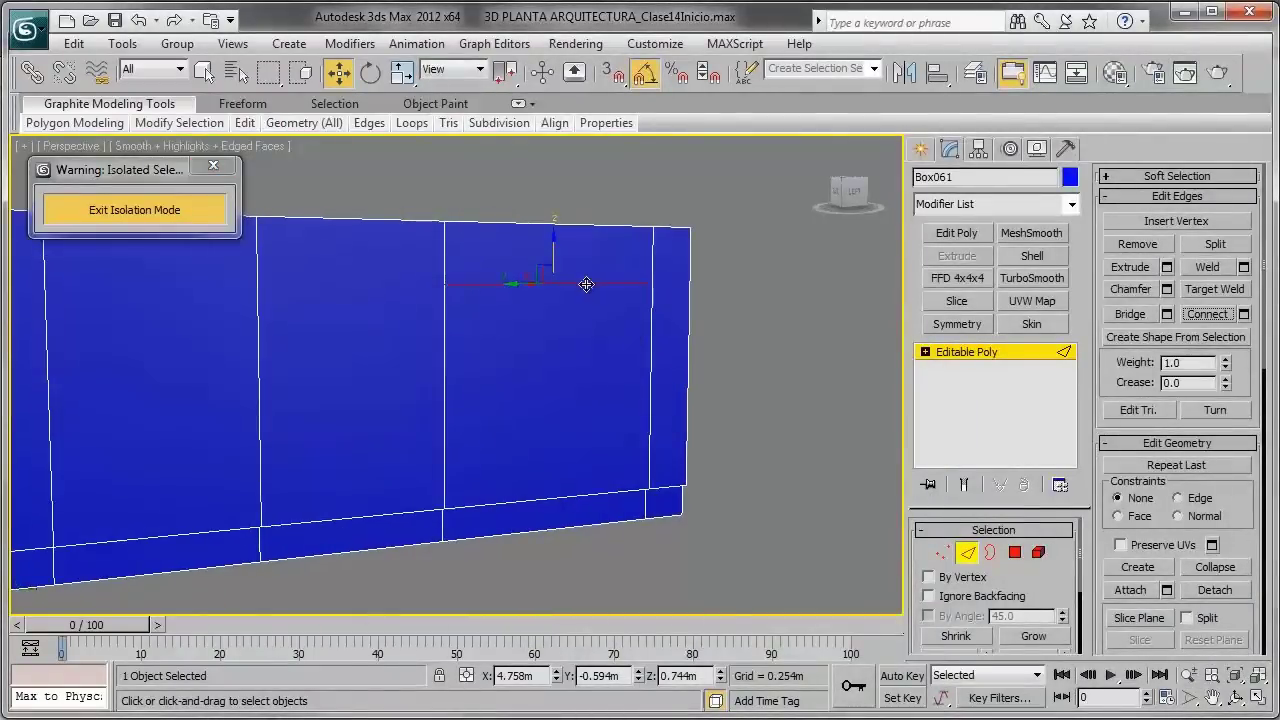
Step: Set the new horizontal edge's Z height to 0.75
scroll(590, 281, up, 3)
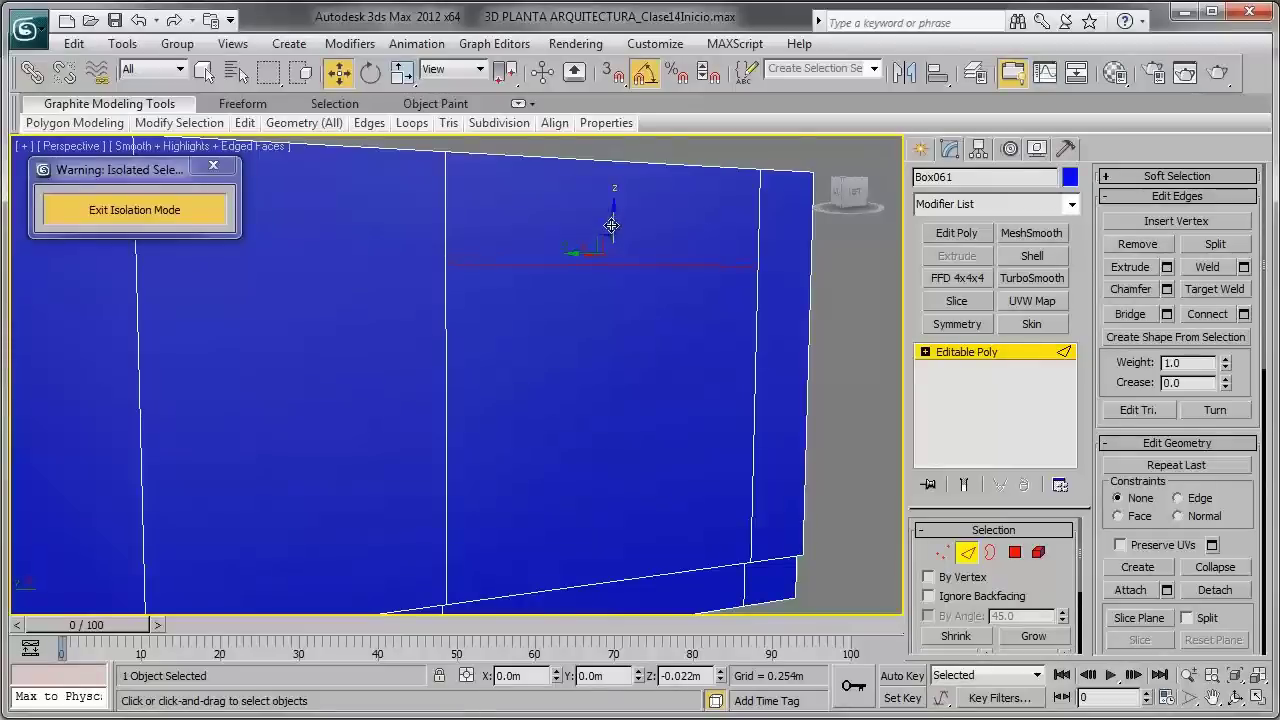
drag(613, 214, 613, 219)
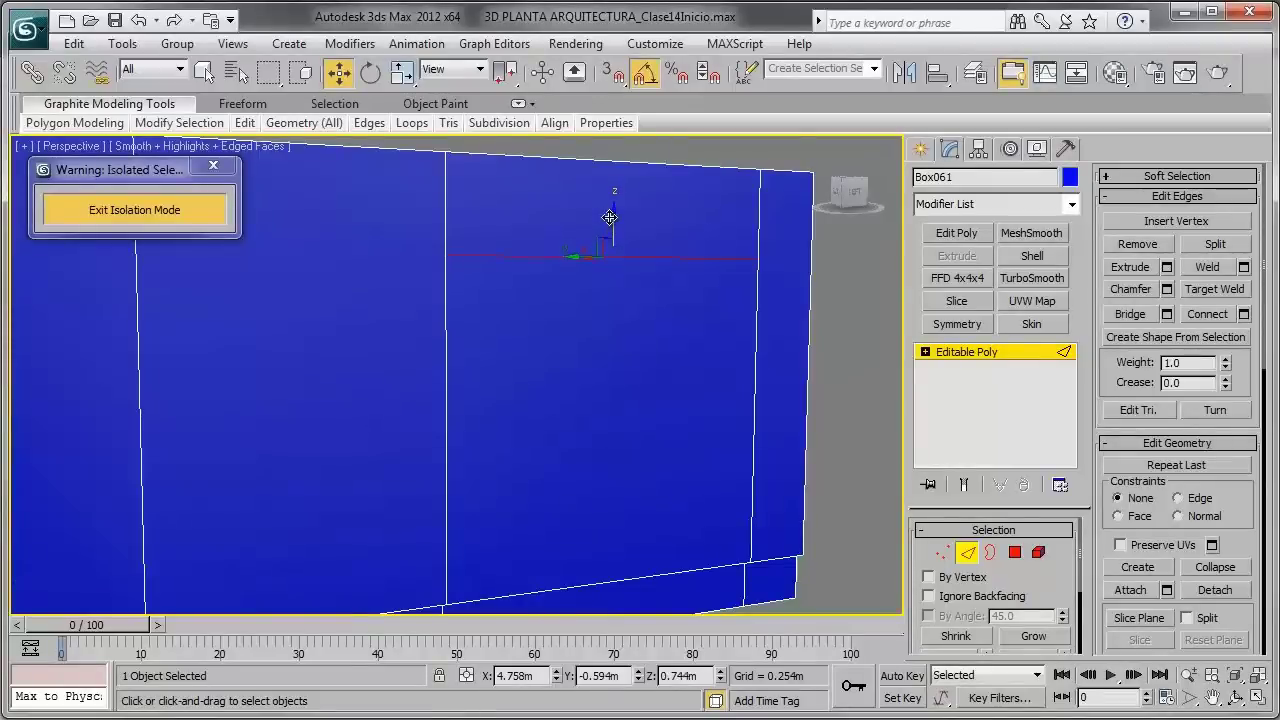
double_click(704, 675)
text(0.75)
key(Return)
scroll(661, 314, down, 3)
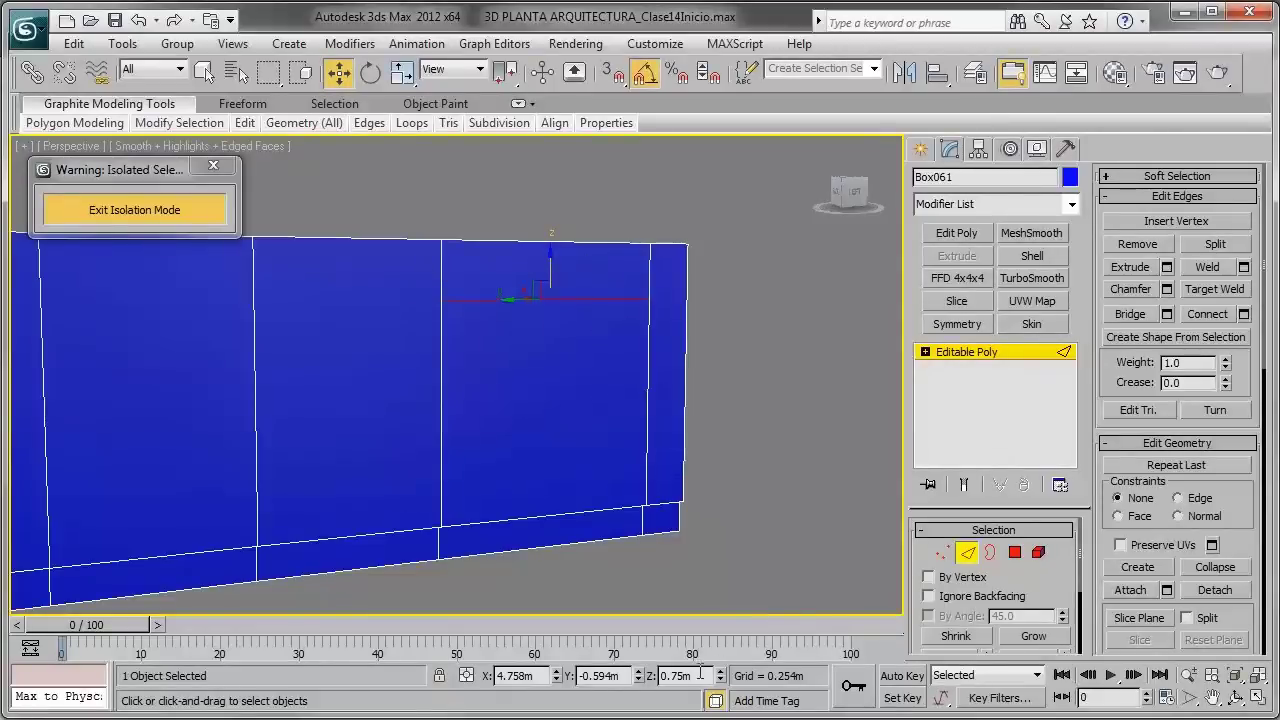
alt+middle_drag(620, 440, 626, 398)
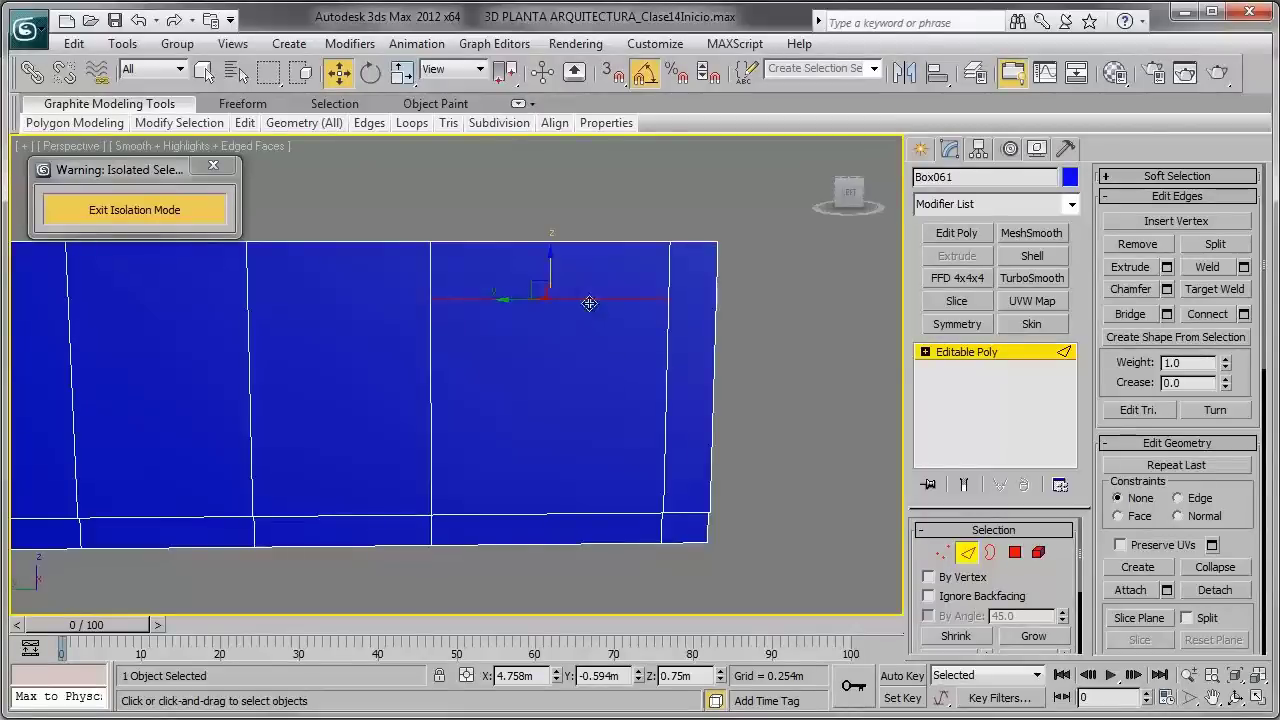
Step: Connect the horizontal edge and the bay's bottom edge with a vertical edge
click(574, 514)
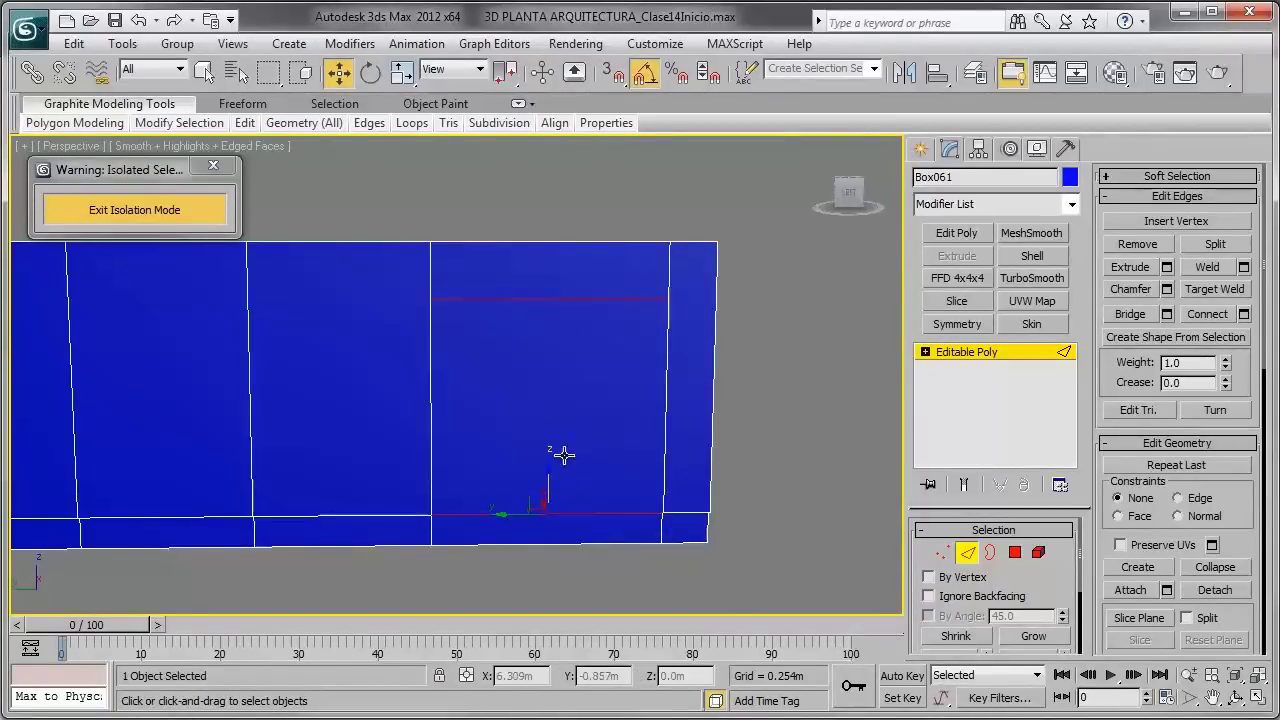
click(1208, 314)
mouse_move(646, 391)
alt+middle_down()
mouse_move(540, 415)
mouse_move(560, 400)
alt+middle_up()
scroll(640, 385, up, 1)
scroll(674, 387, up, 2)
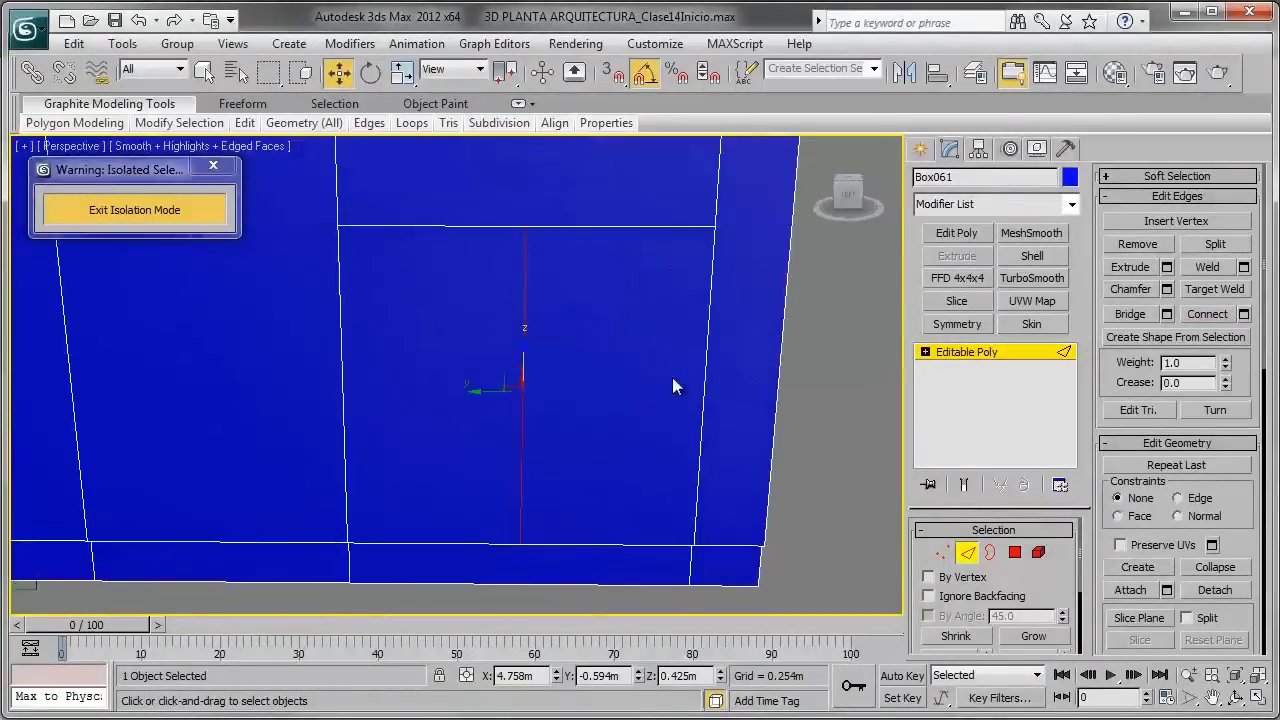
Step: Chamfer the vertical edge by 0.2 m into two edges
click(1167, 289)
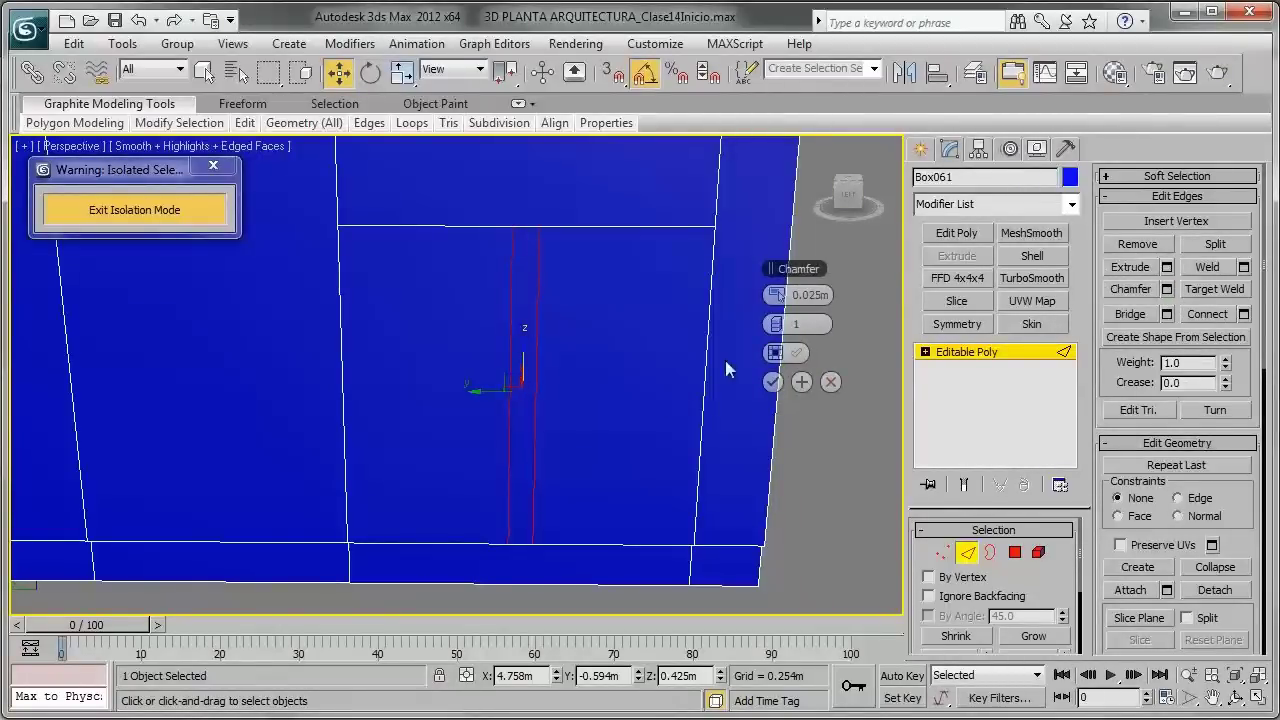
drag(800, 295, 823, 295)
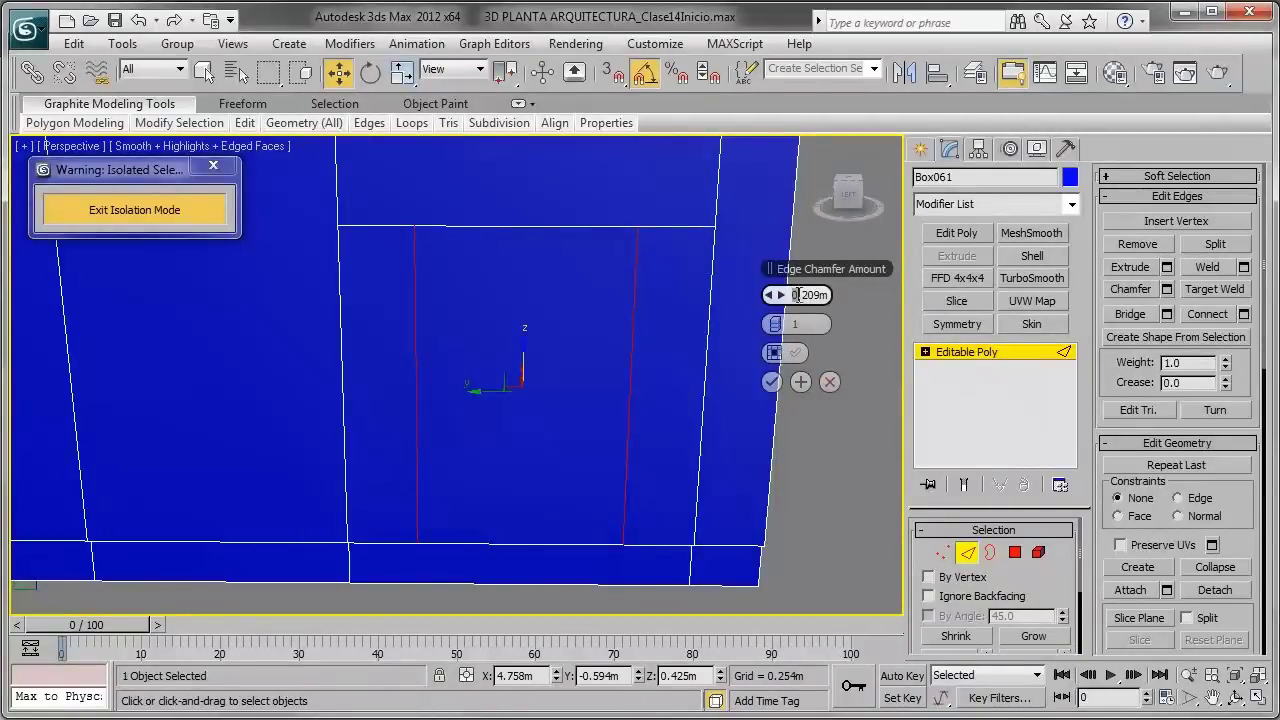
text(0.2)
key(Return)
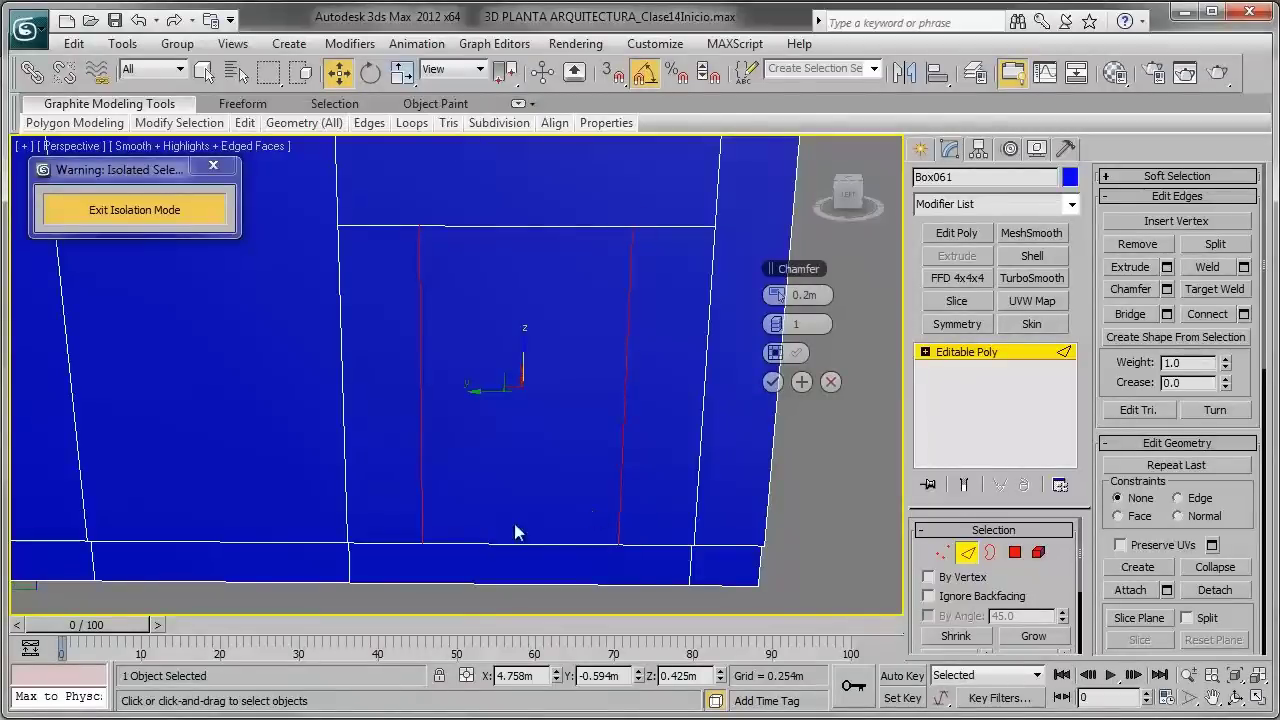
click(772, 383)
scroll(527, 411, down, 1)
scroll(535, 369, down, 2)
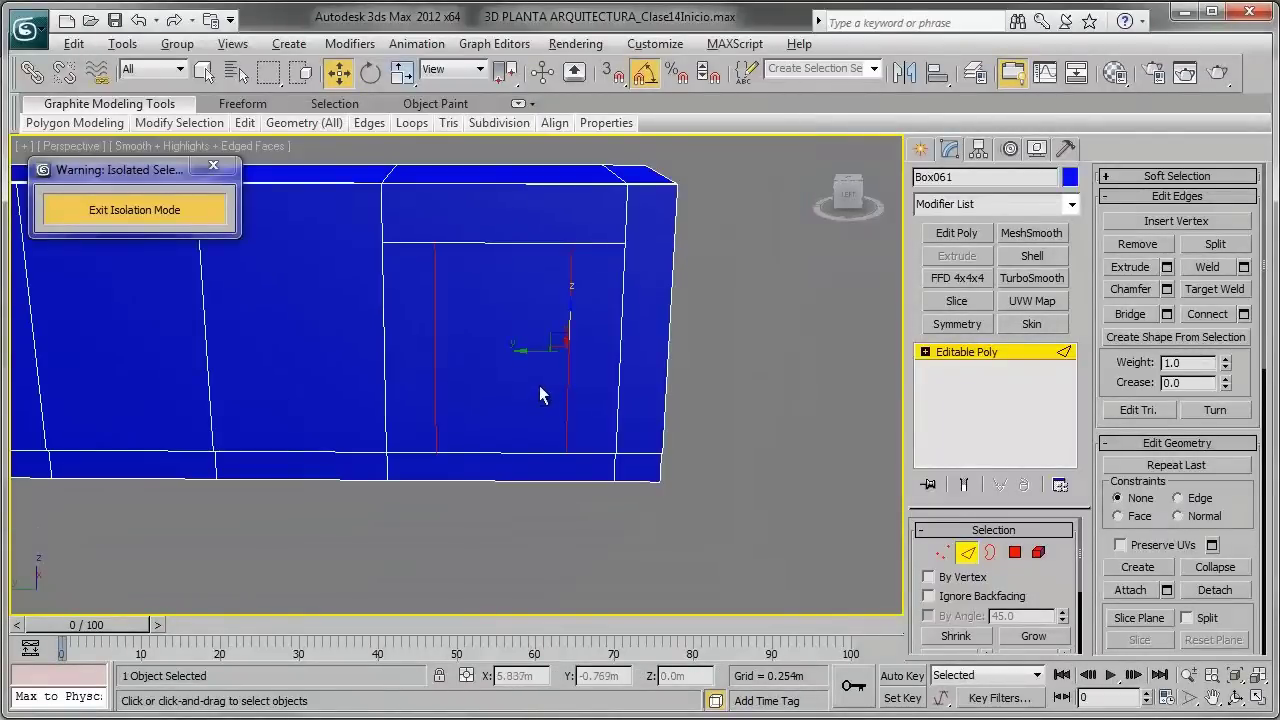
alt+middle_drag(539, 394, 562, 378)
scroll(427, 394, up, 1)
scroll(489, 392, up, 2)
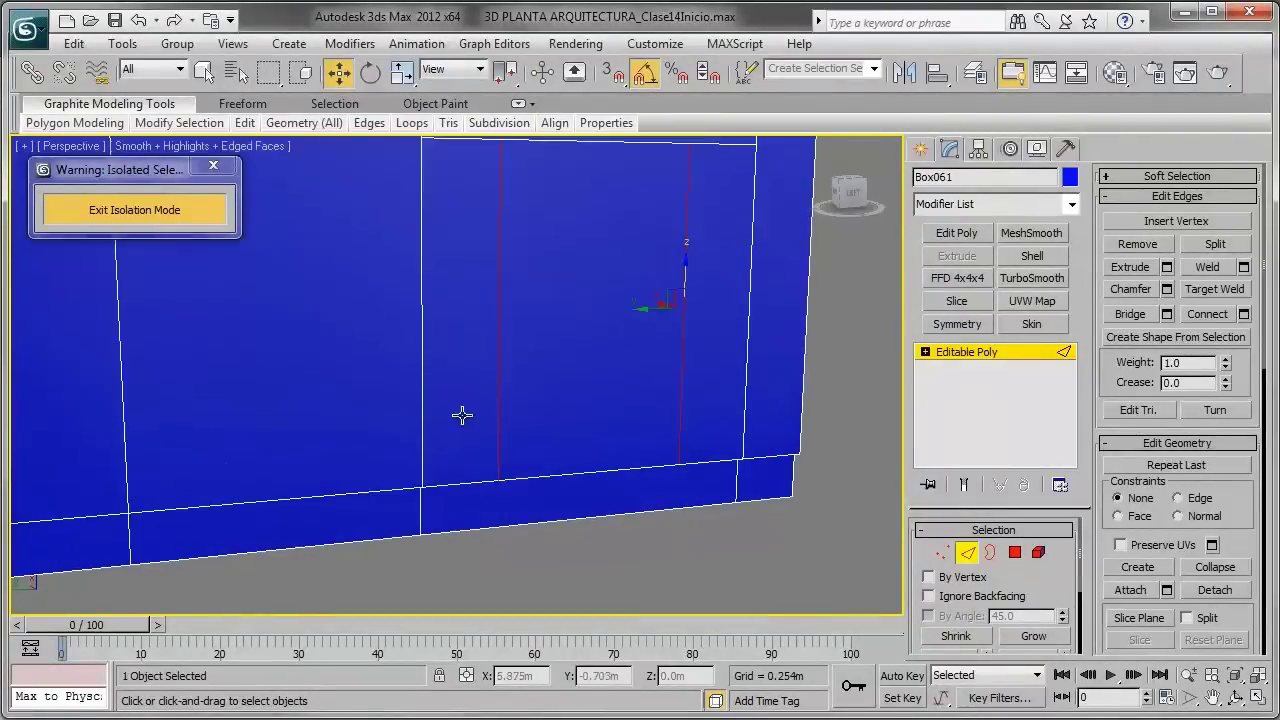
Step: Connect the two chamfered vertical edges with a horizontal edge placed at Z 0.25
ctrl+click(424, 421)
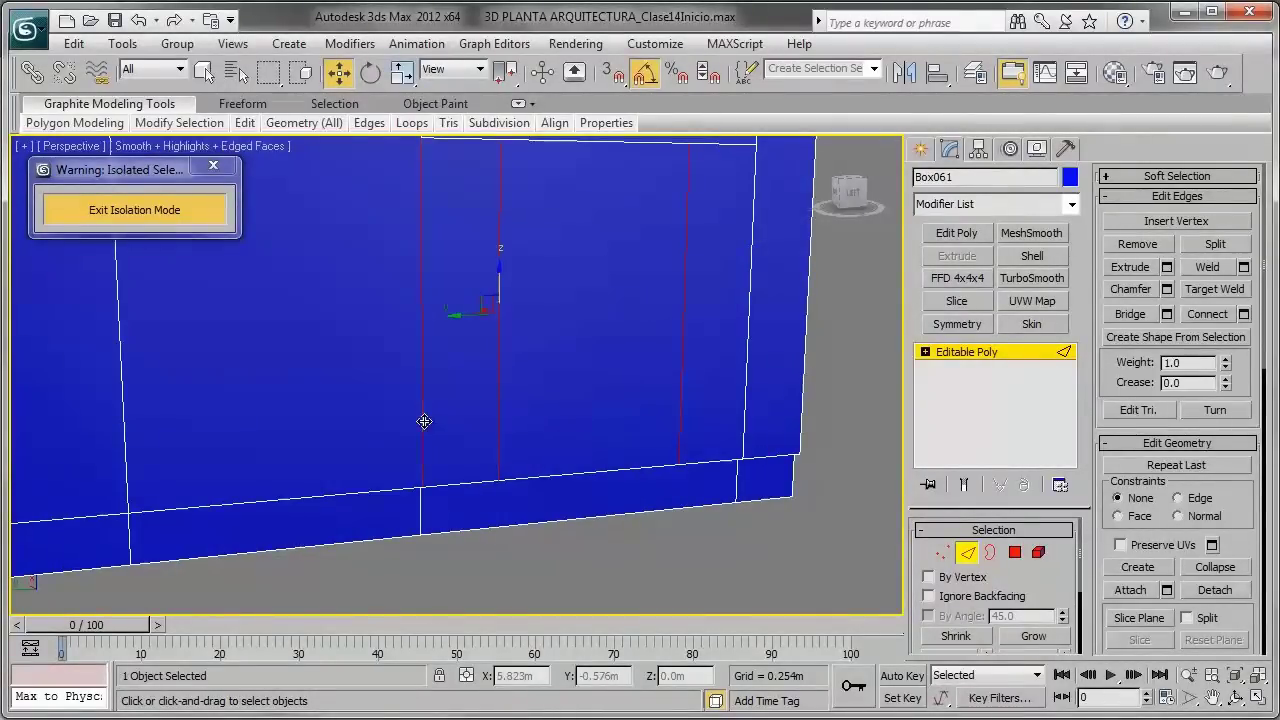
ctrl+click(754, 418)
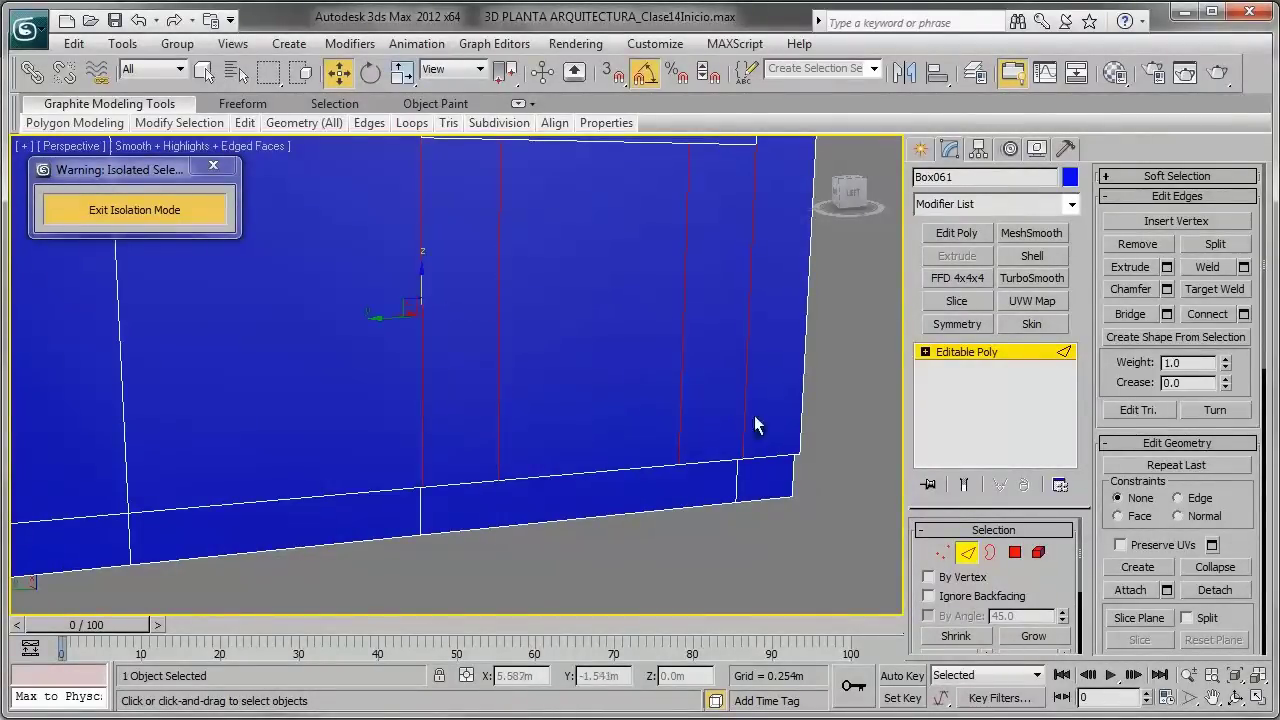
click(1207, 313)
alt+middle_drag(662, 334, 591, 289)
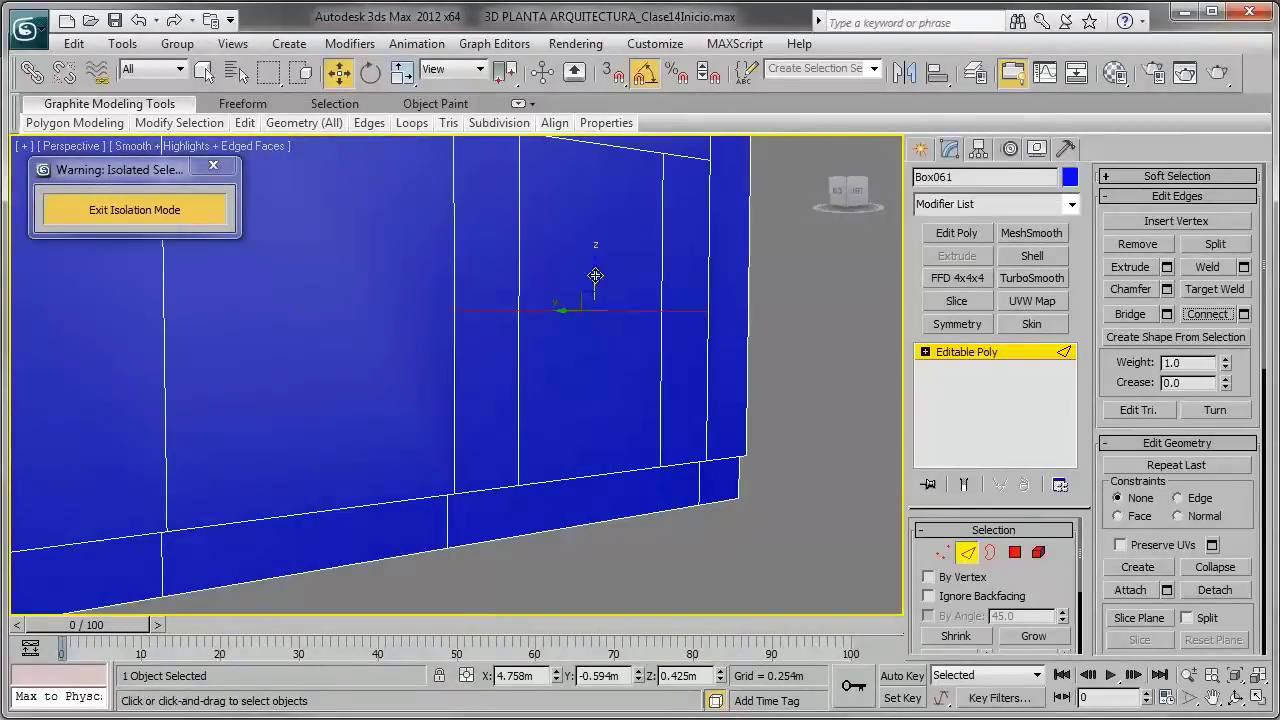
drag(593, 290, 615, 378)
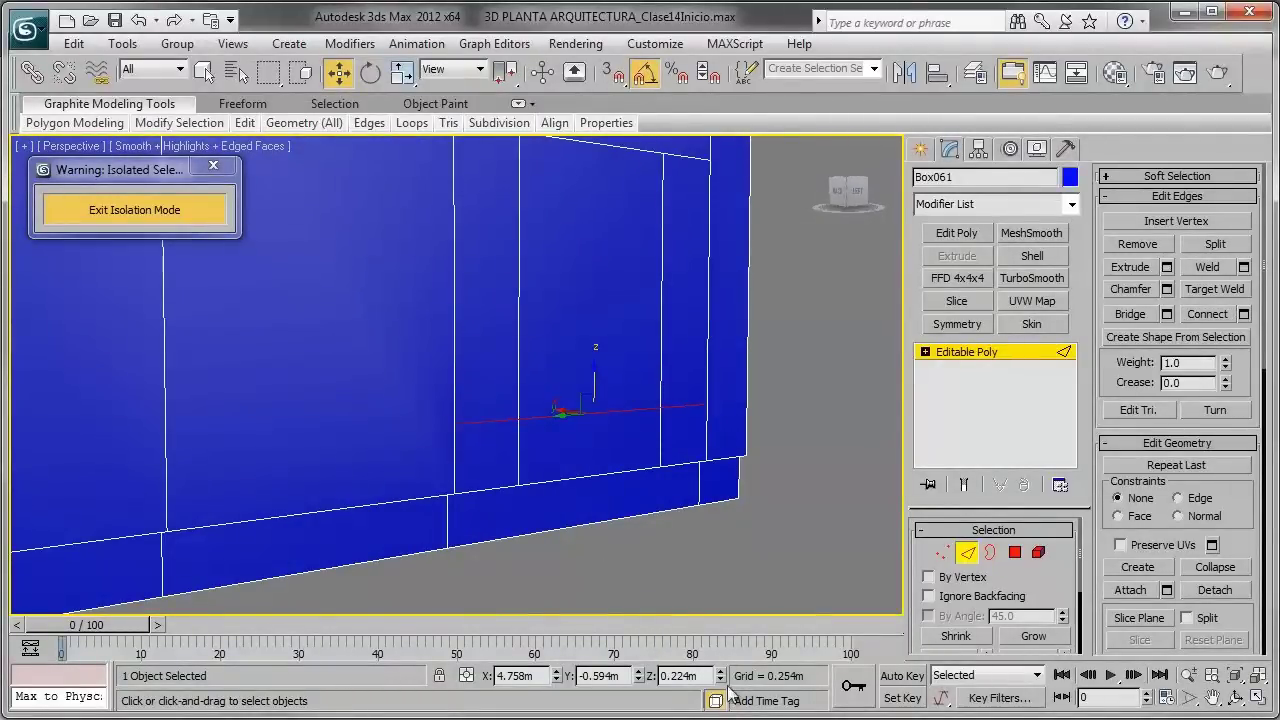
double_click(690, 676)
text(0.25)
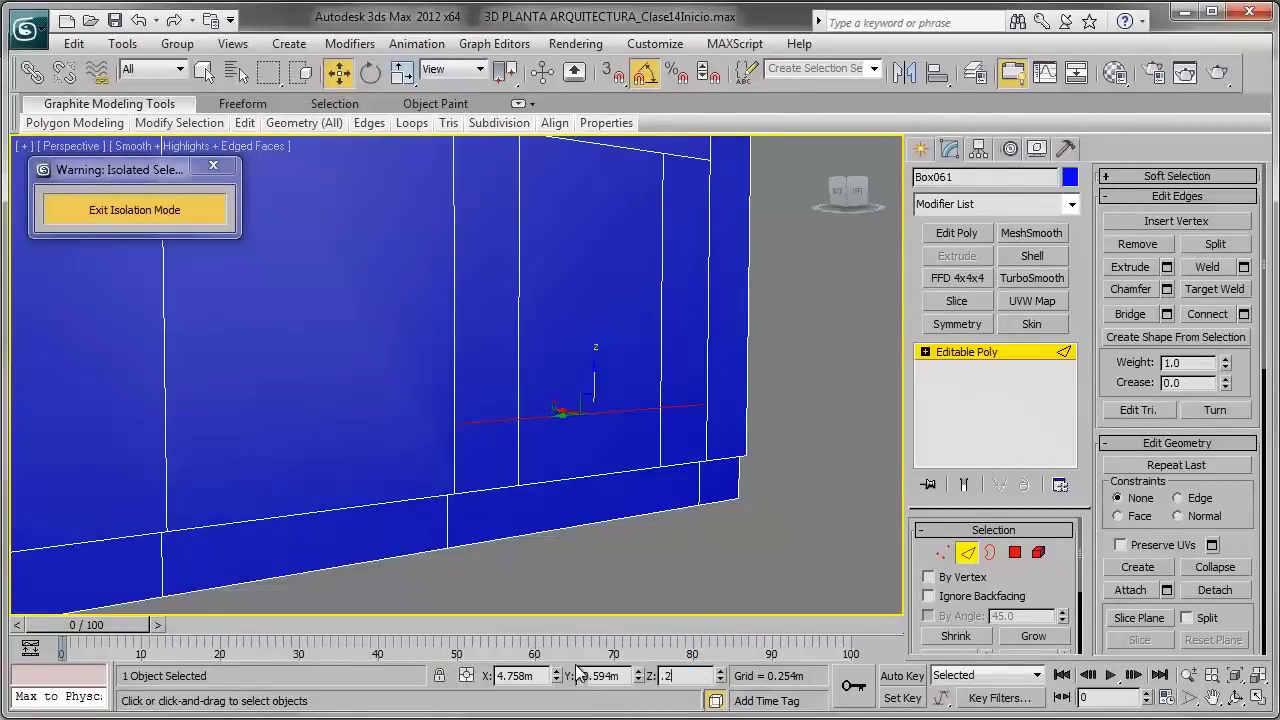
key(Return)
mouse_move(702, 425)
alt+middle_down()
mouse_move(580, 414)
mouse_move(629, 409)
mouse_move(646, 286)
mouse_move(622, 367)
mouse_move(658, 368)
mouse_move(529, 263)
alt+middle_up()
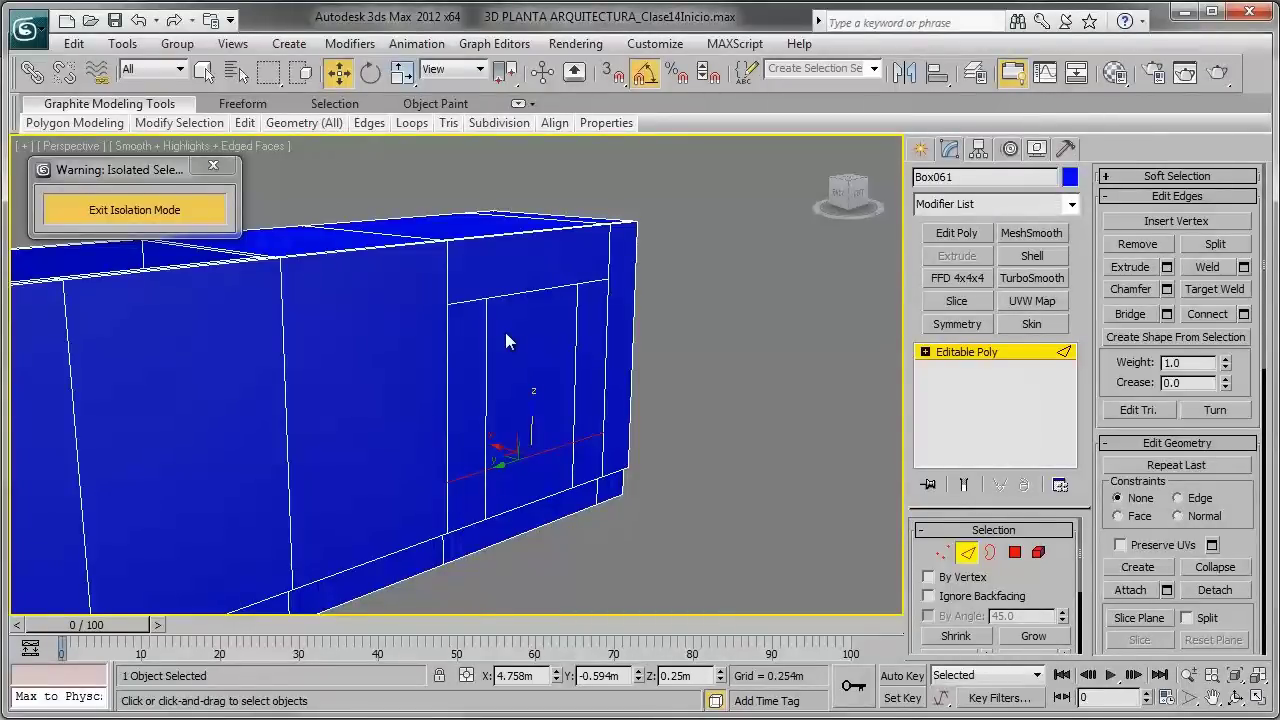
Step: Orbit from above the box down to a frontal view of the edge-divided door front
mouse_move(546, 323)
alt+middle_down()
mouse_move(531, 357)
mouse_move(517, 560)
alt+middle_up()
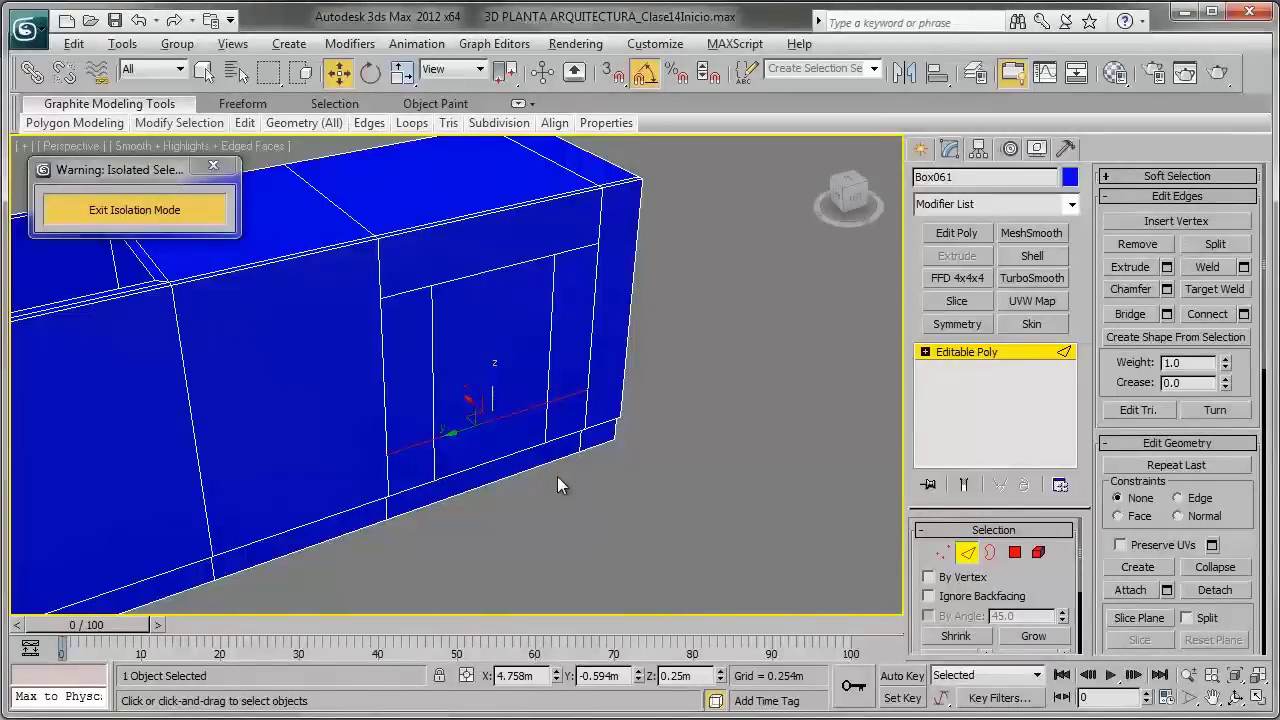
mouse_move(557, 483)
alt+middle_down()
mouse_move(571, 551)
mouse_move(630, 447)
mouse_move(574, 402)
alt+middle_up()
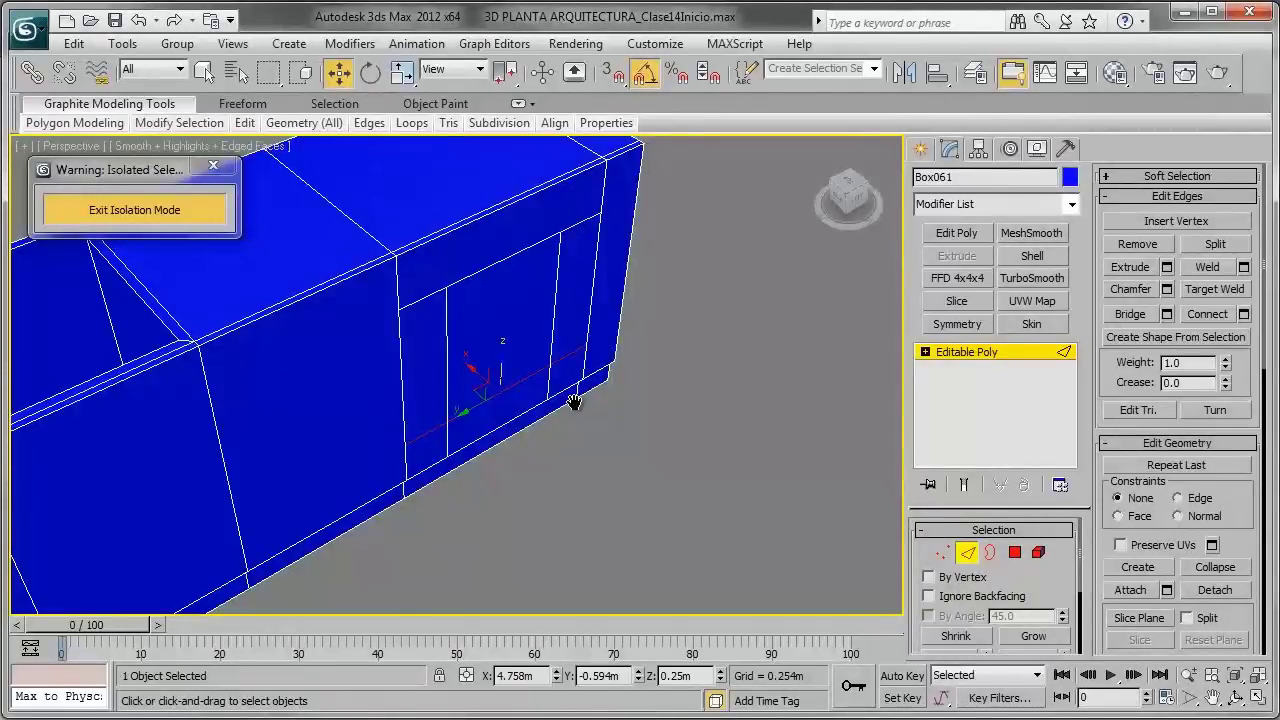
middle_drag(576, 402, 597, 428)
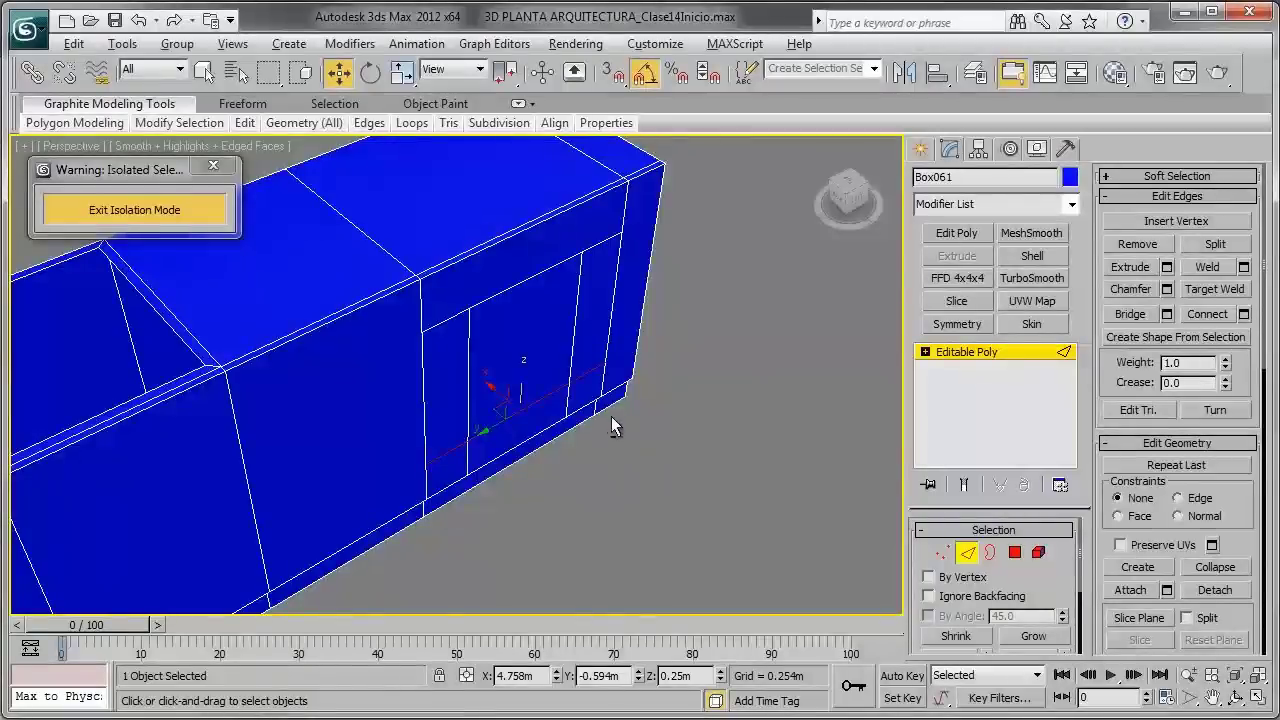
mouse_move(610, 420)
alt+middle_down()
mouse_move(560, 397)
mouse_move(606, 409)
alt+middle_up()
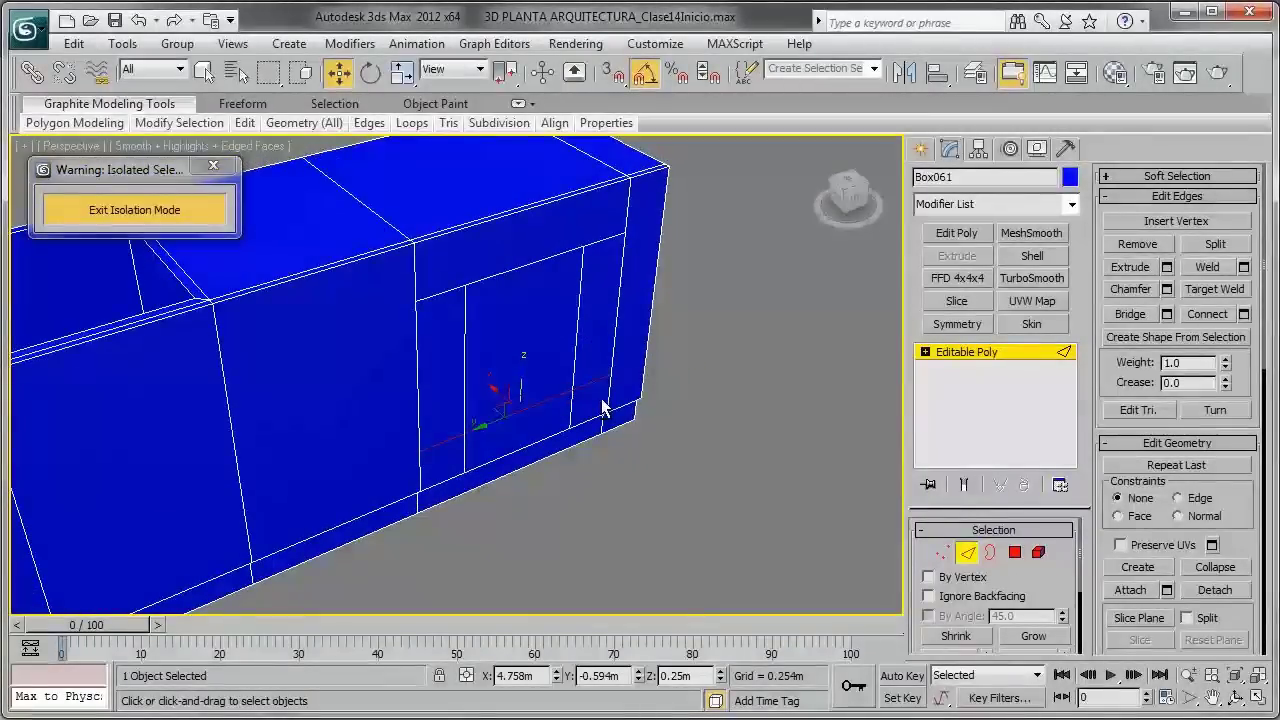
Step: Select the strip polygon above the door opening and detach it as a clone named Object004
click(1015, 552)
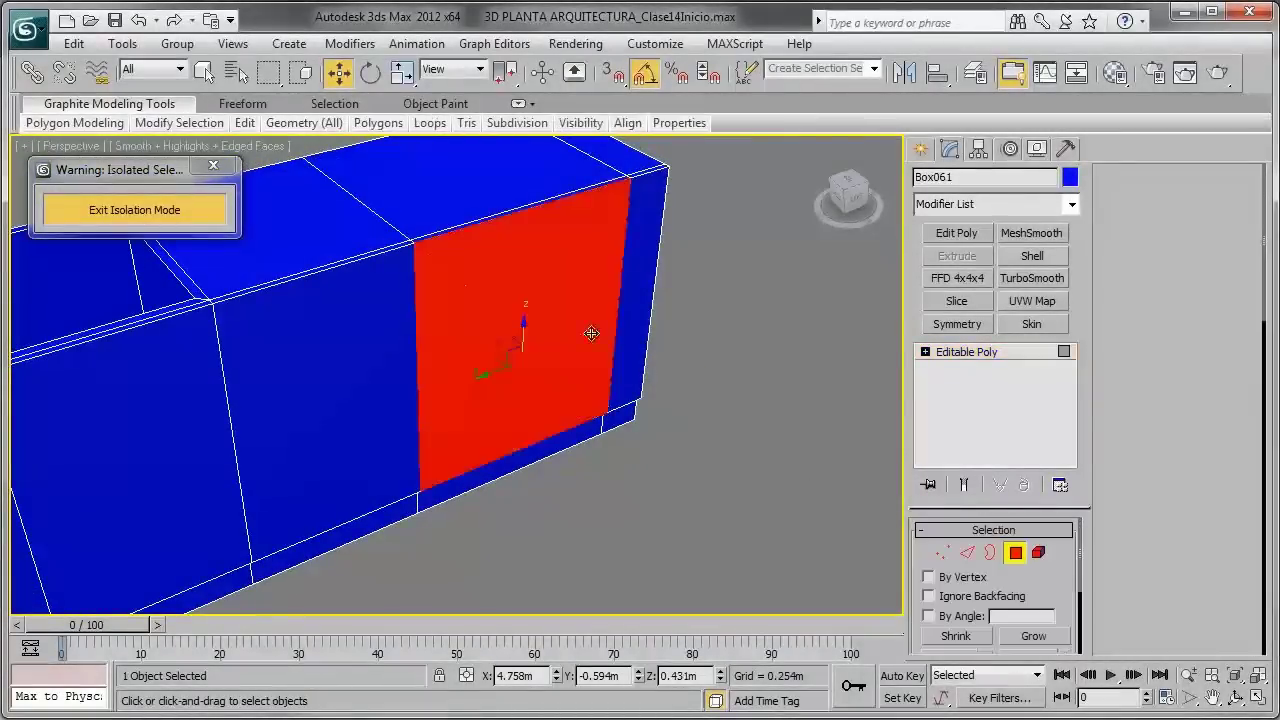
click(539, 272)
mouse_move(600, 286)
alt+middle_down()
mouse_move(586, 251)
mouse_move(560, 330)
alt+middle_up()
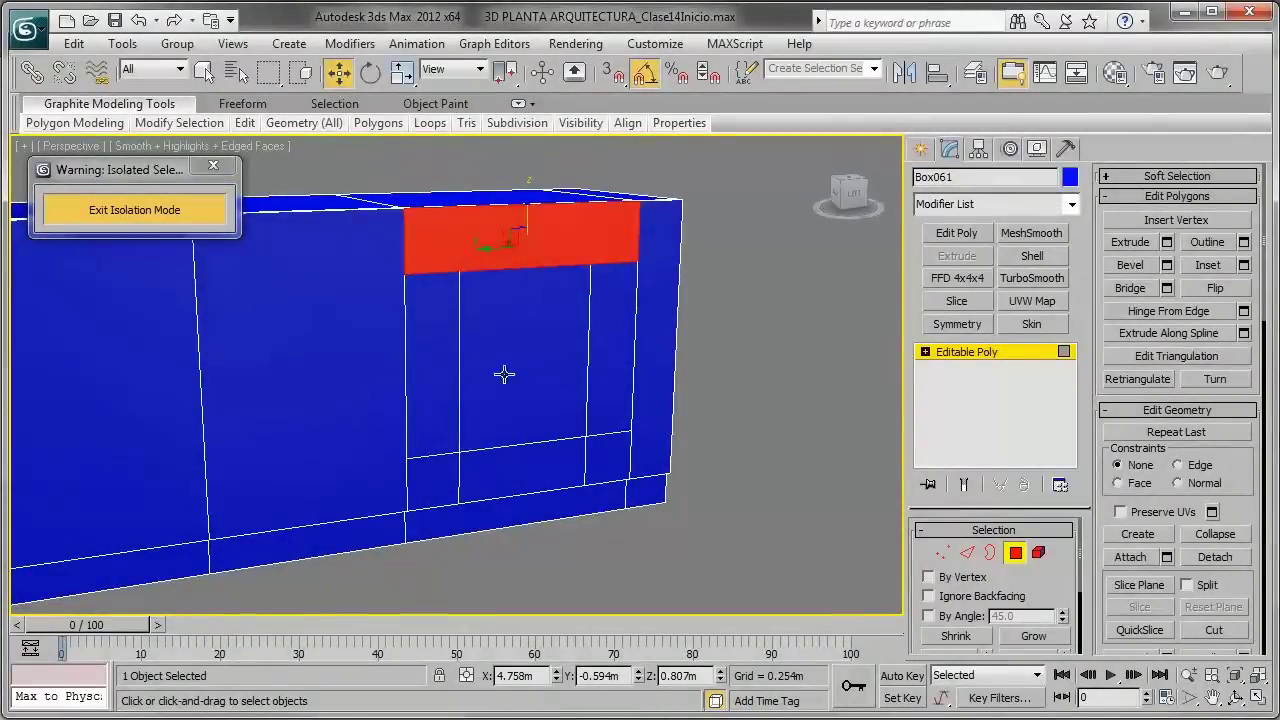
alt+middle_drag(503, 374, 540, 400)
scroll(490, 292, up, 2)
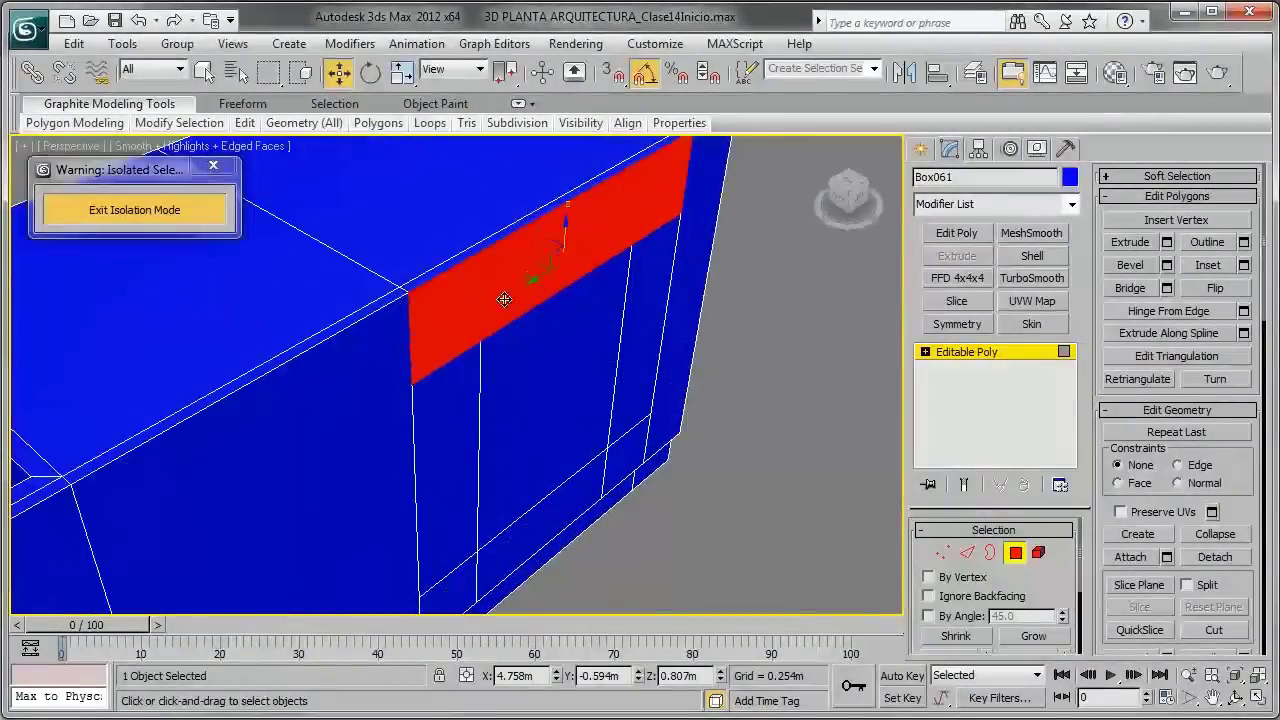
scroll(491, 301, up, 2)
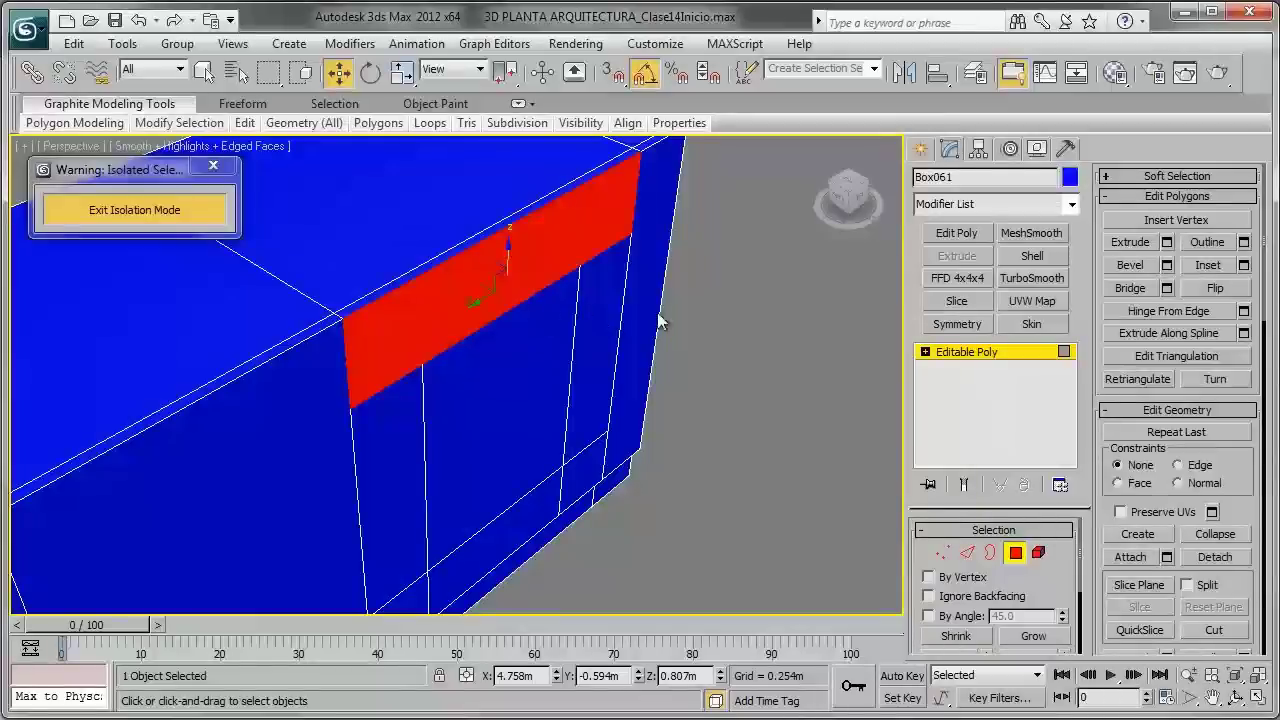
click(1213, 557)
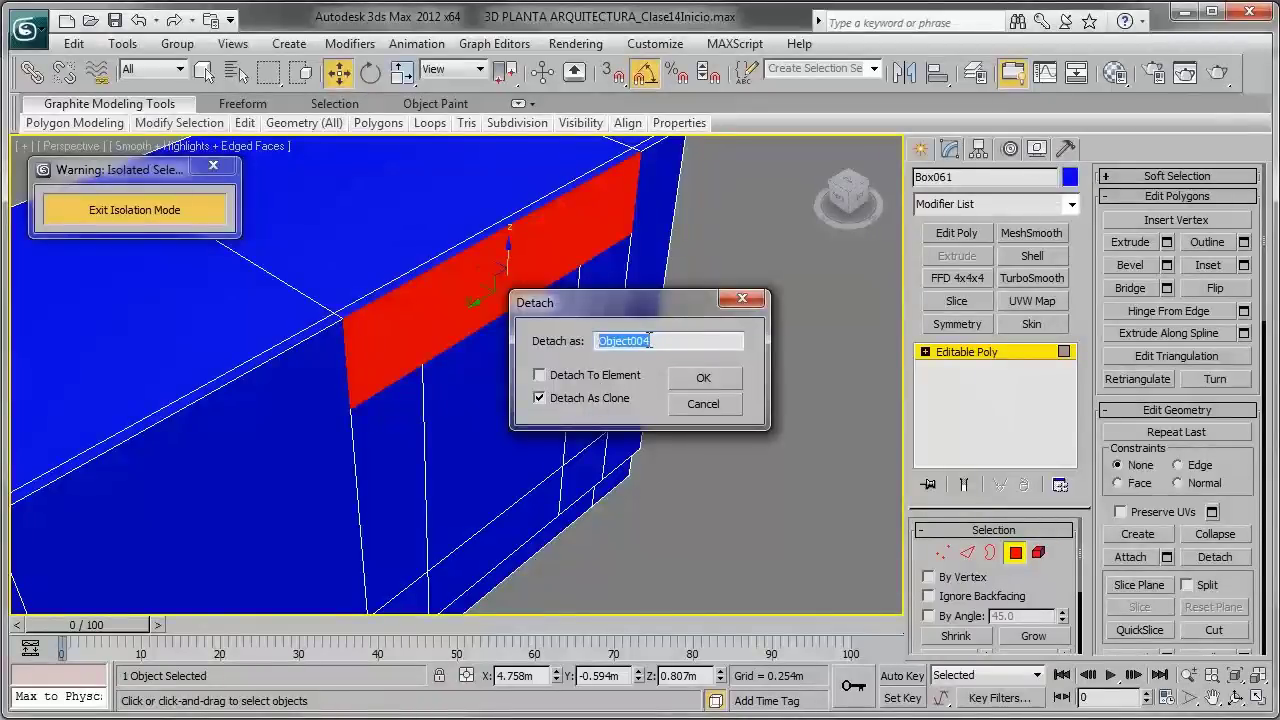
click(570, 400)
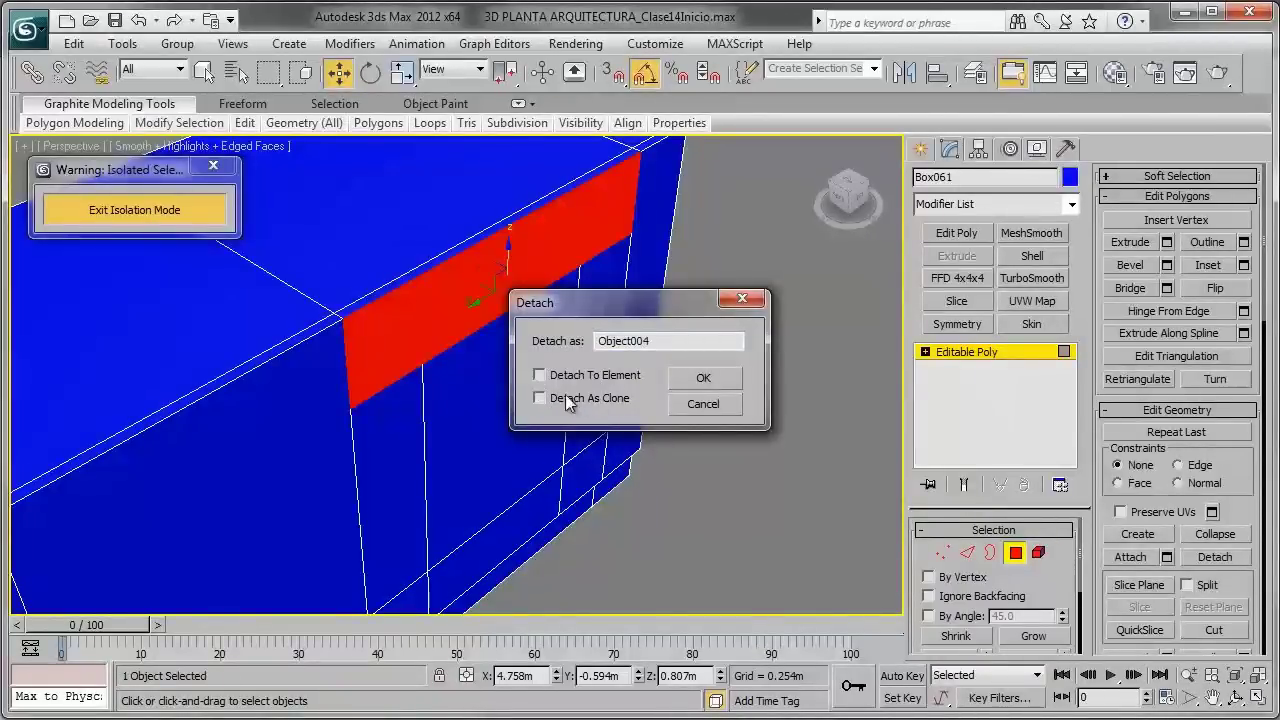
click(581, 399)
click(700, 378)
Step: Select Object004 and use Affect Pivot Only with Center to Object to centre its pivot
click(1017, 554)
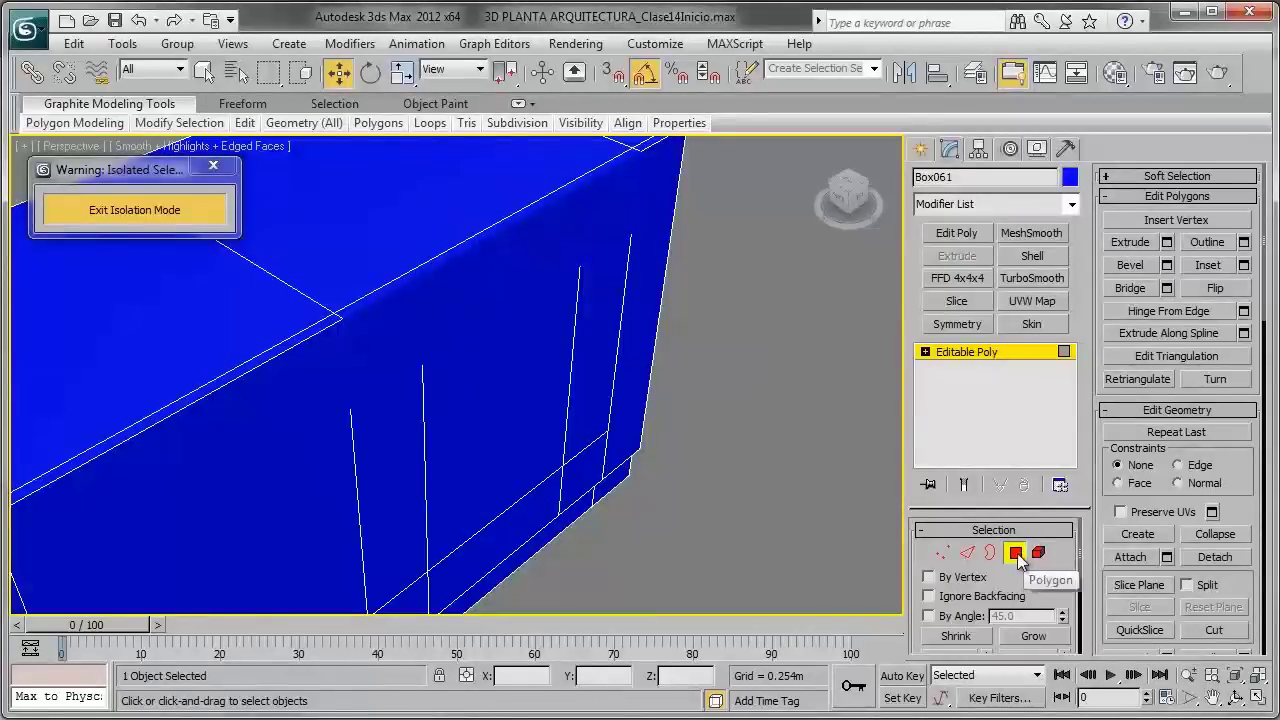
click(471, 295)
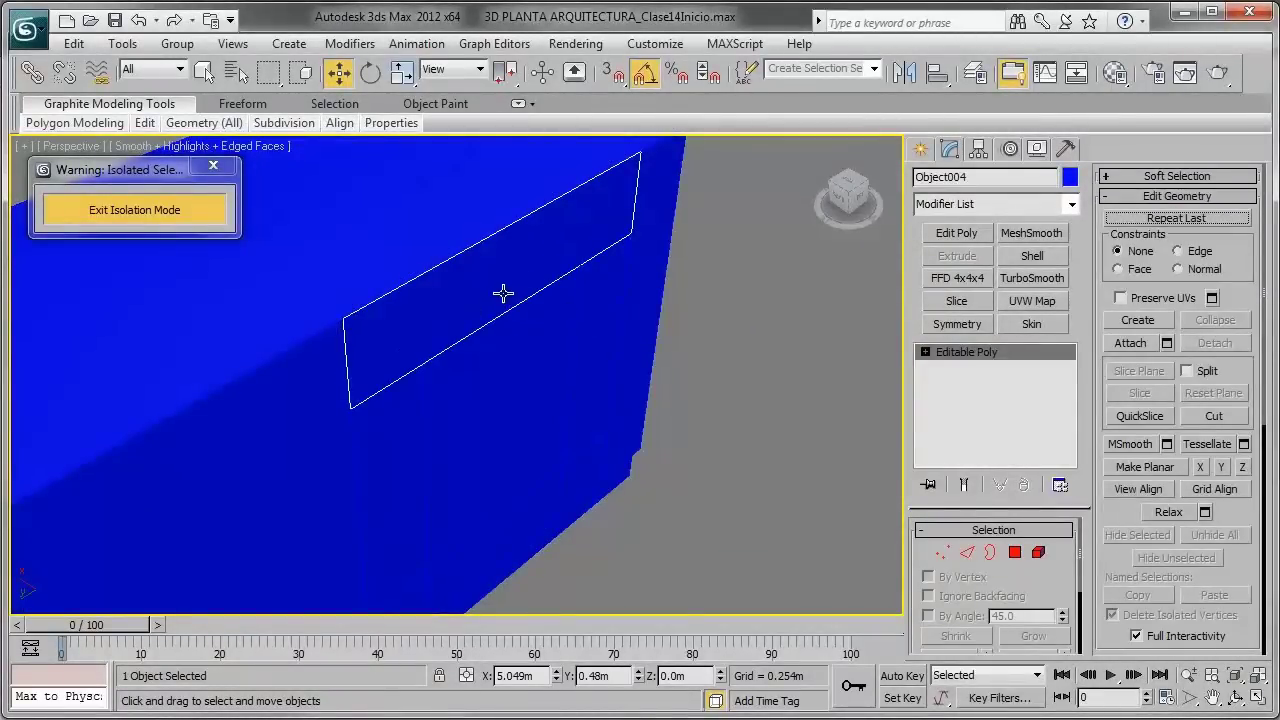
scroll(503, 293, down, 5)
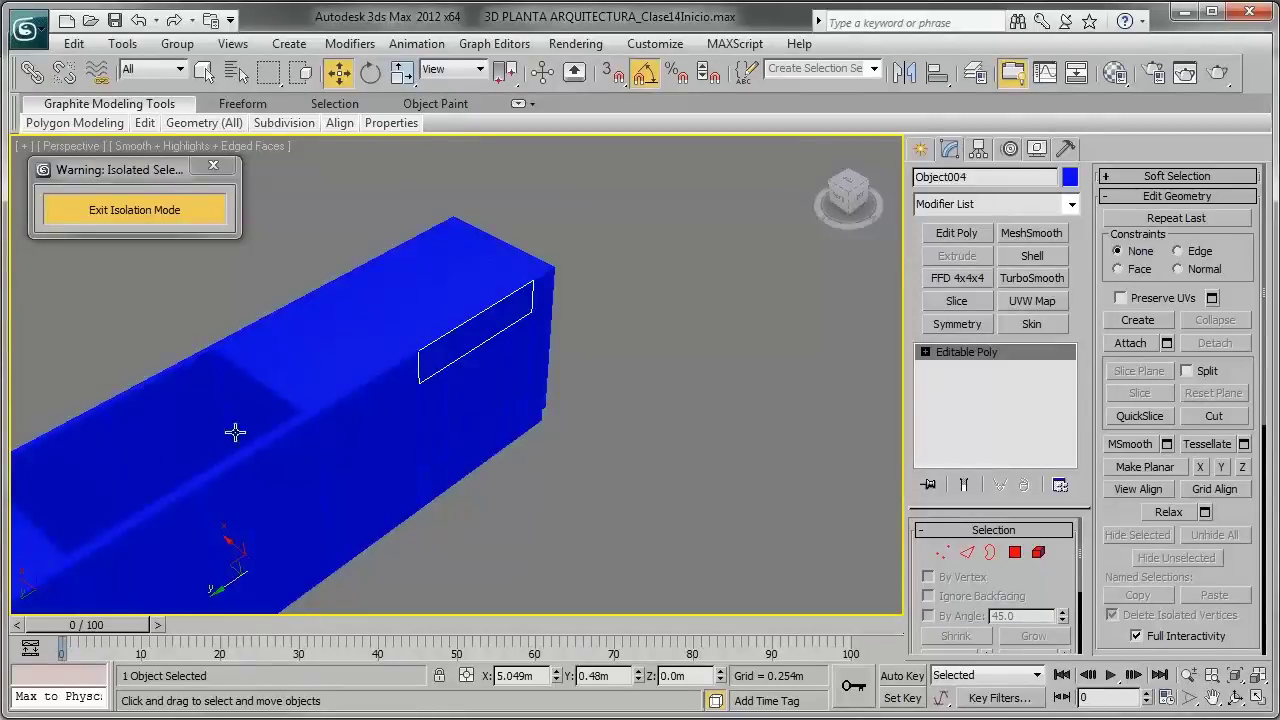
scroll(471, 343, up, 4)
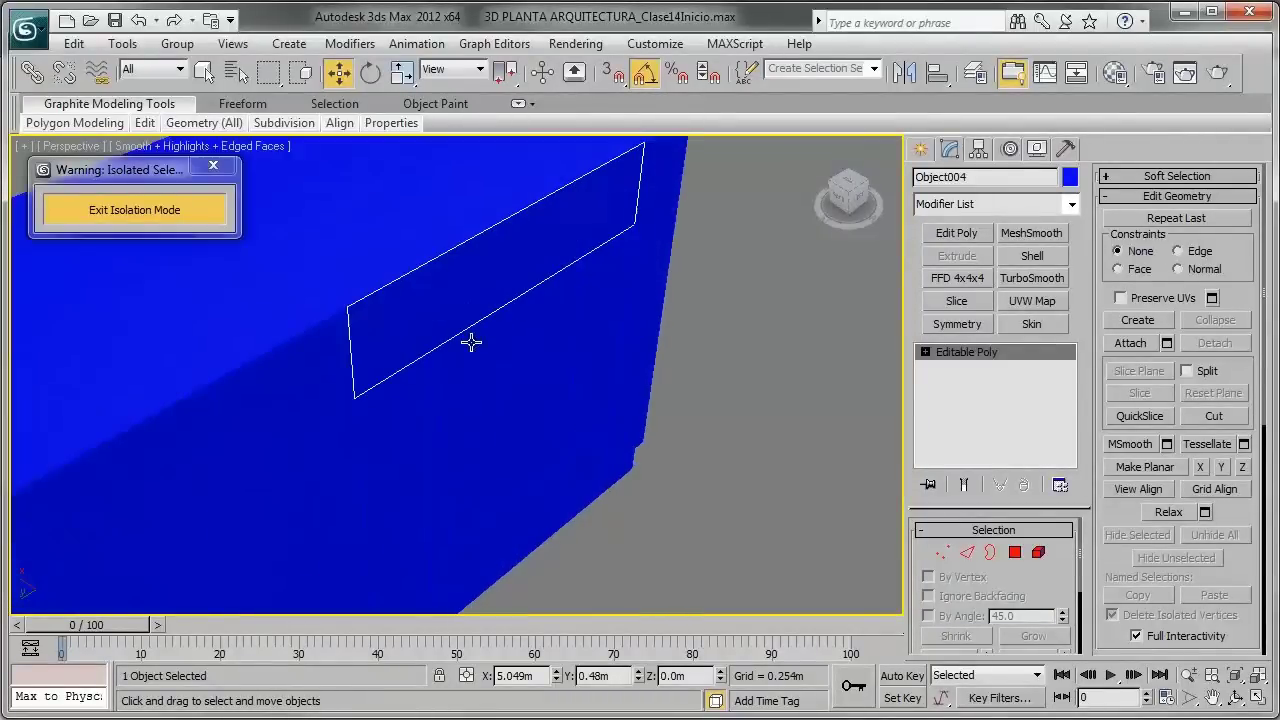
click(978, 150)
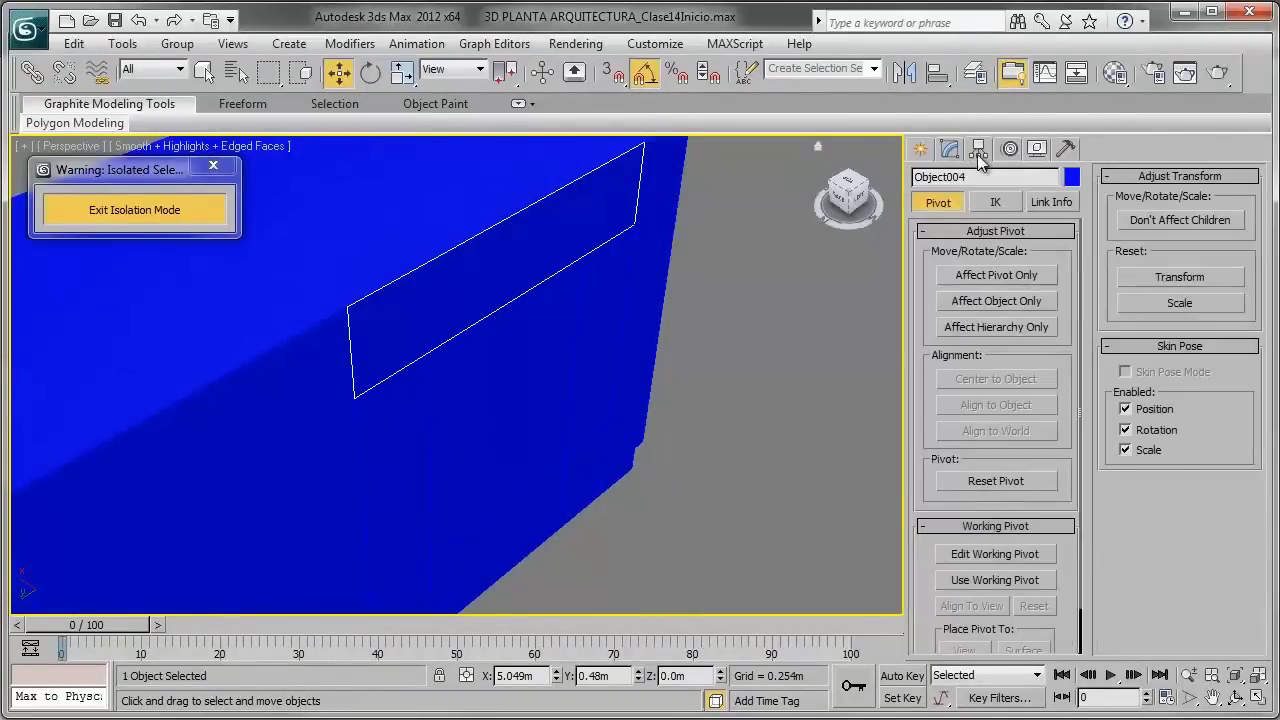
click(997, 276)
click(1005, 380)
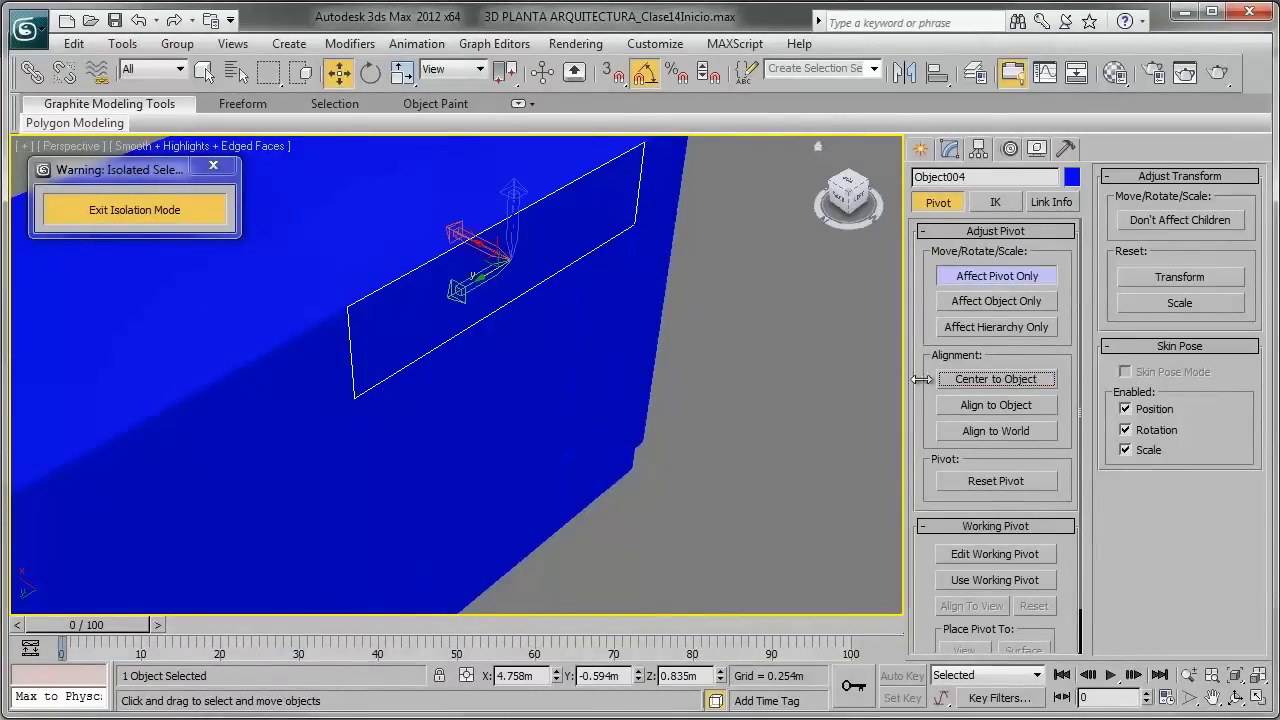
click(957, 283)
Step: Test-slide the strip along X and back, then reselect Box061
middle_drag(560, 277, 560, 323)
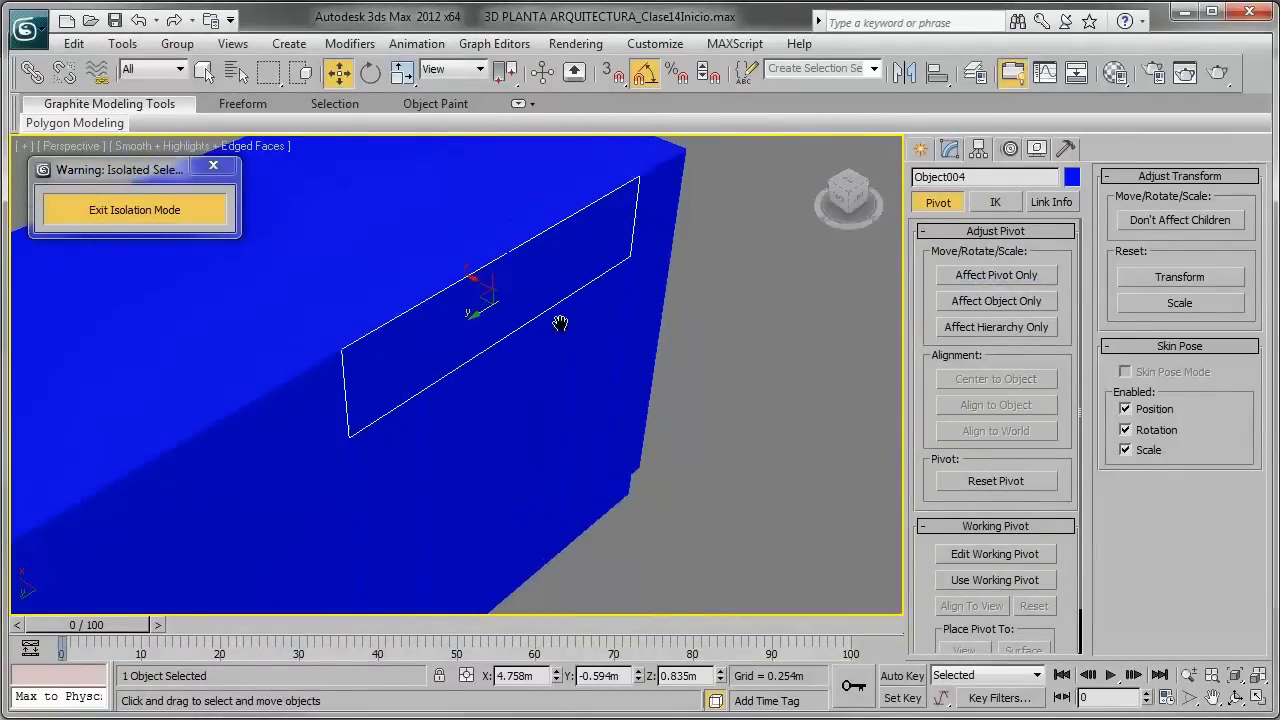
mouse_move(483, 284)
mouse_down()
mouse_move(522, 303)
mouse_move(480, 282)
mouse_move(519, 300)
mouse_move(508, 309)
mouse_up()
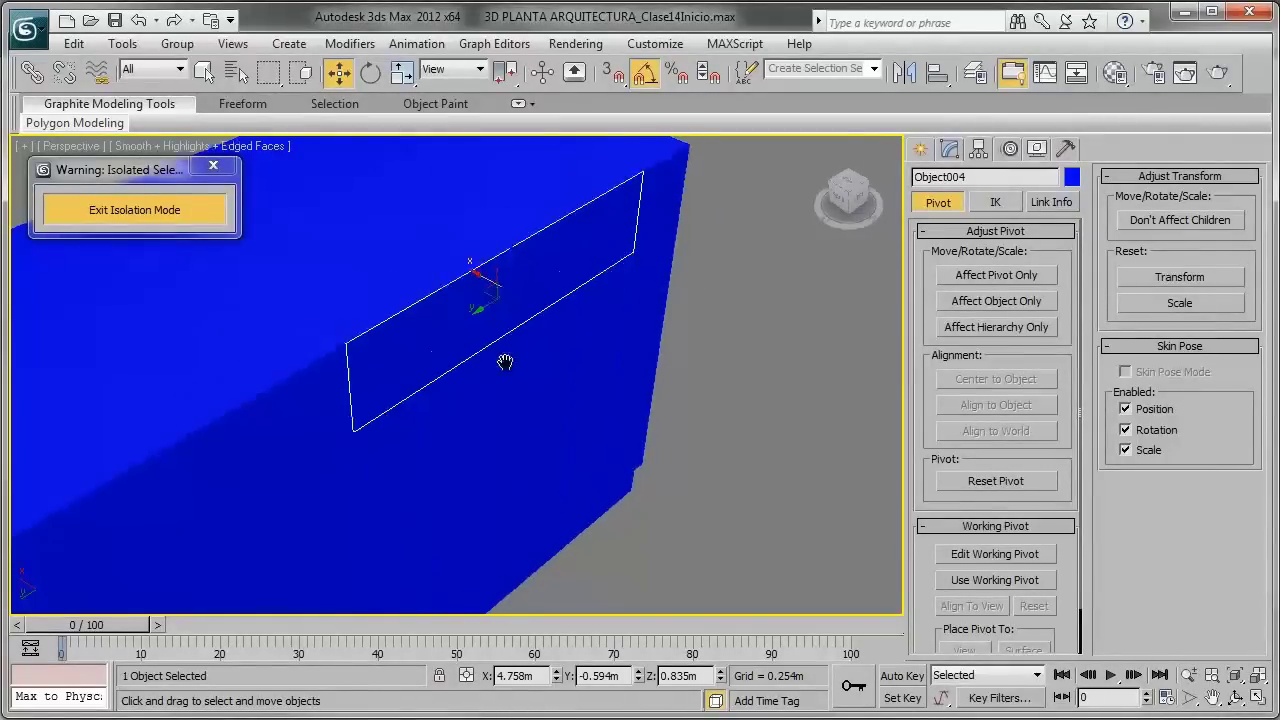
alt+middle_drag(506, 366, 437, 434)
click(414, 402)
Step: In Polygon mode, select the U of frame faces: right side, both bottom corners, bottom and left side
scroll(559, 411, down, 2)
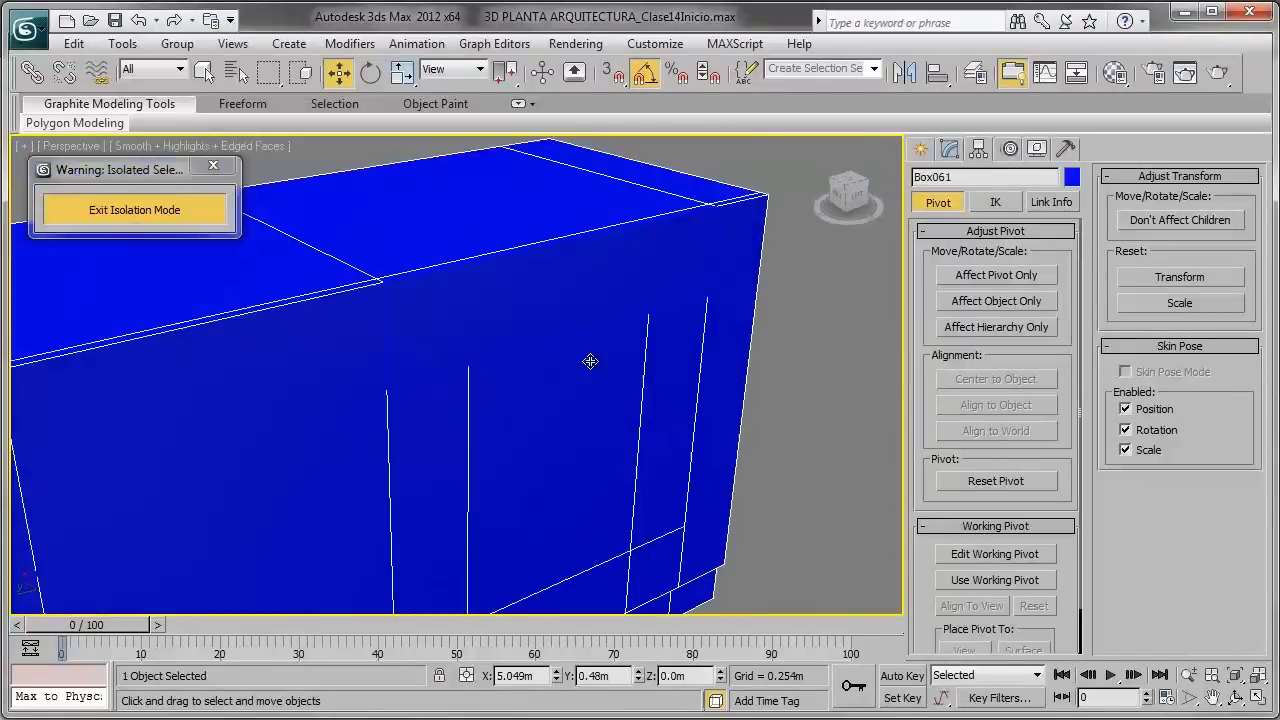
scroll(589, 360, down, 2)
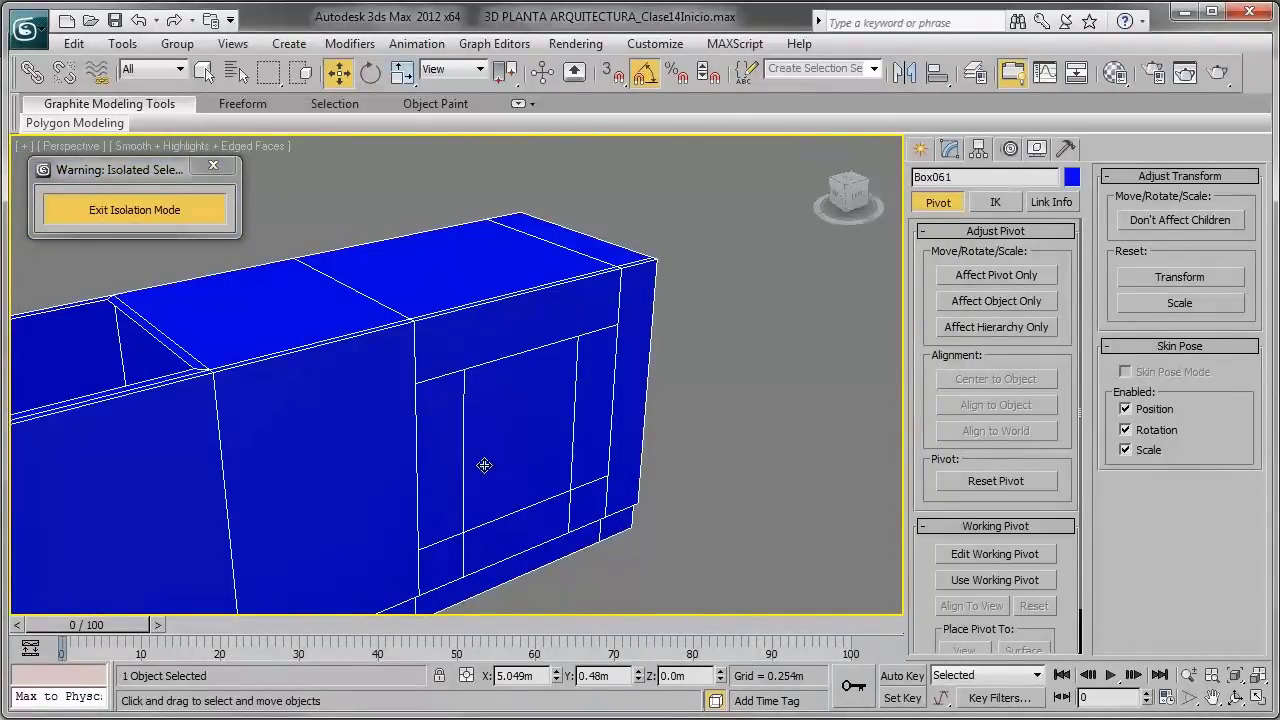
scroll(606, 334, up, 2)
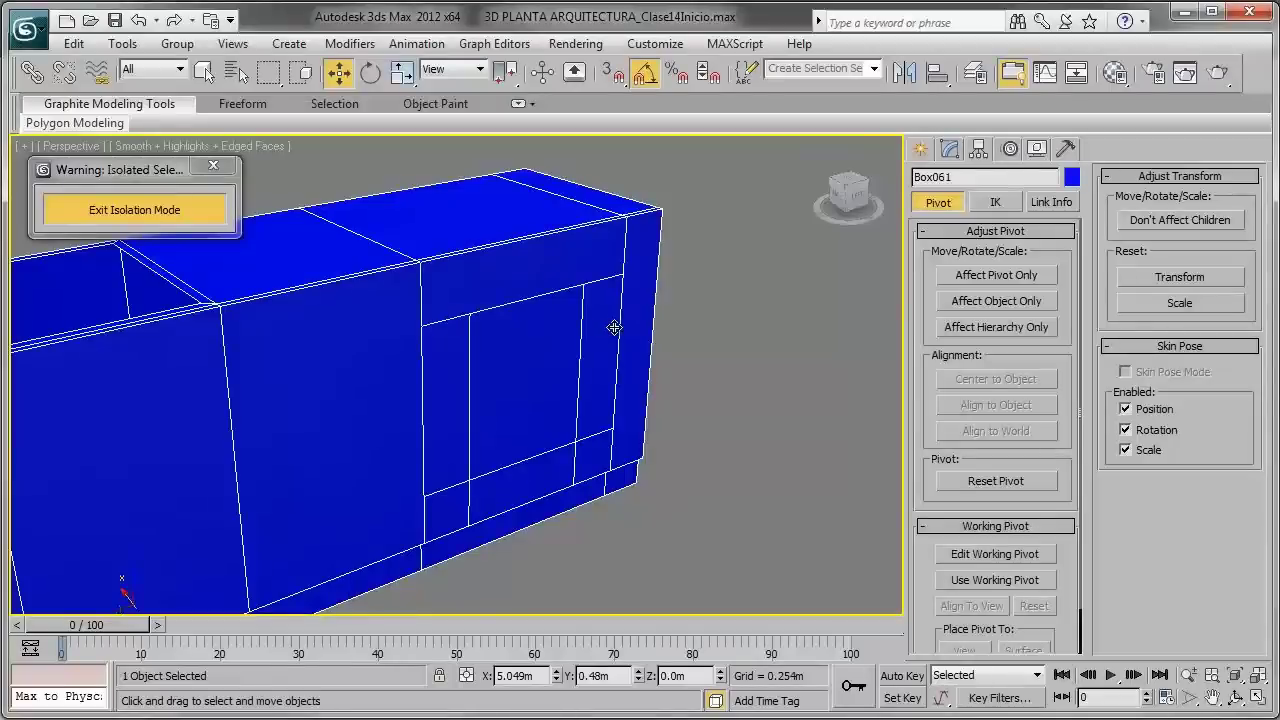
middle_drag(611, 326, 603, 286)
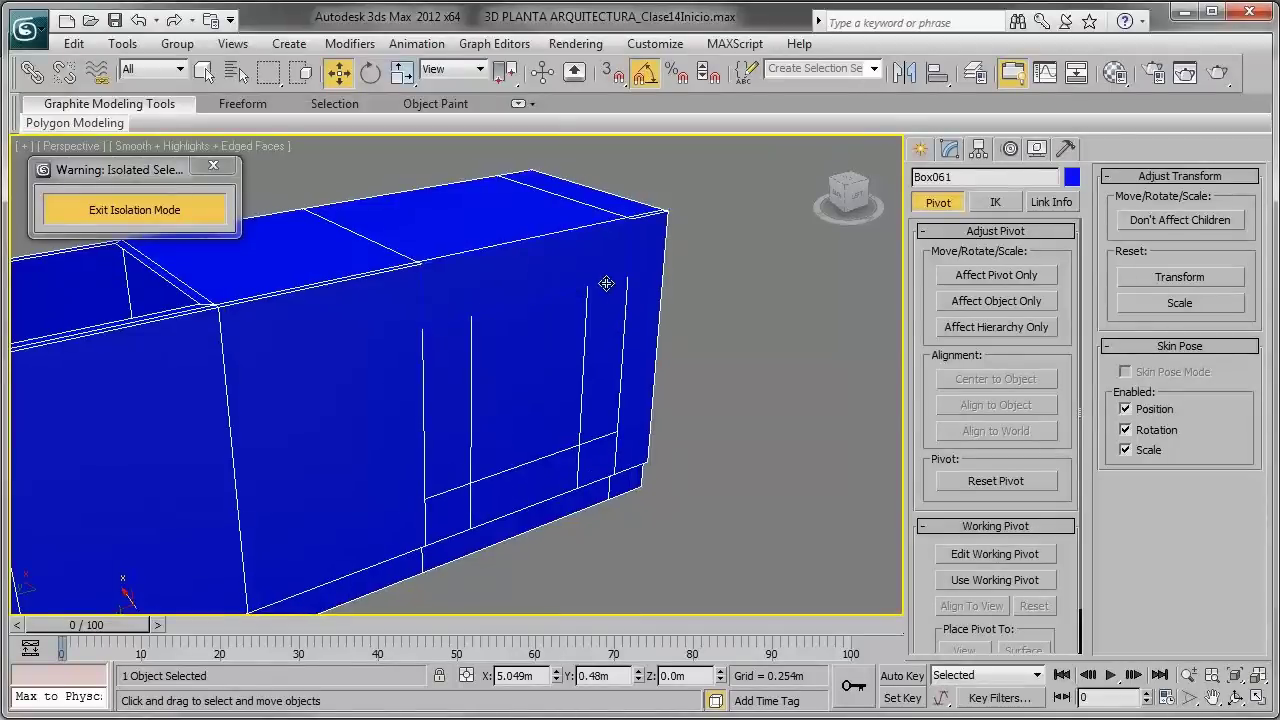
click(950, 154)
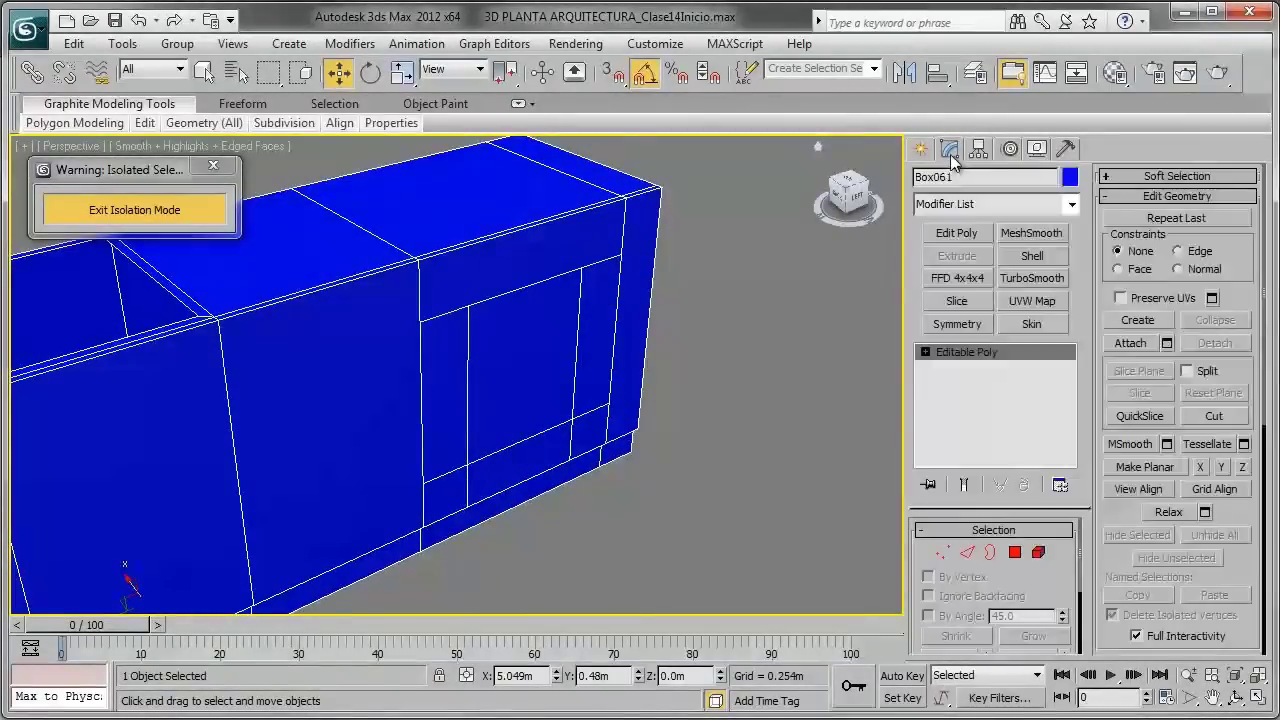
click(1015, 552)
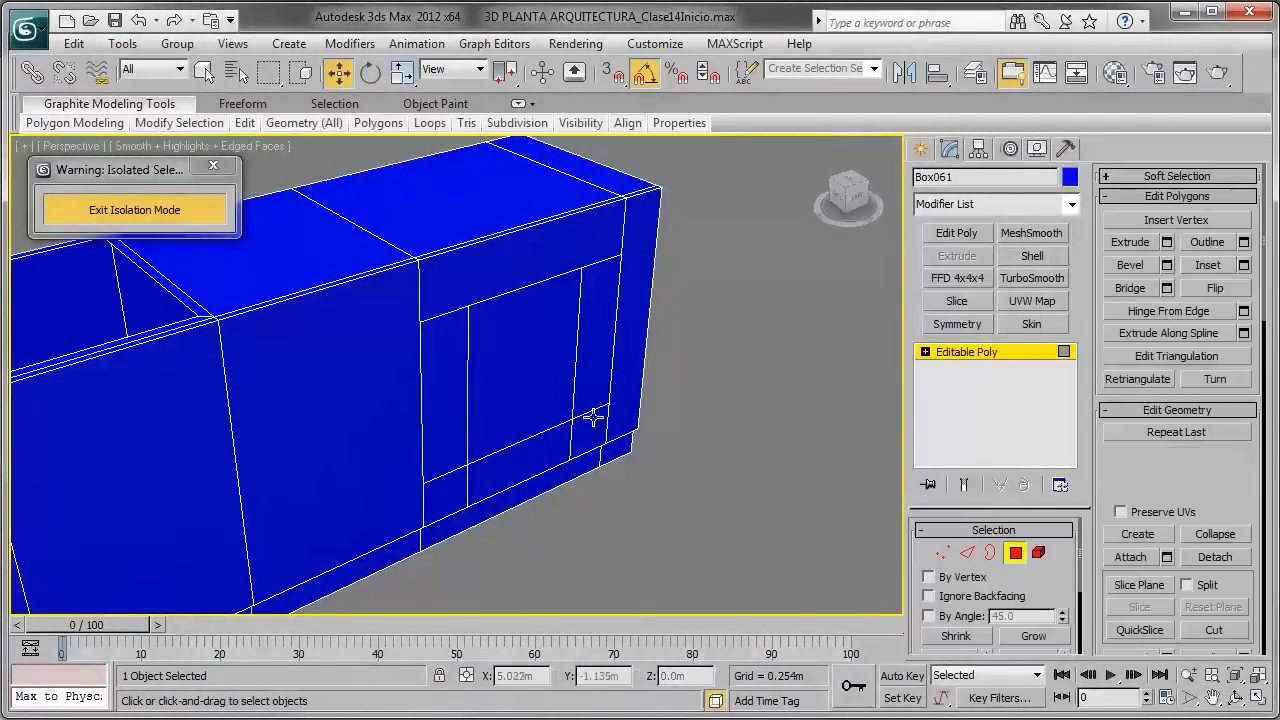
click(591, 345)
ctrl+click(592, 425)
ctrl+click(551, 440)
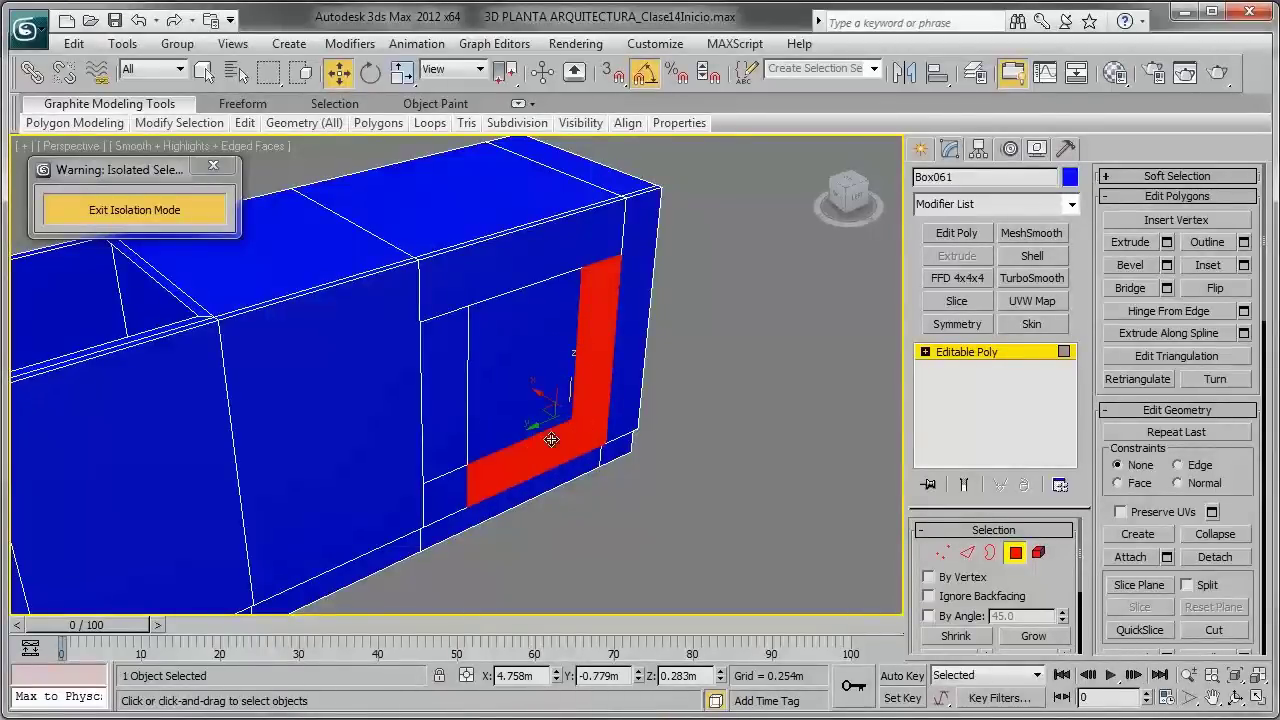
ctrl+click(462, 484)
ctrl+click(445, 430)
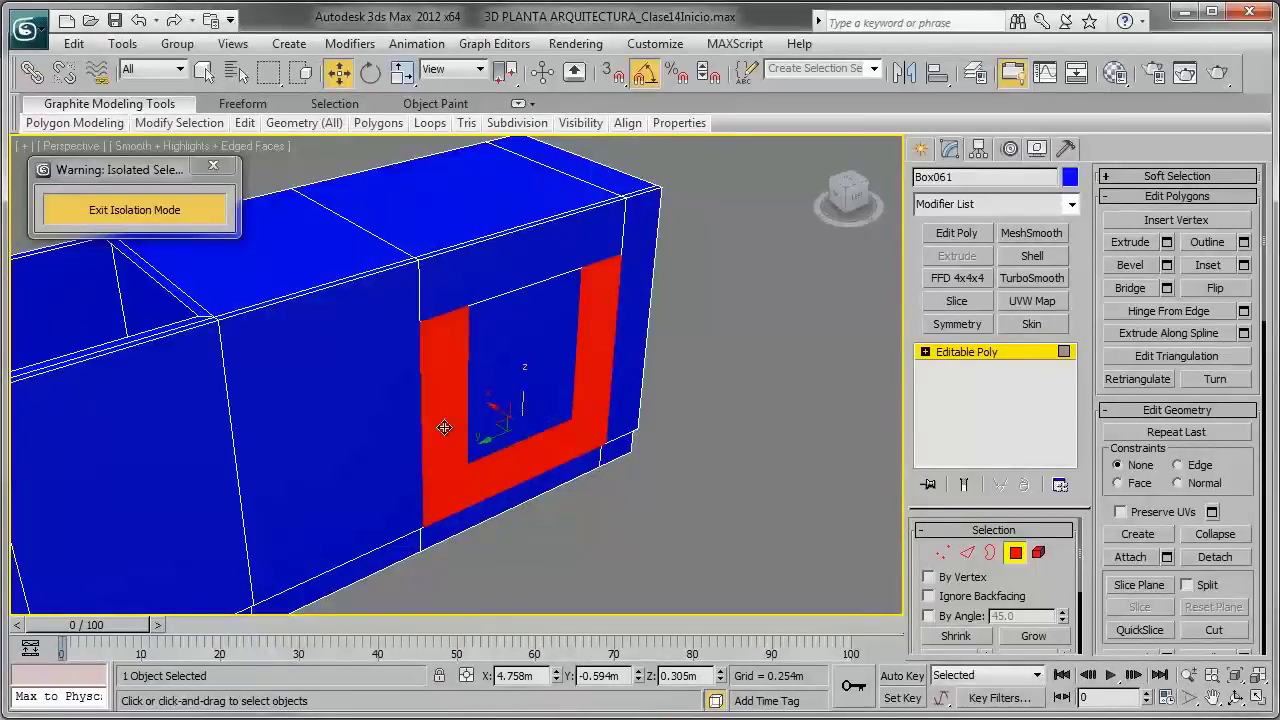
Step: Detach the selected faces as a clone named Object005
click(1214, 557)
click(580, 397)
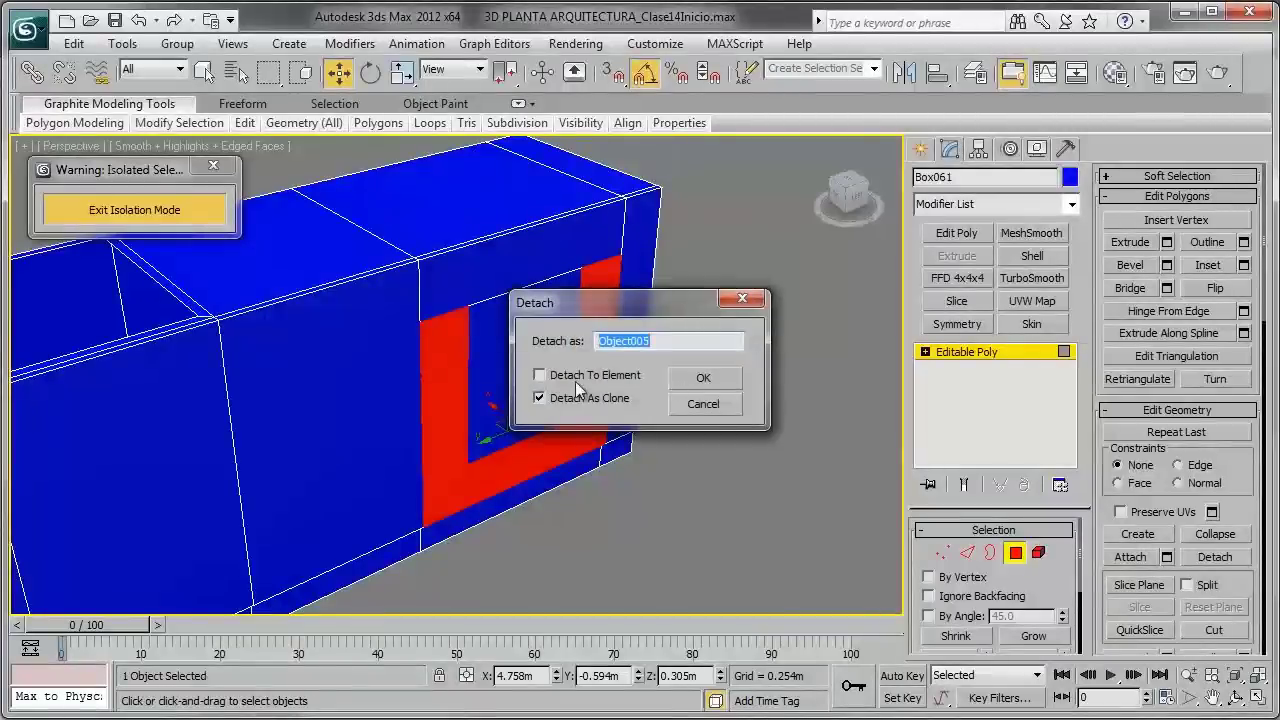
click(701, 380)
Step: Centre Object005's pivot on the door frame using Affect Pivot Only
click(1015, 556)
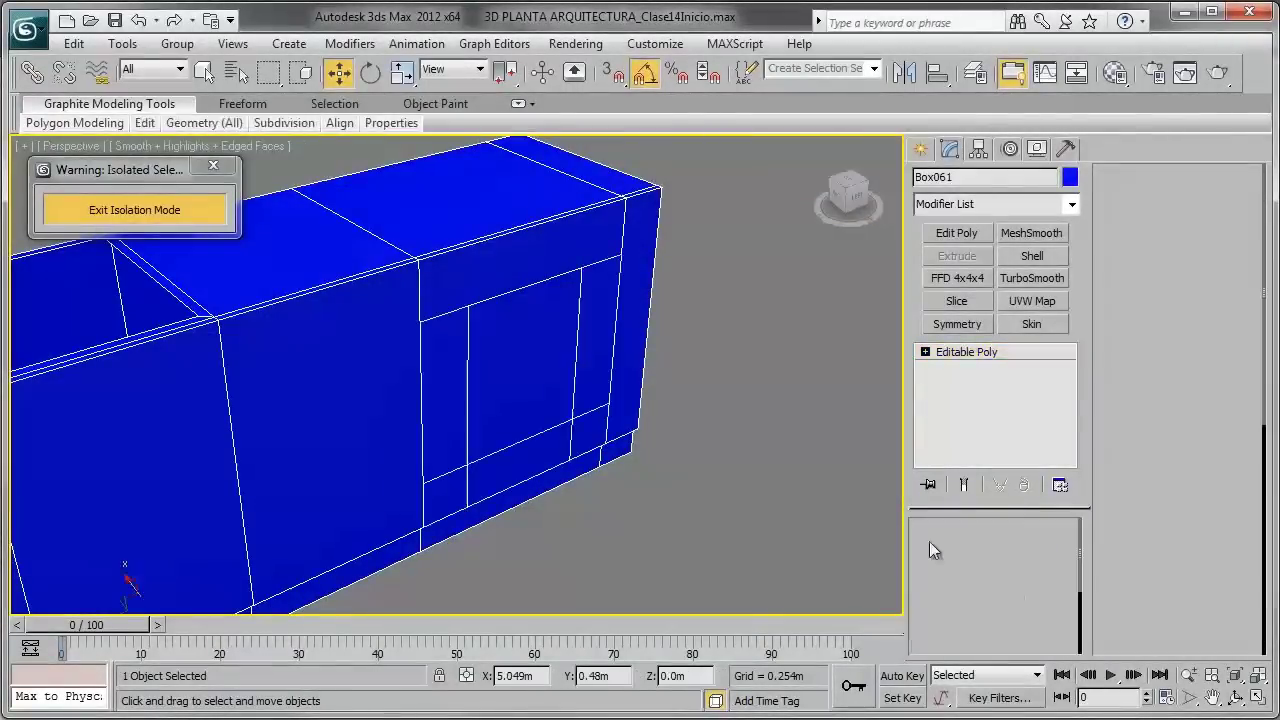
click(563, 344)
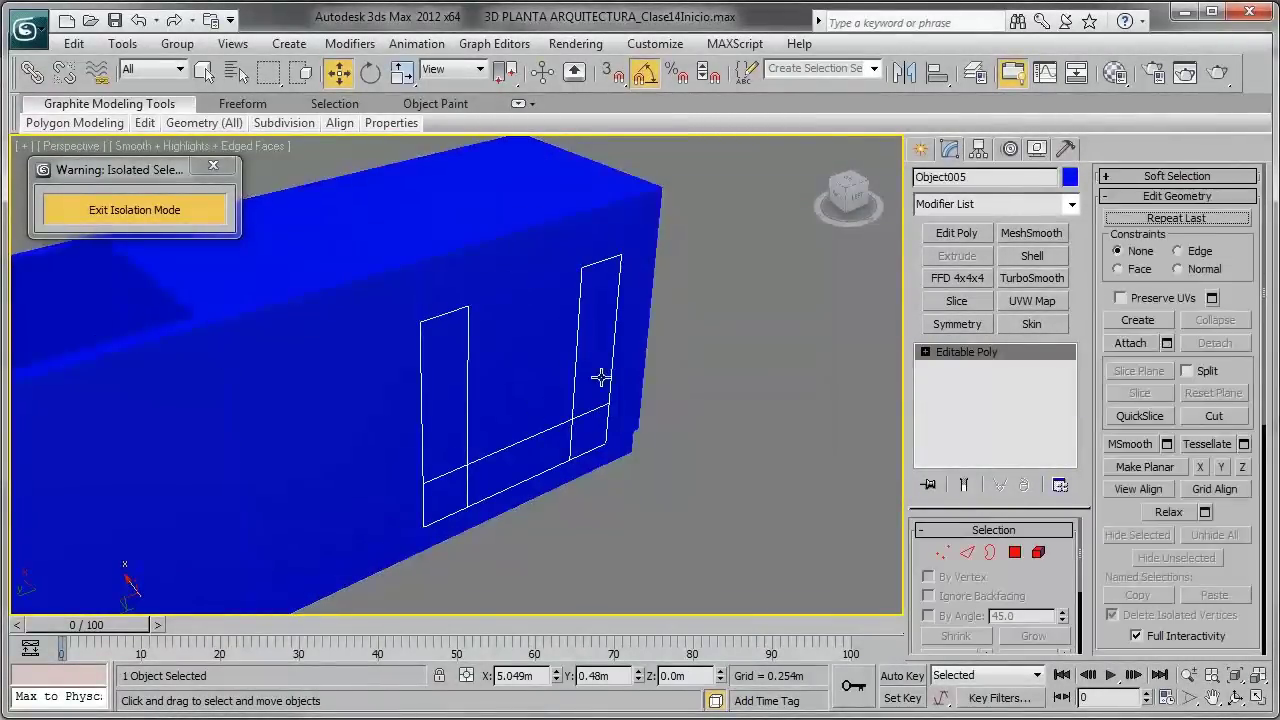
click(979, 150)
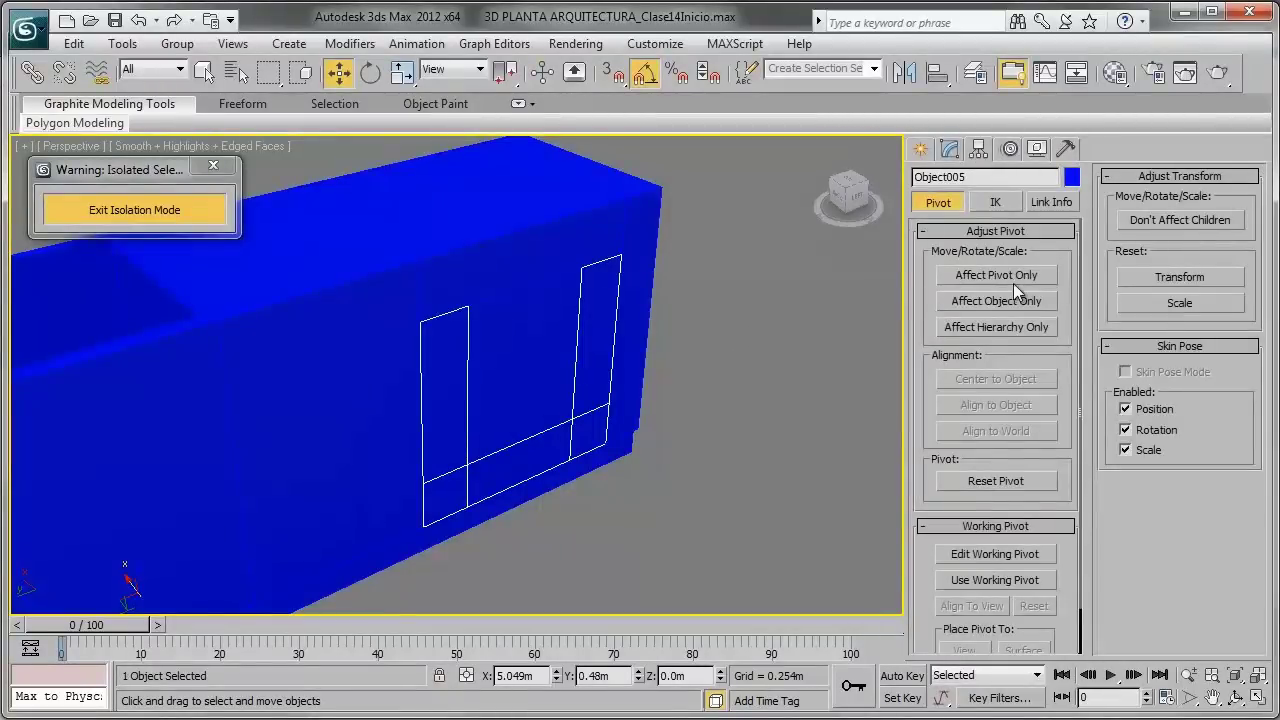
click(1013, 283)
click(1014, 379)
click(1012, 276)
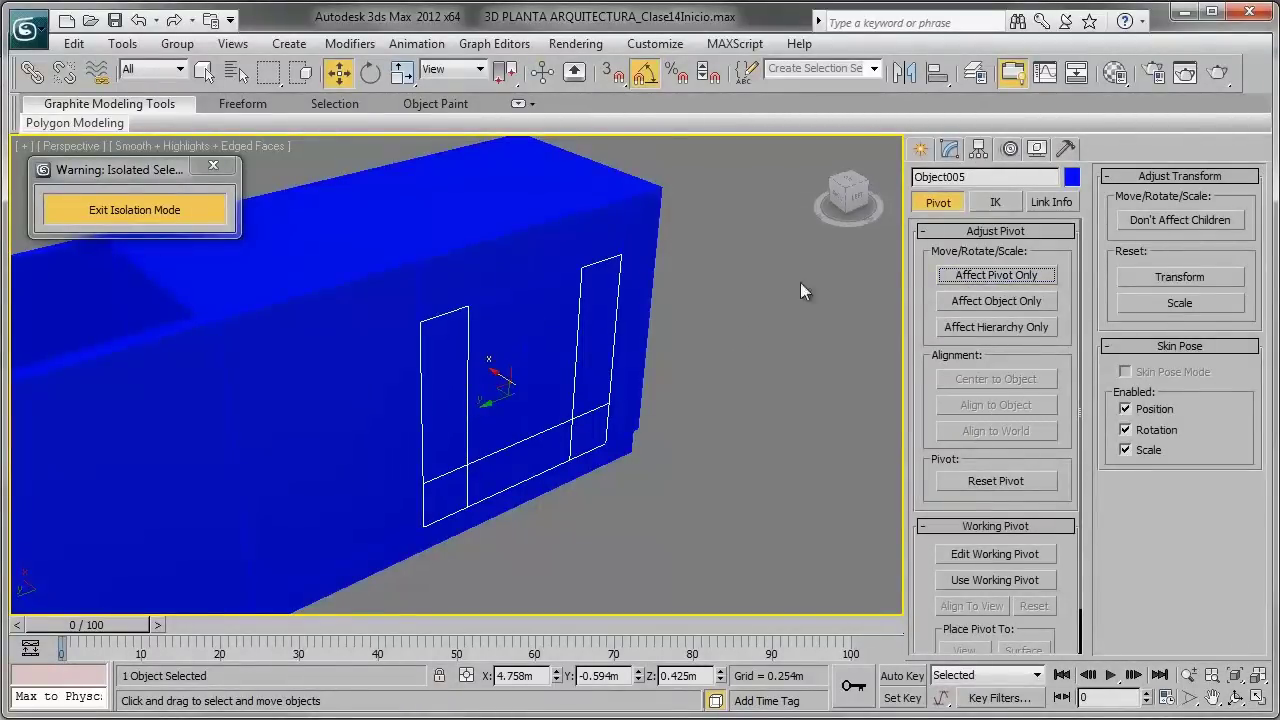
Step: Select Object004, then Object005, and add the upper horizontal panel to the selection
click(548, 252)
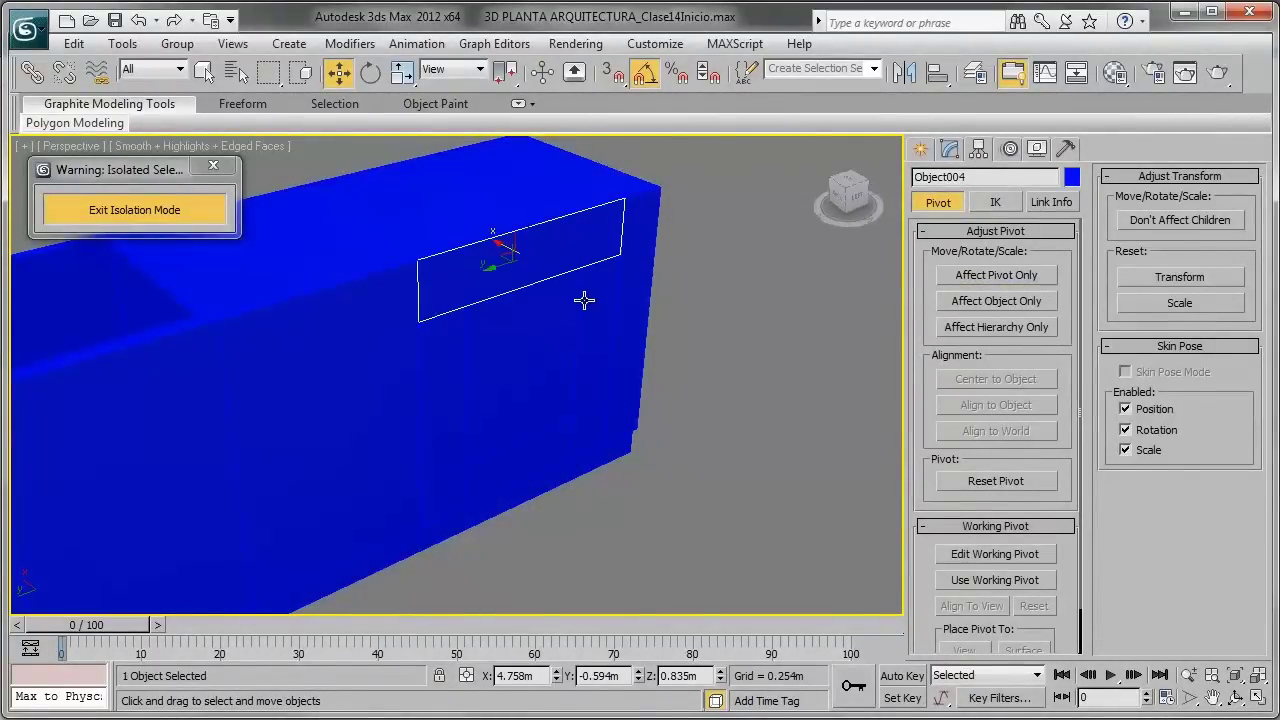
click(579, 357)
alt+middle_drag(587, 353, 577, 335)
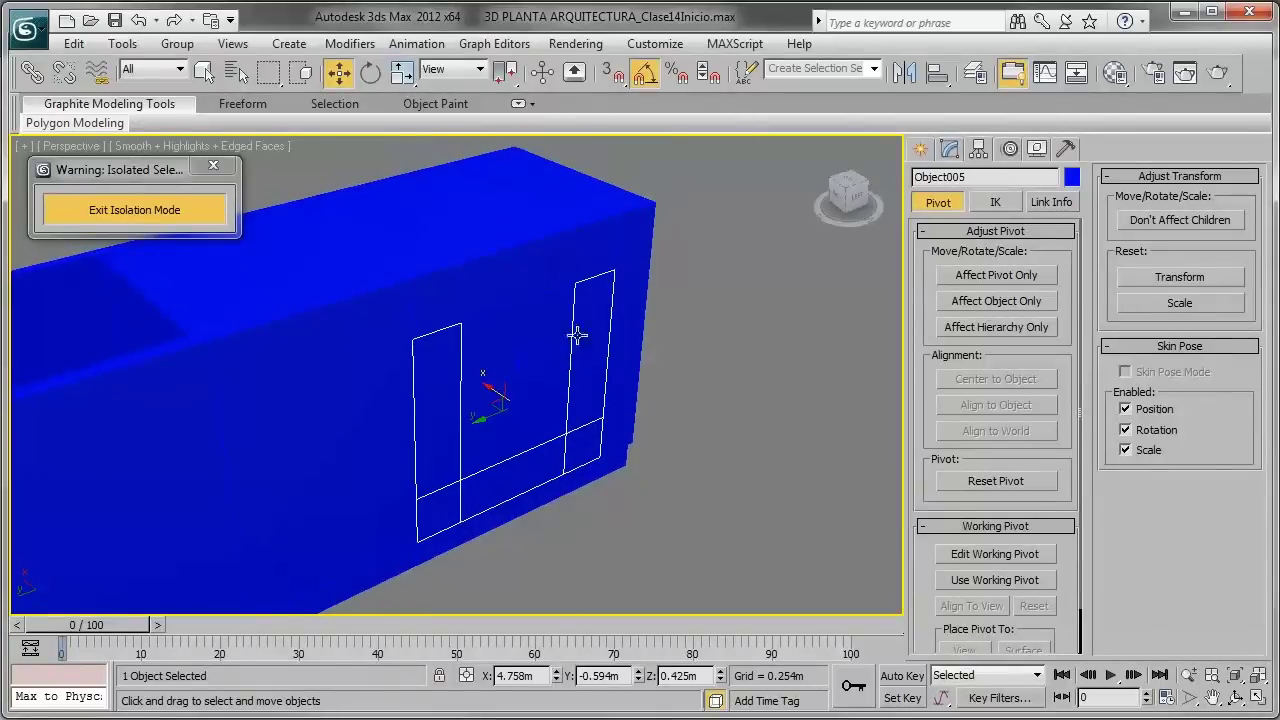
scroll(543, 337, up, 2)
scroll(540, 340, up, 2)
ctrl+click(514, 310)
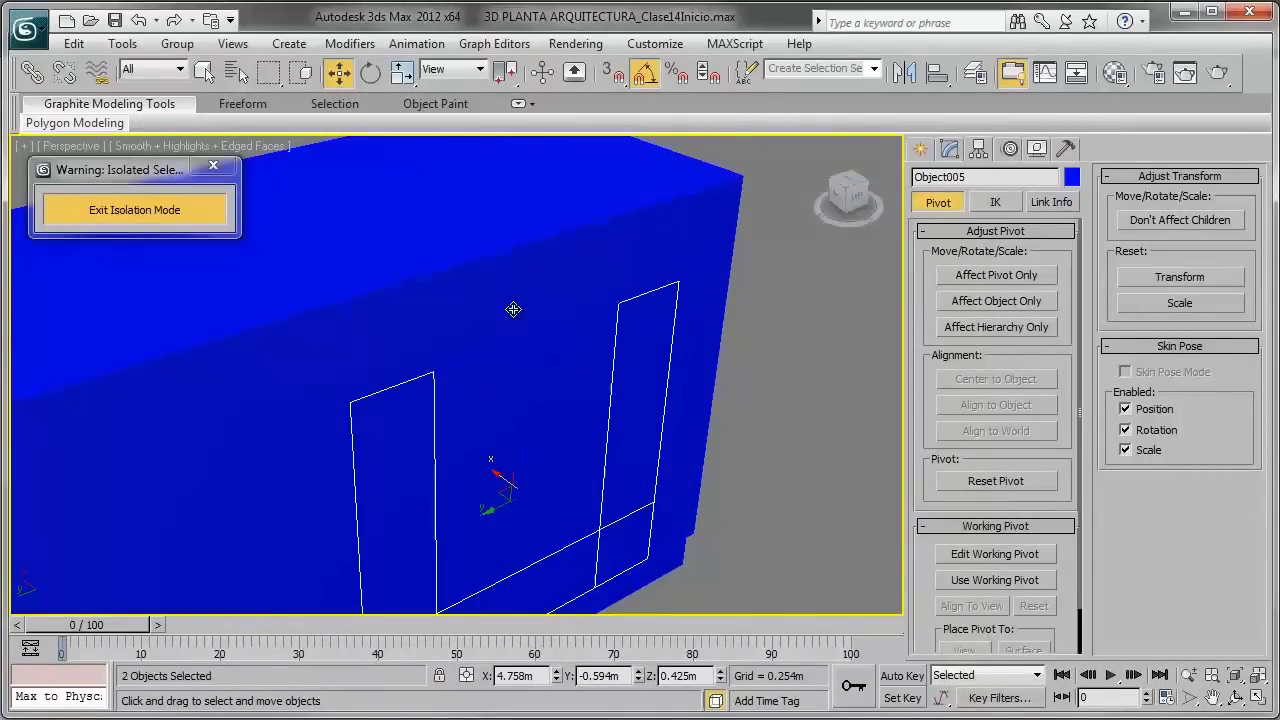
Step: Zoom out over the whole cabinet and select the large blue box Box061 alone
alt+middle_drag(525, 345, 563, 357)
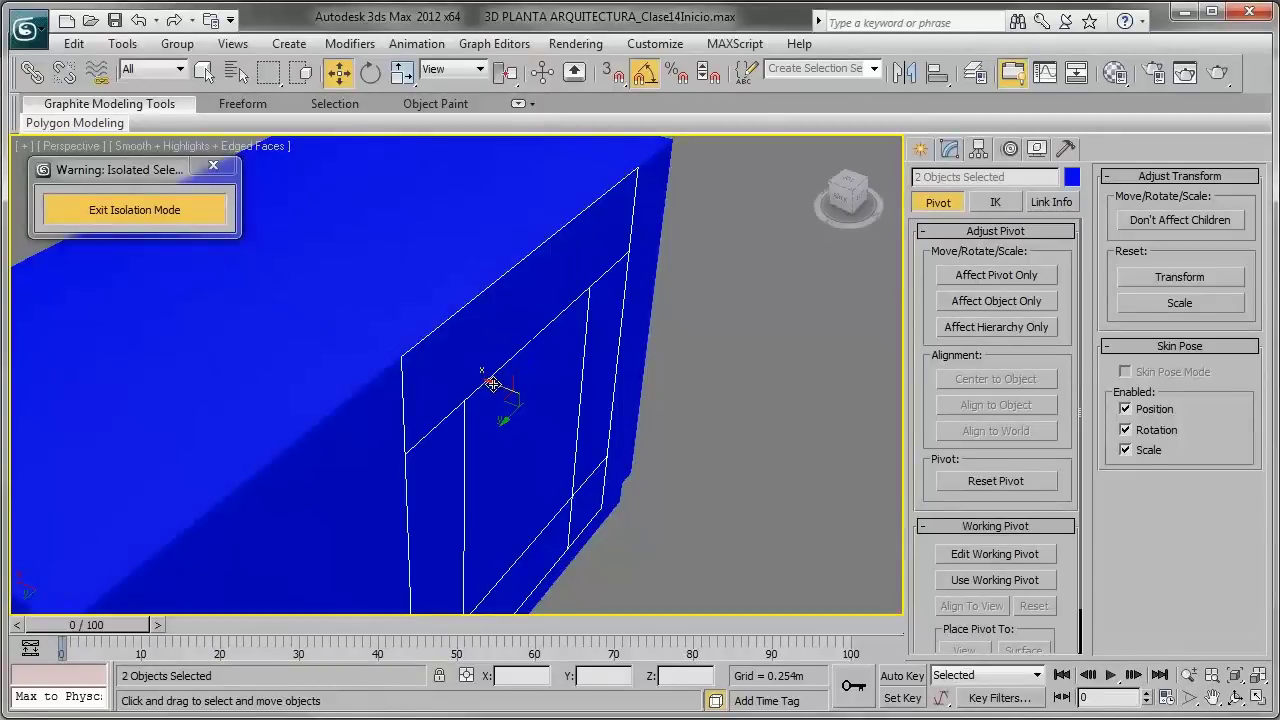
alt+middle_drag(493, 384, 500, 383)
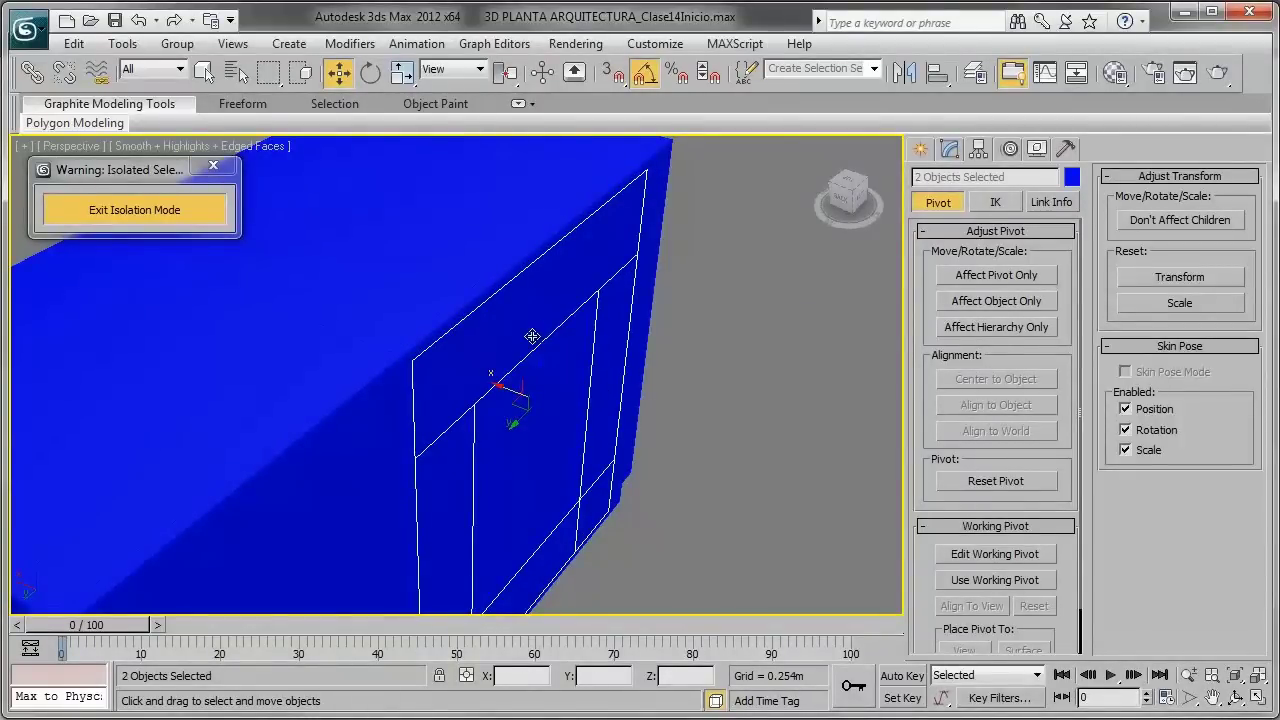
scroll(532, 336, down, 2)
middle_drag(408, 286, 470, 210)
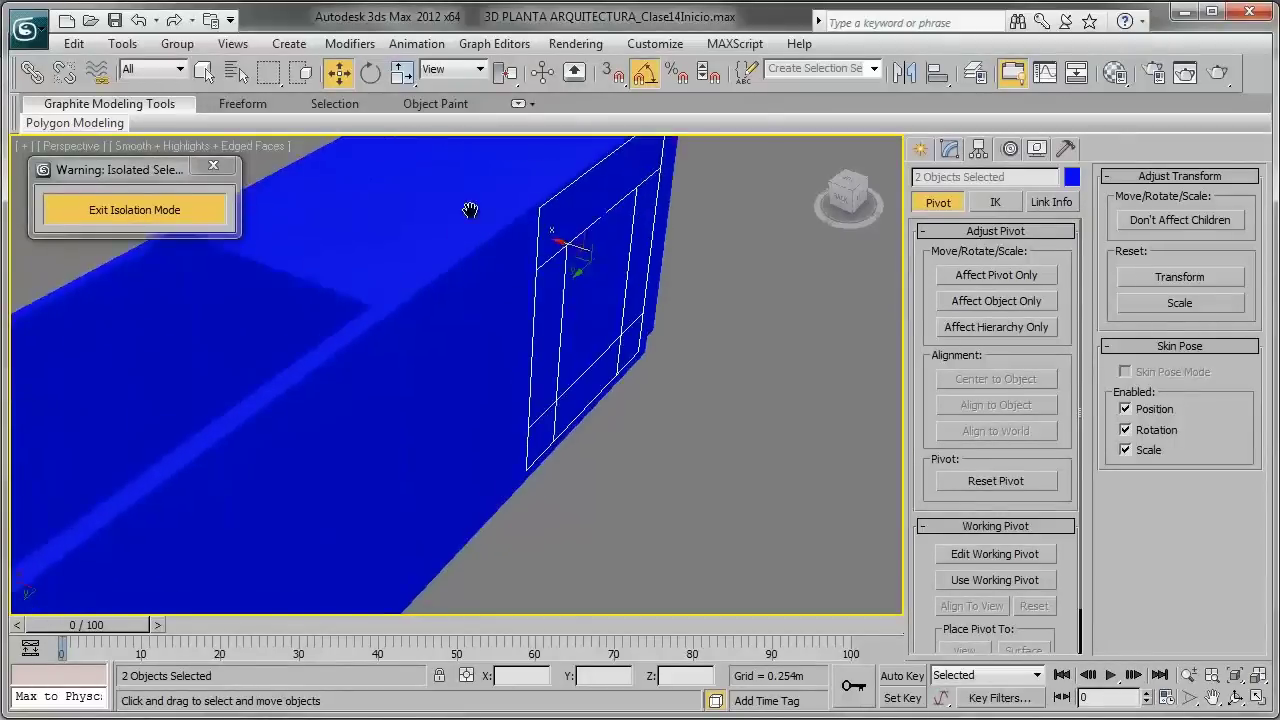
scroll(470, 210, down, 3)
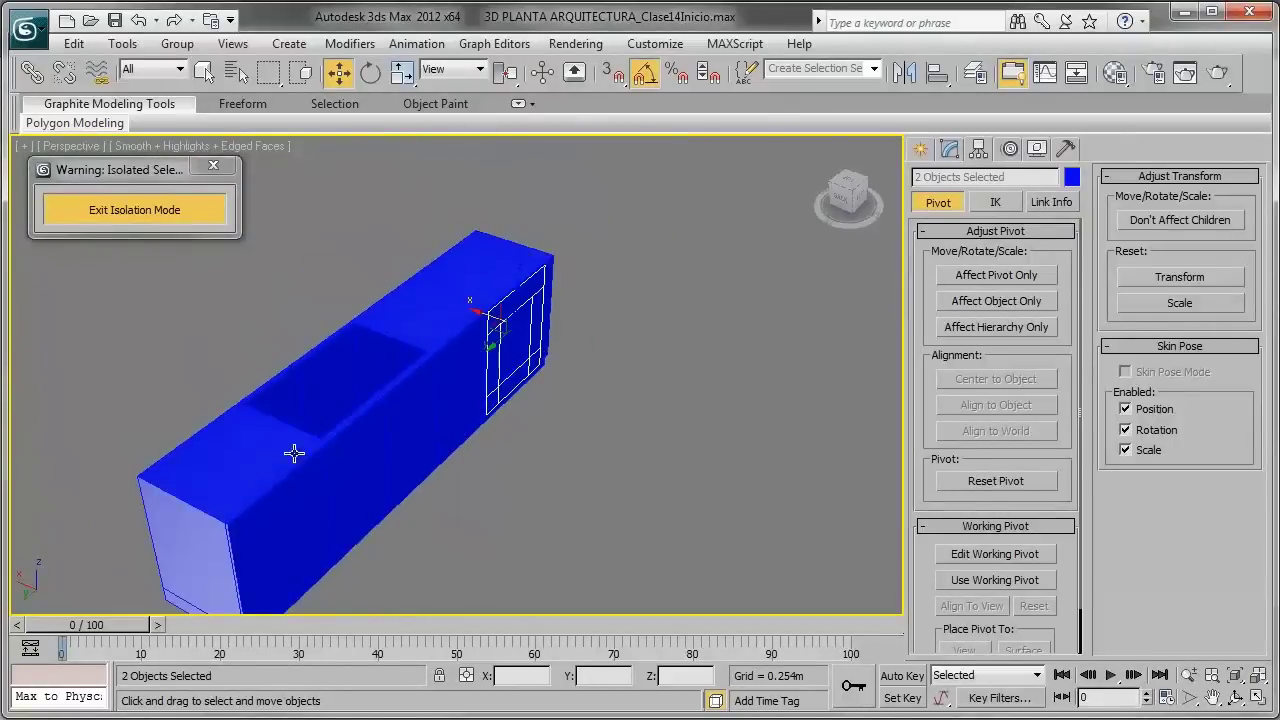
click(440, 333)
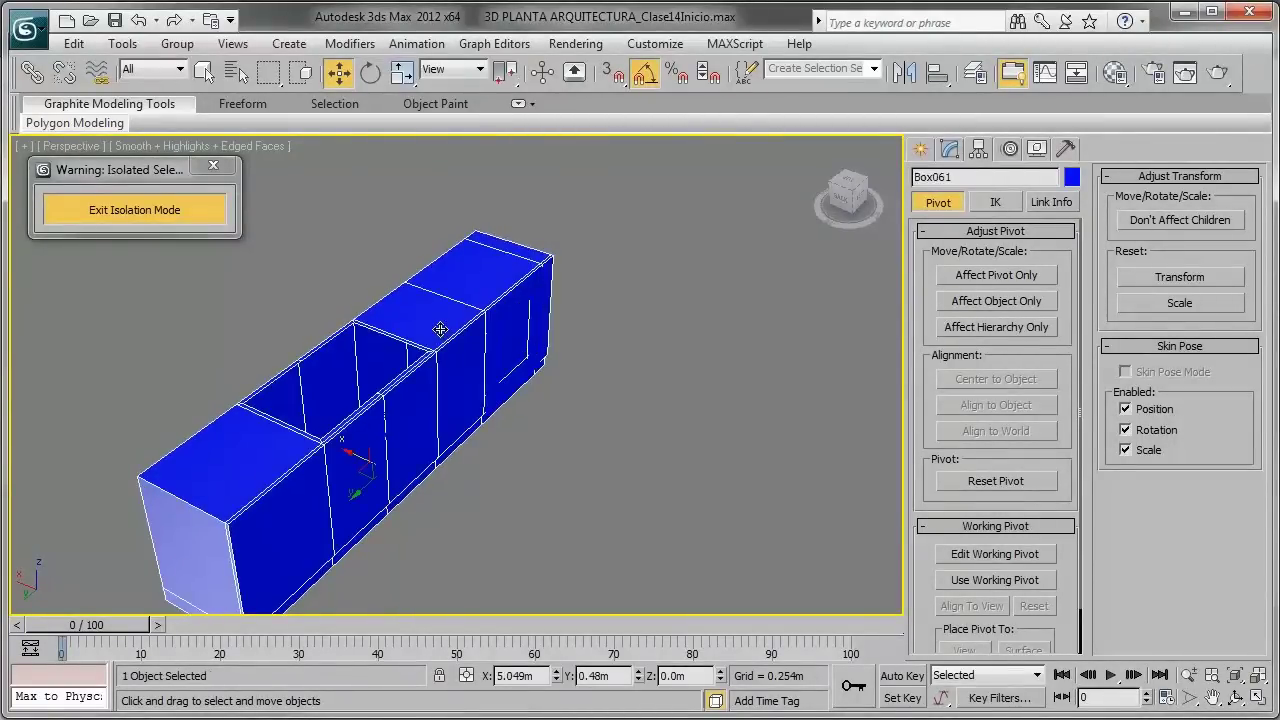
Step: Hide the cabinet box and select the door frame Object005
right_click(434, 257)
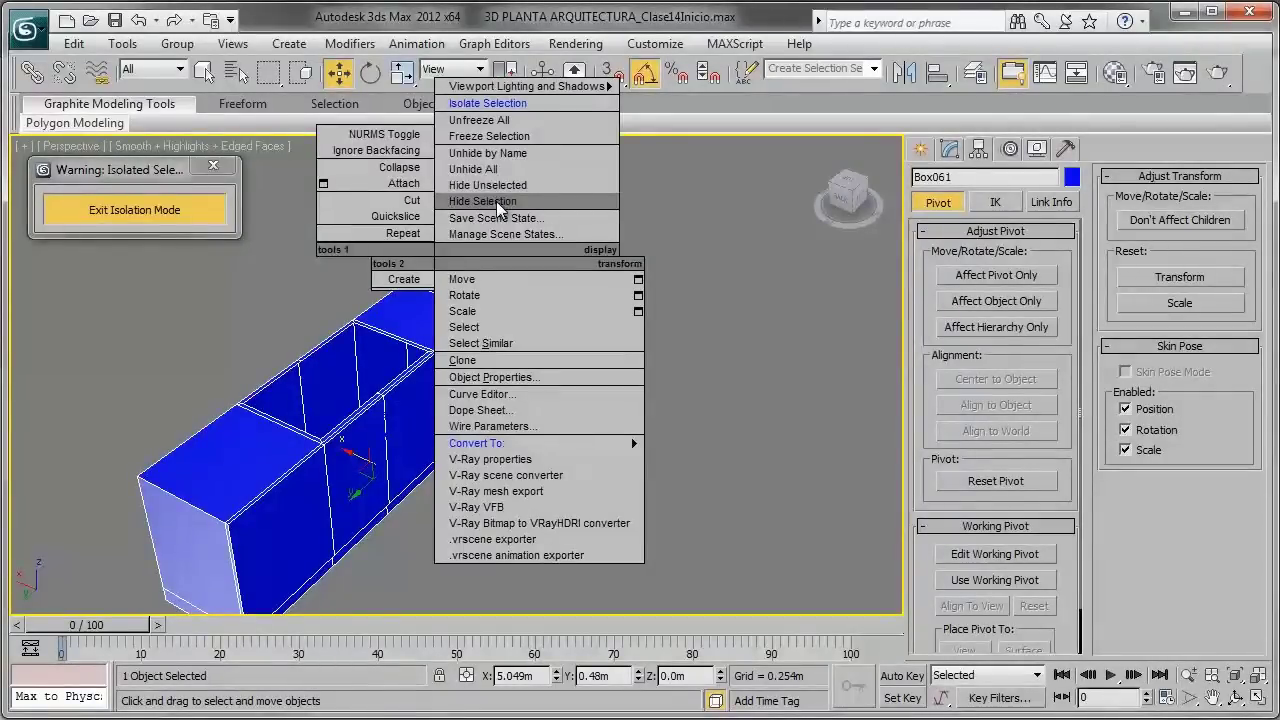
click(483, 201)
alt+middle_drag(557, 316, 549, 310)
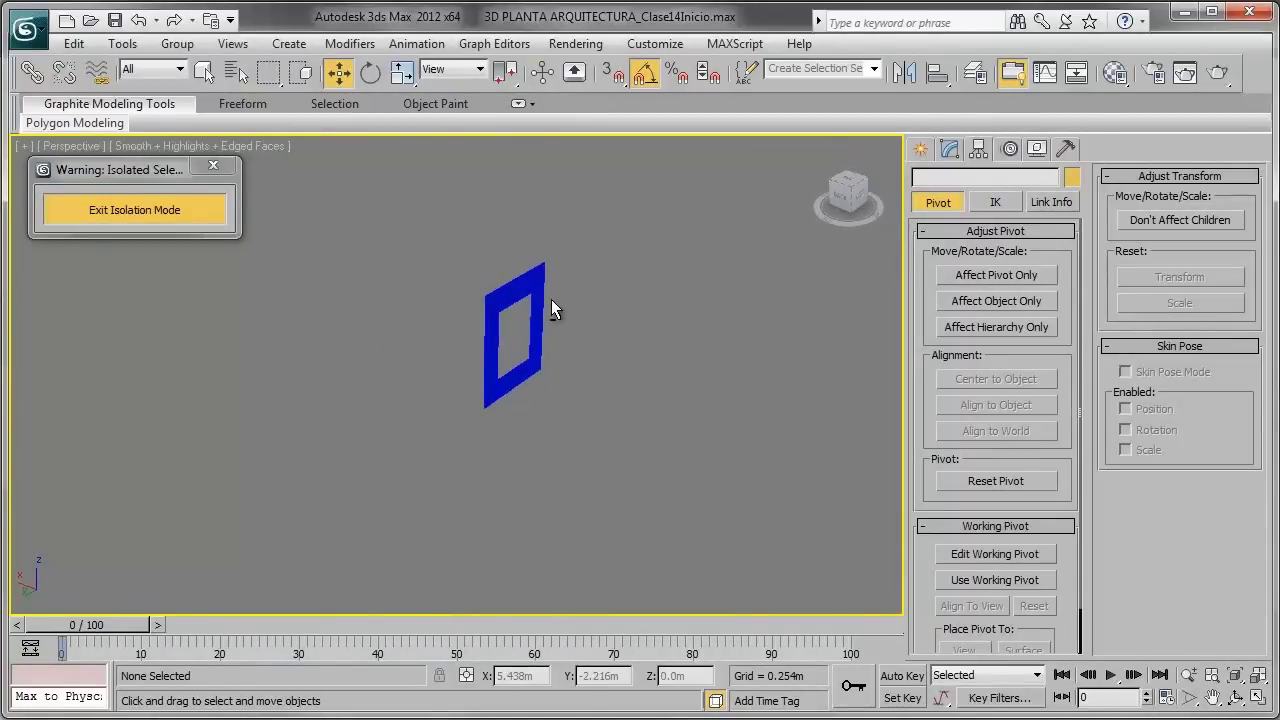
scroll(547, 308, up, 2)
click(514, 318)
alt+middle_drag(514, 318, 580, 340)
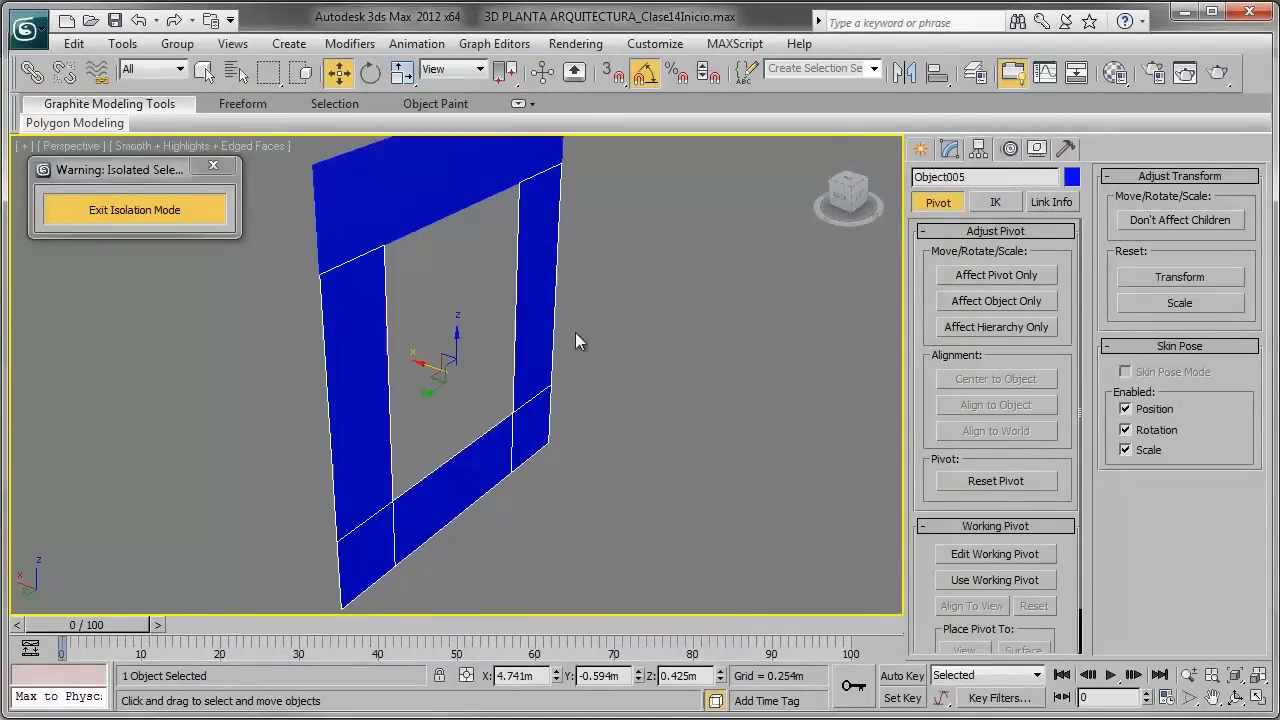
scroll(530, 315, up, 4)
mouse_move(473, 286)
alt+middle_down()
mouse_move(498, 260)
mouse_move(574, 271)
mouse_move(560, 251)
mouse_move(587, 332)
alt+middle_up()
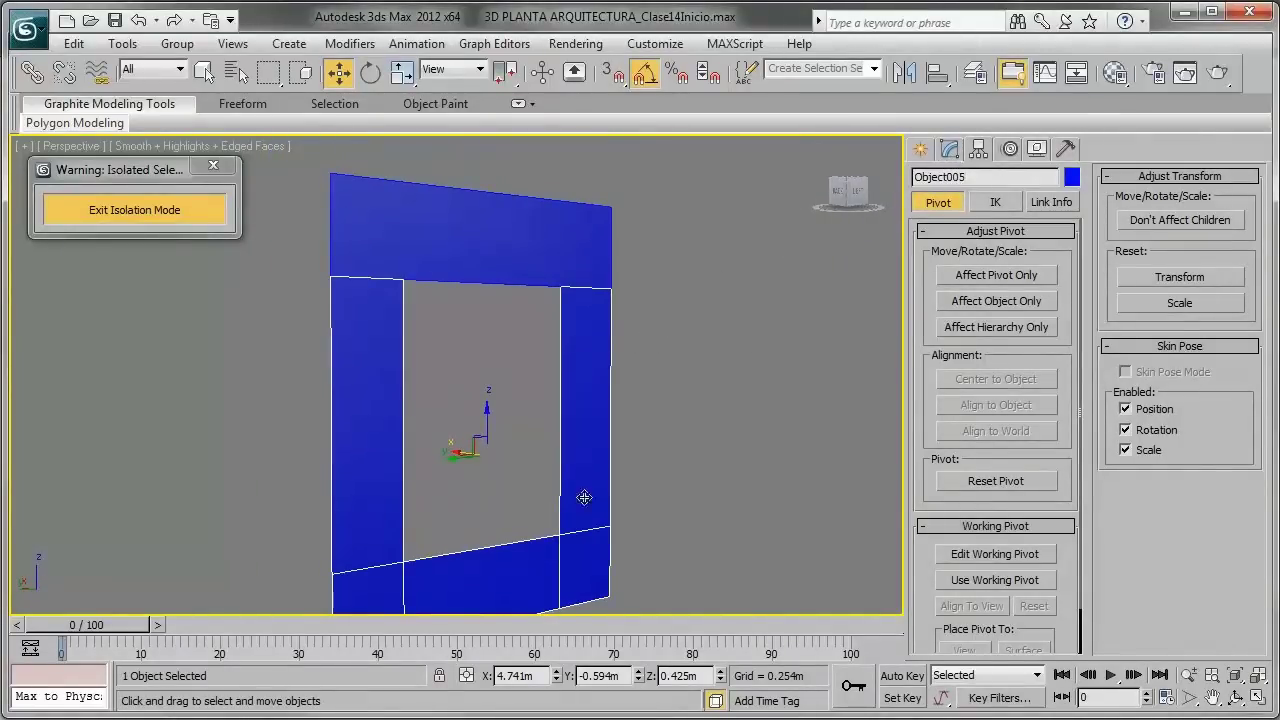
Step: Lower the frame opening's top vertices to Z 0.743 m, then switch to the oven reference photo
click(949, 149)
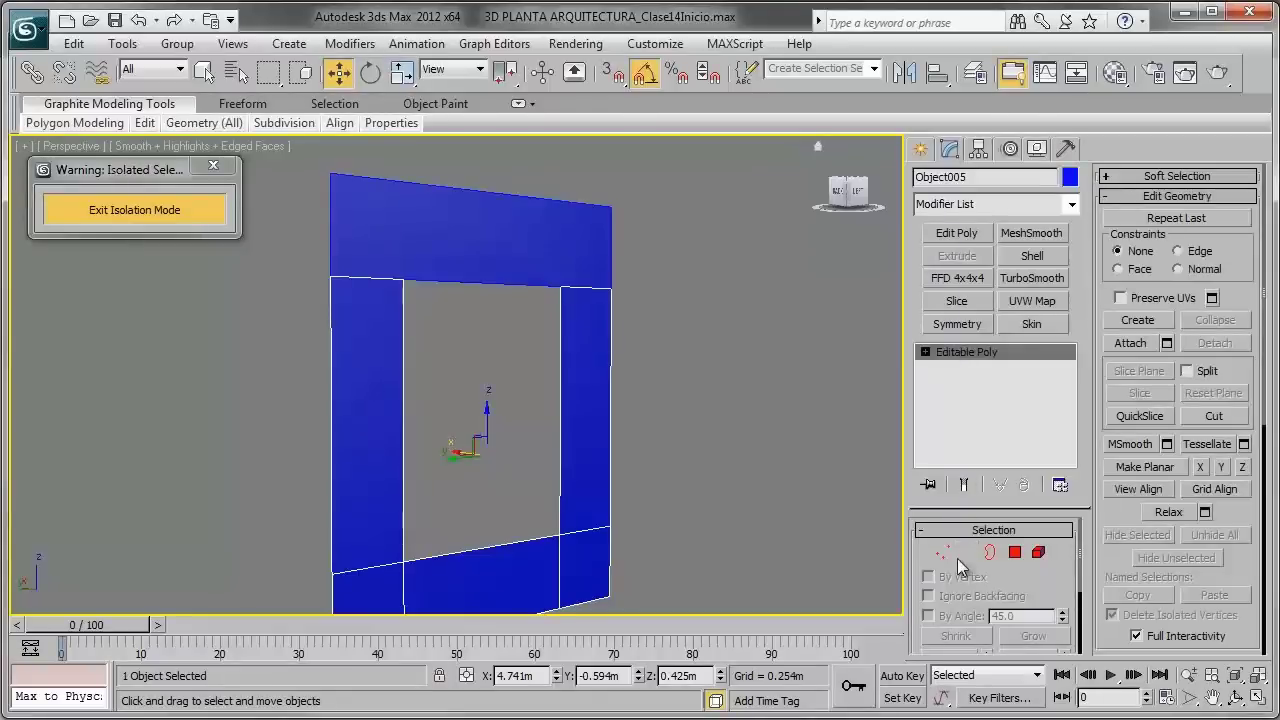
click(942, 552)
drag(715, 240, 244, 357)
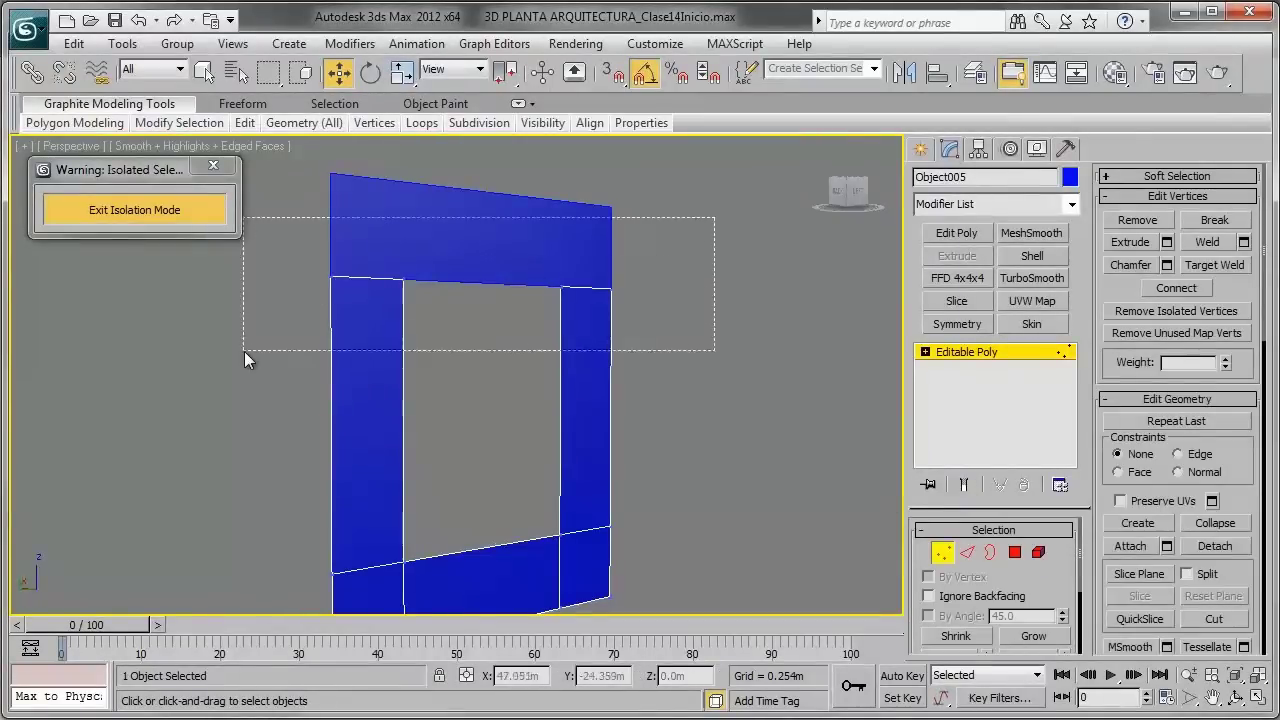
scroll(480, 320, up, 2)
scroll(506, 365, up, 2)
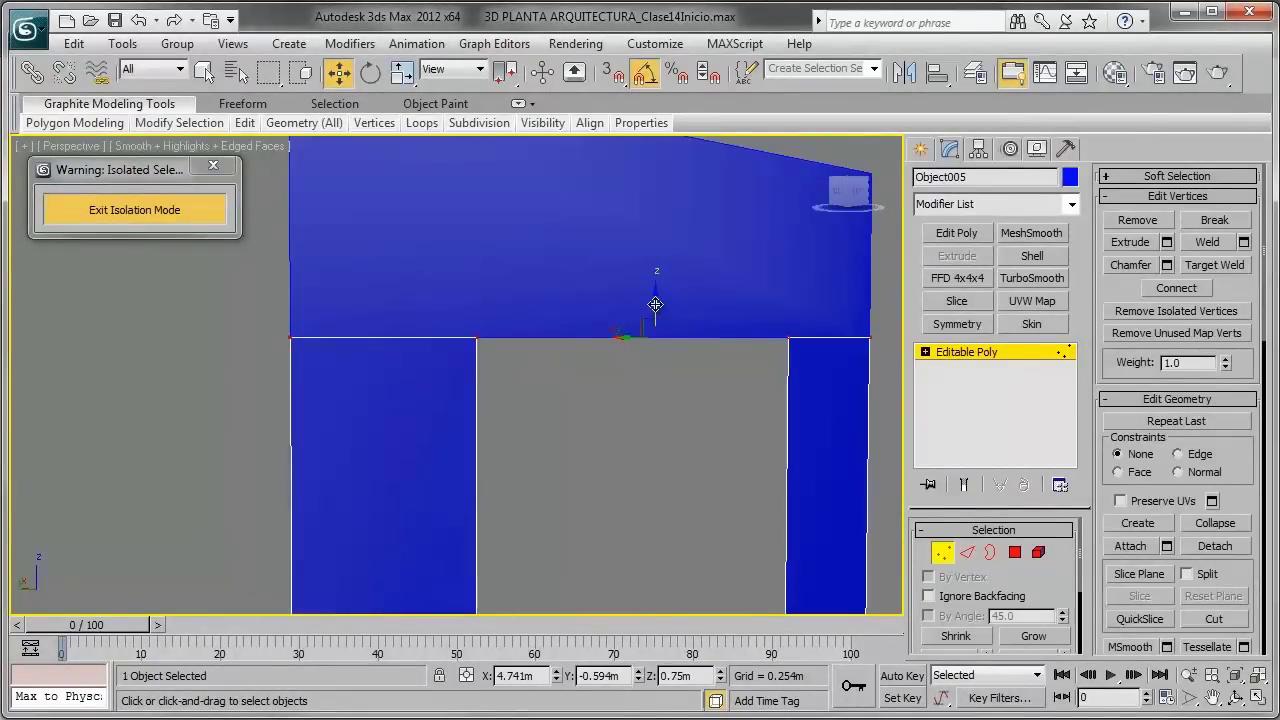
drag(655, 304, 655, 313)
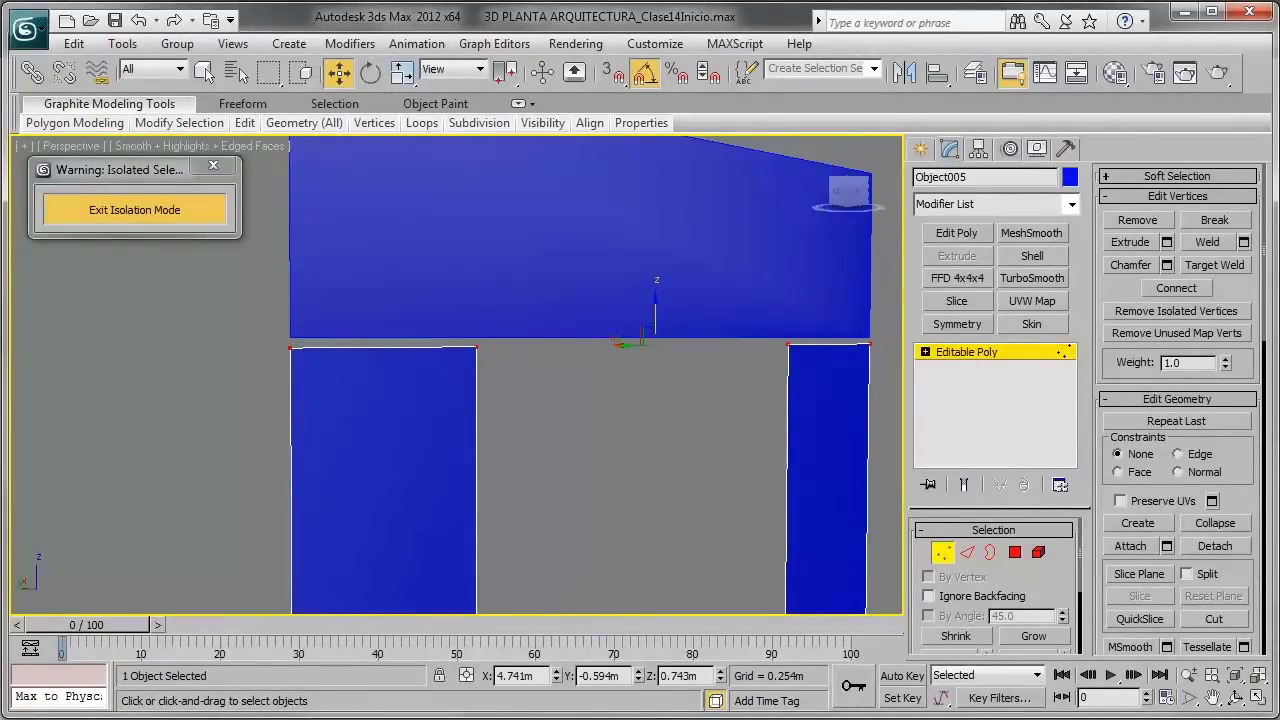
key(alt+Tab)
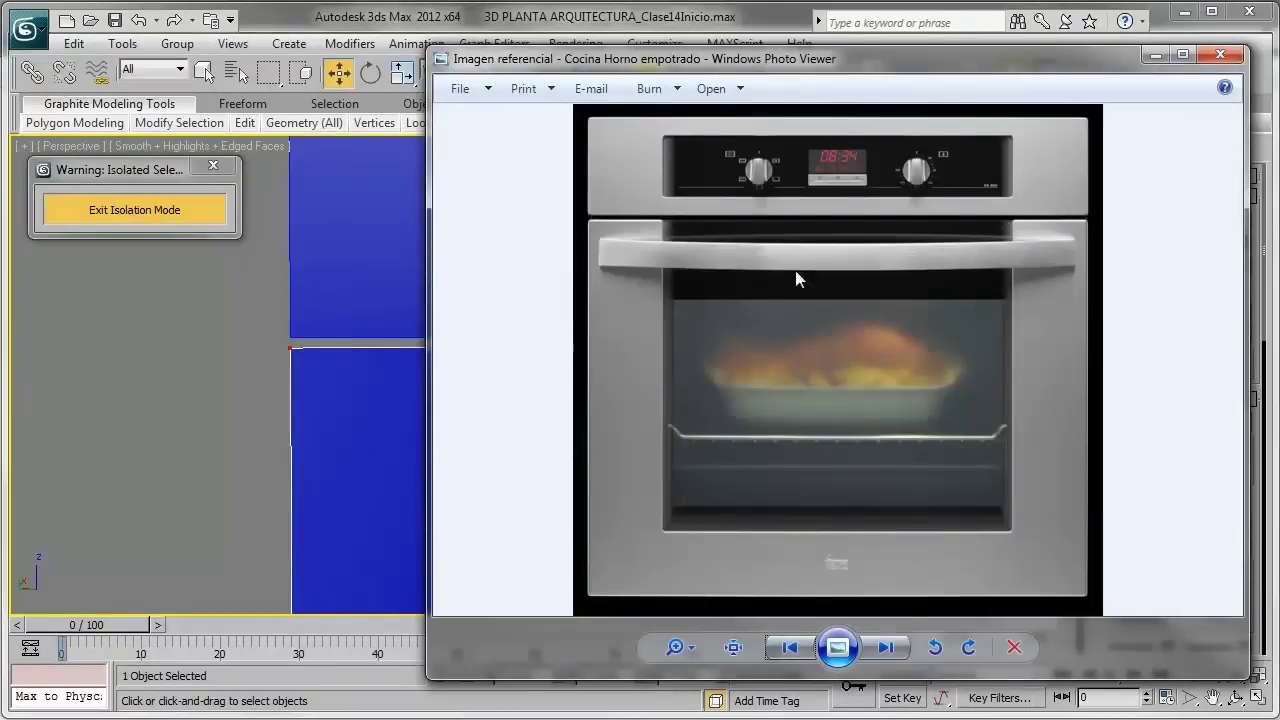
Step: Zoom into the photo's door handle, then minimize Photo Viewer to return to Object005
scroll(623, 216, up, 2)
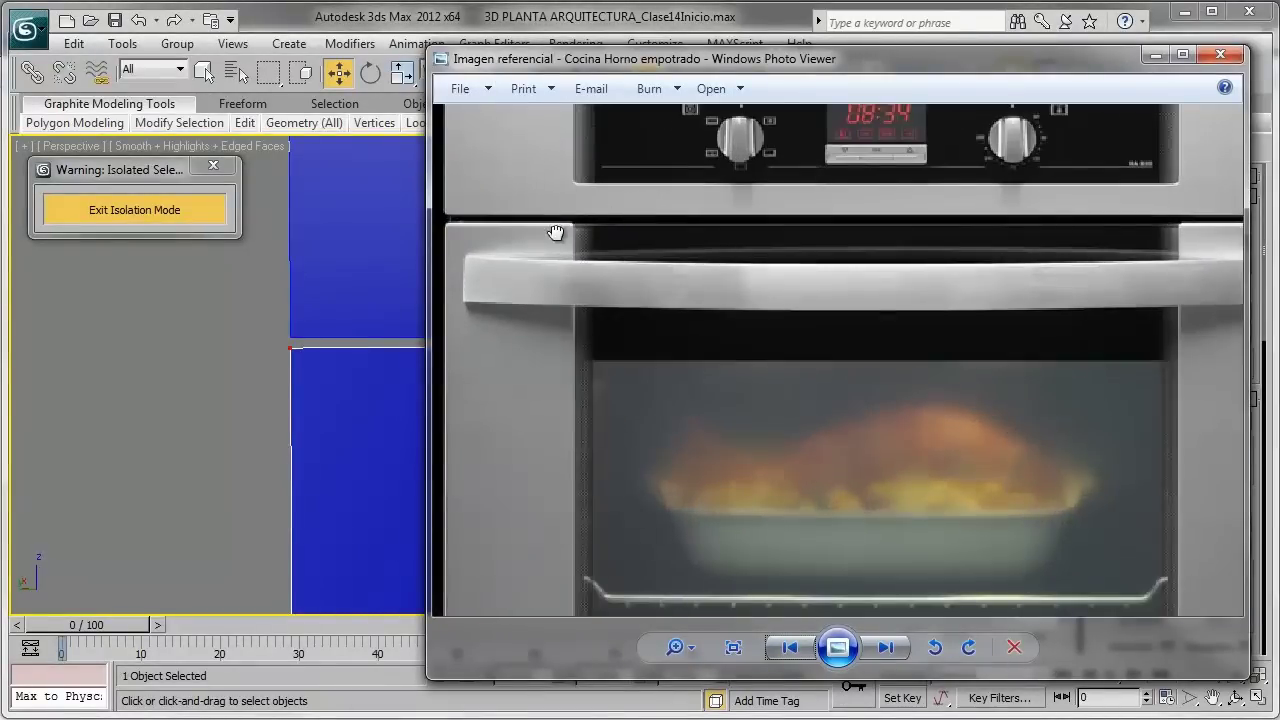
drag(556, 233, 570, 275)
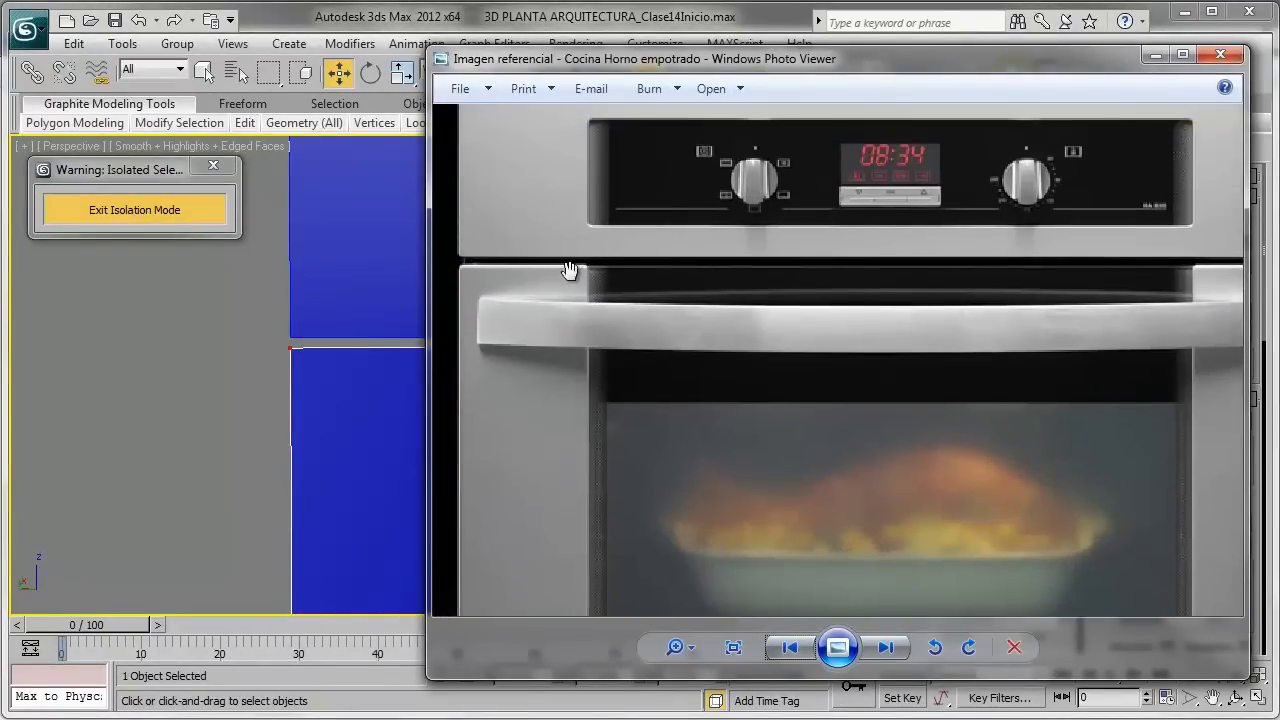
click(1148, 58)
scroll(597, 369, down, 2)
mouse_move(600, 366)
alt+middle_down()
mouse_move(629, 401)
mouse_move(633, 368)
alt+middle_up()
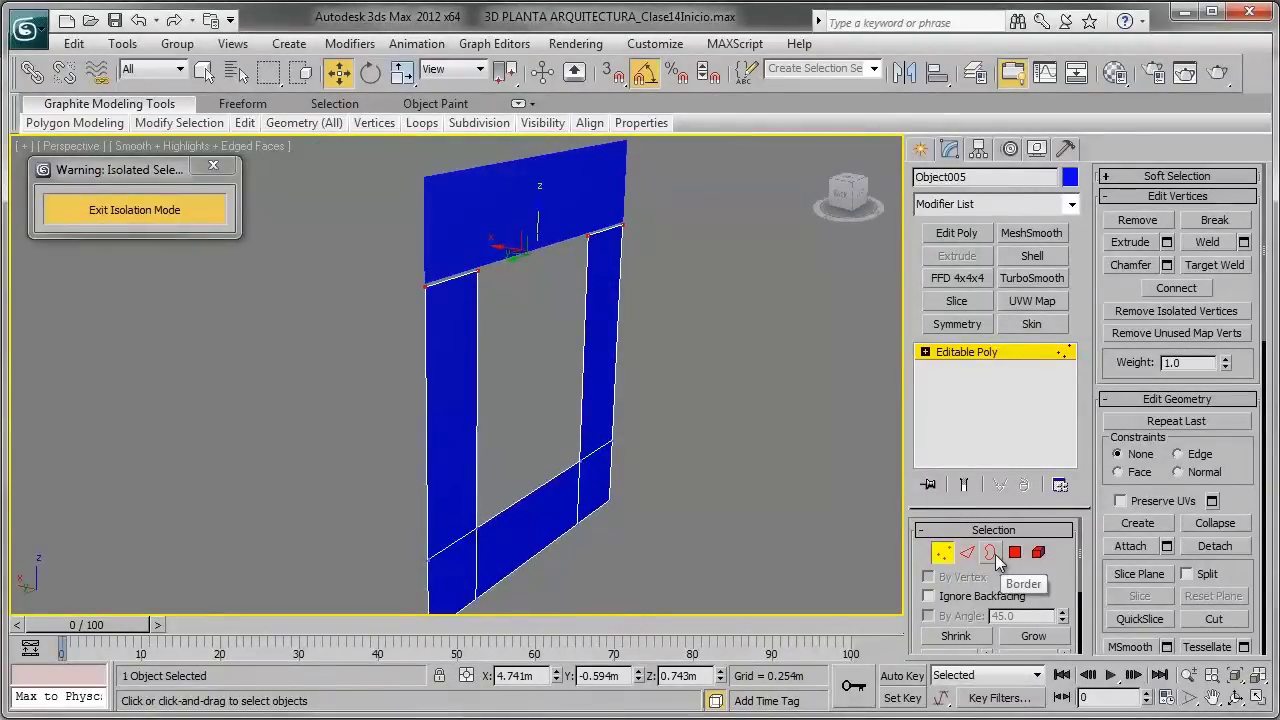
Step: Select the opening's border and Shift-drag it into a thin inner lip of new faces
click(995, 554)
click(583, 407)
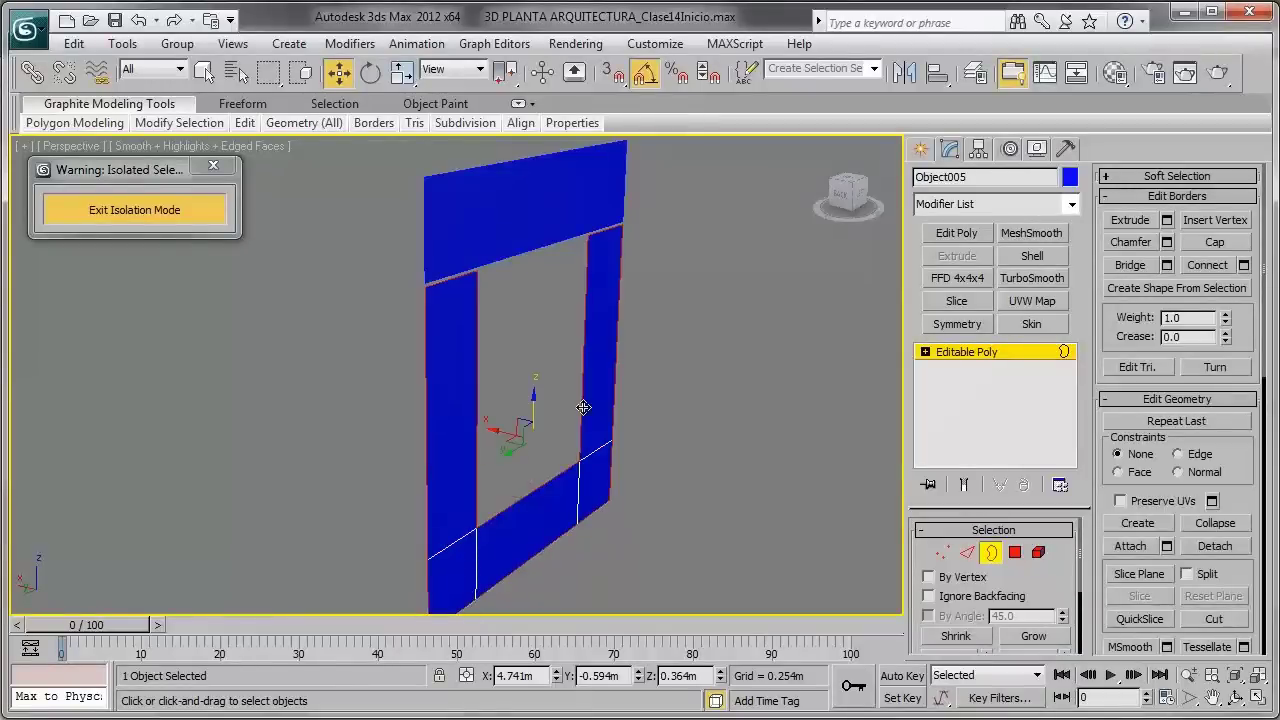
alt+middle_drag(575, 342, 433, 507)
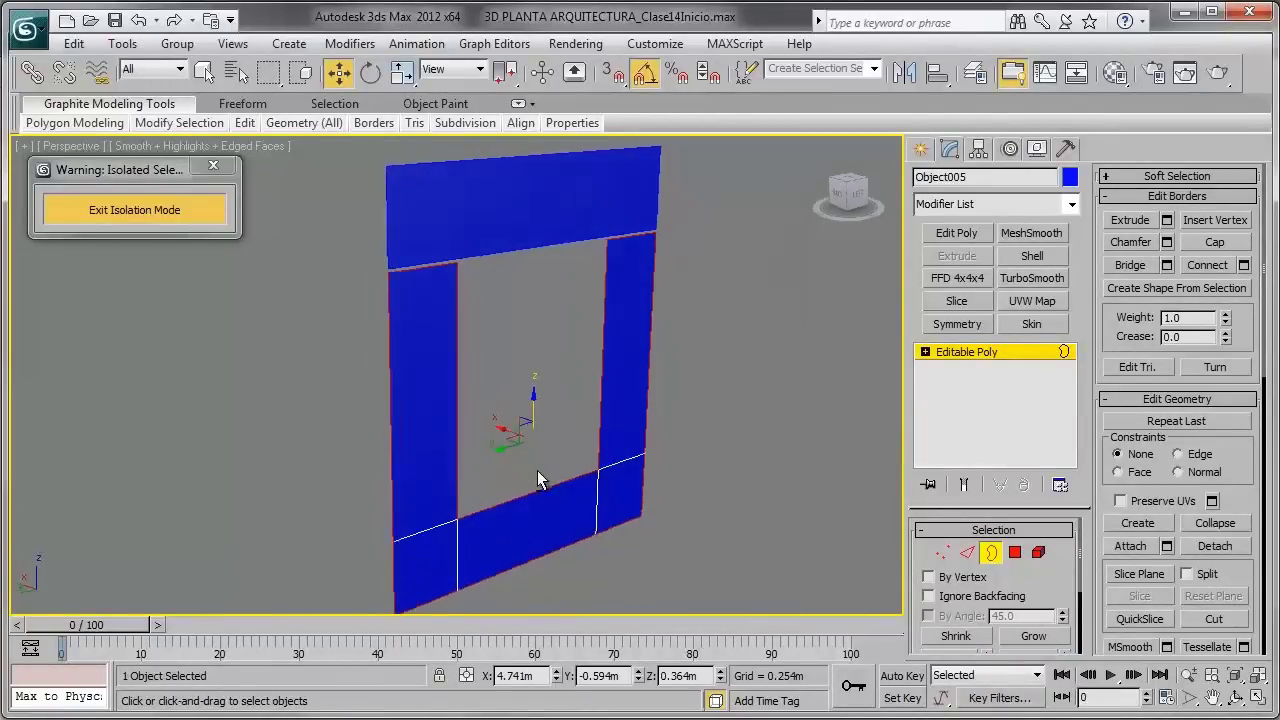
mouse_move(538, 469)
alt+middle_down()
mouse_move(669, 486)
mouse_move(688, 475)
alt+middle_up()
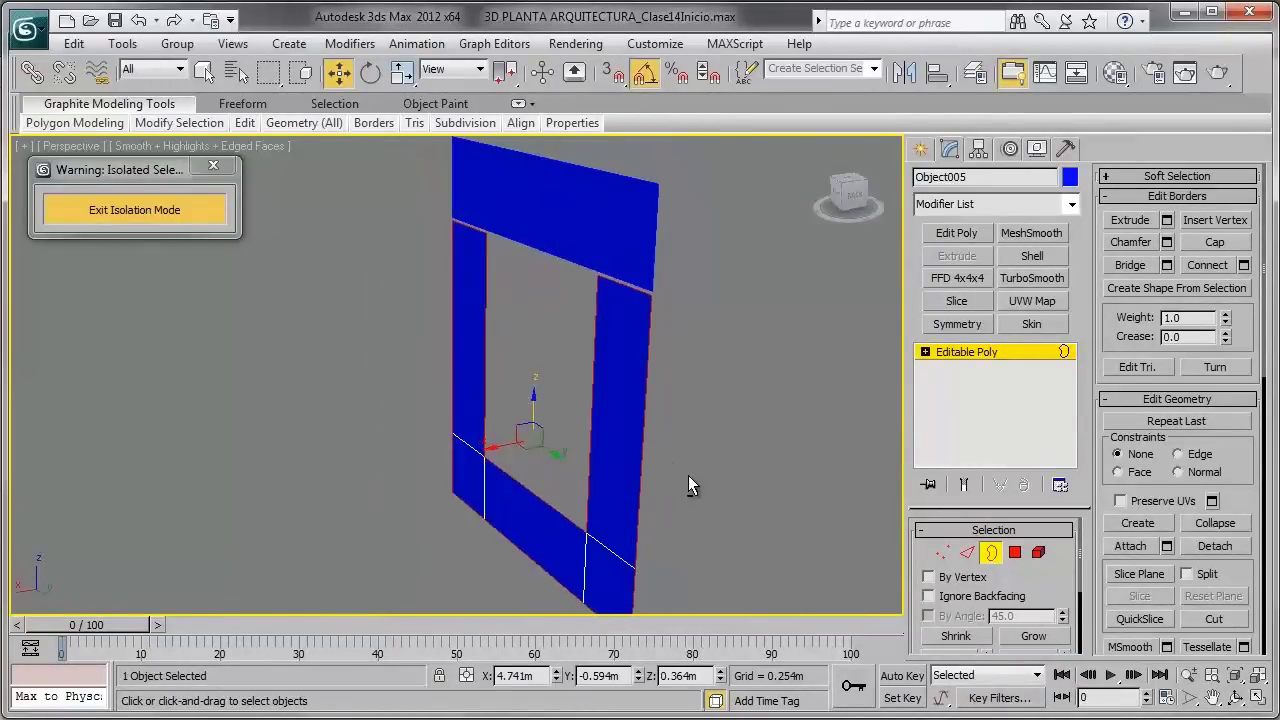
mouse_move(634, 420)
alt+middle_down()
mouse_move(534, 400)
mouse_move(599, 294)
alt+middle_up()
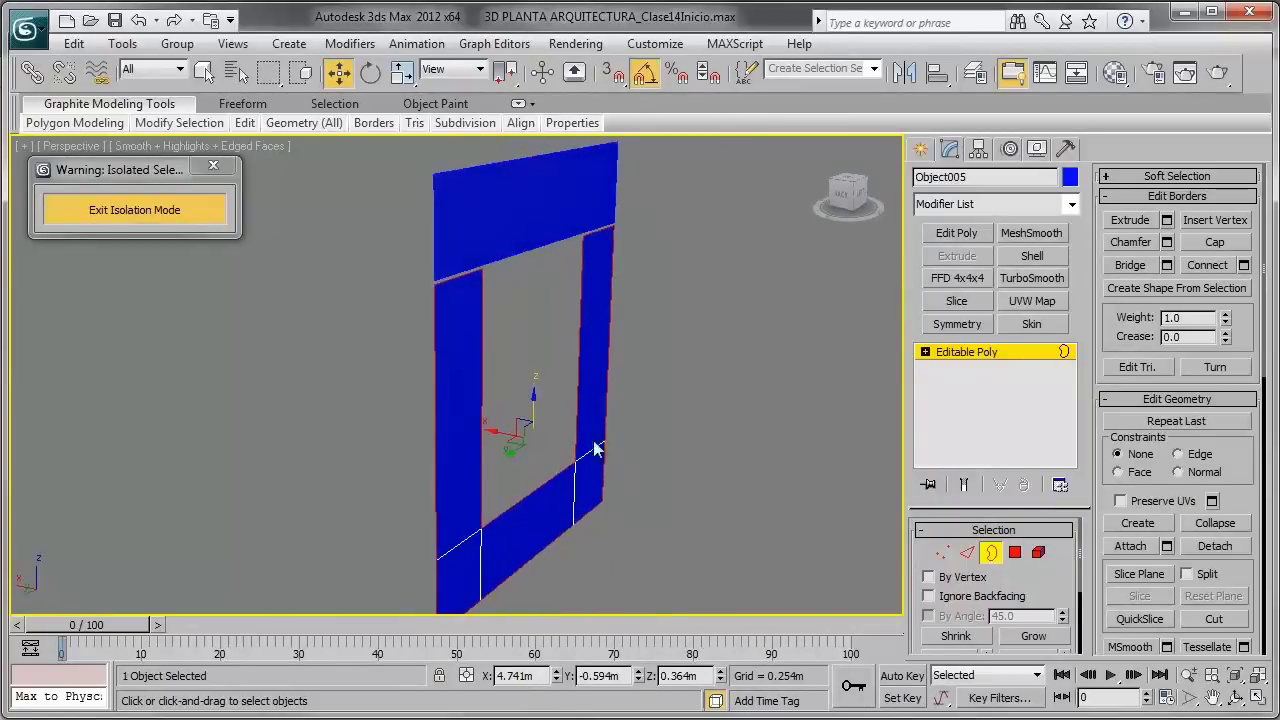
alt+middle_drag(594, 449, 515, 462)
scroll(515, 462, up, 2)
scroll(515, 462, up, 3)
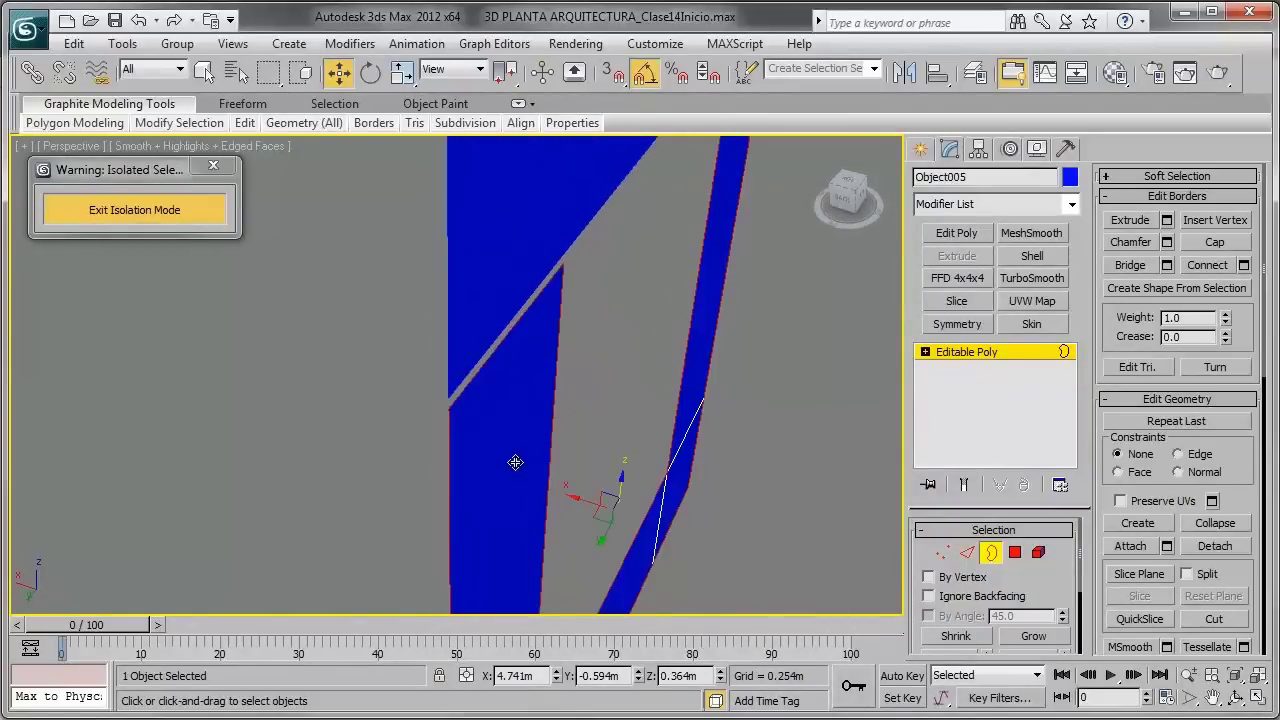
shift+drag(583, 501, 571, 499)
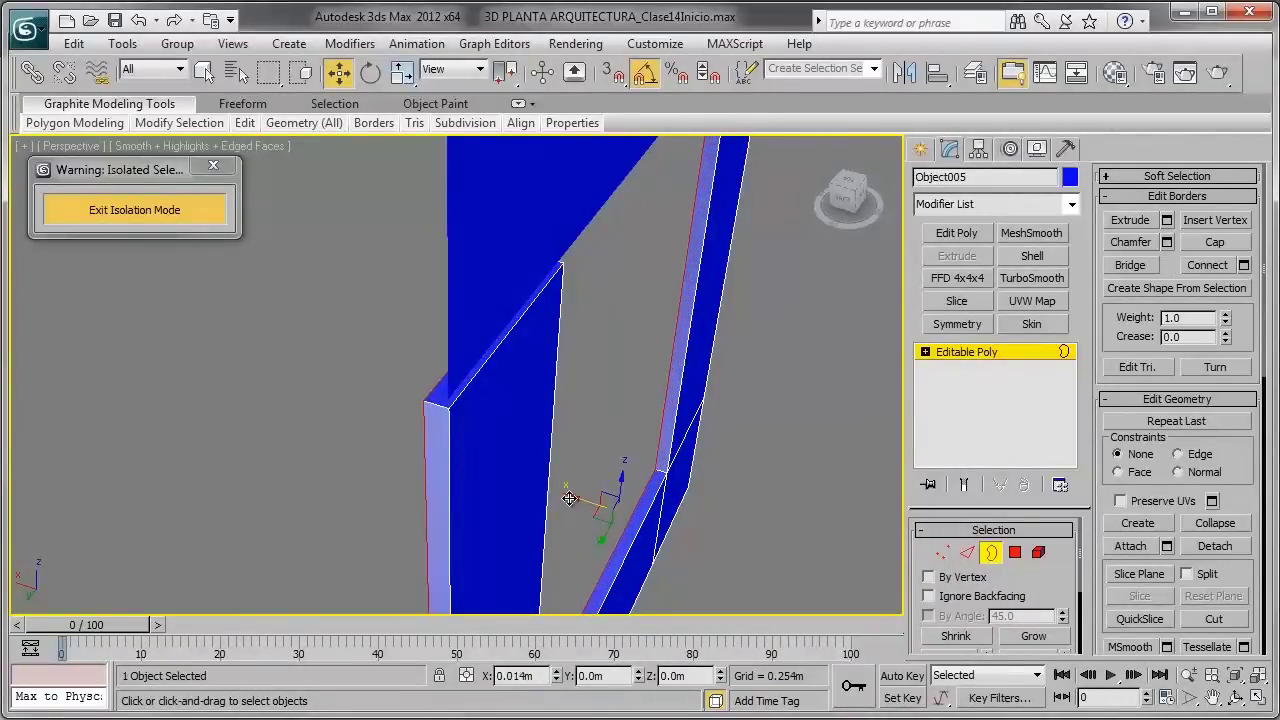
mouse_move(623, 486)
alt+middle_down()
mouse_move(557, 300)
mouse_move(538, 350)
mouse_move(351, 357)
mouse_move(720, 406)
mouse_move(500, 405)
mouse_move(663, 409)
mouse_move(731, 396)
alt+middle_up()
mouse_move(673, 472)
alt+middle_down()
mouse_move(540, 434)
mouse_move(566, 431)
mouse_move(563, 457)
mouse_move(608, 458)
mouse_move(629, 377)
mouse_move(680, 418)
alt+middle_up()
scroll(640, 435, down, 3)
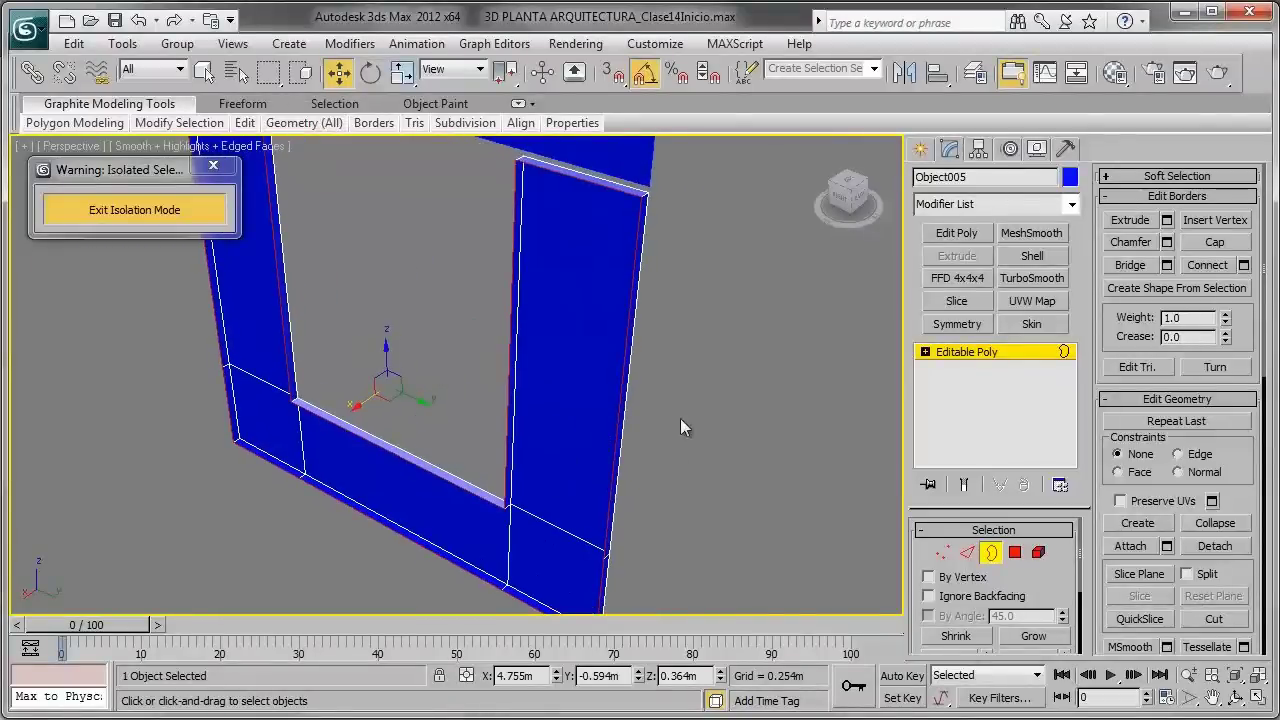
Step: Bridge the right jamb's two vertical edges into a new face
click(967, 552)
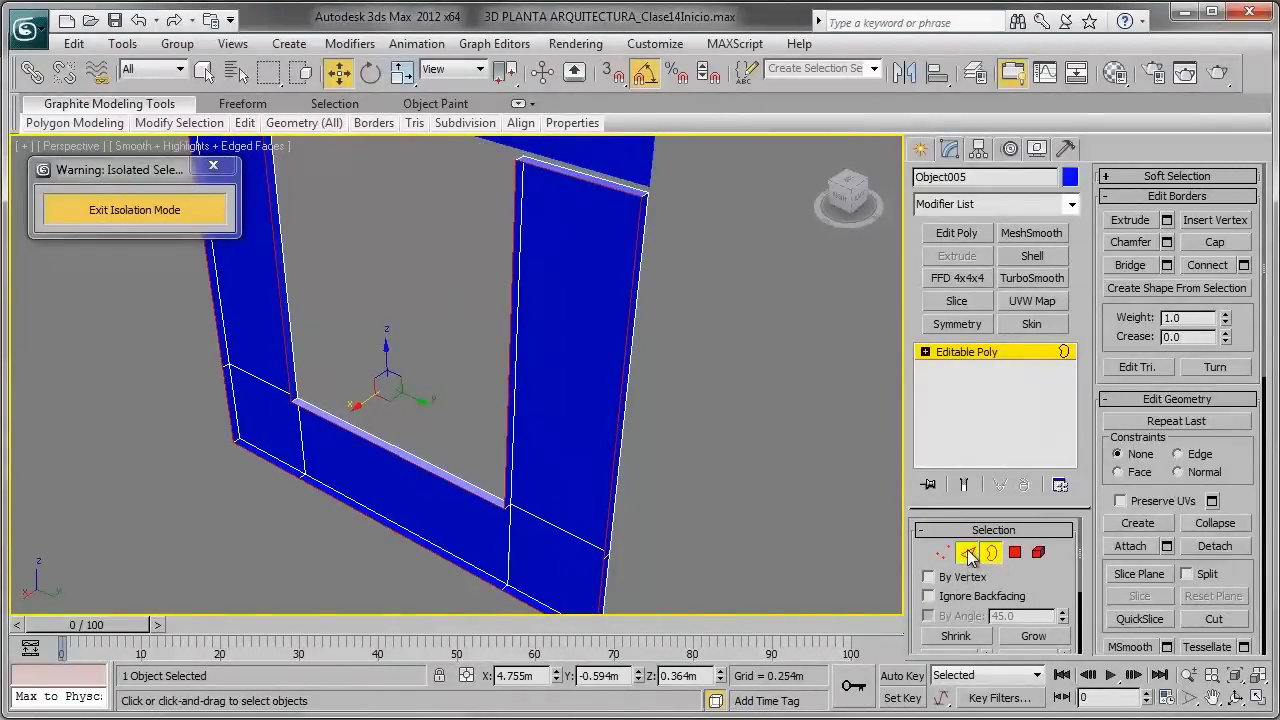
click(510, 332)
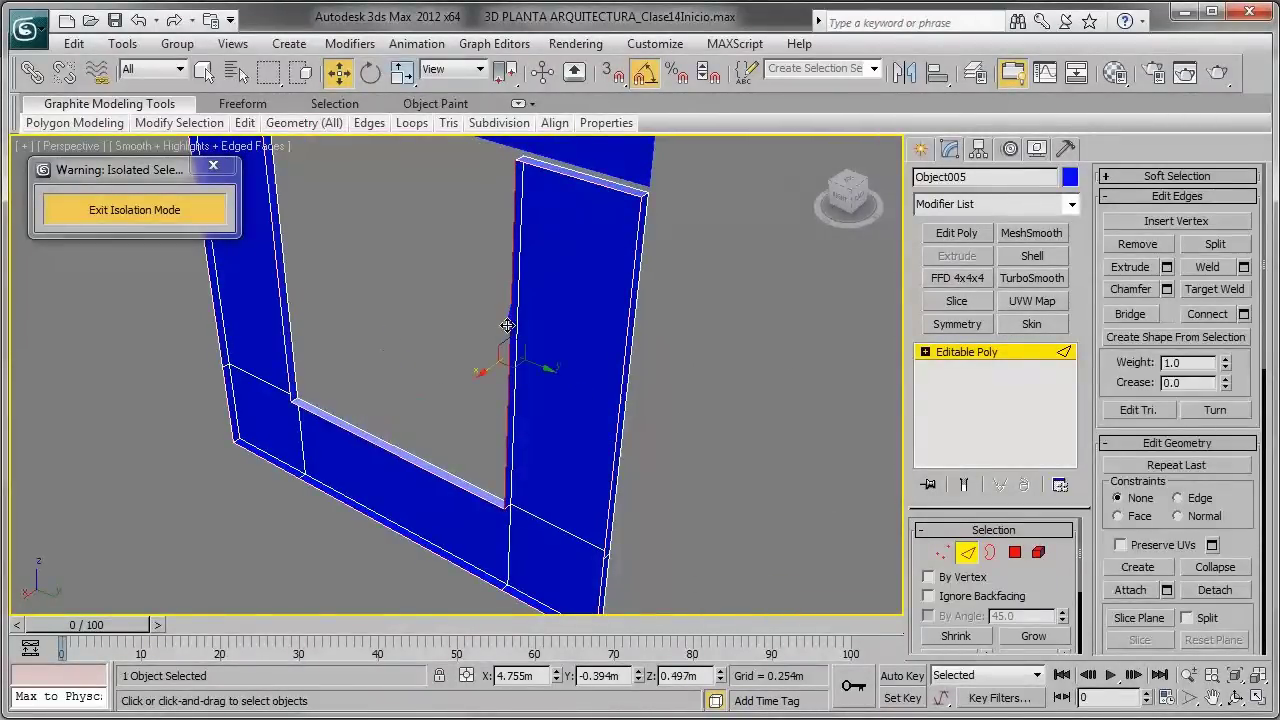
click(620, 372)
click(1129, 312)
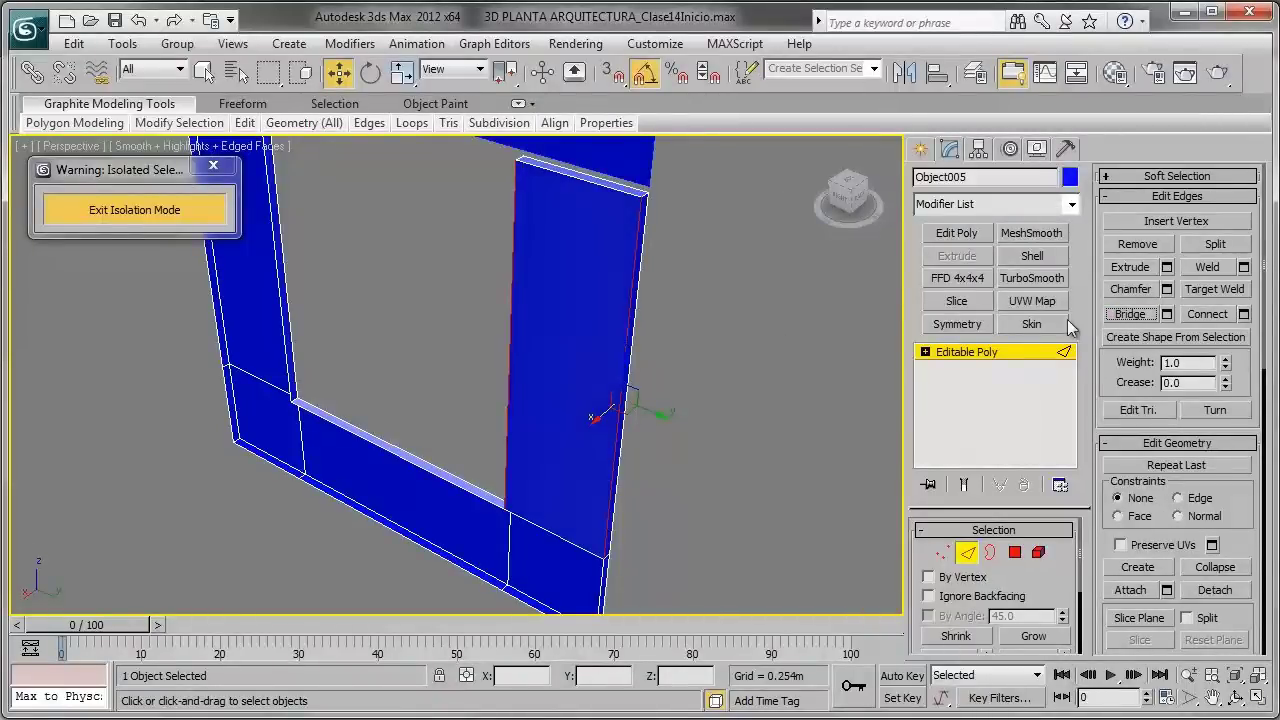
mouse_move(518, 467)
alt+middle_down()
mouse_move(611, 371)
mouse_move(646, 303)
mouse_move(594, 280)
mouse_move(598, 334)
alt+middle_up()
scroll(598, 334, down, 3)
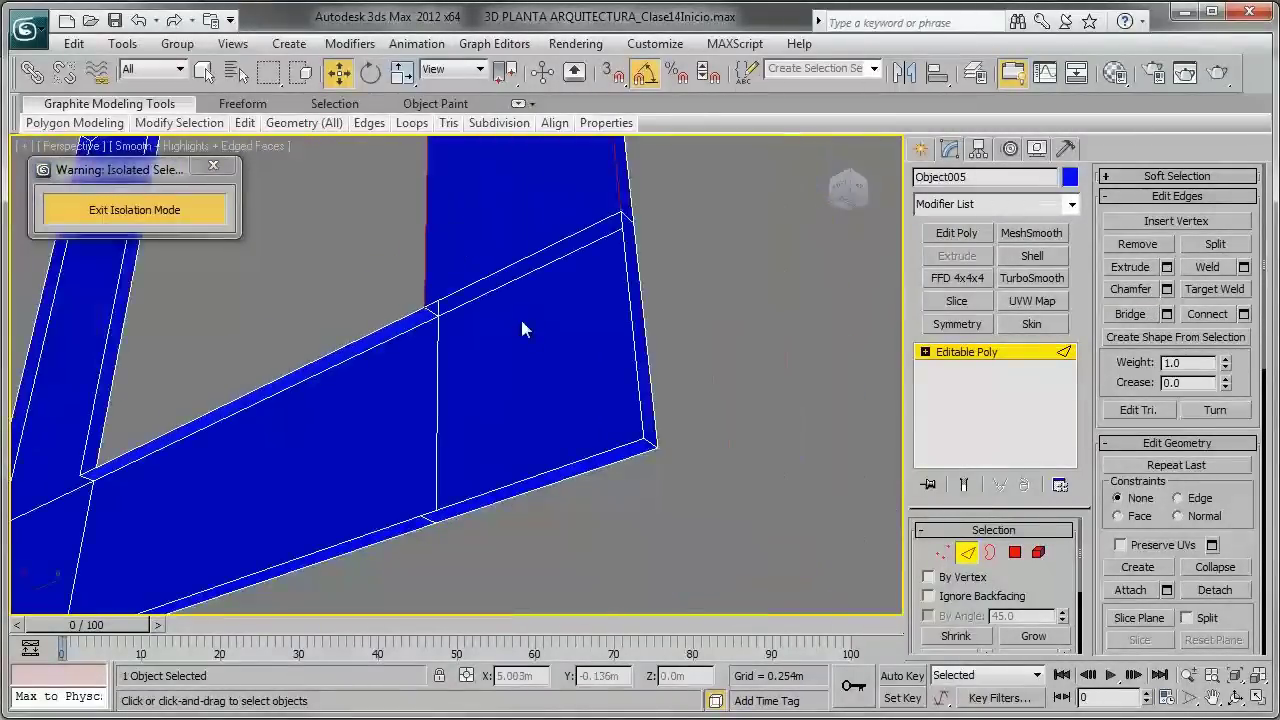
Step: Bridge the upper and lower edges of the gap above the bottom rail
click(1015, 553)
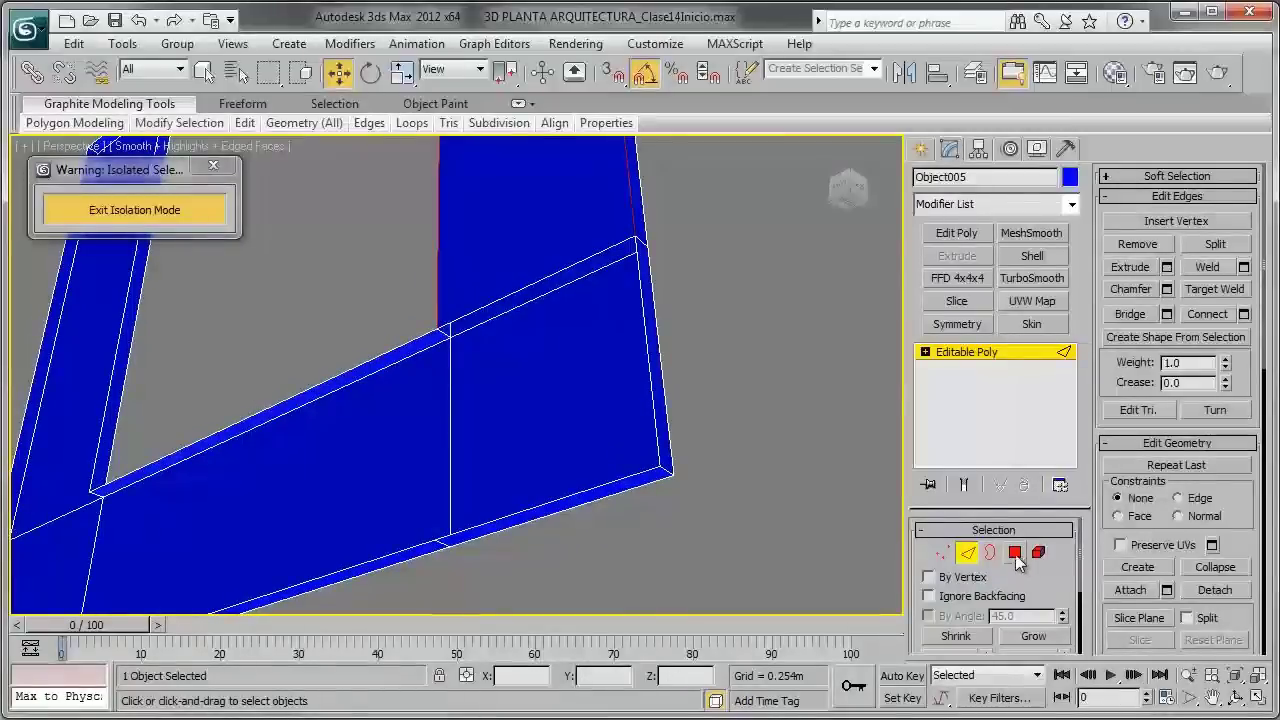
click(466, 270)
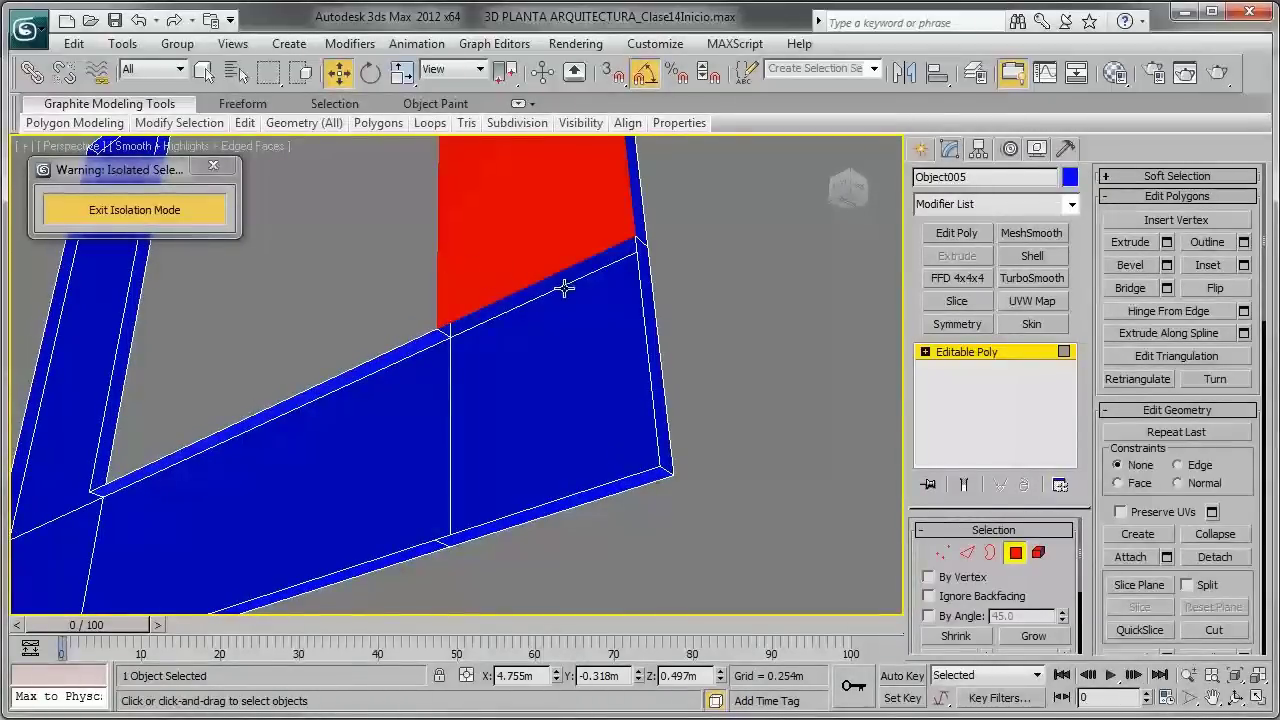
middle_drag(500, 329, 500, 337)
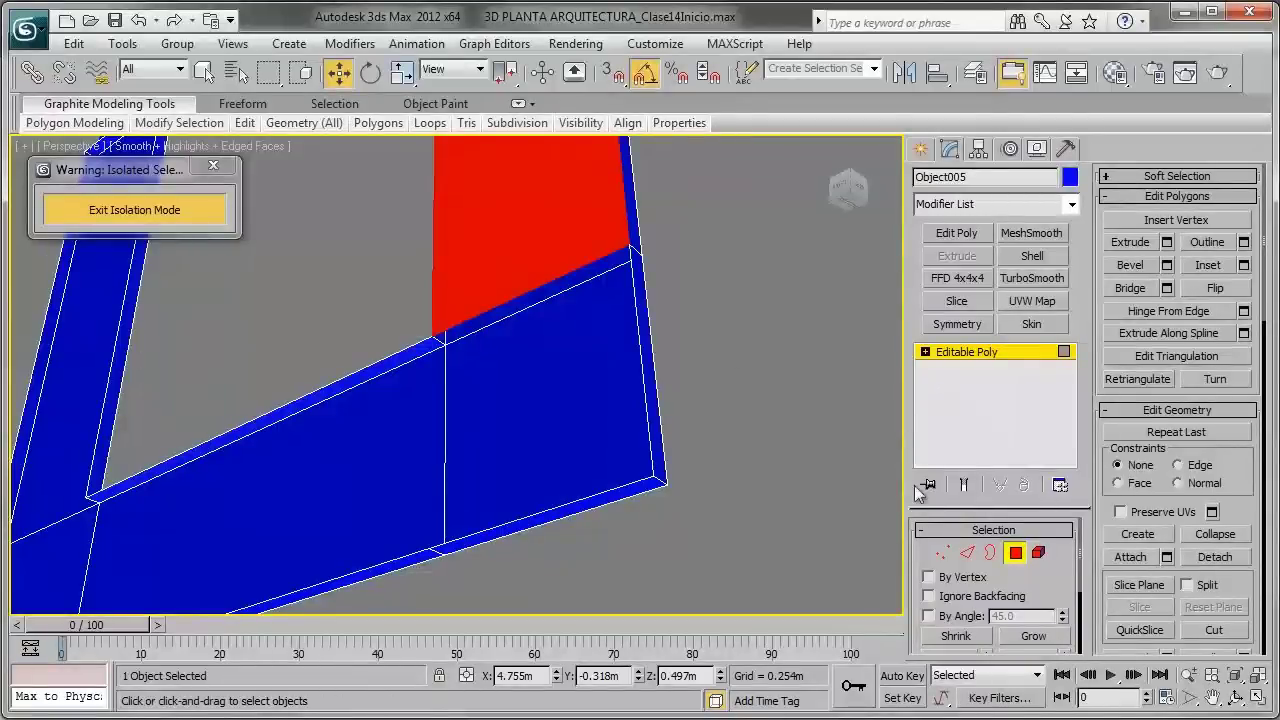
click(968, 553)
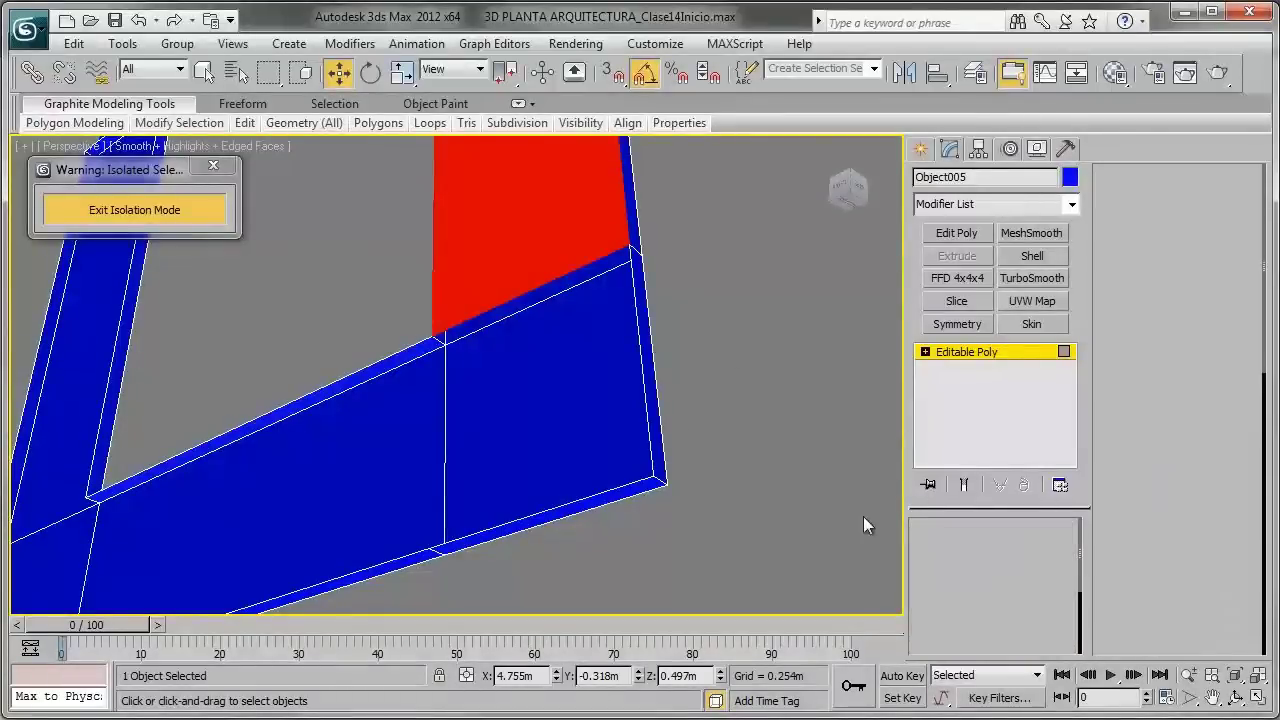
click(469, 320)
ctrl+click(535, 523)
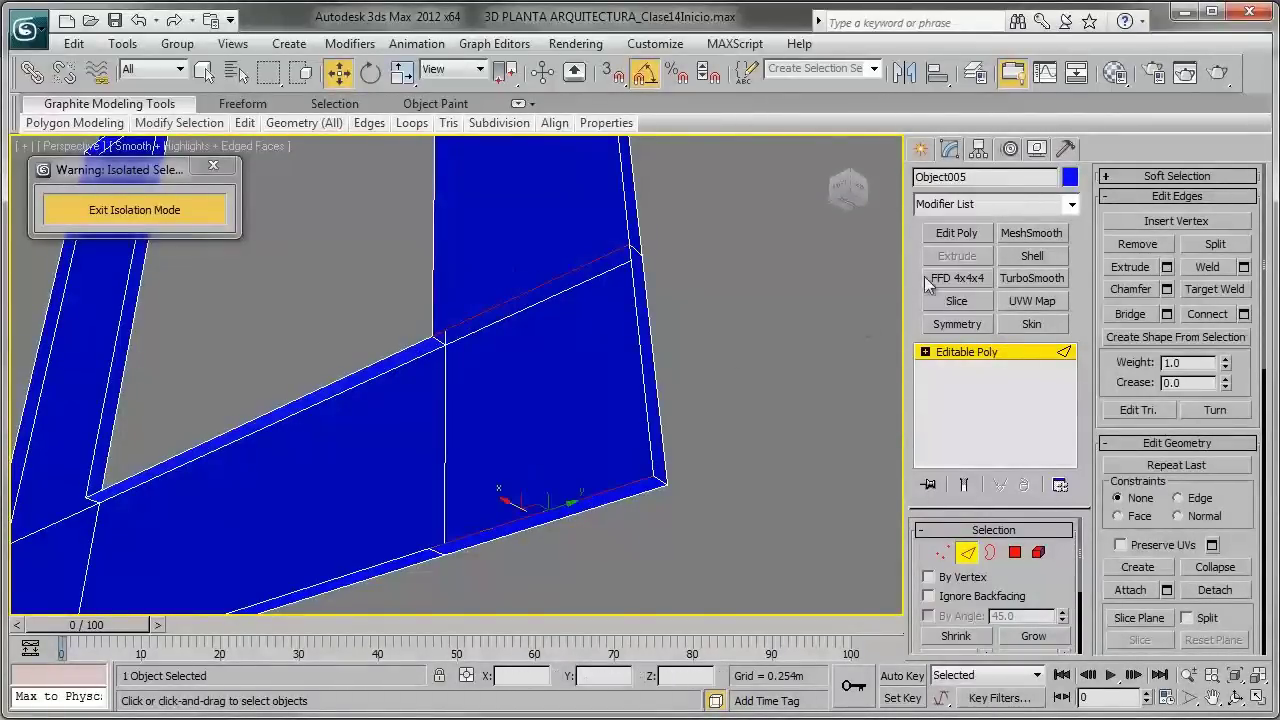
click(1133, 315)
Step: Bridge the next gap between beams and both sides of the corner gap
middle_drag(608, 343, 680, 306)
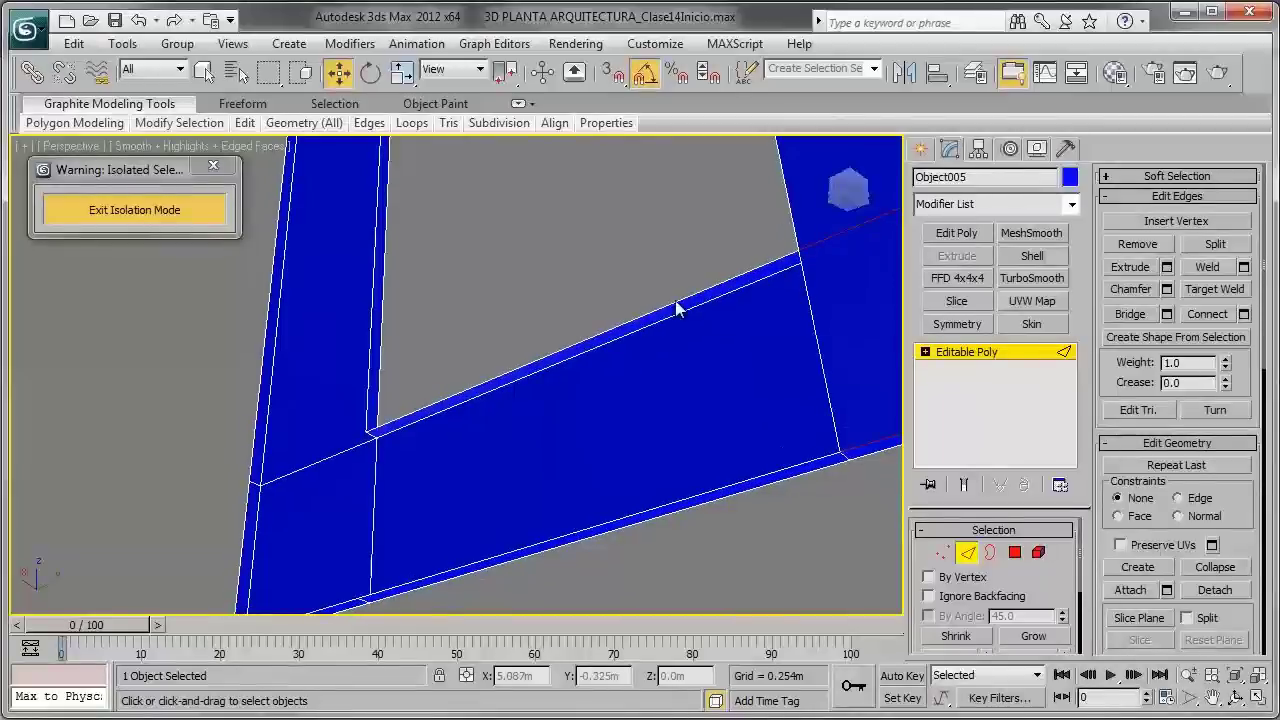
click(651, 315)
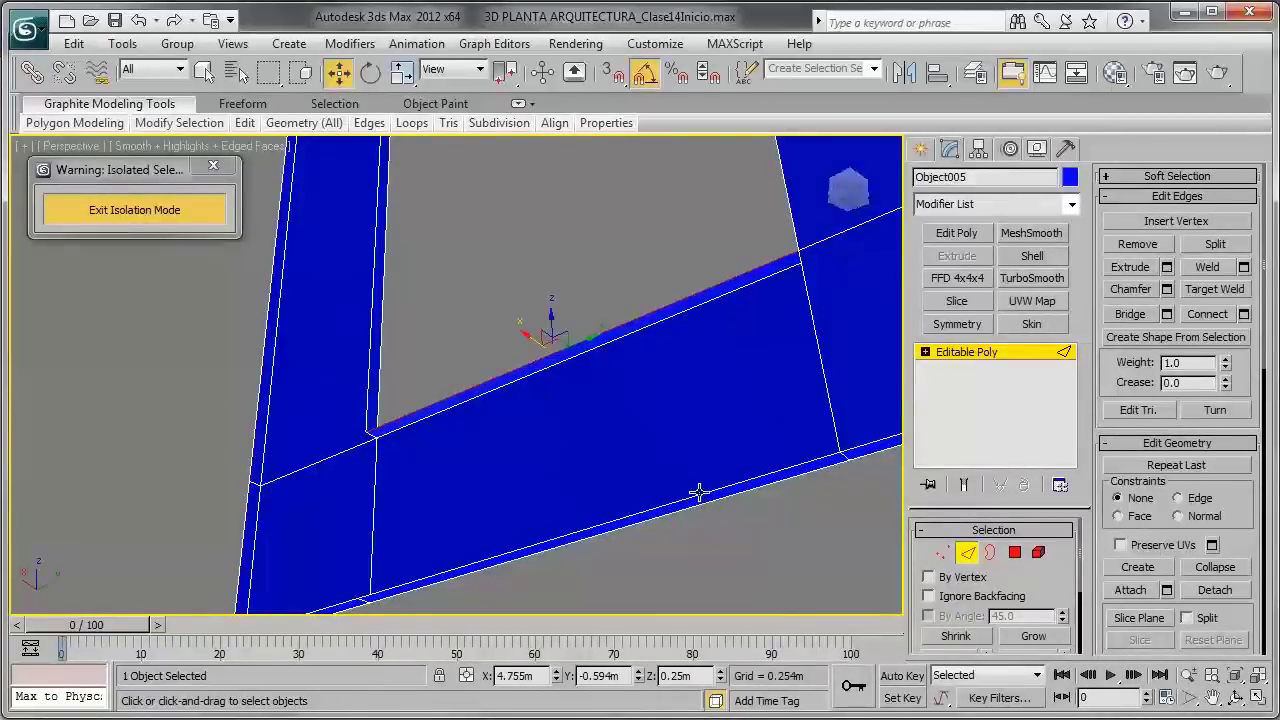
ctrl+click(697, 497)
click(1133, 314)
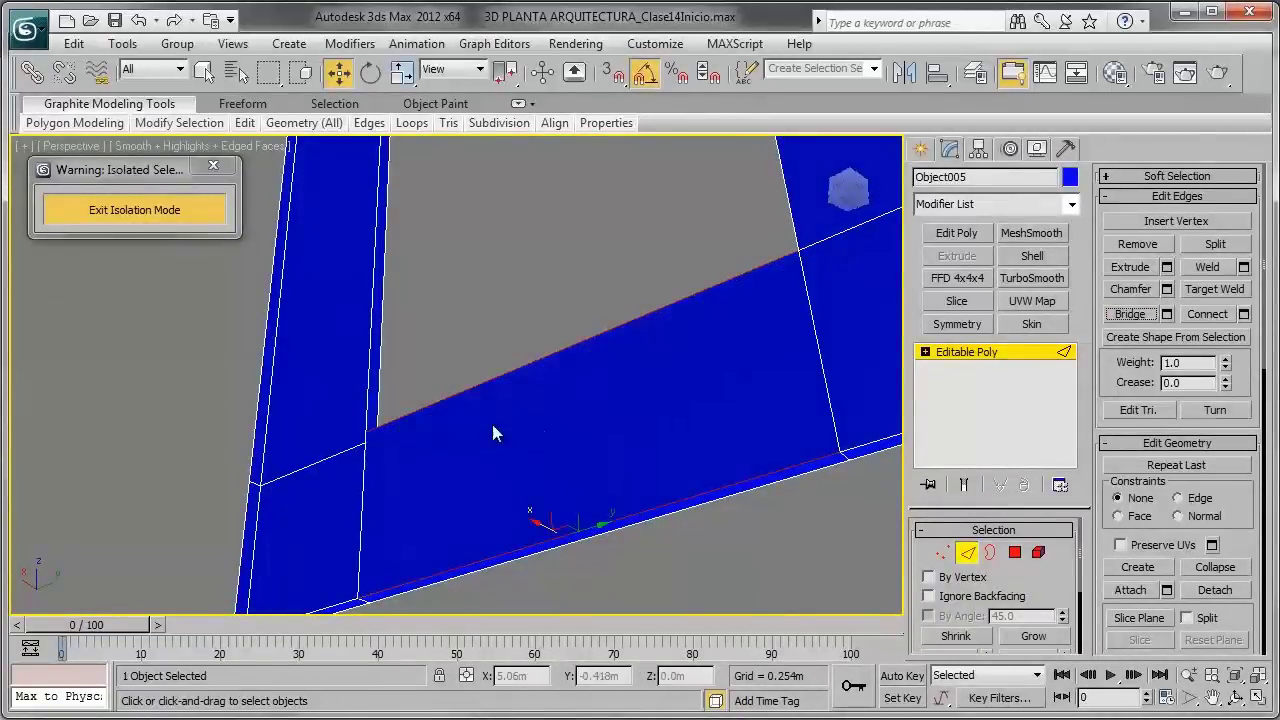
alt+middle_drag(491, 420, 500, 435)
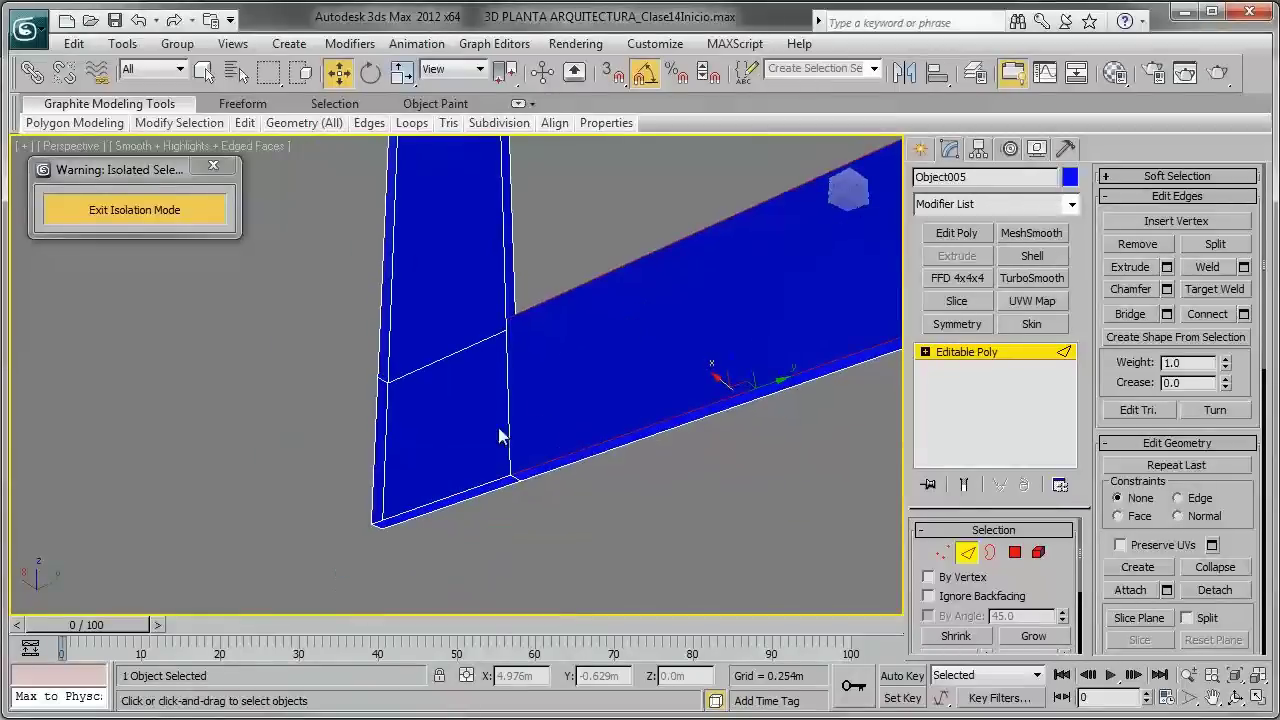
click(504, 271)
ctrl+click(383, 318)
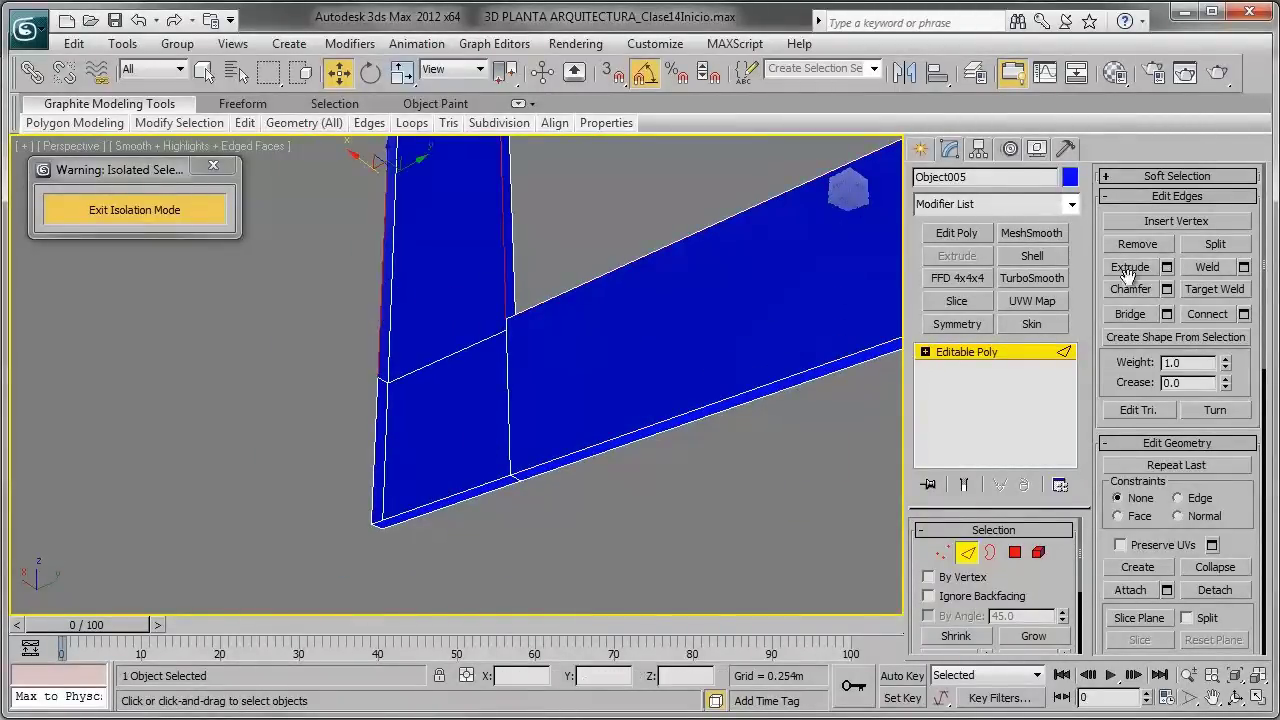
click(1130, 314)
click(468, 371)
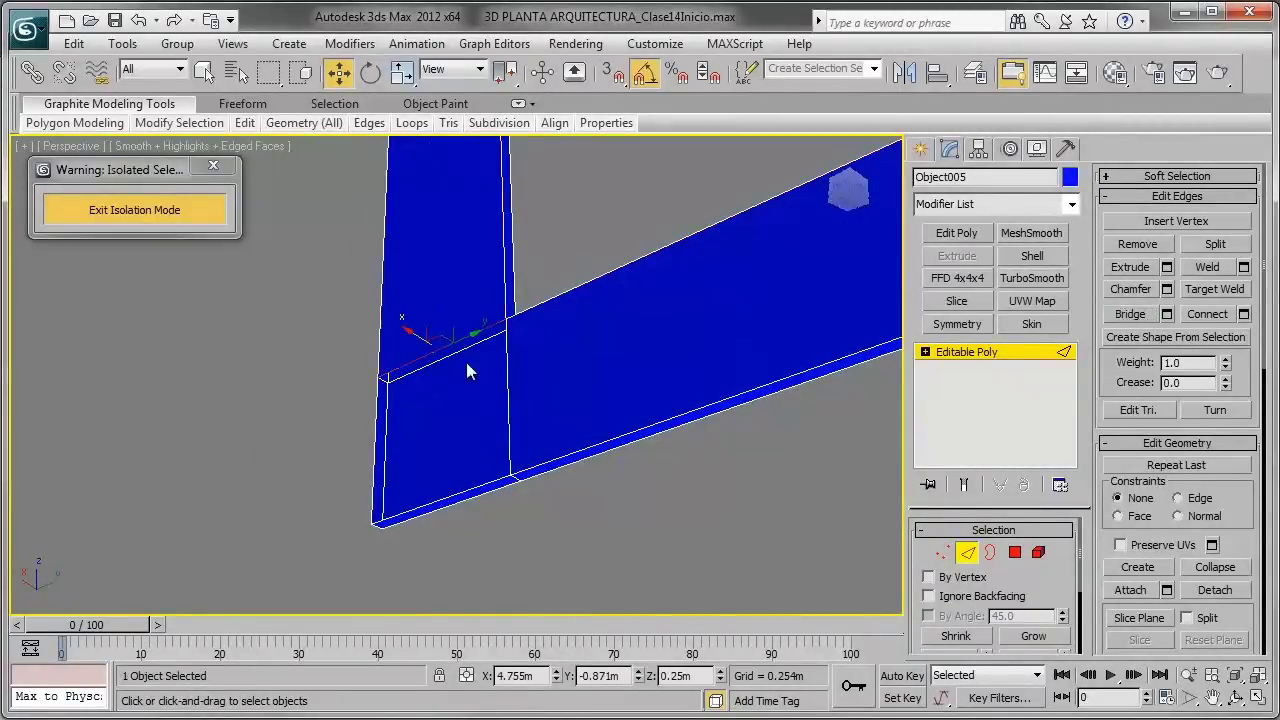
ctrl+click(482, 488)
click(1130, 314)
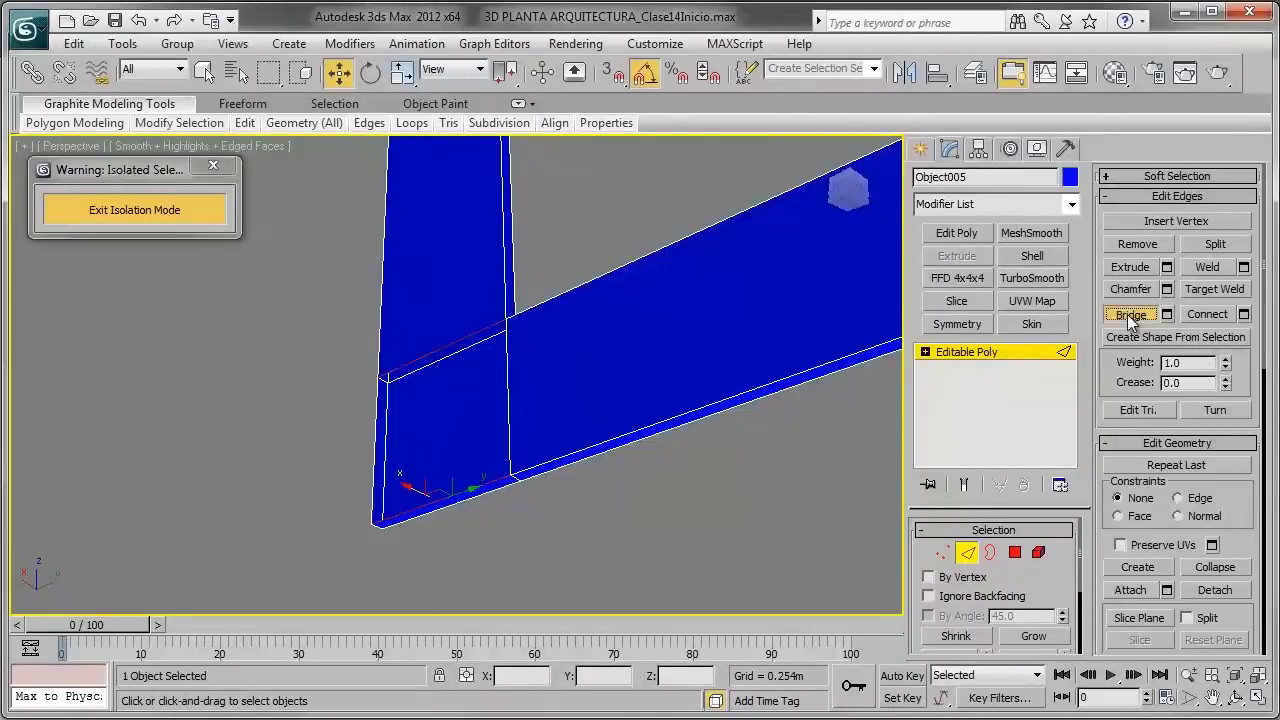
Step: Exit edge editing and select the lintel piece Object004
middle_drag(736, 386, 566, 363)
scroll(566, 363, down, 5)
mouse_move(646, 257)
alt+middle_down()
mouse_move(531, 331)
mouse_move(574, 403)
mouse_move(556, 392)
alt+middle_up()
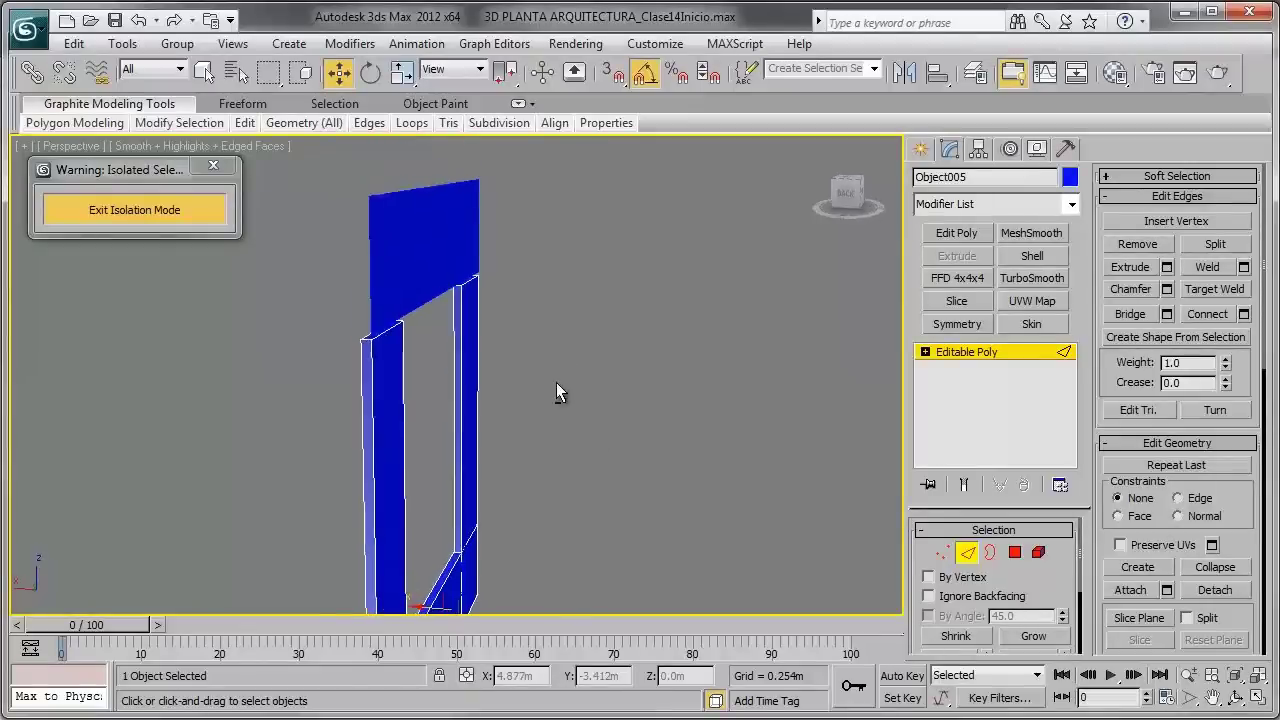
click(967, 552)
alt+middle_drag(546, 391, 561, 339)
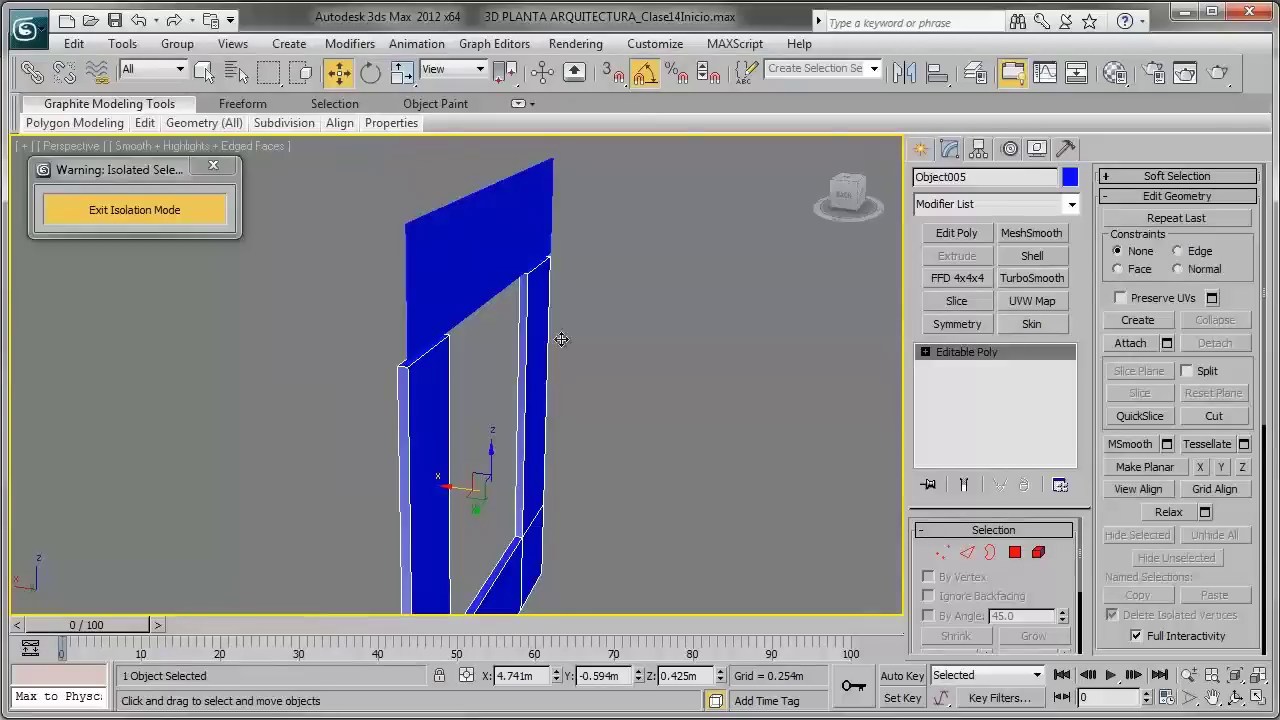
click(493, 251)
Step: Shift-drag the lintel's open border to extrude a new strip of faces
click(990, 553)
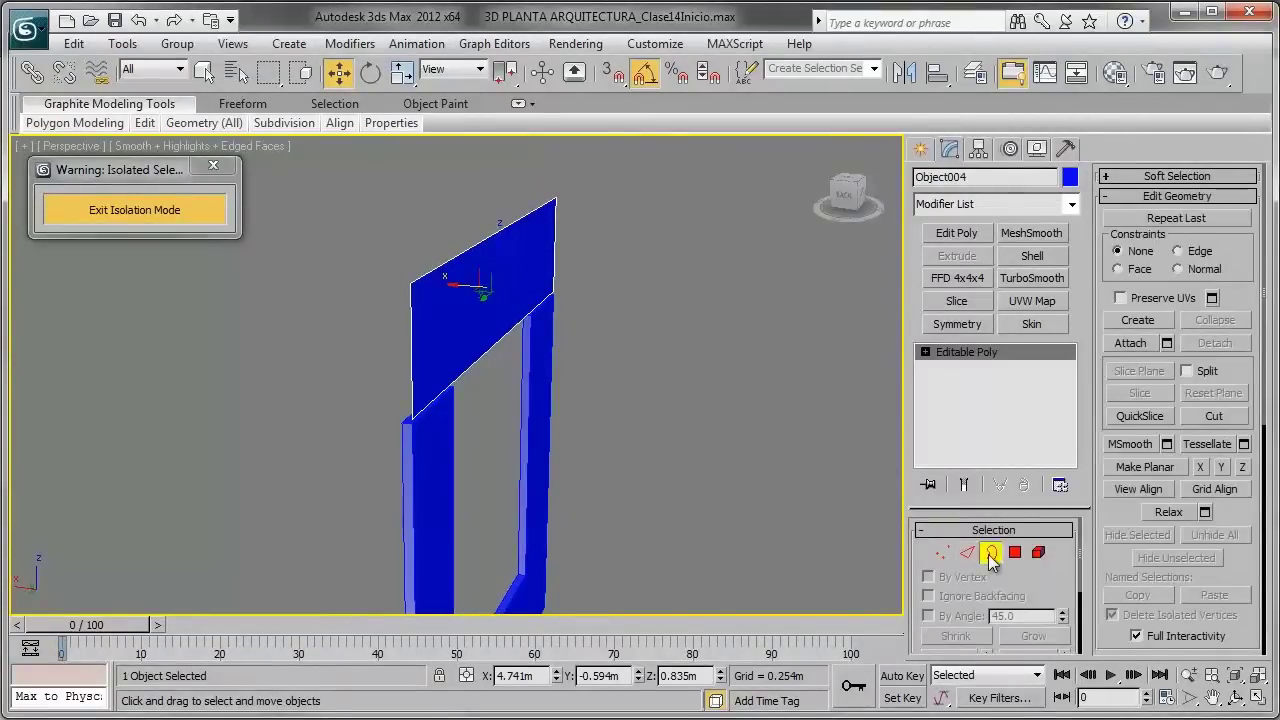
click(525, 318)
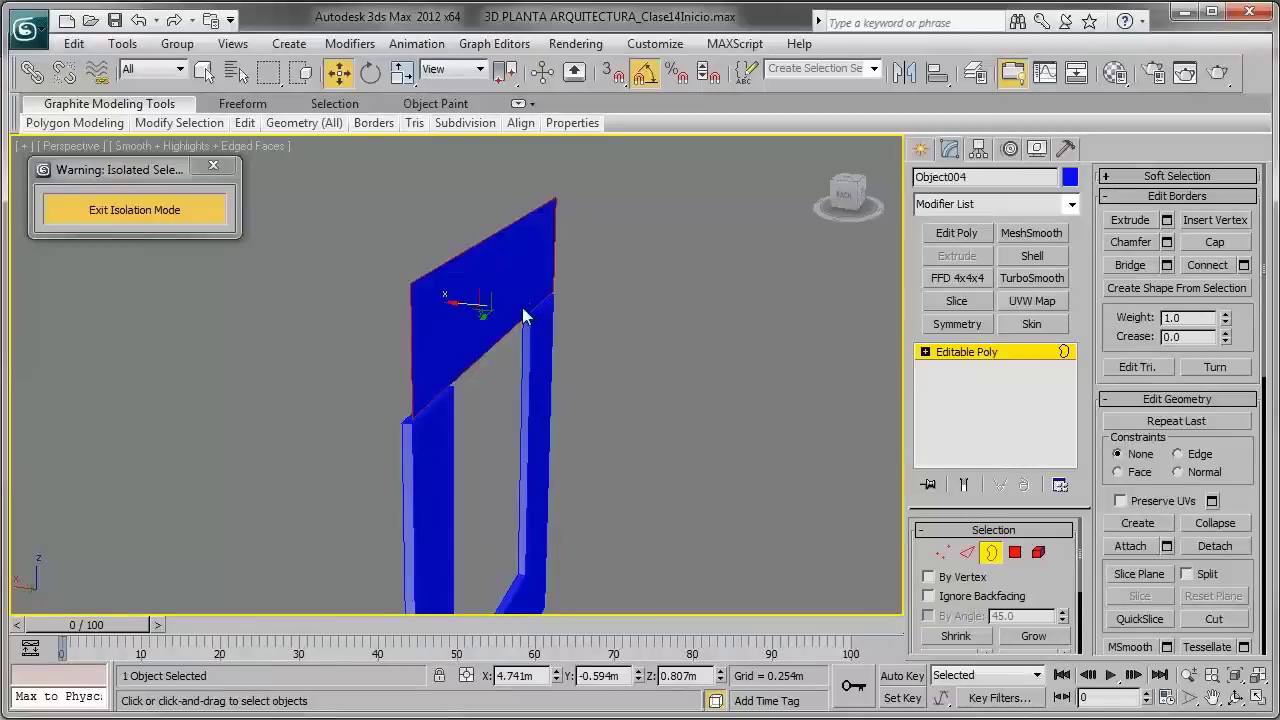
mouse_move(525, 318)
alt+middle_down()
mouse_move(571, 316)
mouse_move(560, 305)
alt+middle_up()
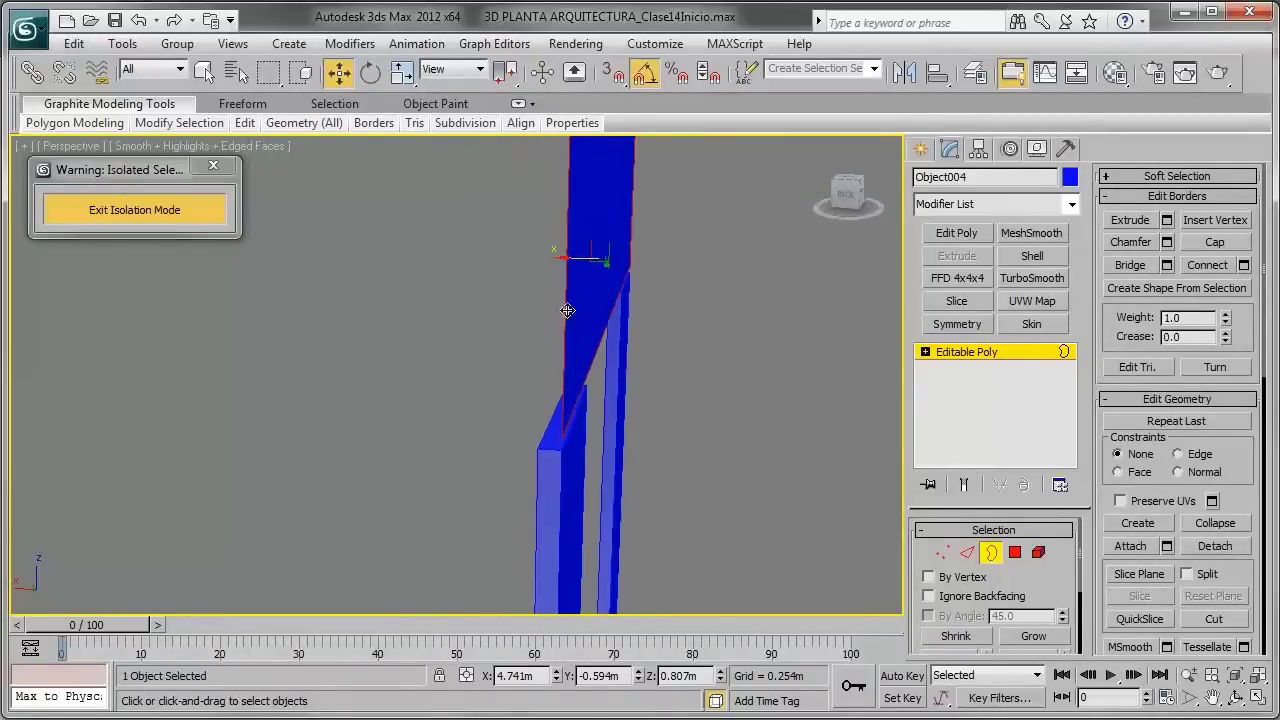
shift+drag(575, 260, 558, 258)
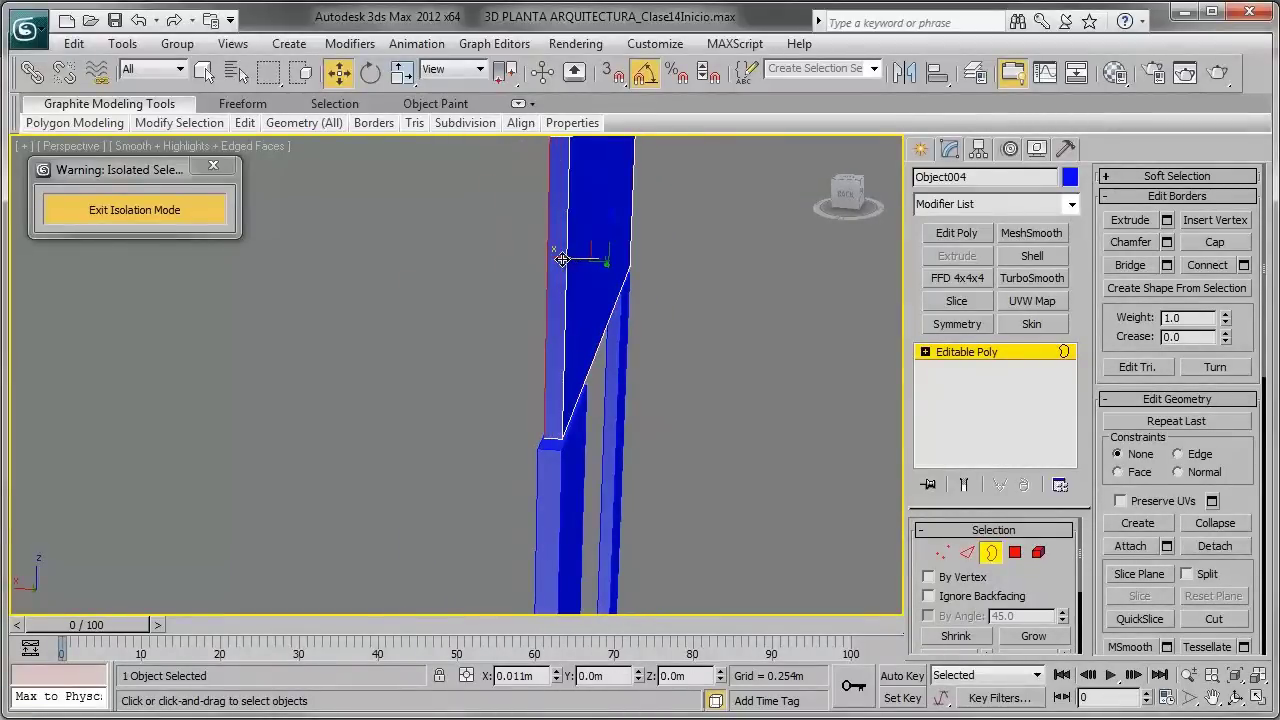
mouse_move(586, 294)
alt+middle_down()
mouse_move(671, 288)
mouse_move(606, 223)
alt+middle_up()
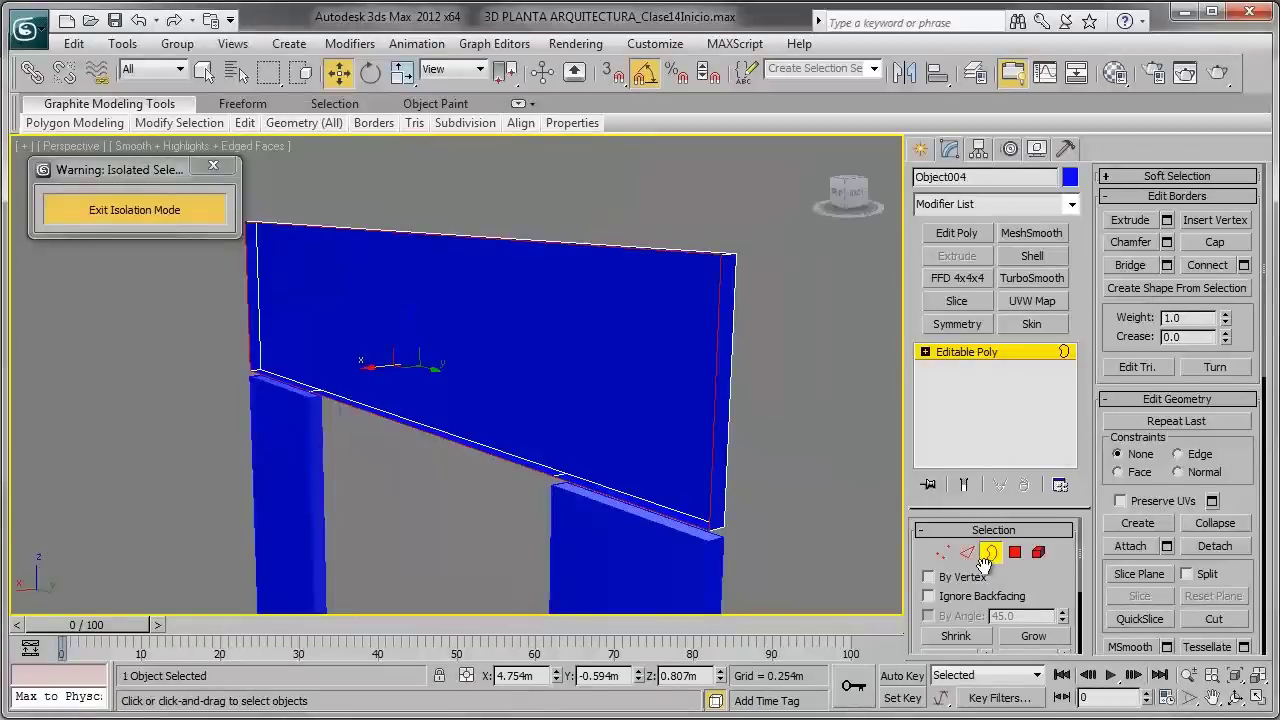
click(970, 555)
alt+middle_drag(537, 244, 510, 283)
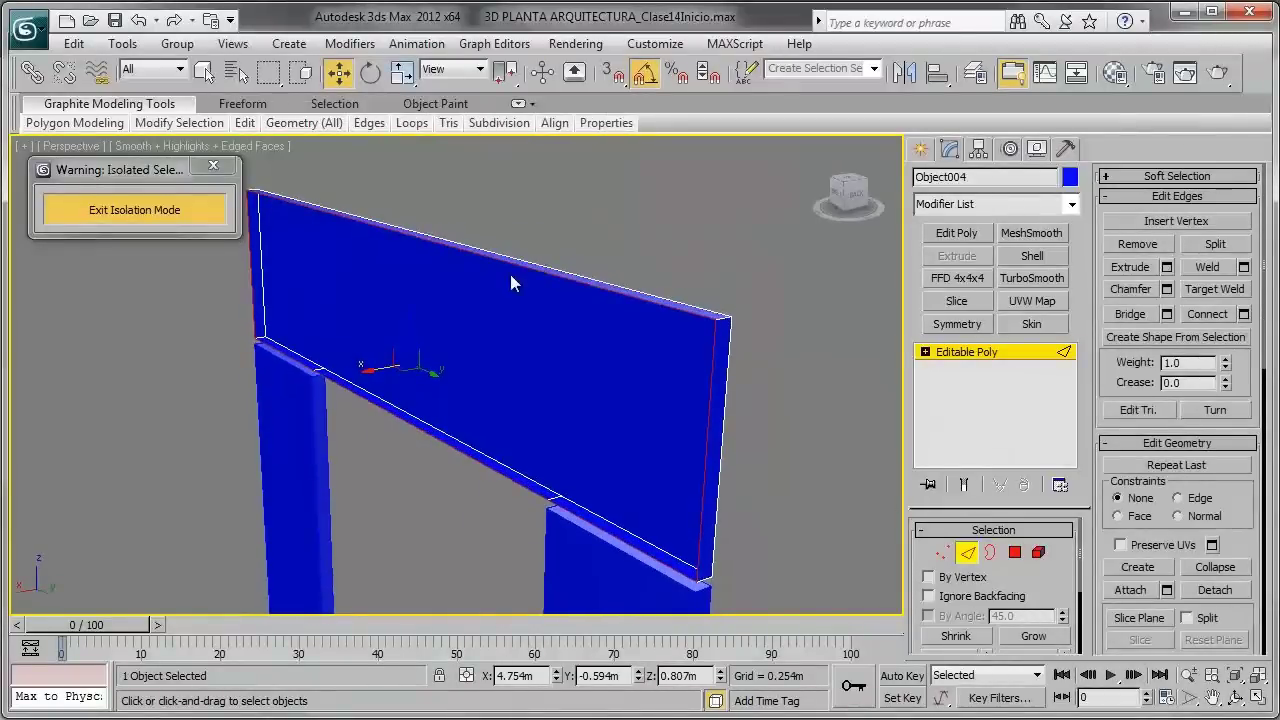
Step: Bridge the lintel's top and bottom edges to fill its front face, then inspect it from several angles
click(516, 263)
ctrl+click(491, 464)
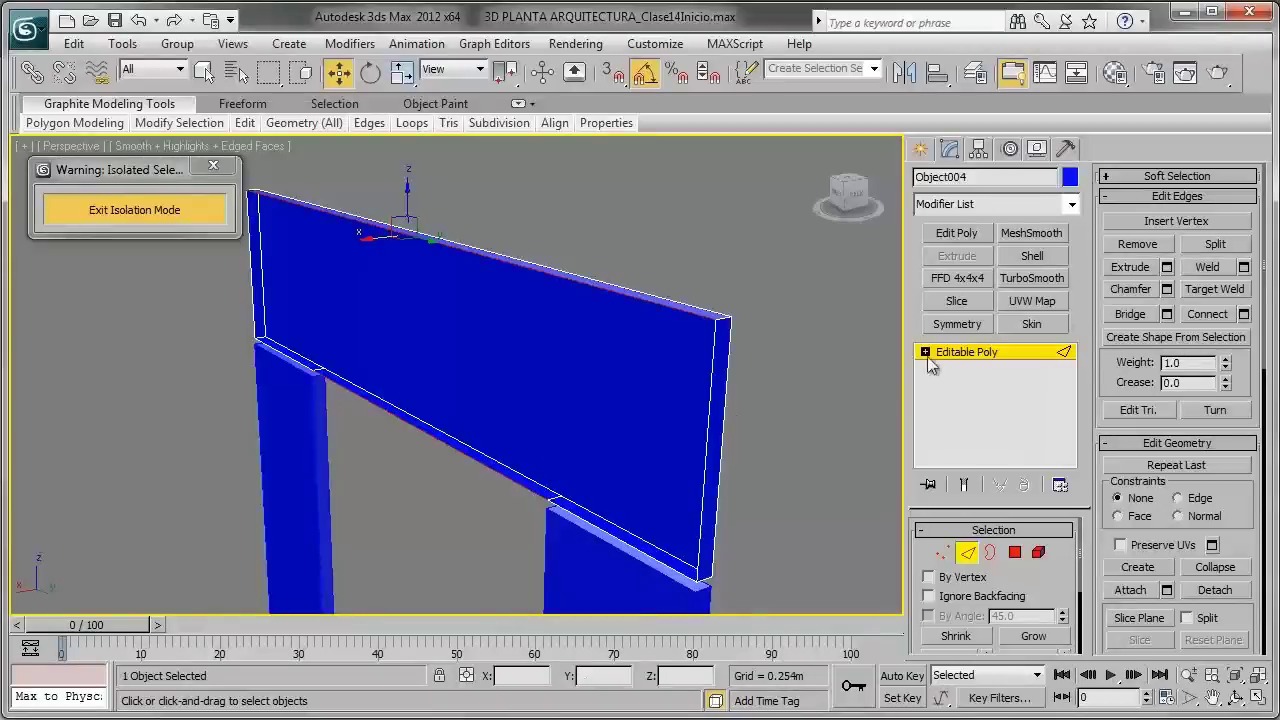
click(1130, 313)
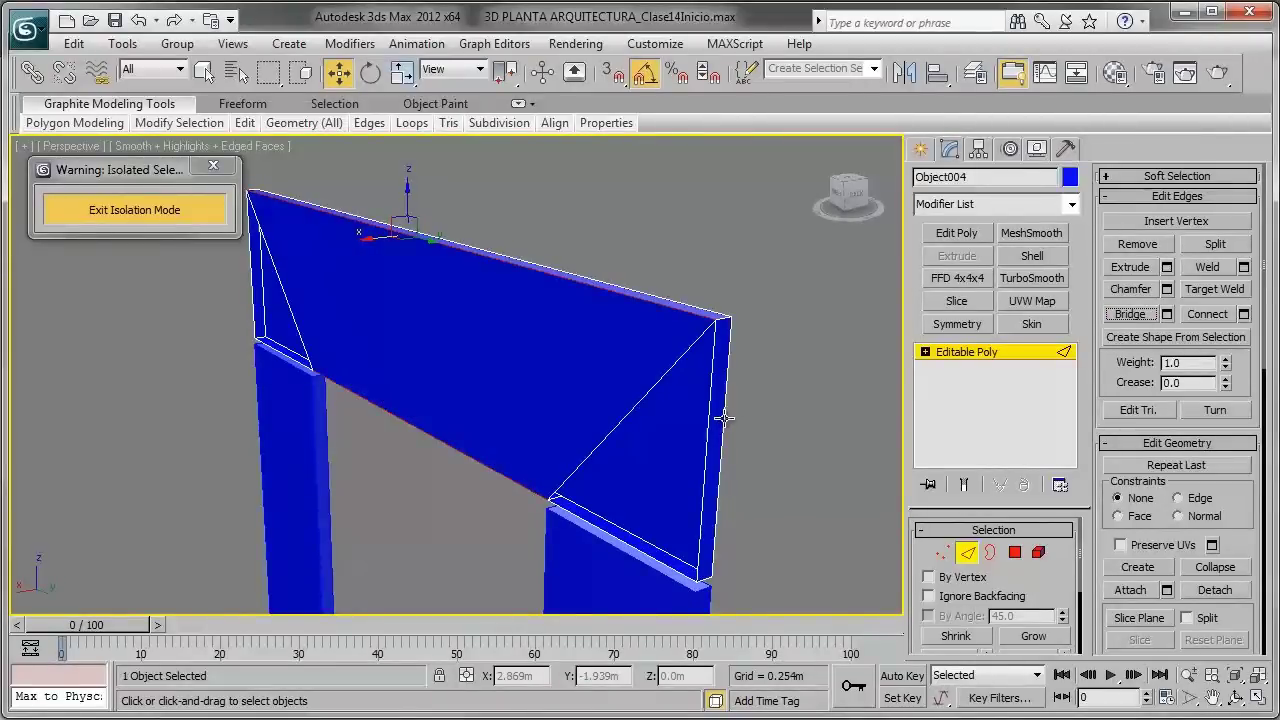
alt+middle_drag(600, 397, 633, 408)
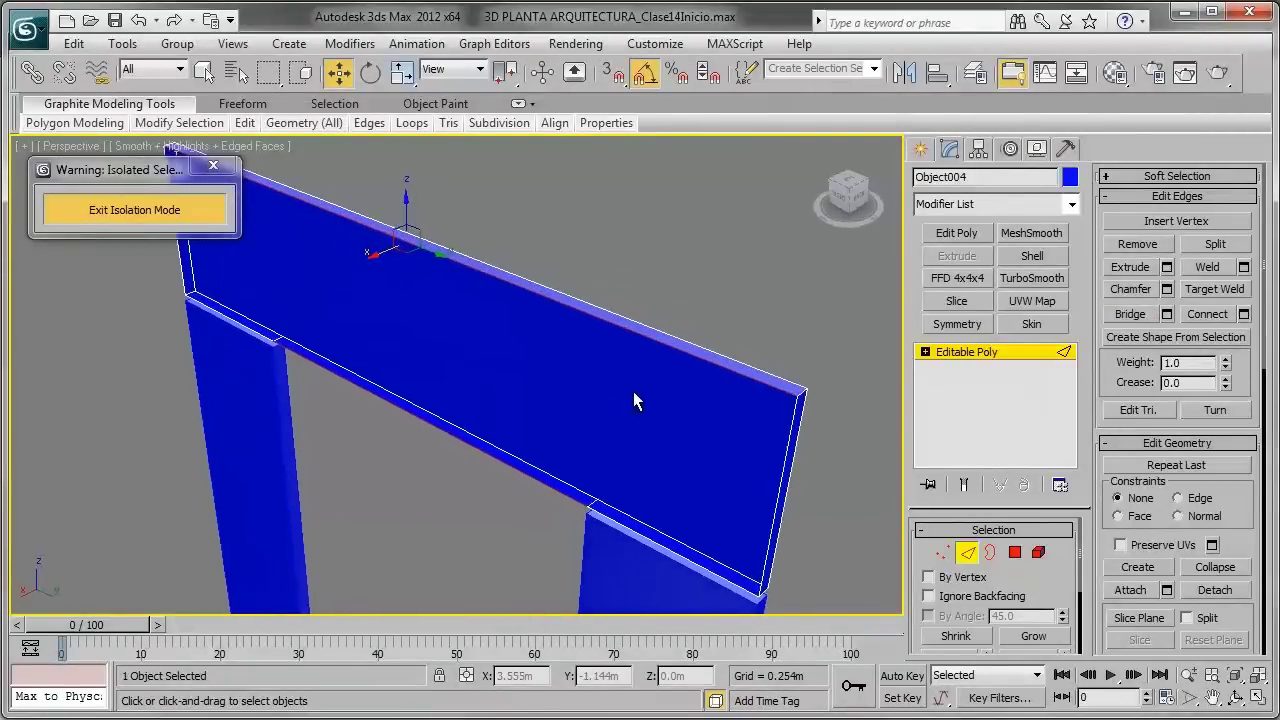
scroll(581, 422, up, 3)
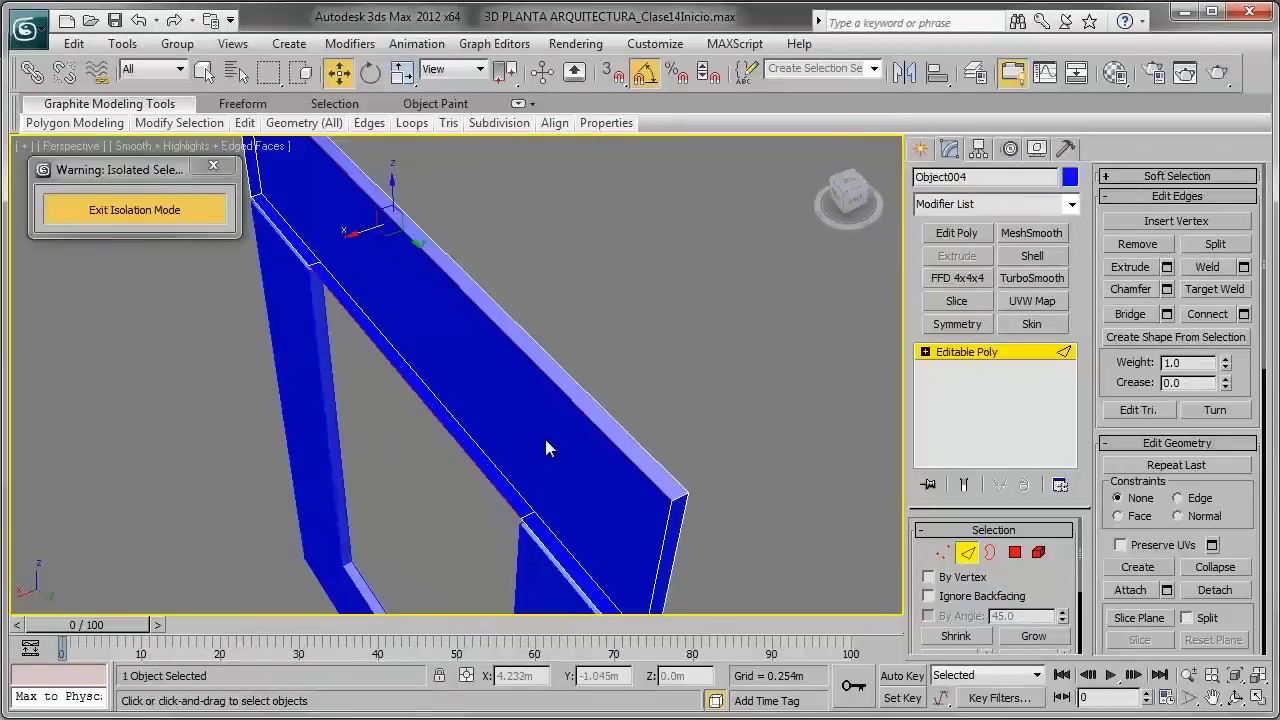
scroll(545, 439, down, 1)
alt+middle_drag(332, 232, 464, 240)
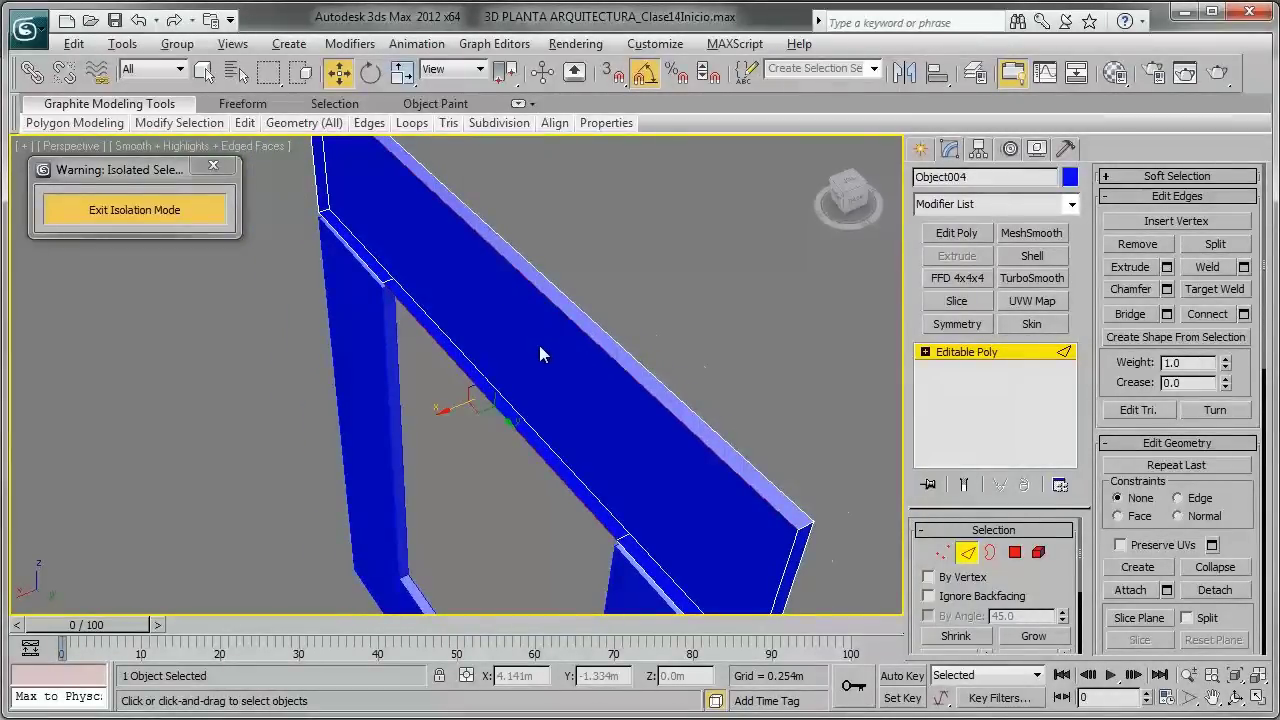
alt+middle_drag(539, 345, 518, 430)
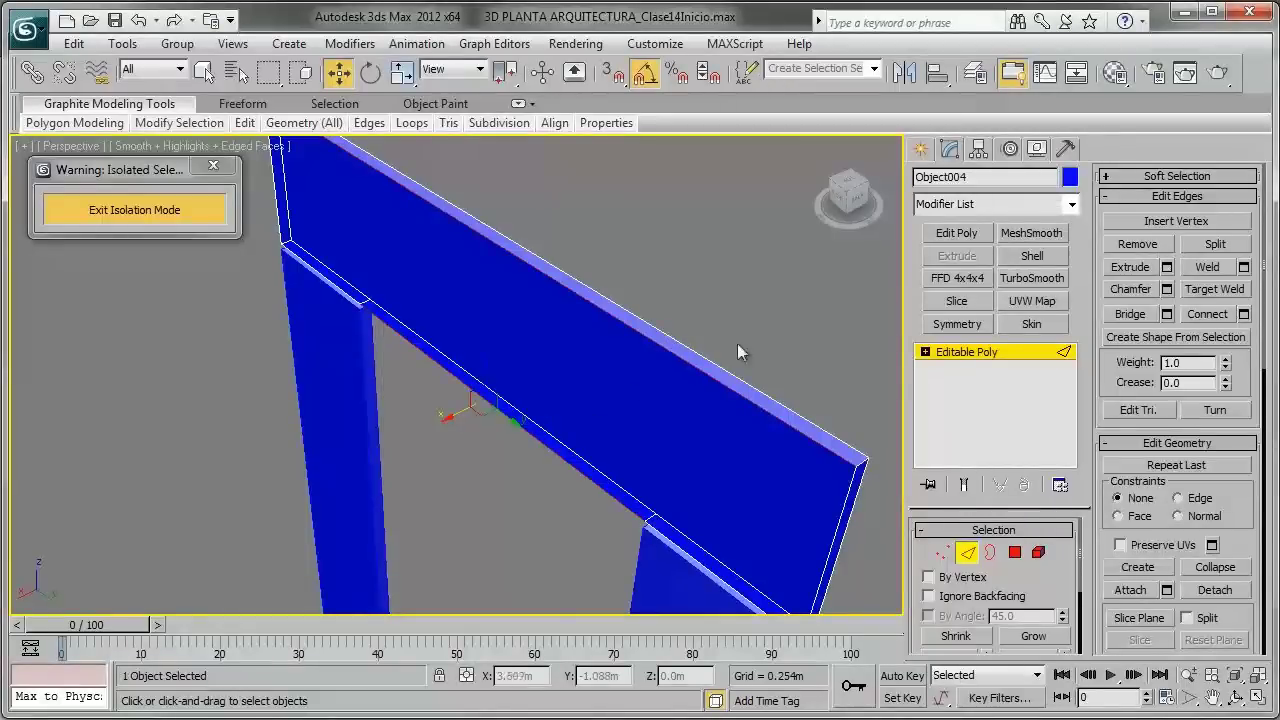
click(1130, 313)
alt+middle_drag(737, 345, 768, 332)
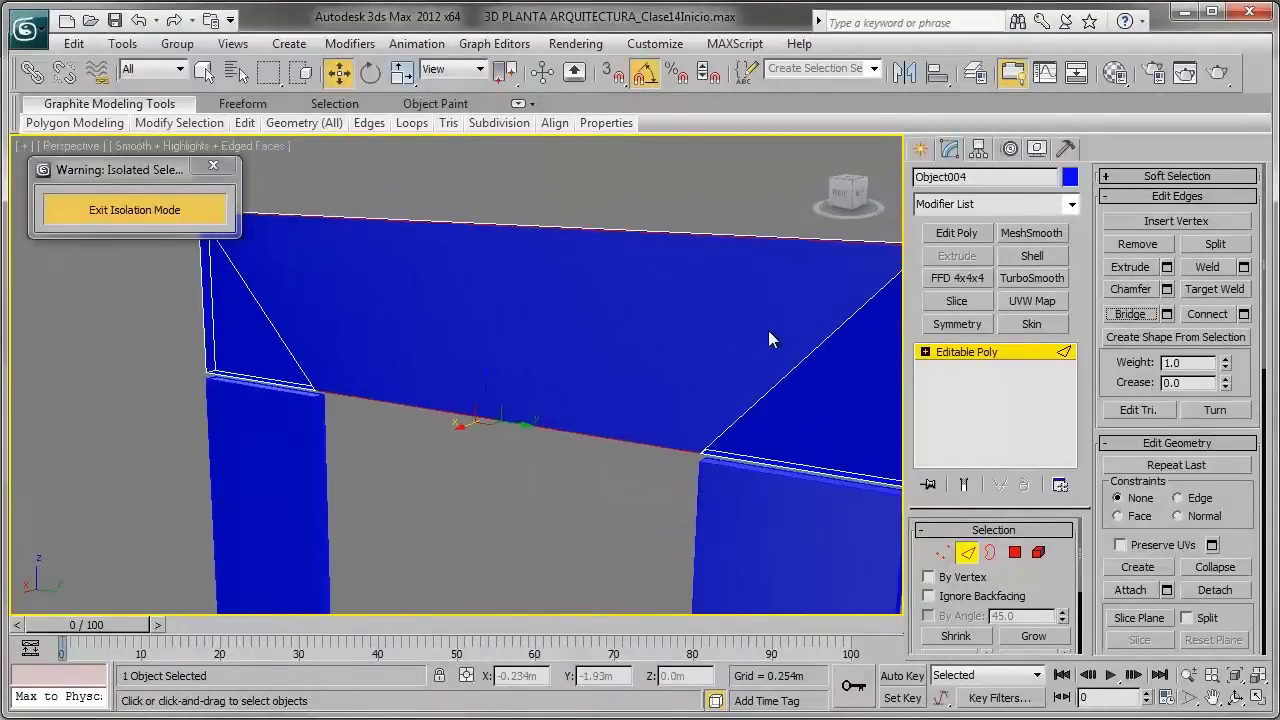
scroll(768, 340, down, 2)
scroll(734, 337, down, 2)
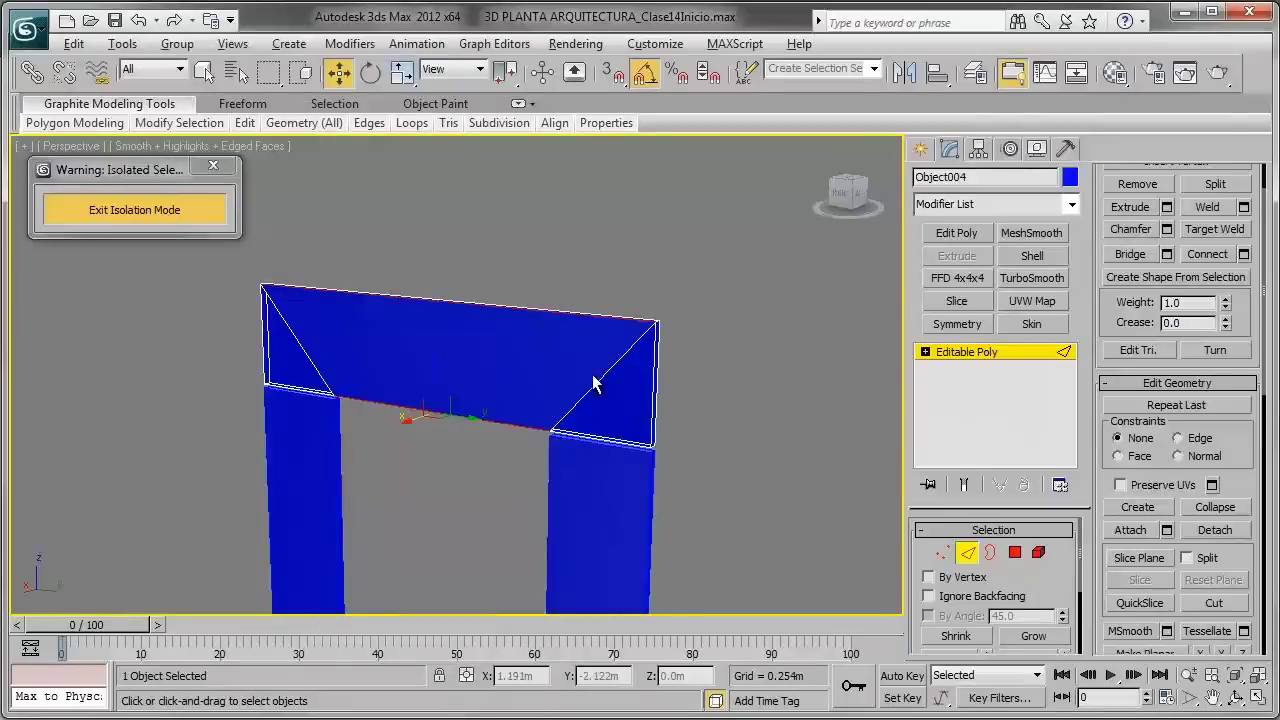
alt+middle_drag(594, 380, 587, 412)
scroll(560, 375, up, 2)
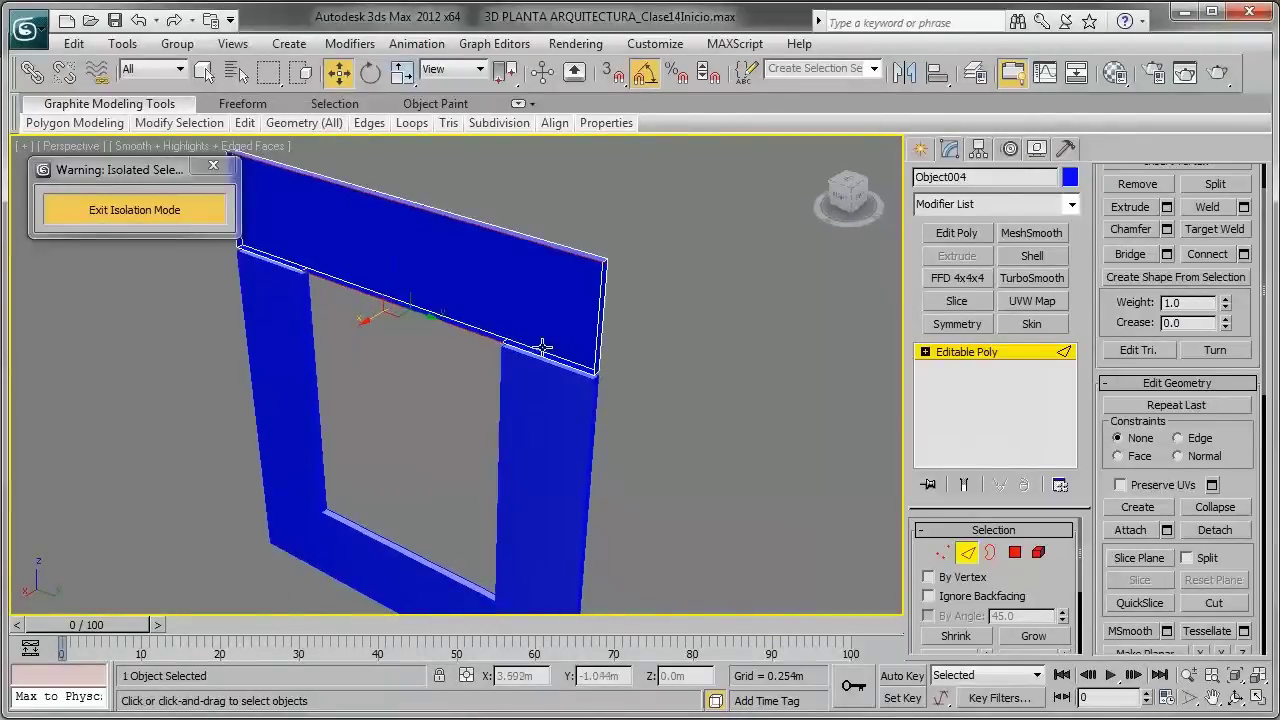
scroll(543, 343, up, 2)
mouse_move(543, 343)
alt+middle_down()
mouse_move(514, 405)
mouse_move(488, 373)
alt+middle_up()
scroll(533, 381, up, 2)
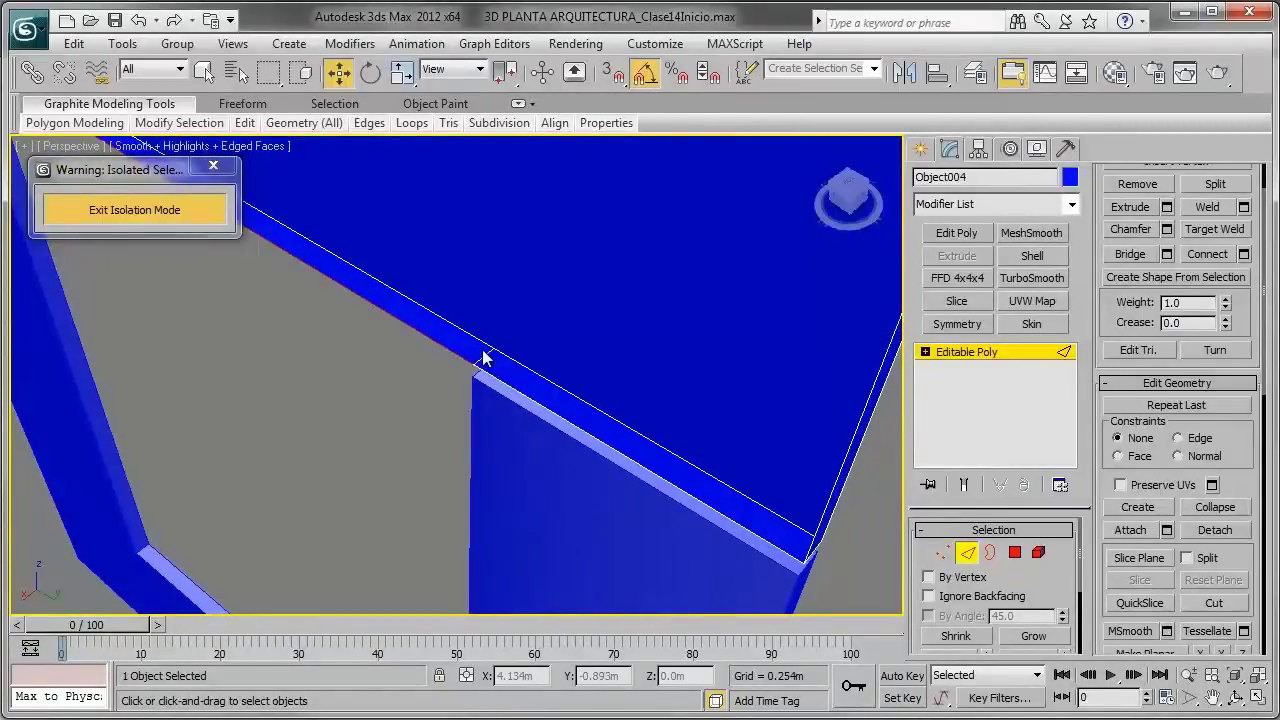
click(484, 360)
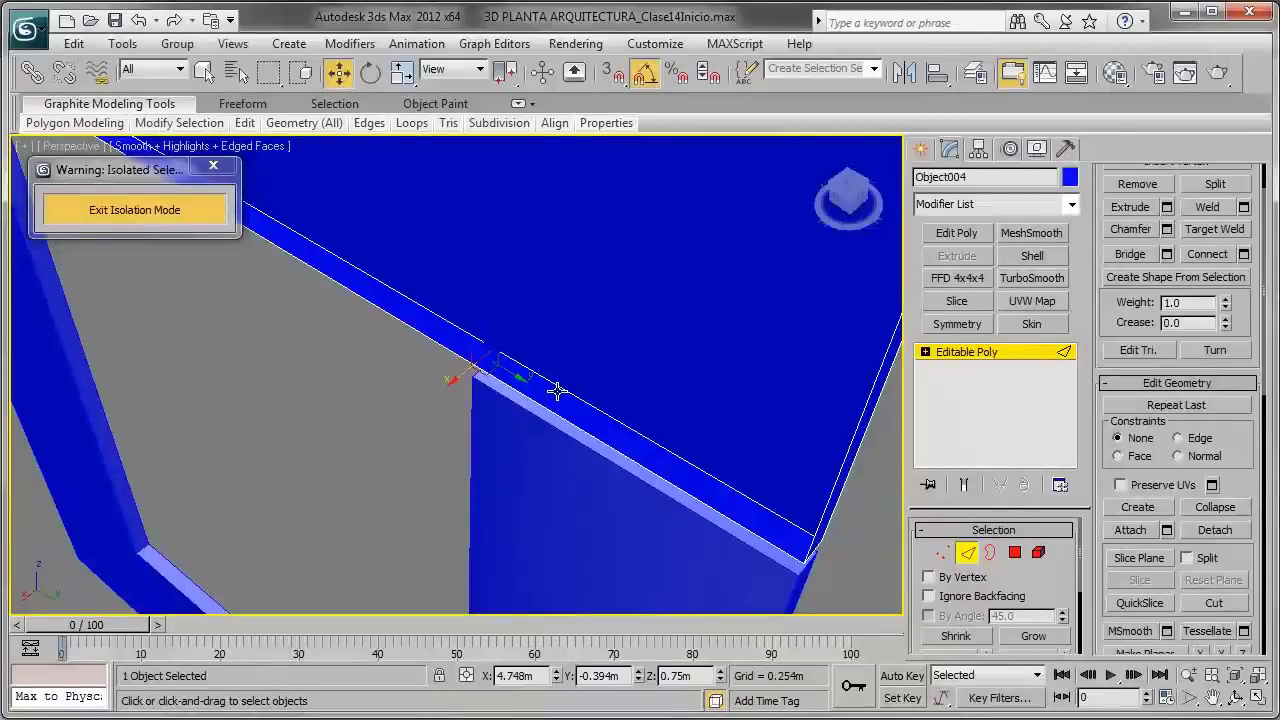
scroll(547, 381, down, 2)
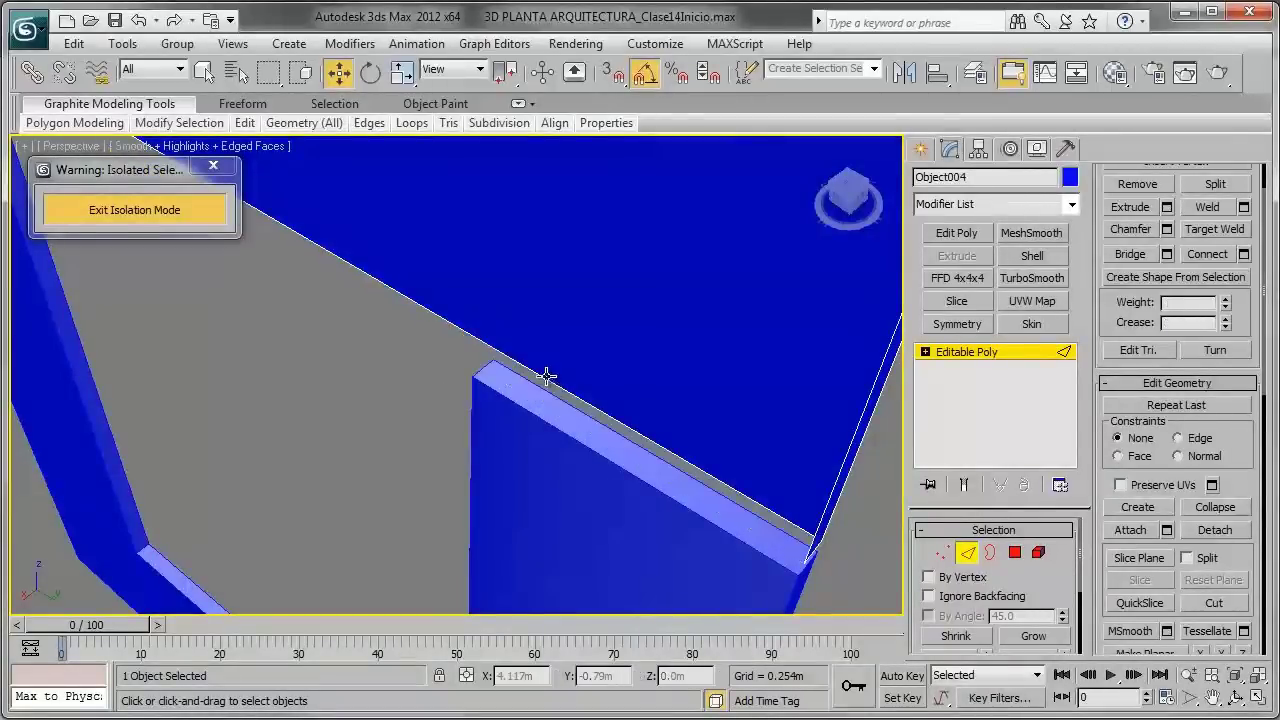
alt+middle_drag(543, 371, 565, 393)
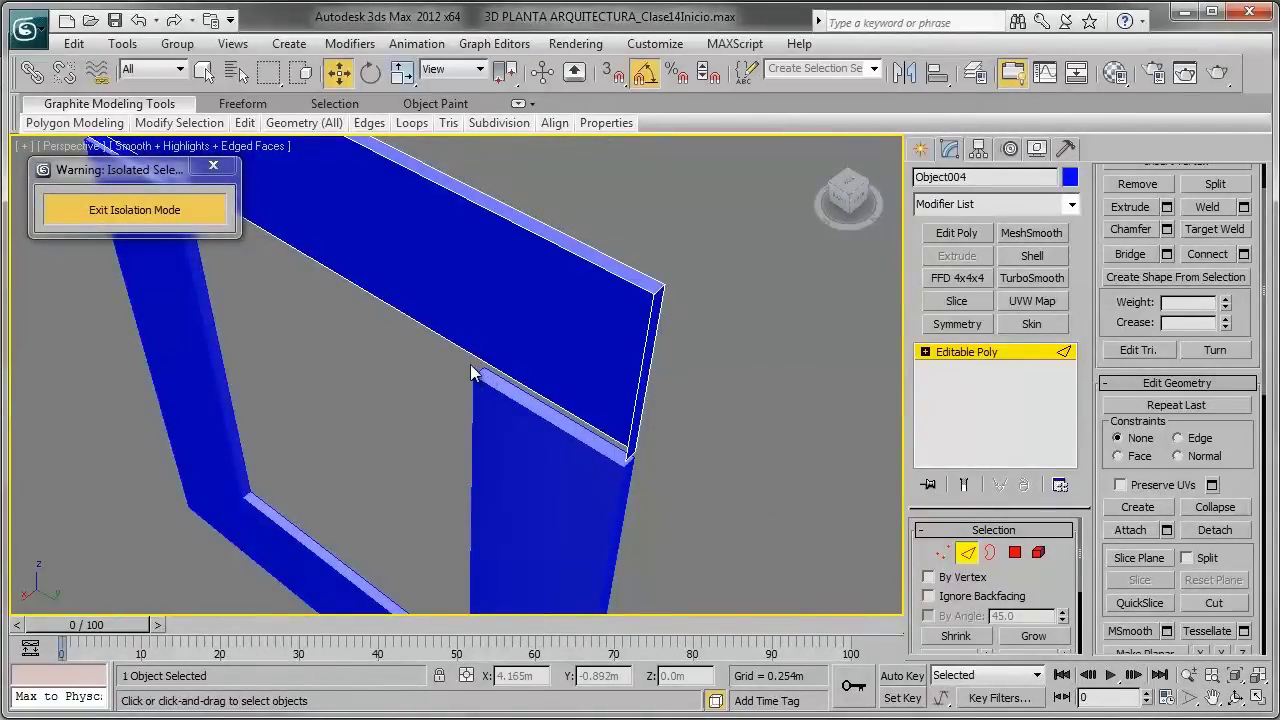
click(472, 372)
scroll(466, 368, up, 2)
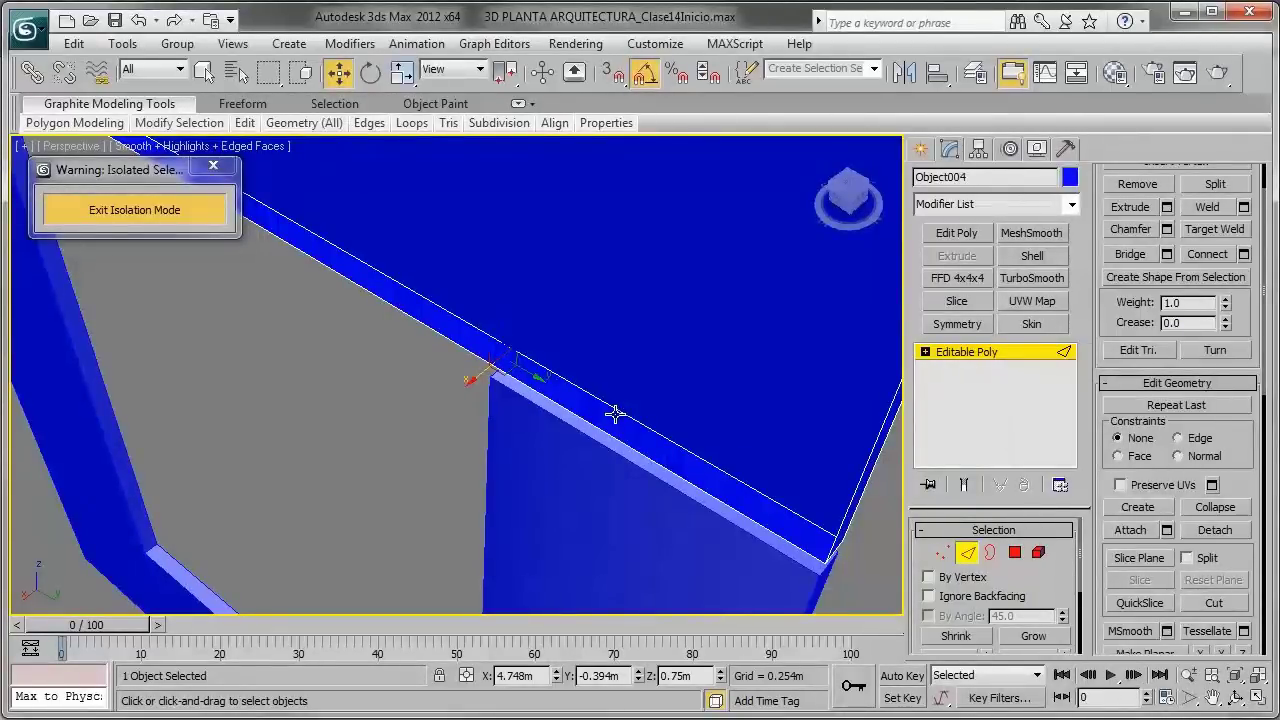
click(615, 413)
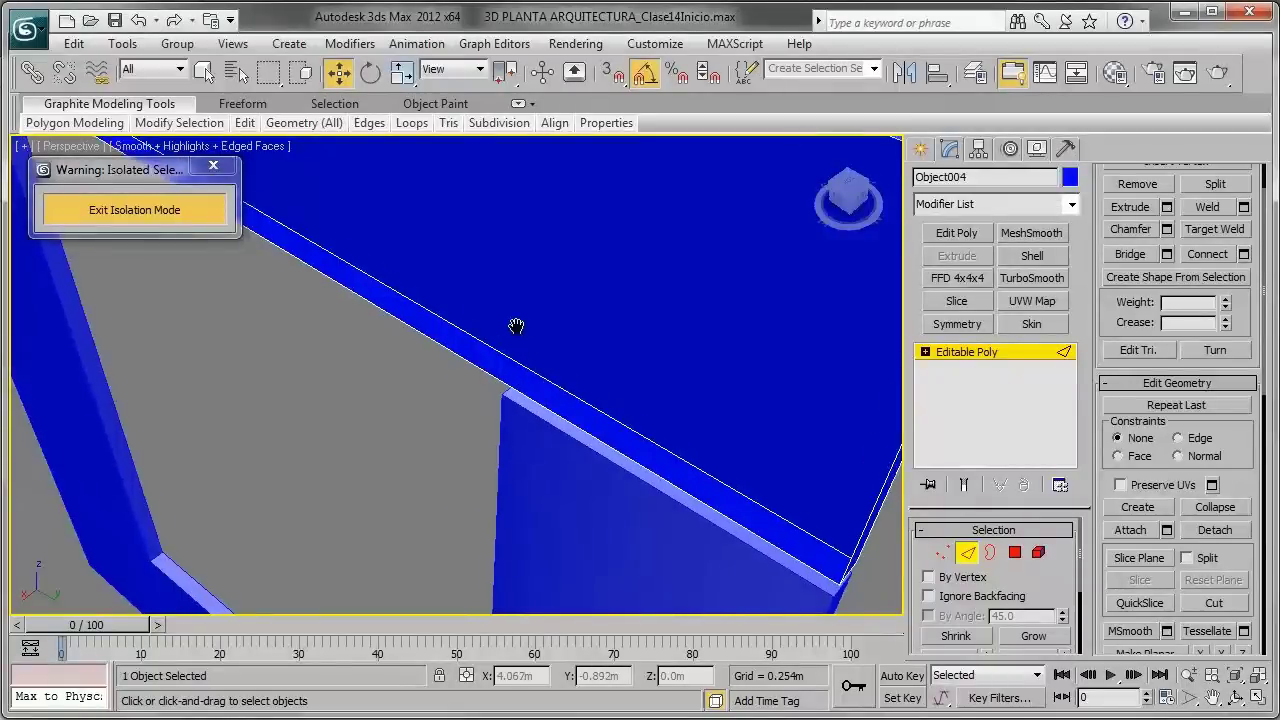
alt+middle_drag(525, 352, 554, 357)
scroll(518, 303, down, 3)
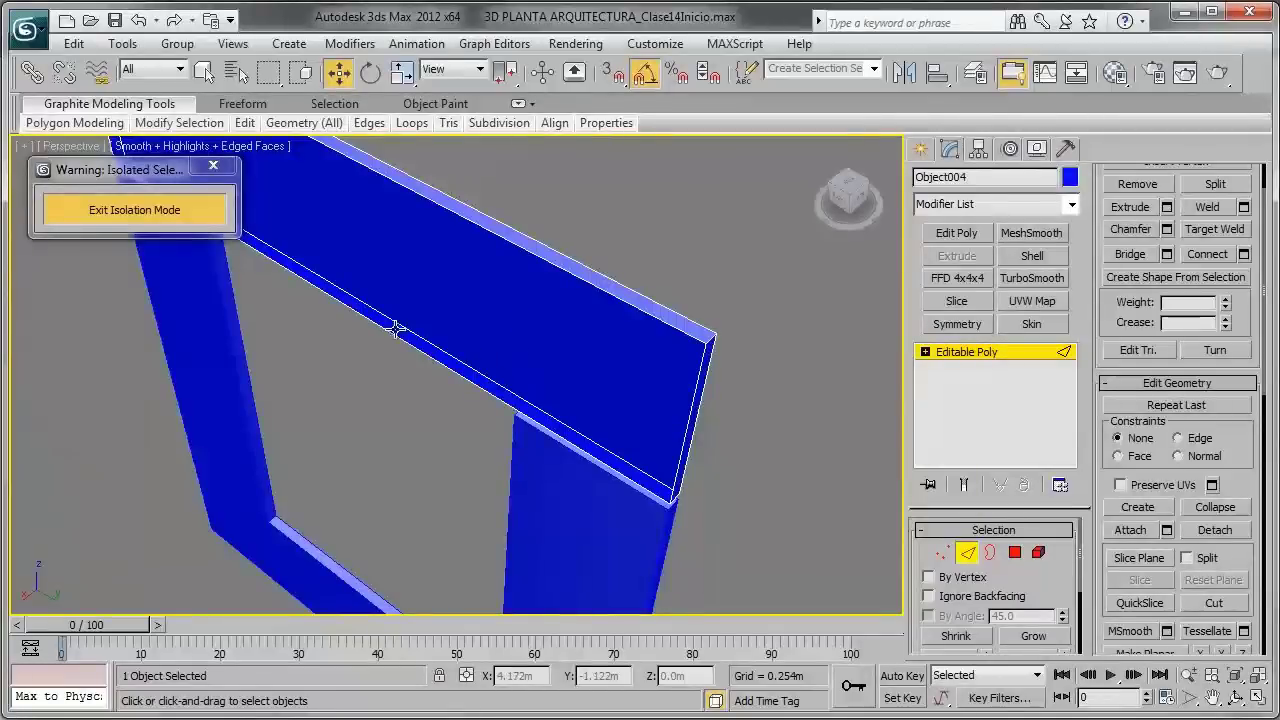
scroll(450, 350, up, 3)
scroll(560, 415, up, 2)
scroll(630, 445, up, 2)
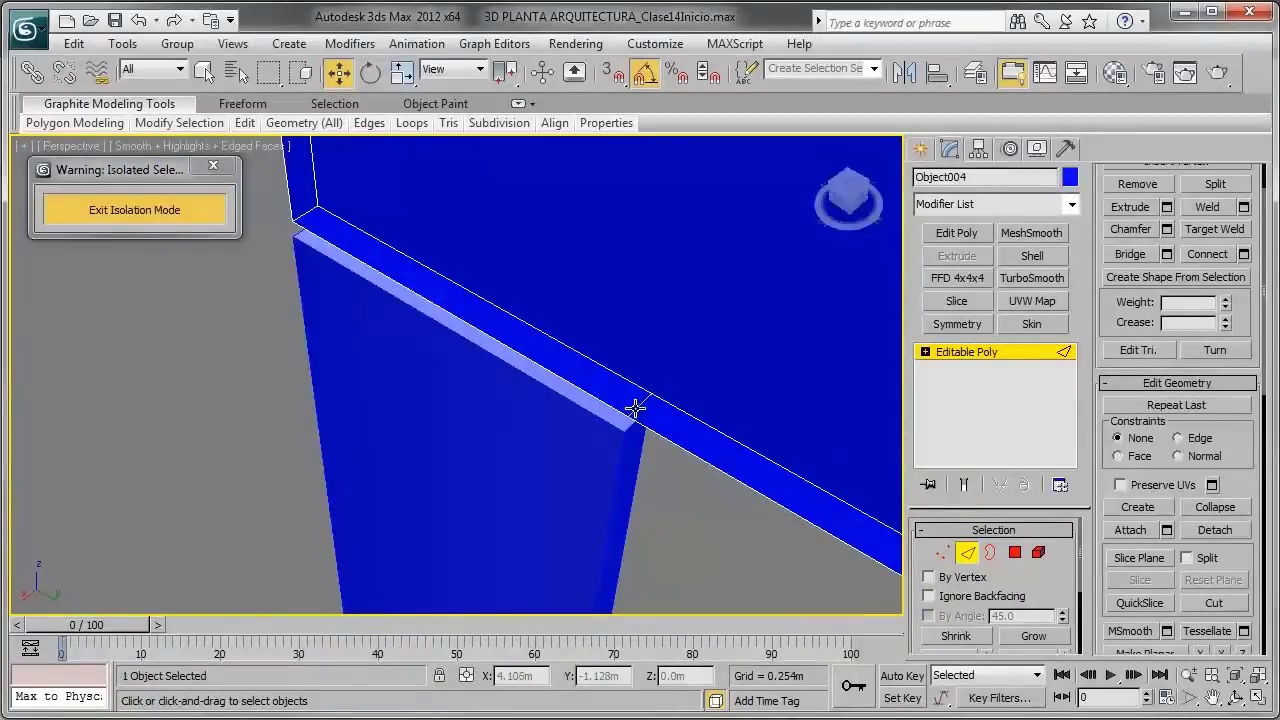
click(634, 402)
mouse_move(686, 417)
alt+middle_down()
mouse_move(546, 371)
mouse_move(820, 548)
alt+middle_up()
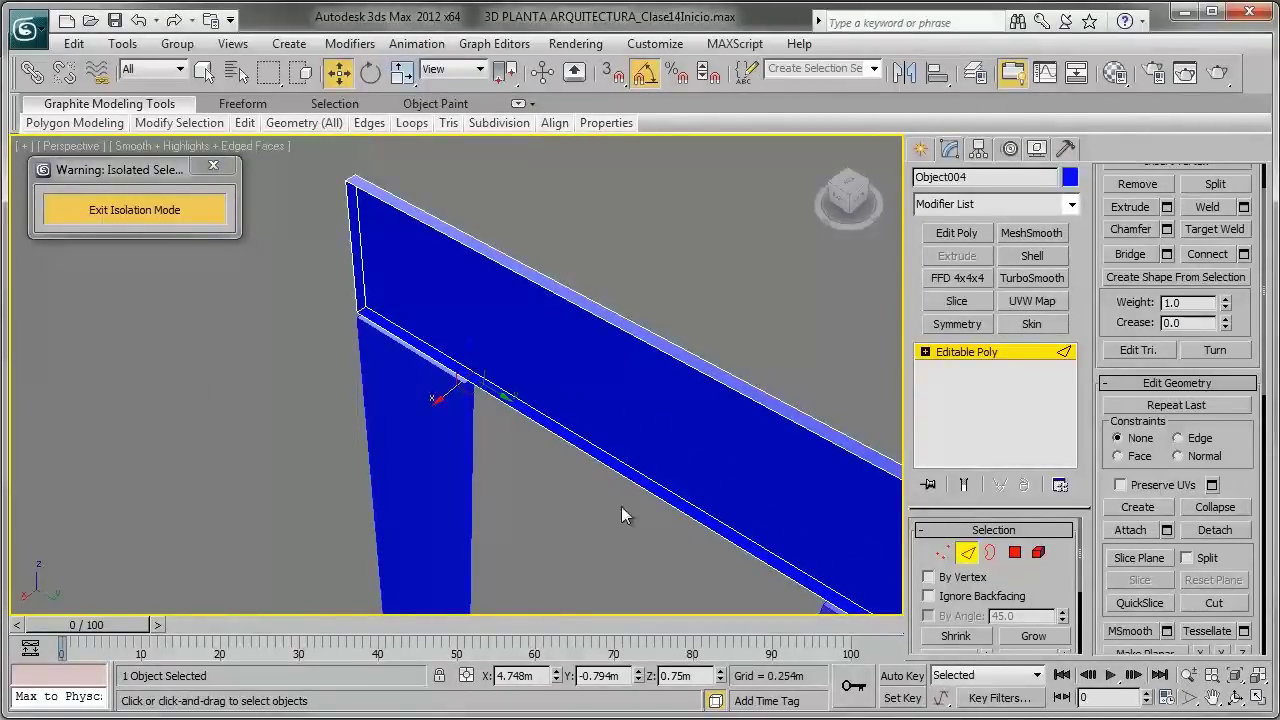
scroll(535, 399, up, 4)
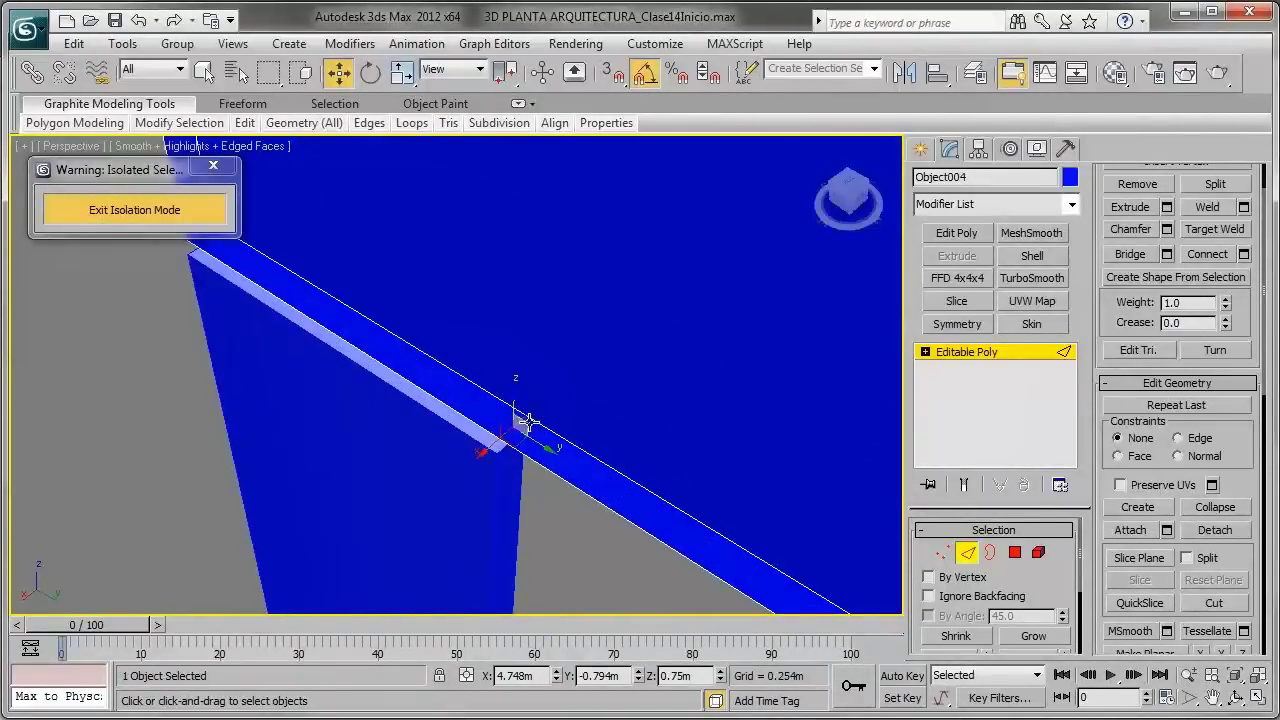
click(497, 440)
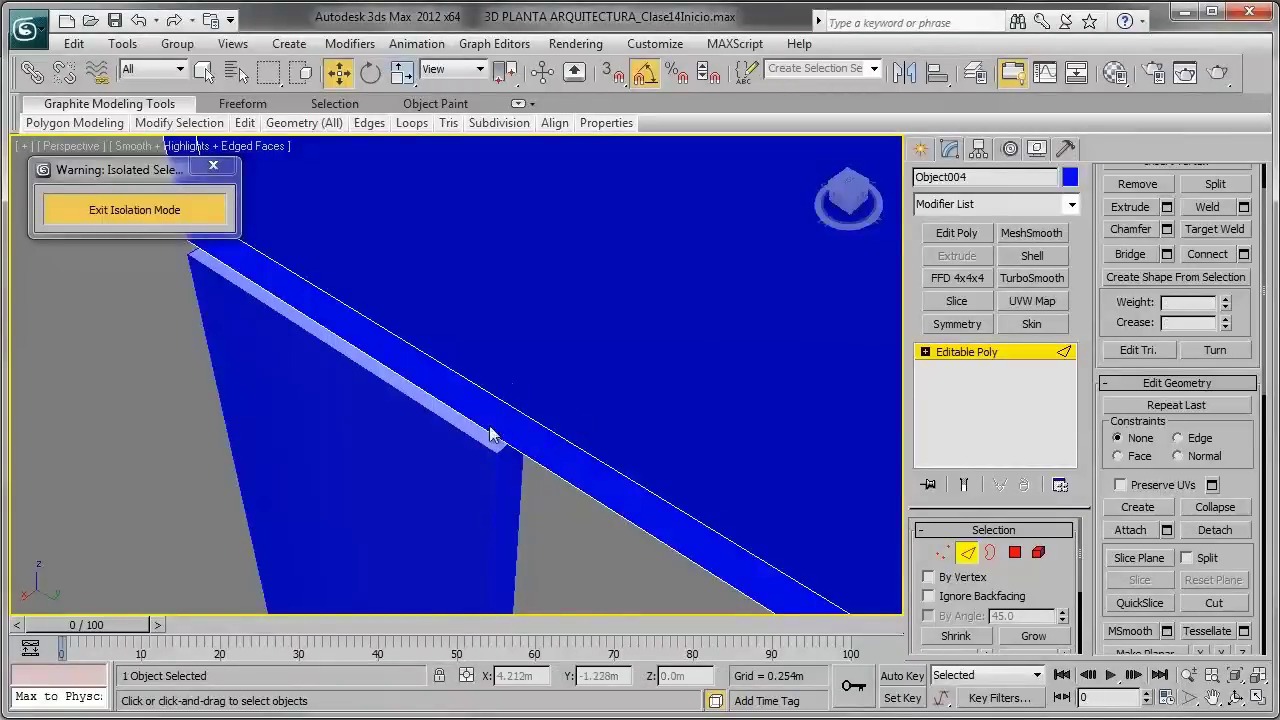
mouse_move(497, 440)
alt+middle_down()
mouse_move(451, 320)
mouse_move(613, 357)
mouse_move(557, 334)
mouse_move(563, 417)
mouse_move(514, 386)
mouse_move(419, 386)
mouse_move(371, 363)
mouse_move(426, 329)
mouse_move(360, 451)
alt+middle_up()
click(341, 453)
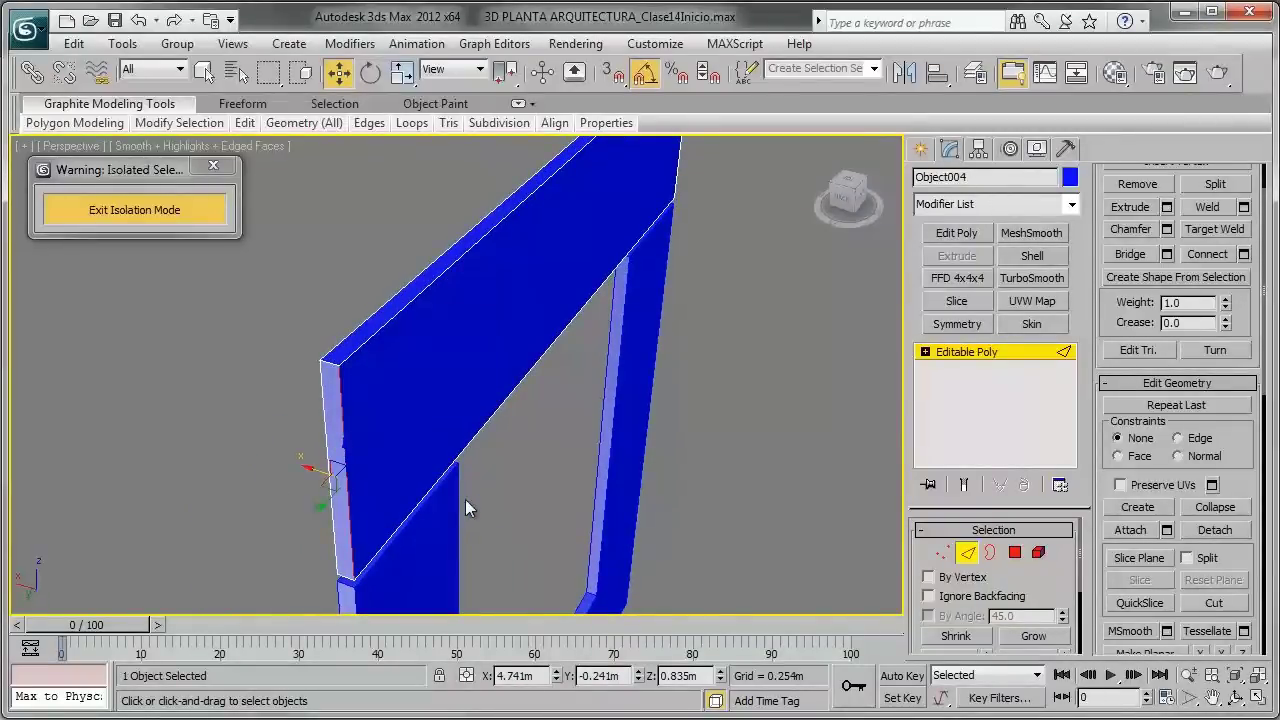
key(Delete)
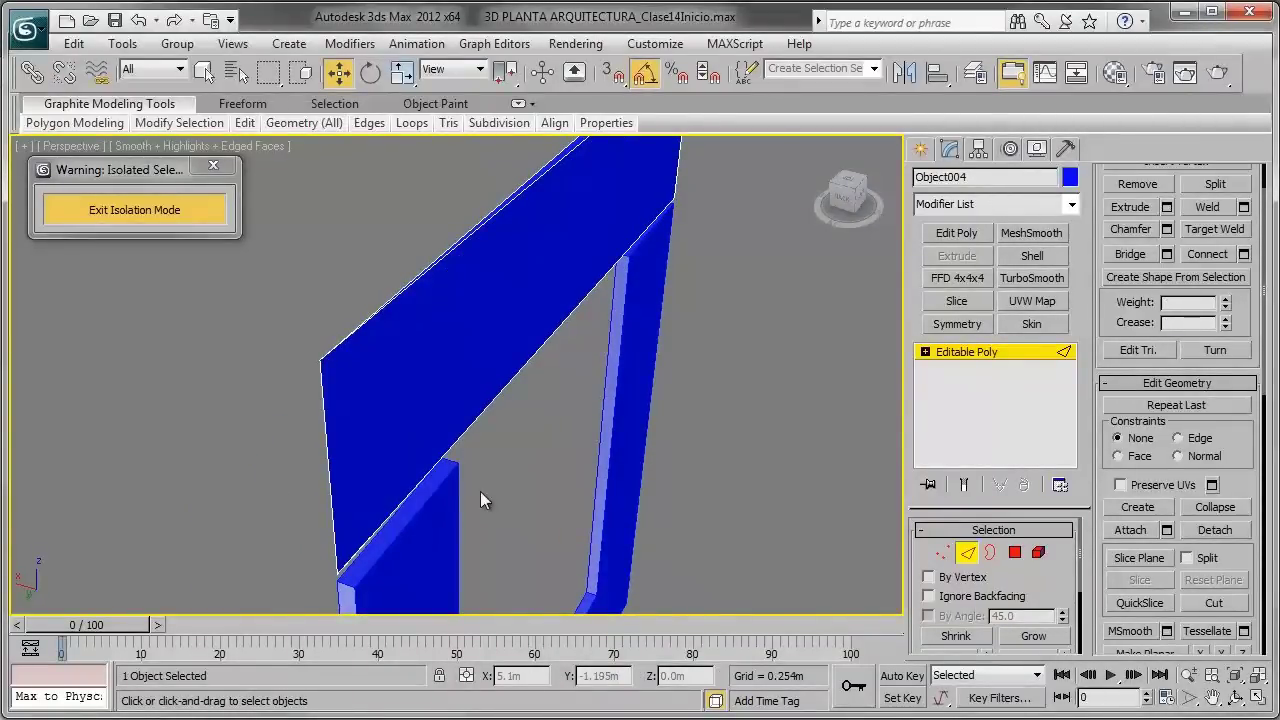
mouse_move(480, 500)
alt+middle_down()
mouse_move(594, 329)
mouse_move(603, 354)
alt+middle_up()
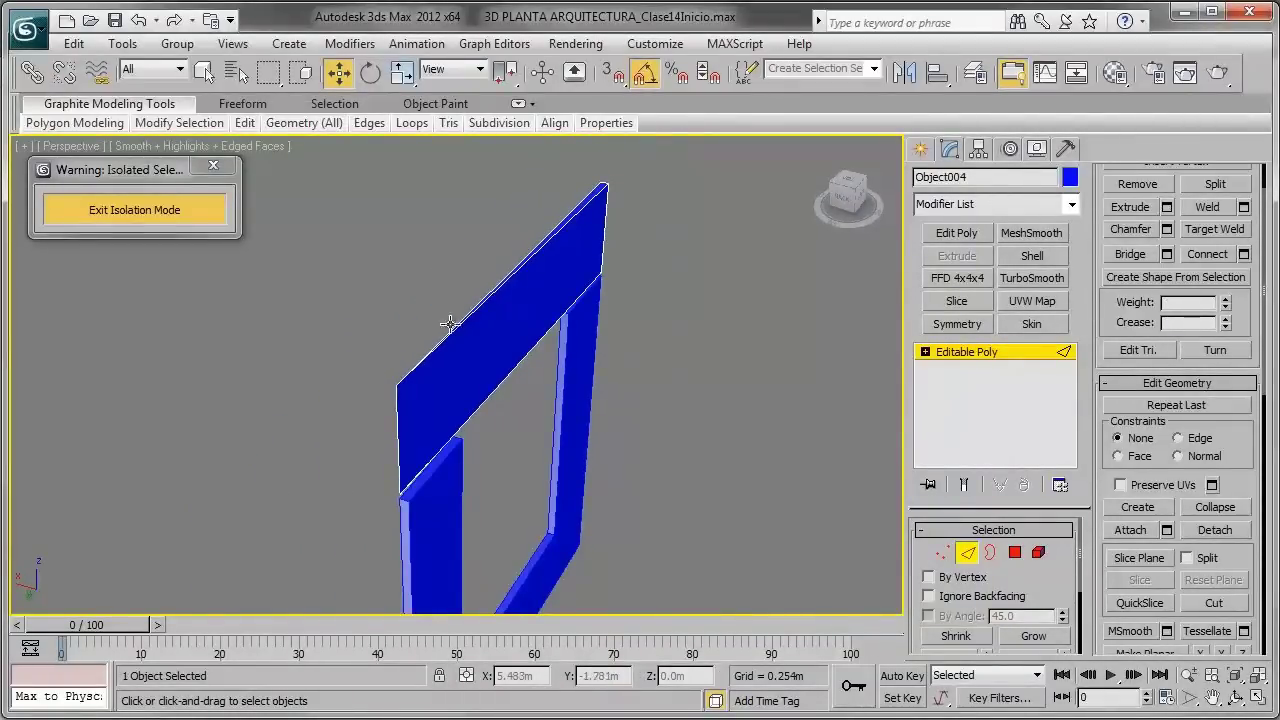
click(487, 390)
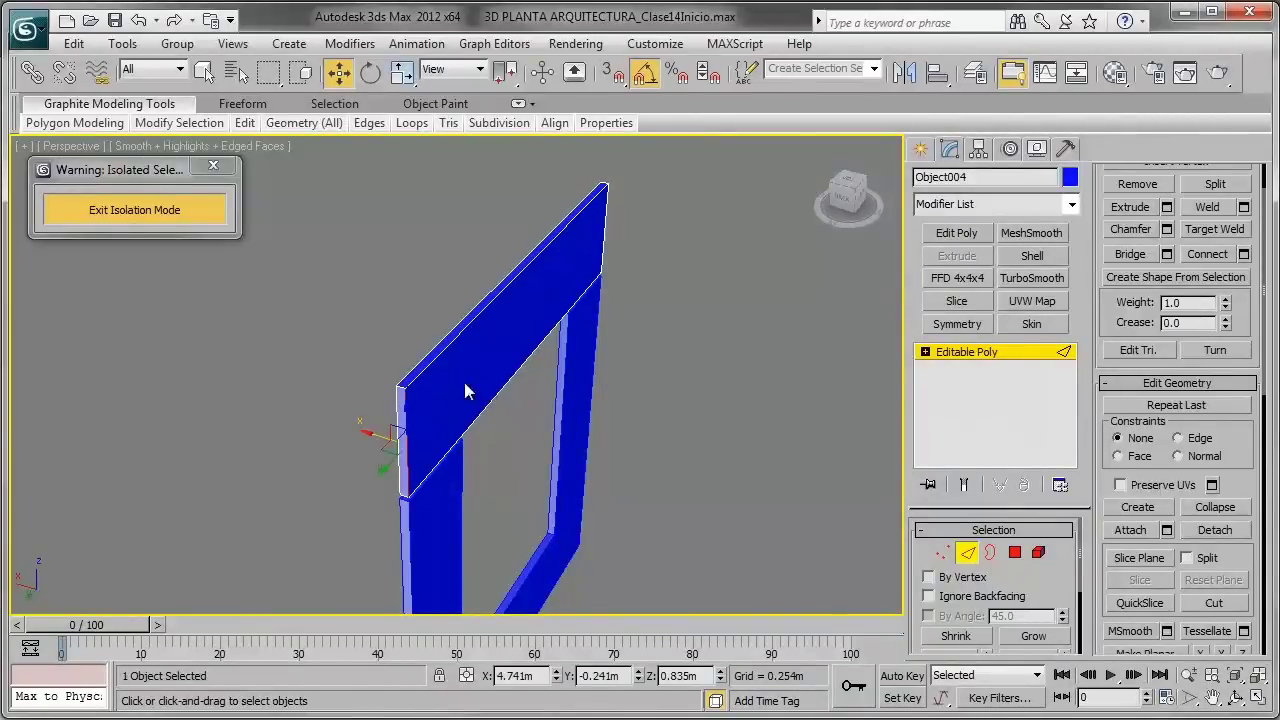
mouse_move(444, 381)
alt+middle_down()
mouse_move(498, 397)
mouse_move(565, 386)
mouse_move(573, 406)
mouse_move(571, 391)
mouse_move(634, 334)
alt+middle_up()
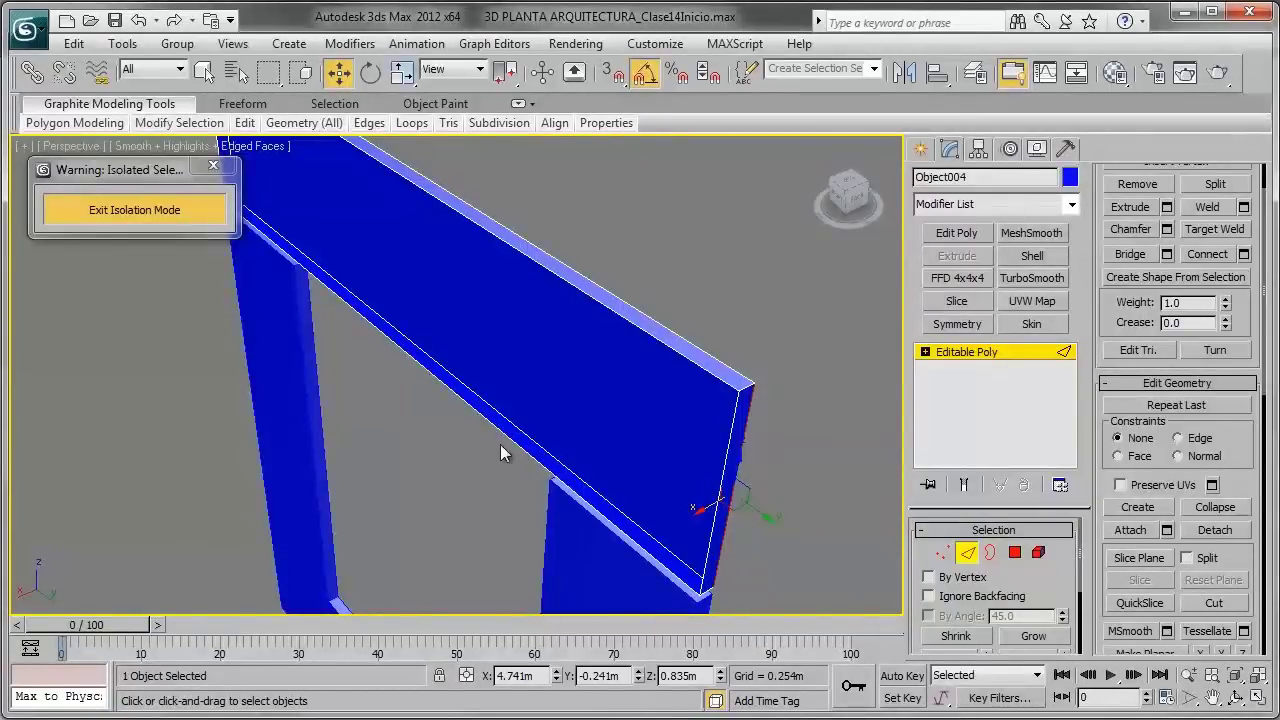
click(502, 437)
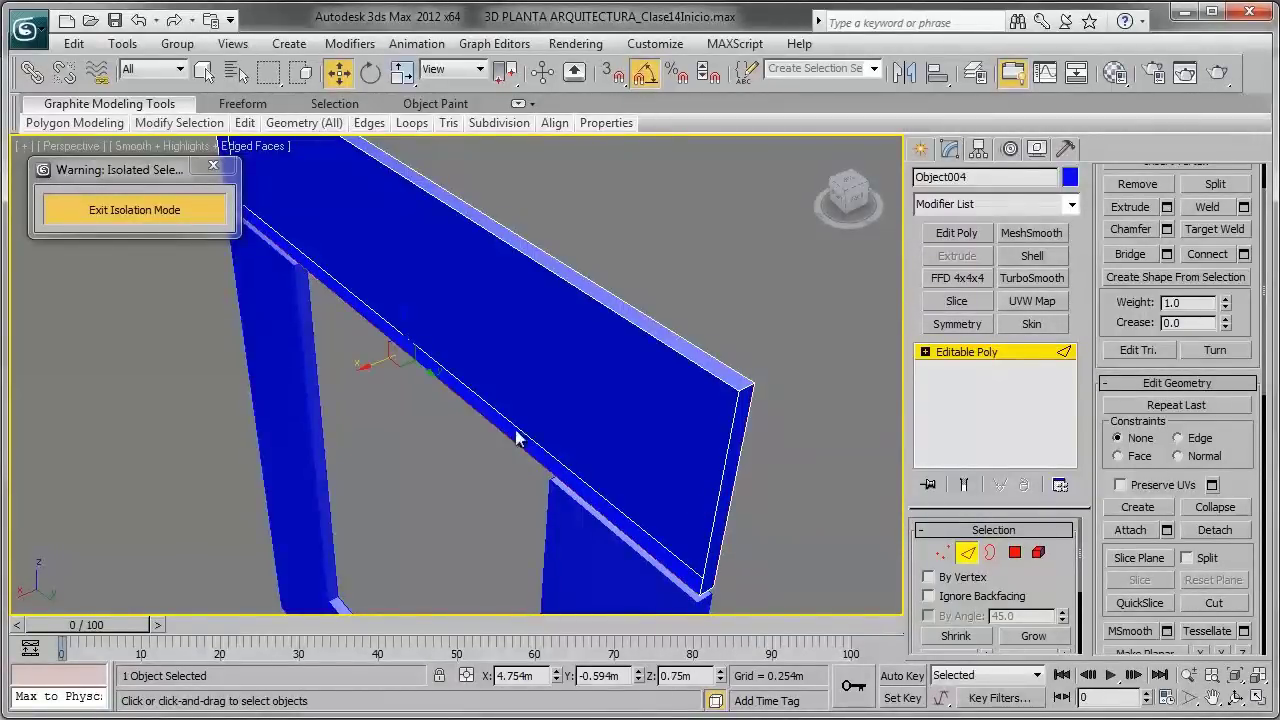
key(z)
click(580, 296)
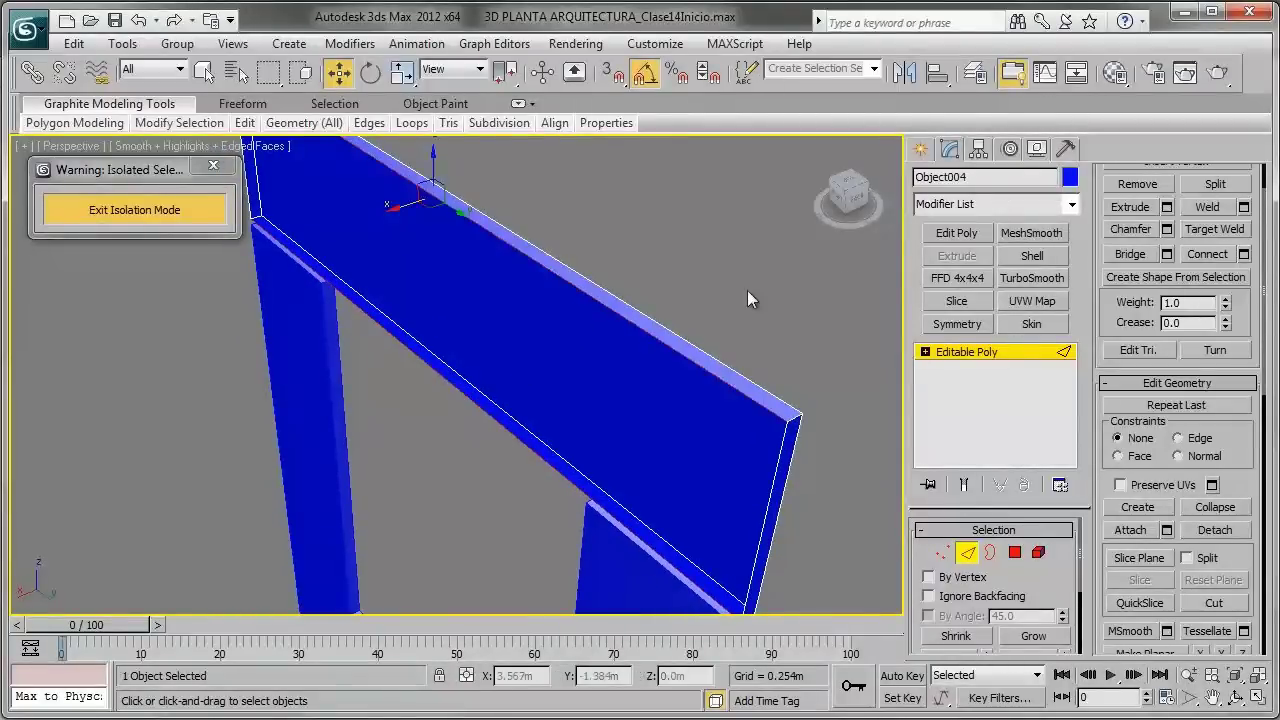
click(1127, 256)
scroll(806, 277, down, 3)
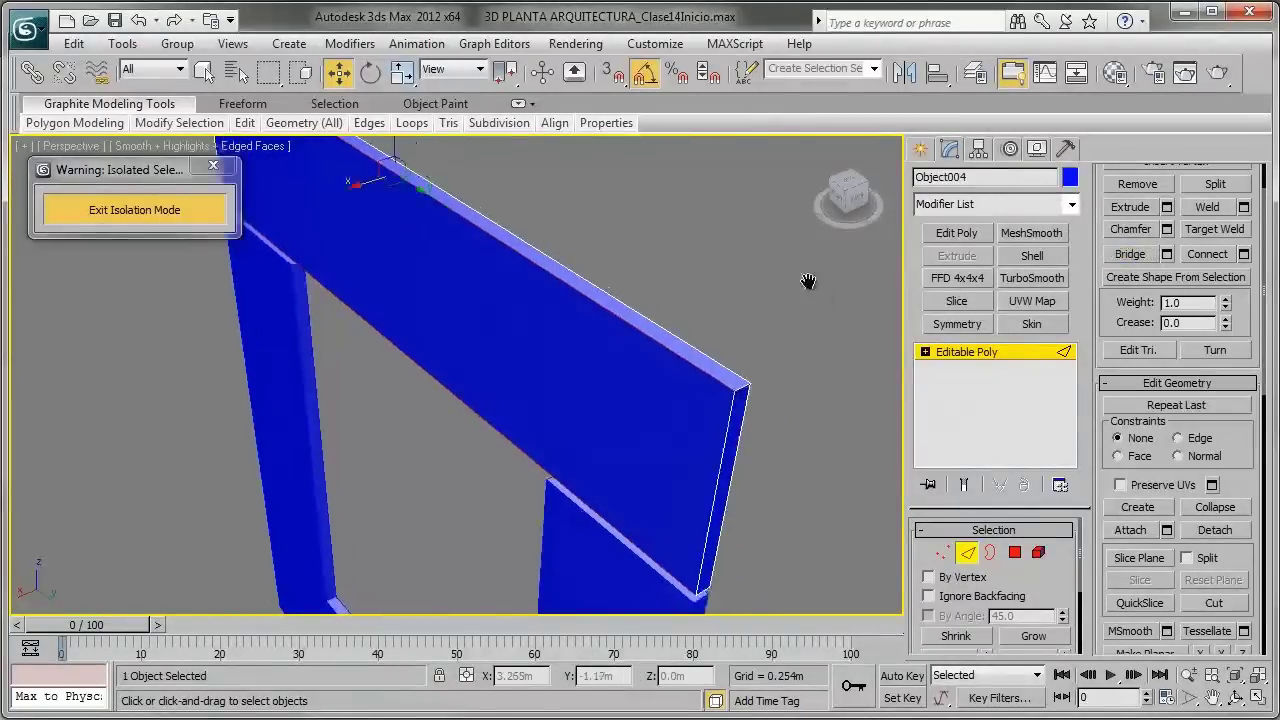
scroll(698, 340, down, 3)
mouse_move(698, 340)
alt+middle_down()
mouse_move(558, 340)
mouse_move(910, 487)
alt+middle_up()
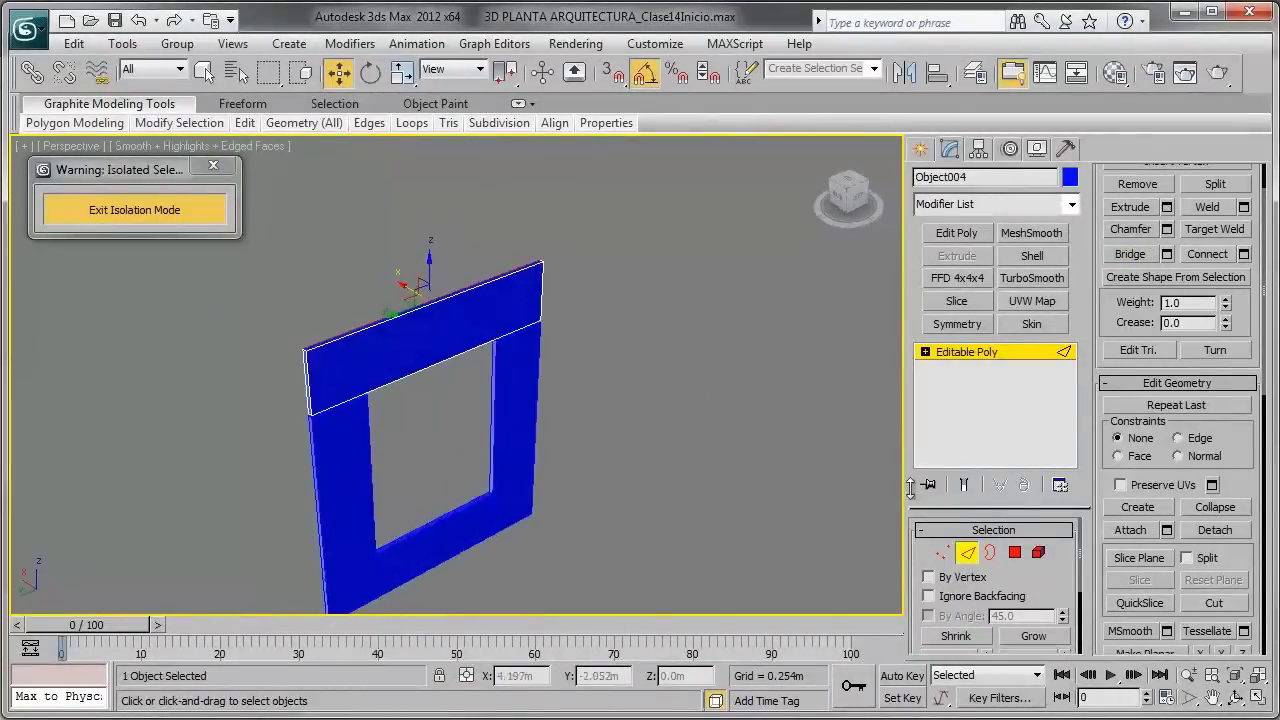
Step: Exit Edge mode, reframe the whole door frame, and switch to the oven photo
click(967, 552)
middle_drag(577, 423, 577, 309)
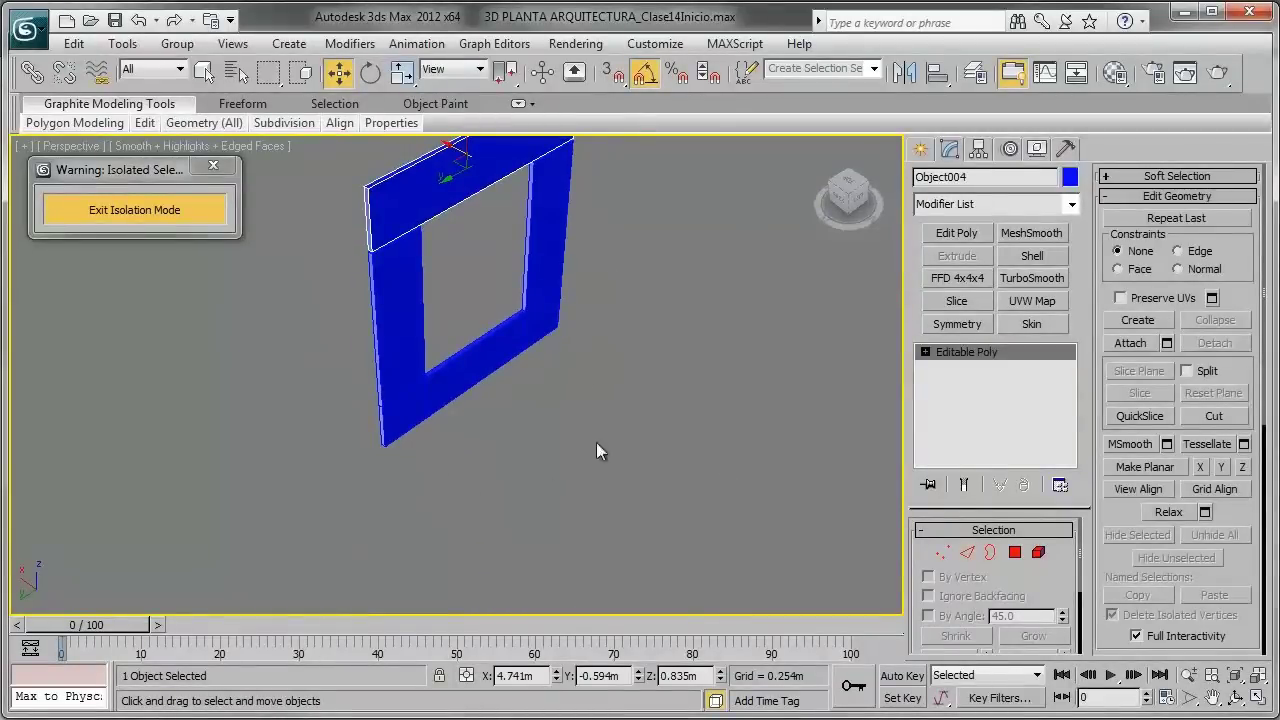
mouse_move(379, 261)
alt+middle_down()
mouse_move(434, 323)
mouse_move(624, 305)
mouse_move(474, 289)
alt+middle_up()
scroll(436, 335, up, 2)
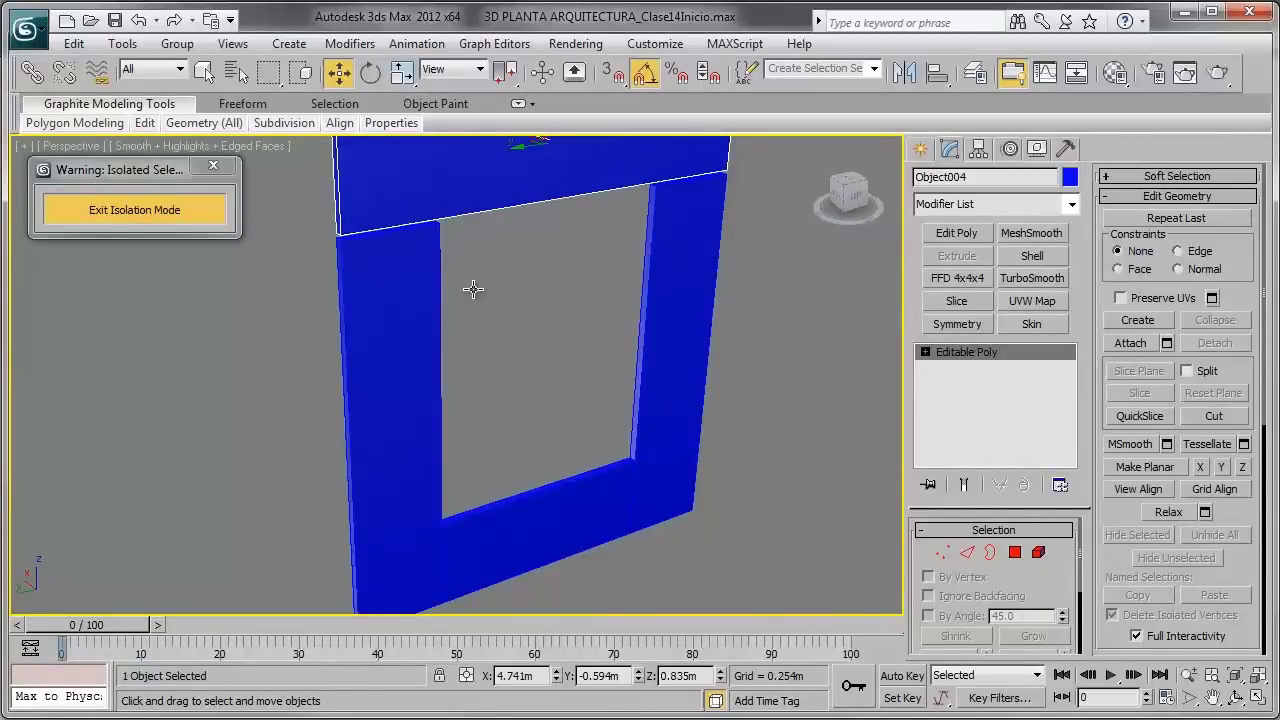
mouse_move(573, 341)
alt+middle_down()
mouse_move(520, 326)
mouse_move(491, 380)
mouse_move(517, 403)
mouse_move(573, 396)
alt+middle_up()
scroll(571, 396, down, 2)
scroll(563, 377, down, 2)
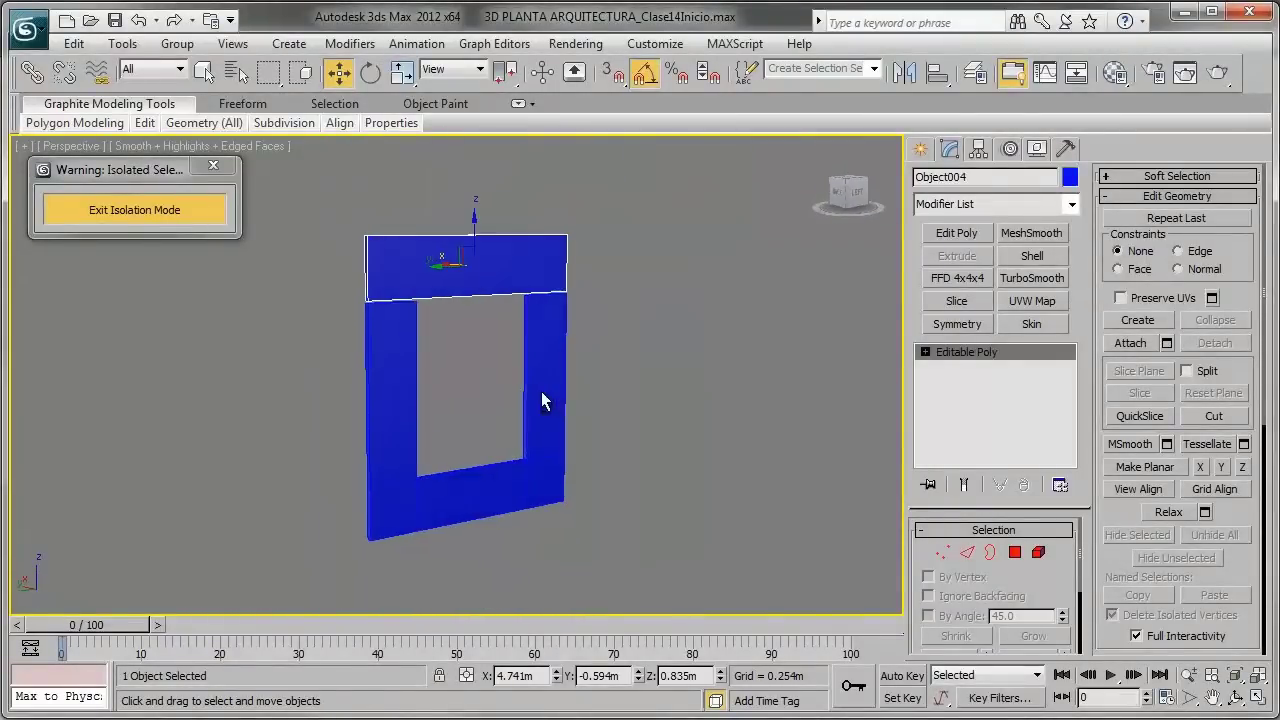
key(alt+Tab)
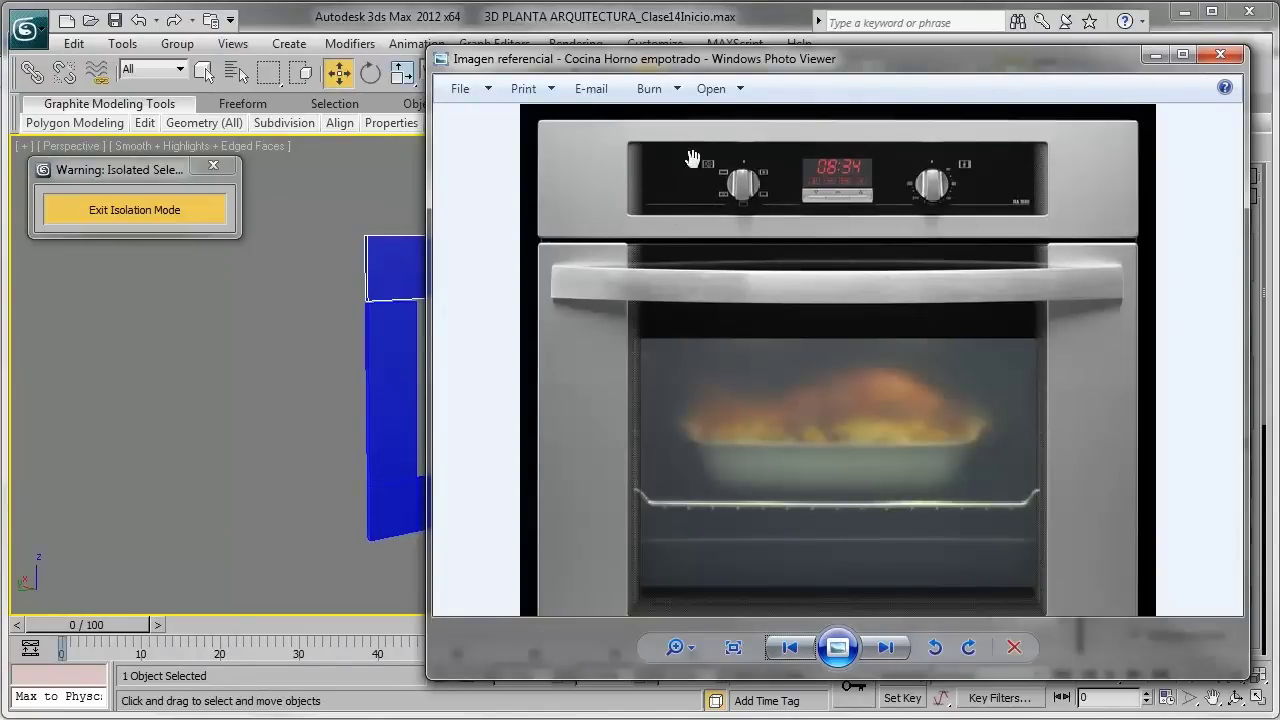
Step: Minimize the oven reference photo to return to the 3ds Max door frame
click(1155, 57)
scroll(657, 304, up, 1)
scroll(650, 304, up, 2)
Step: Select the top rail's two long horizontal edges in wireframe, then bring back the oven reference photo
mouse_move(643, 304)
alt+middle_down()
mouse_move(585, 299)
mouse_move(662, 356)
alt+middle_up()
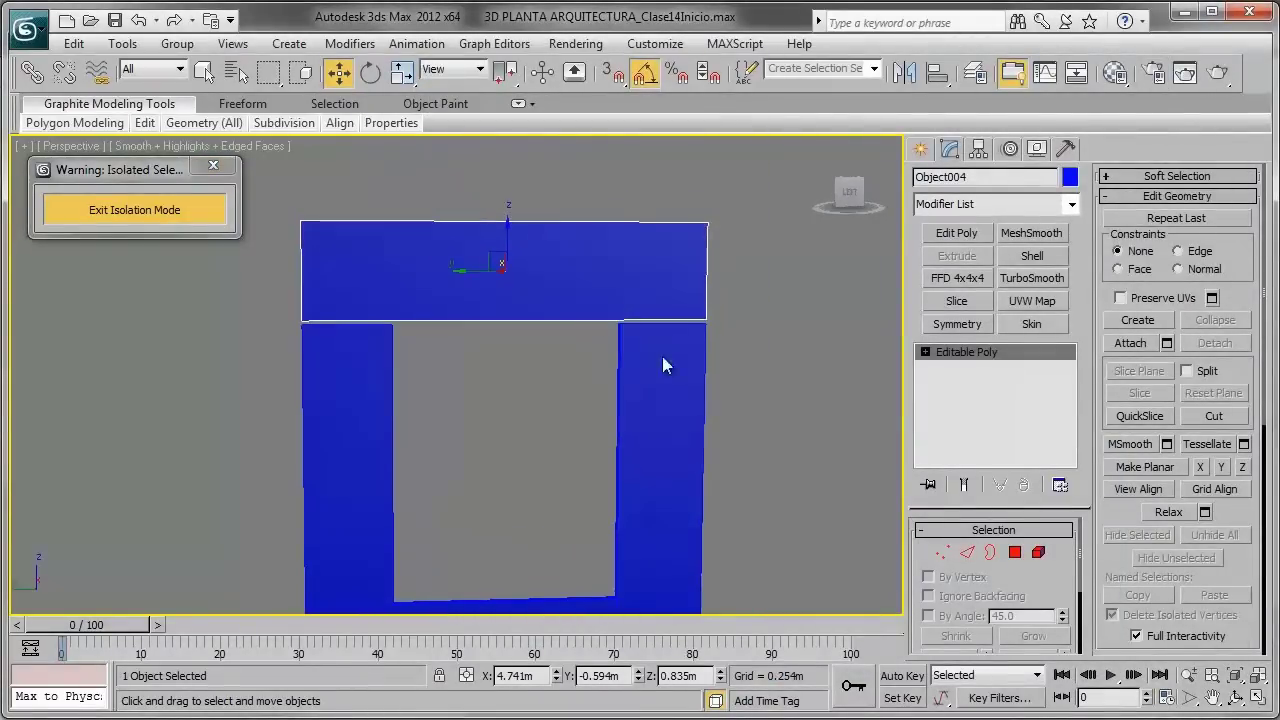
click(967, 554)
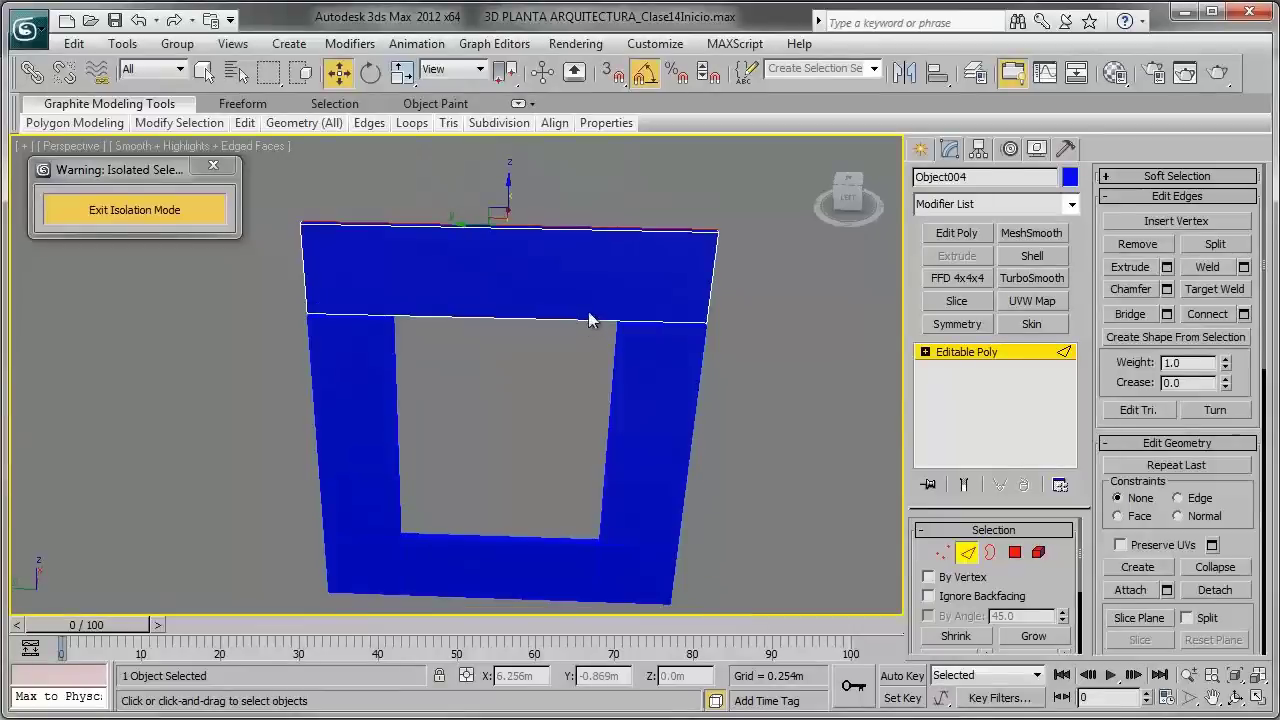
drag(580, 168, 502, 408)
key(F3)
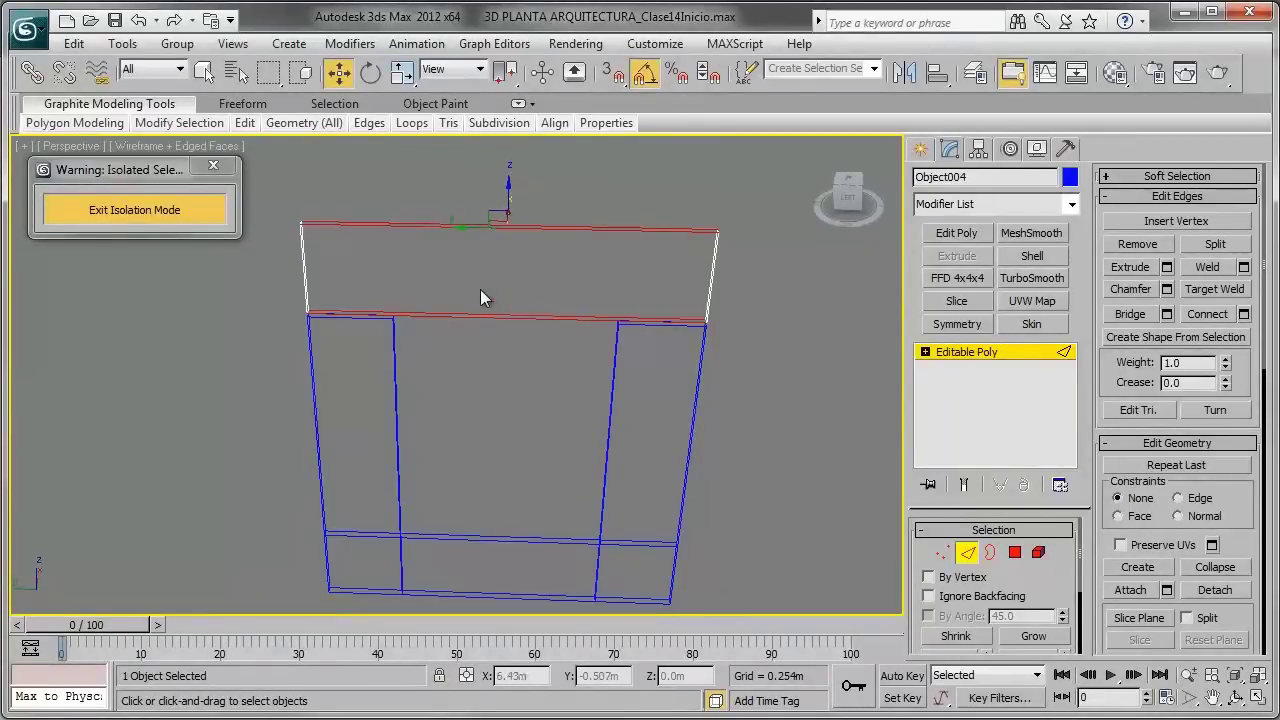
alt+middle_drag(481, 291, 601, 266)
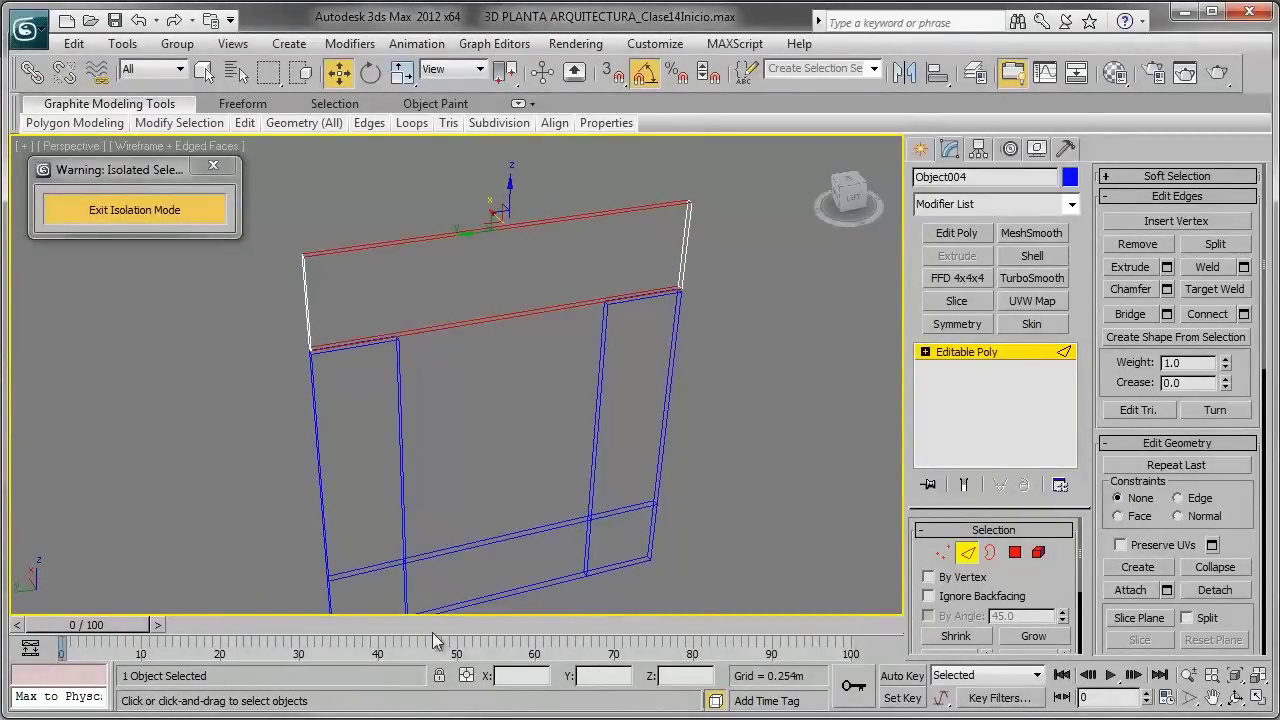
click(600, 600)
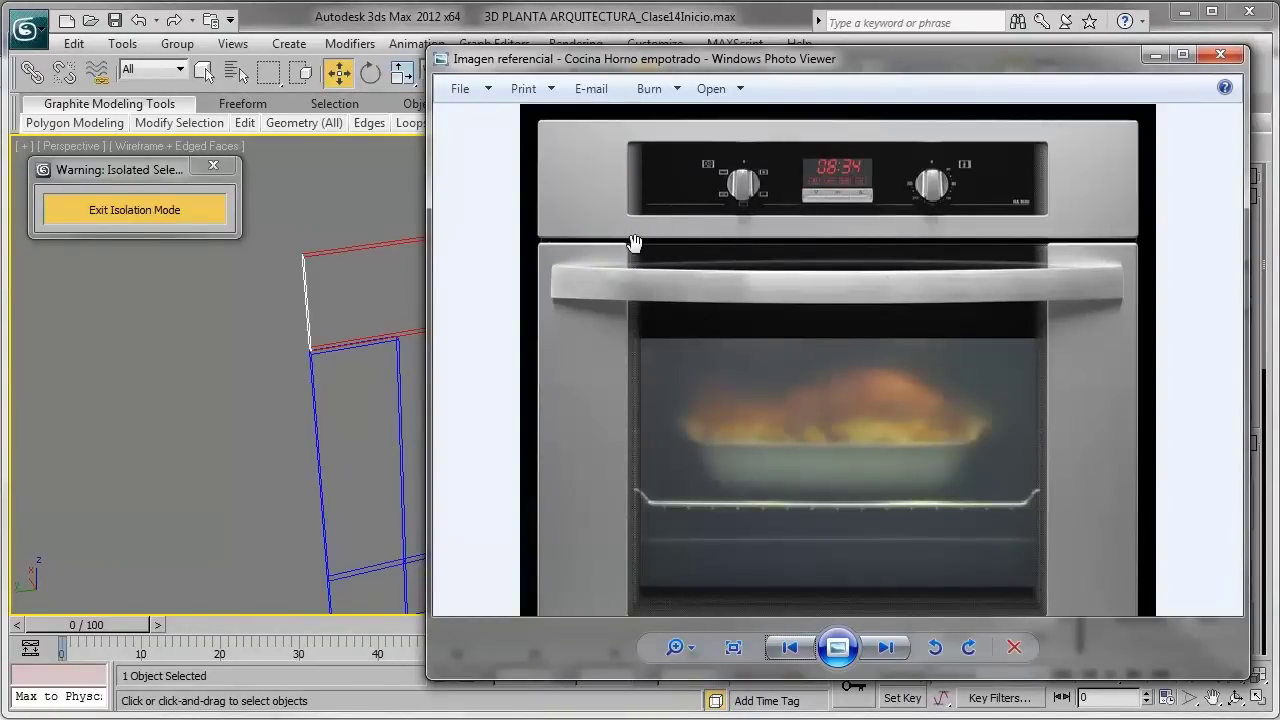
Step: Zoom and pan the oven photo to study the door handle up close
scroll(634, 246, up, 2)
drag(634, 246, 689, 346)
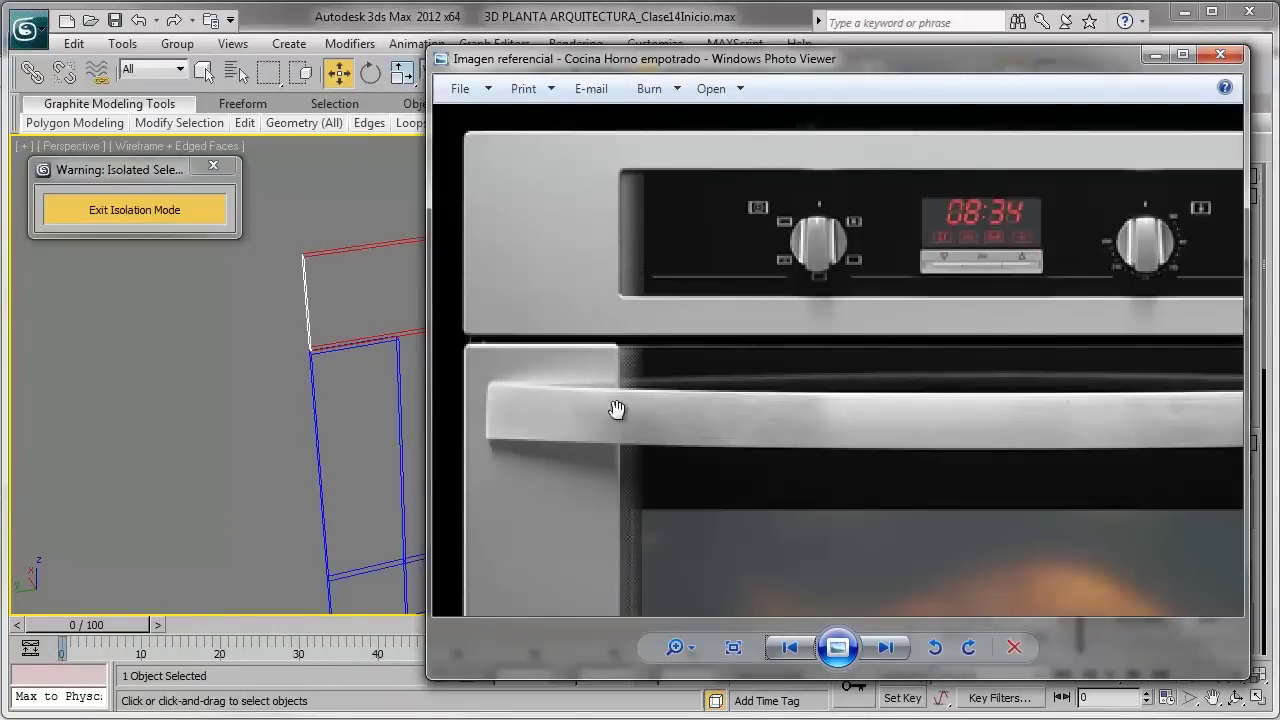
Step: Back in the model, connect the top rail's two long edges with a new edge, in shaded view
click(1155, 56)
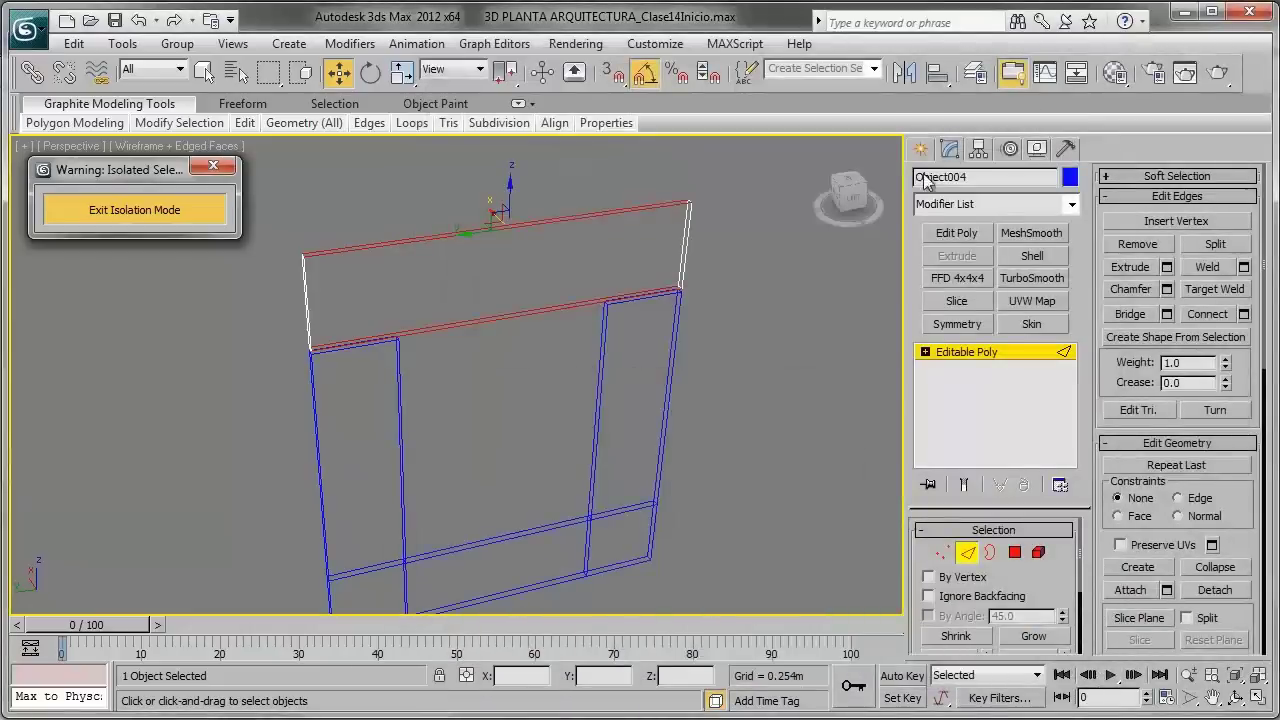
alt+middle_drag(603, 277, 559, 290)
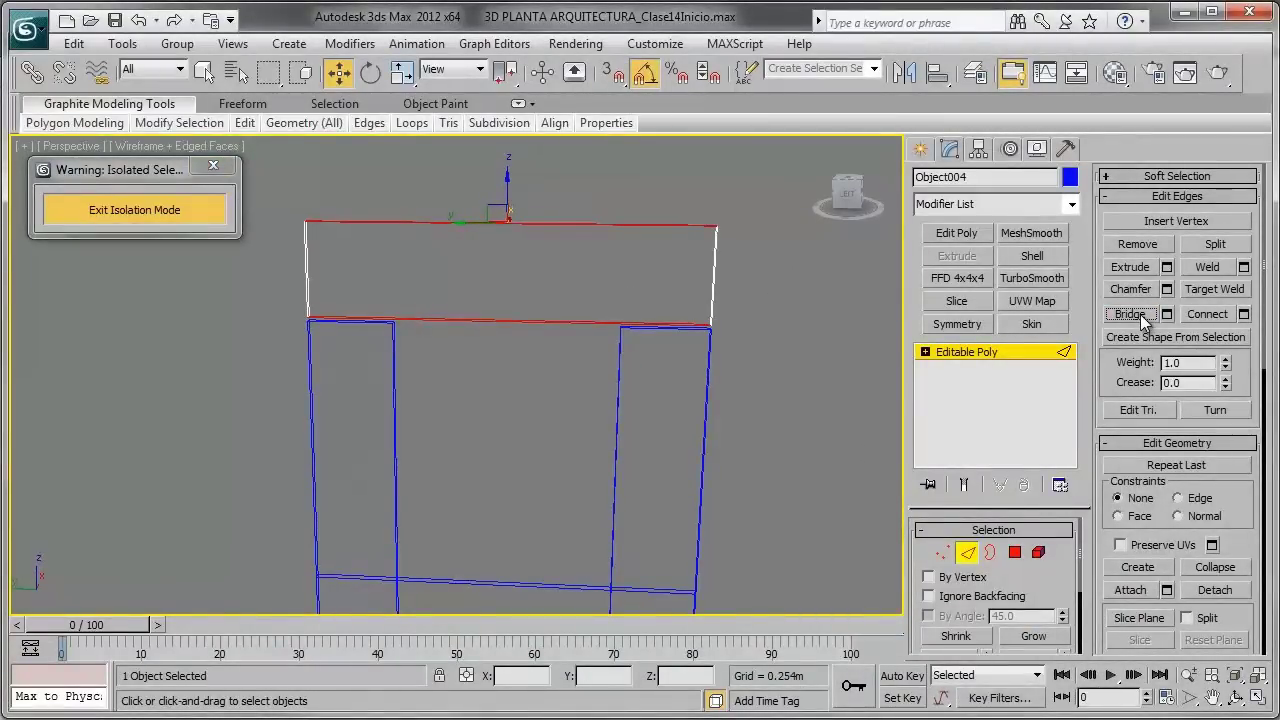
alt+middle_drag(599, 257, 594, 261)
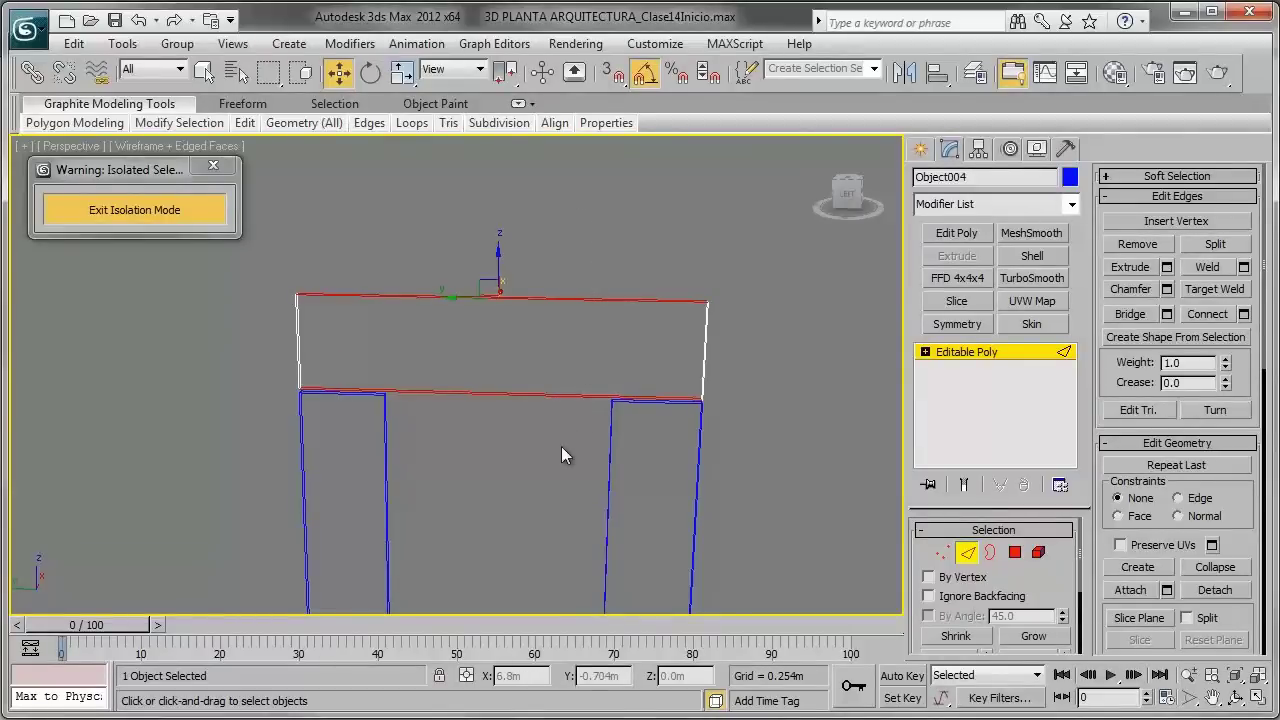
alt+middle_drag(561, 455, 563, 392)
click(1208, 315)
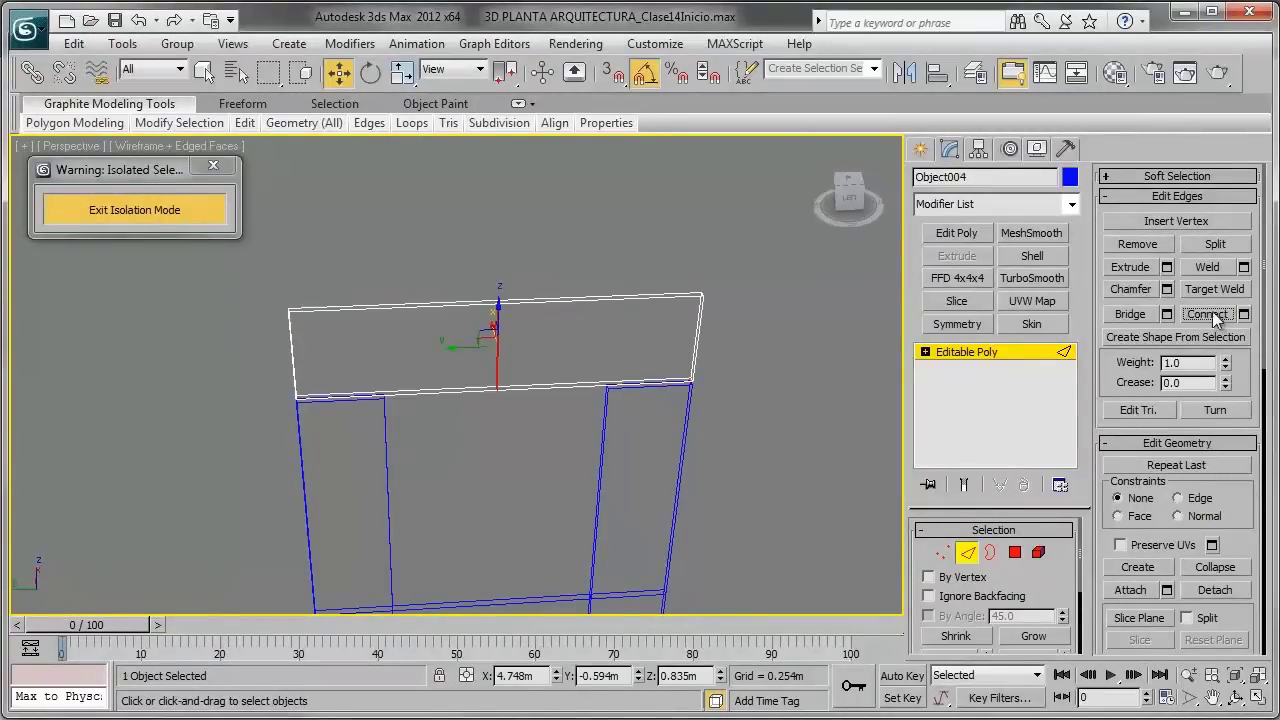
key(F3)
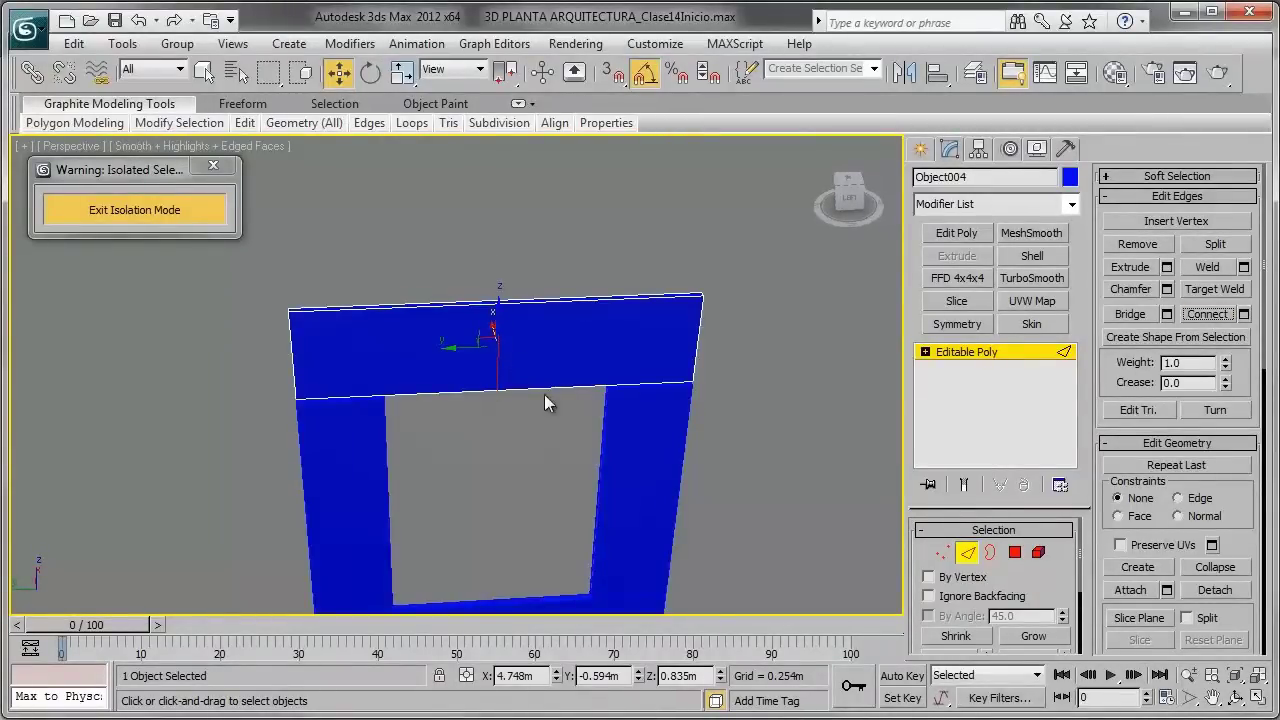
Step: Chamfer the new rail edge by 0.2m with 1 segment and confirm it
mouse_move(545, 395)
alt+middle_down()
mouse_move(500, 363)
mouse_move(517, 377)
mouse_move(523, 360)
alt+middle_up()
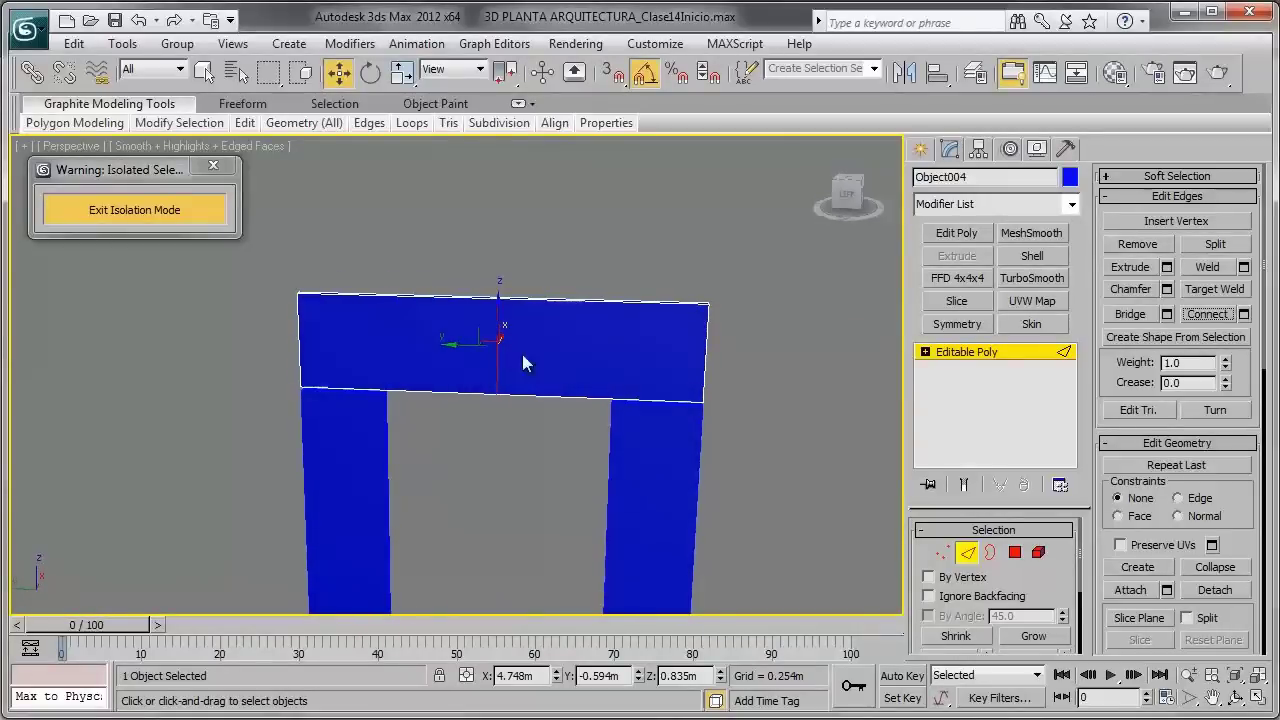
click(1166, 289)
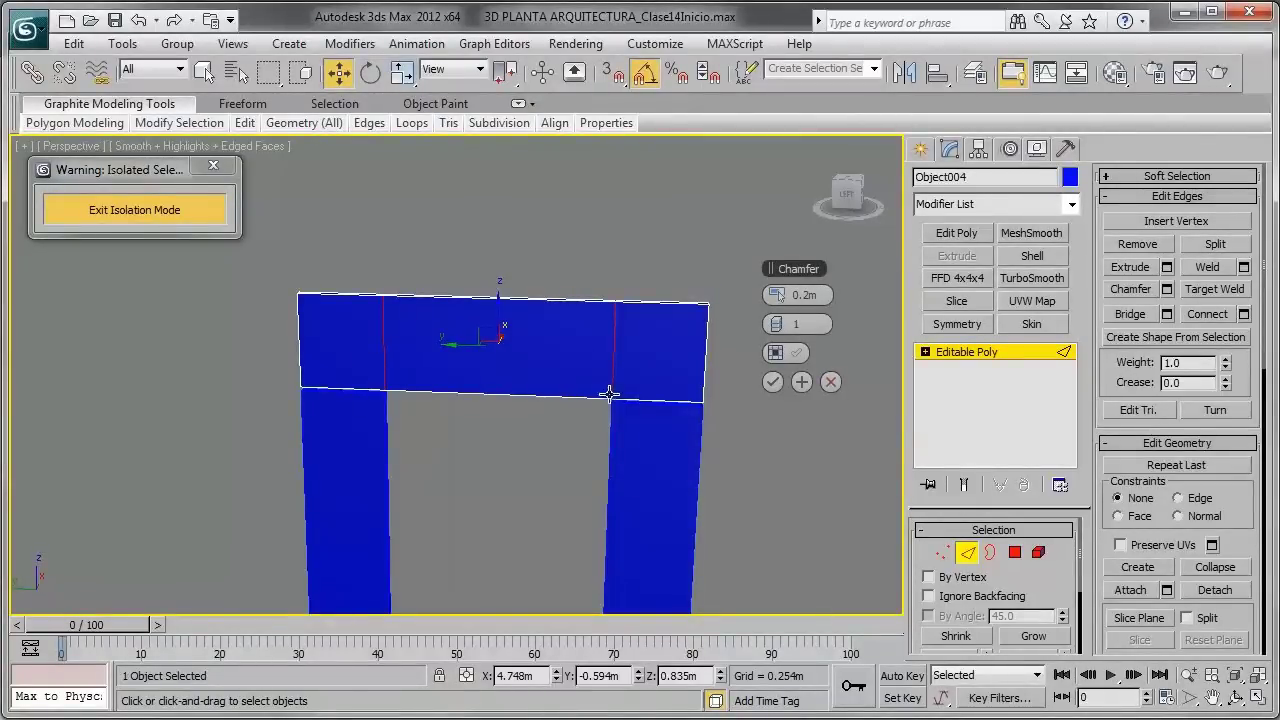
mouse_move(609, 394)
middle_down()
mouse_move(563, 329)
mouse_move(586, 349)
middle_up()
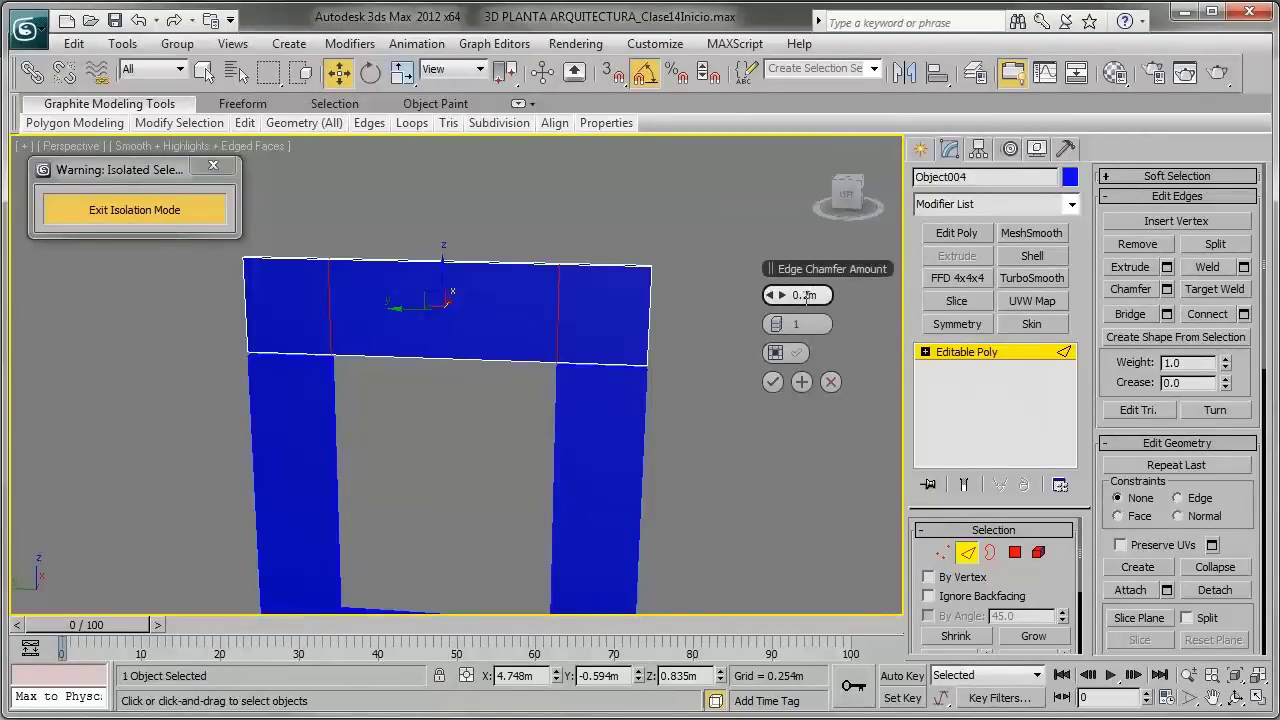
middle_drag(646, 381, 603, 357)
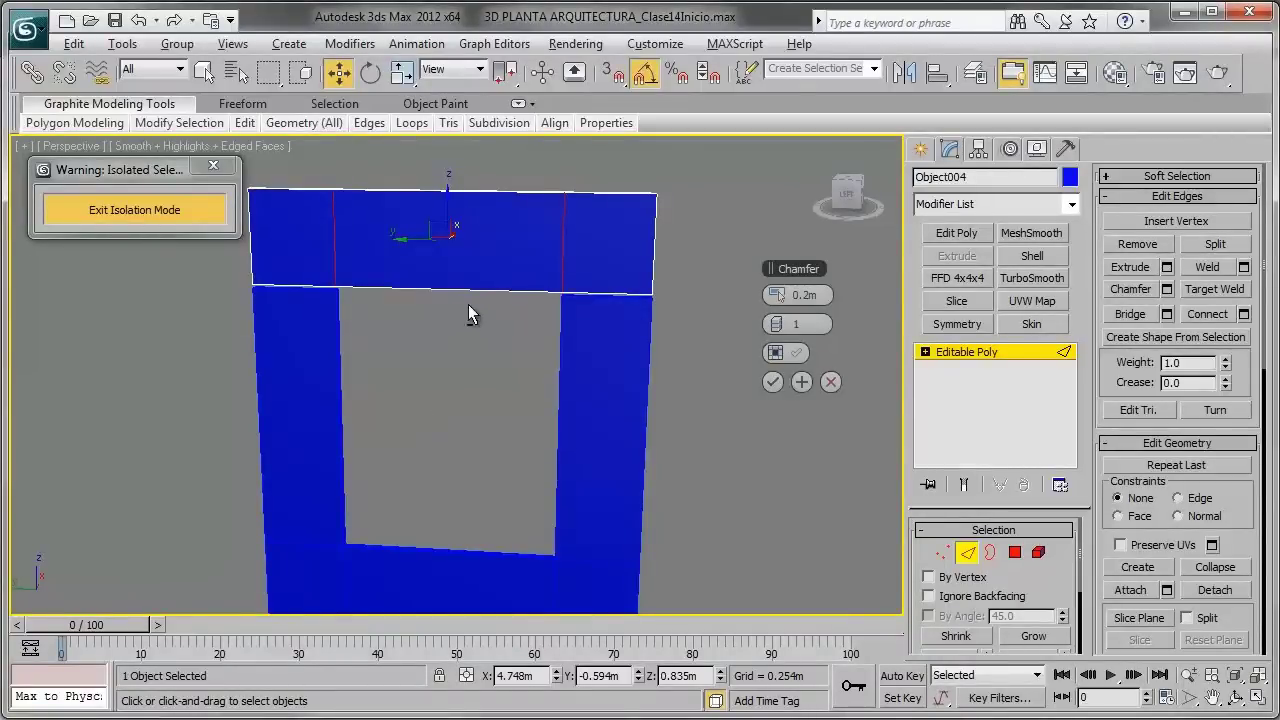
alt+middle_drag(468, 305, 534, 328)
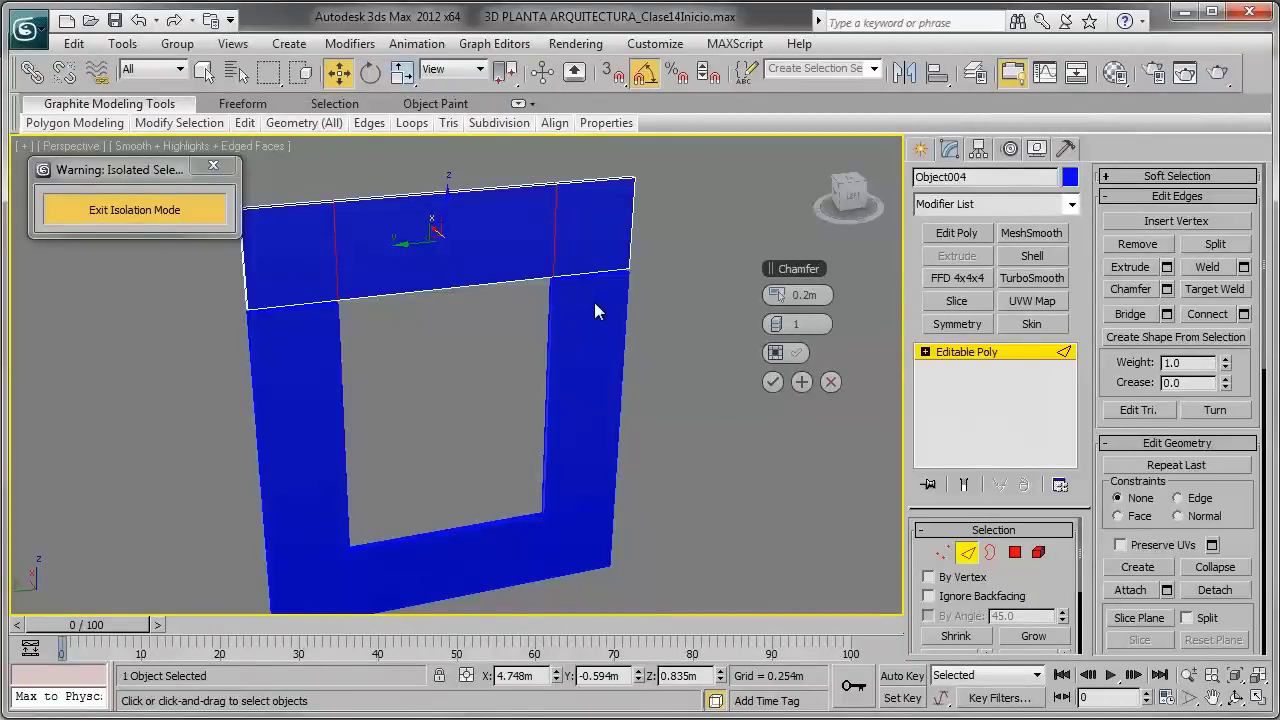
mouse_move(592, 310)
middle_down()
mouse_move(671, 373)
mouse_move(625, 345)
middle_up()
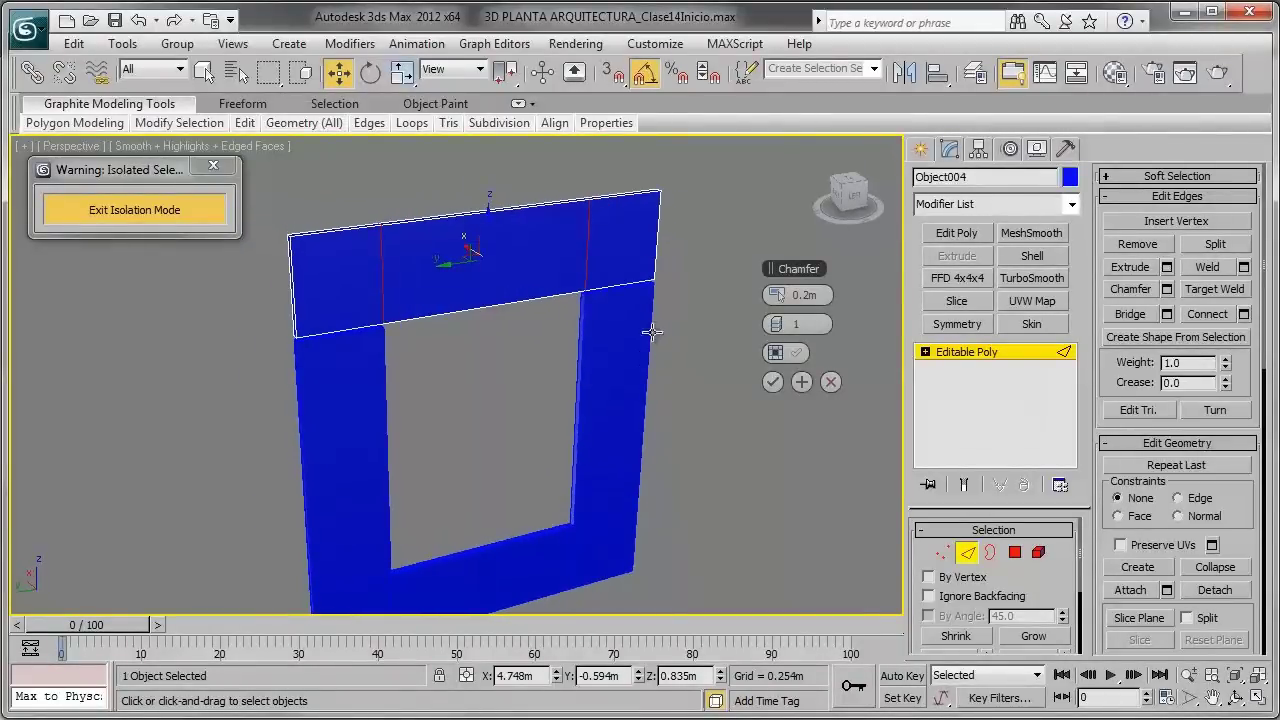
click(774, 388)
mouse_move(679, 337)
alt+middle_down()
mouse_move(592, 284)
mouse_move(603, 266)
mouse_move(705, 324)
alt+middle_up()
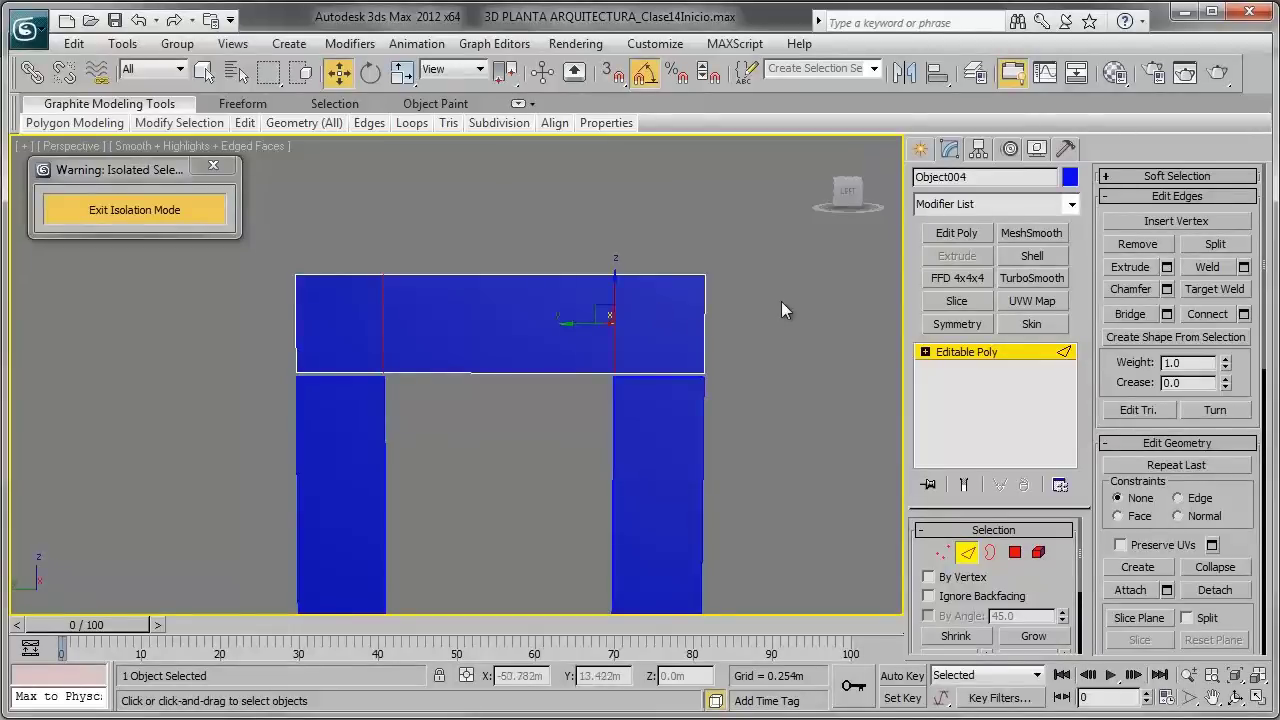
Step: Box-select the top rail's vertical edges and connect them with a new horizontal edge
drag(814, 303, 206, 338)
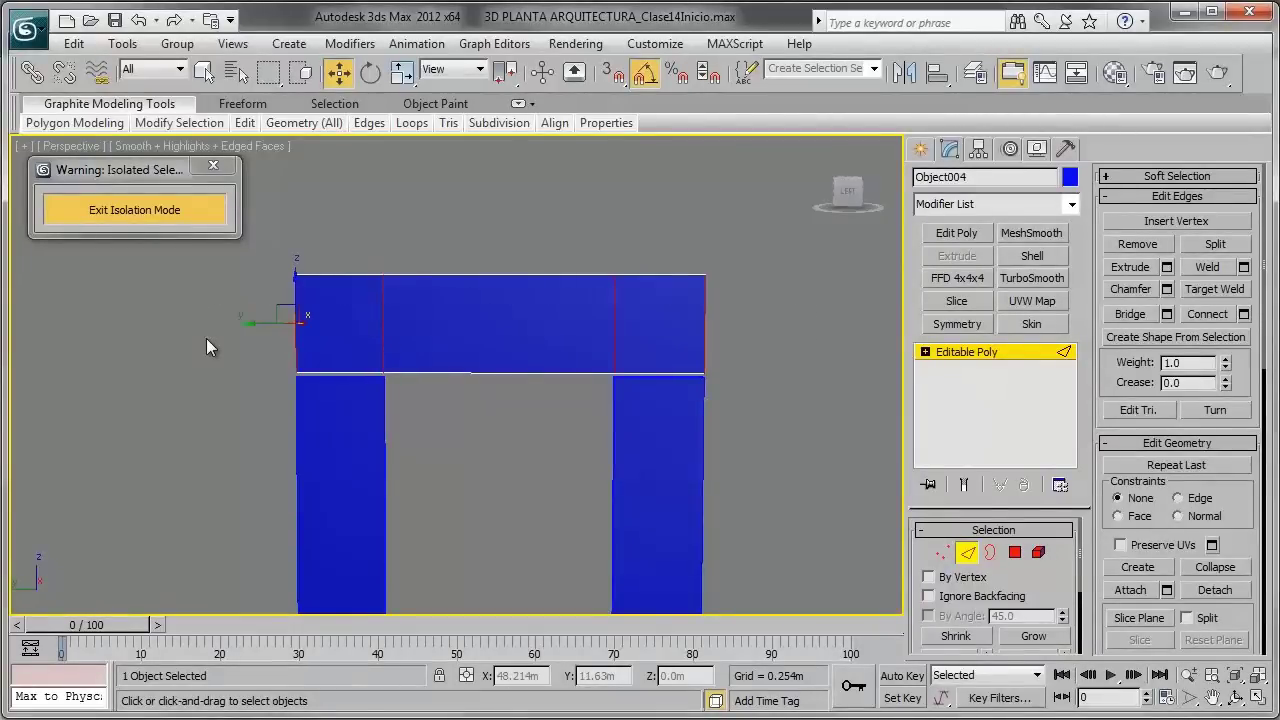
click(1200, 313)
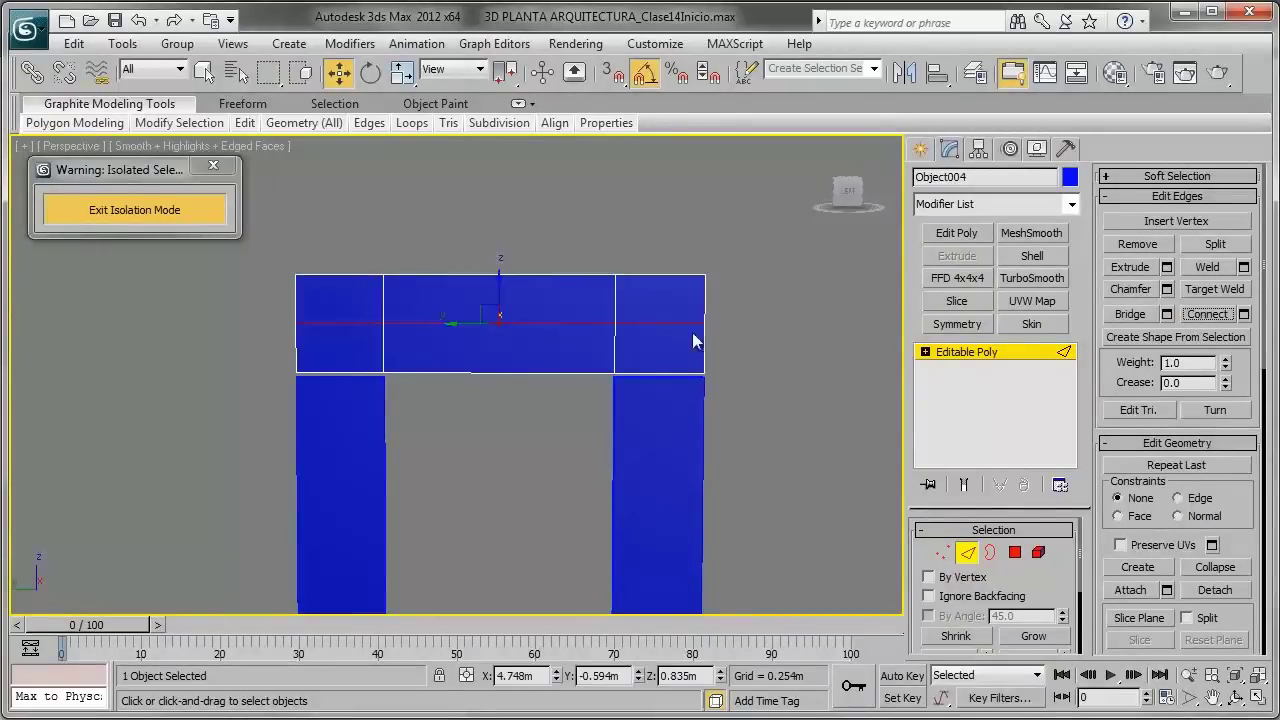
click(1166, 289)
alt+middle_drag(503, 326, 460, 320)
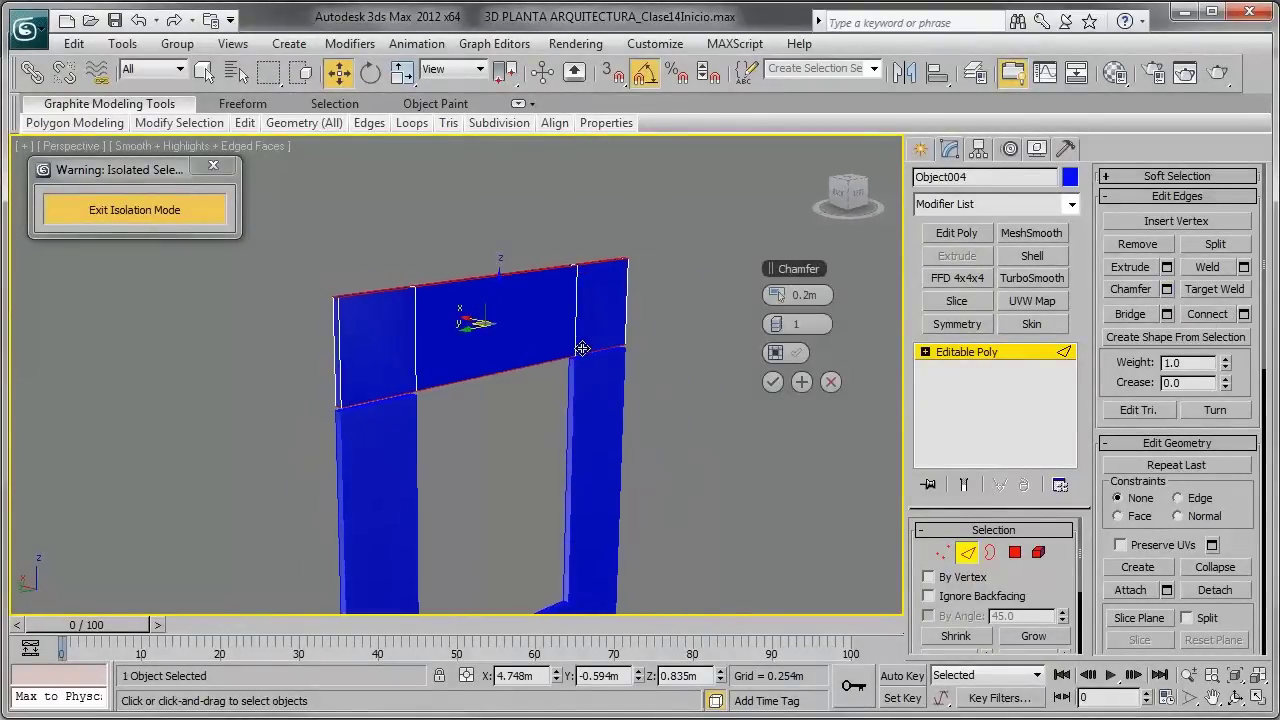
Step: Set the chamfer amount on the new edge to 0.04m and confirm it
mouse_move(793, 297)
mouse_down()
mouse_move(733, 290)
mouse_move(813, 300)
mouse_up()
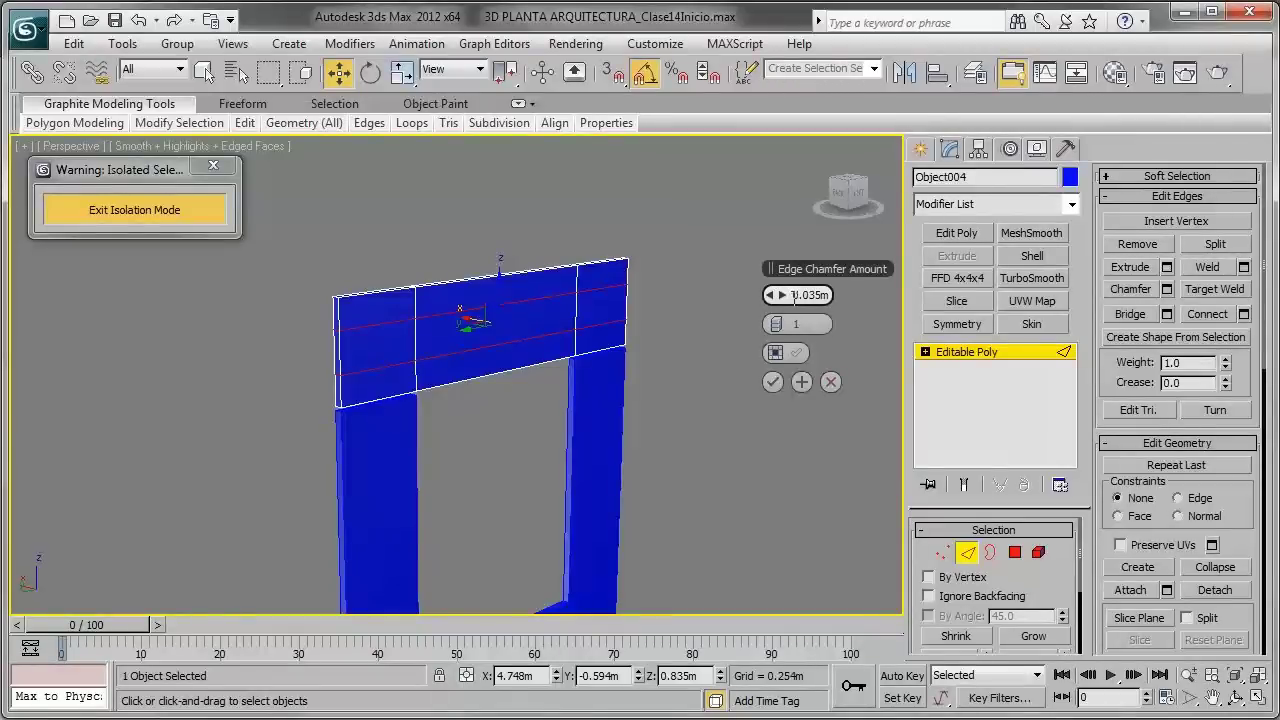
click(795, 297)
text(.04)
key(Return)
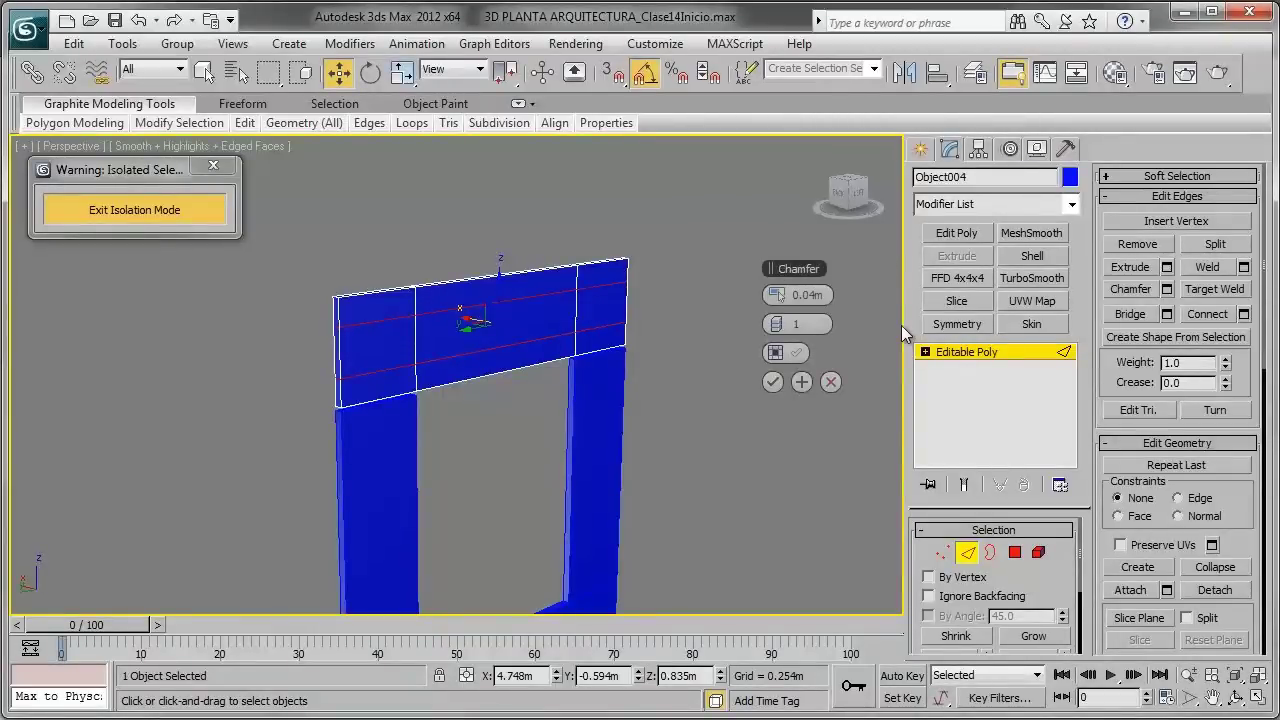
click(773, 384)
mouse_move(701, 395)
alt+middle_down()
mouse_move(451, 334)
mouse_move(558, 337)
alt+middle_up()
scroll(540, 330, up, 3)
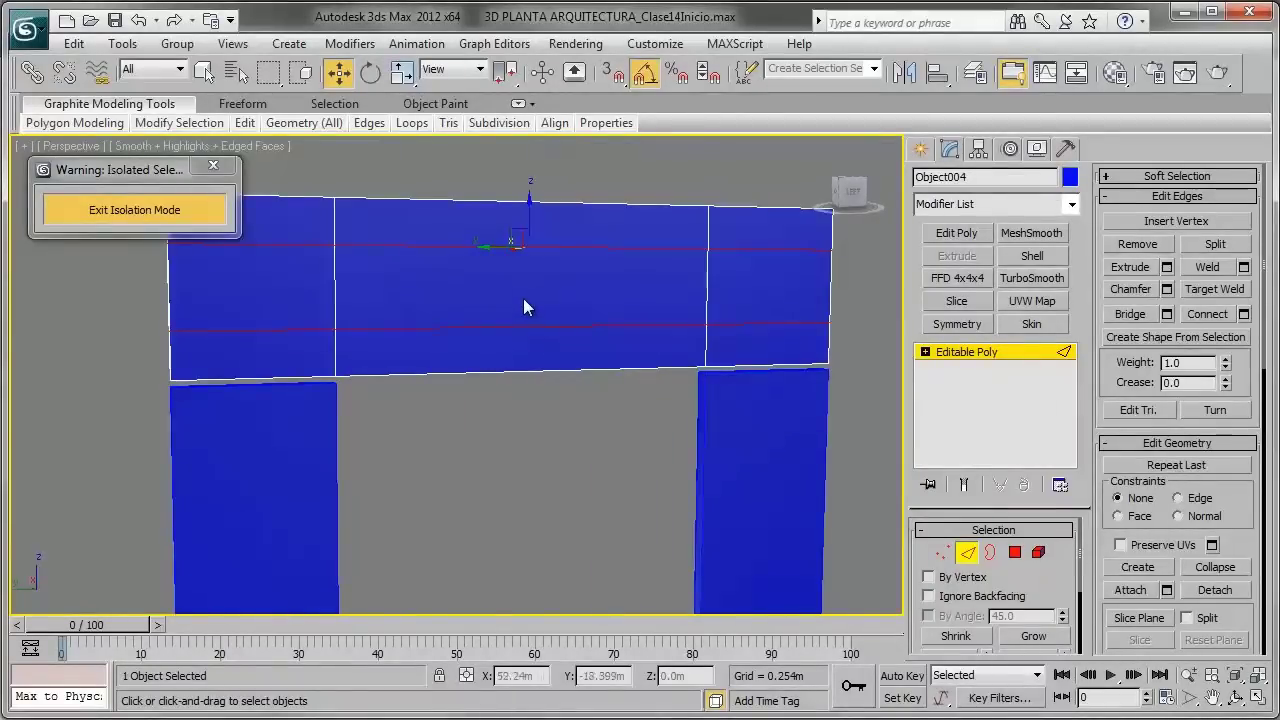
middle_drag(538, 291, 578, 346)
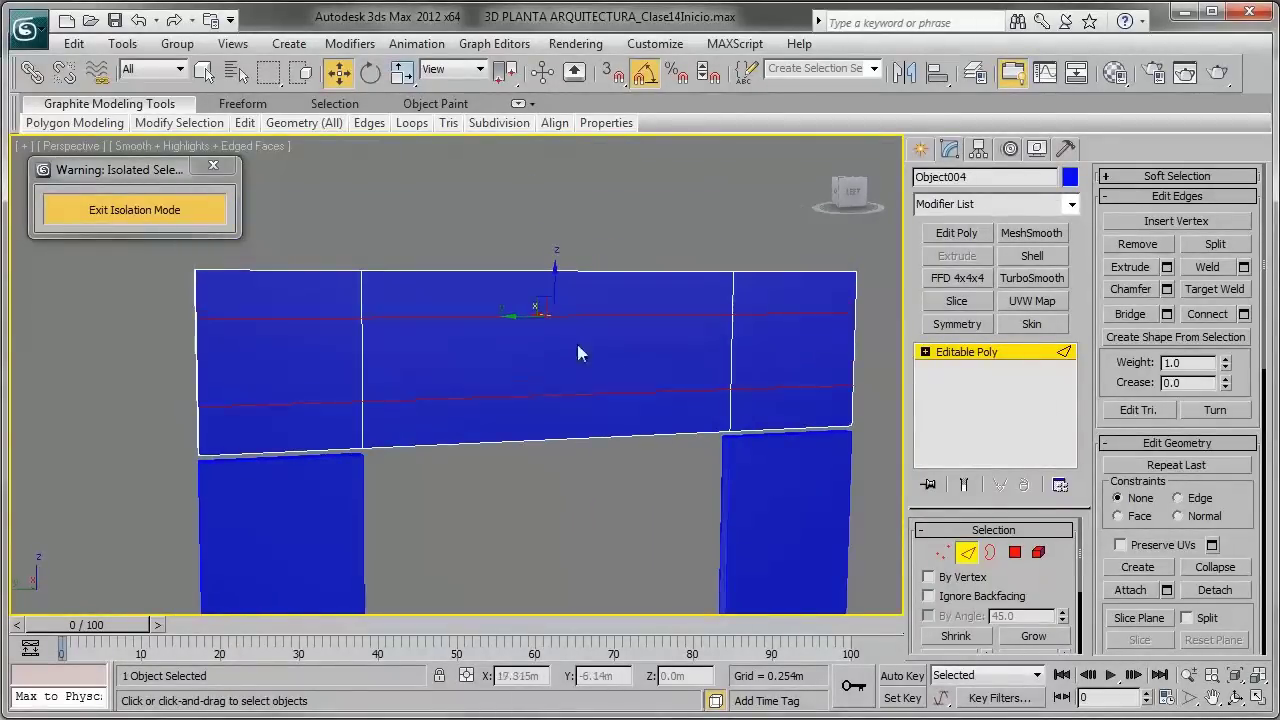
Step: In Polygon mode, select the top rail's front and back middle faces
click(1015, 553)
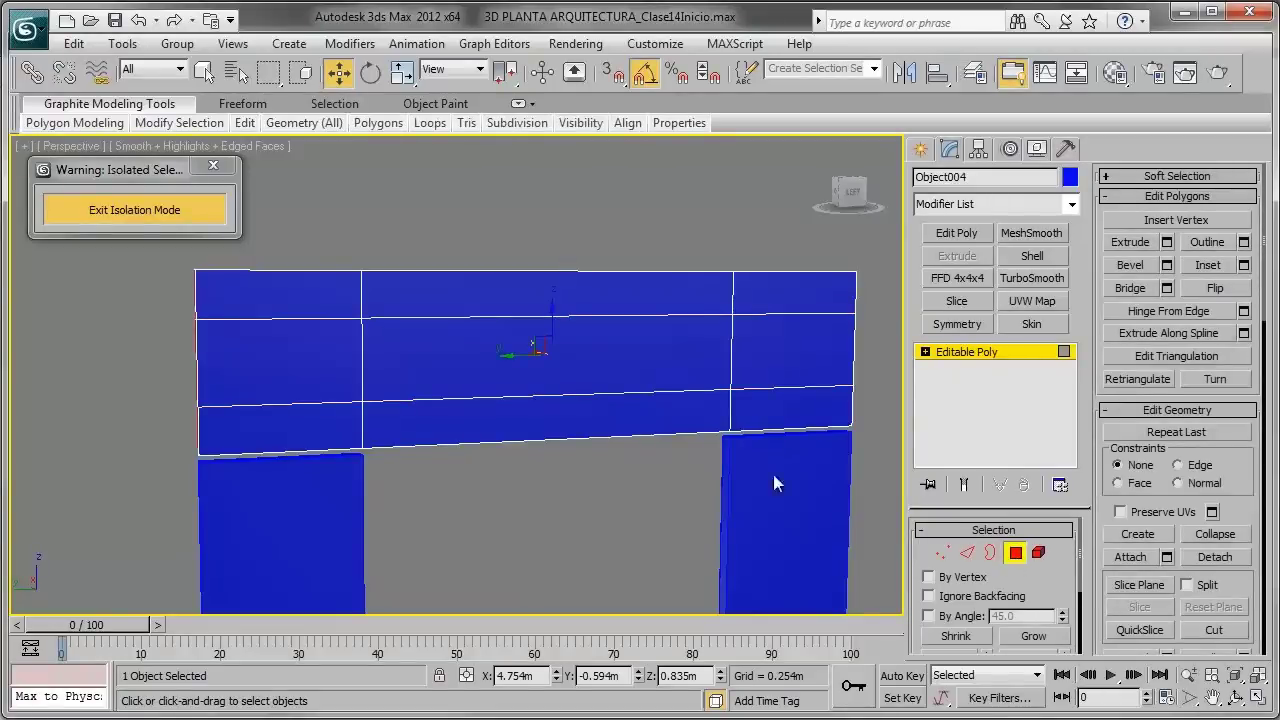
click(661, 357)
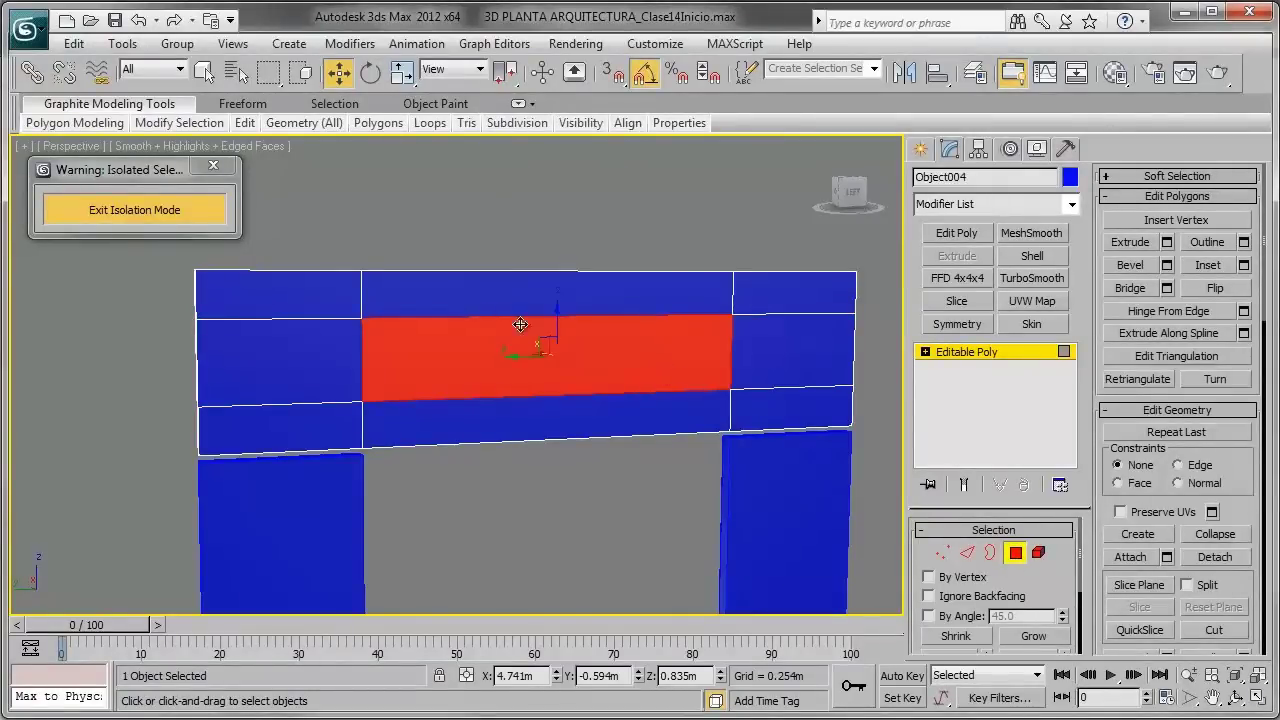
mouse_move(474, 303)
alt+middle_down()
mouse_move(517, 330)
mouse_move(696, 335)
alt+middle_up()
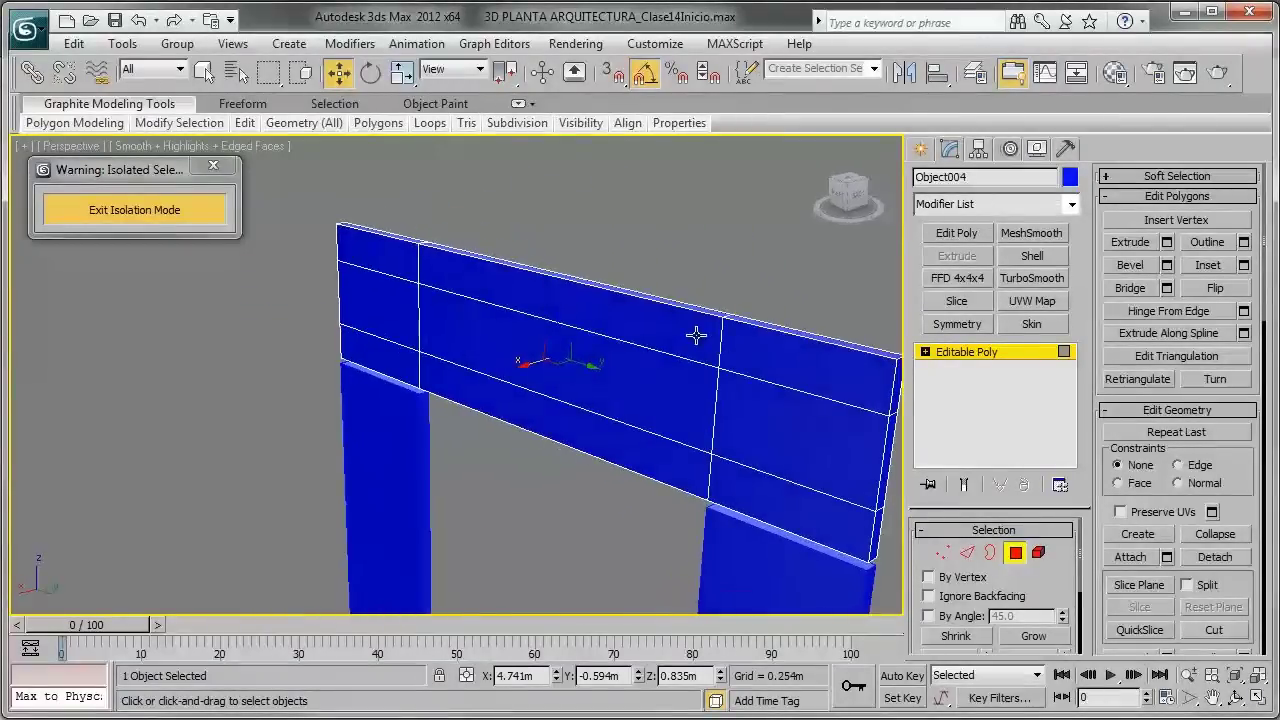
click(666, 386)
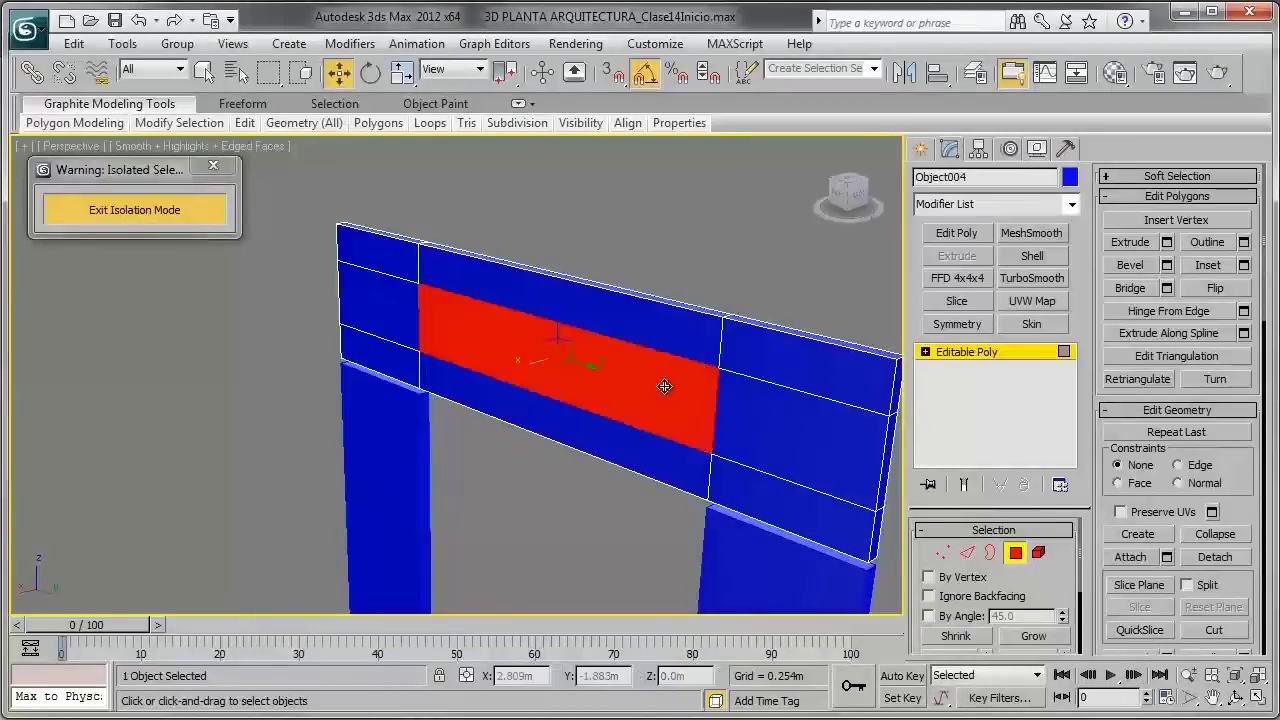
mouse_move(623, 346)
alt+middle_down()
mouse_move(574, 340)
mouse_move(785, 350)
alt+middle_up()
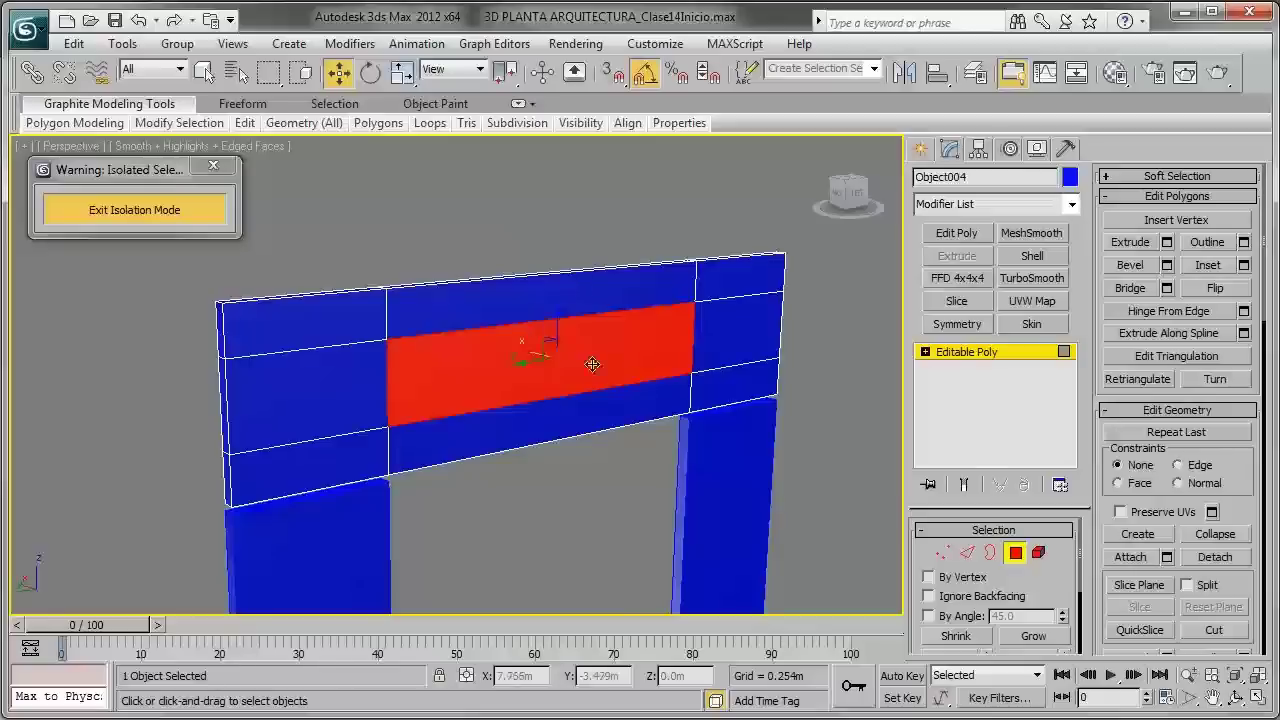
Step: Bridge the two faces into a rectangular handle opening through the lintel, then exit Polygon mode
click(1140, 292)
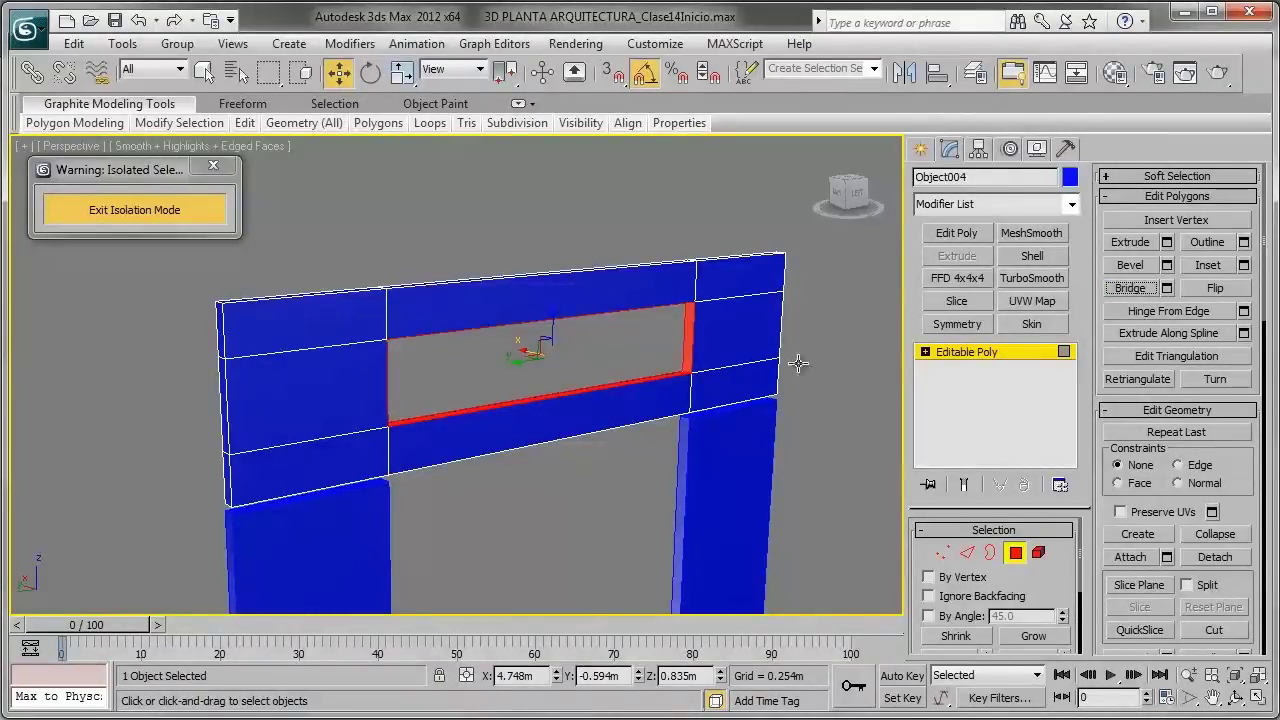
alt+middle_drag(798, 363, 541, 426)
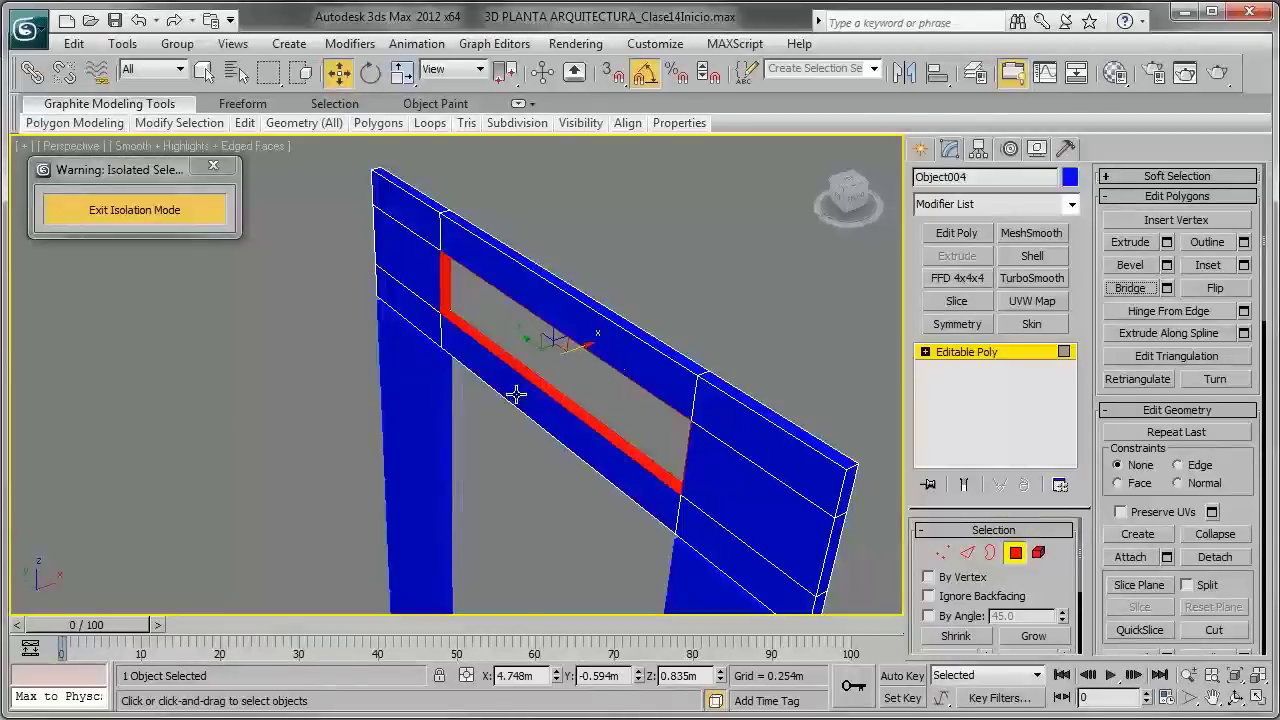
scroll(575, 380, up, 1)
scroll(575, 380, up, 3)
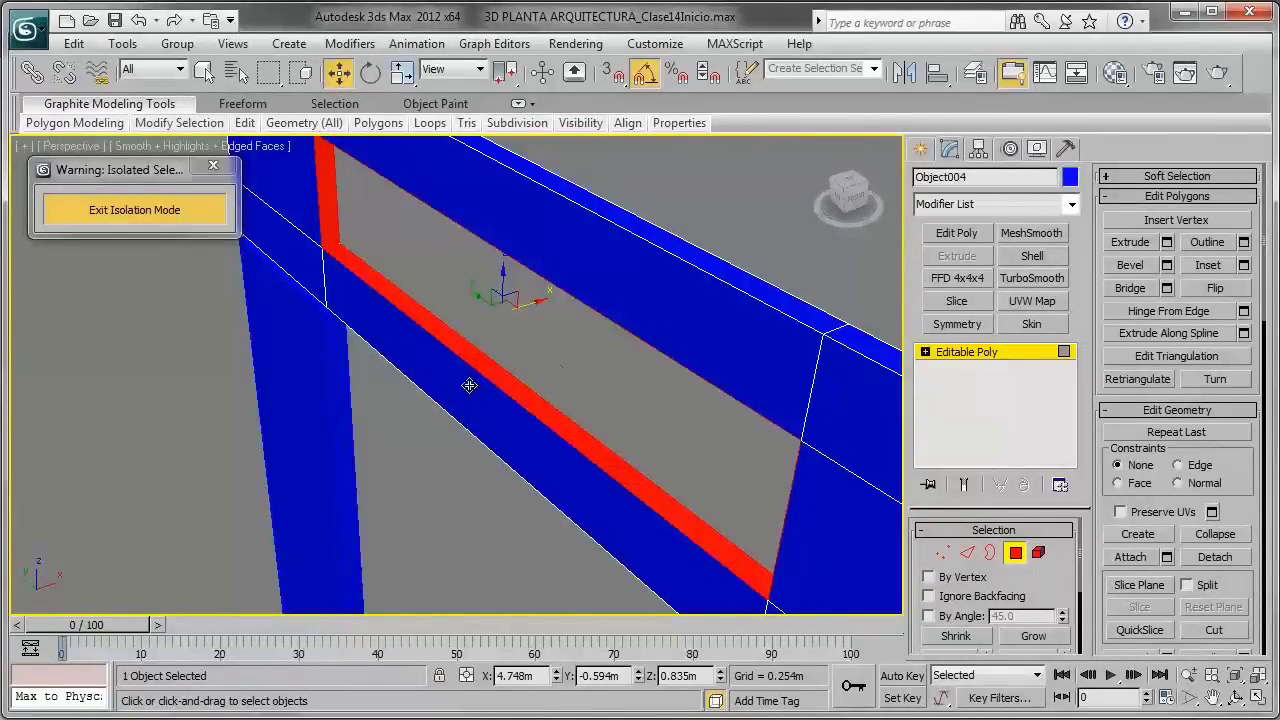
scroll(557, 352, down, 5)
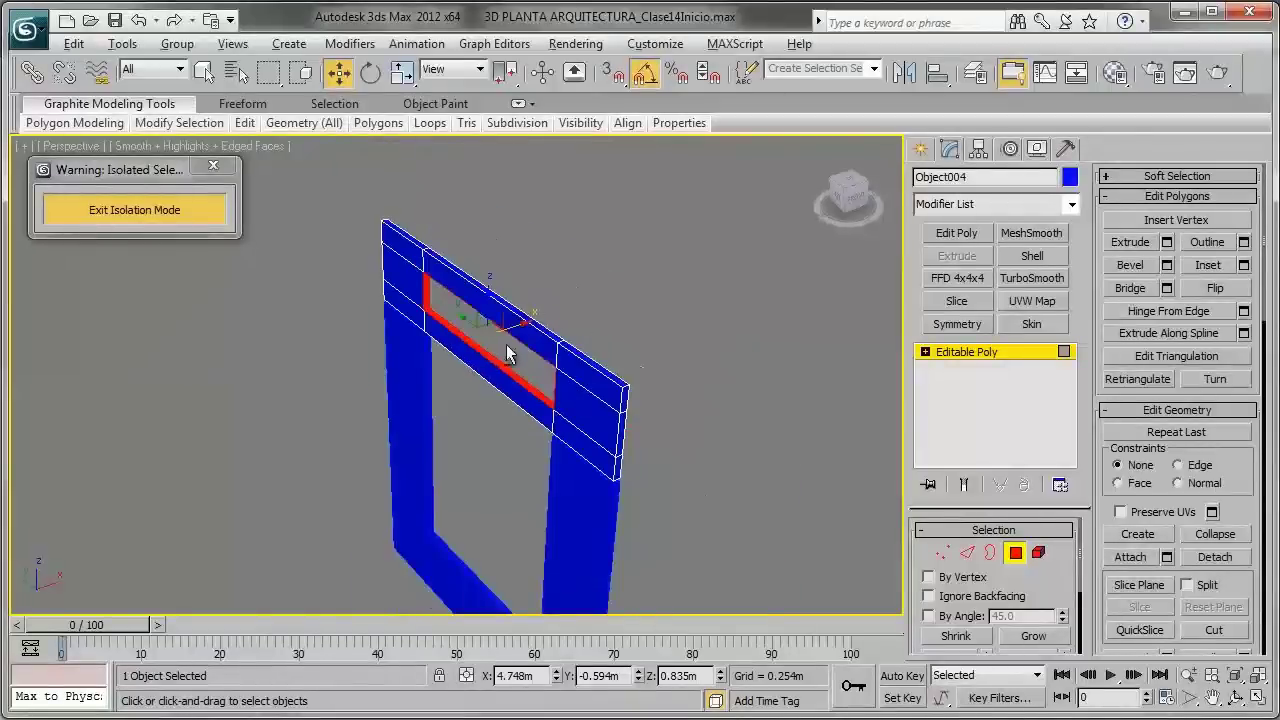
alt+middle_drag(548, 300, 660, 312)
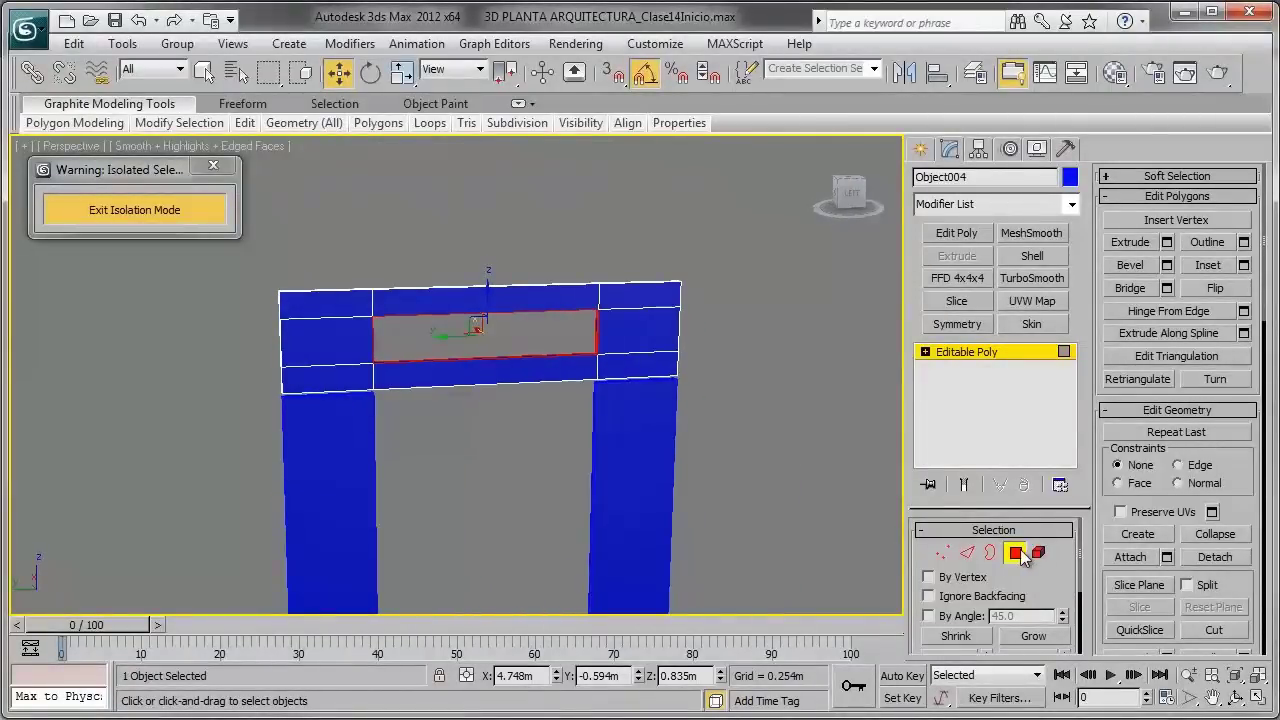
click(1017, 553)
alt+middle_drag(545, 407, 563, 358)
scroll(574, 334, up, 3)
scroll(536, 370, down, 3)
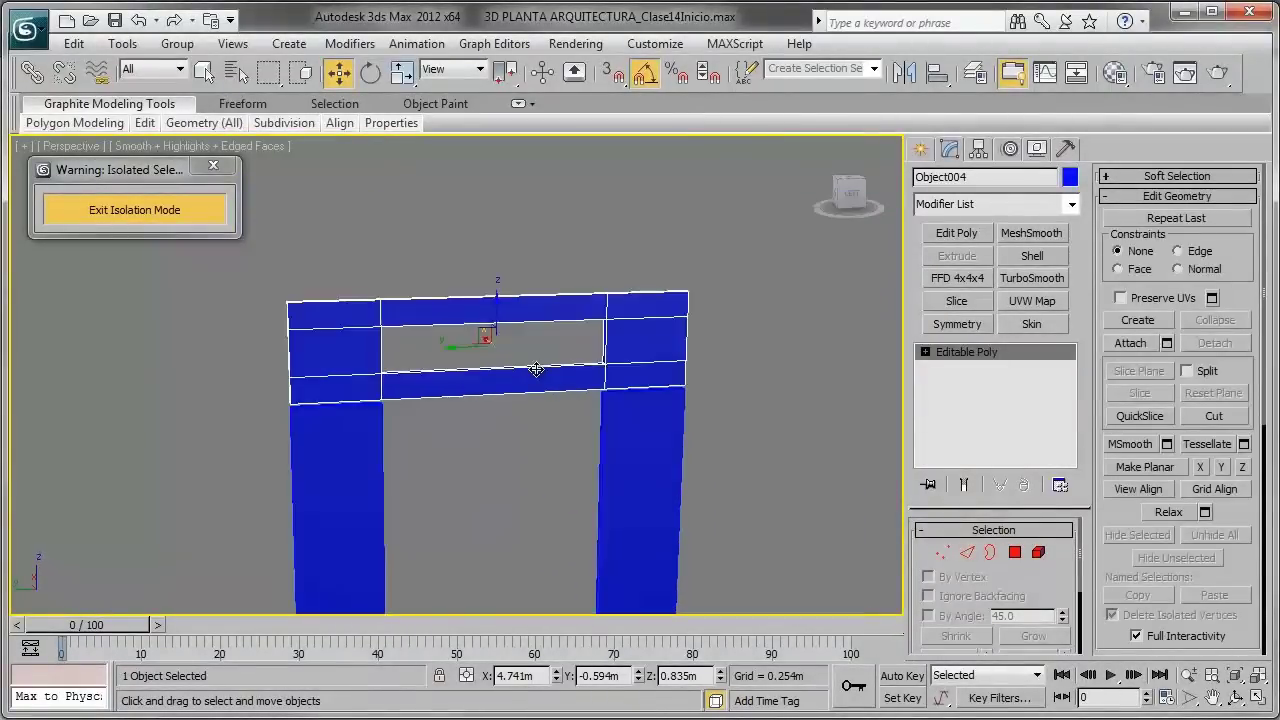
key(alt+Tab)
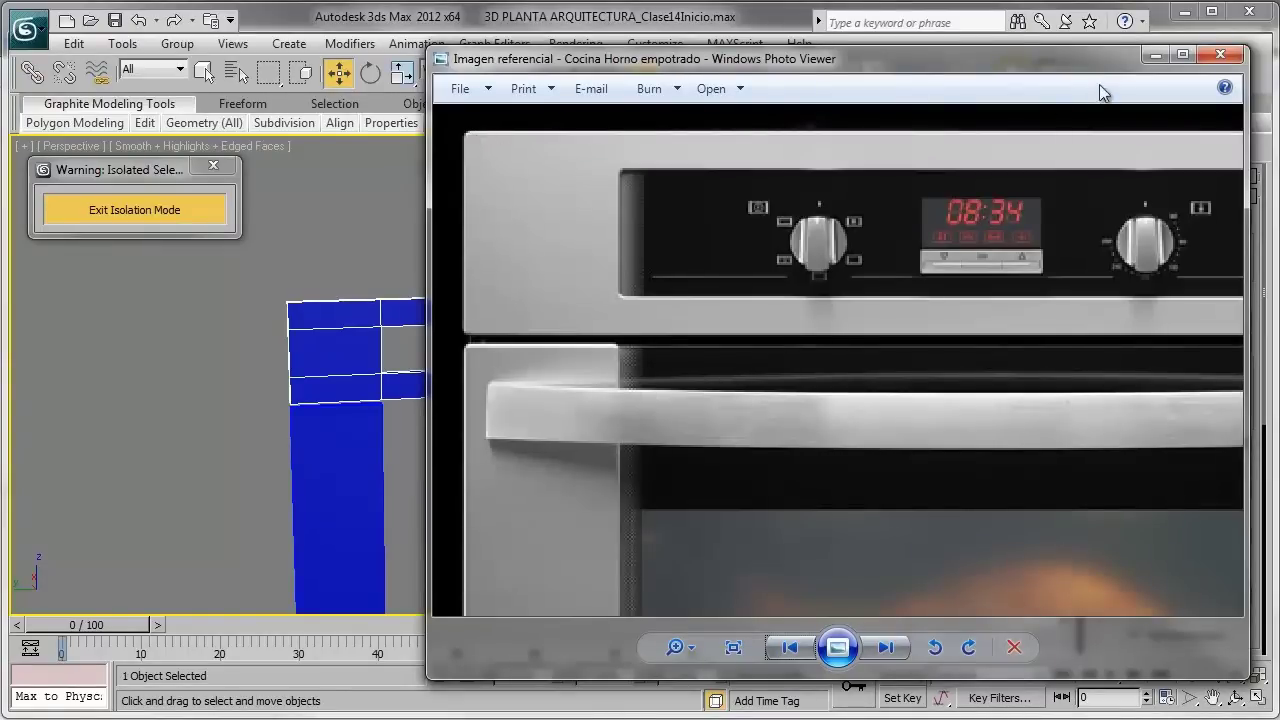
click(1154, 56)
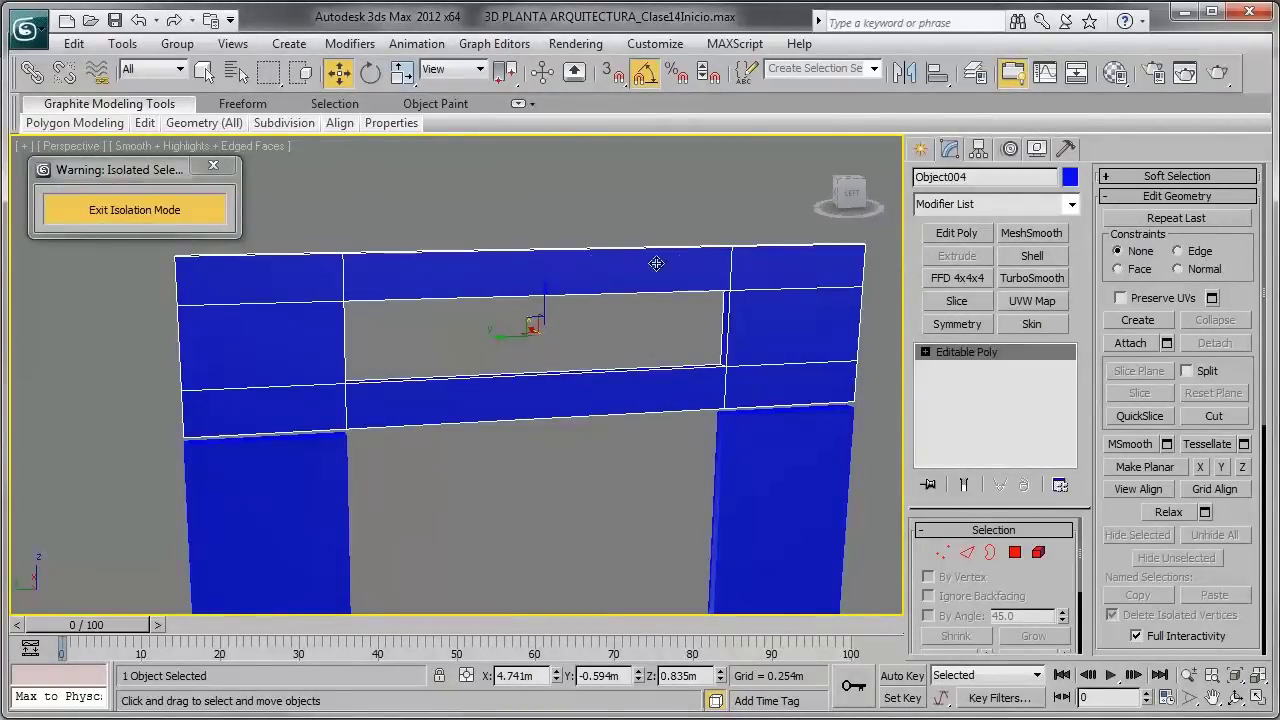
Step: Add a TurboSmooth modifier to Object004 from the Modifier List
click(950, 208)
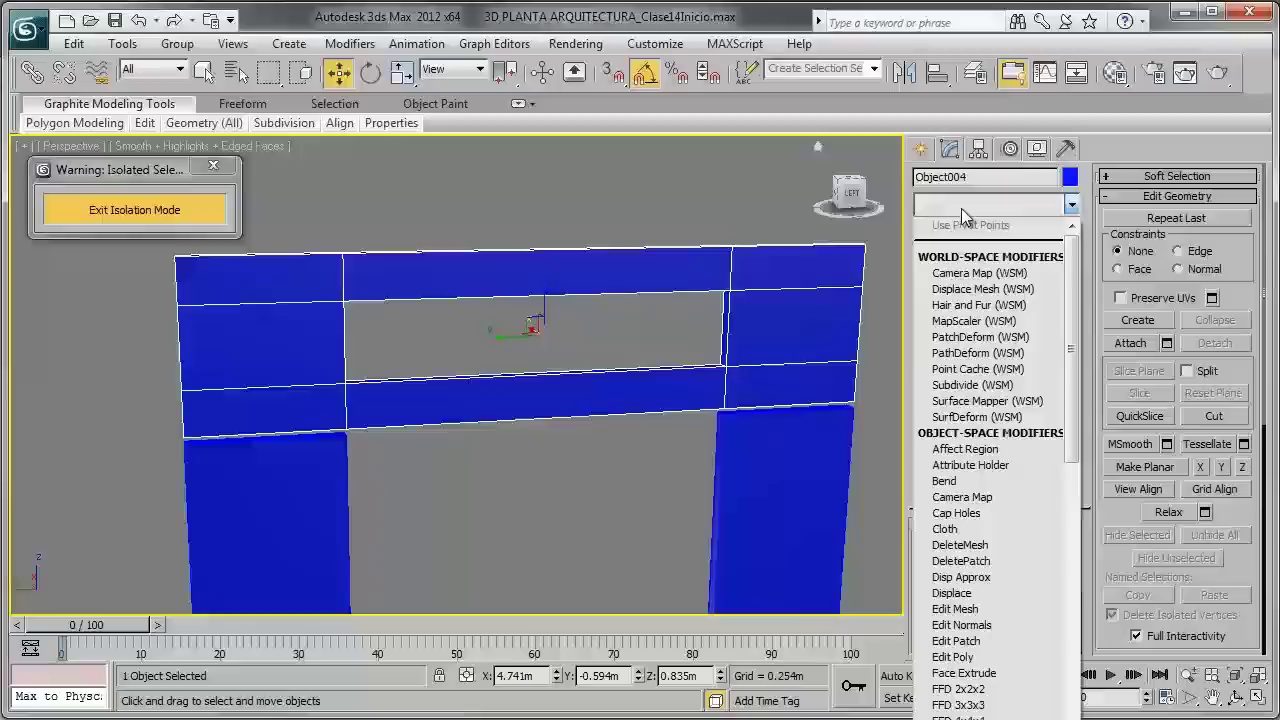
drag(1073, 320, 1076, 640)
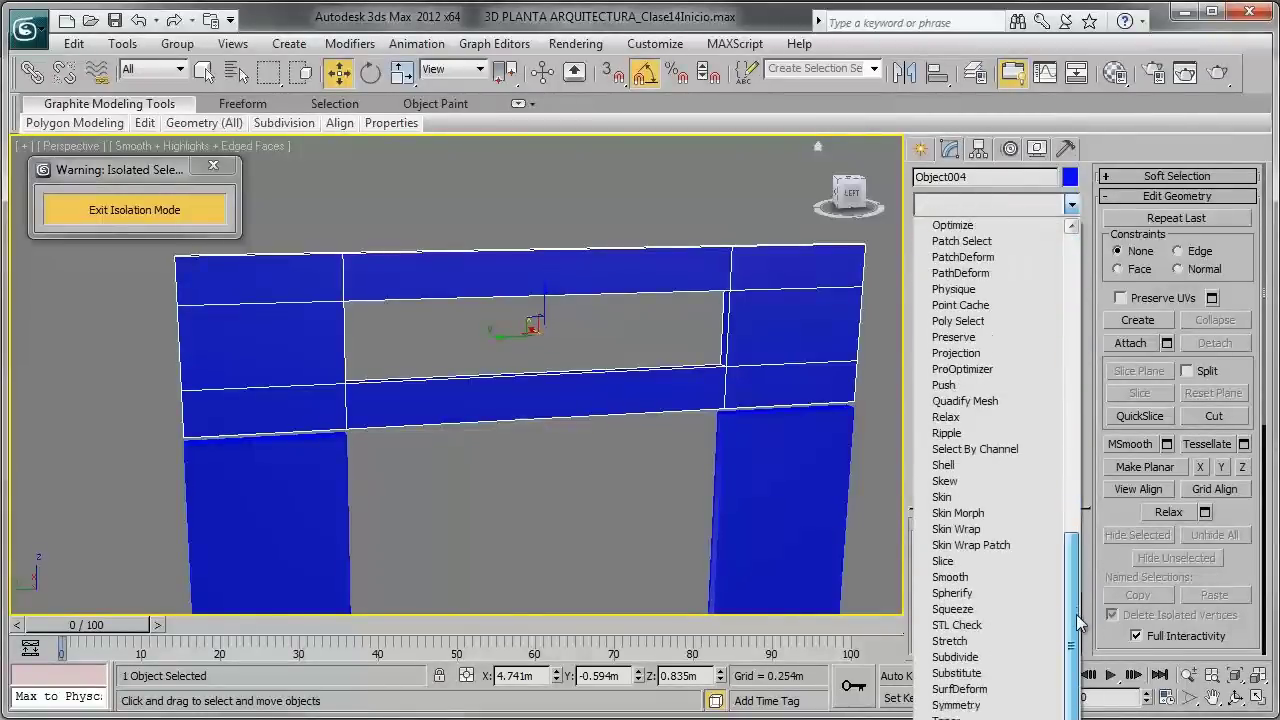
click(1005, 630)
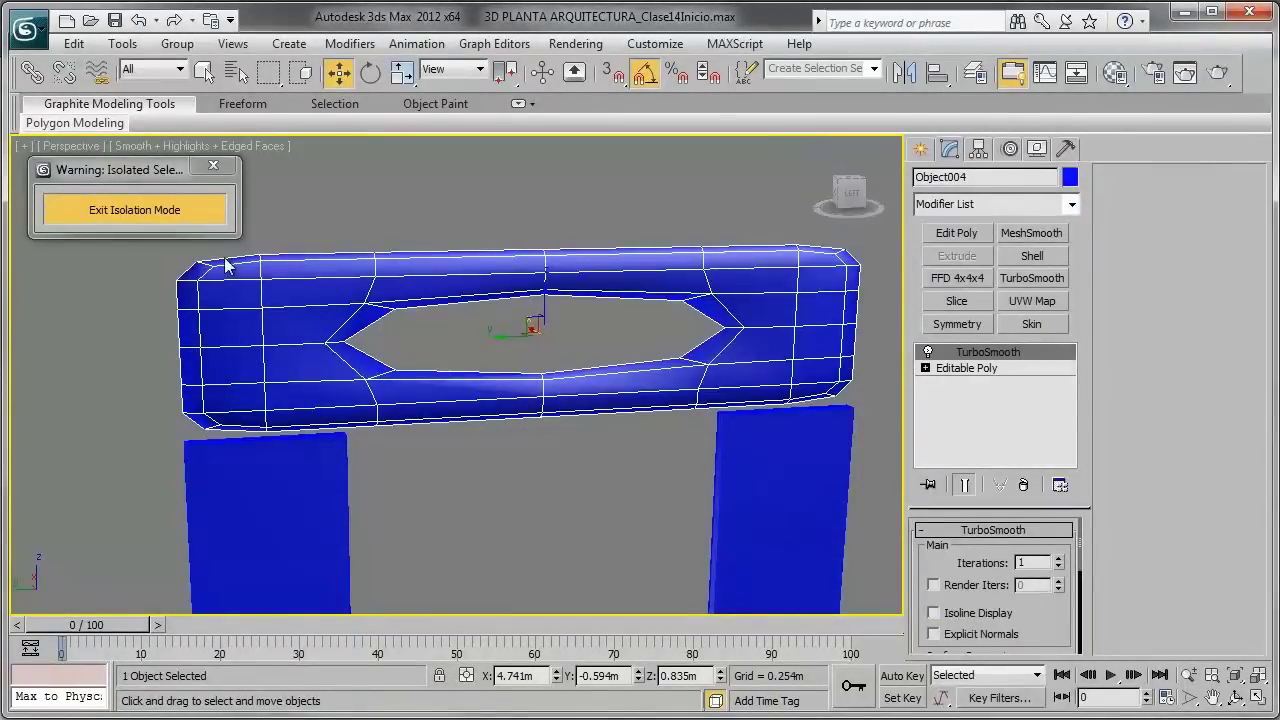
Step: Return to the Editable Poly level below TurboSmooth in Edge sub-object mode
click(989, 370)
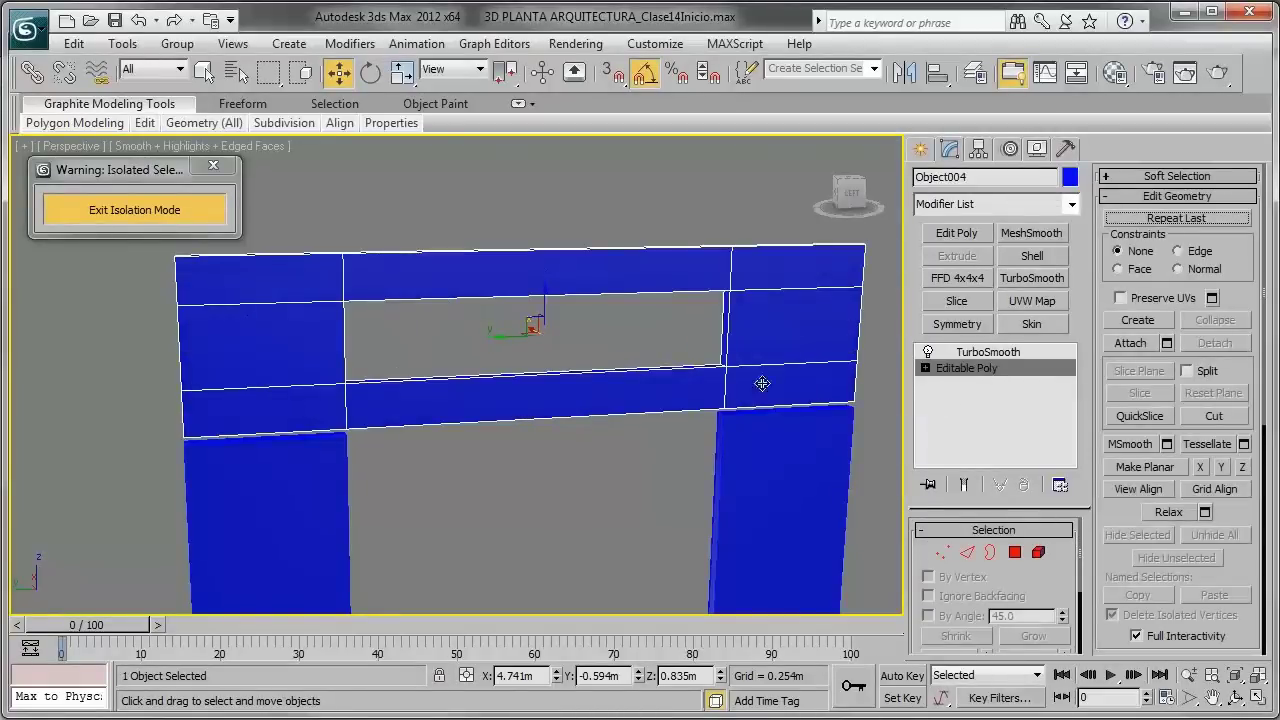
mouse_move(763, 380)
alt+middle_down()
mouse_move(457, 317)
mouse_move(516, 348)
alt+middle_up()
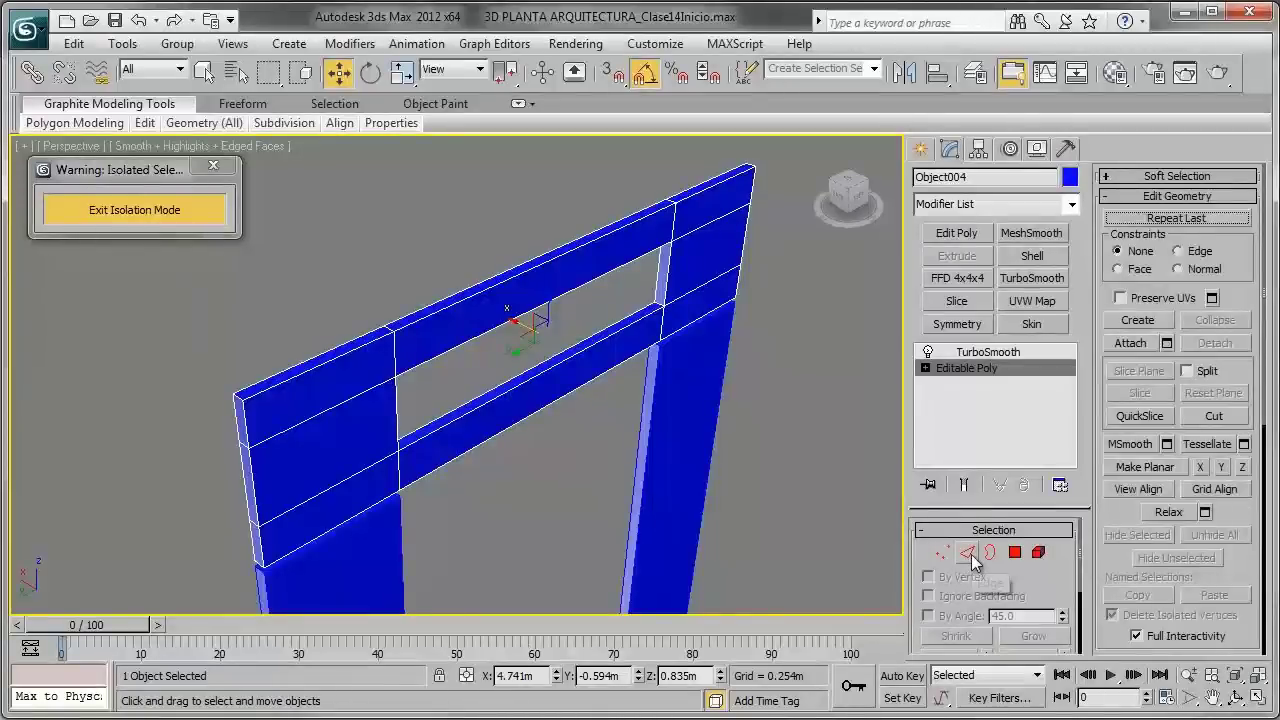
click(967, 553)
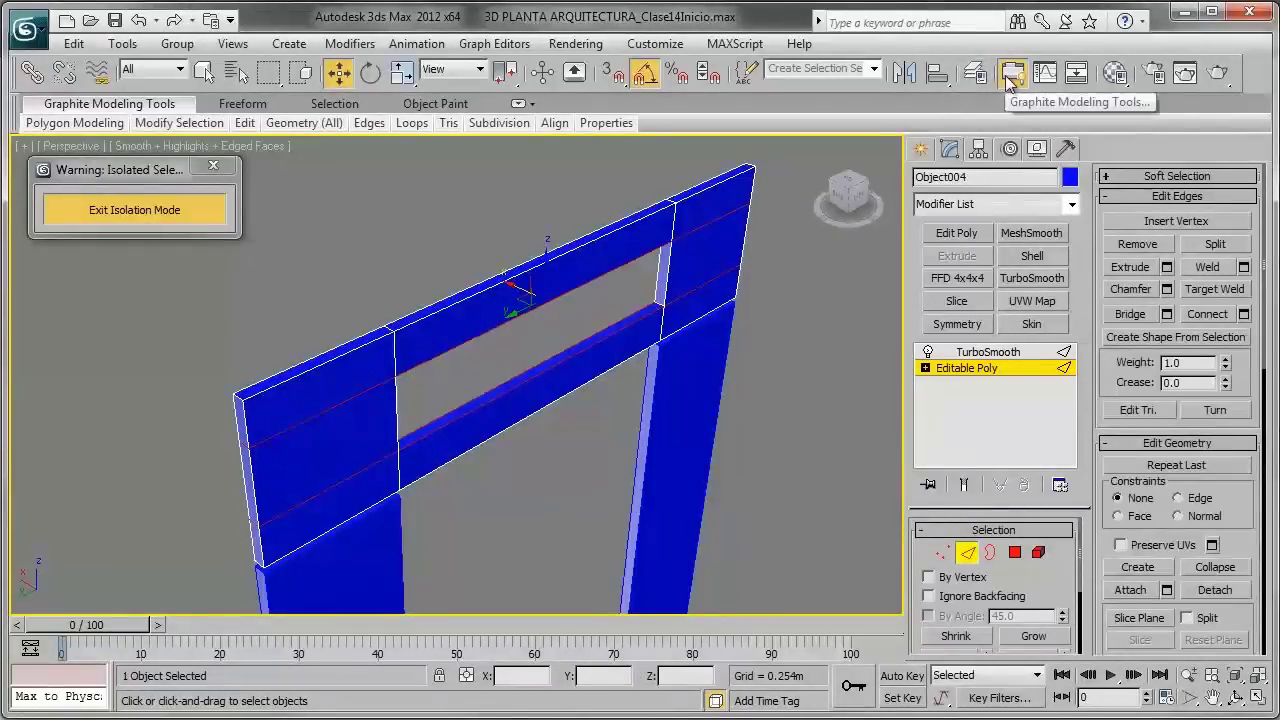
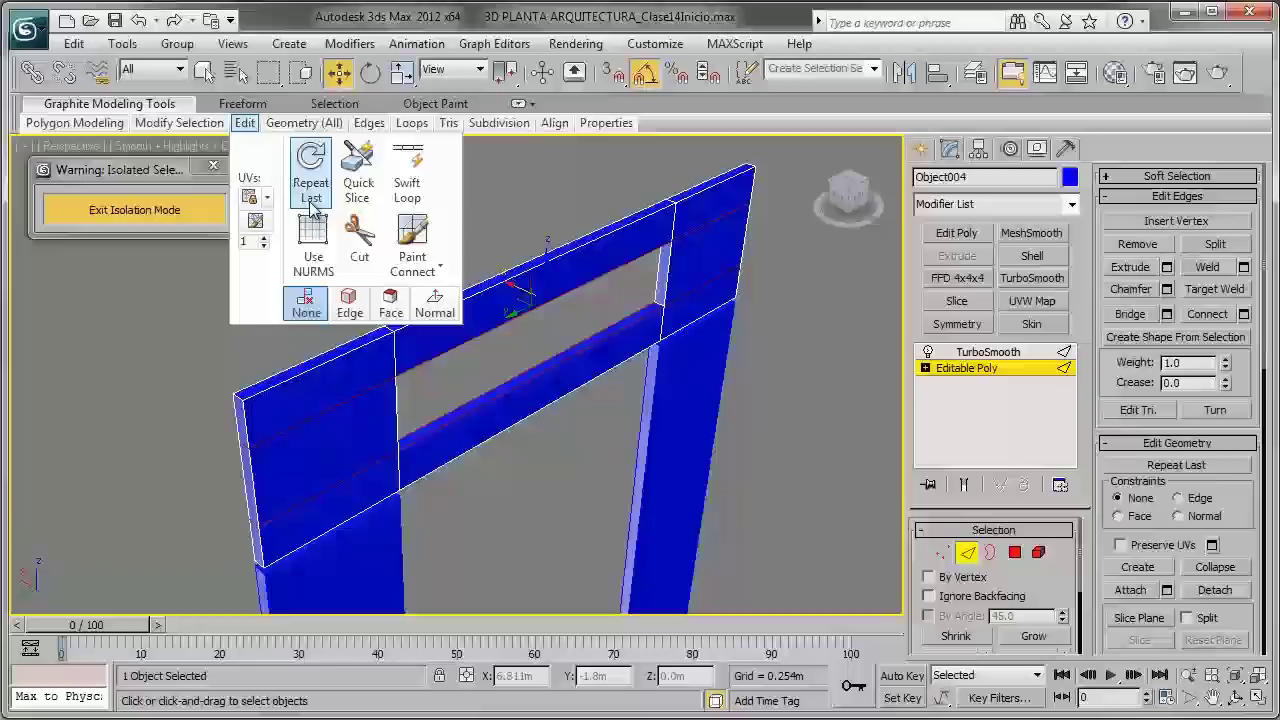
Step: Use Swift Loop to insert a tight edge loop near the corner of the beam's end
click(424, 200)
middle_drag(507, 355, 564, 351)
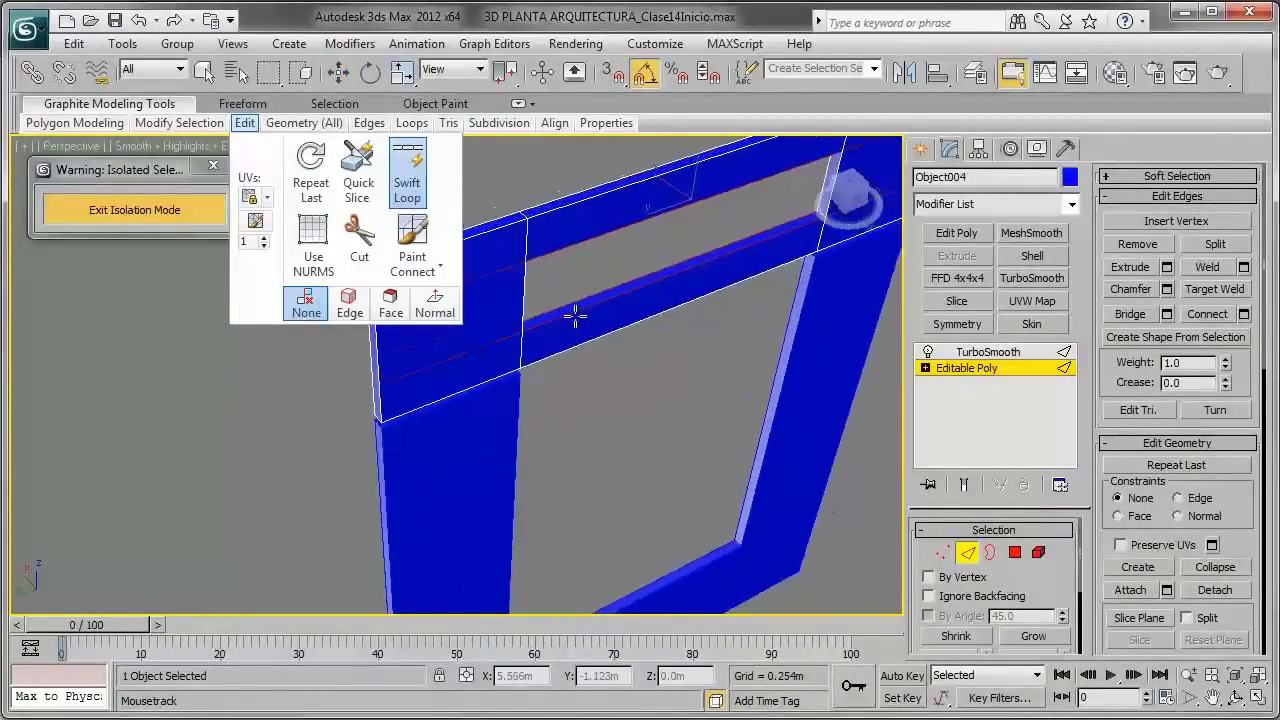
scroll(580, 400, up, 3)
scroll(588, 440, up, 2)
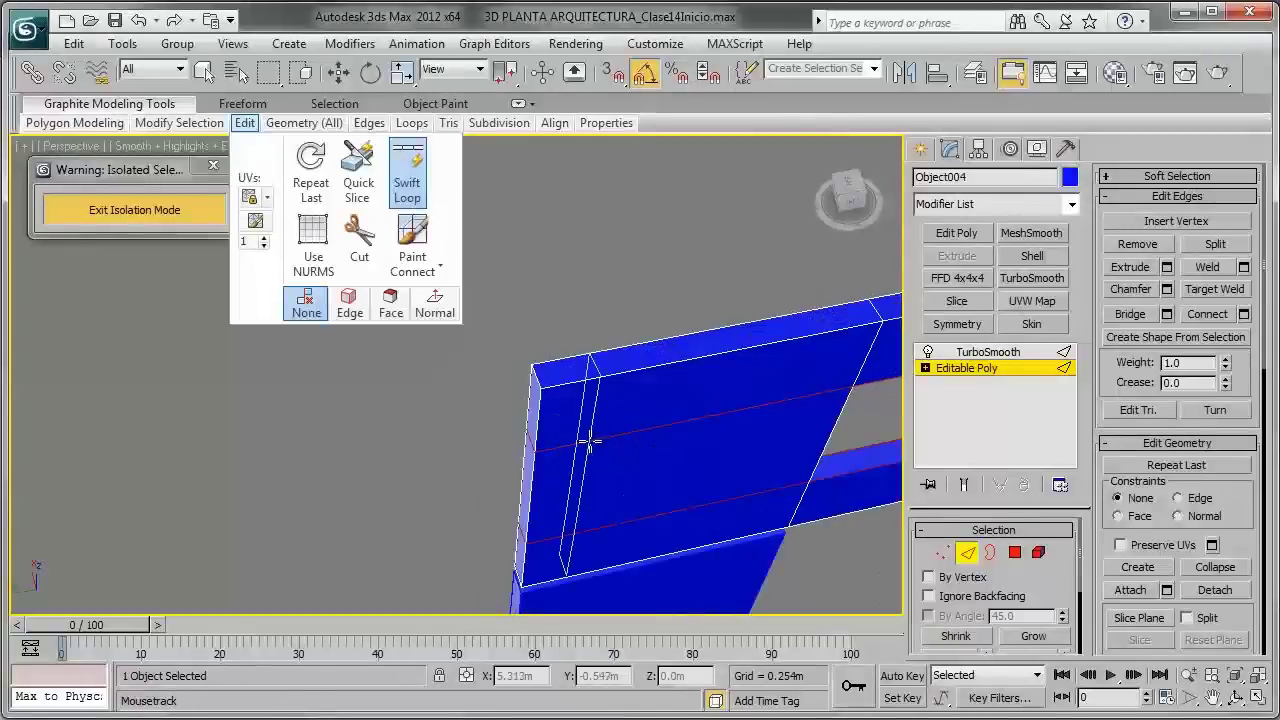
scroll(543, 375, up, 2)
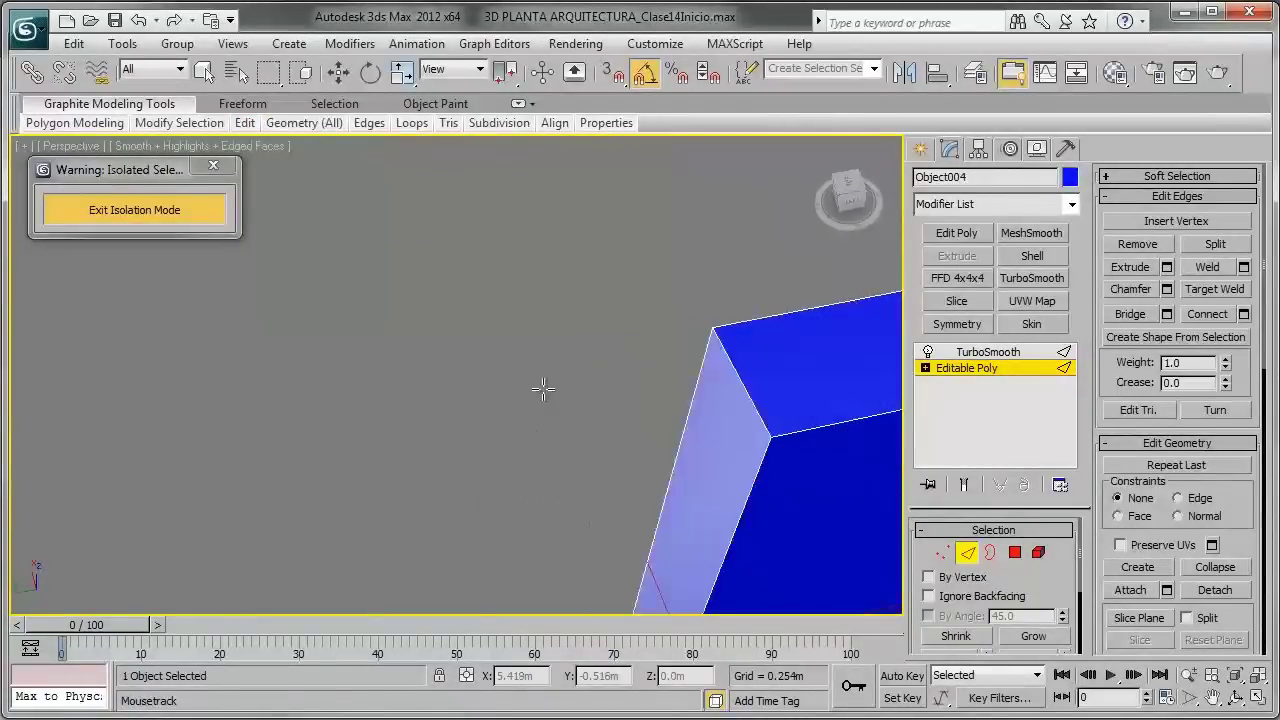
scroll(545, 385, up, 2)
mouse_move(630, 394)
middle_down()
mouse_move(600, 380)
mouse_move(634, 391)
middle_up()
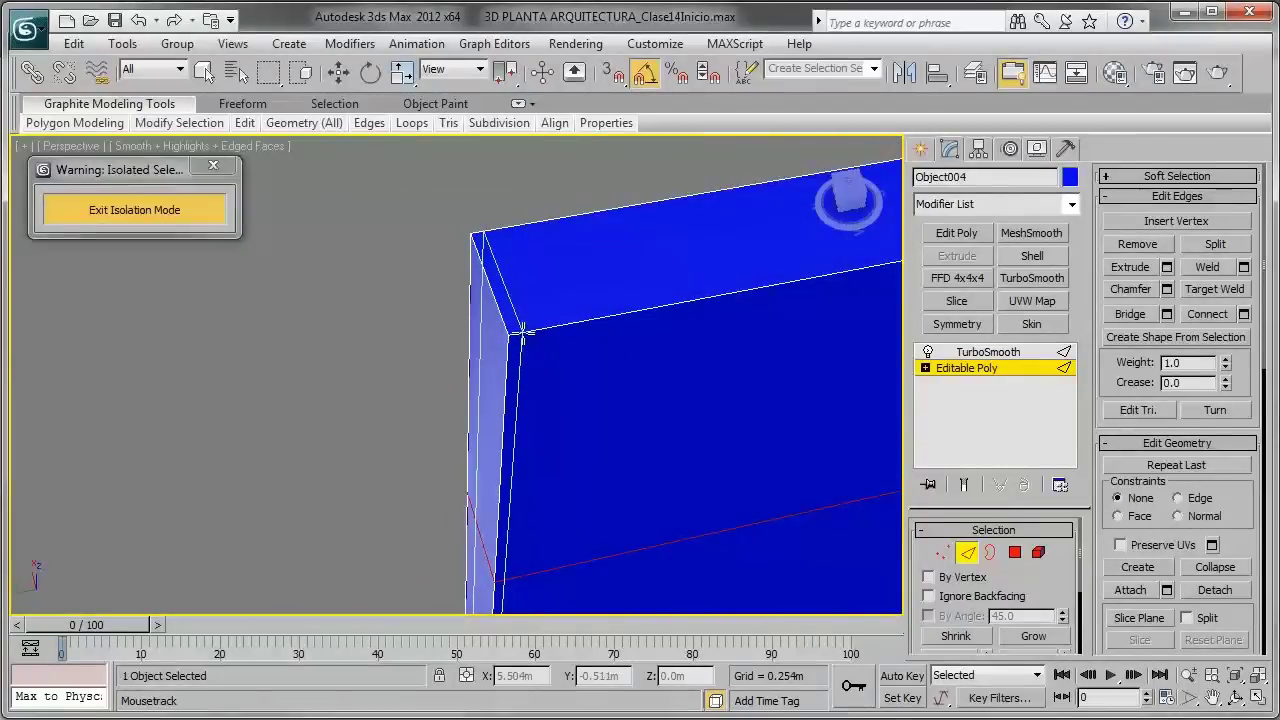
click(507, 320)
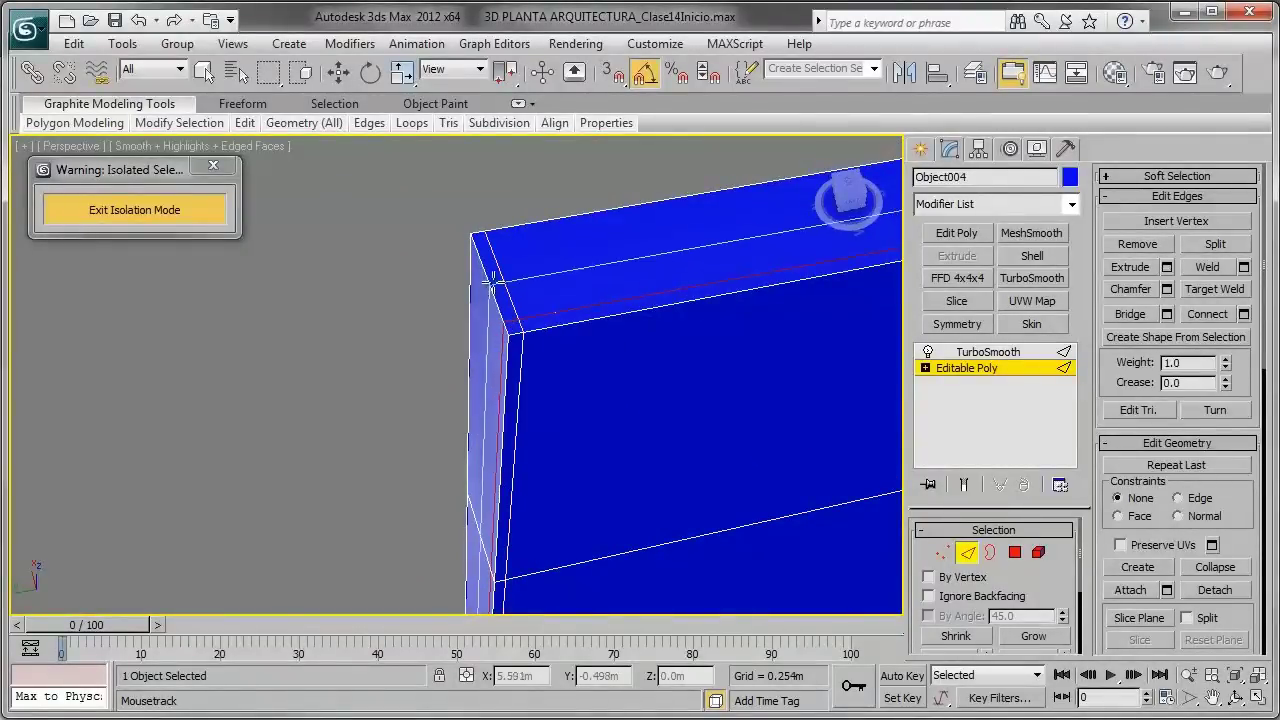
Step: Orbit around the beam end to inspect the new loop from several angles
alt+middle_drag(555, 313, 517, 337)
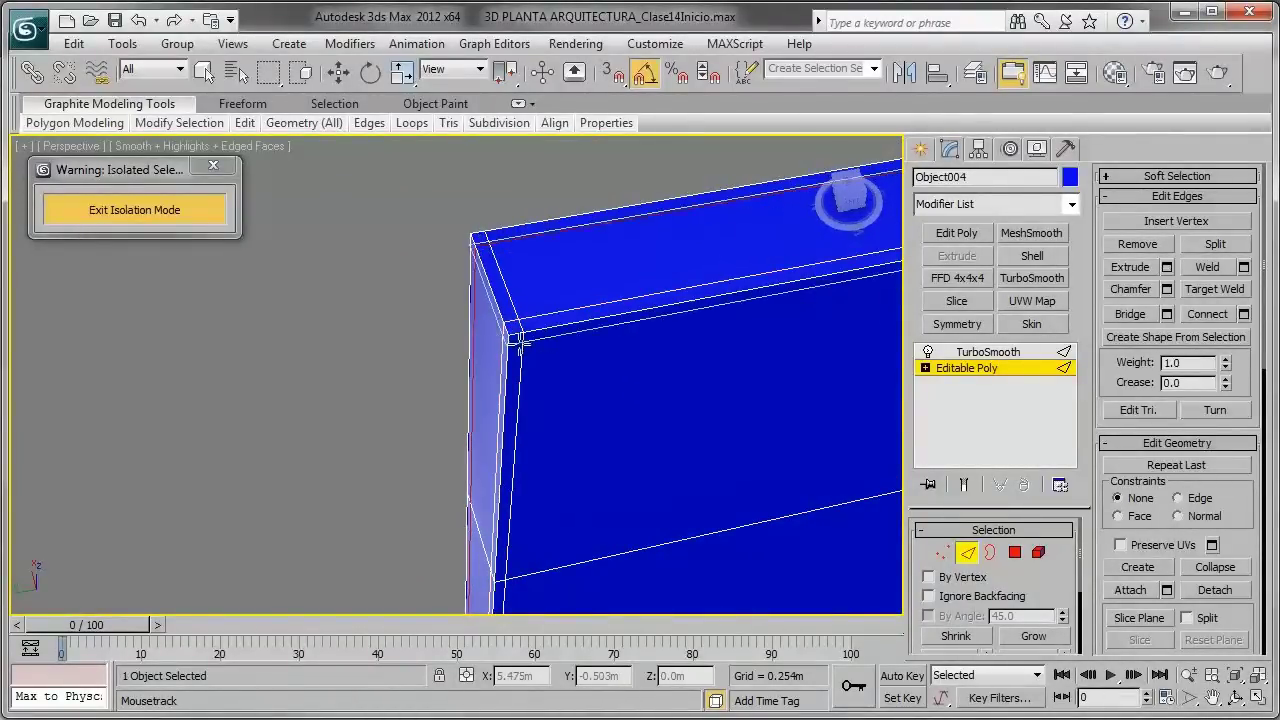
mouse_move(569, 457)
alt+middle_down()
mouse_move(566, 313)
mouse_move(531, 291)
mouse_move(543, 380)
alt+middle_up()
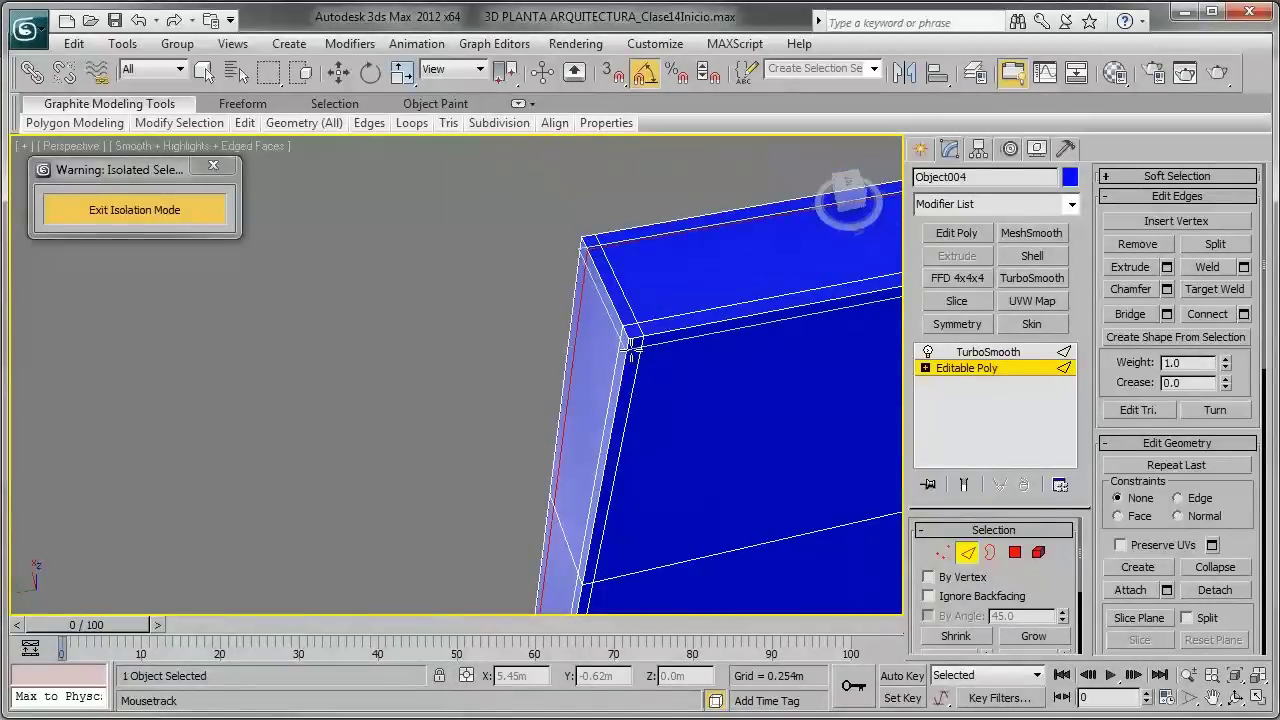
mouse_move(663, 457)
middle_down()
mouse_move(648, 354)
mouse_move(657, 280)
mouse_move(626, 314)
middle_up()
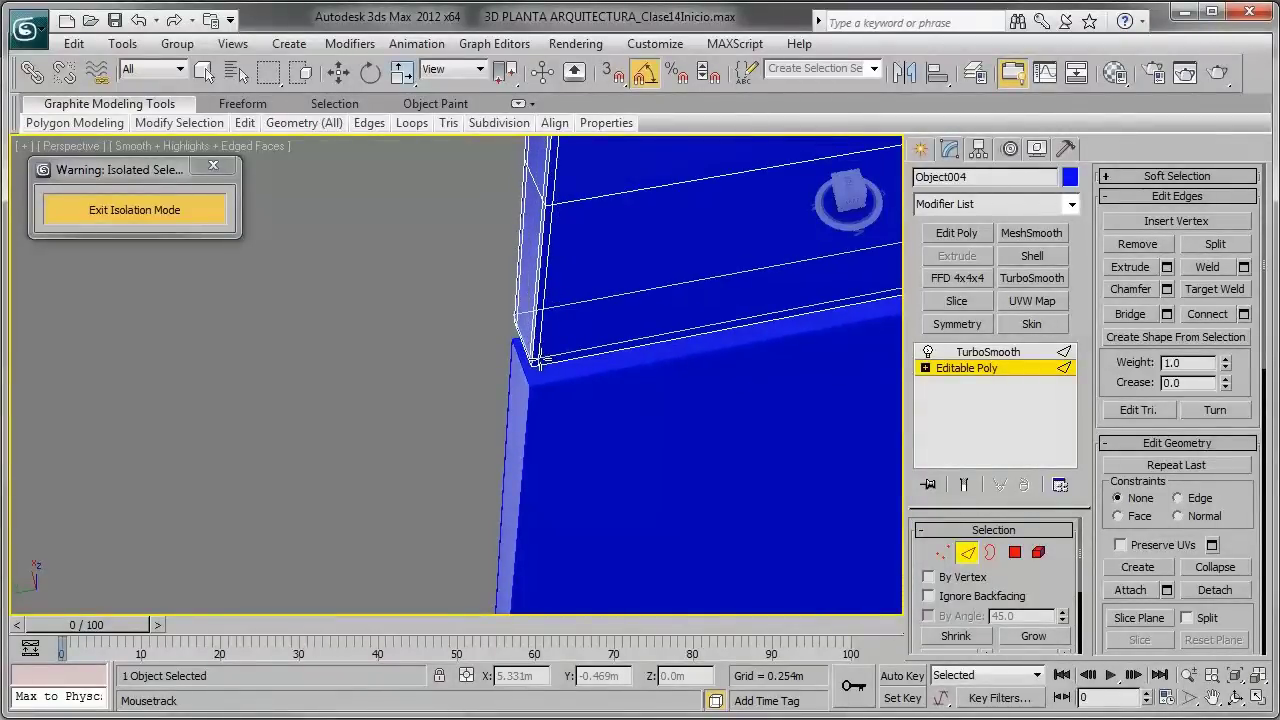
scroll(628, 323, up, 3)
scroll(480, 363, up, 3)
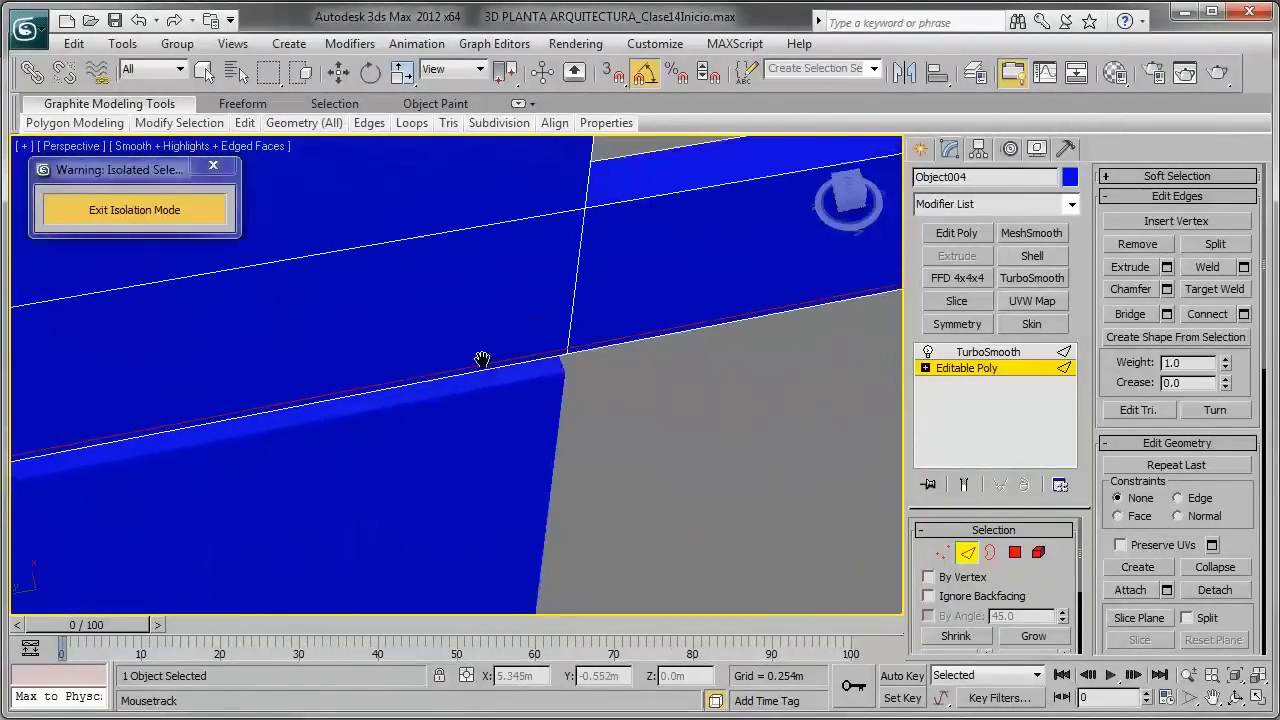
scroll(377, 372, up, 2)
scroll(600, 325, down, 3)
scroll(400, 400, up, 3)
scroll(557, 343, up, 1)
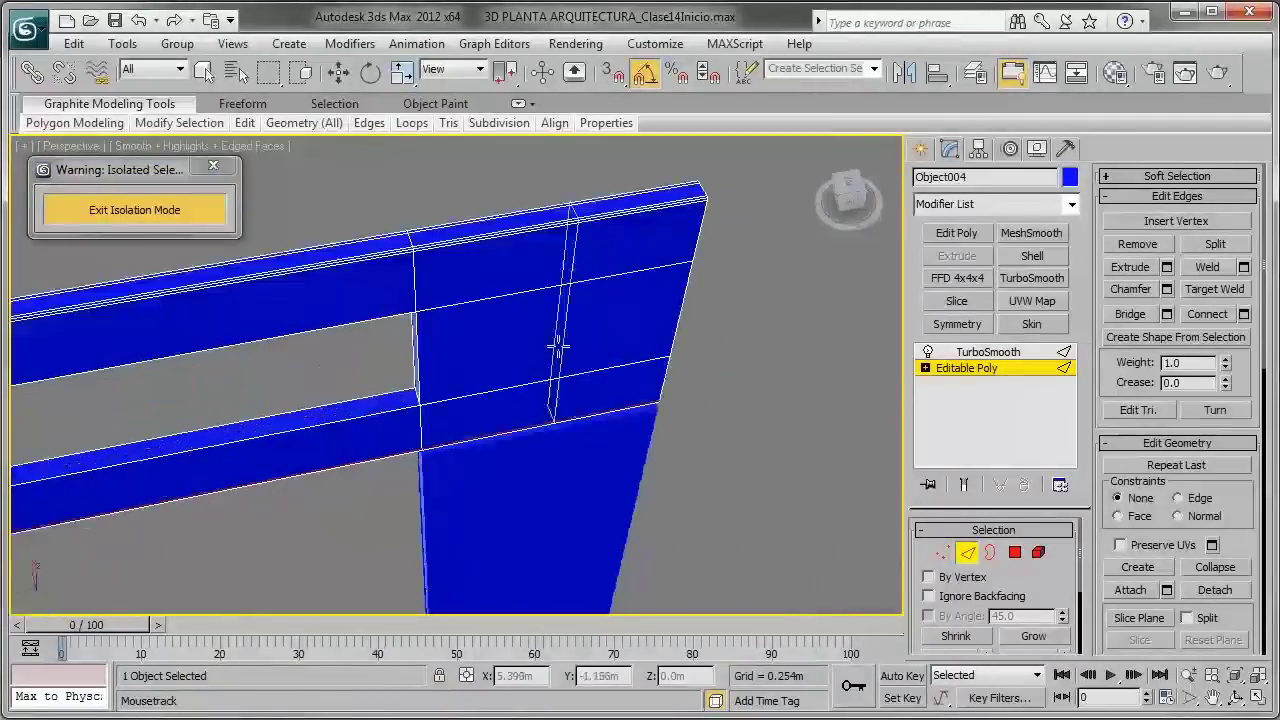
scroll(593, 339, up, 2)
scroll(593, 339, up, 1)
scroll(551, 337, up, 2)
scroll(486, 346, up, 2)
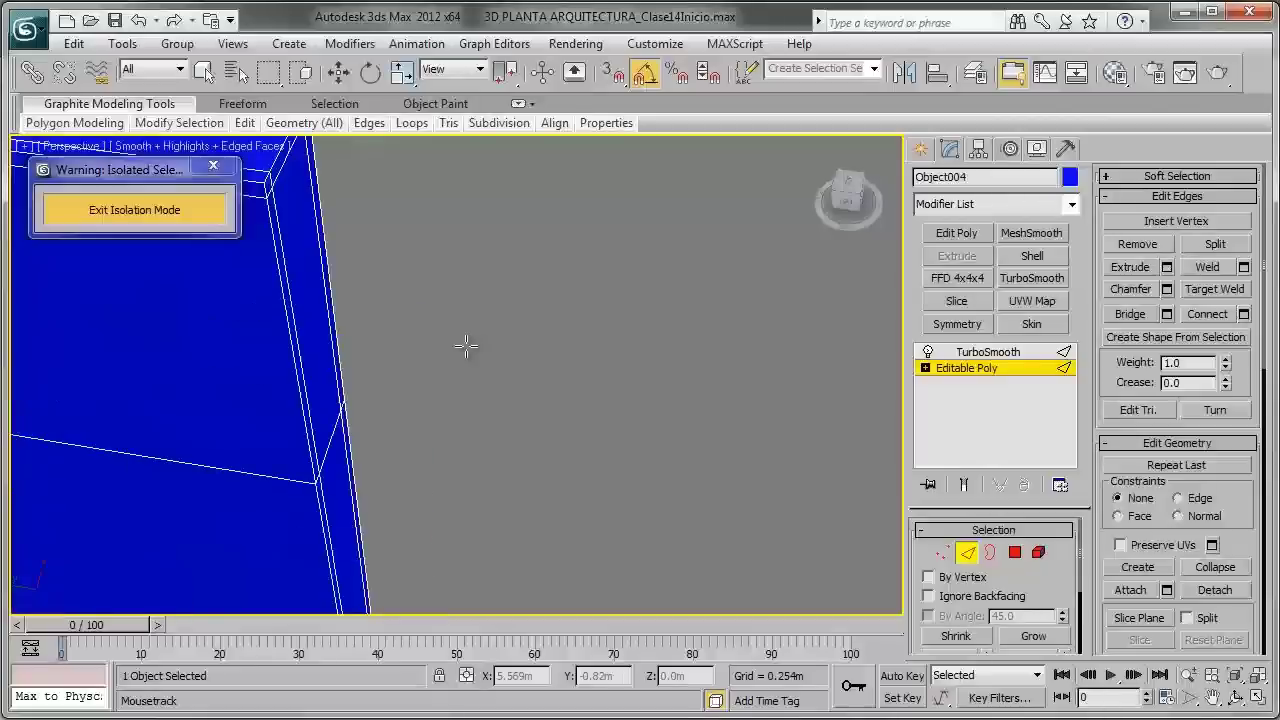
scroll(436, 320, up, 1)
middle_drag(436, 318, 481, 378)
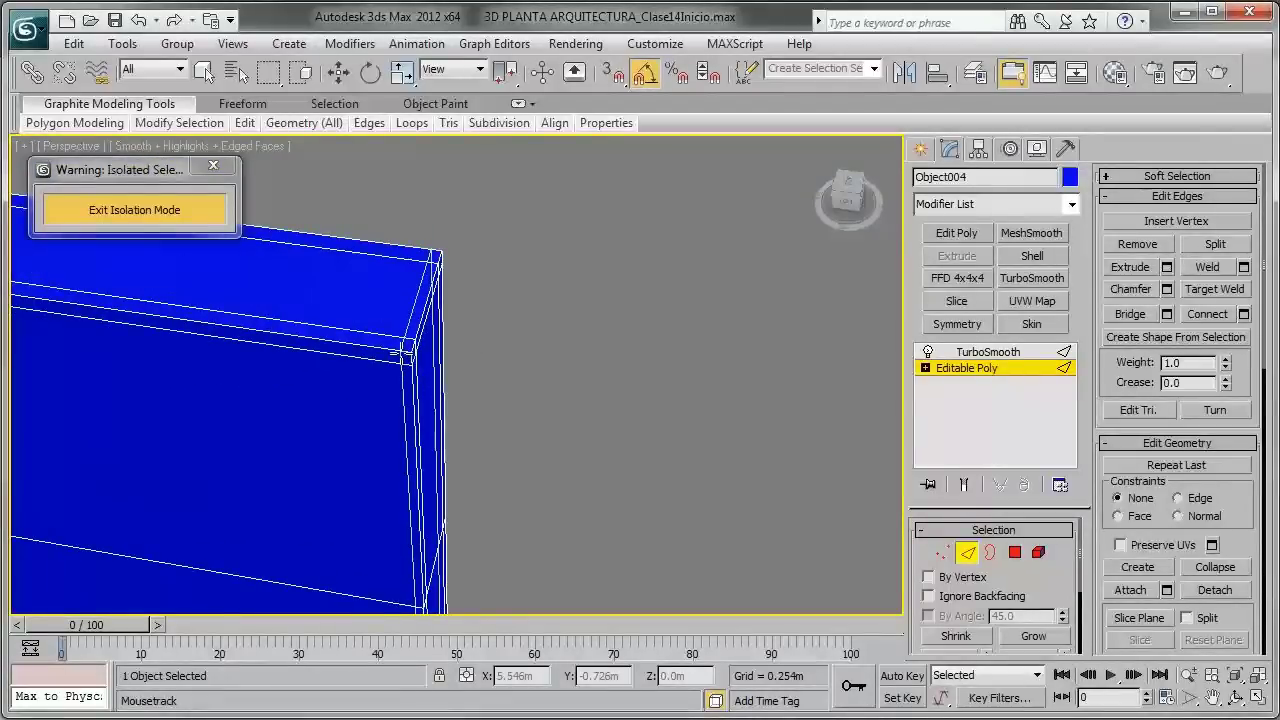
mouse_move(506, 349)
alt+middle_down()
mouse_move(266, 322)
mouse_move(300, 340)
alt+middle_up()
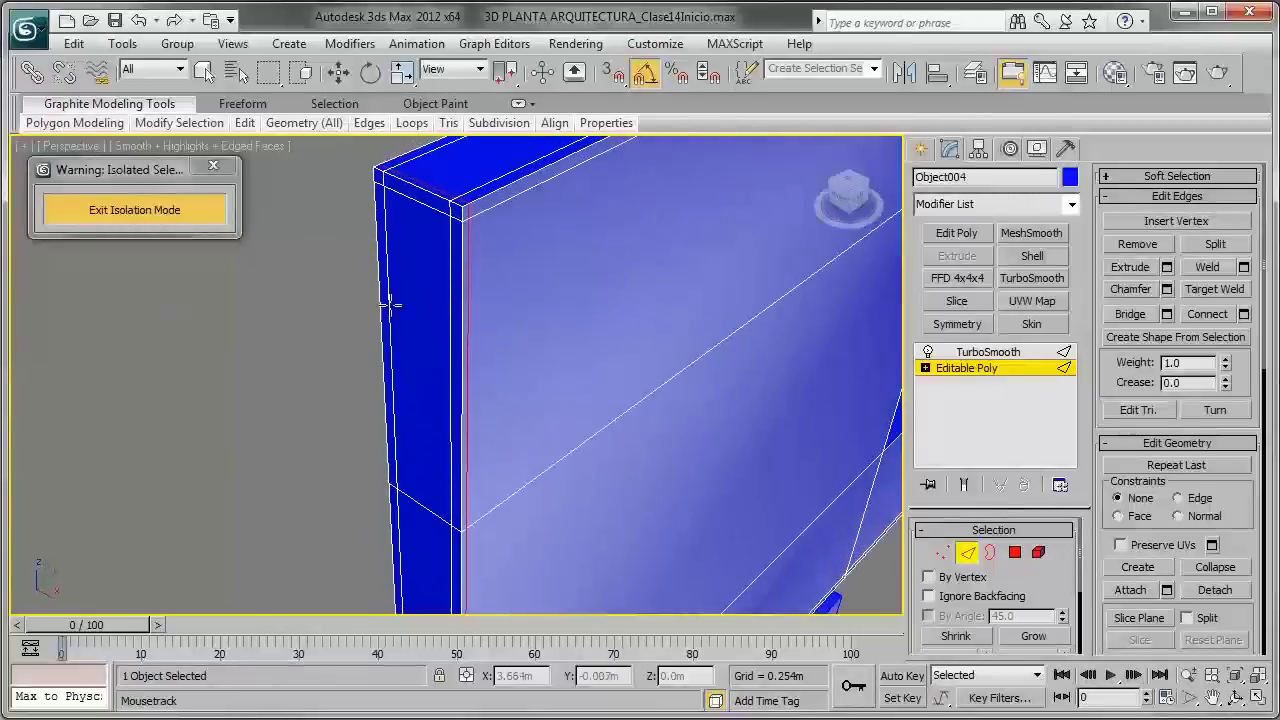
mouse_move(480, 460)
alt+middle_down()
mouse_move(511, 362)
mouse_move(551, 317)
mouse_move(729, 297)
mouse_move(712, 322)
alt+middle_up()
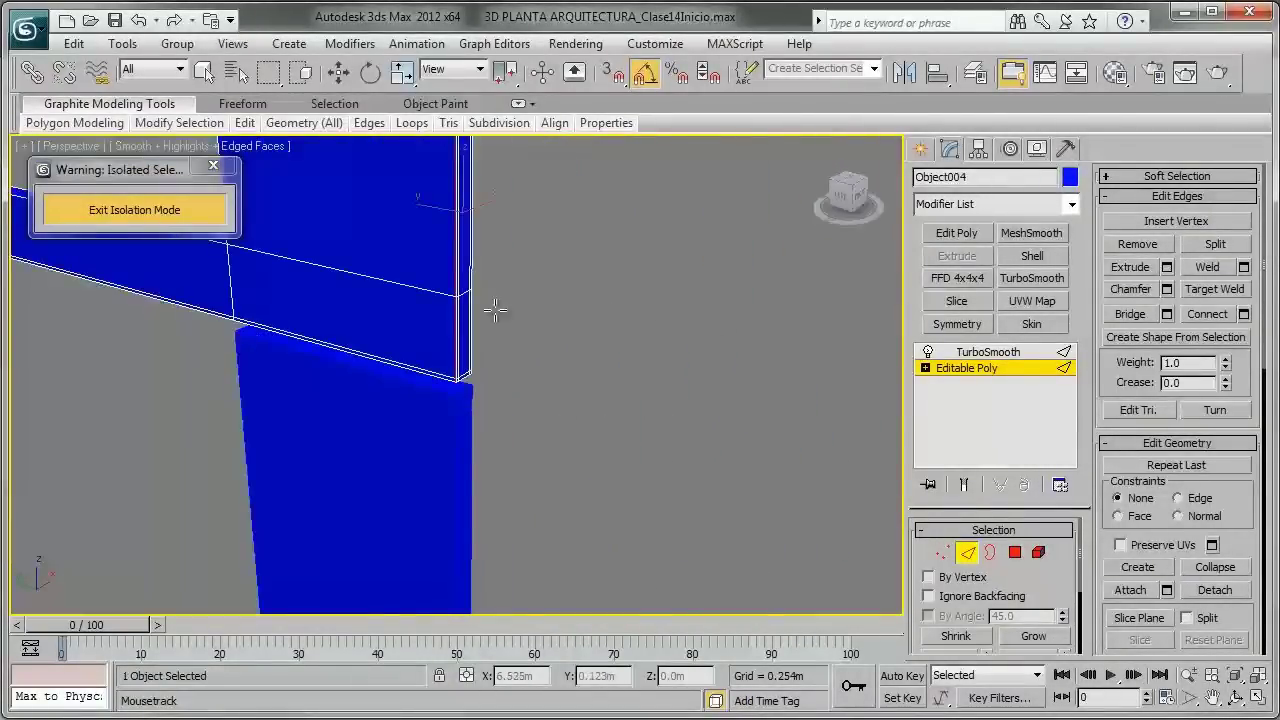
mouse_move(496, 311)
alt+middle_down()
mouse_move(689, 386)
mouse_move(660, 400)
mouse_move(660, 434)
mouse_move(568, 374)
mouse_move(580, 291)
mouse_move(574, 371)
mouse_move(548, 437)
mouse_move(583, 414)
mouse_move(583, 383)
mouse_move(606, 363)
mouse_move(581, 301)
mouse_move(600, 323)
mouse_move(643, 309)
mouse_move(663, 340)
mouse_move(617, 303)
mouse_move(629, 303)
mouse_move(600, 297)
mouse_move(580, 341)
alt+middle_up()
Step: Add a vertical edge loop beside the column and view the column–beam junction
click(562, 445)
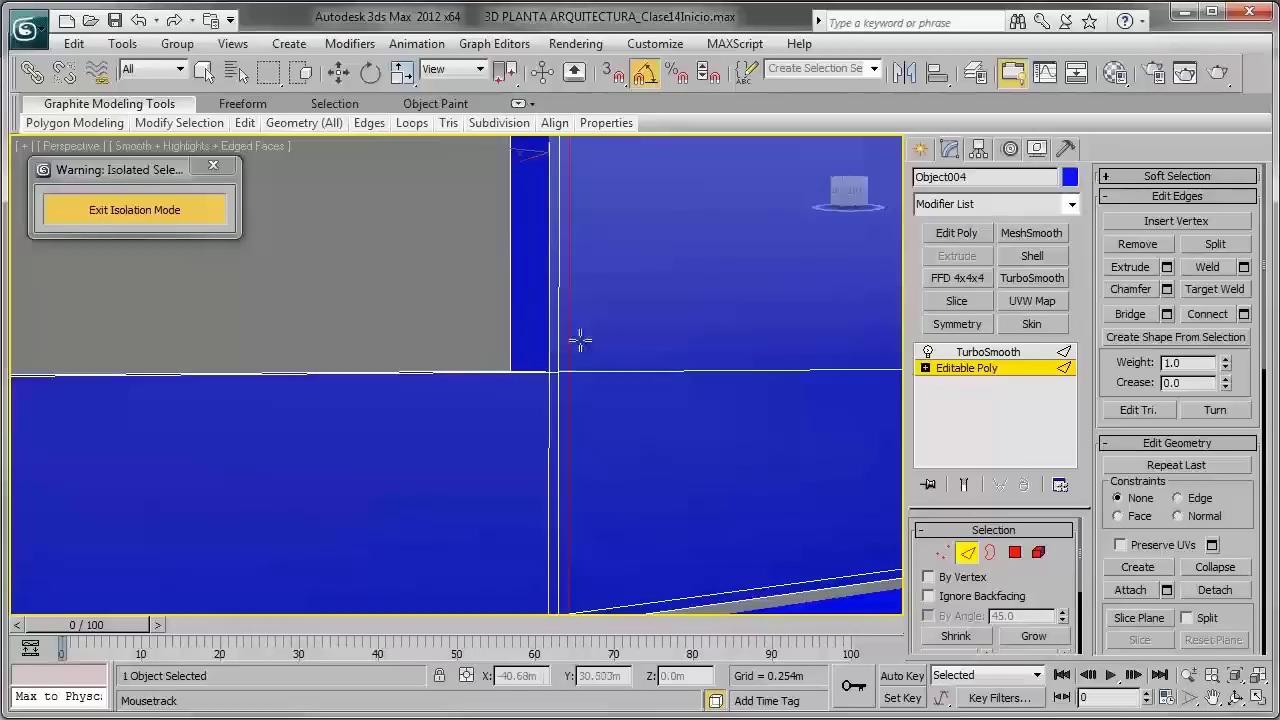
mouse_move(558, 383)
alt+middle_down()
mouse_move(574, 374)
mouse_move(575, 403)
alt+middle_up()
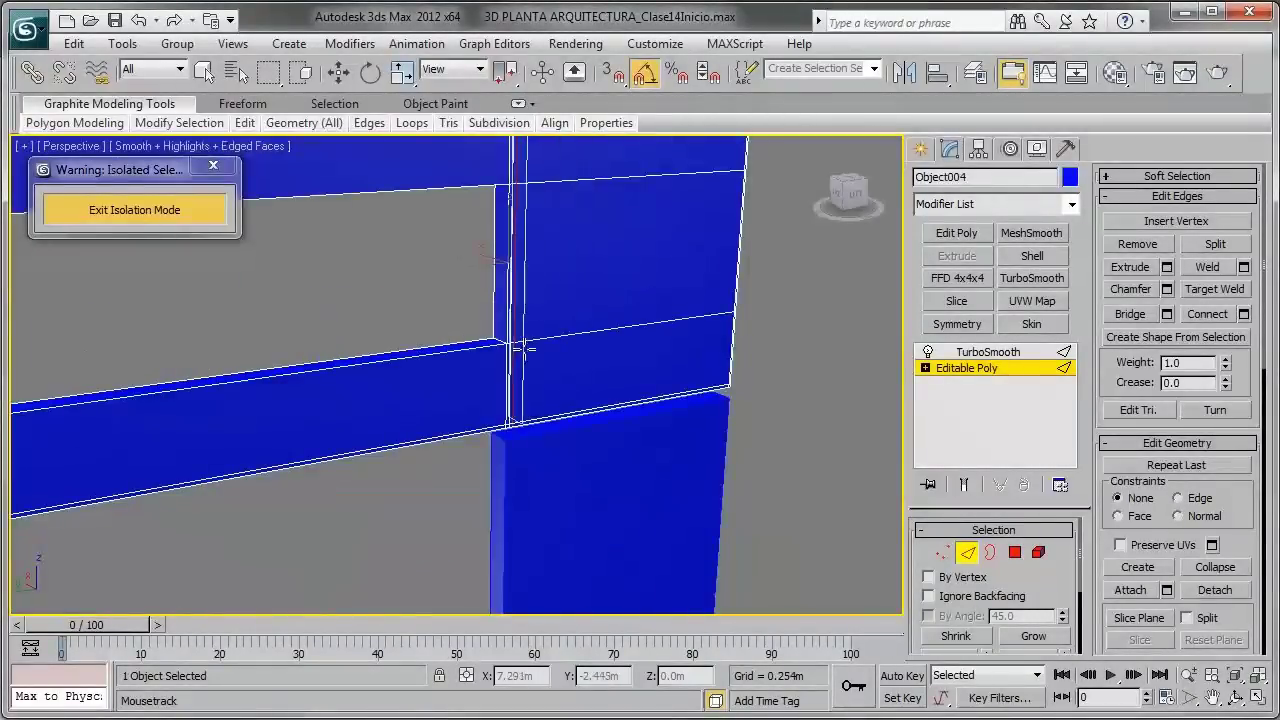
mouse_move(590, 315)
alt+middle_down()
mouse_move(634, 343)
mouse_move(491, 348)
alt+middle_up()
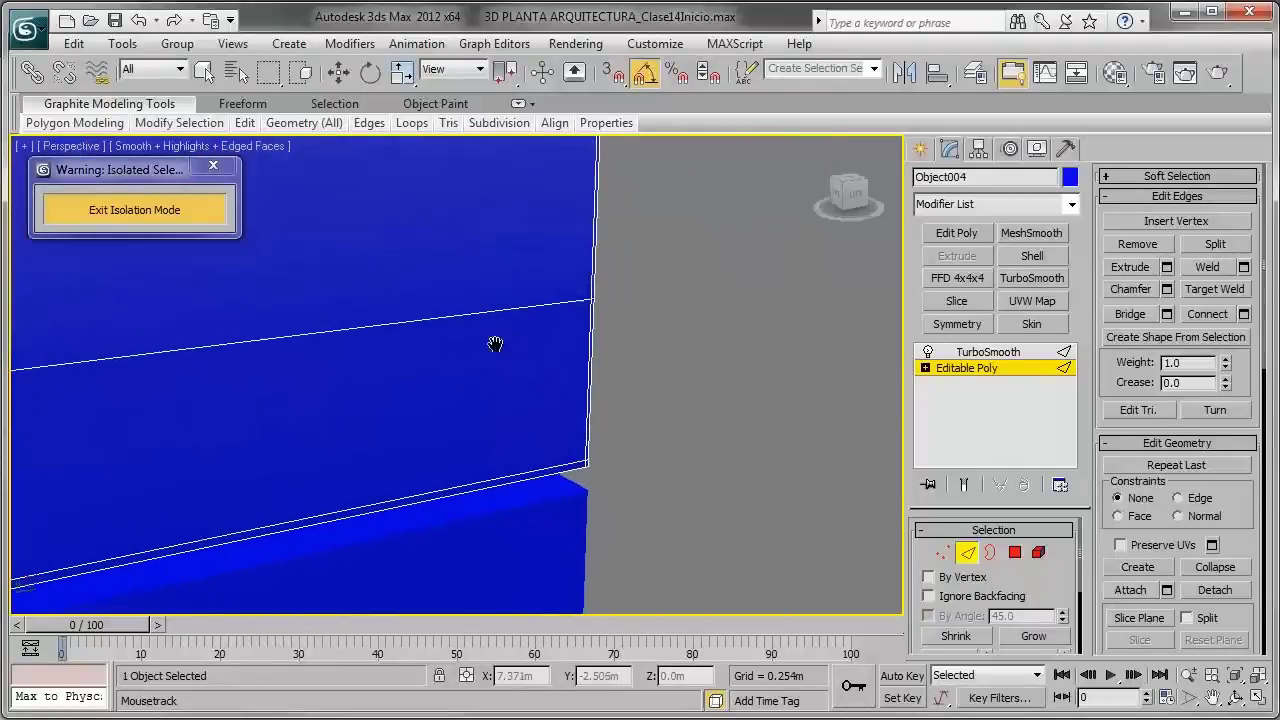
scroll(622, 318, up, 5)
scroll(664, 322, down, 3)
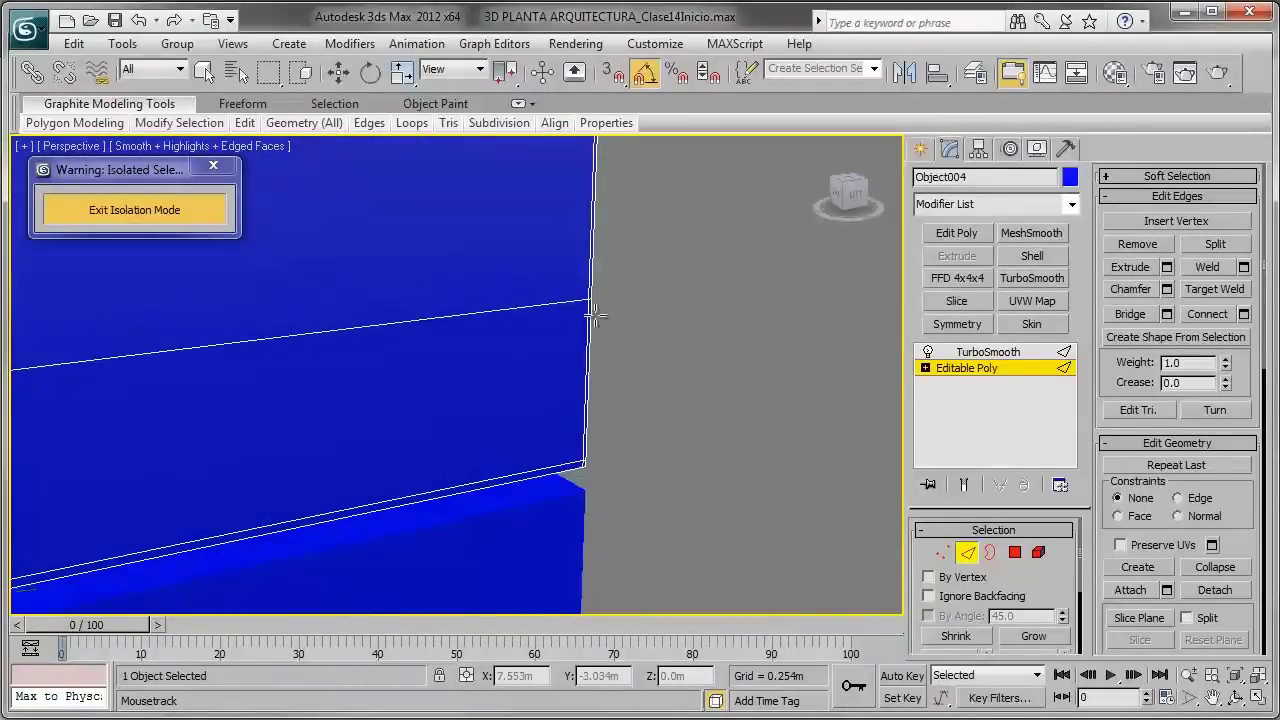
scroll(611, 343, down, 3)
middle_drag(514, 343, 398, 373)
scroll(430, 355, up, 3)
mouse_move(463, 337)
alt+middle_down()
mouse_move(517, 346)
mouse_move(494, 323)
mouse_move(481, 353)
alt+middle_up()
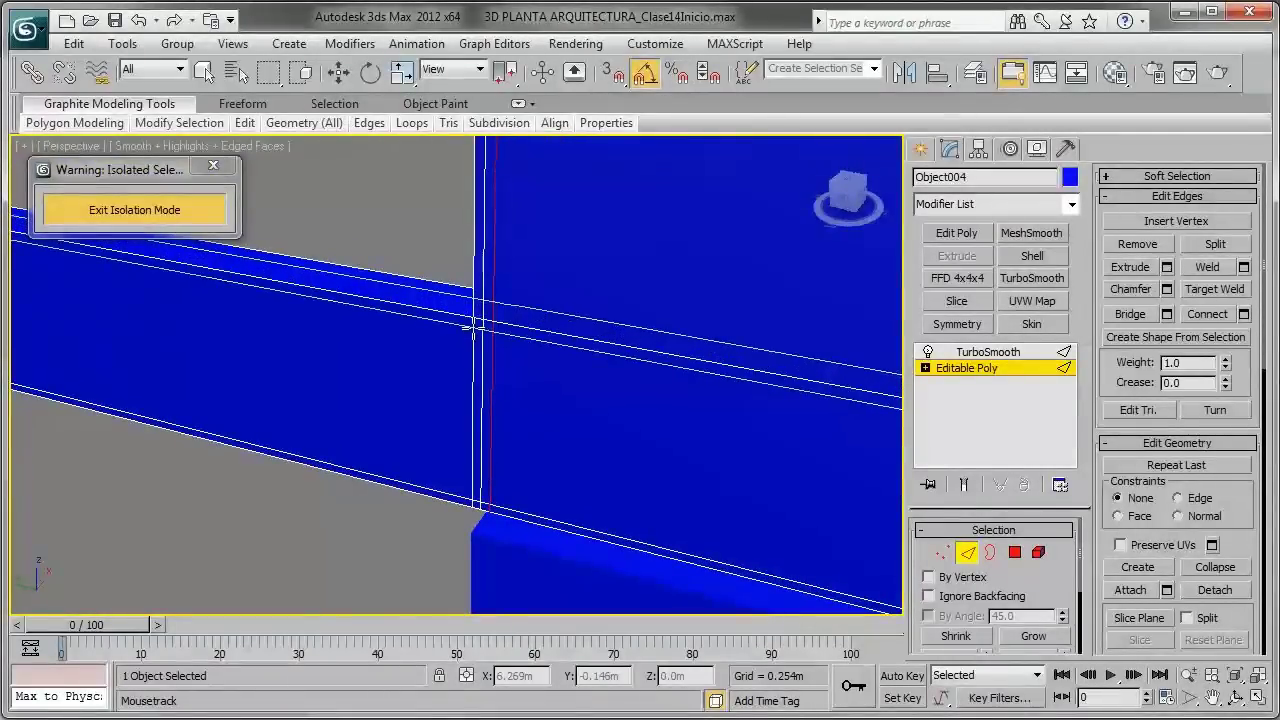
scroll(481, 352, down, 2)
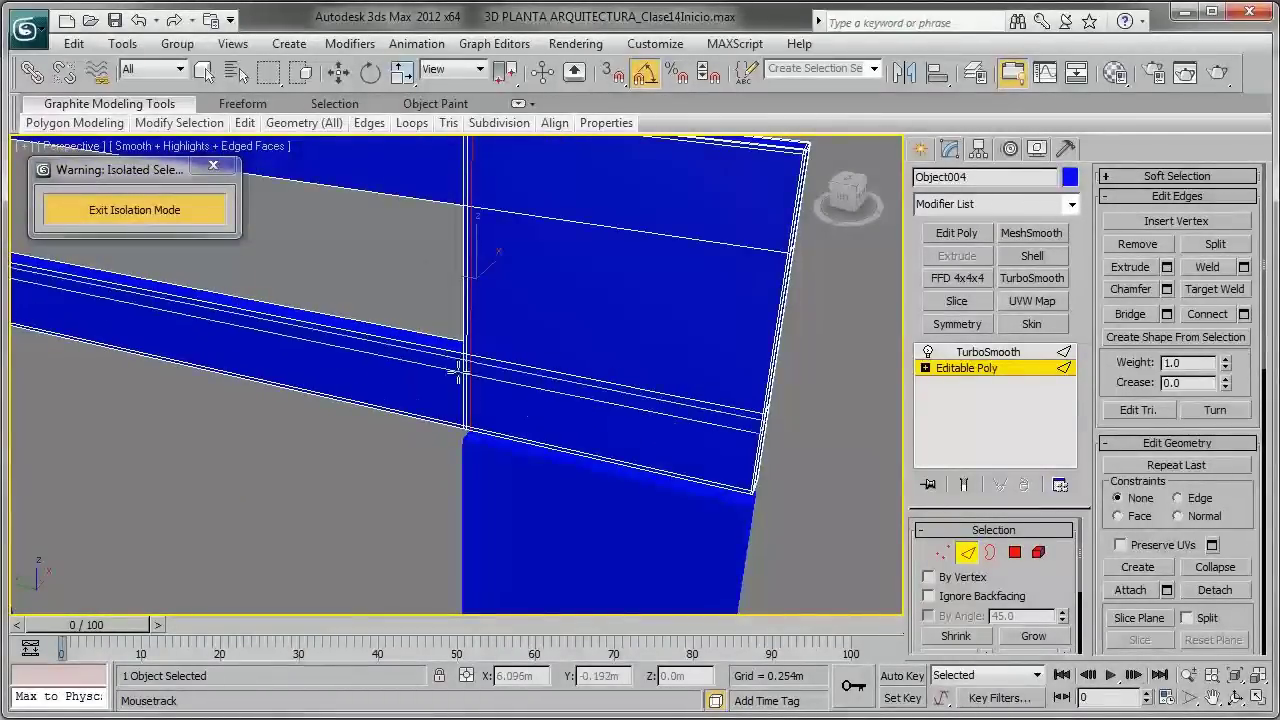
Step: Undo the misplaced loops and place a new loop near the beam's upper edge
key(ctrl+z)
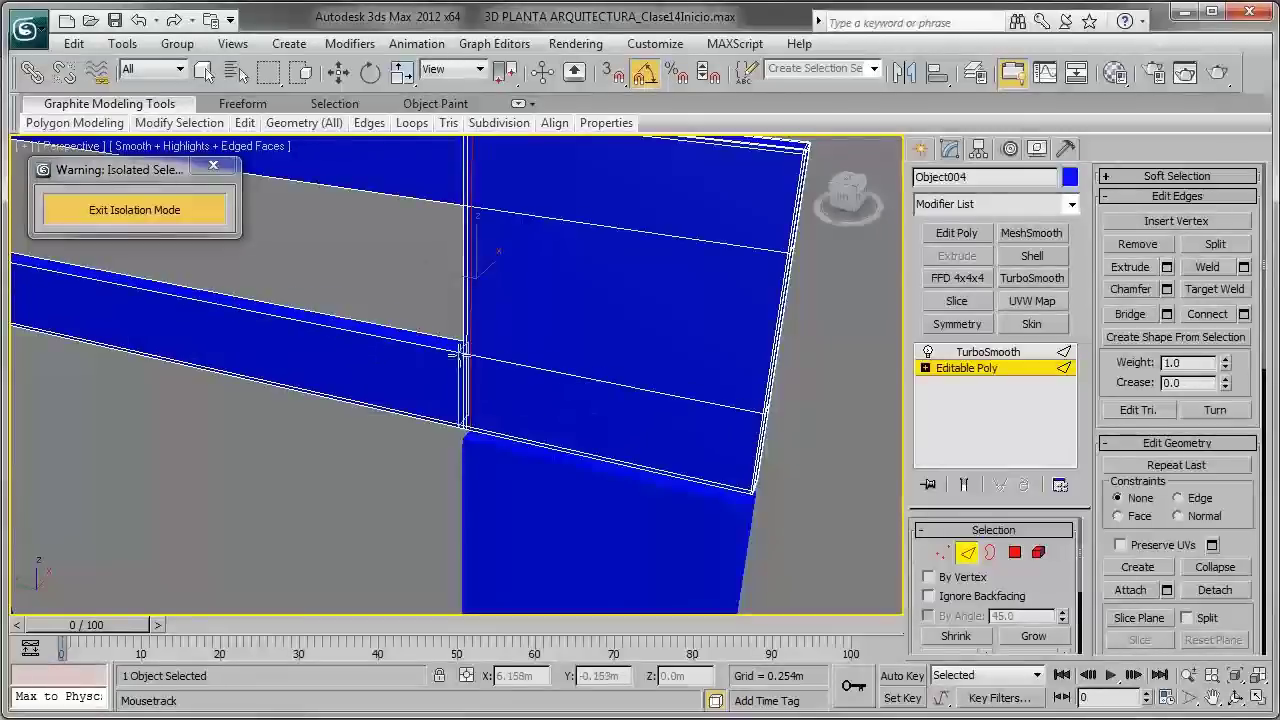
key(ctrl+z)
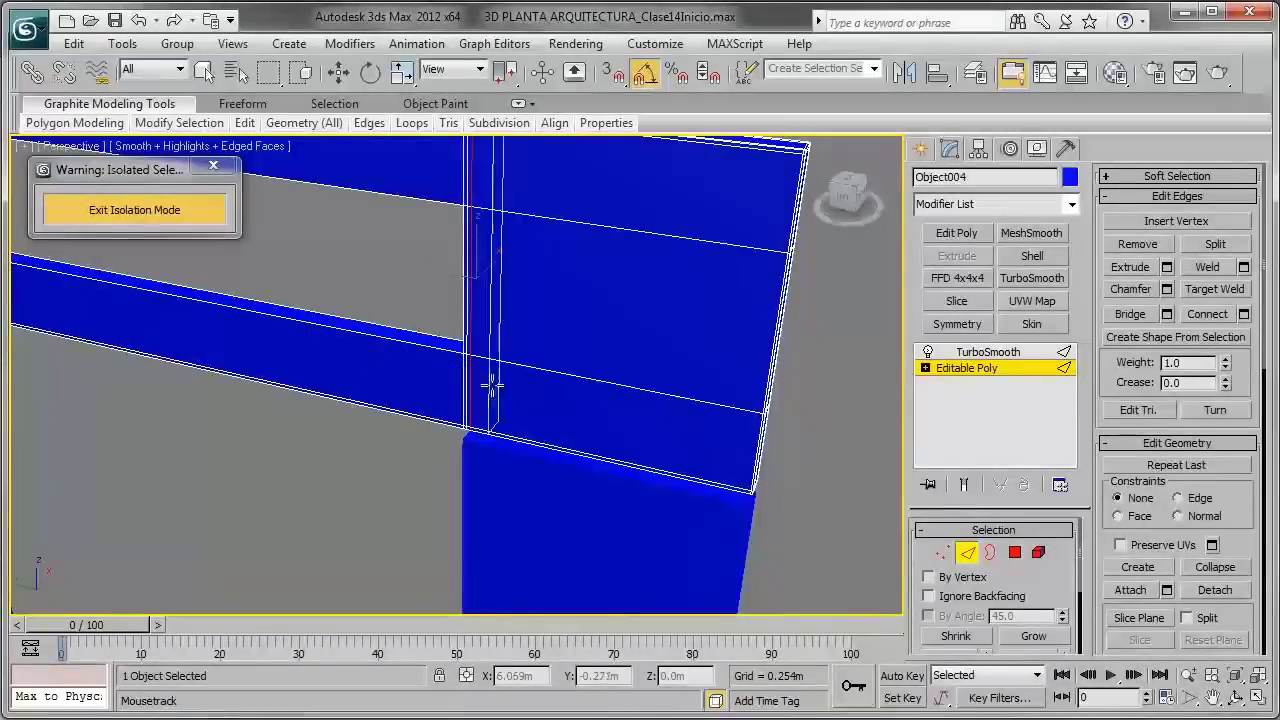
mouse_move(477, 383)
alt+middle_down()
mouse_move(563, 374)
mouse_move(456, 375)
alt+middle_up()
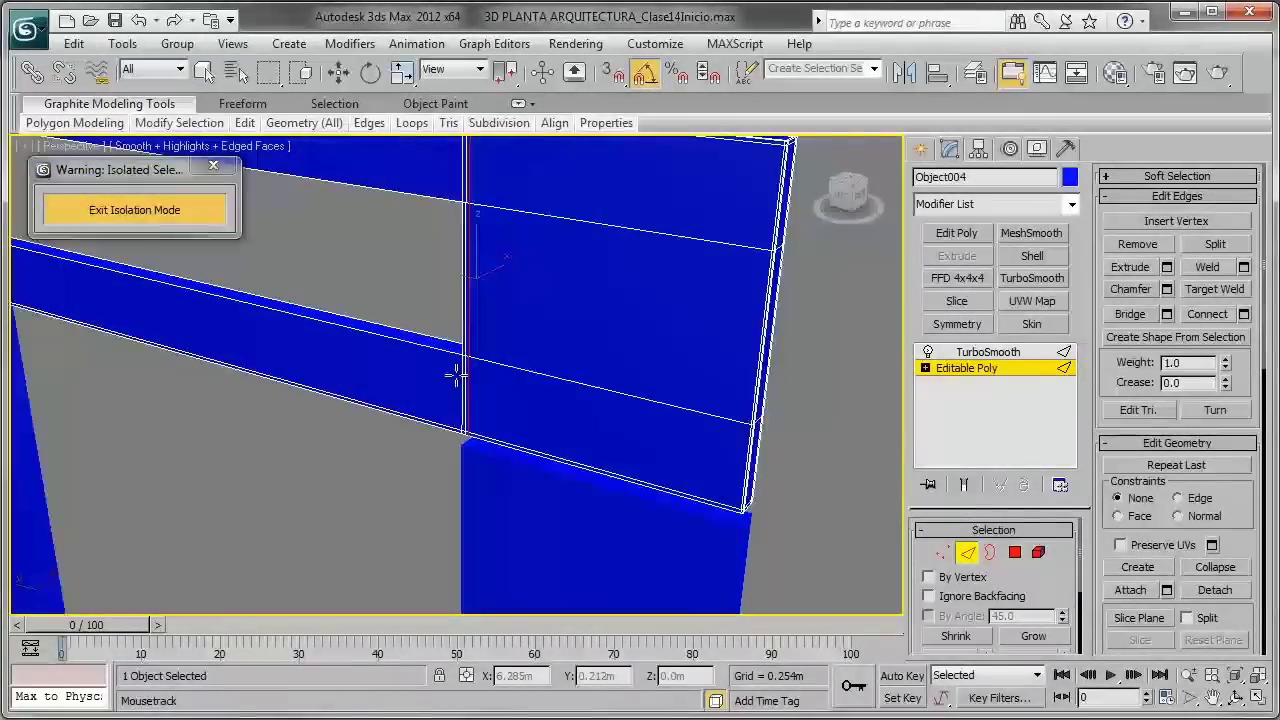
scroll(486, 397, up, 2)
scroll(537, 389, up, 3)
scroll(506, 383, up, 2)
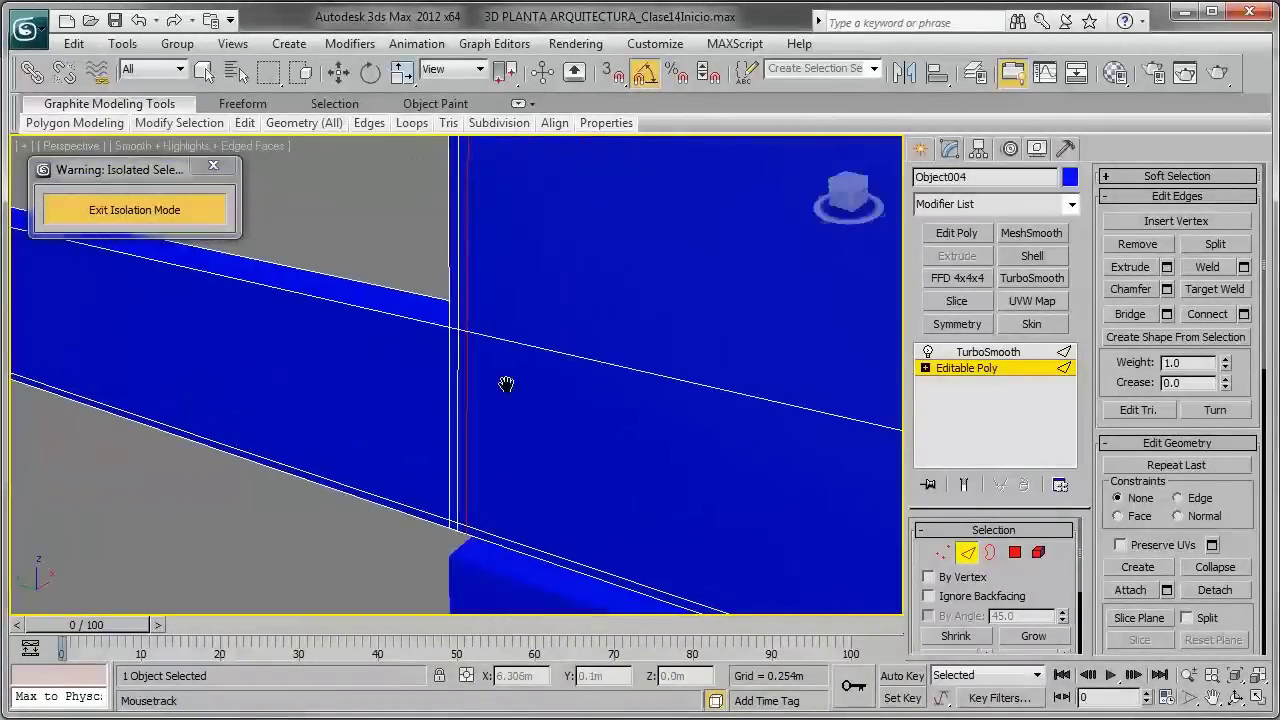
mouse_move(458, 365)
mouse_down()
mouse_move(448, 335)
mouse_move(511, 449)
mouse_up()
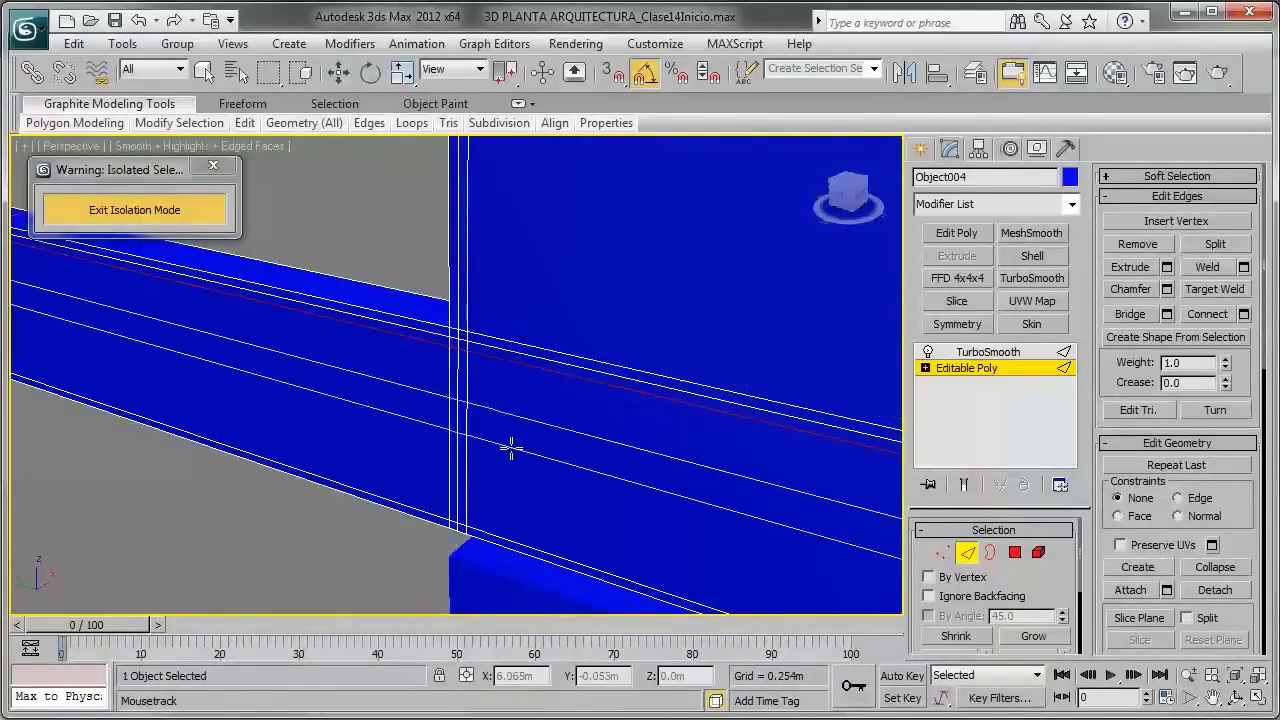
Step: Add another tight loop close to the column's edge, then exit Swift Loop
mouse_move(503, 423)
alt+middle_down()
mouse_move(491, 274)
mouse_move(494, 360)
mouse_move(452, 368)
mouse_move(633, 423)
mouse_move(651, 523)
alt+middle_up()
scroll(491, 343, down, 3)
scroll(617, 414, up, 3)
scroll(646, 410, up, 2)
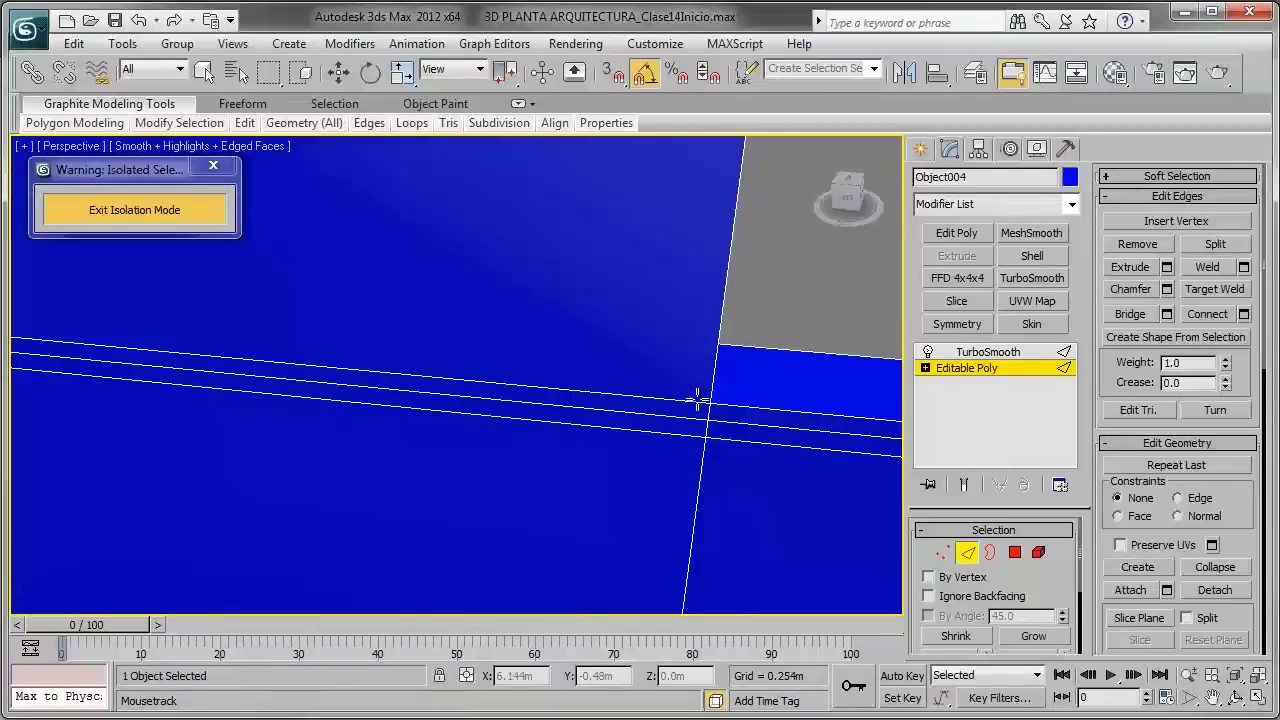
scroll(698, 400, down, 3)
scroll(630, 428, up, 3)
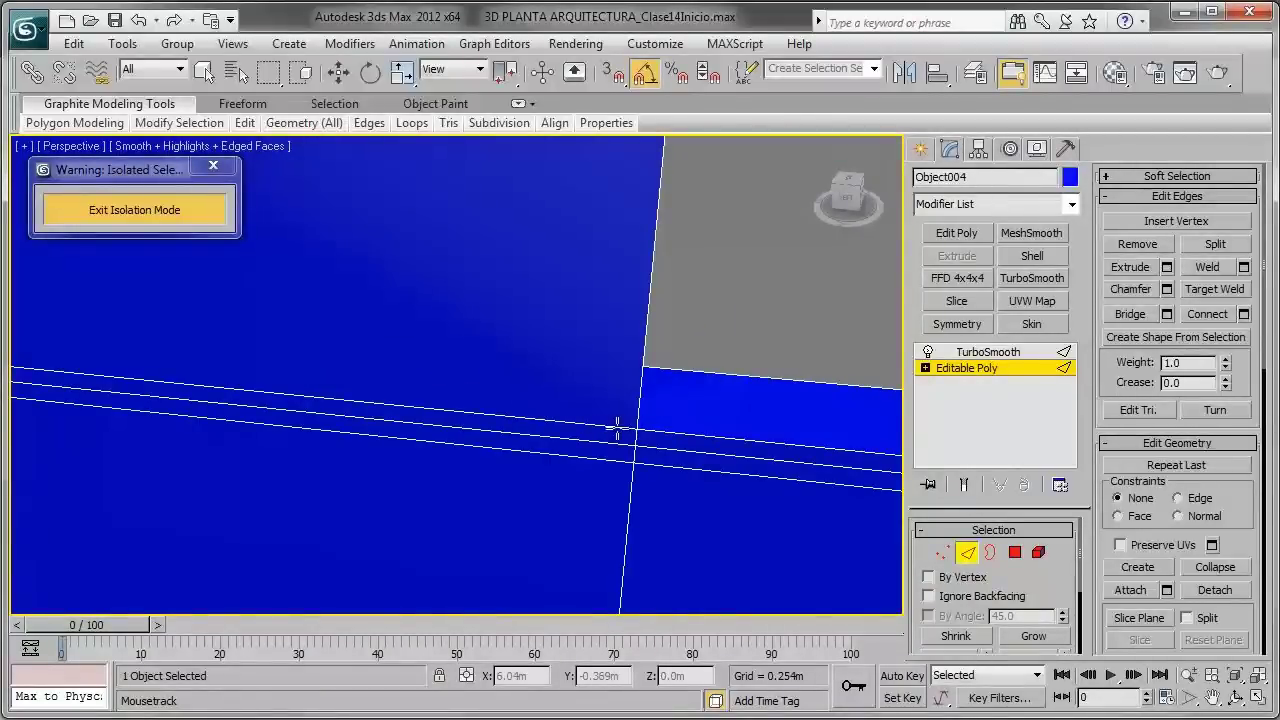
scroll(596, 413, down, 2)
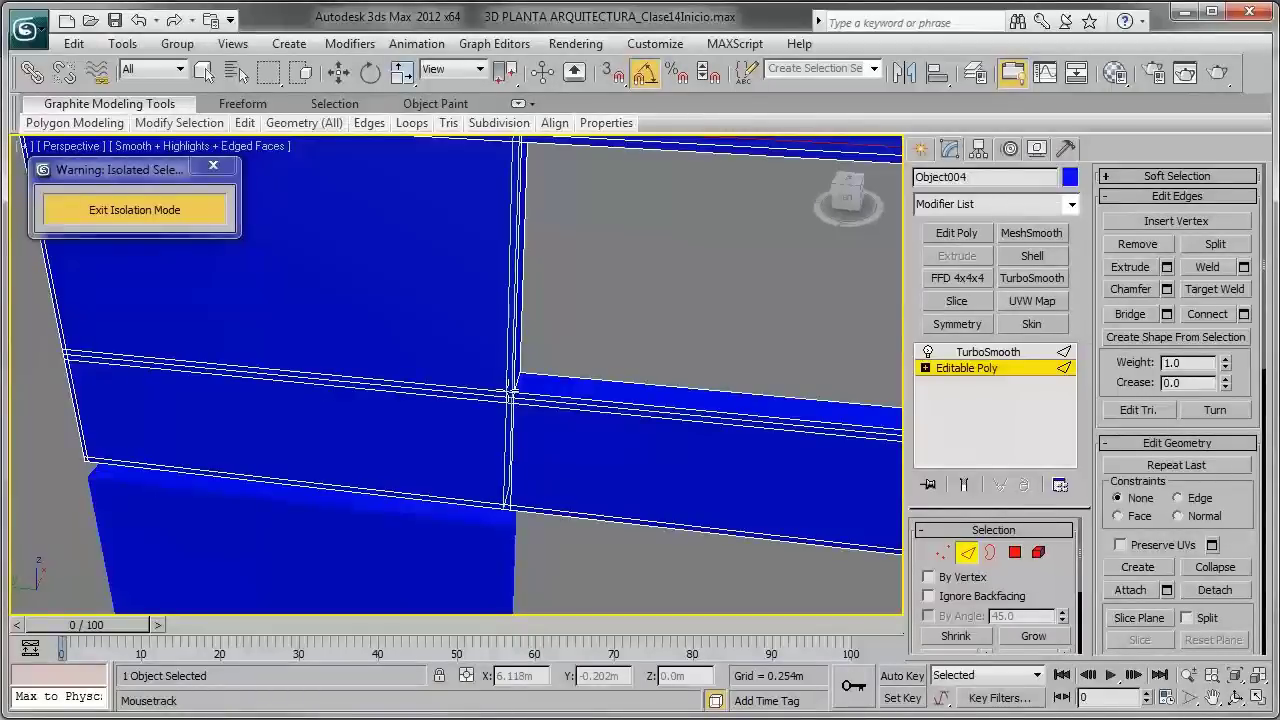
drag(510, 396, 503, 396)
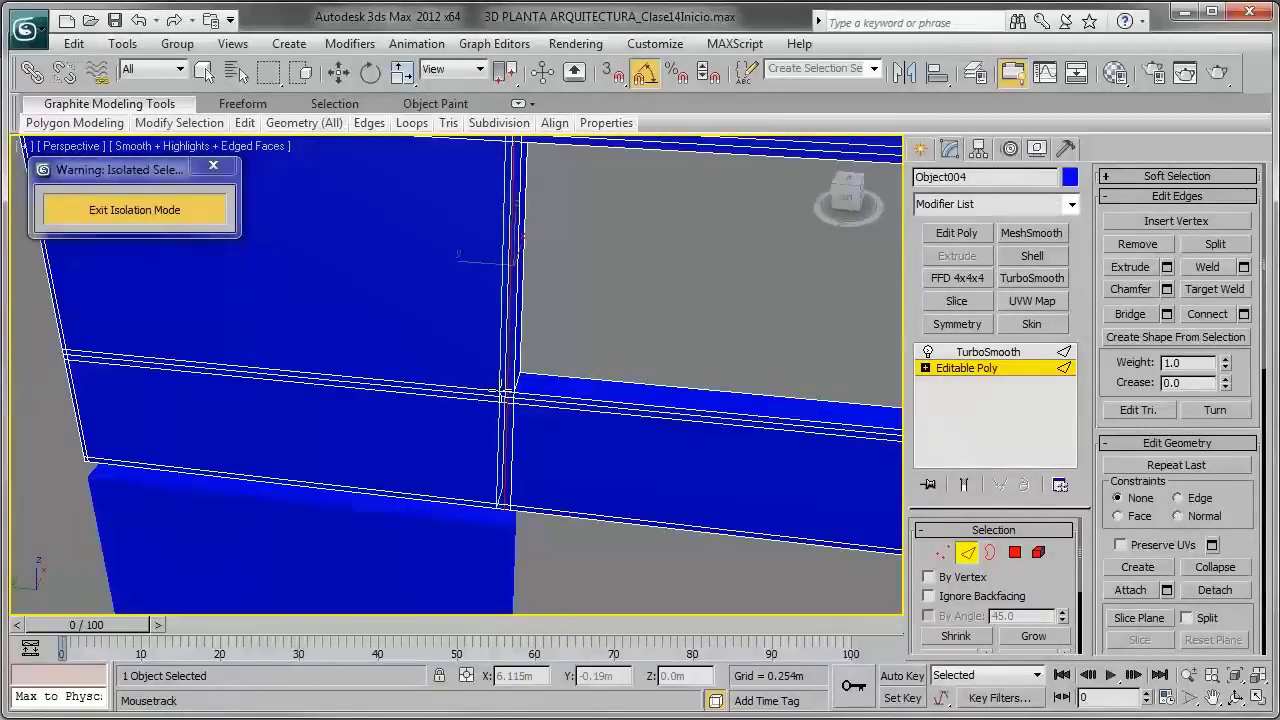
scroll(391, 334, down, 2)
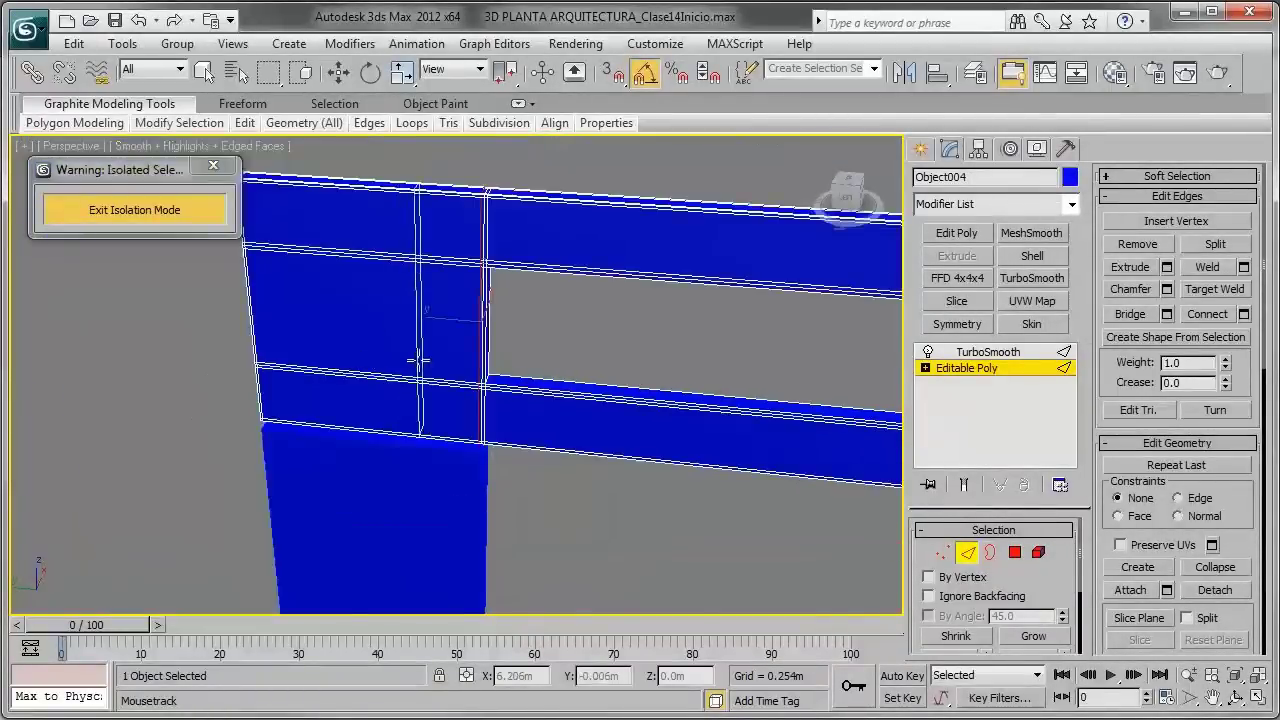
scroll(417, 357, down, 2)
key(w)
middle_drag(662, 388, 545, 380)
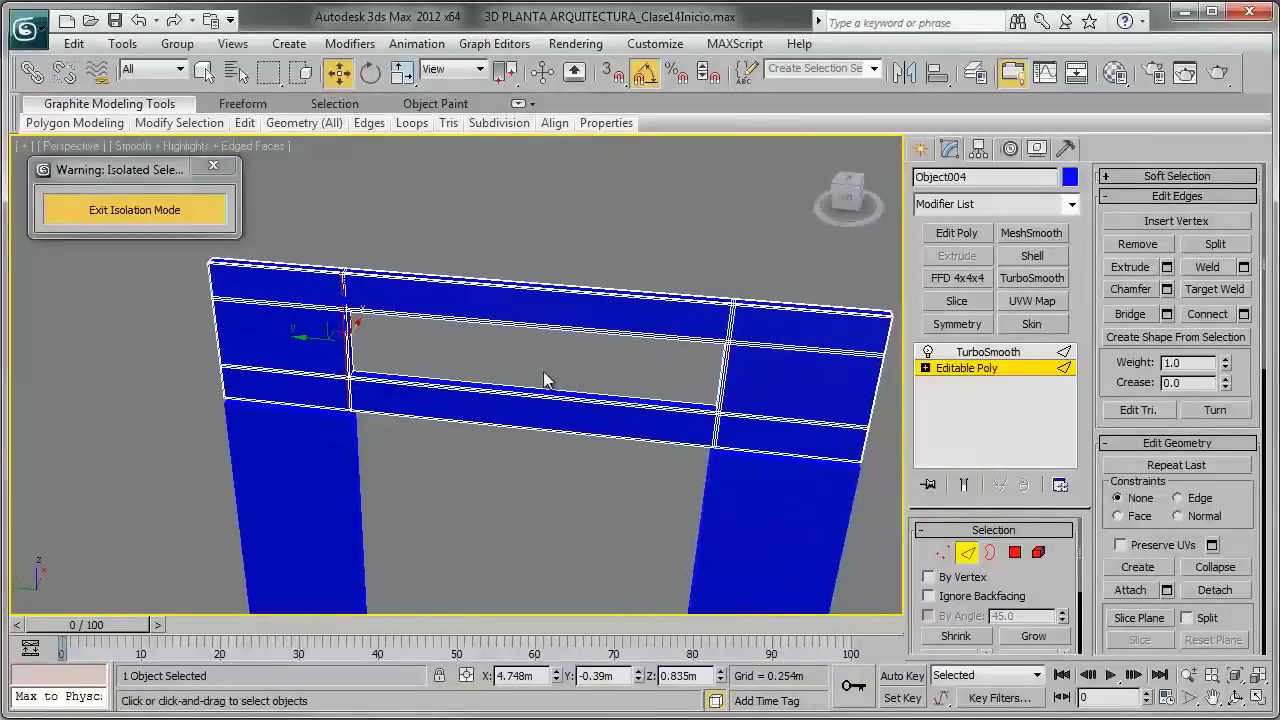
Step: View the frame's TurboSmooth result with edges hidden, inspect the pinched opening, then return to Editable Poly
click(968, 556)
alt+middle_drag(729, 463, 757, 386)
click(975, 352)
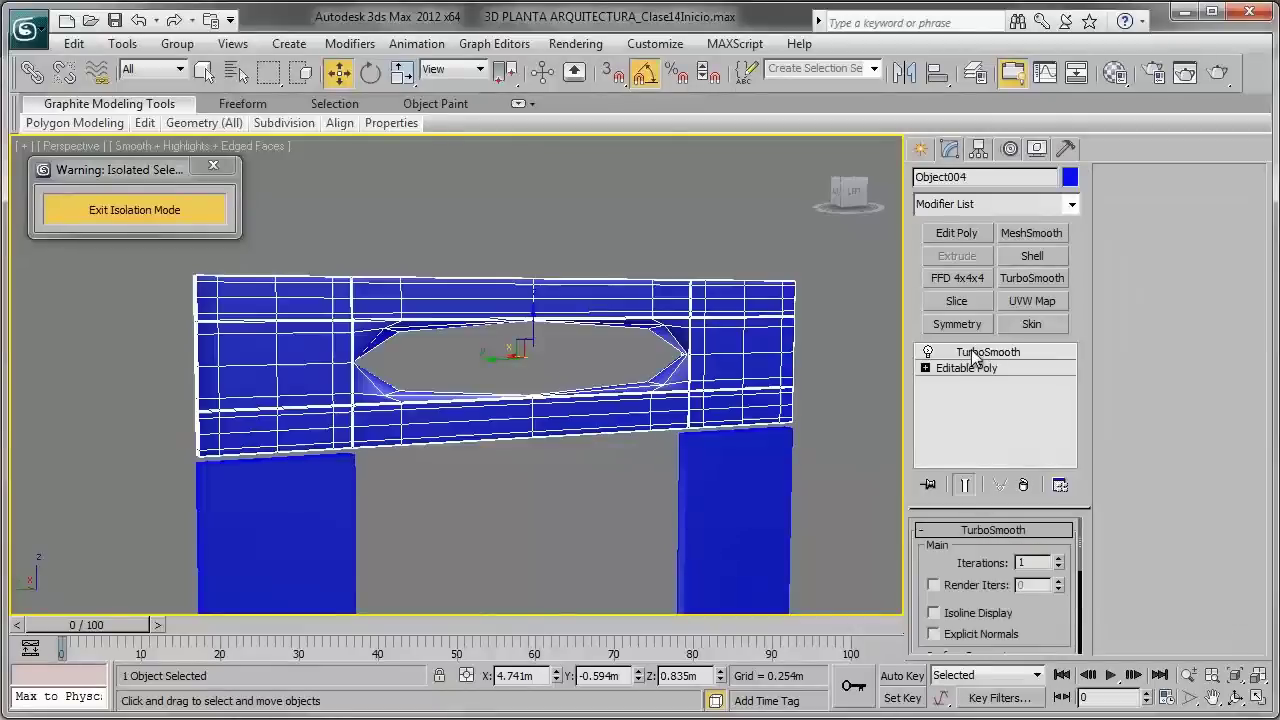
key(F4)
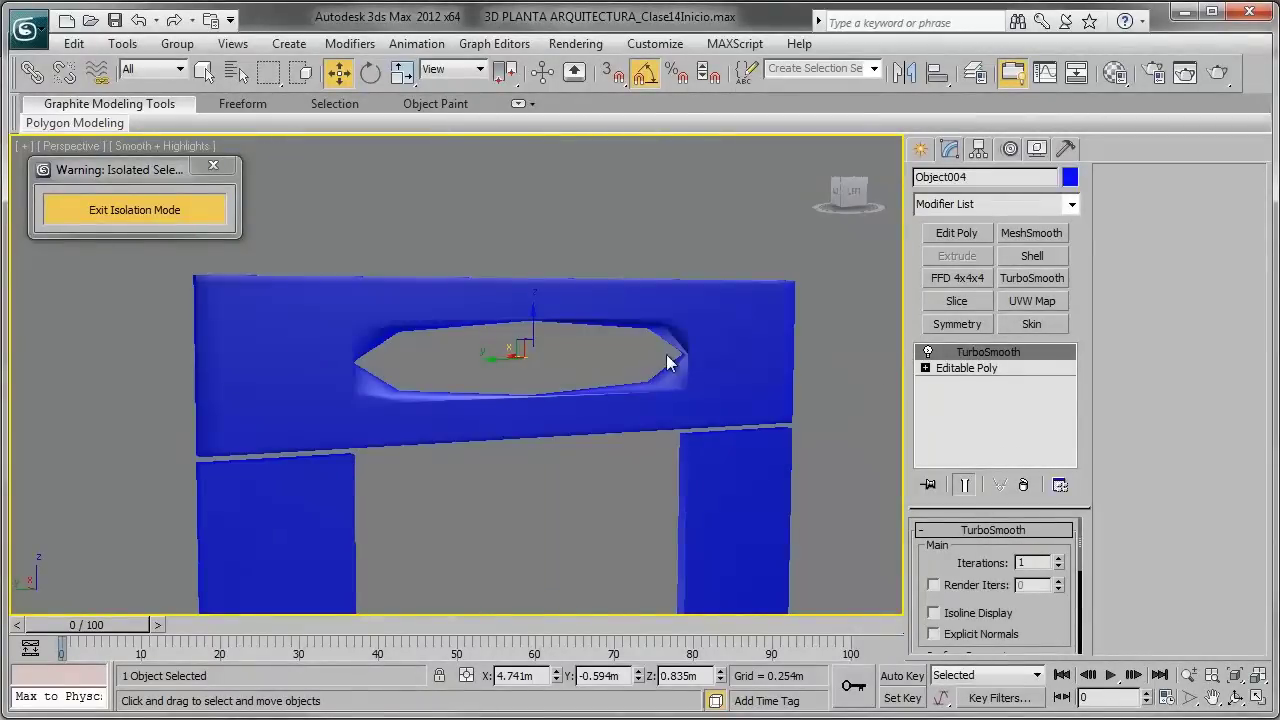
scroll(382, 313, up, 2)
scroll(315, 310, up, 2)
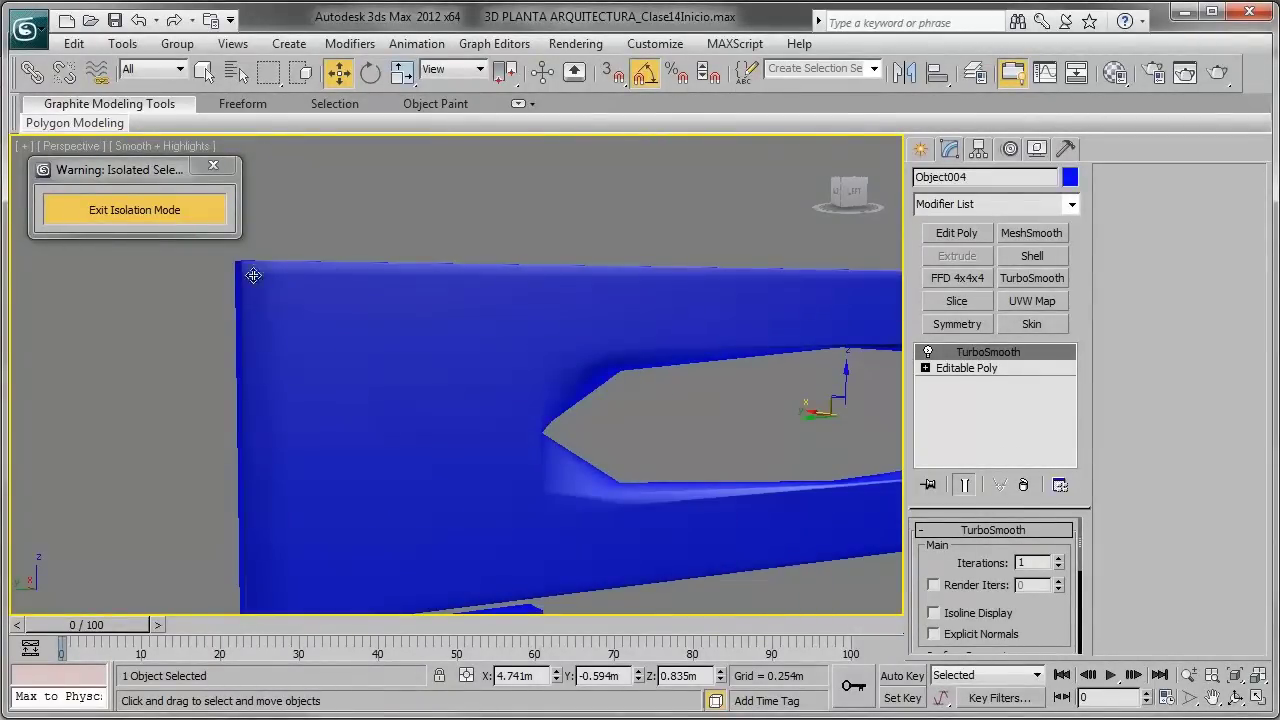
mouse_move(253, 275)
alt+middle_down()
mouse_move(400, 400)
mouse_move(489, 399)
alt+middle_up()
scroll(596, 414, down, 2)
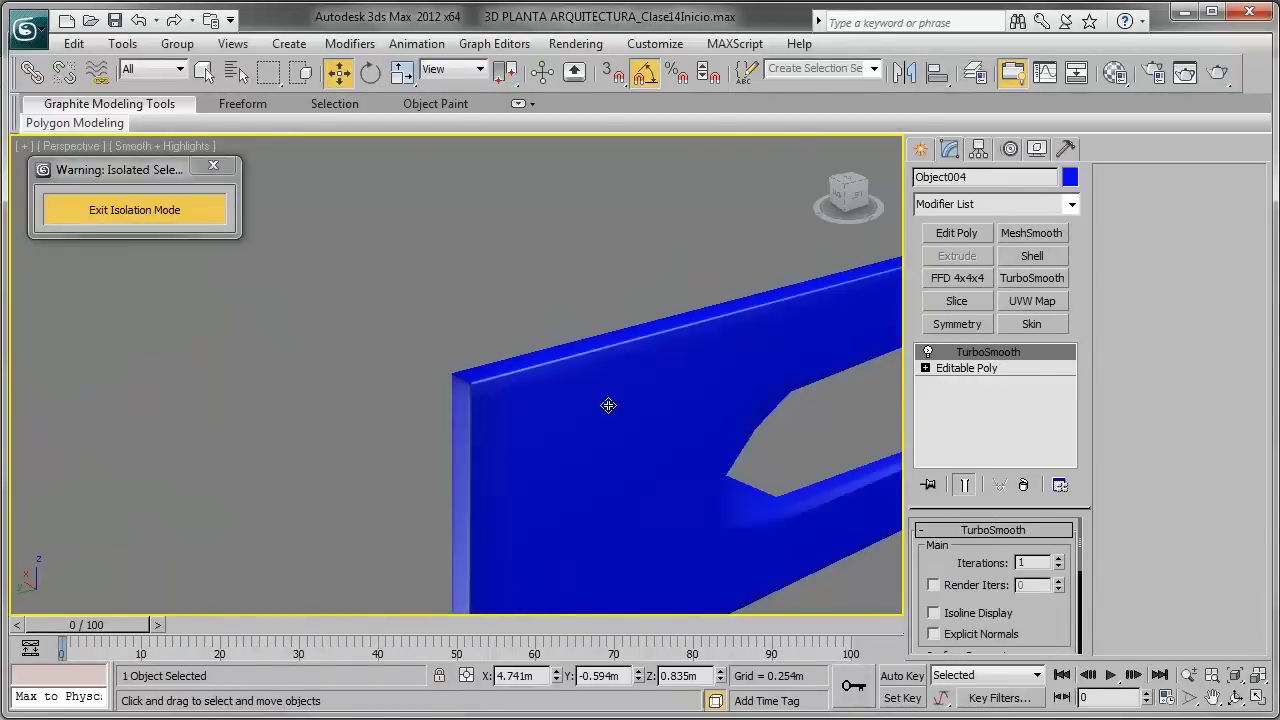
mouse_move(592, 407)
alt+middle_down()
mouse_move(708, 428)
mouse_move(634, 389)
alt+middle_up()
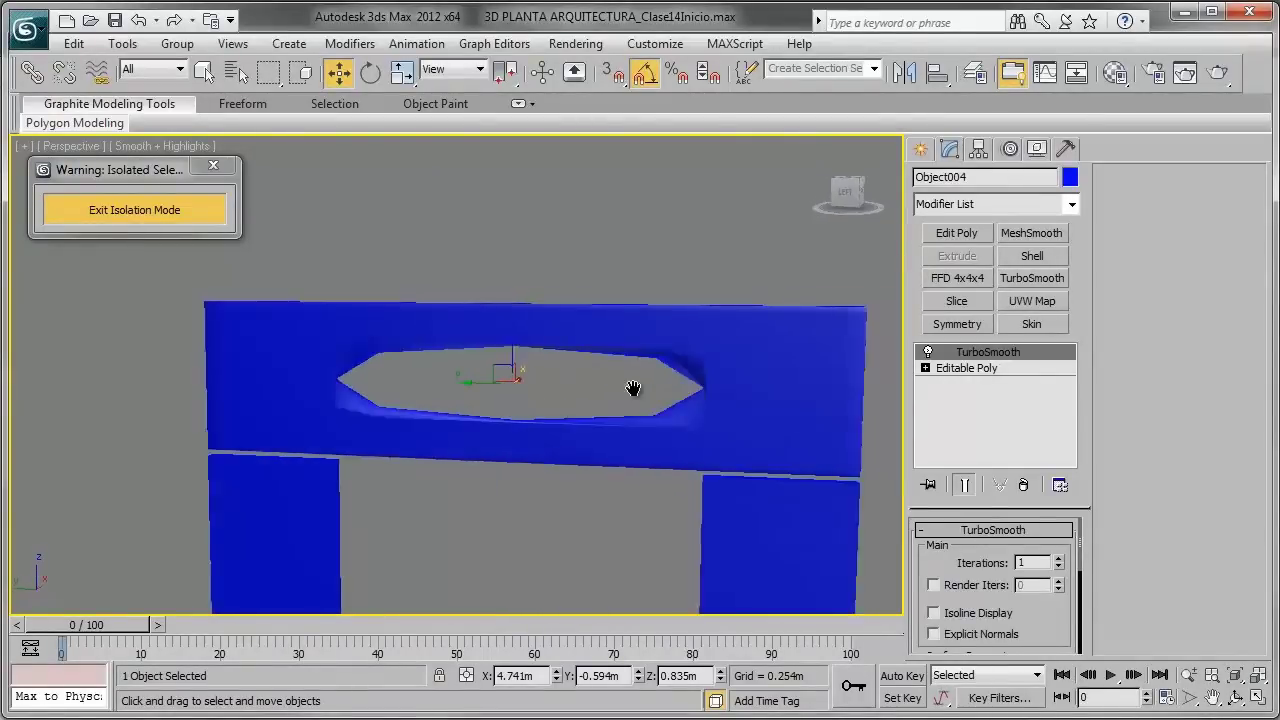
click(988, 369)
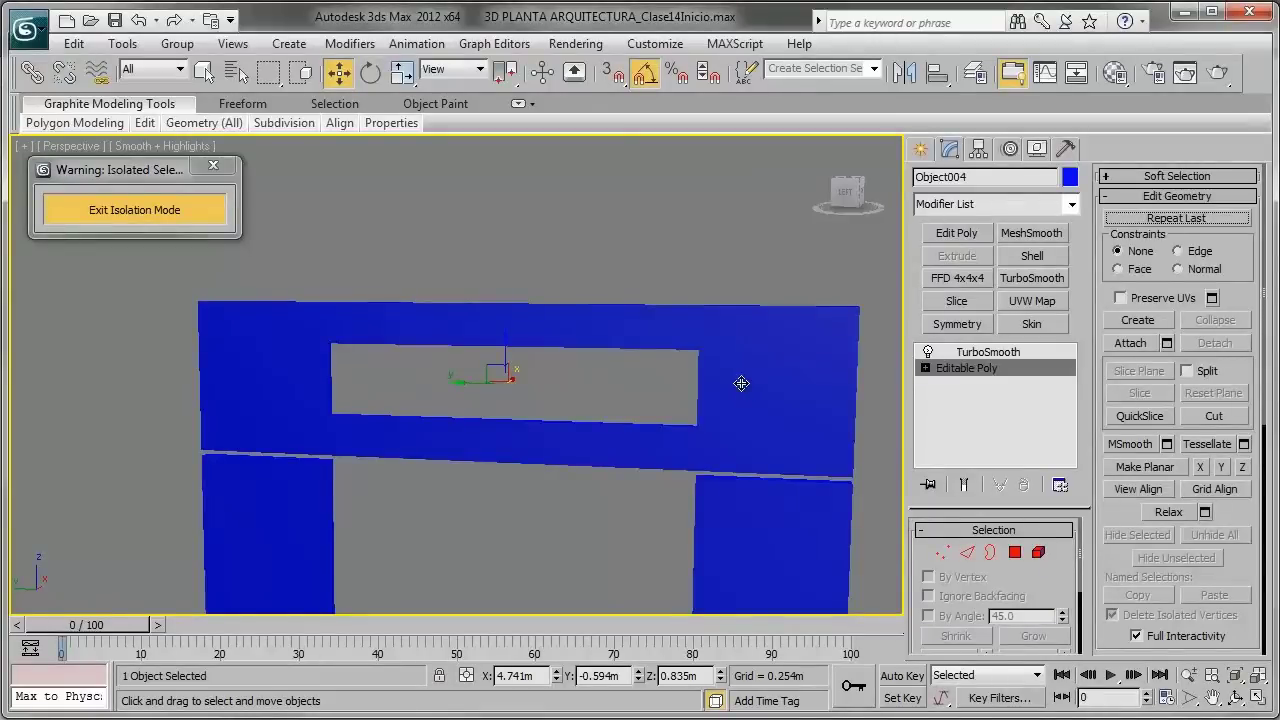
Step: Show edged faces again and frame the corner of the rectangular opening
key(F4)
scroll(738, 383, up, 2)
scroll(738, 383, up, 2)
scroll(736, 383, up, 1)
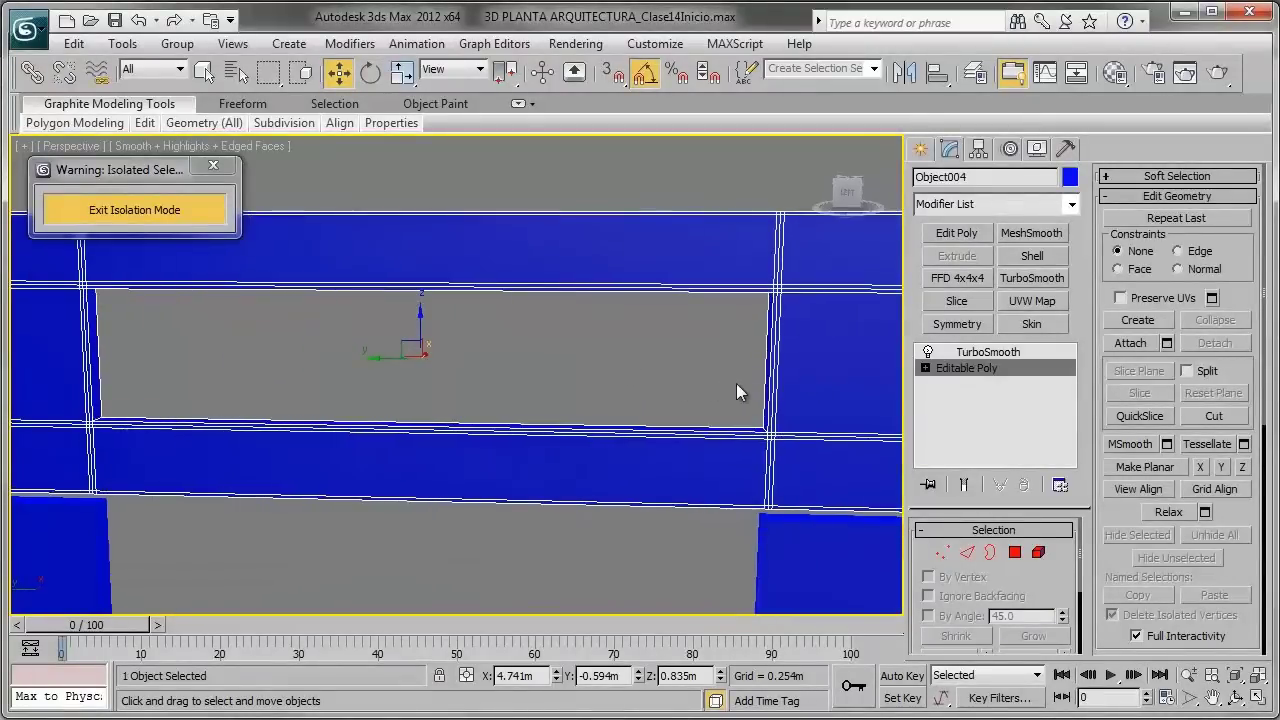
mouse_move(736, 383)
alt+middle_down()
mouse_move(735, 360)
mouse_move(651, 430)
alt+middle_up()
scroll(651, 423, up, 2)
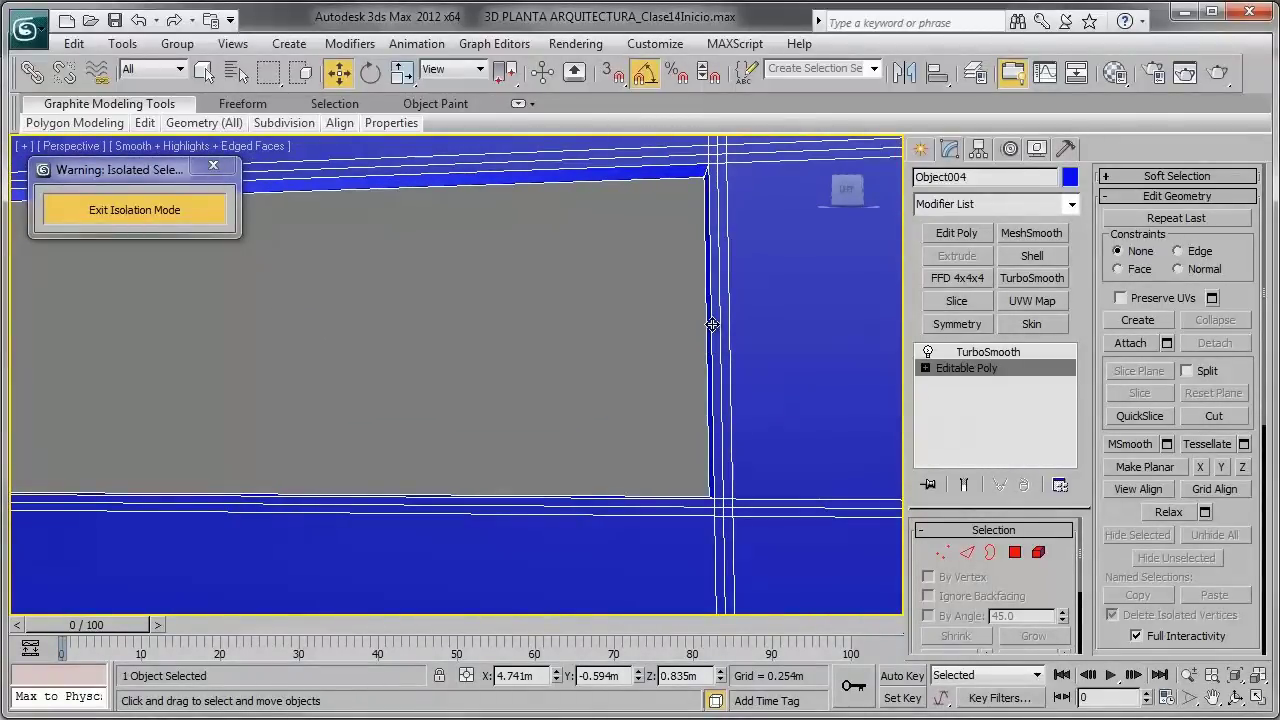
middle_drag(675, 542, 625, 436)
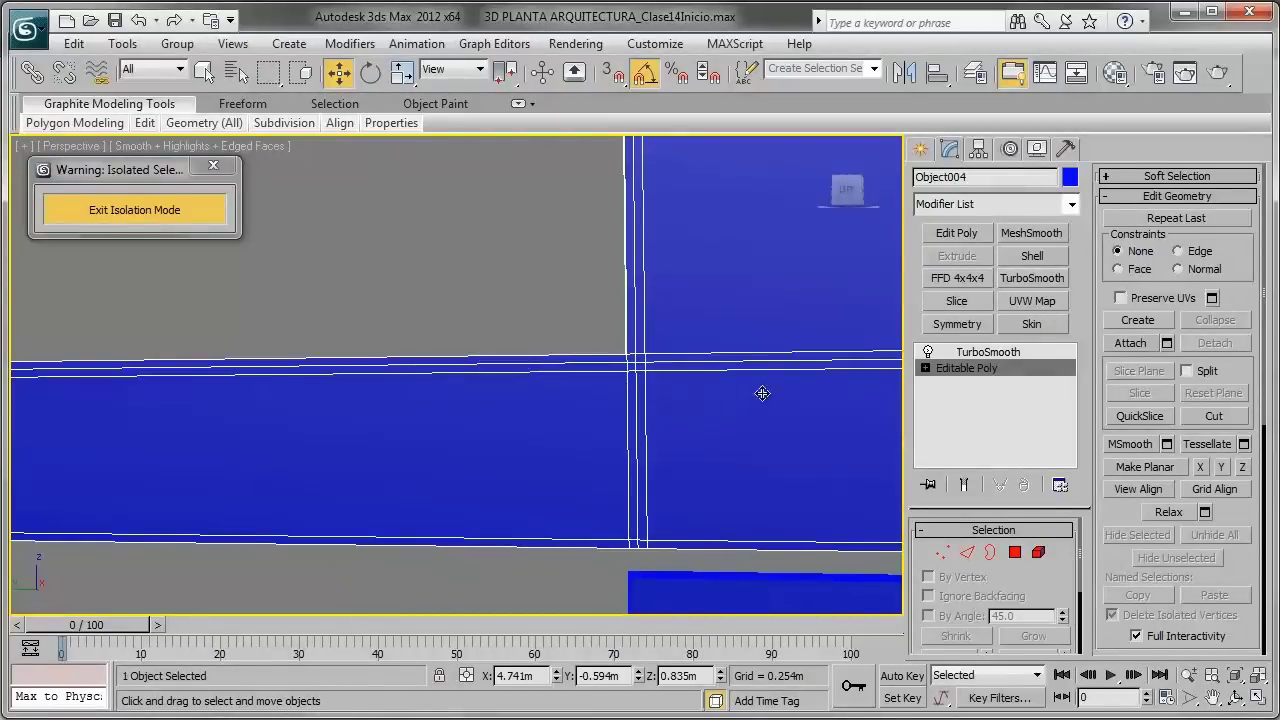
Step: Add tight Swift Loop edges beside the opening's corners, then leave Edge mode
click(968, 554)
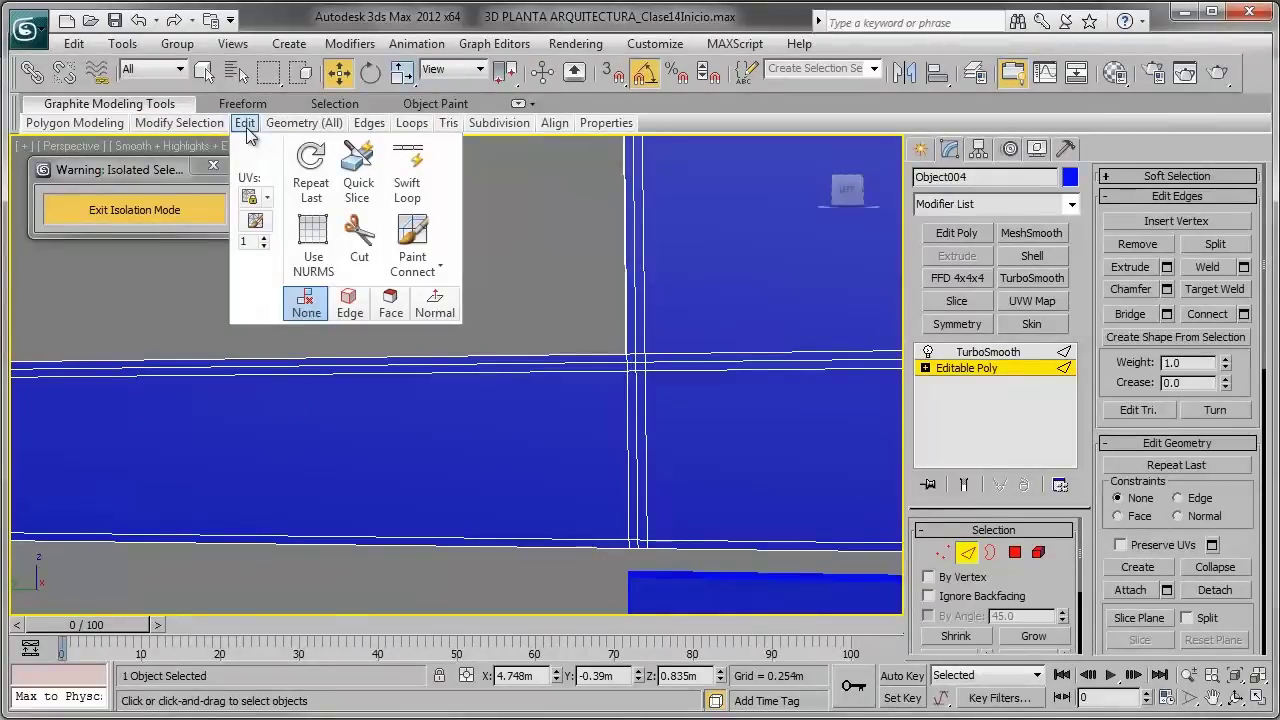
click(407, 172)
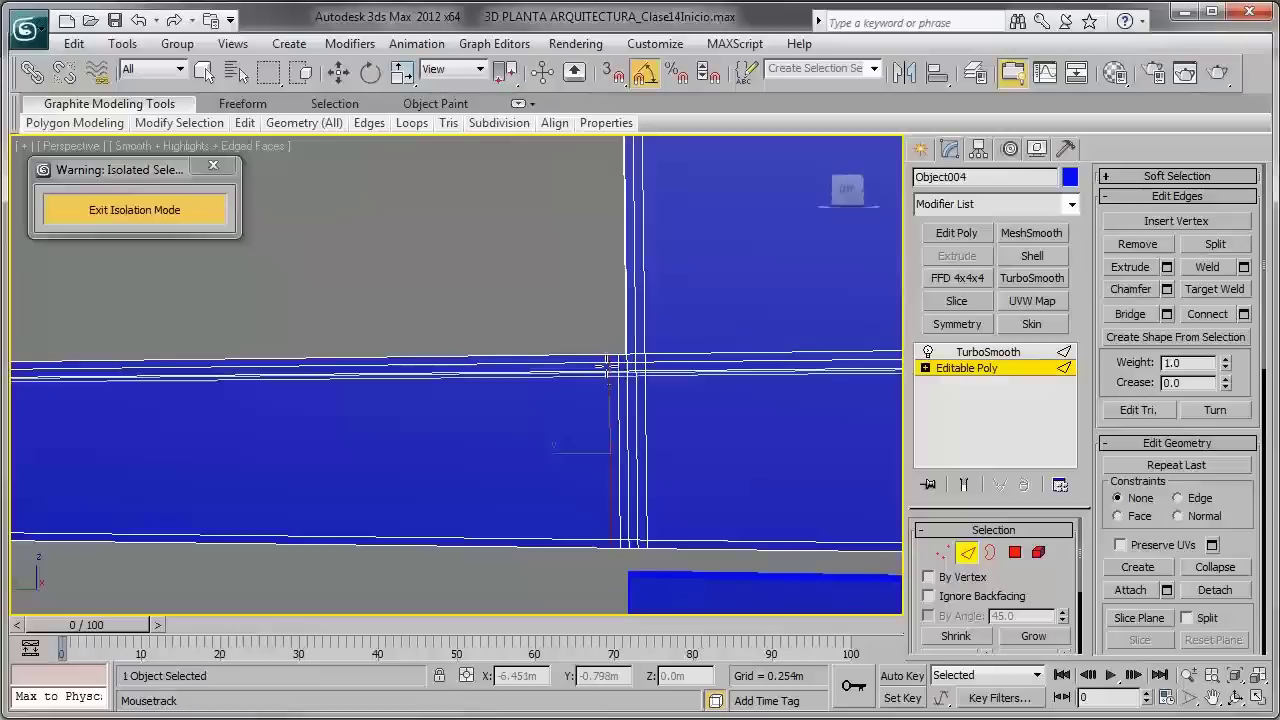
mouse_move(609, 372)
middle_down()
mouse_move(600, 491)
mouse_move(581, 416)
middle_up()
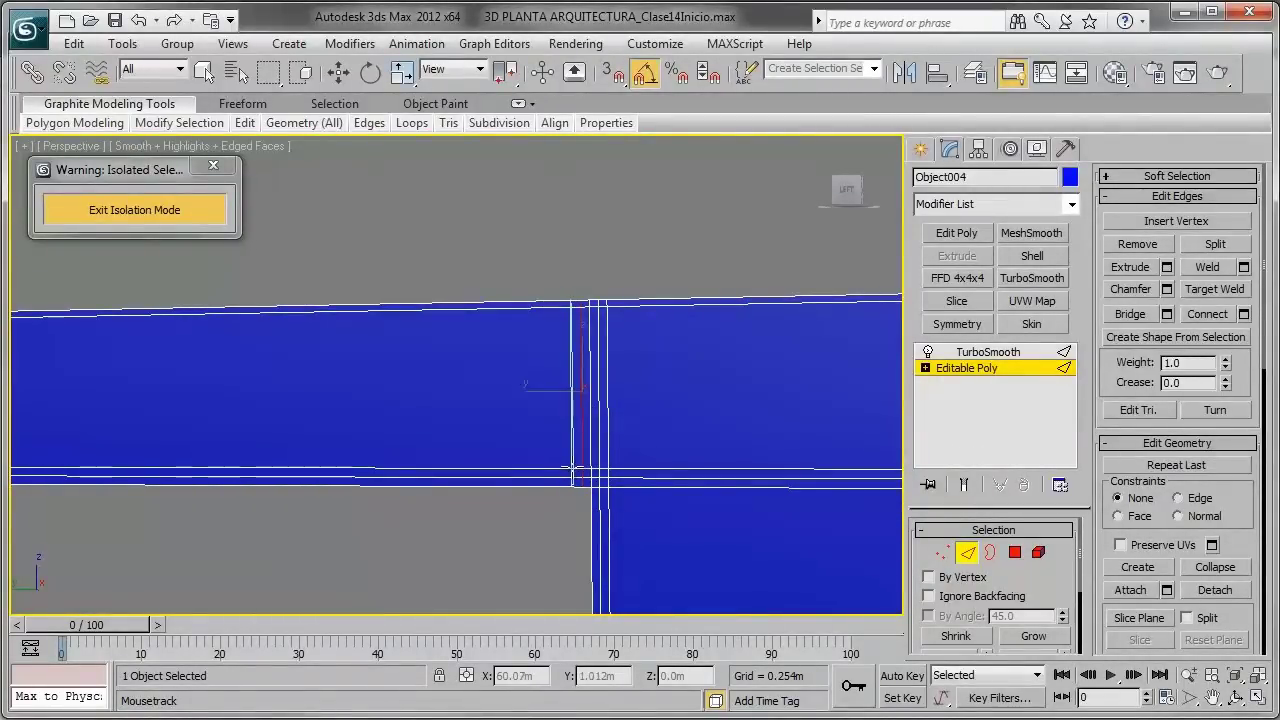
mouse_move(574, 470)
middle_down()
mouse_move(508, 434)
mouse_move(380, 414)
middle_up()
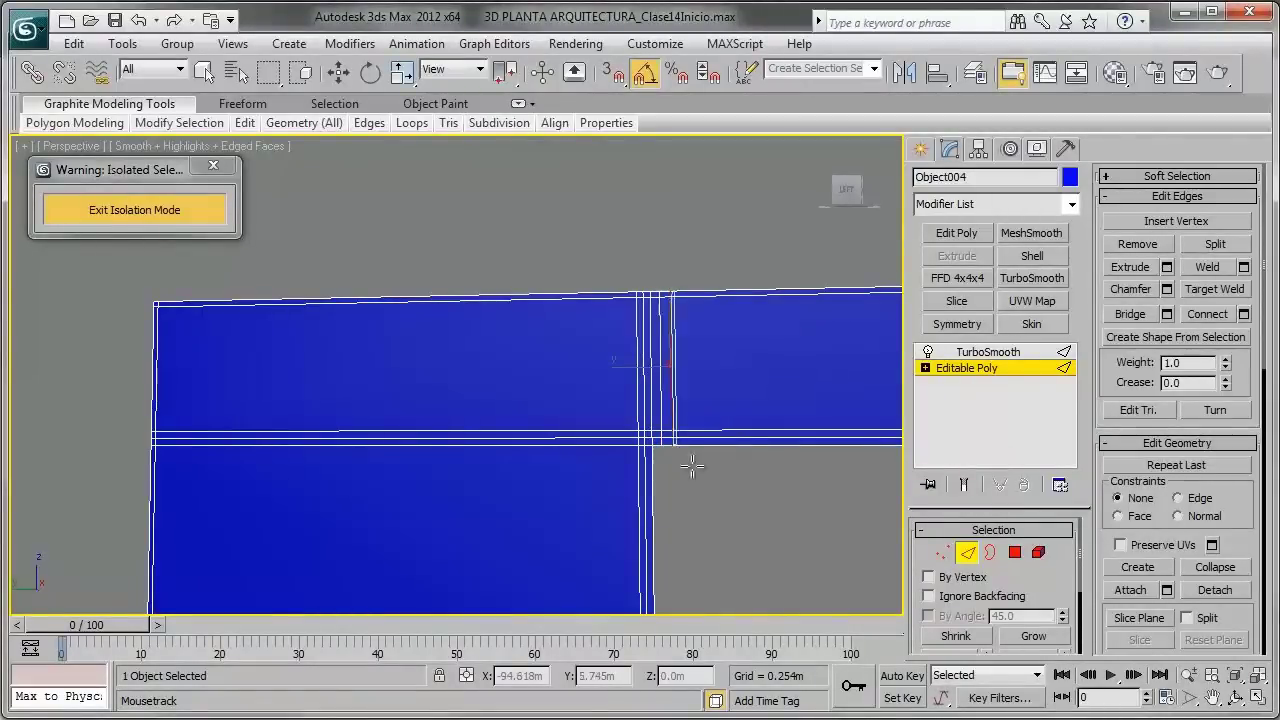
mouse_move(692, 466)
middle_down()
mouse_move(693, 386)
mouse_move(620, 400)
middle_up()
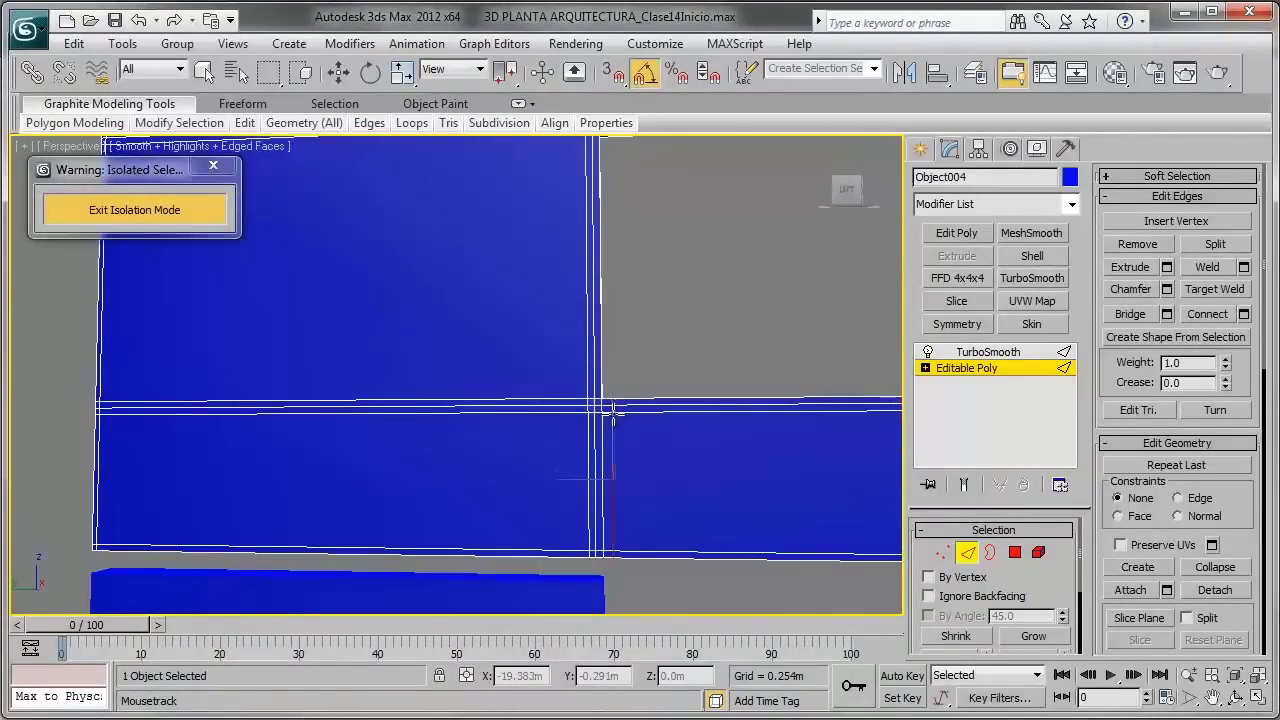
key(w)
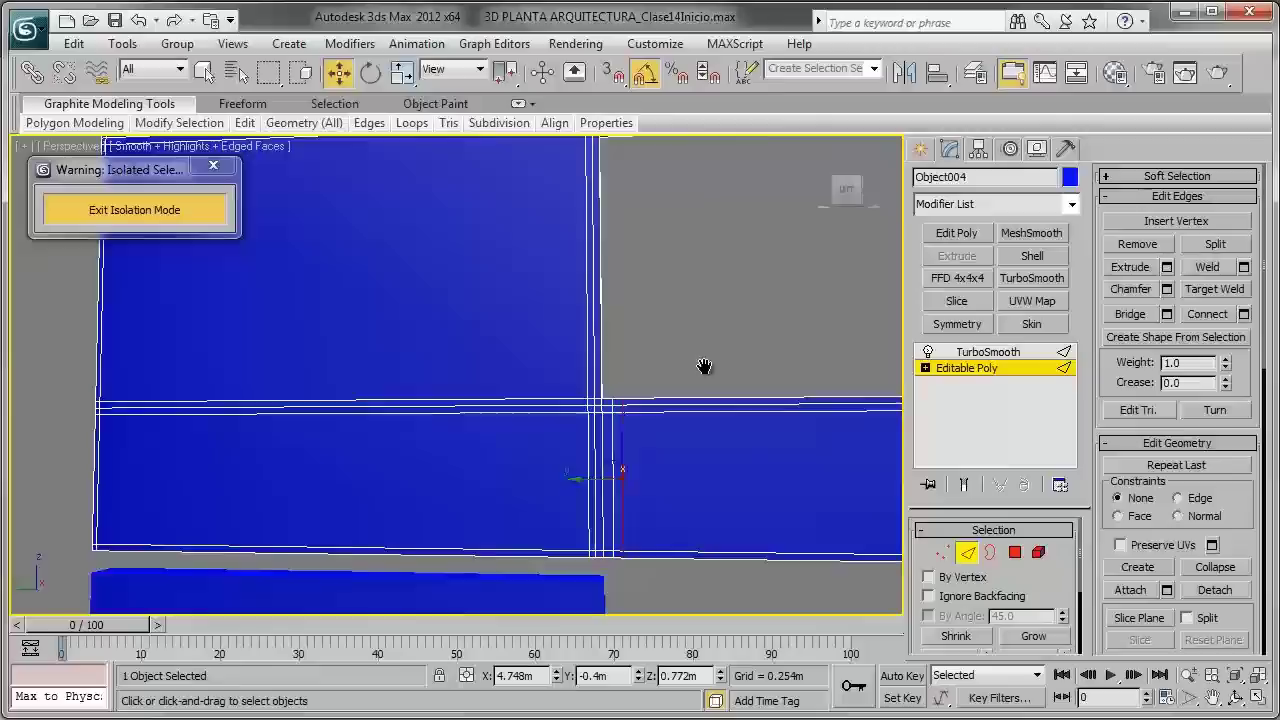
middle_drag(675, 395, 530, 407)
click(968, 553)
Step: Set Object004's TurboSmooth Iterations to 2, inspect the frame, then select Object005
click(988, 352)
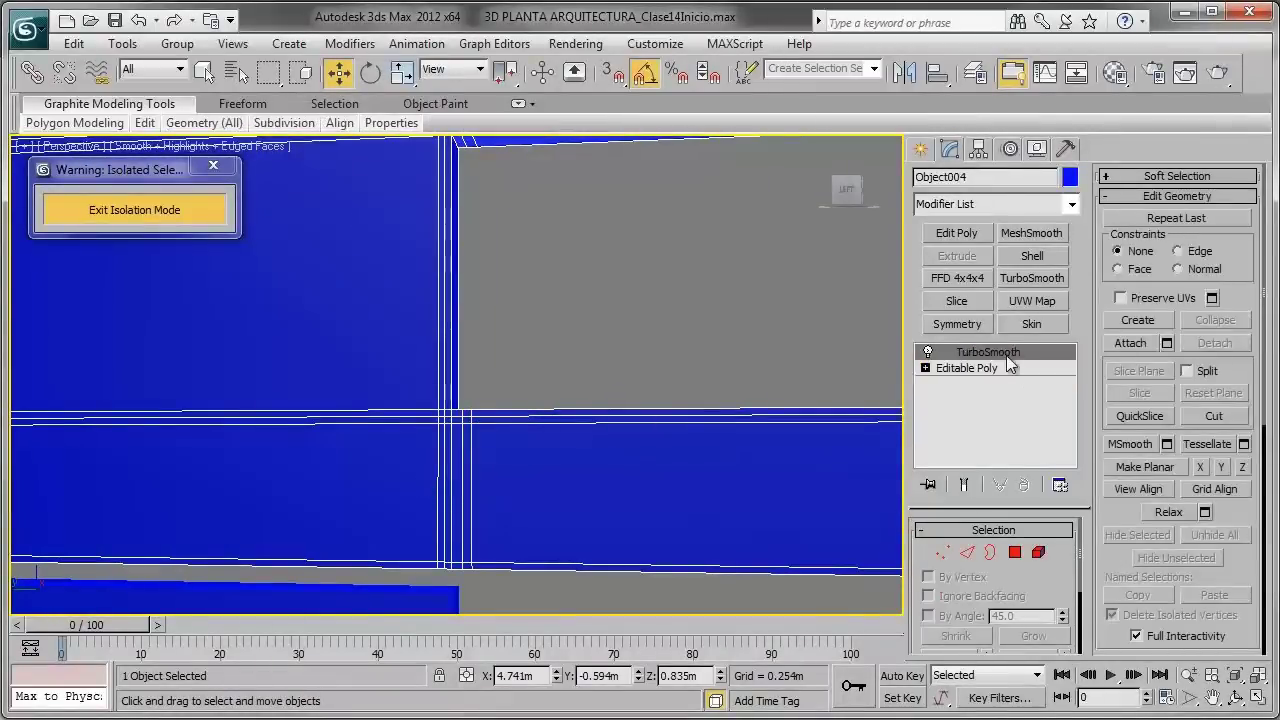
scroll(737, 357, down, 3)
scroll(629, 385, down, 2)
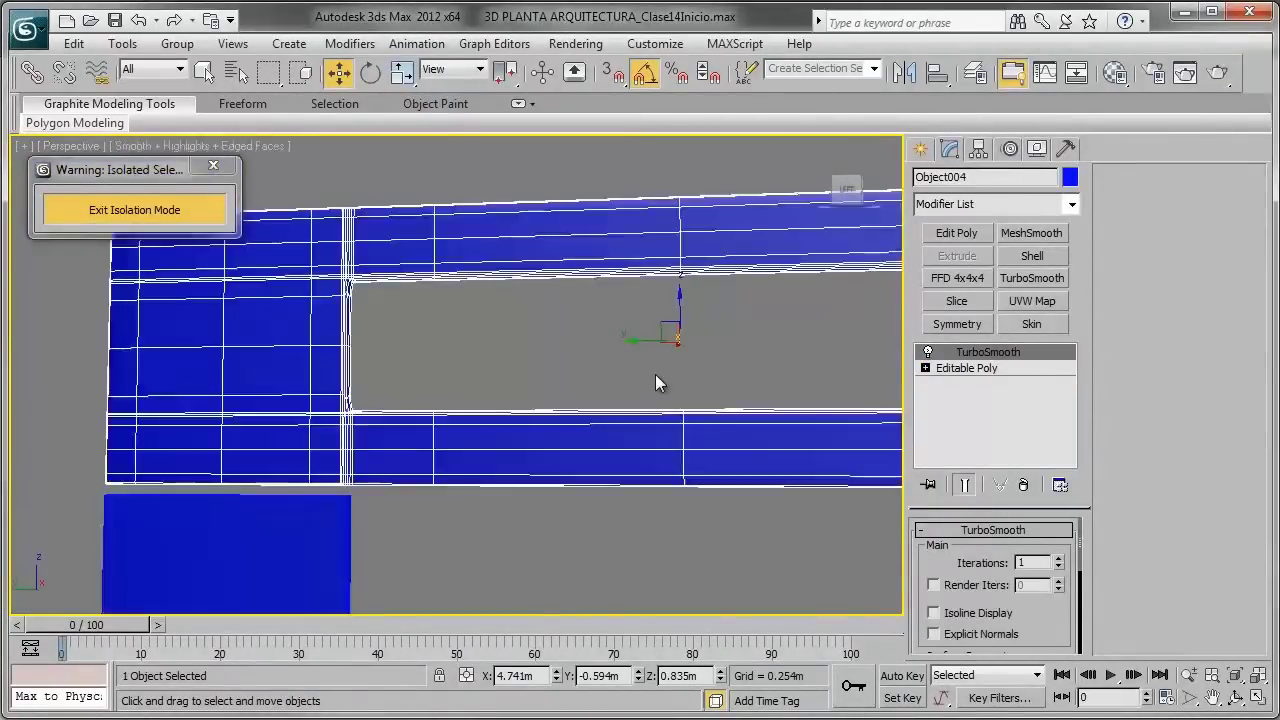
key(F4)
mouse_move(506, 329)
alt+middle_down()
mouse_move(550, 385)
mouse_move(526, 395)
alt+middle_up()
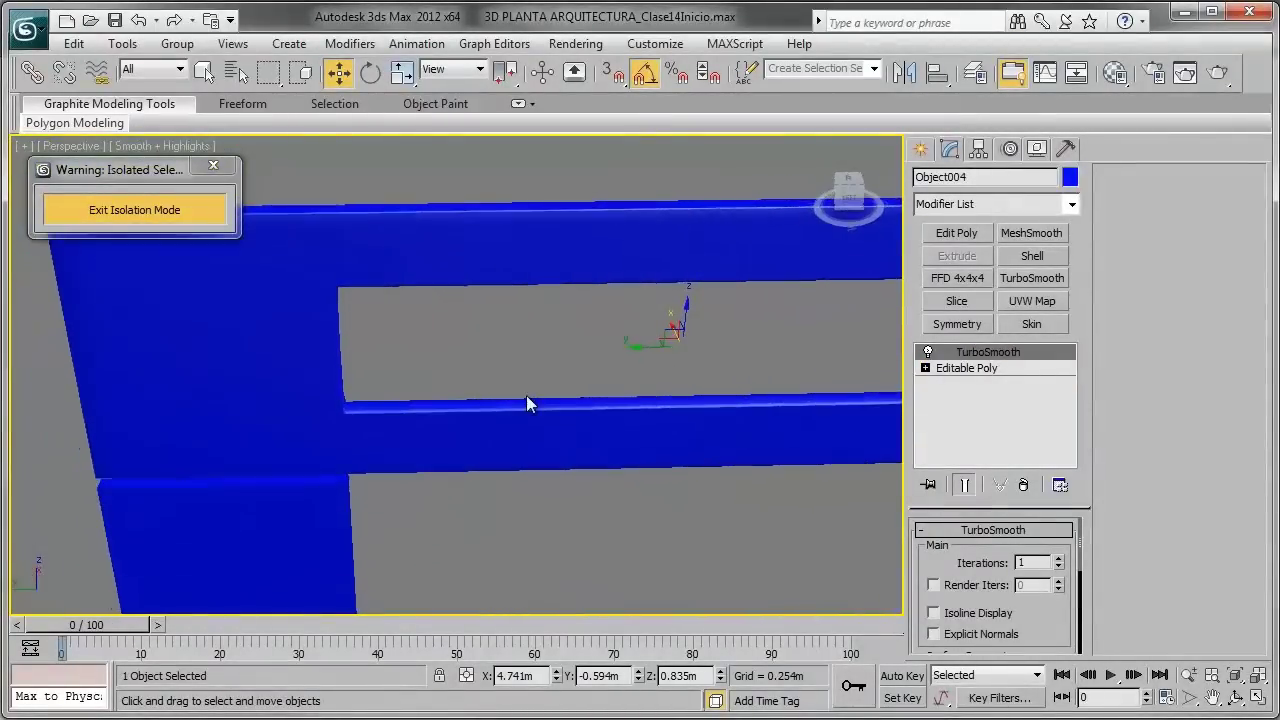
click(1058, 559)
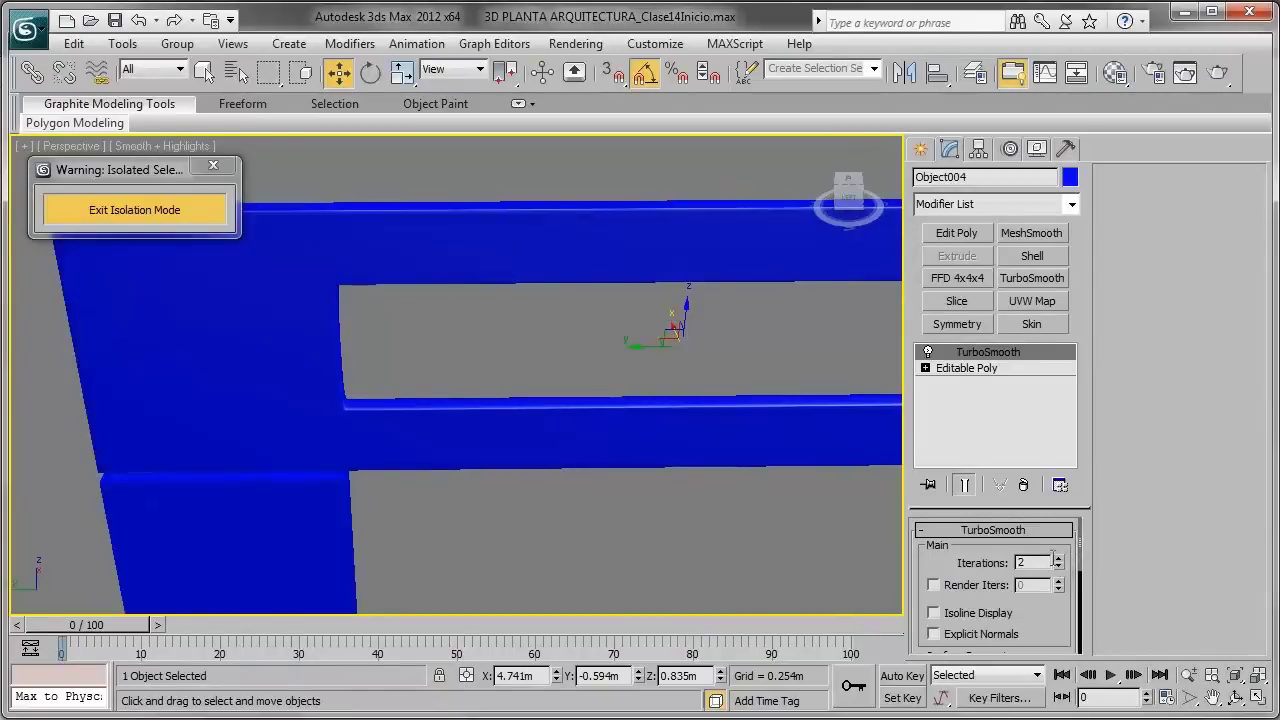
mouse_move(681, 370)
alt+middle_down()
mouse_move(745, 347)
mouse_move(790, 350)
mouse_move(573, 360)
mouse_move(678, 355)
mouse_move(608, 366)
mouse_move(654, 378)
mouse_move(654, 302)
alt+middle_up()
key(F4)
scroll(691, 368, down, 5)
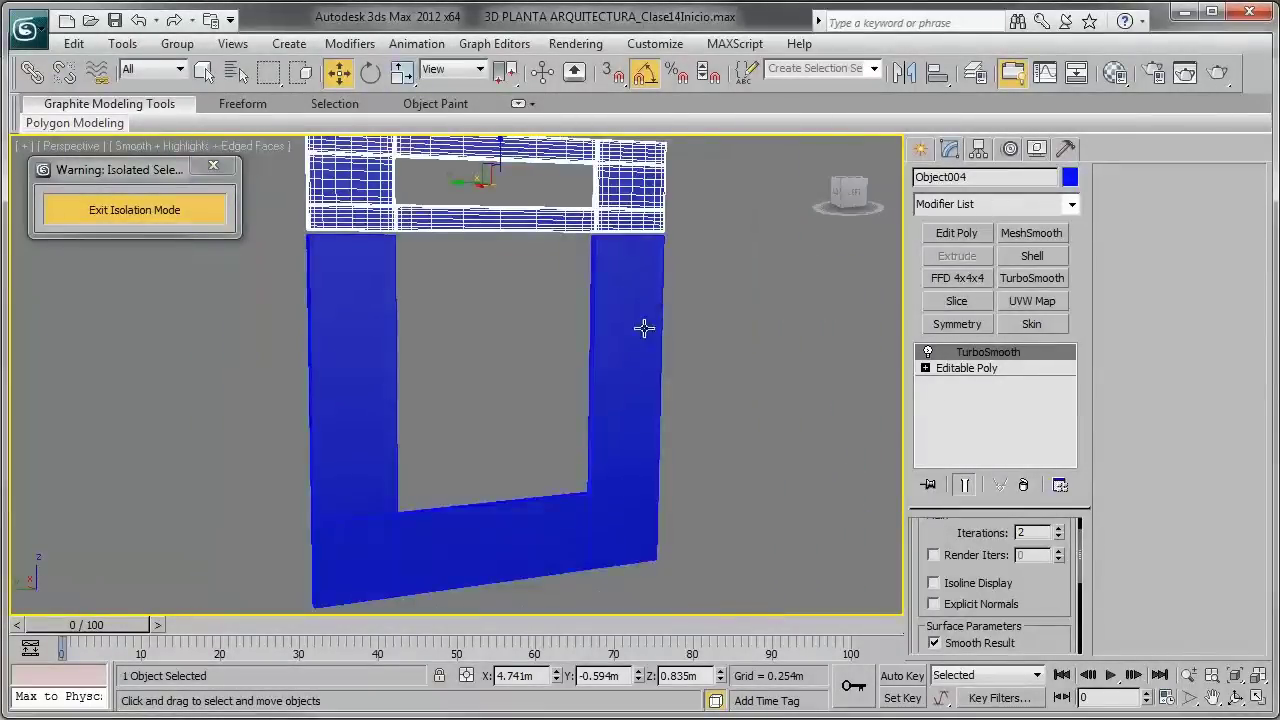
click(644, 328)
Step: Enter Edge mode on Object005 and frame the U-shaped door frame's top bar
scroll(620, 371, down, 3)
alt+middle_drag(620, 371, 609, 334)
scroll(556, 418, up, 5)
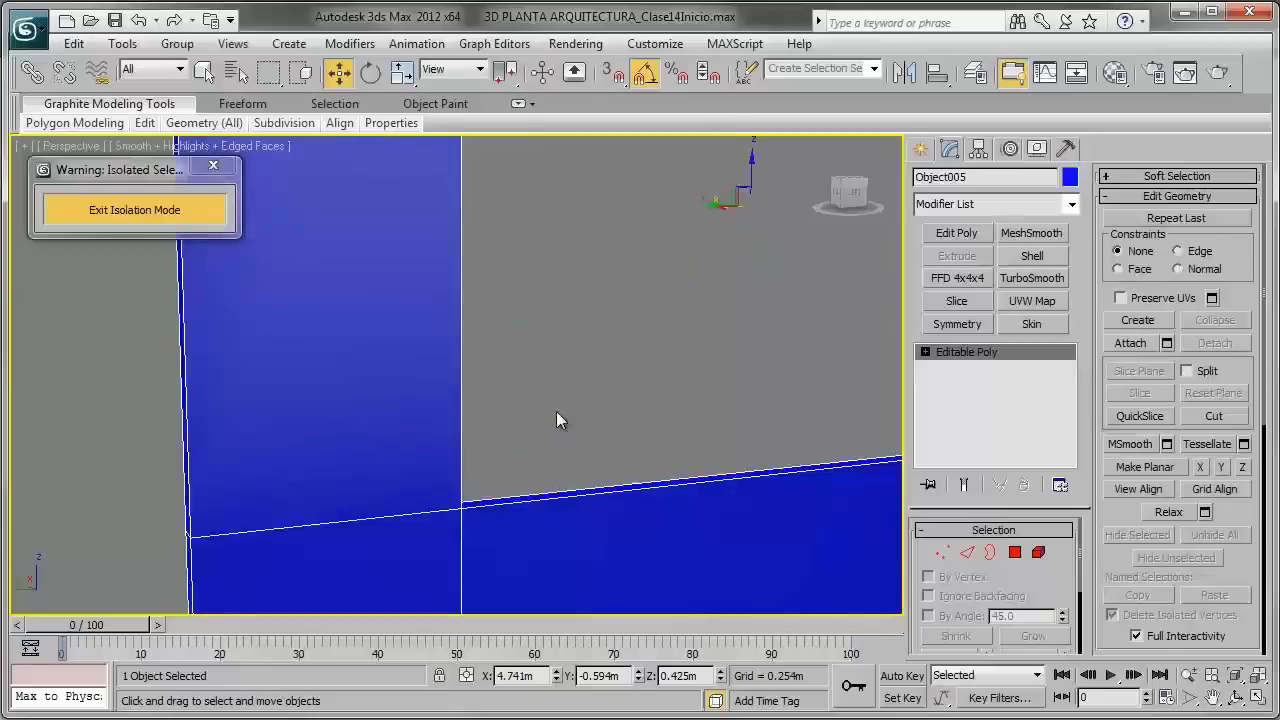
middle_drag(556, 418, 519, 302)
click(968, 553)
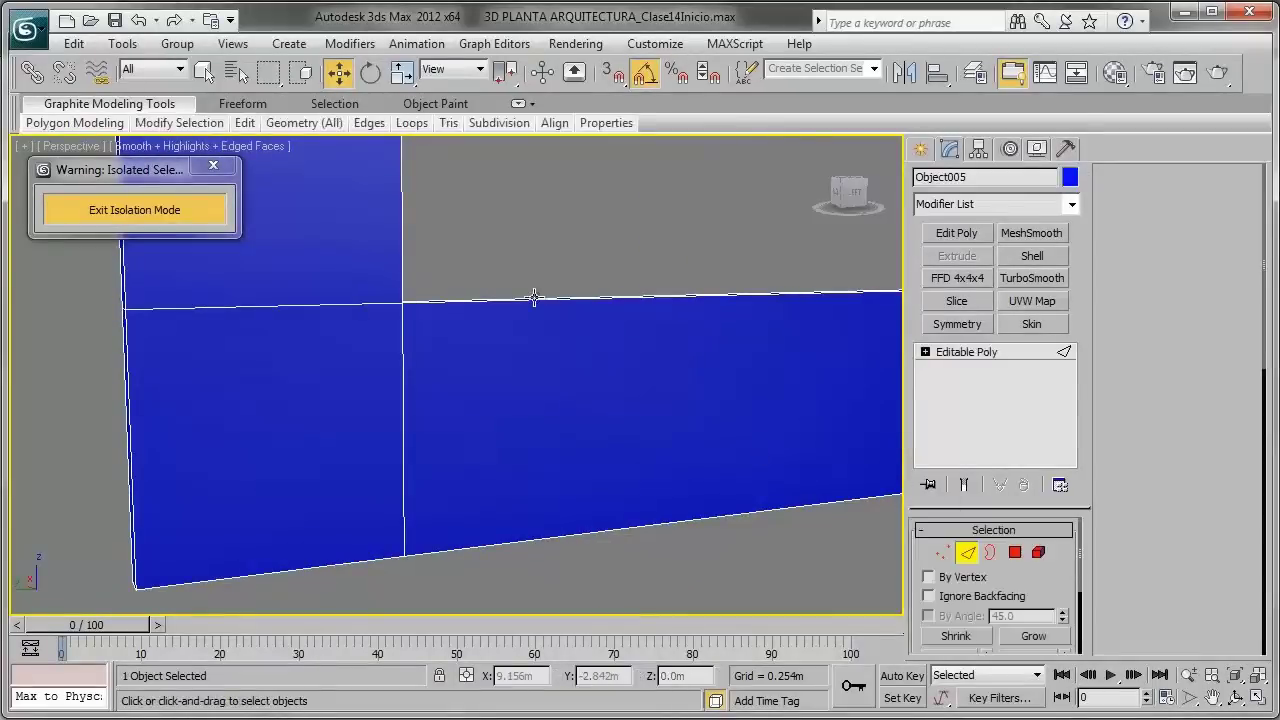
scroll(531, 294, down, 5)
mouse_move(586, 343)
alt+middle_down()
mouse_move(586, 323)
mouse_move(517, 363)
mouse_move(526, 382)
alt+middle_up()
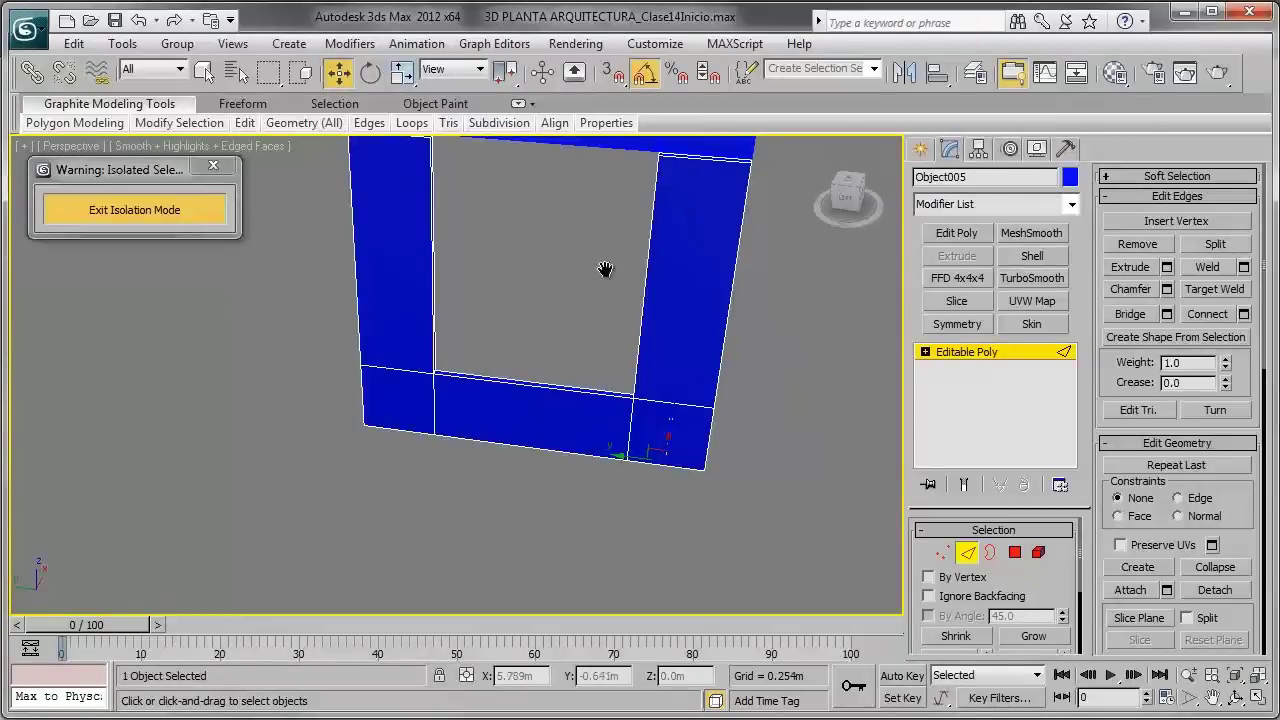
middle_drag(605, 269, 620, 297)
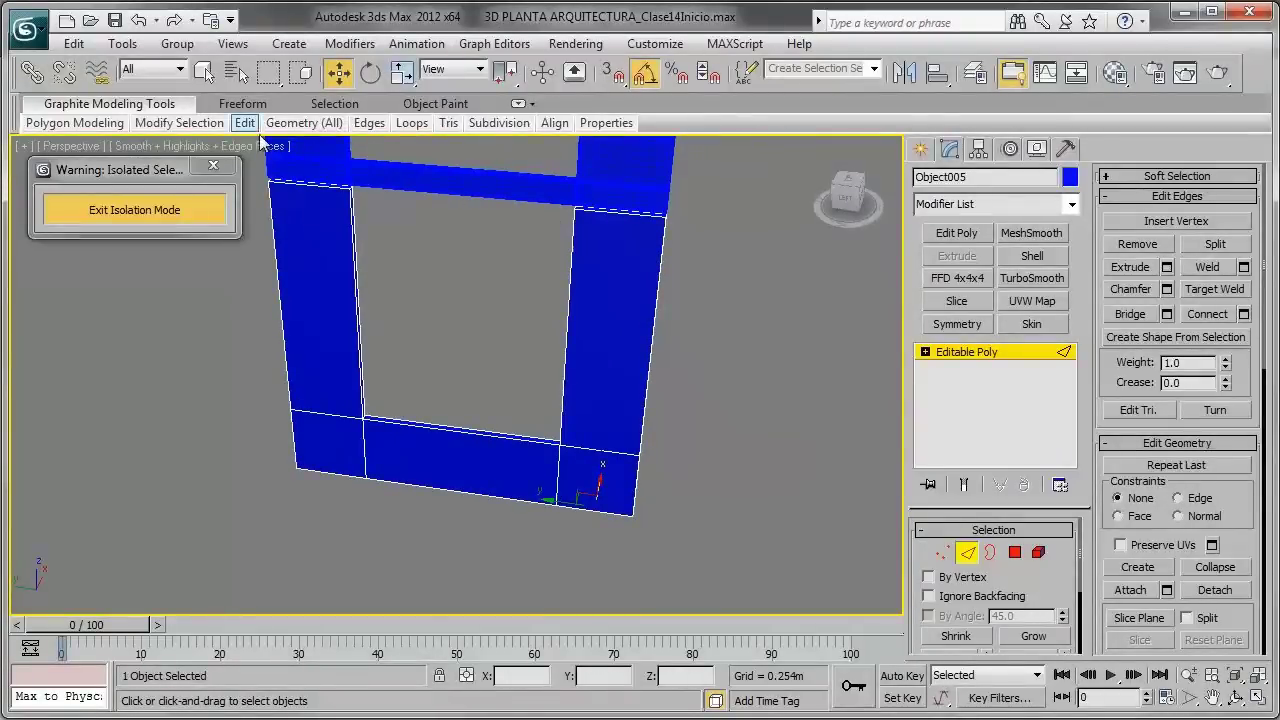
Step: Activate the Cut tool and orbit around the wall to see the frame's thickness
click(406, 170)
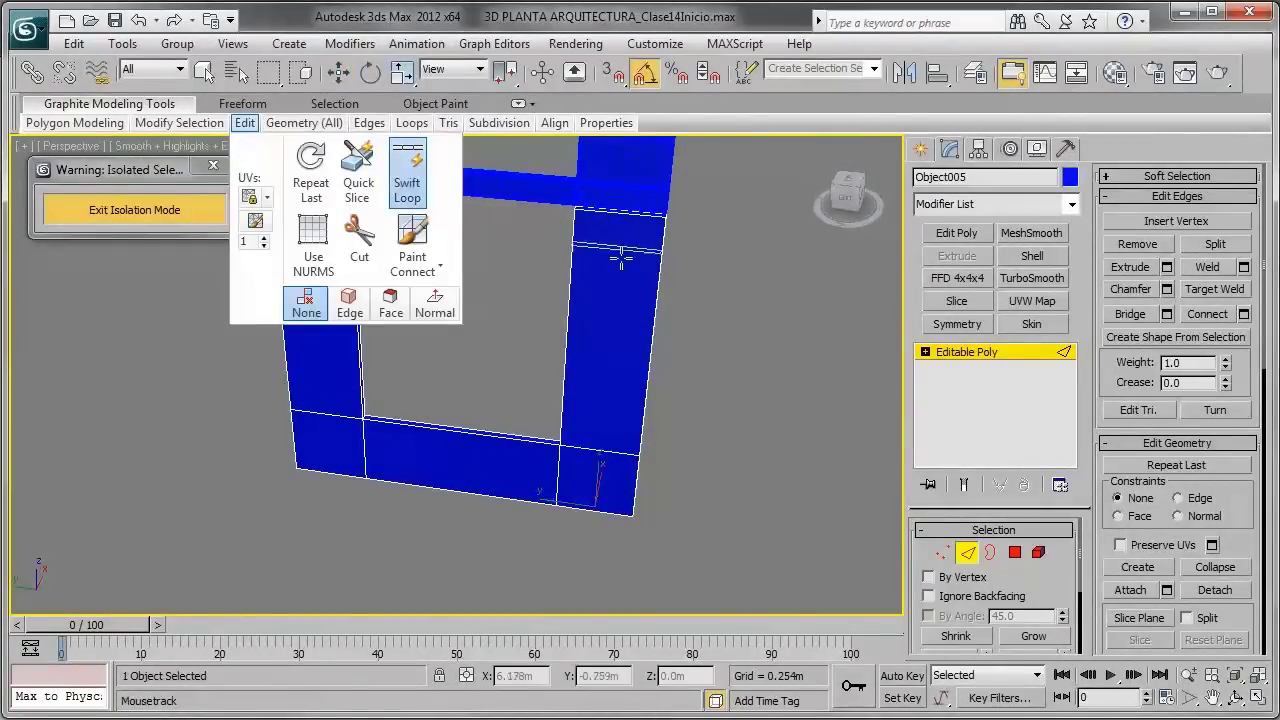
scroll(620, 257, up, 3)
scroll(613, 310, up, 3)
scroll(643, 357, down, 2)
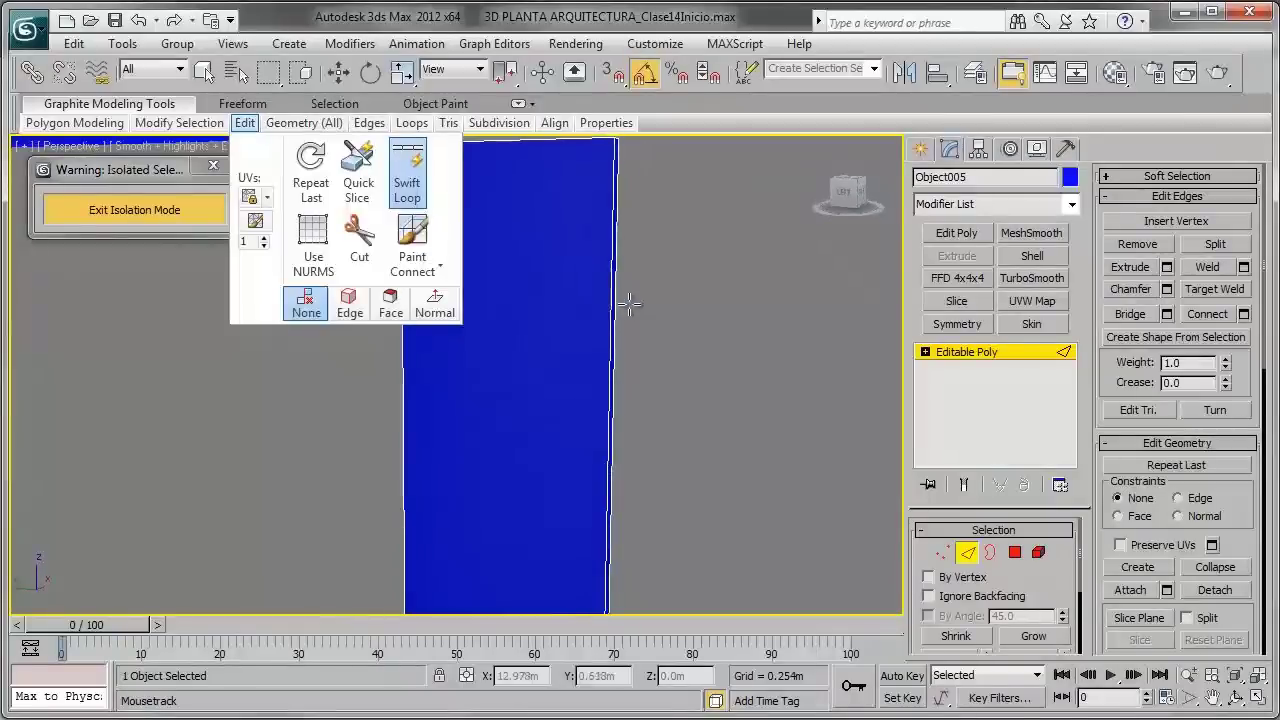
scroll(623, 300, down, 3)
scroll(700, 358, down, 2)
mouse_move(660, 366)
alt+middle_down()
mouse_move(620, 345)
mouse_move(610, 356)
alt+middle_up()
scroll(603, 340, up, 3)
scroll(609, 342, down, 3)
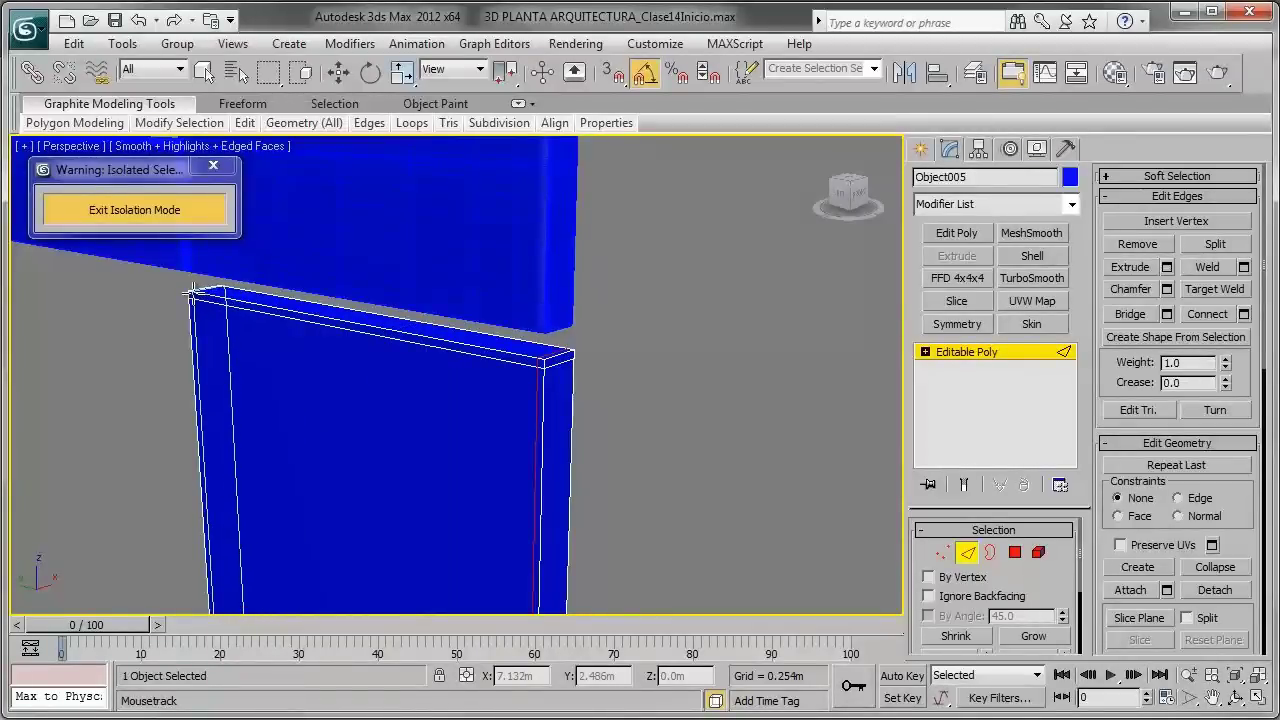
mouse_move(567, 390)
middle_down()
mouse_move(470, 334)
mouse_move(357, 334)
middle_up()
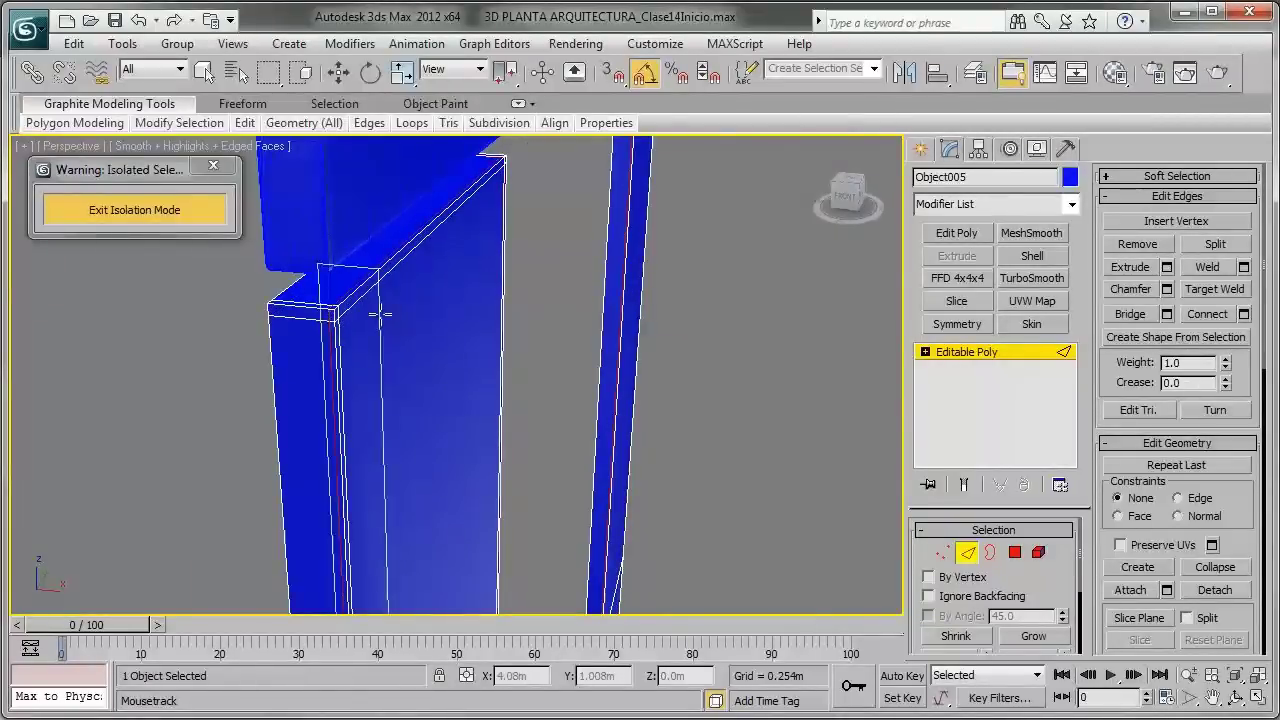
alt+middle_drag(333, 316, 603, 551)
mouse_move(596, 484)
alt+middle_down()
mouse_move(720, 516)
mouse_move(586, 343)
mouse_move(640, 397)
mouse_move(620, 430)
alt+middle_up()
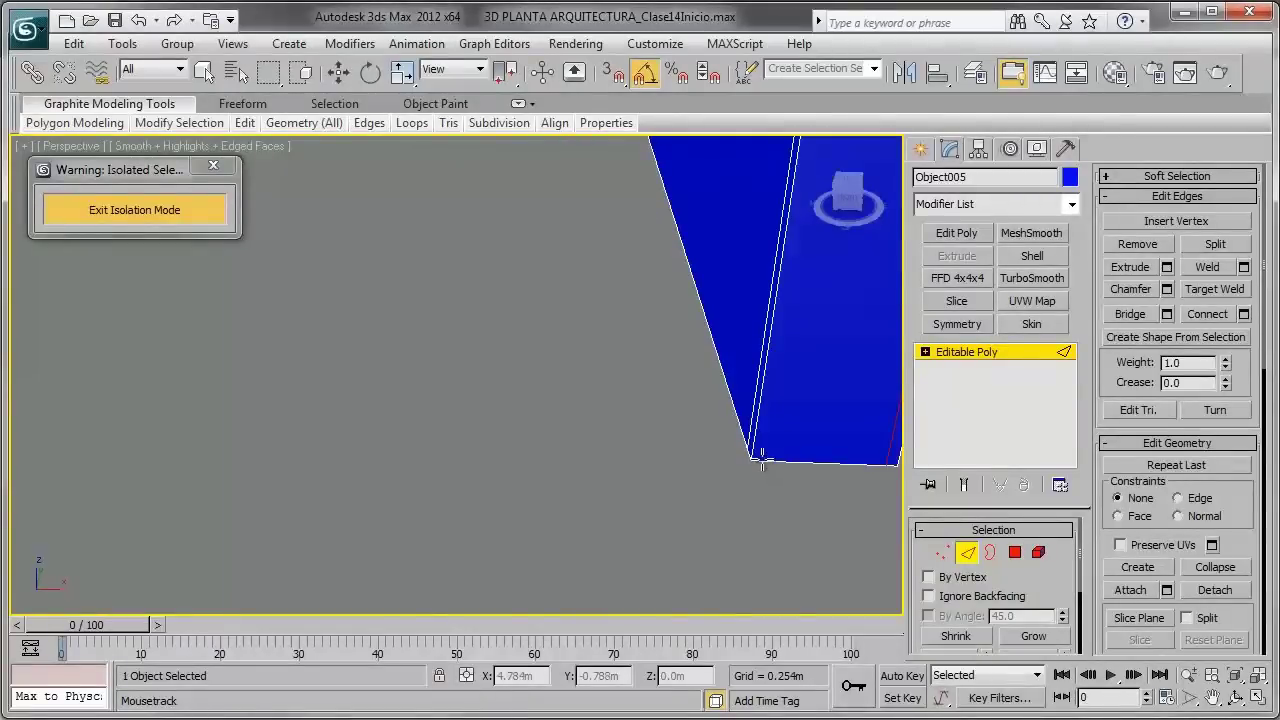
alt+middle_drag(762, 460, 681, 481)
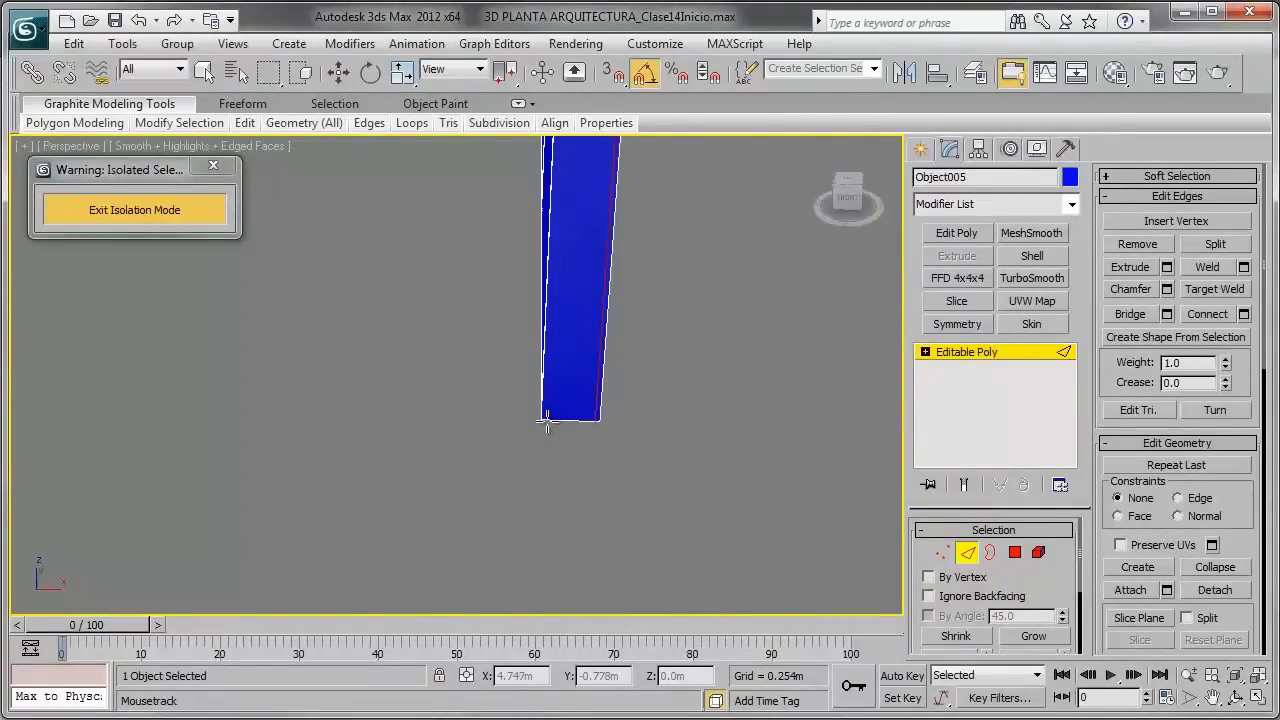
mouse_move(547, 422)
alt+middle_down()
mouse_move(571, 503)
mouse_move(574, 583)
mouse_move(583, 543)
mouse_move(612, 578)
alt+middle_up()
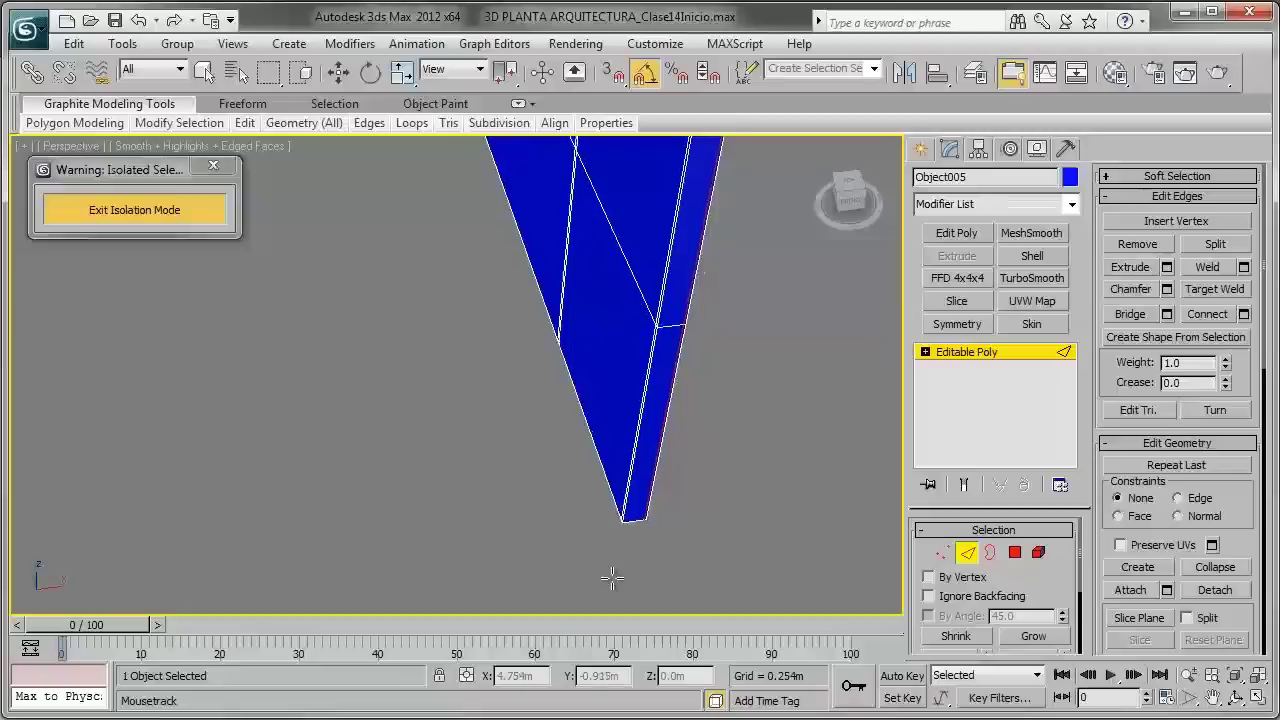
Step: Cut new edges across the faces at the frame's tip and exit Cut
scroll(686, 457, up, 2)
scroll(697, 346, up, 1)
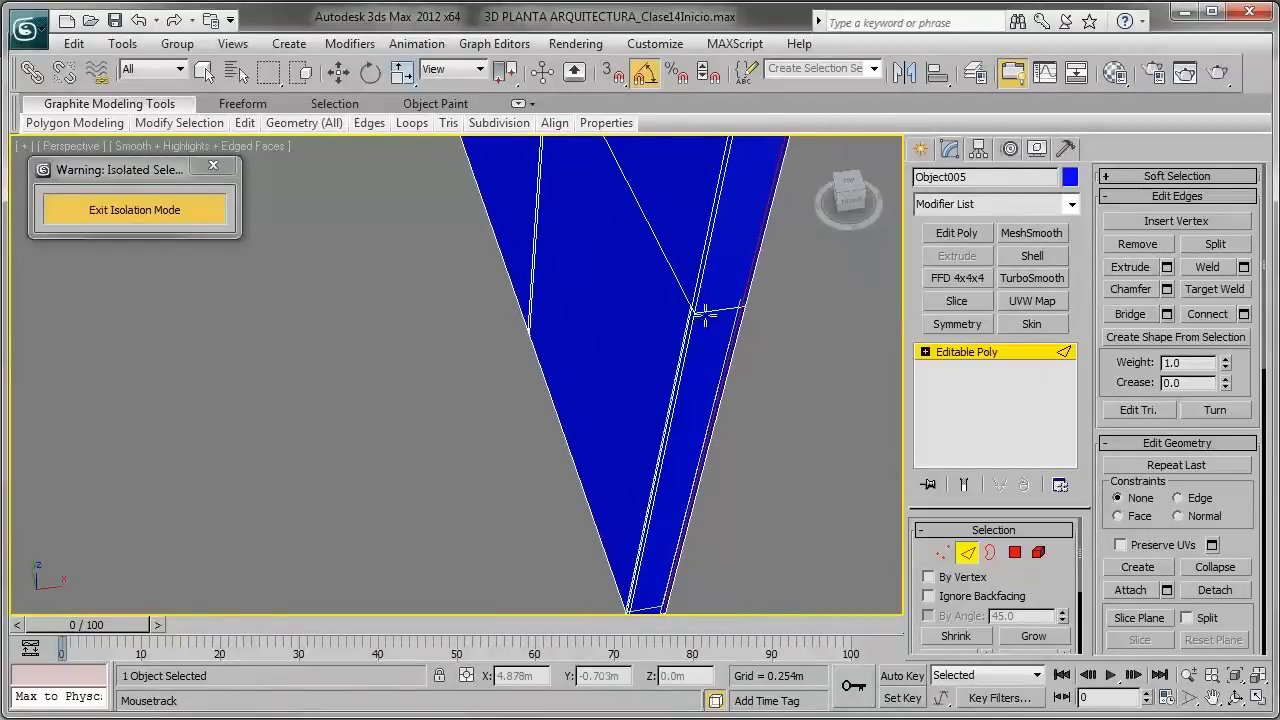
scroll(691, 409, down, 2)
mouse_move(691, 409)
middle_down()
mouse_move(743, 363)
mouse_move(480, 451)
middle_up()
scroll(485, 451, up, 1)
scroll(606, 360, down, 2)
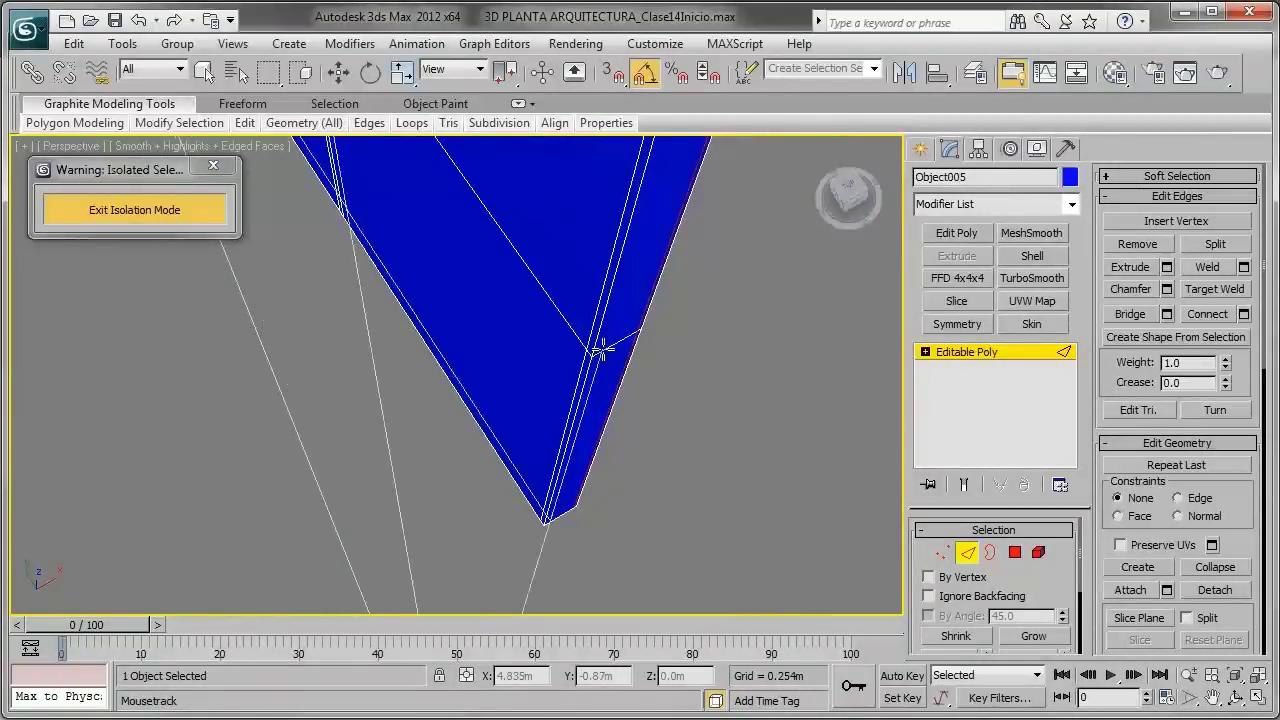
scroll(600, 355, up, 1)
scroll(594, 354, up, 1)
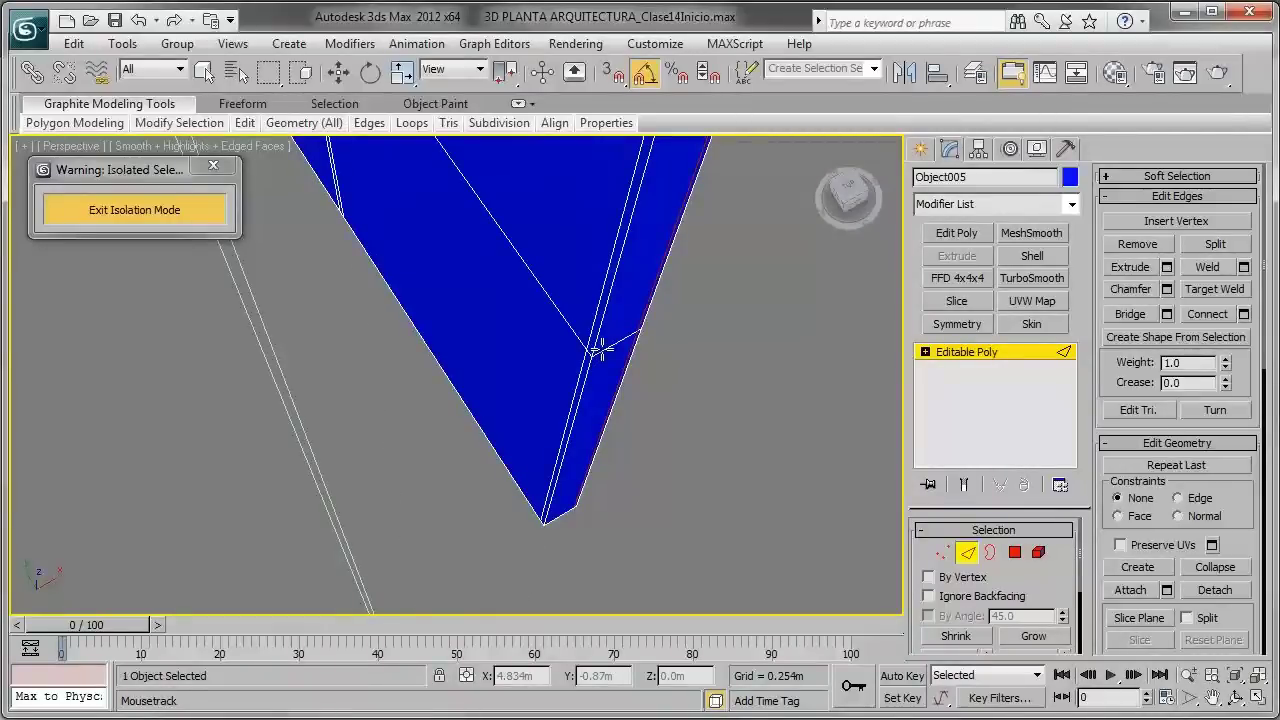
scroll(597, 350, down, 1)
scroll(597, 352, up, 1)
mouse_move(594, 354)
alt+middle_down()
mouse_move(597, 380)
mouse_move(486, 266)
mouse_move(422, 338)
mouse_move(594, 443)
alt+middle_up()
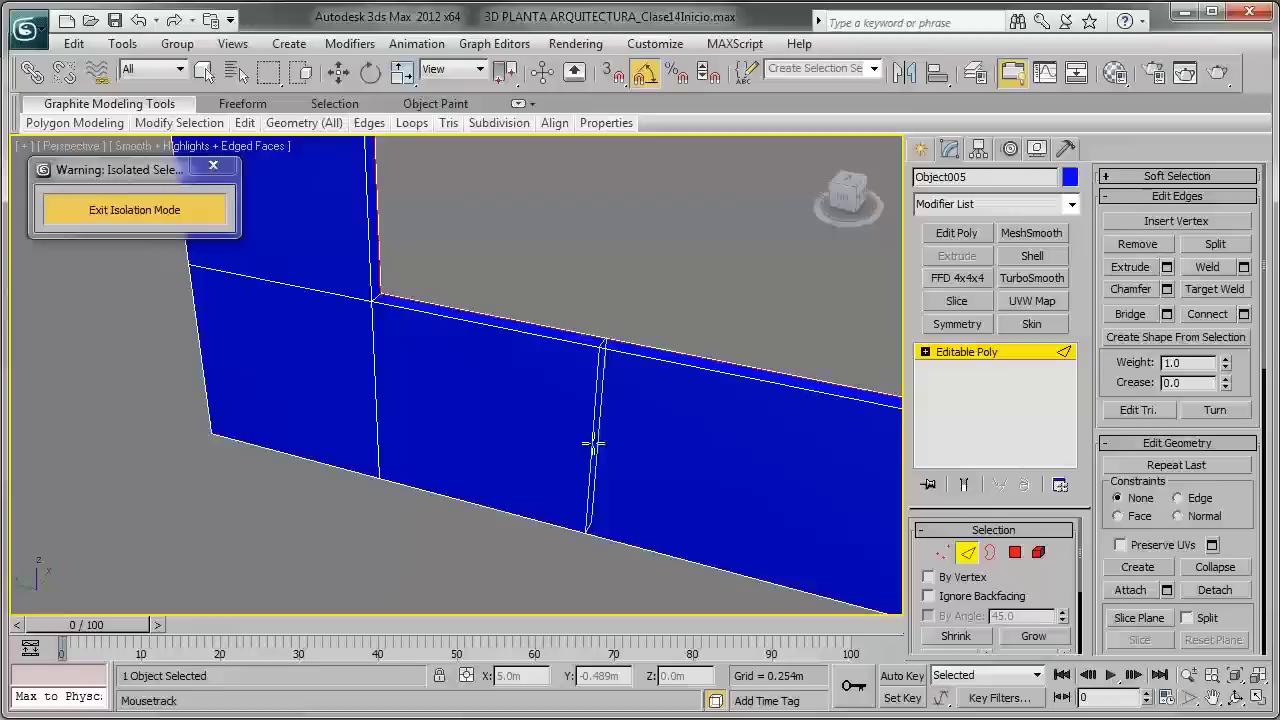
alt+middle_drag(337, 374, 636, 402)
scroll(636, 402, down, 2)
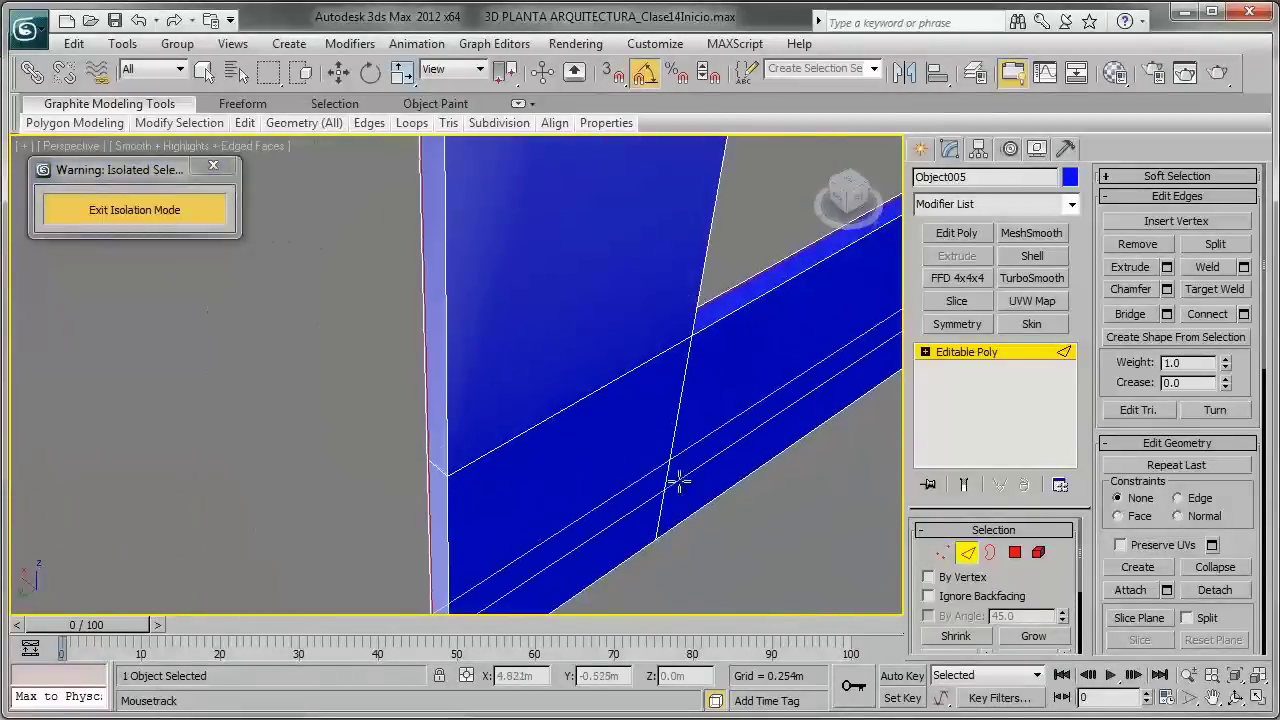
scroll(677, 477, down, 2)
alt+middle_drag(449, 486, 507, 480)
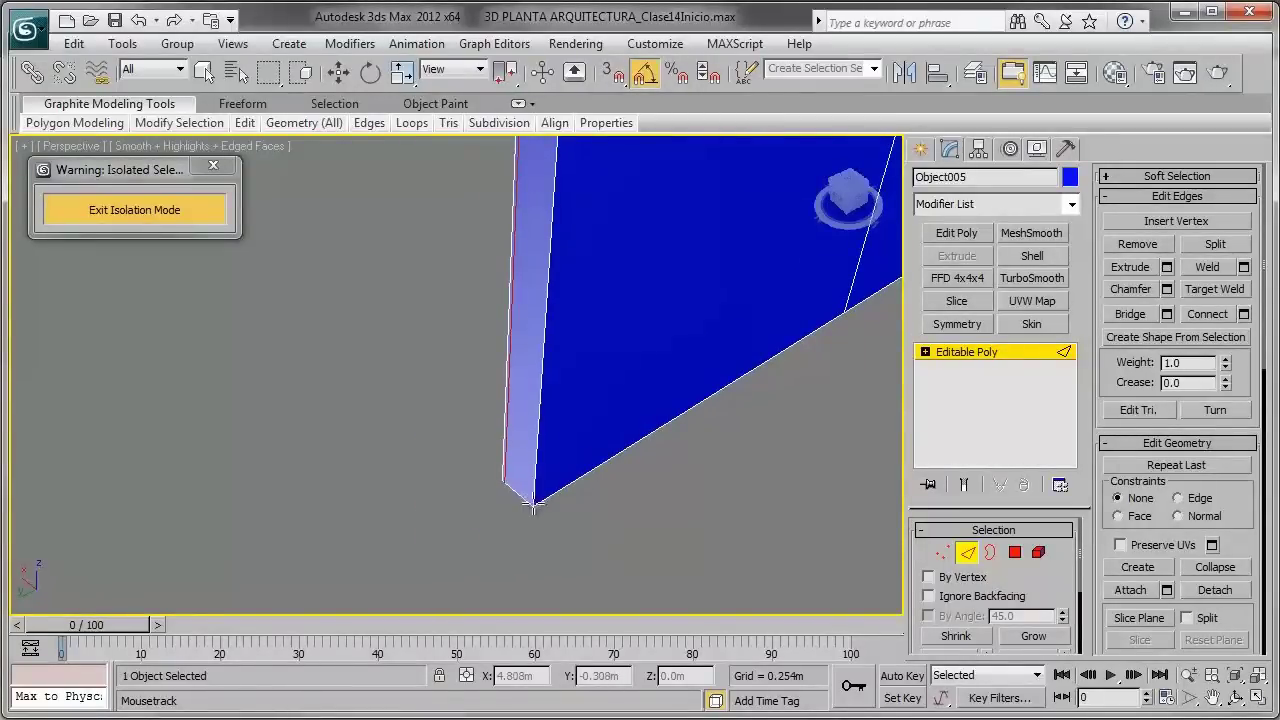
alt+middle_drag(848, 536, 678, 464)
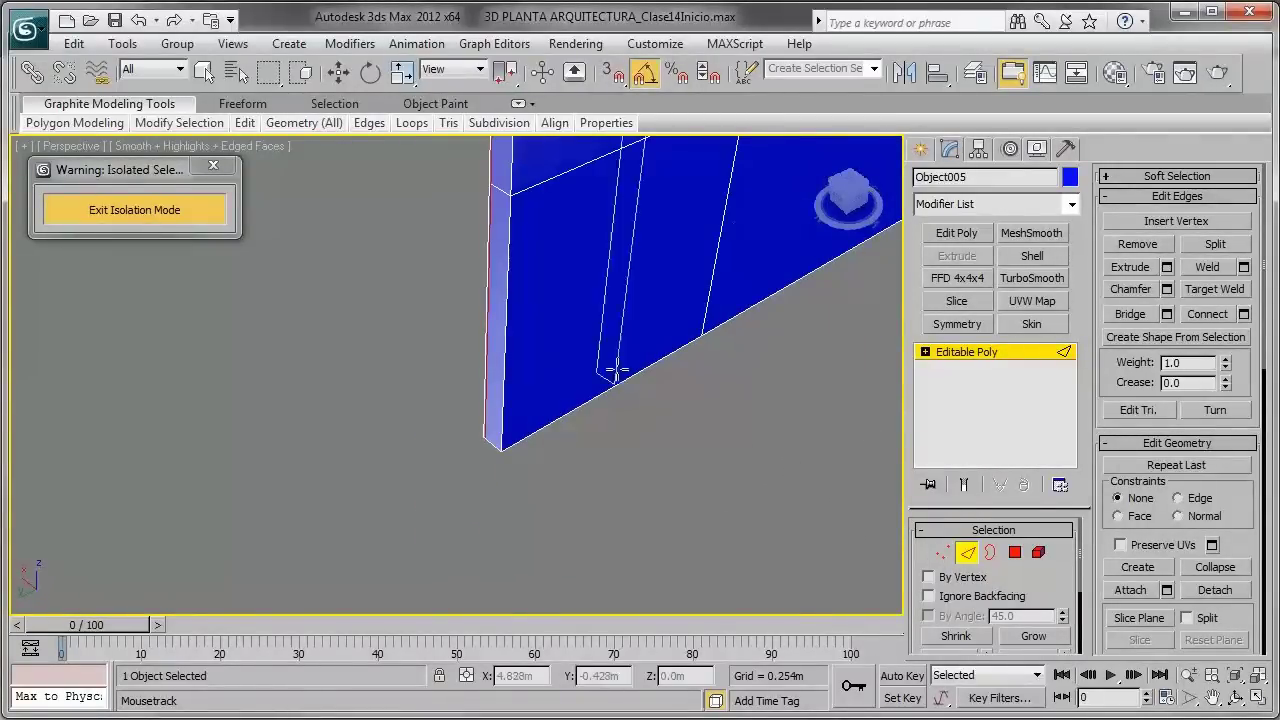
right_click(859, 492)
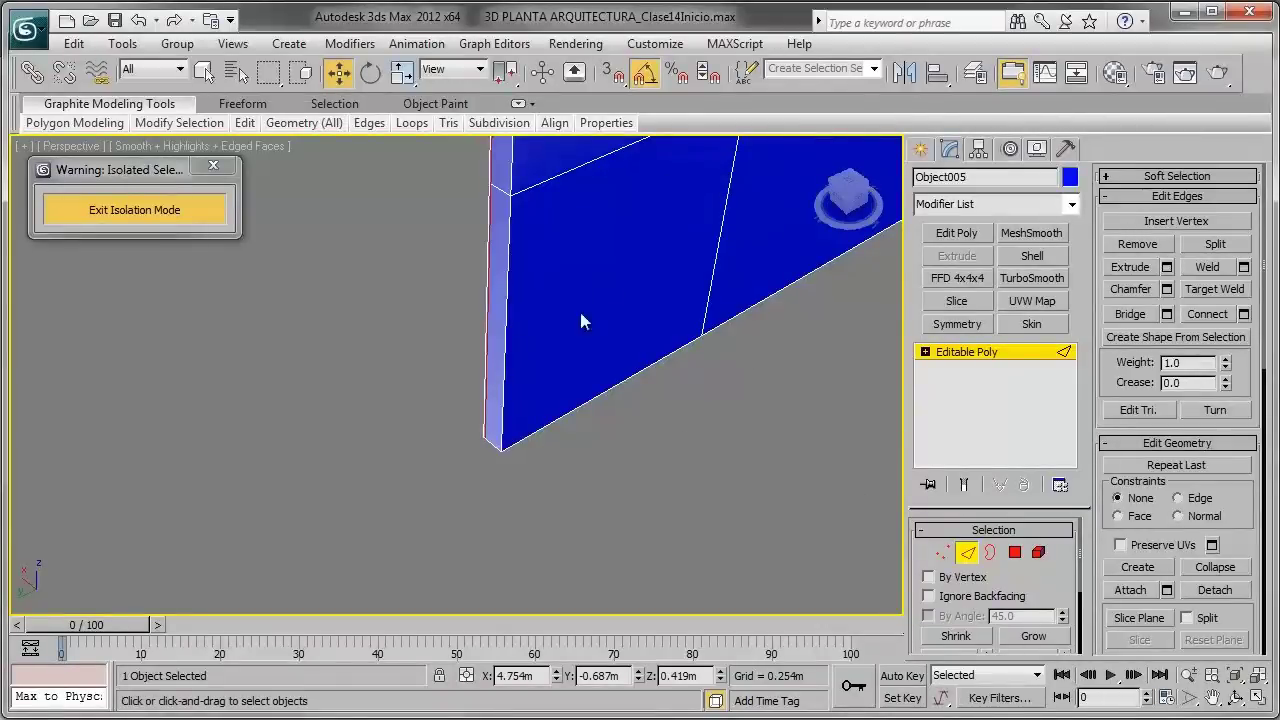
Step: In Edge mode, use Swift Loop to add loops in the thin strip and beside the bottom rail's seam
click(943, 553)
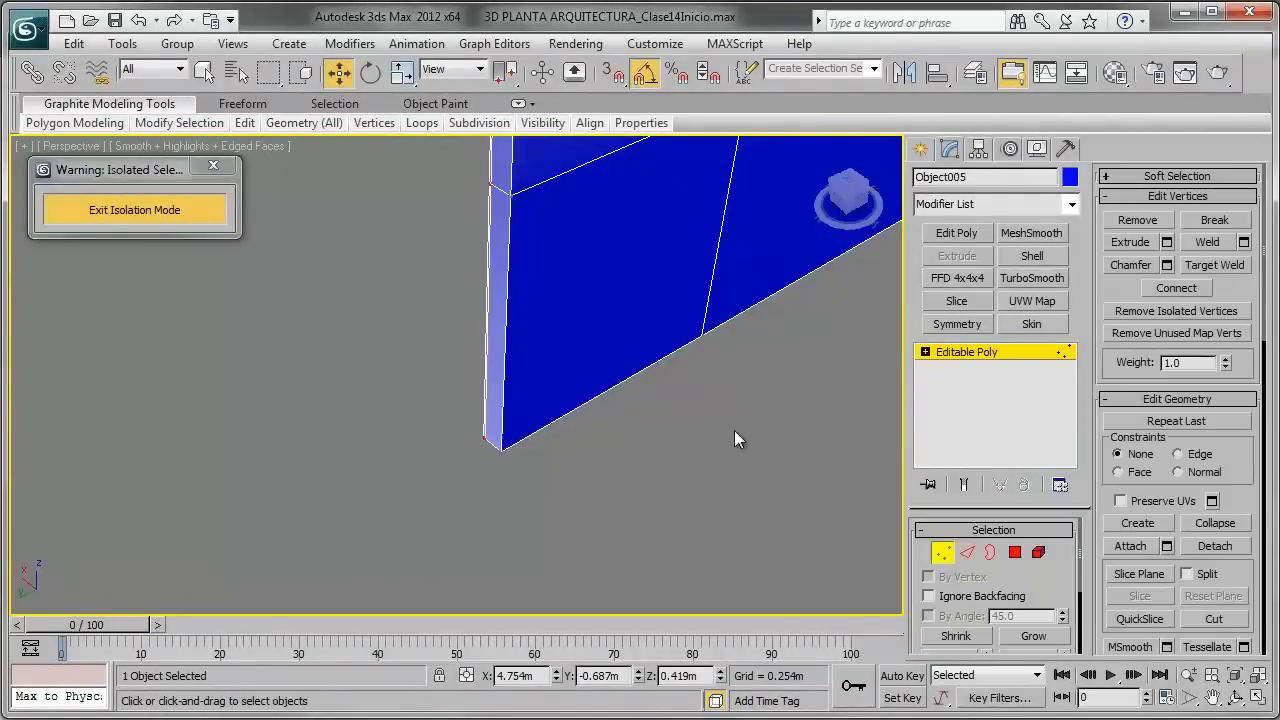
mouse_move(734, 430)
alt+middle_down()
mouse_move(646, 446)
mouse_move(310, 231)
alt+middle_up()
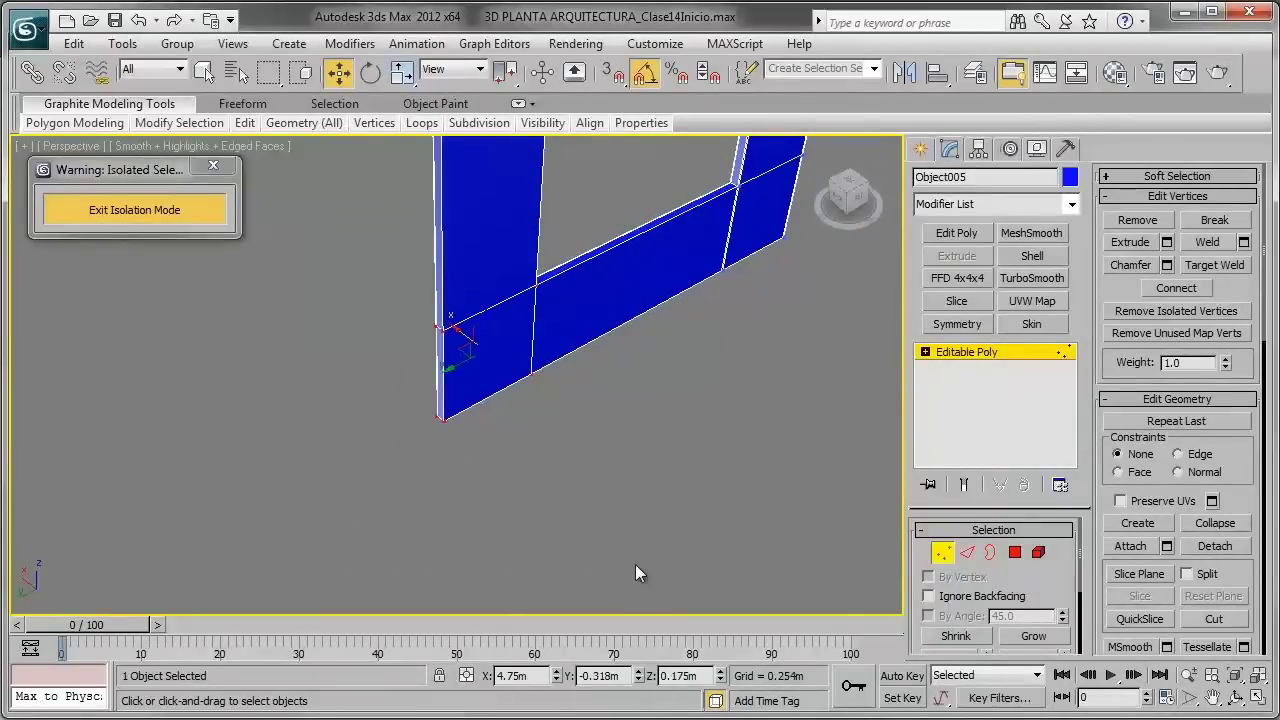
scroll(627, 556, up, 2)
mouse_move(627, 541)
alt+middle_down()
mouse_move(514, 479)
mouse_move(590, 479)
mouse_move(568, 461)
mouse_move(569, 376)
alt+middle_up()
scroll(568, 461, down, 2)
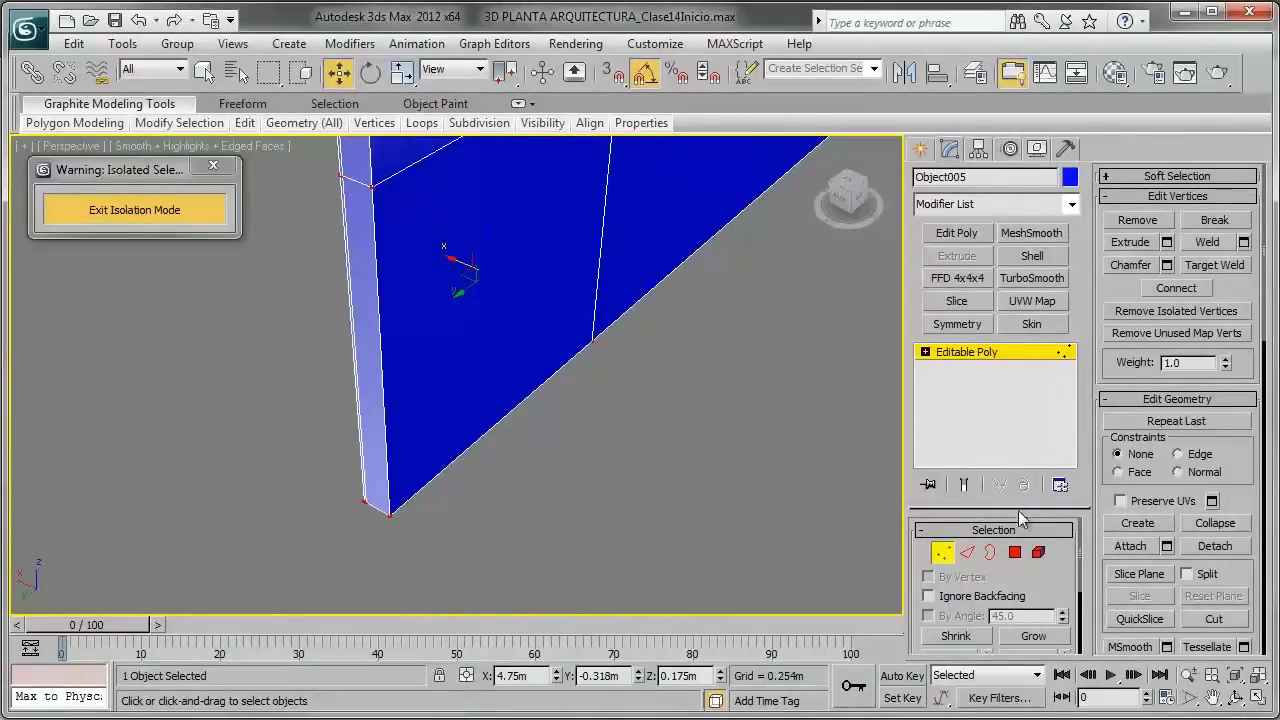
click(966, 555)
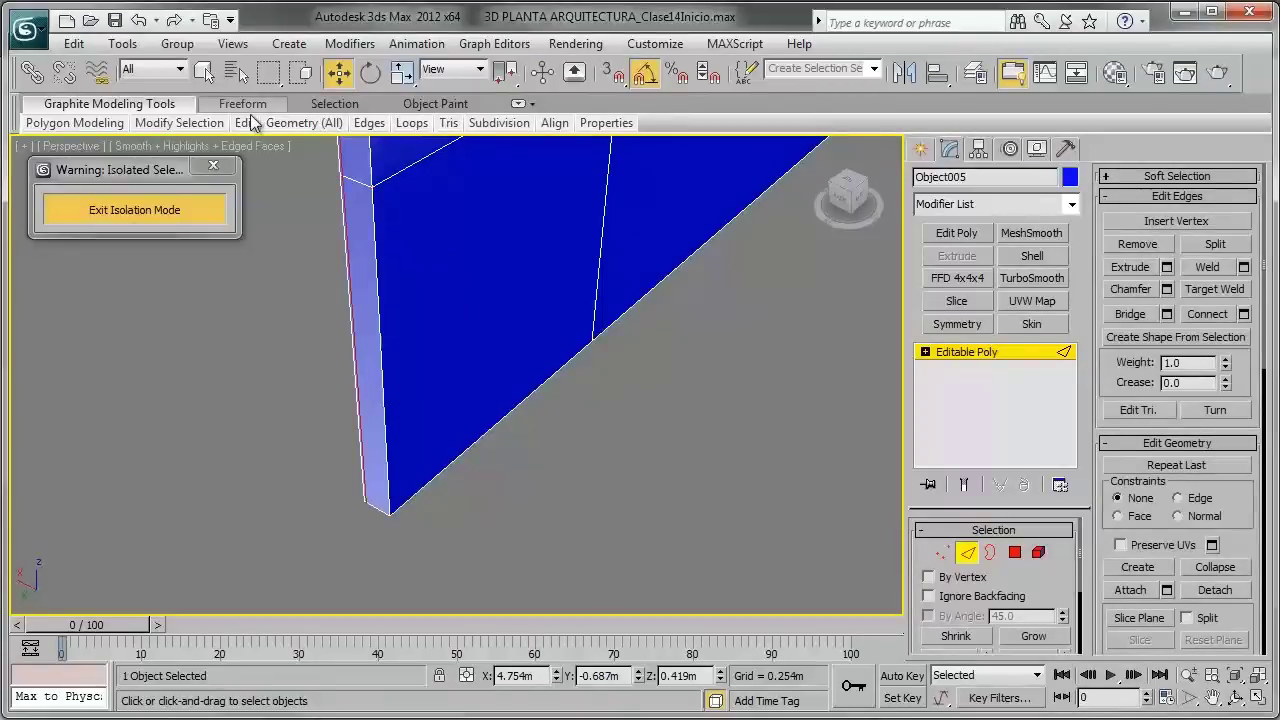
mouse_move(244, 123)
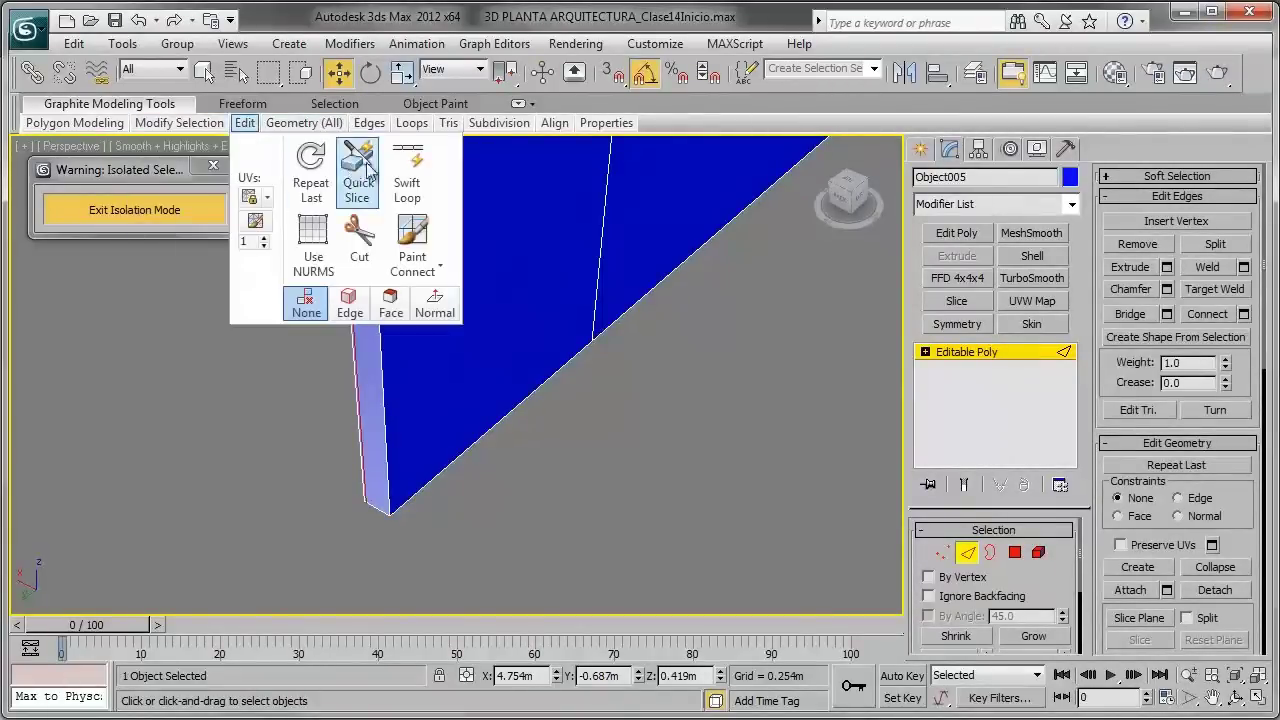
click(406, 175)
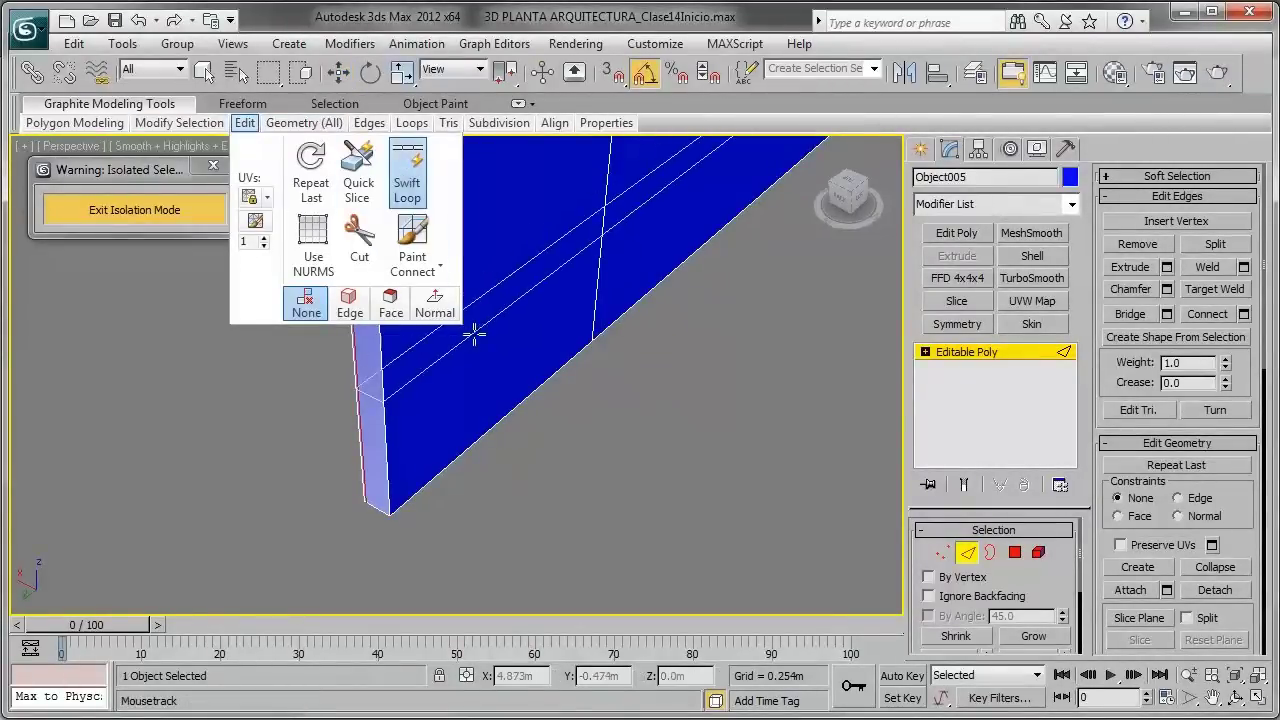
click(386, 512)
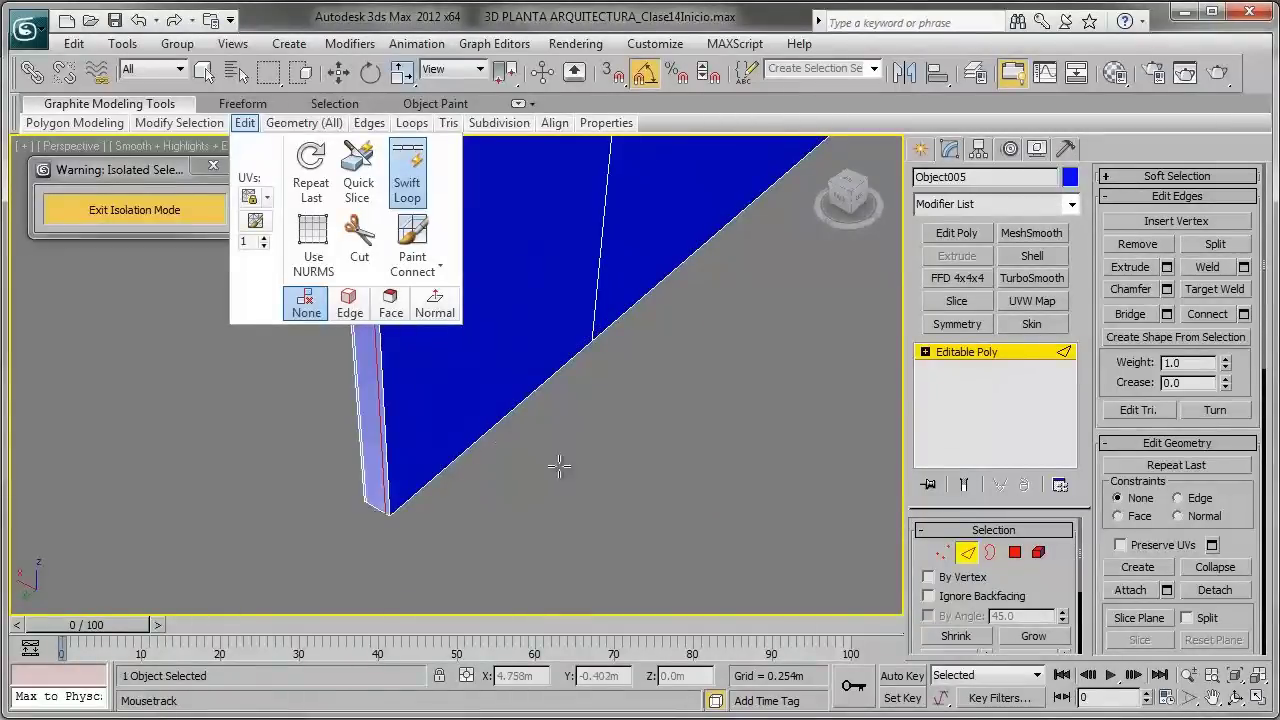
mouse_move(559, 466)
alt+middle_down()
mouse_move(623, 351)
mouse_move(543, 474)
mouse_move(386, 212)
alt+middle_up()
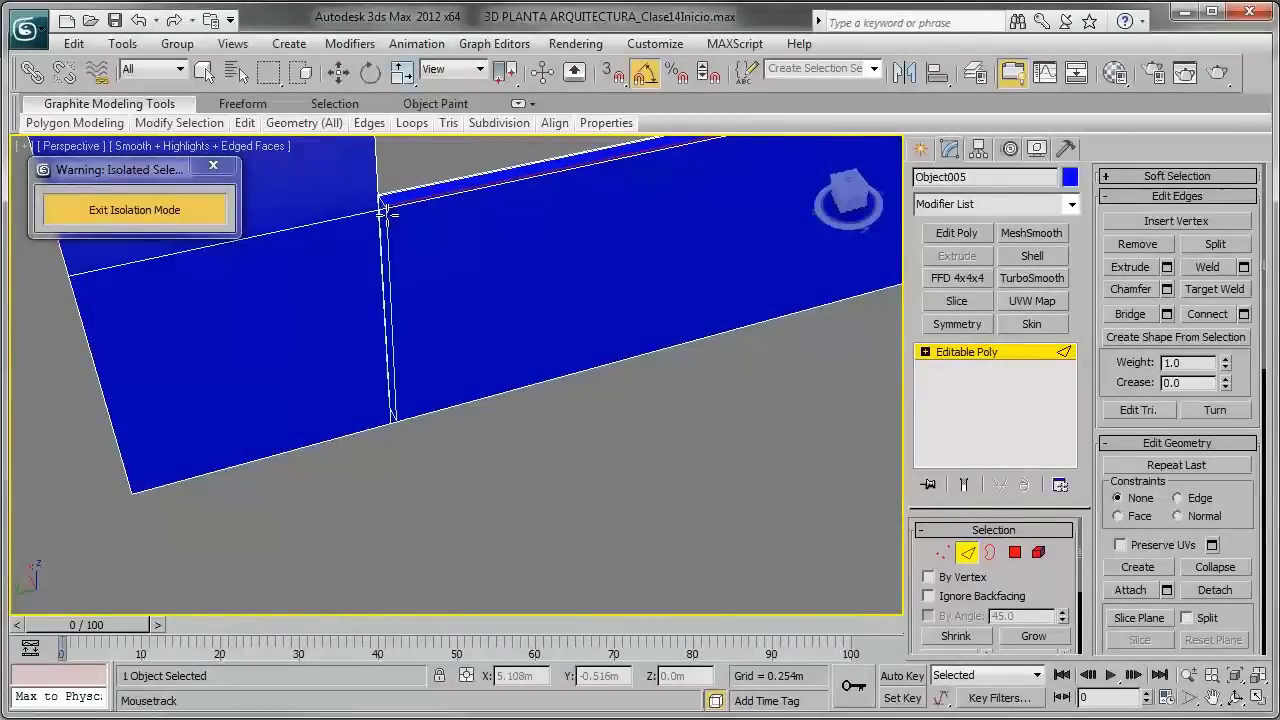
mouse_move(386, 212)
mouse_down()
mouse_move(366, 219)
mouse_move(379, 210)
mouse_up()
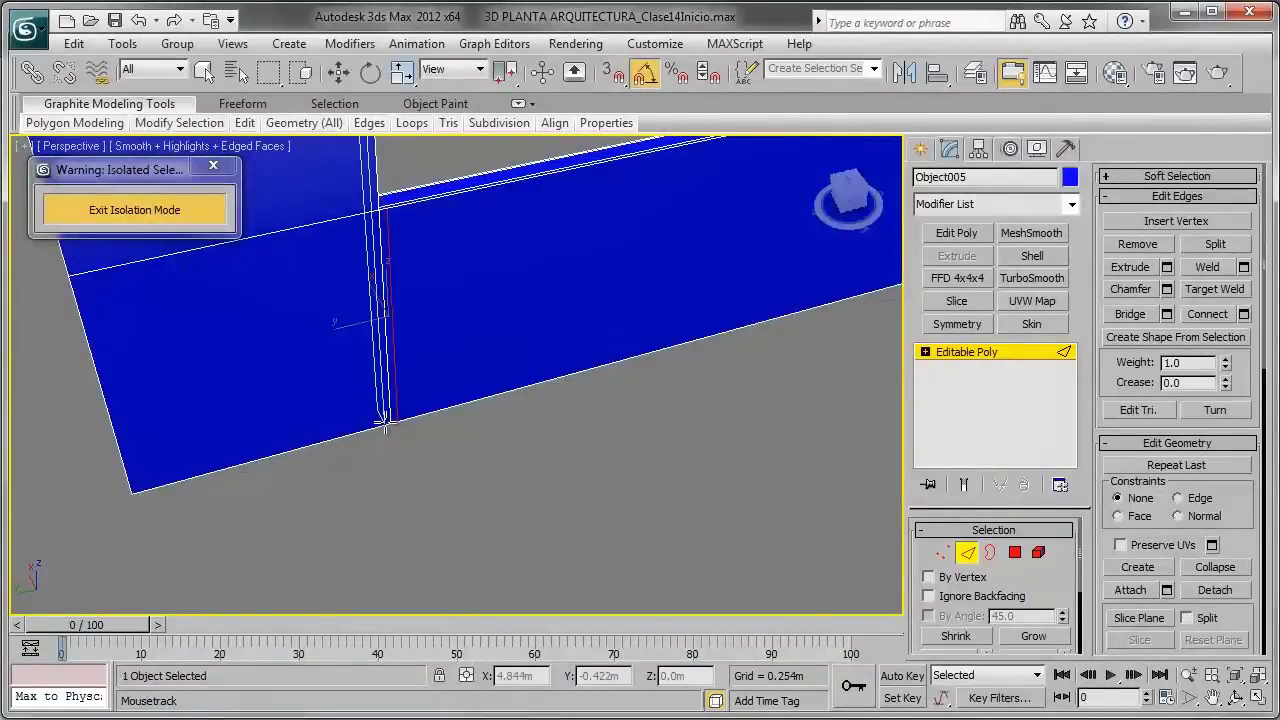
Step: Add Swift Loop edge loops beside the frame's vertical edges and a horizontal loop along the rail
middle_drag(383, 423, 600, 430)
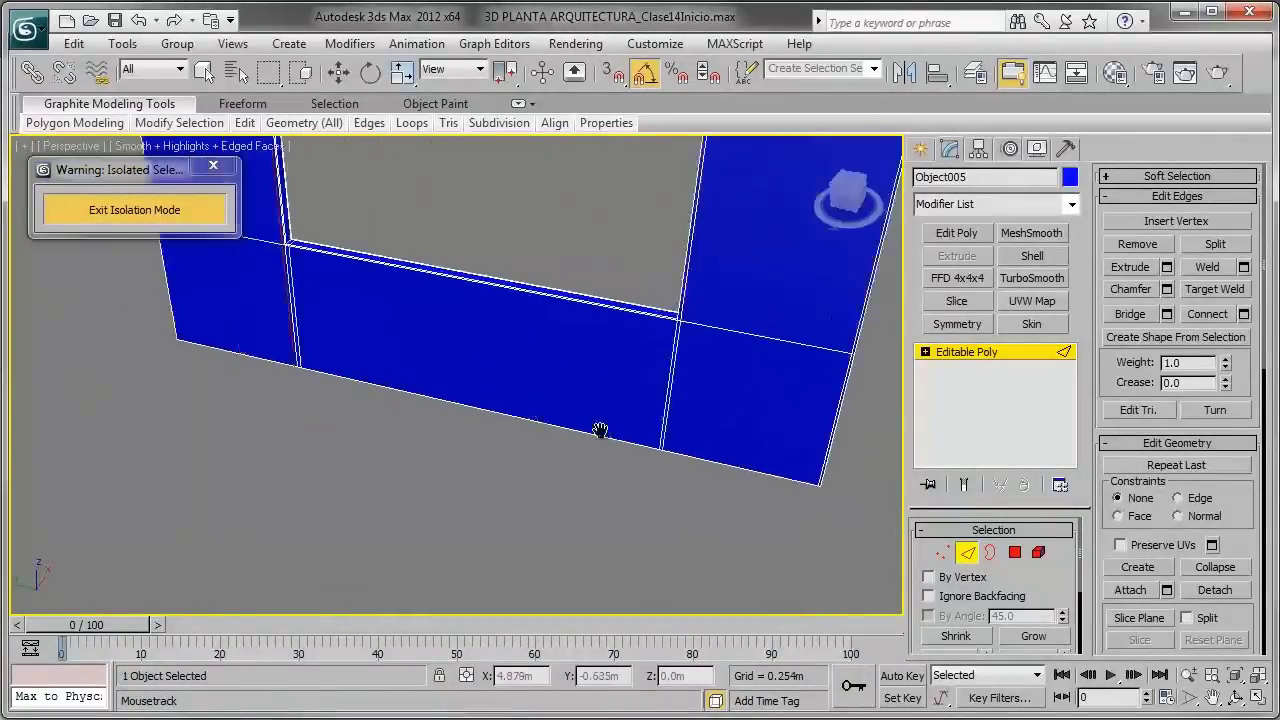
scroll(600, 430, up, 1)
scroll(671, 443, up, 1)
scroll(647, 477, up, 2)
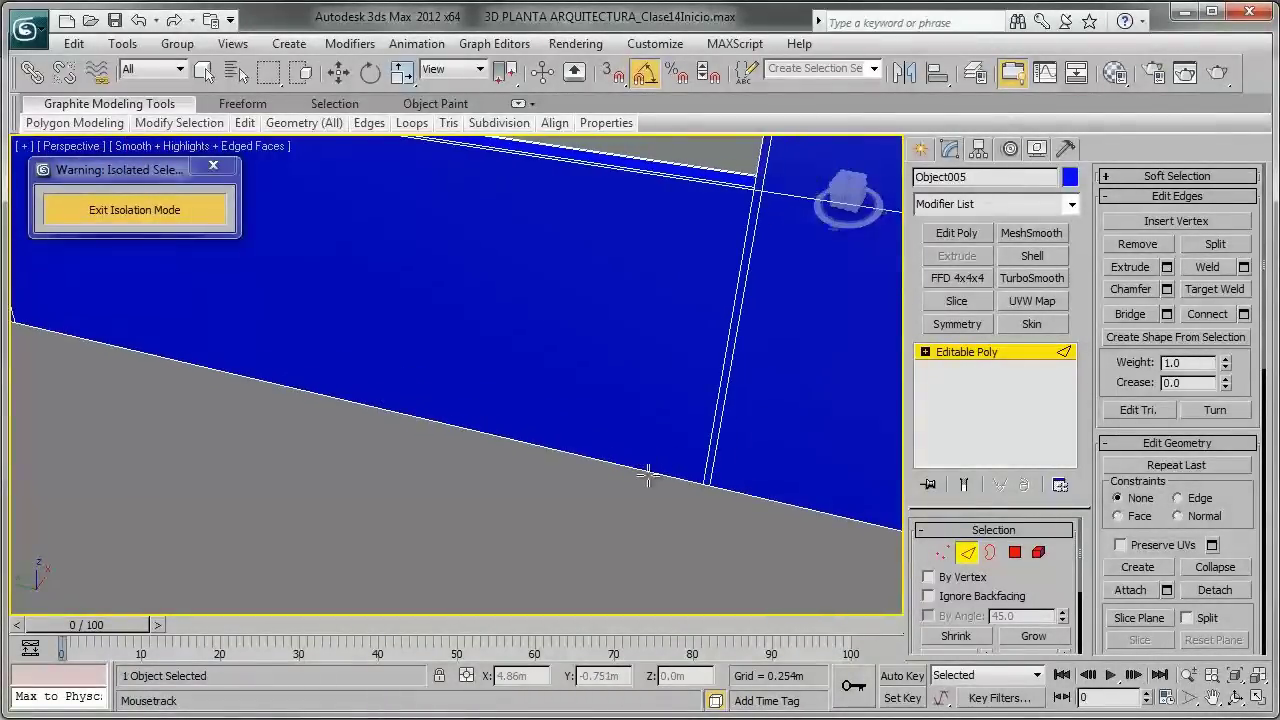
drag(689, 486, 620, 400)
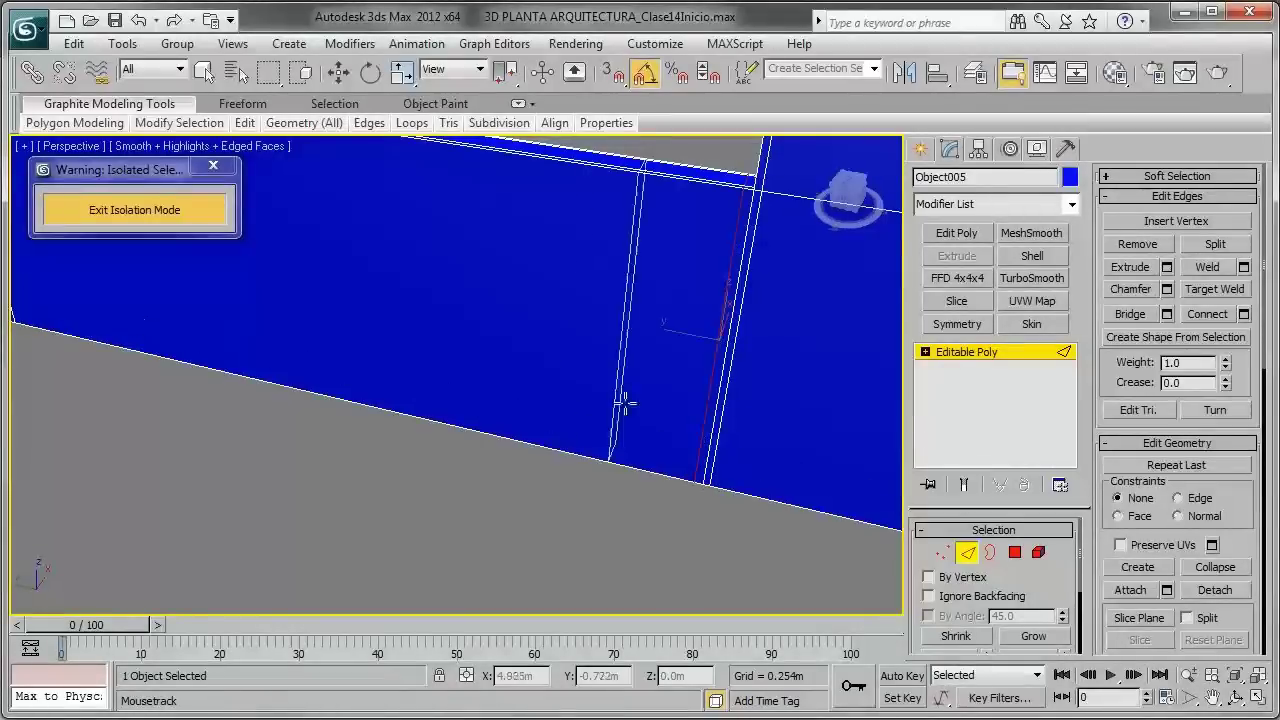
alt+middle_drag(620, 400, 455, 314)
drag(455, 314, 392, 300)
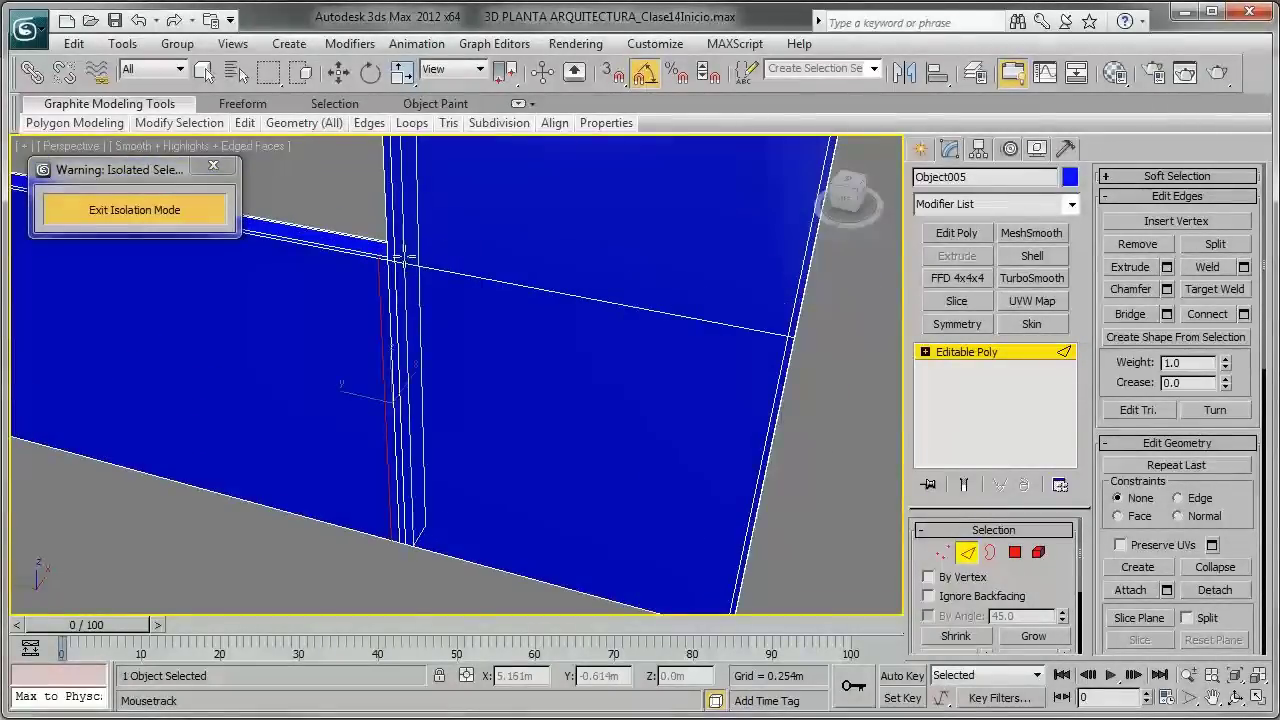
click(392, 255)
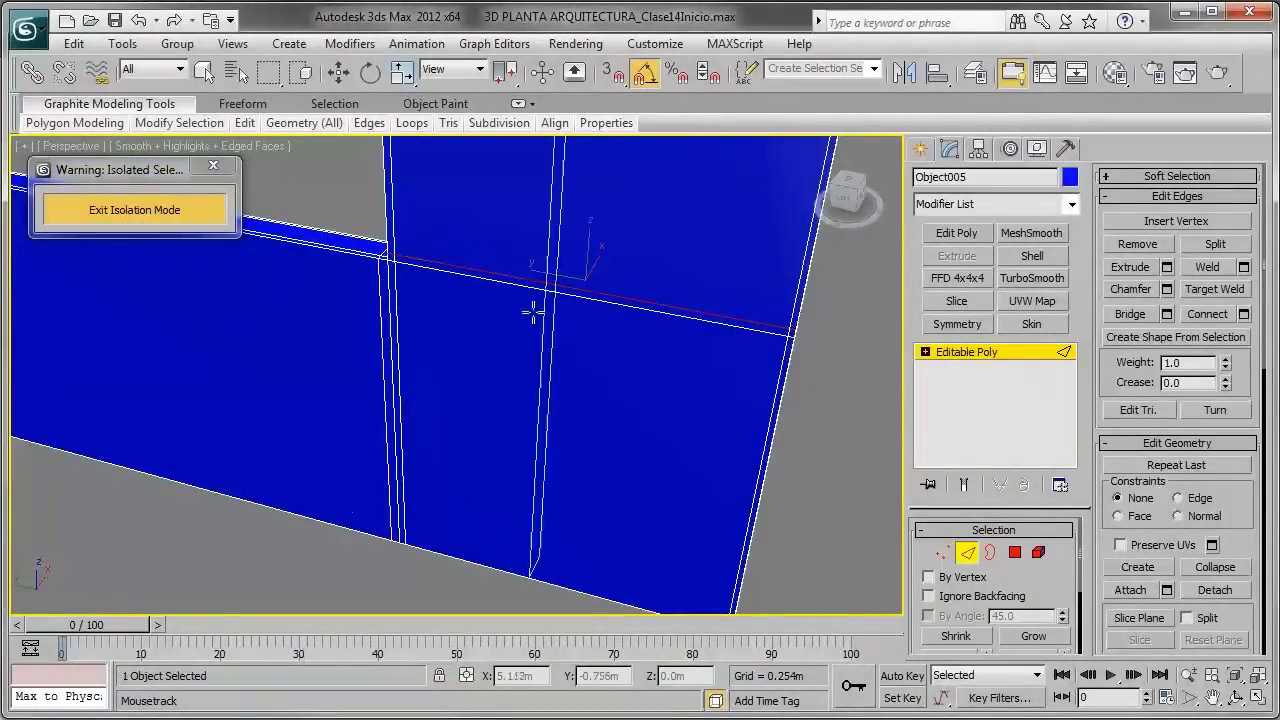
mouse_move(531, 309)
alt+middle_down()
mouse_move(694, 383)
mouse_move(791, 380)
mouse_move(479, 338)
alt+middle_up()
drag(479, 338, 442, 291)
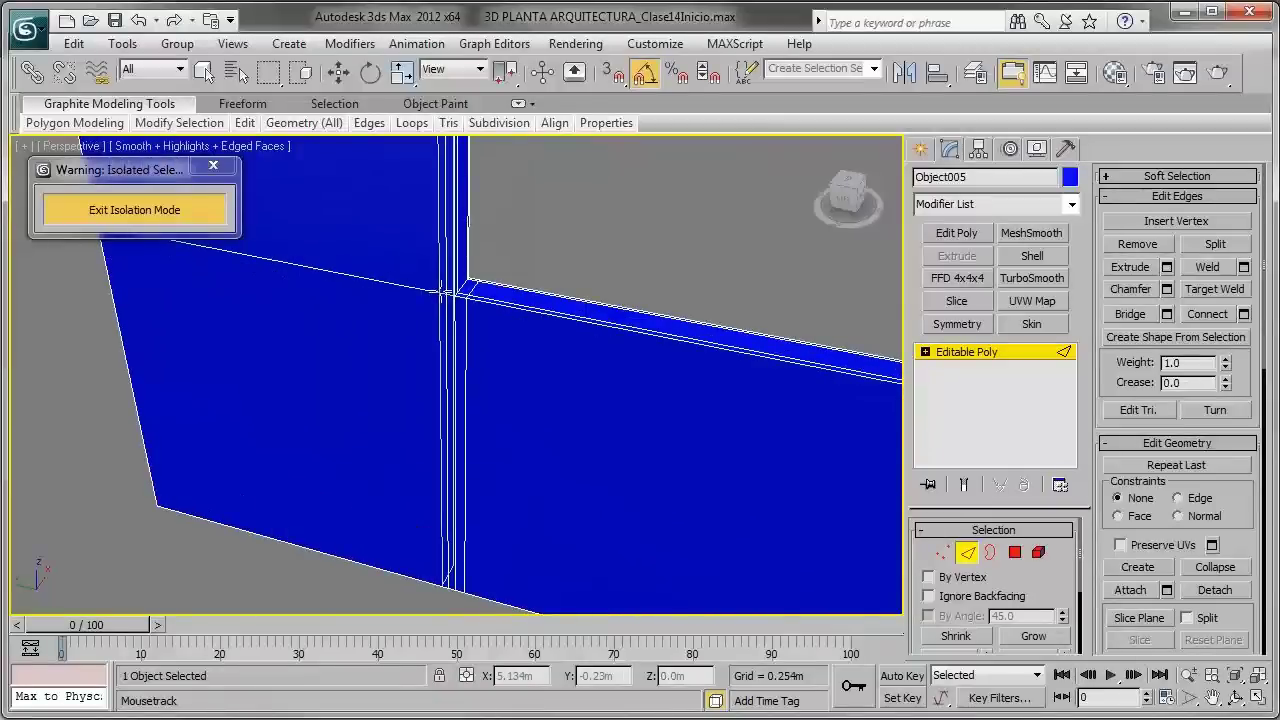
Step: Check the frame's inner corner, then end Swift Loop and return to object level
mouse_move(448, 289)
alt+middle_down()
mouse_move(562, 295)
mouse_move(439, 262)
mouse_move(531, 329)
mouse_move(531, 263)
mouse_move(537, 323)
mouse_move(514, 331)
mouse_move(631, 320)
mouse_move(477, 426)
mouse_move(451, 416)
mouse_move(480, 414)
mouse_move(514, 343)
mouse_move(634, 466)
mouse_move(530, 417)
alt+middle_up()
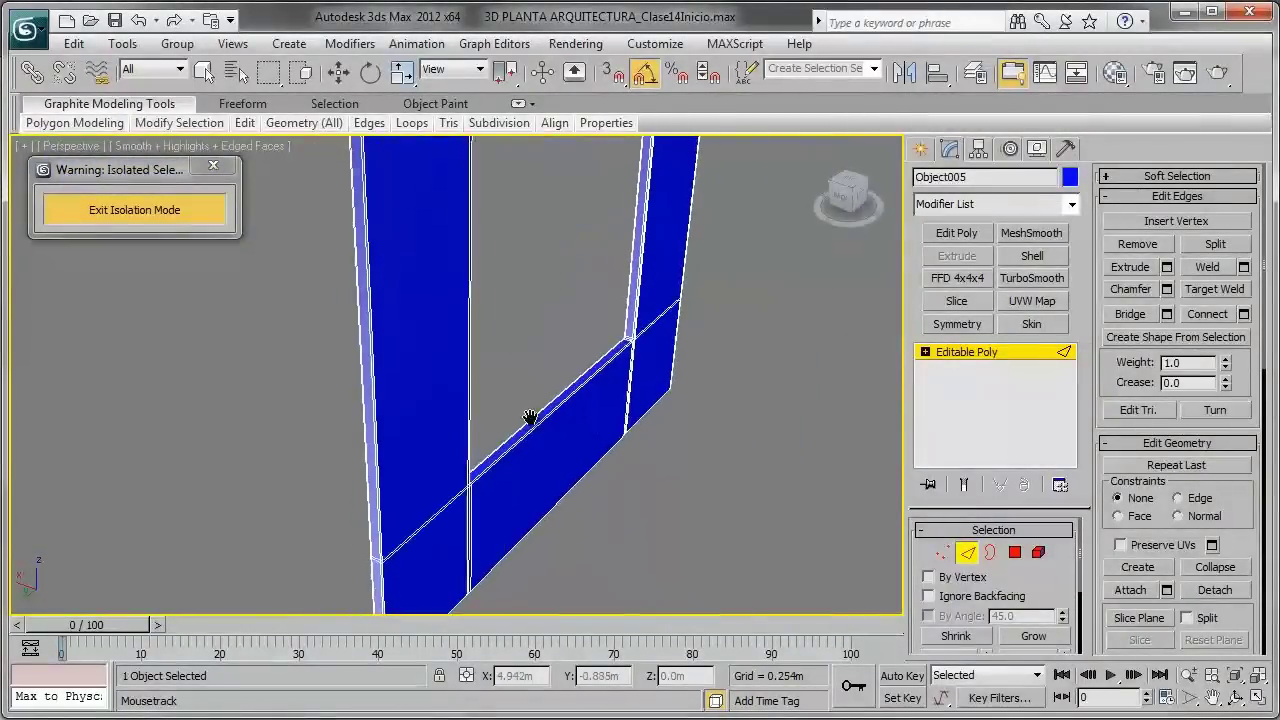
scroll(614, 283, up, 3)
scroll(549, 277, up, 3)
scroll(471, 249, up, 3)
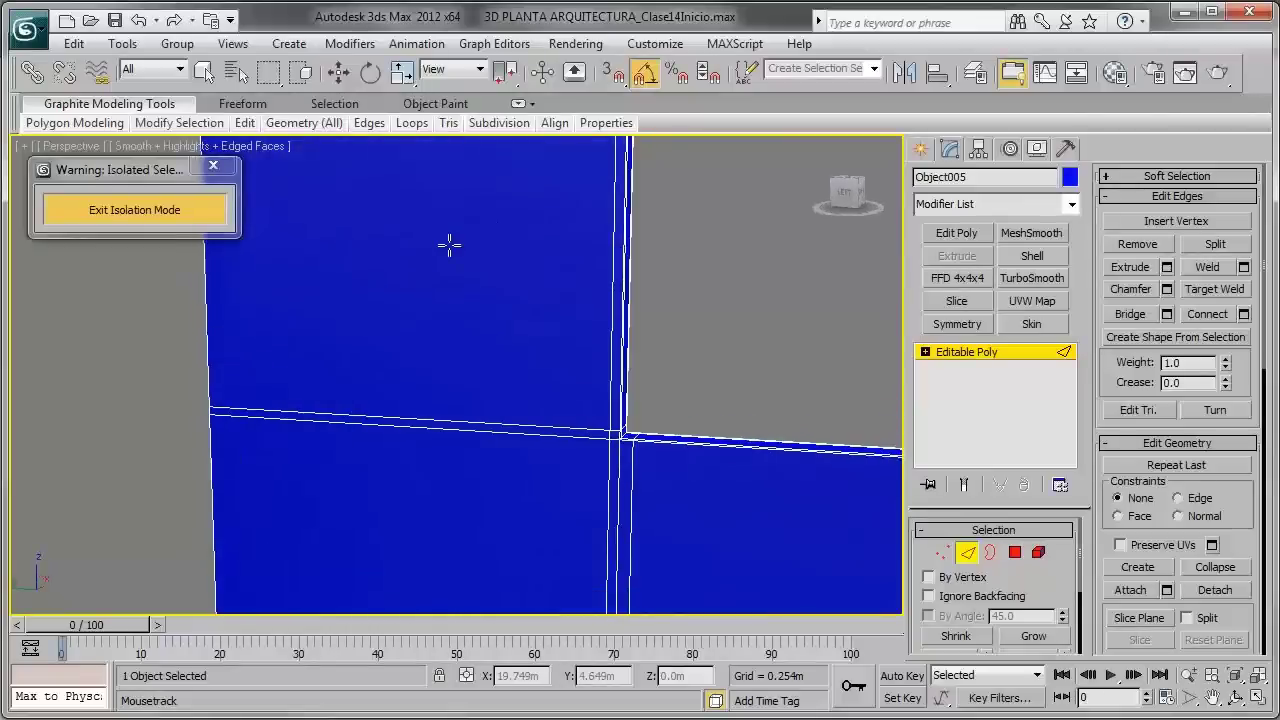
mouse_move(449, 245)
alt+middle_down()
mouse_move(420, 237)
mouse_move(637, 413)
mouse_move(534, 449)
mouse_move(543, 360)
mouse_move(481, 326)
mouse_move(423, 323)
mouse_move(414, 351)
mouse_move(686, 357)
mouse_move(283, 447)
mouse_move(263, 503)
mouse_move(771, 409)
mouse_move(609, 369)
mouse_move(636, 362)
mouse_move(663, 329)
mouse_move(669, 500)
mouse_move(423, 334)
mouse_move(418, 258)
alt+middle_up()
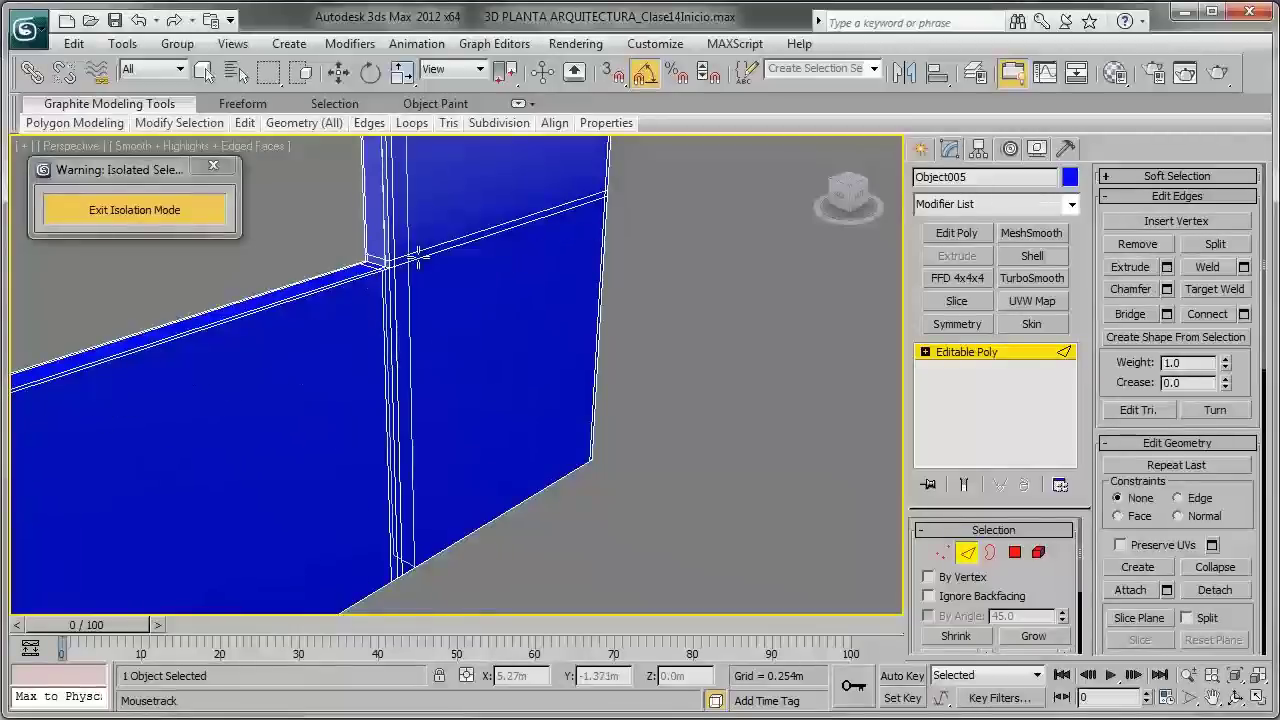
scroll(523, 357, down, 5)
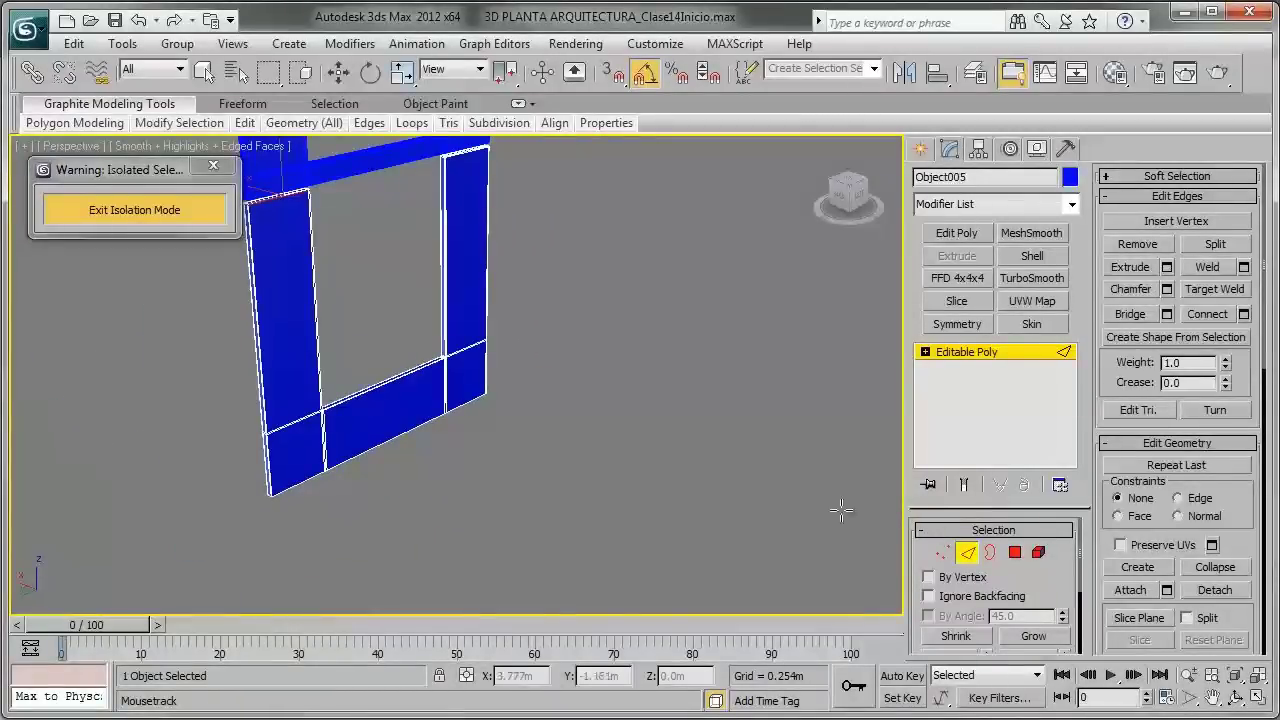
key(w)
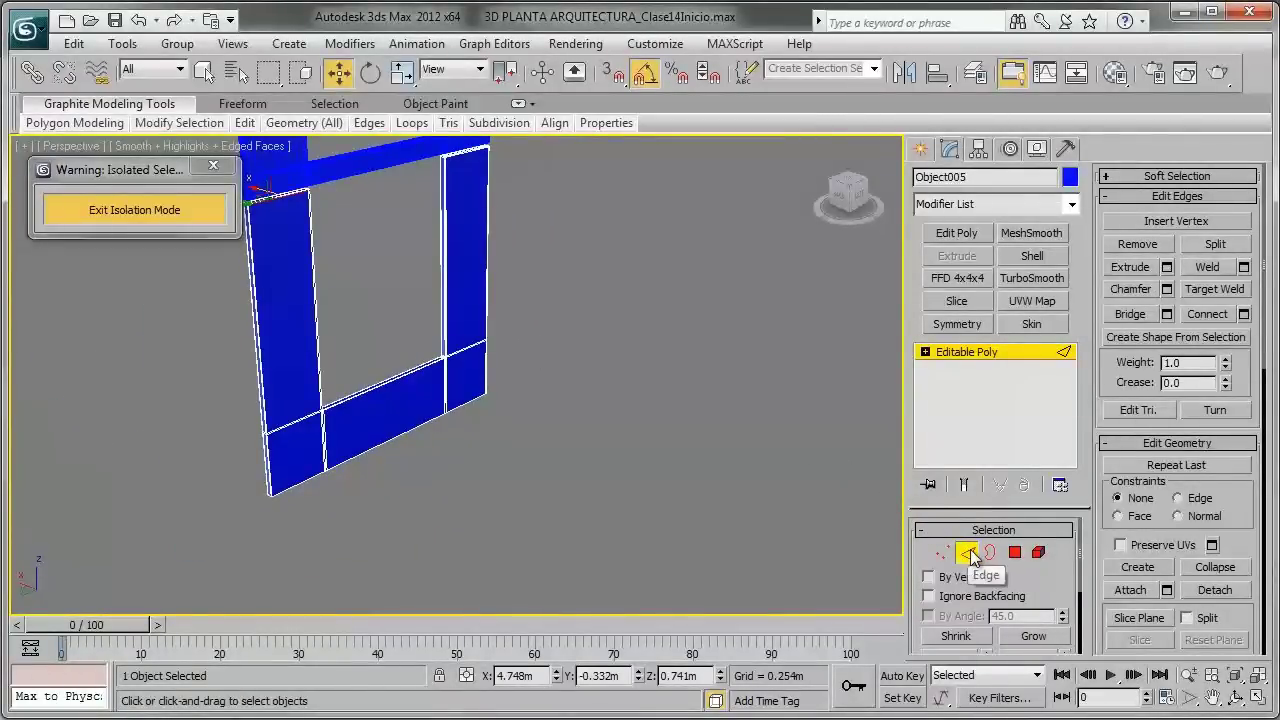
click(969, 553)
Step: Preview the frame's TurboSmooth result with the edge wireframe hidden
alt+middle_drag(585, 319, 748, 343)
click(1039, 277)
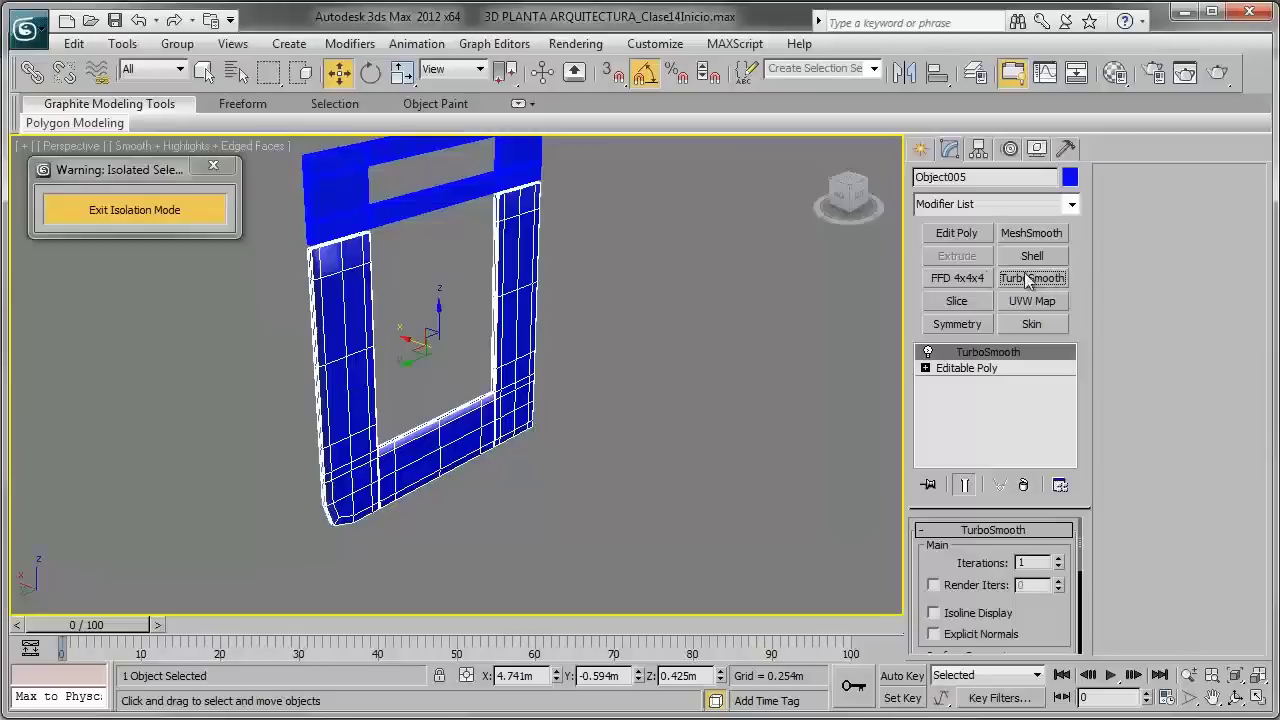
scroll(569, 320, up, 1)
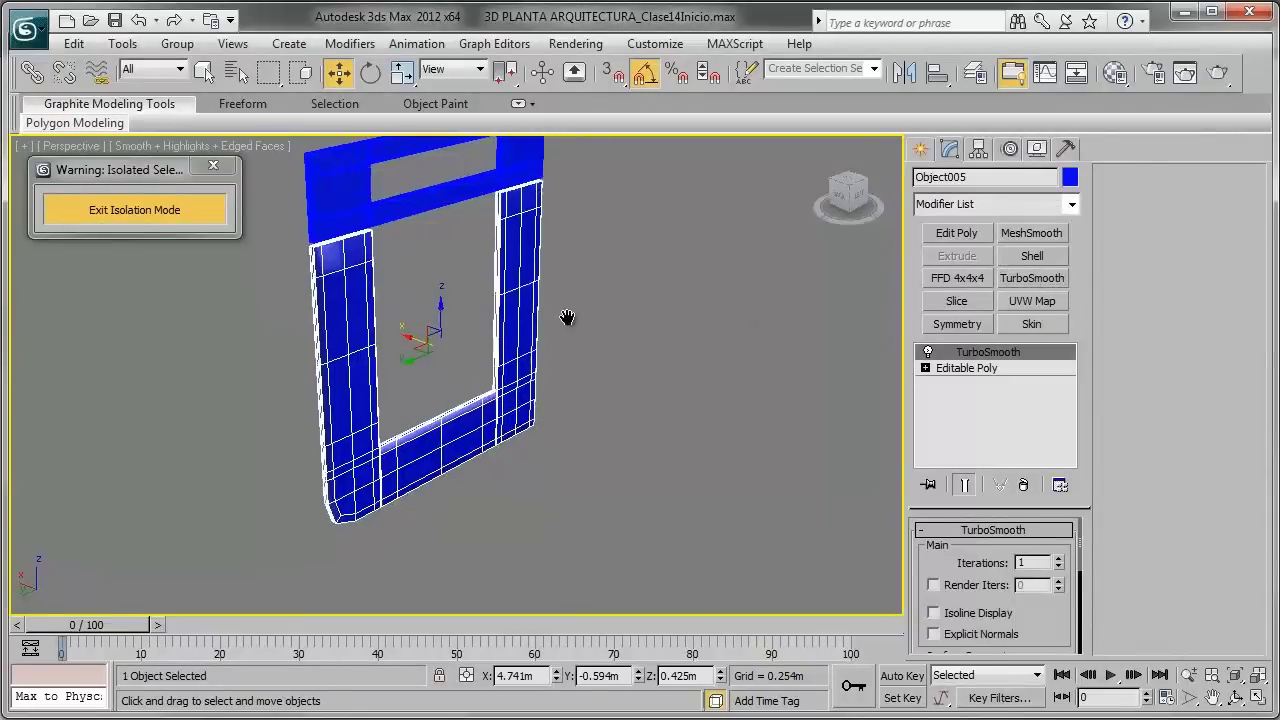
scroll(589, 314, up, 1)
scroll(586, 311, down, 1)
scroll(588, 320, up, 1)
scroll(588, 320, down, 1)
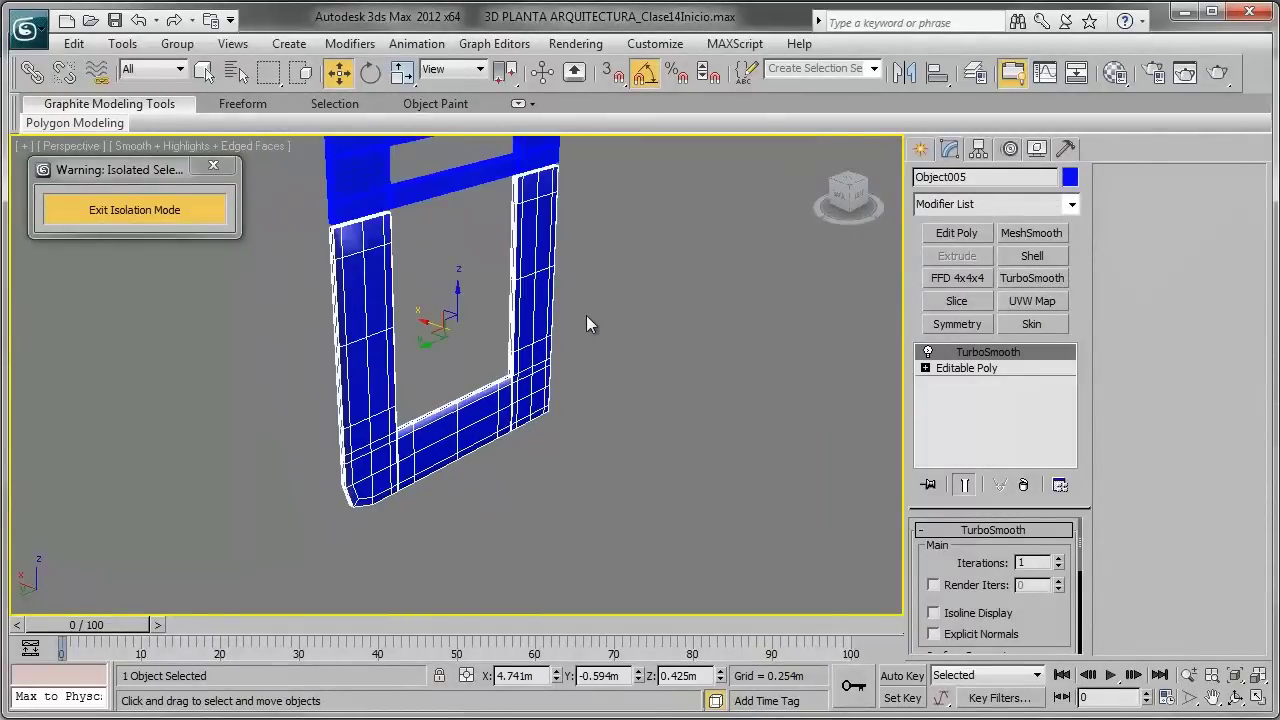
key(F4)
alt+middle_drag(586, 315, 489, 403)
alt+middle_drag(577, 423, 481, 389)
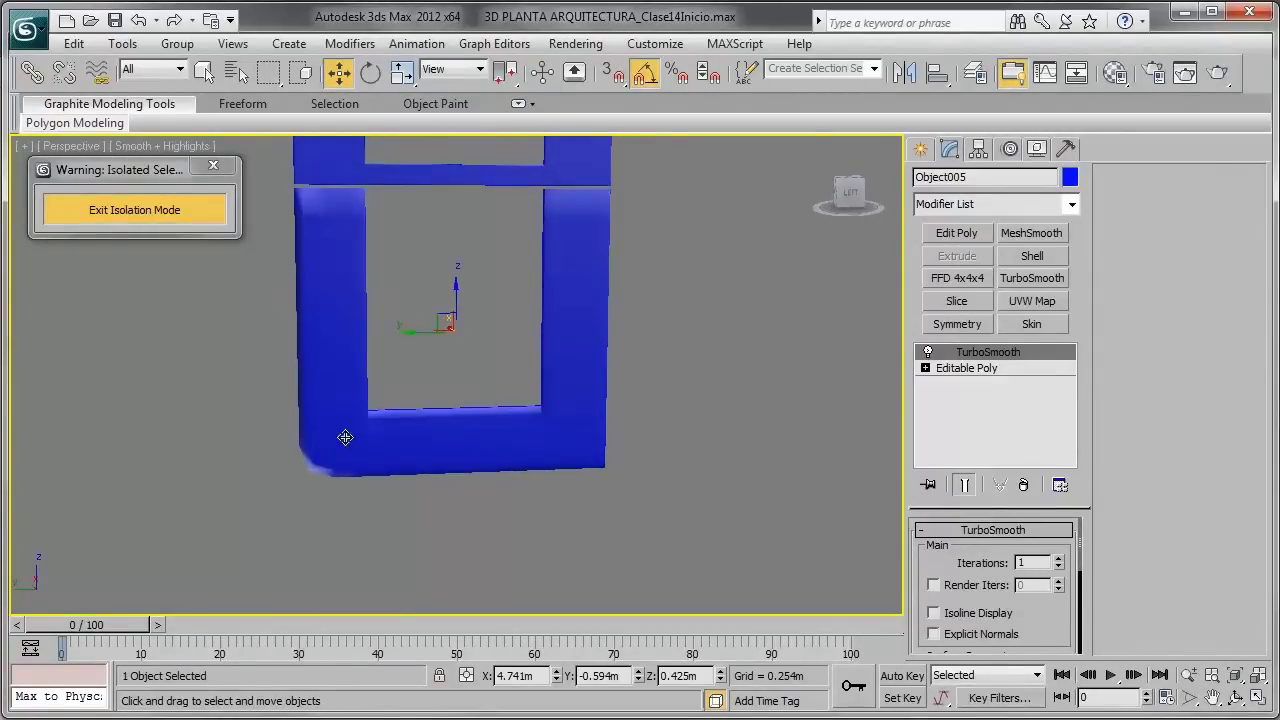
Step: Inspect the frame's edges at the Editable Poly level, starting and cancelling Swift Loop
click(975, 367)
scroll(546, 394, up, 1)
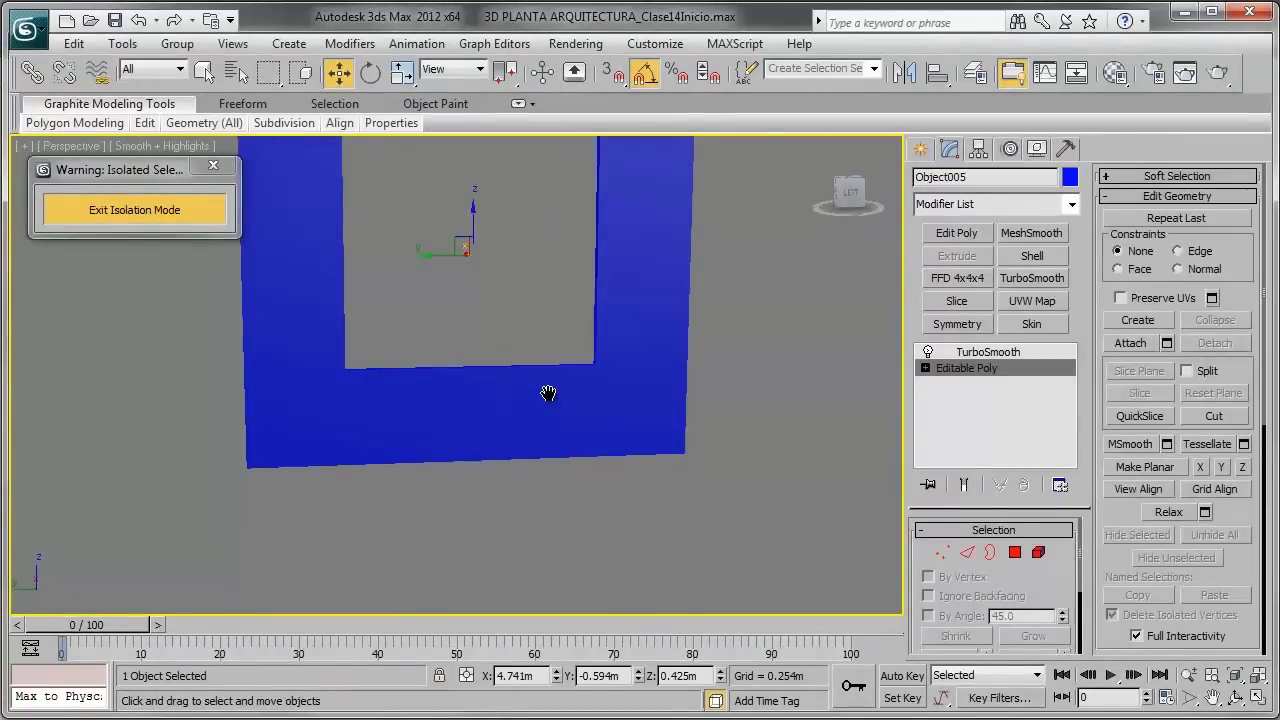
key(F4)
scroll(672, 391, up, 1)
scroll(610, 414, up, 1)
scroll(677, 434, up, 1)
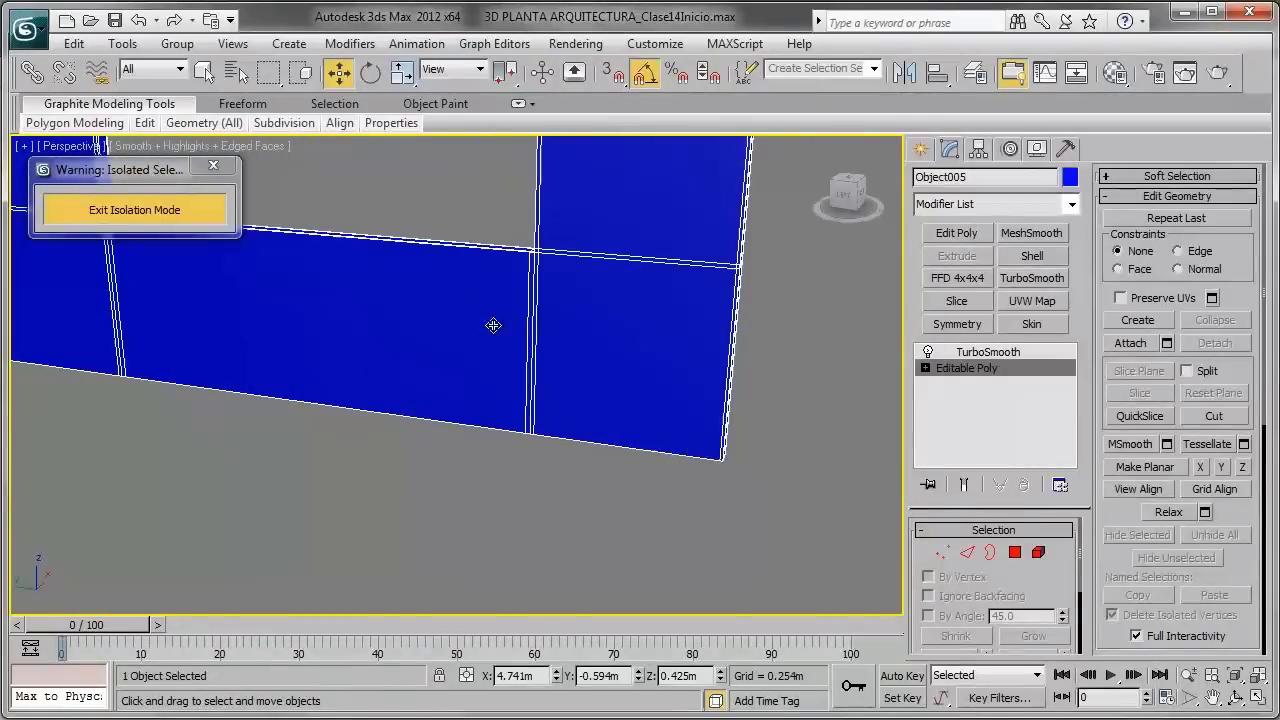
scroll(491, 323, up, 1)
scroll(430, 292, up, 1)
scroll(460, 294, up, 1)
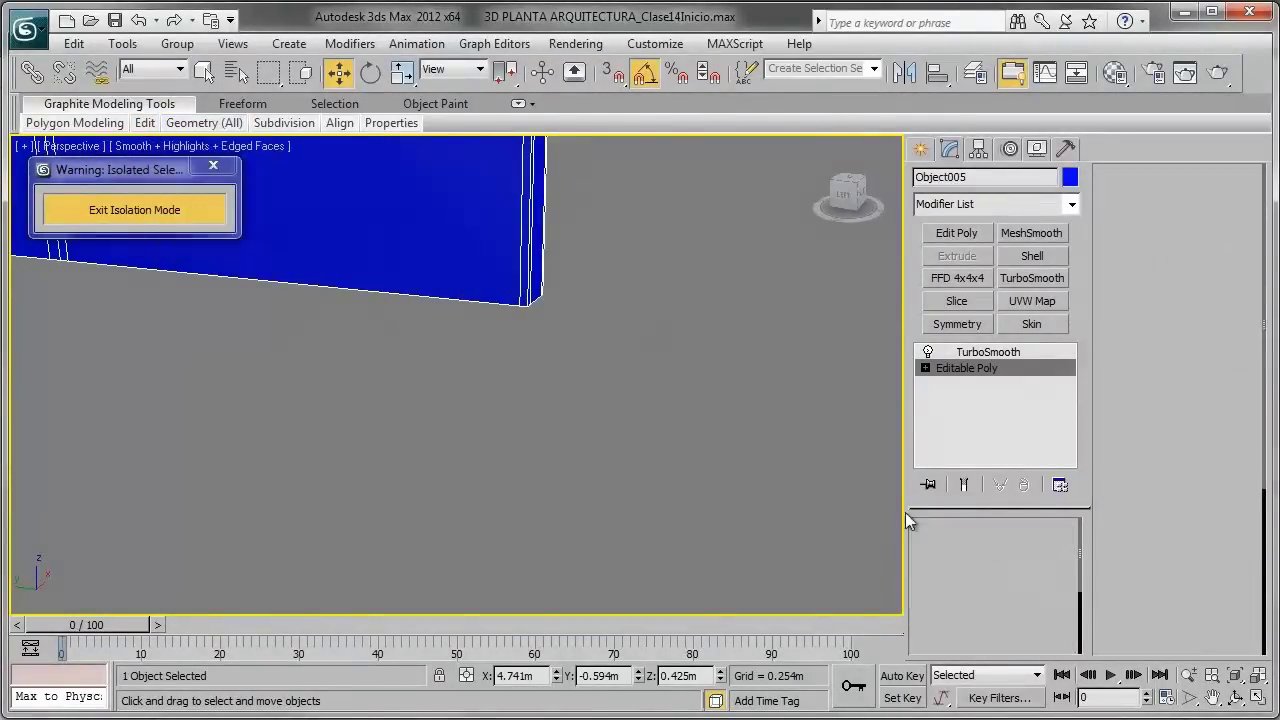
key(2)
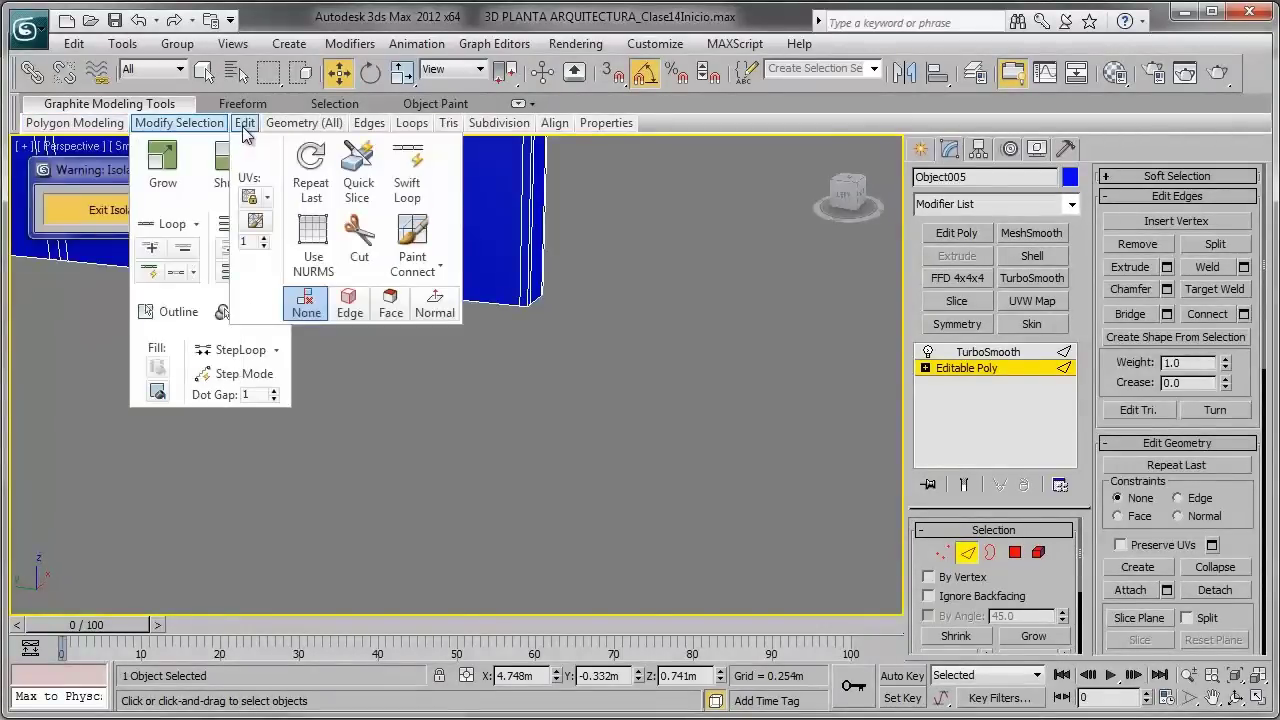
click(407, 172)
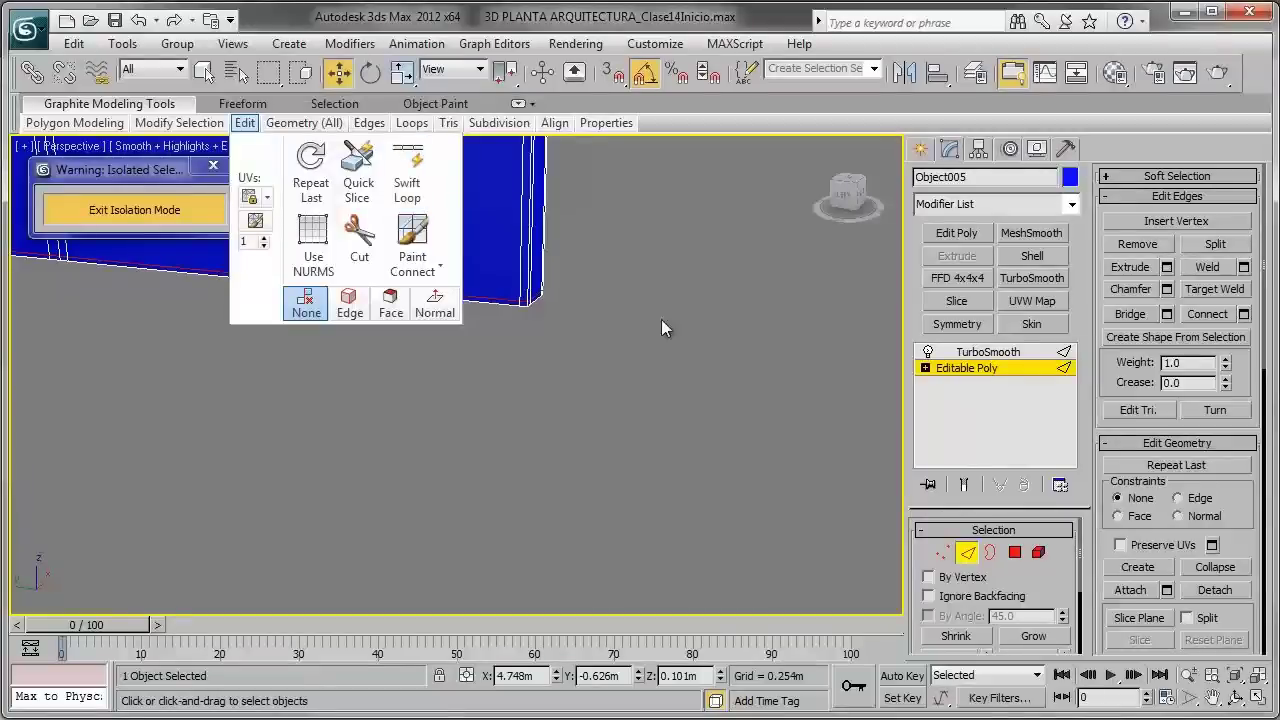
right_click(397, 301)
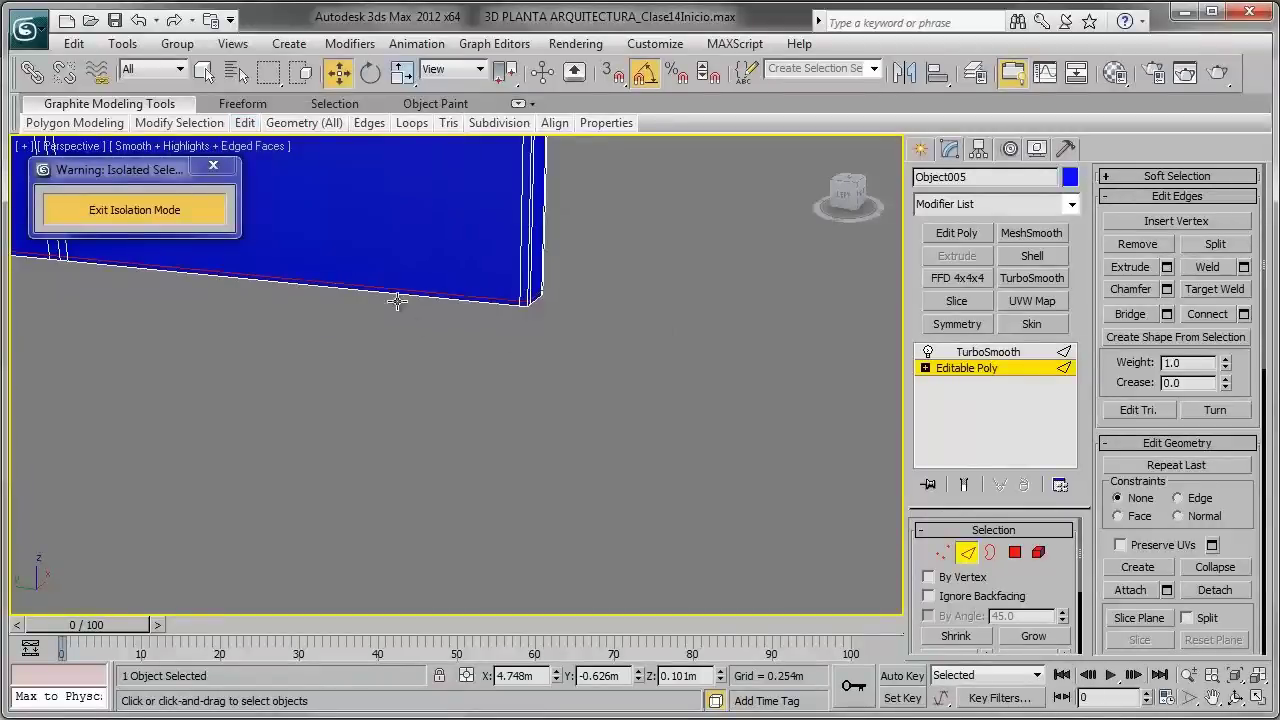
Step: Return to TurboSmooth and raise its Iterations to 2, then orbit to review the frame
click(972, 352)
scroll(635, 432, down, 3)
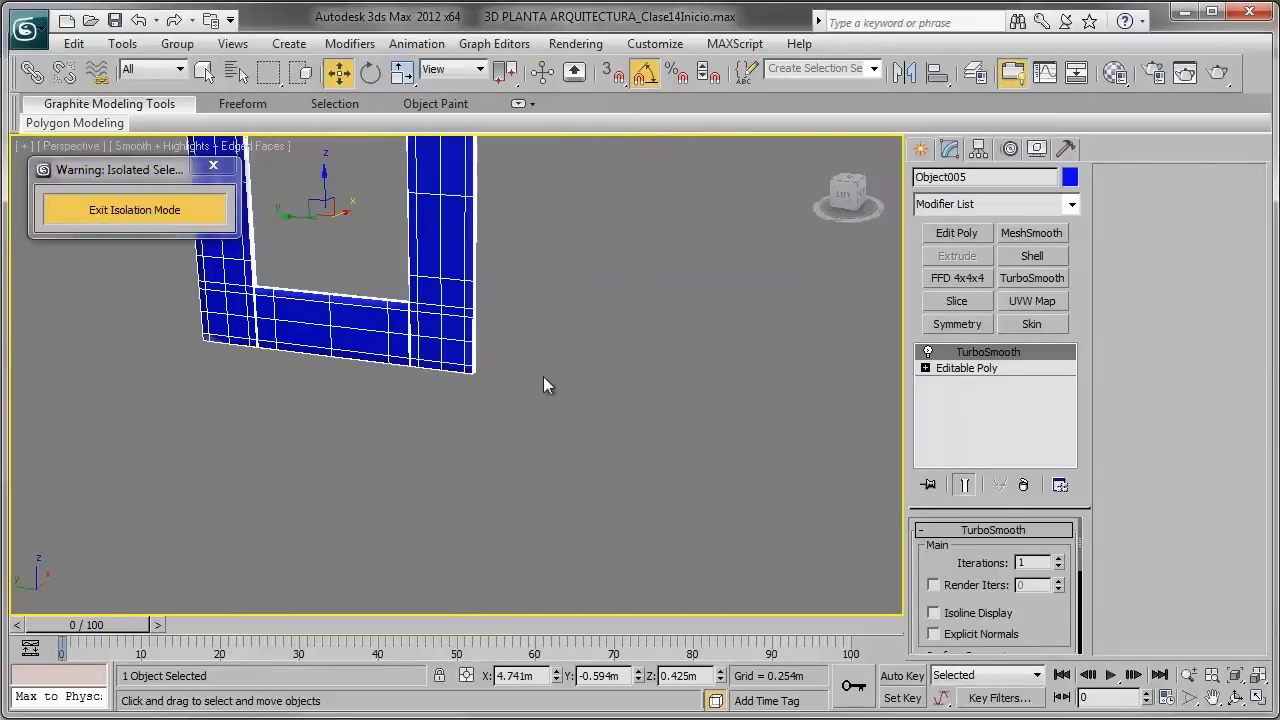
middle_drag(543, 383, 594, 437)
key(F4)
mouse_move(493, 366)
alt+middle_down()
mouse_move(571, 343)
mouse_move(604, 374)
alt+middle_up()
click(1058, 562)
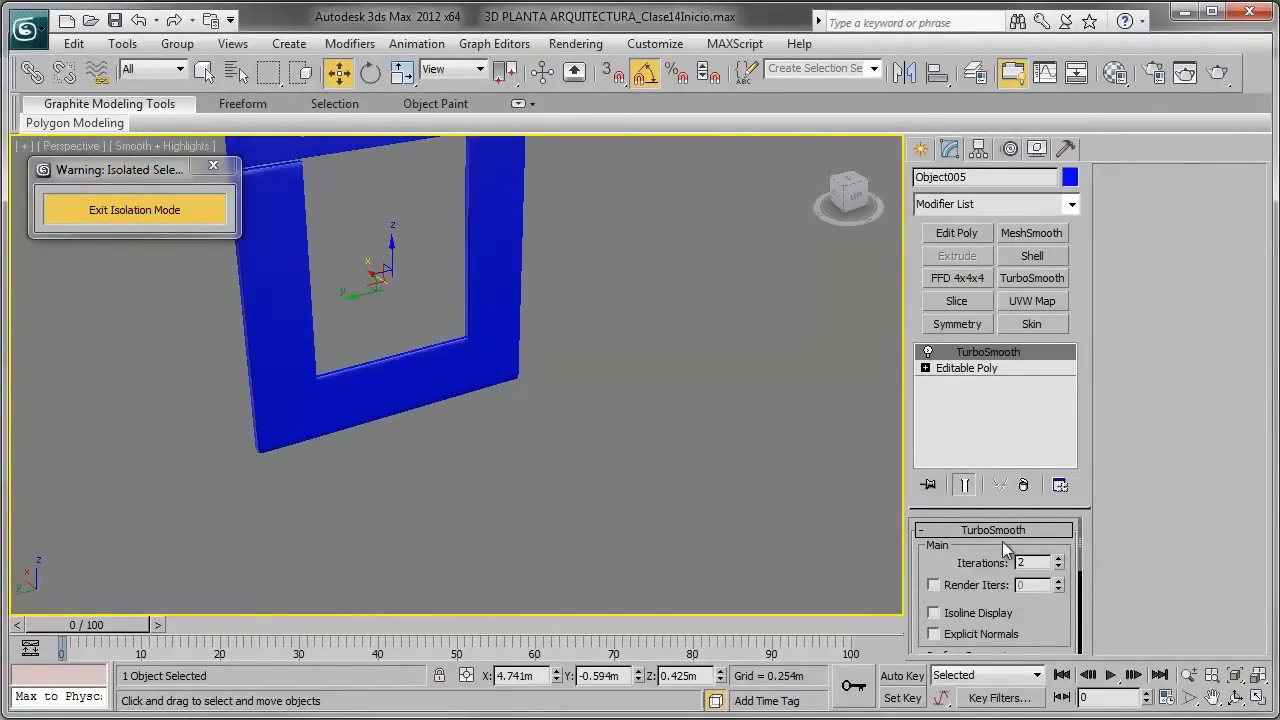
scroll(655, 406, down, 2)
mouse_move(655, 406)
alt+middle_down()
mouse_move(504, 284)
mouse_move(408, 266)
mouse_move(446, 294)
mouse_move(462, 288)
mouse_move(510, 425)
mouse_move(546, 386)
mouse_move(555, 408)
alt+middle_up()
scroll(462, 288, up, 2)
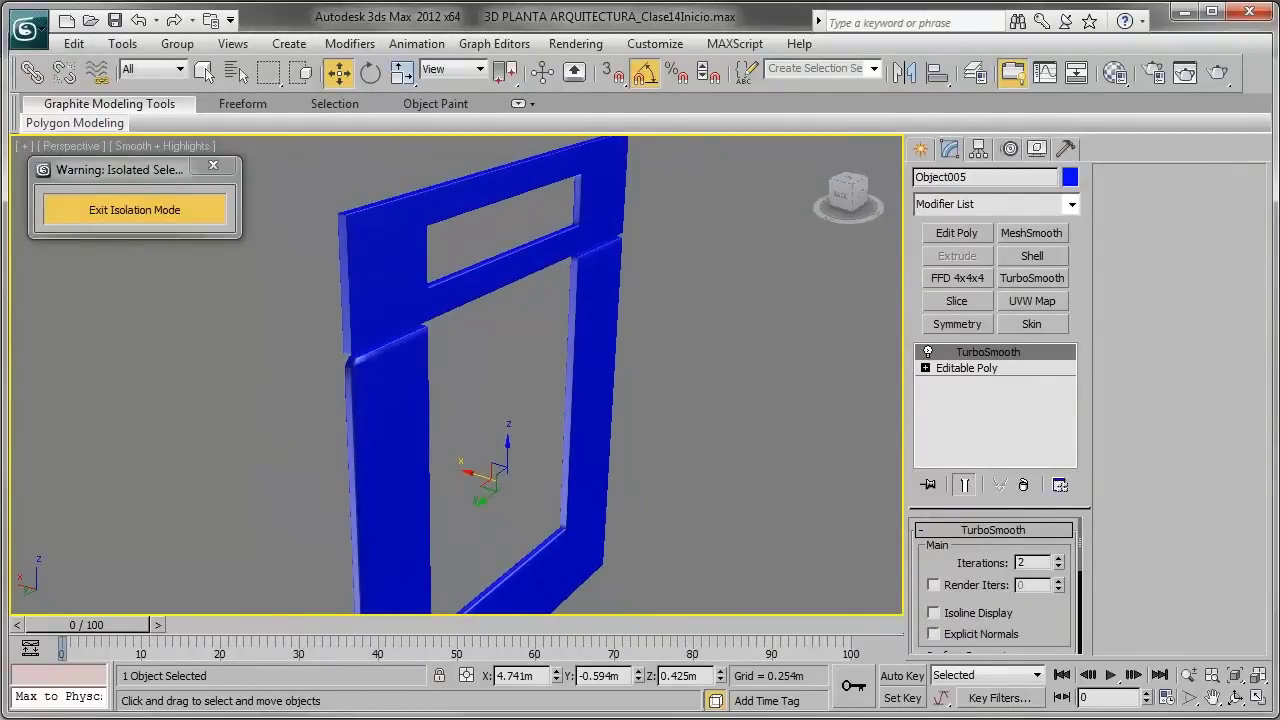
Step: Zoom in and out on the built-in oven photo to study its knobs, clock display and door
key(alt+Tab)
scroll(828, 346, down, 1)
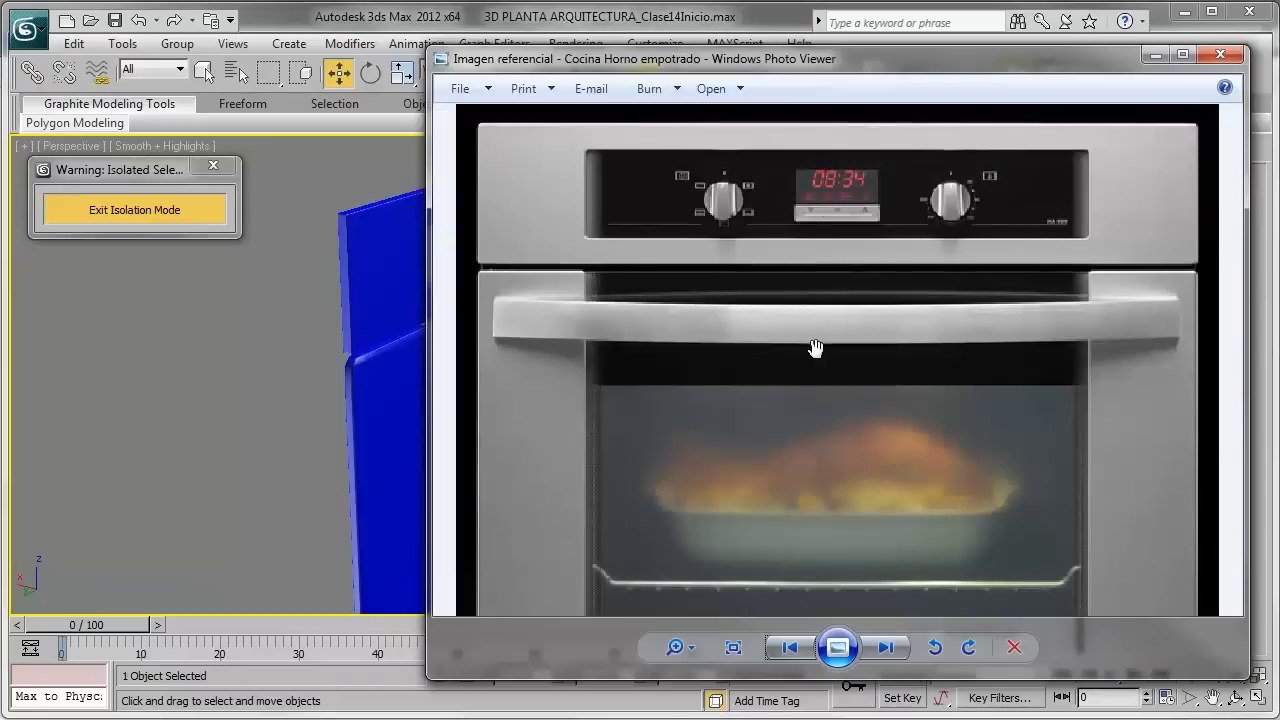
scroll(816, 342, down, 1)
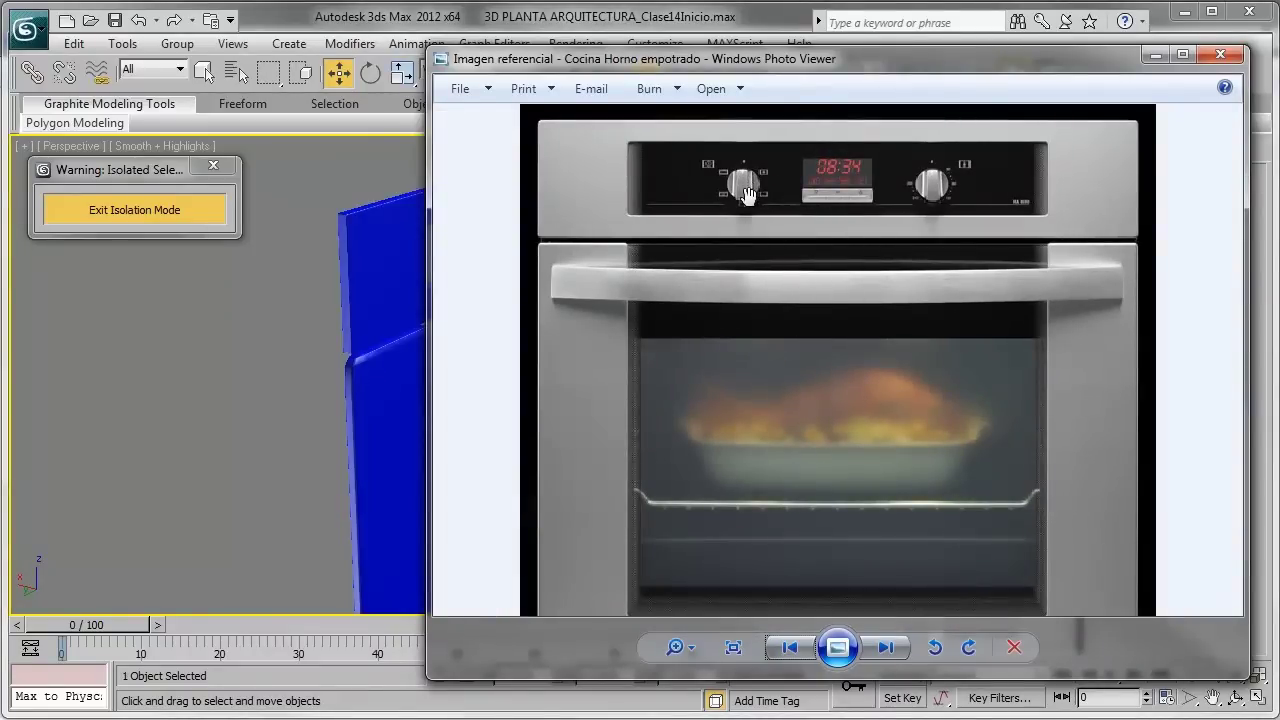
scroll(870, 172, up, 1)
scroll(960, 155, up, 1)
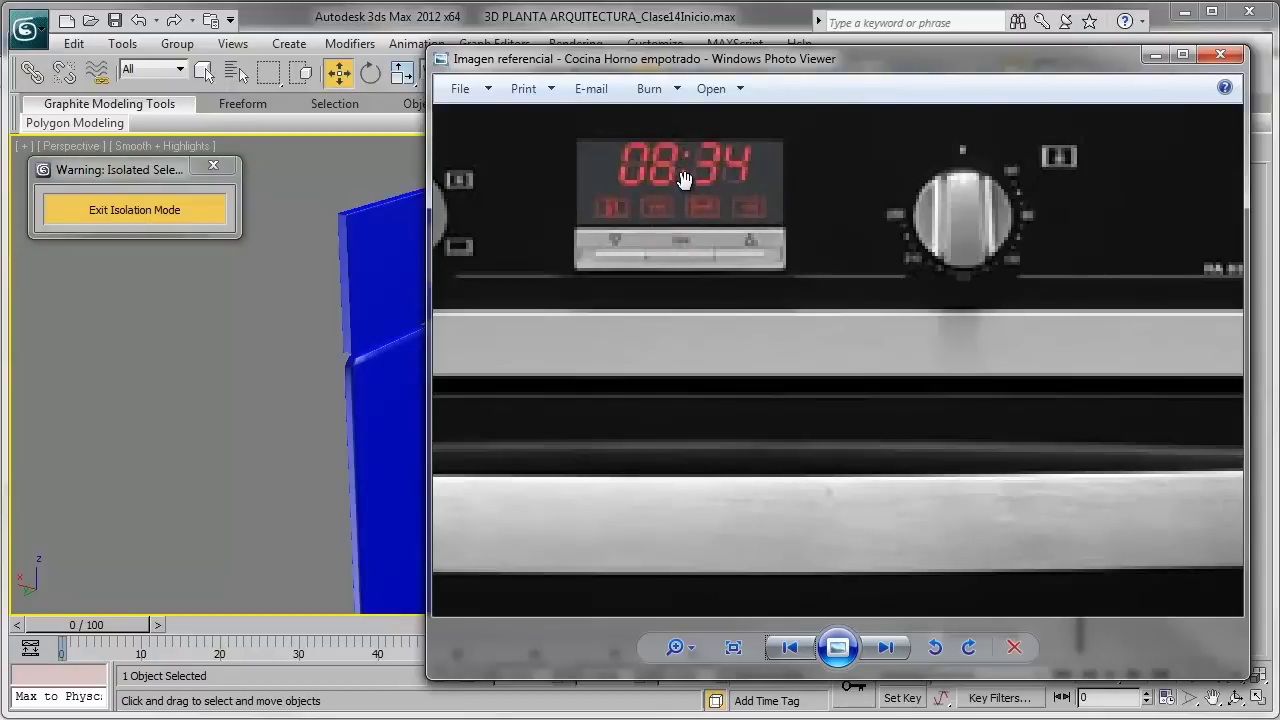
scroll(684, 178, down, 2)
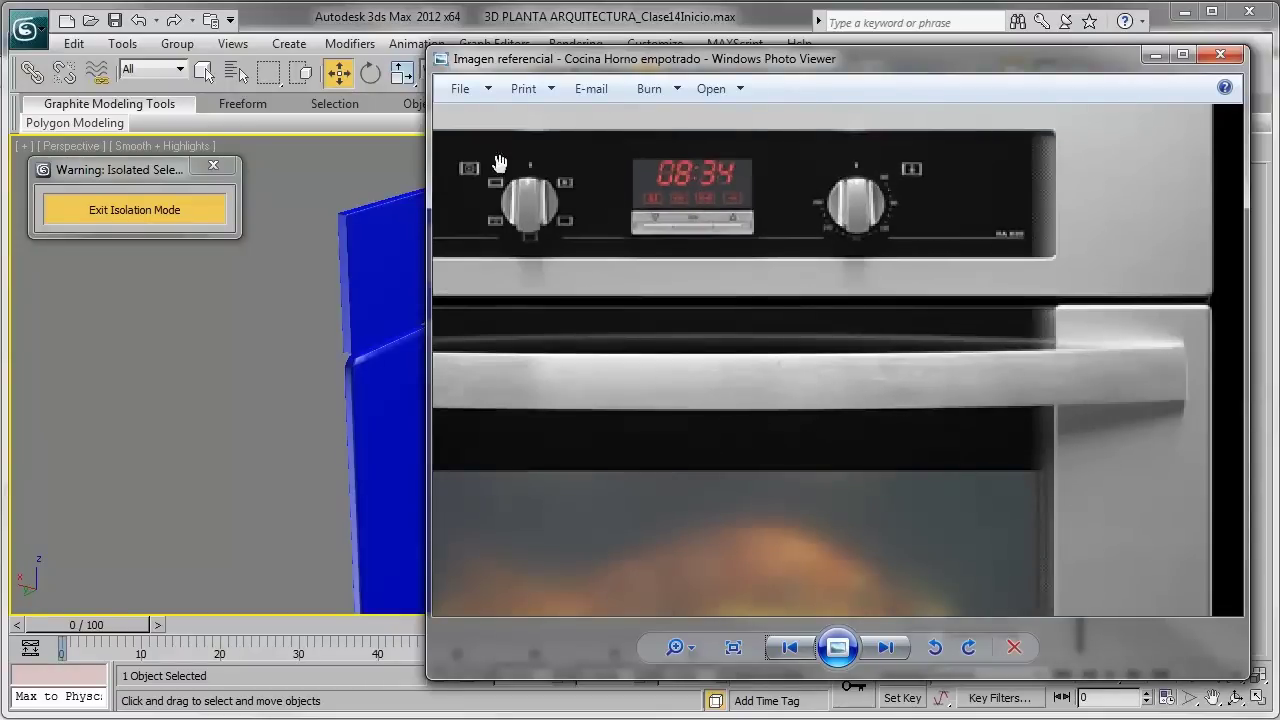
scroll(978, 215, down, 1)
scroll(966, 216, down, 1)
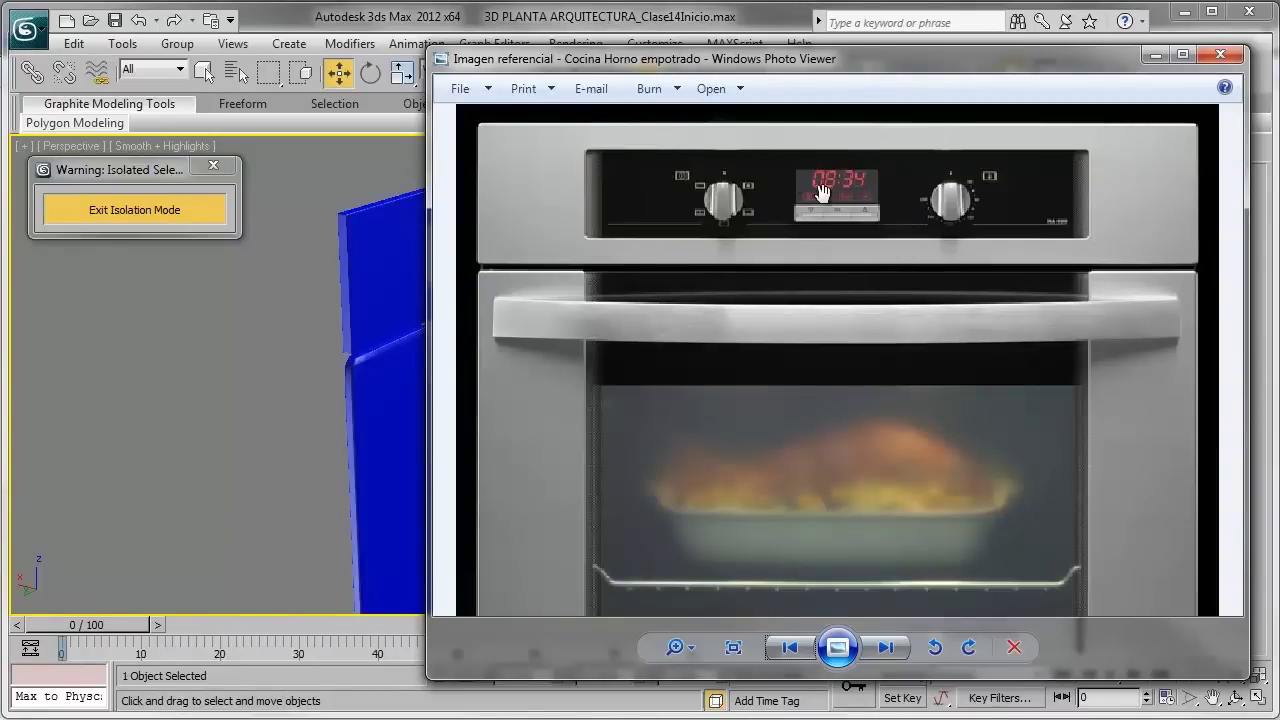
scroll(840, 193, down, 1)
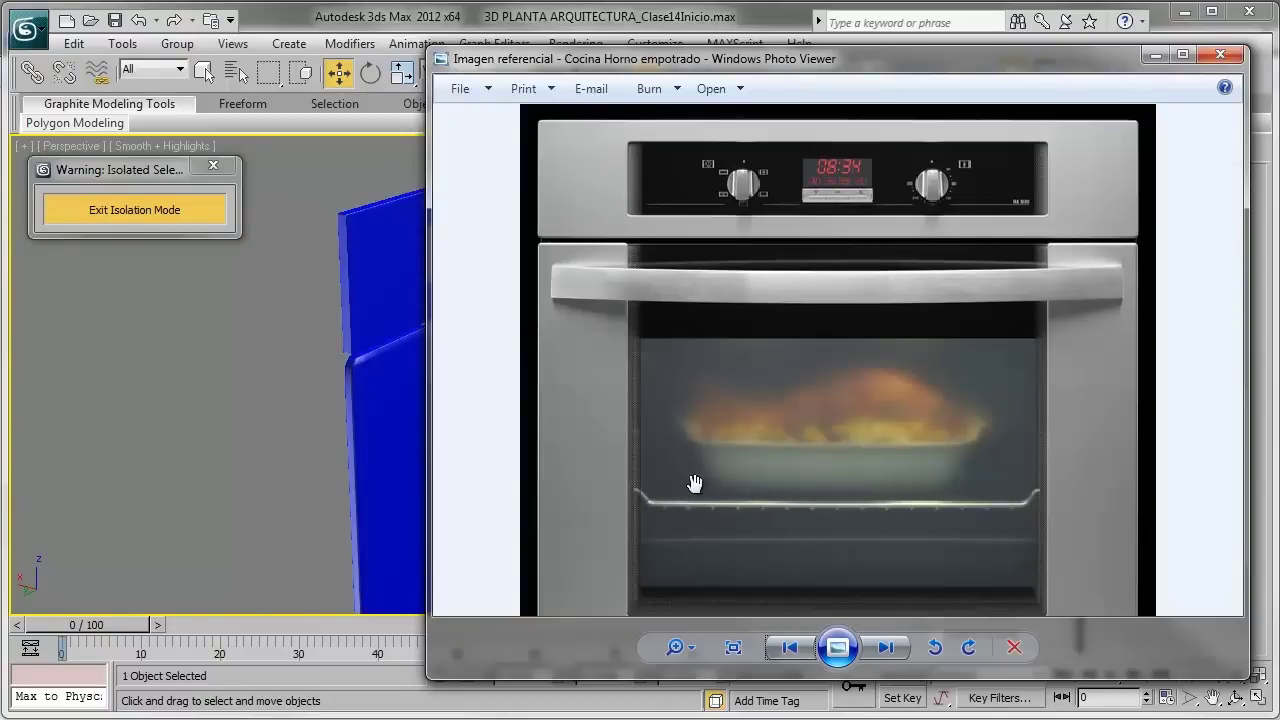
Step: Put away the reference photo and check the crossbar's vertices at the Editable Poly level
click(1152, 56)
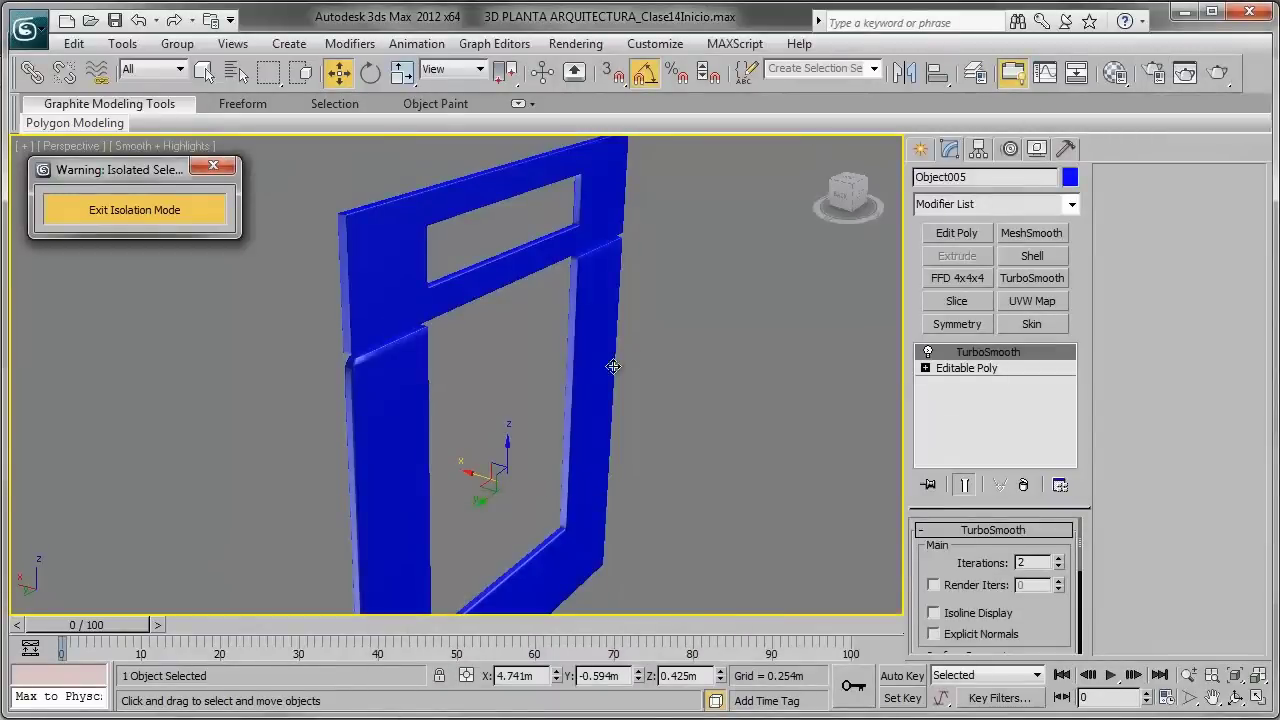
mouse_move(598, 360)
middle_down()
mouse_move(593, 337)
mouse_move(481, 315)
mouse_move(741, 342)
middle_up()
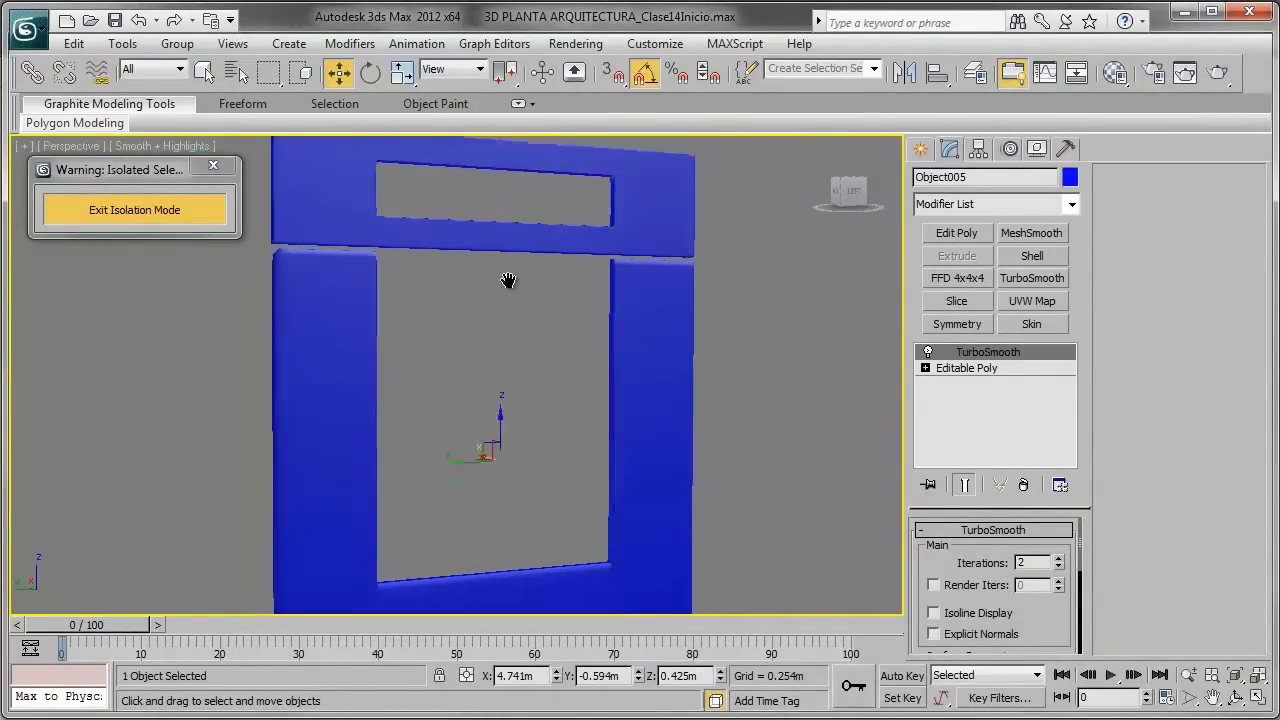
click(966, 368)
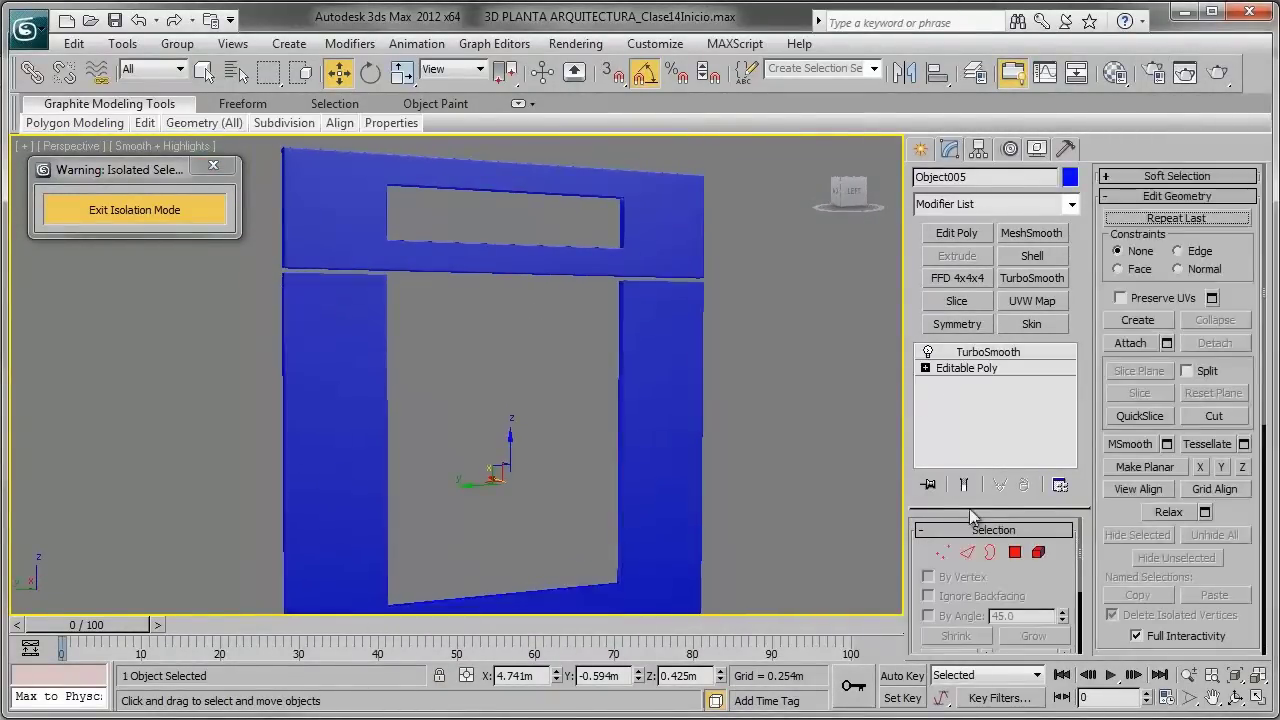
click(942, 552)
drag(324, 339, 294, 343)
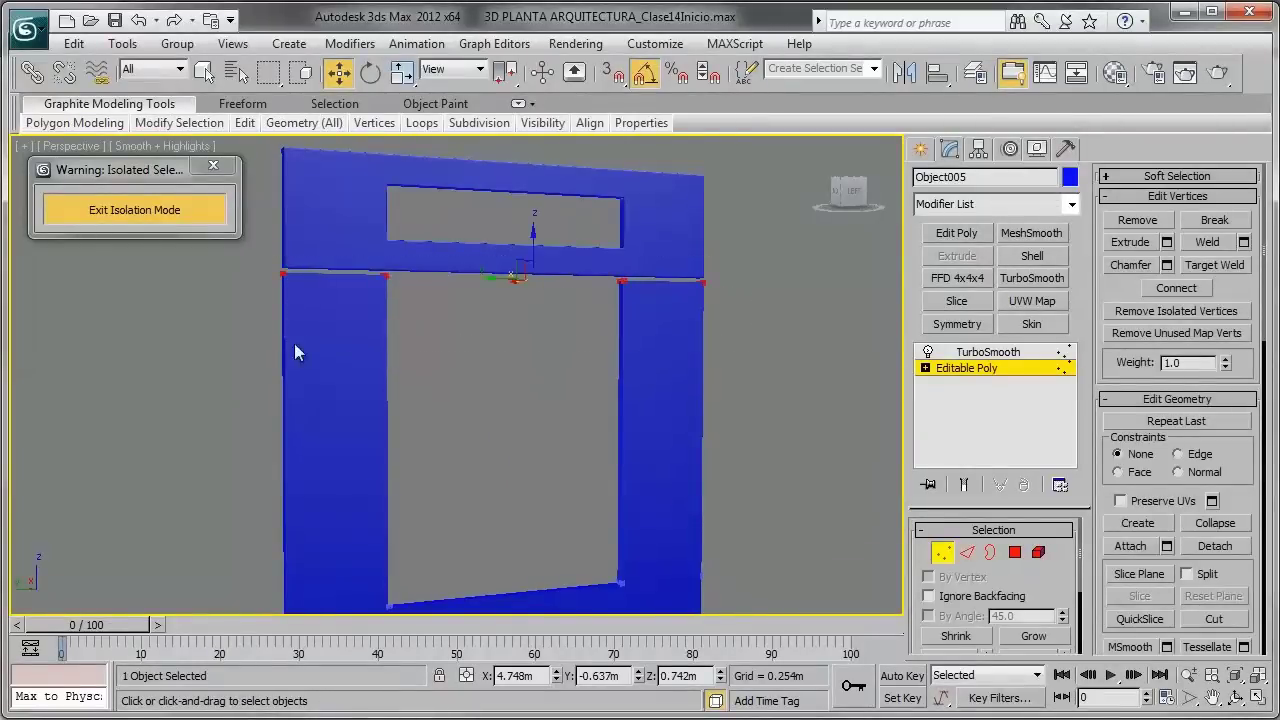
scroll(355, 413, up, 3)
scroll(498, 332, up, 3)
mouse_move(498, 332)
middle_down()
mouse_move(575, 371)
mouse_move(577, 386)
middle_up()
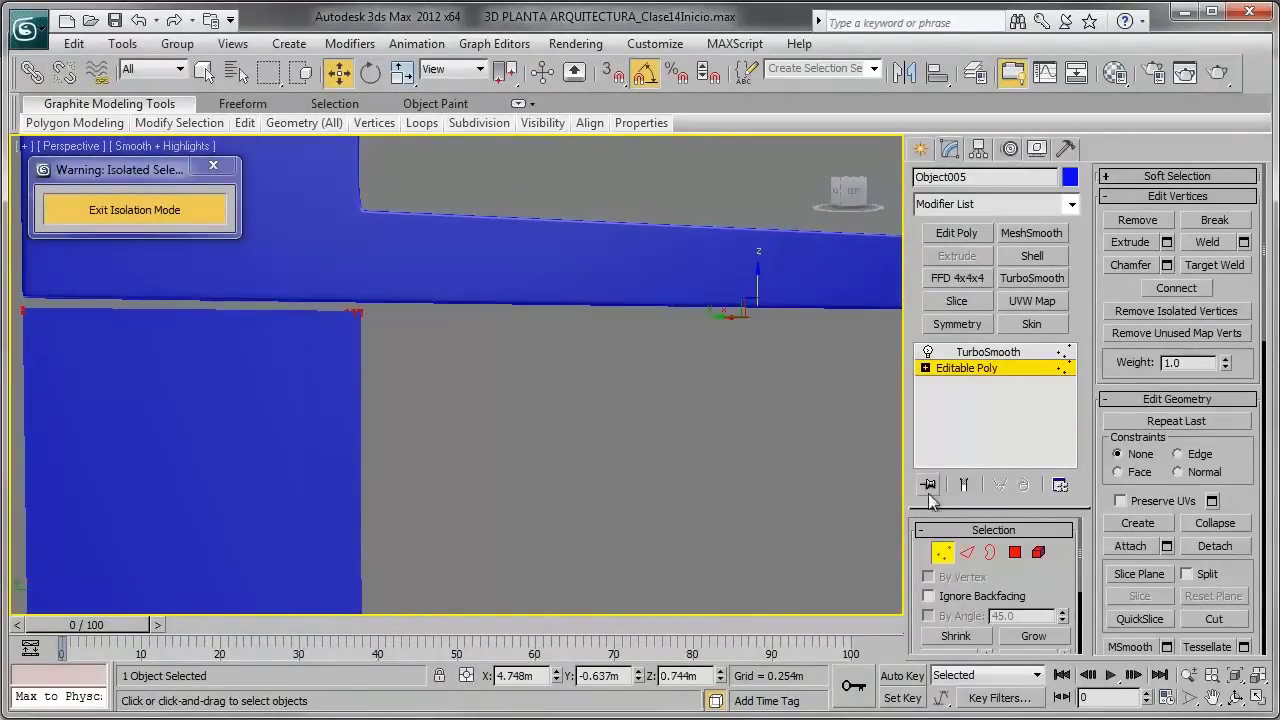
click(942, 552)
Step: Swift Loop one edge loop just below the lower section's top edge, then reselect TurboSmooth
key(F4)
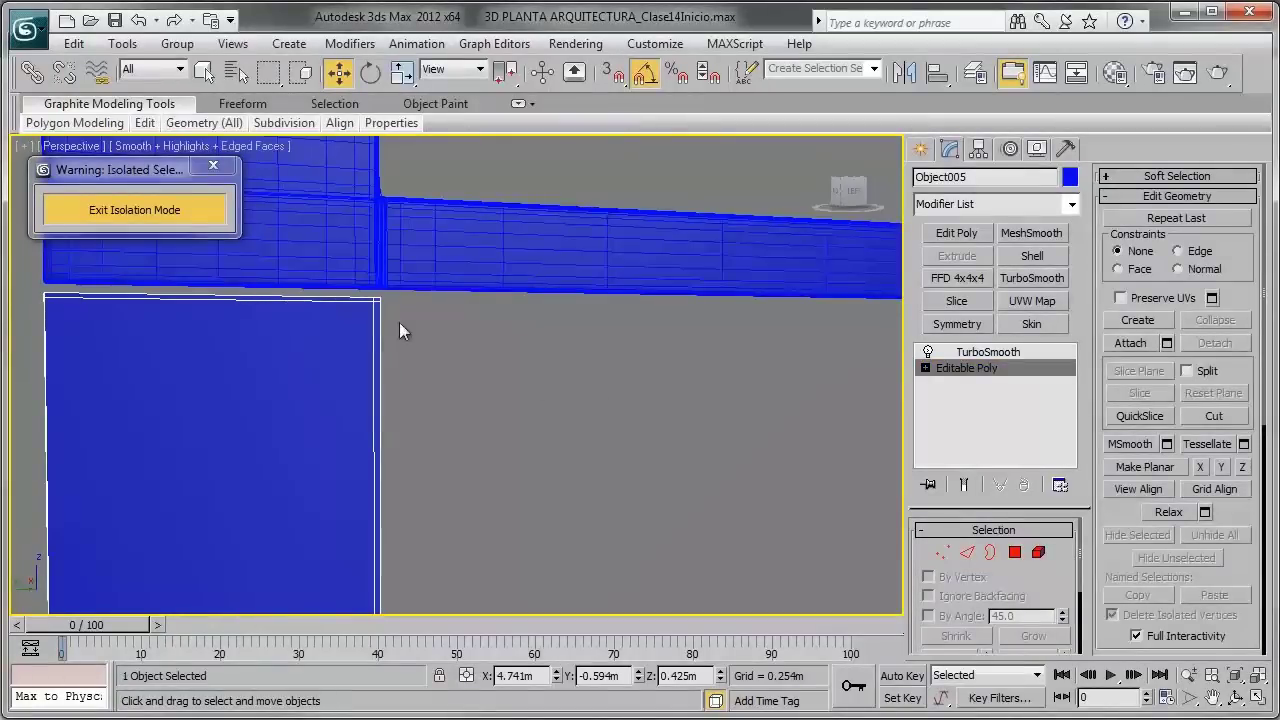
mouse_move(400, 331)
alt+middle_down()
mouse_move(360, 434)
mouse_move(652, 305)
alt+middle_up()
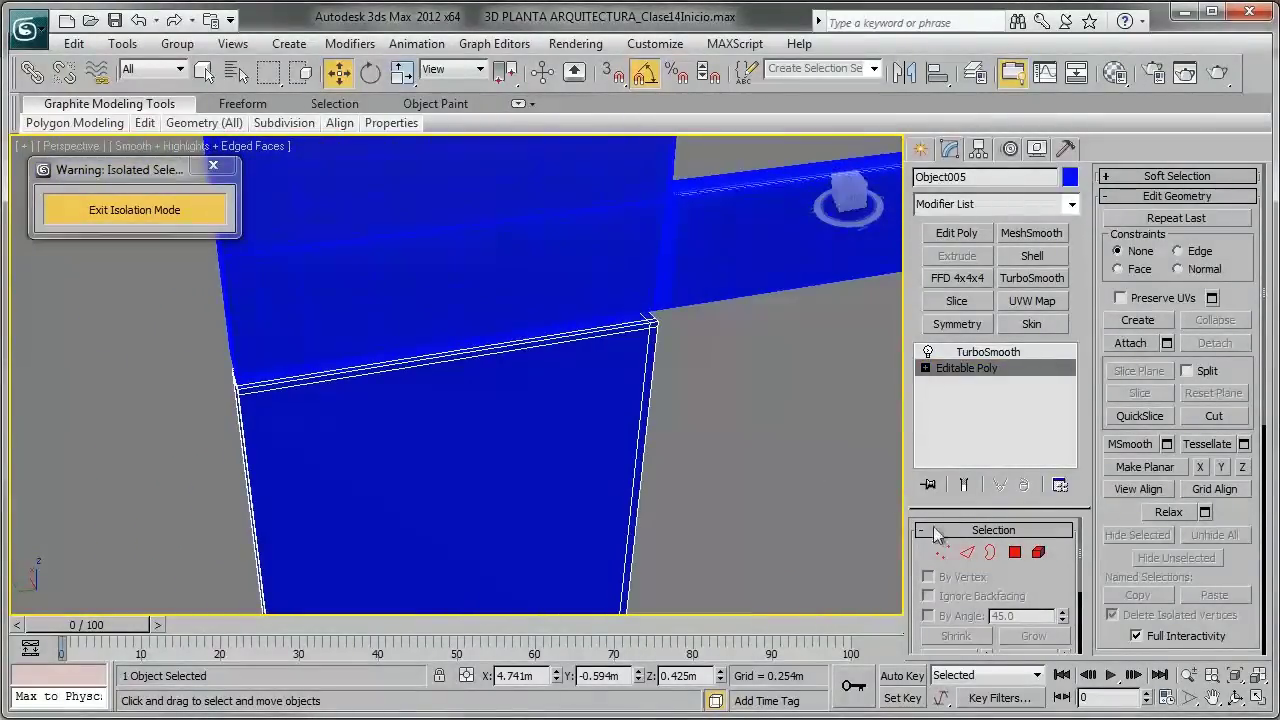
click(967, 552)
middle_drag(470, 507, 588, 460)
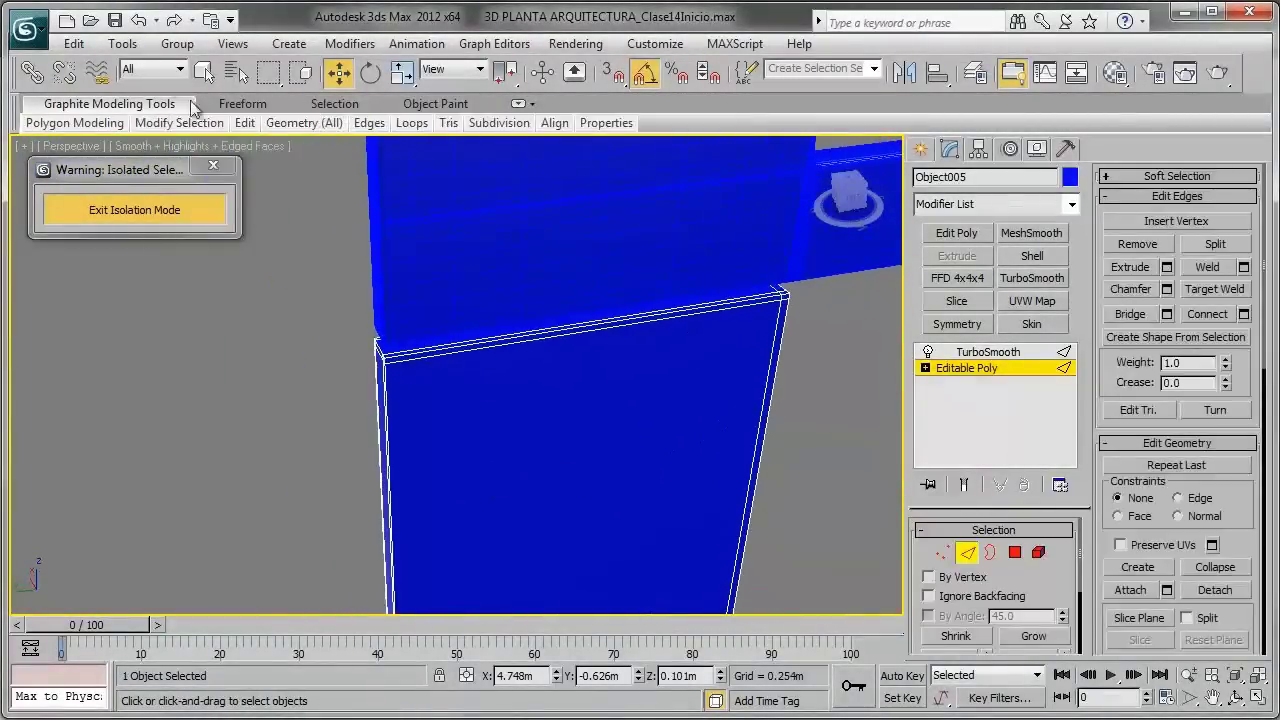
click(418, 190)
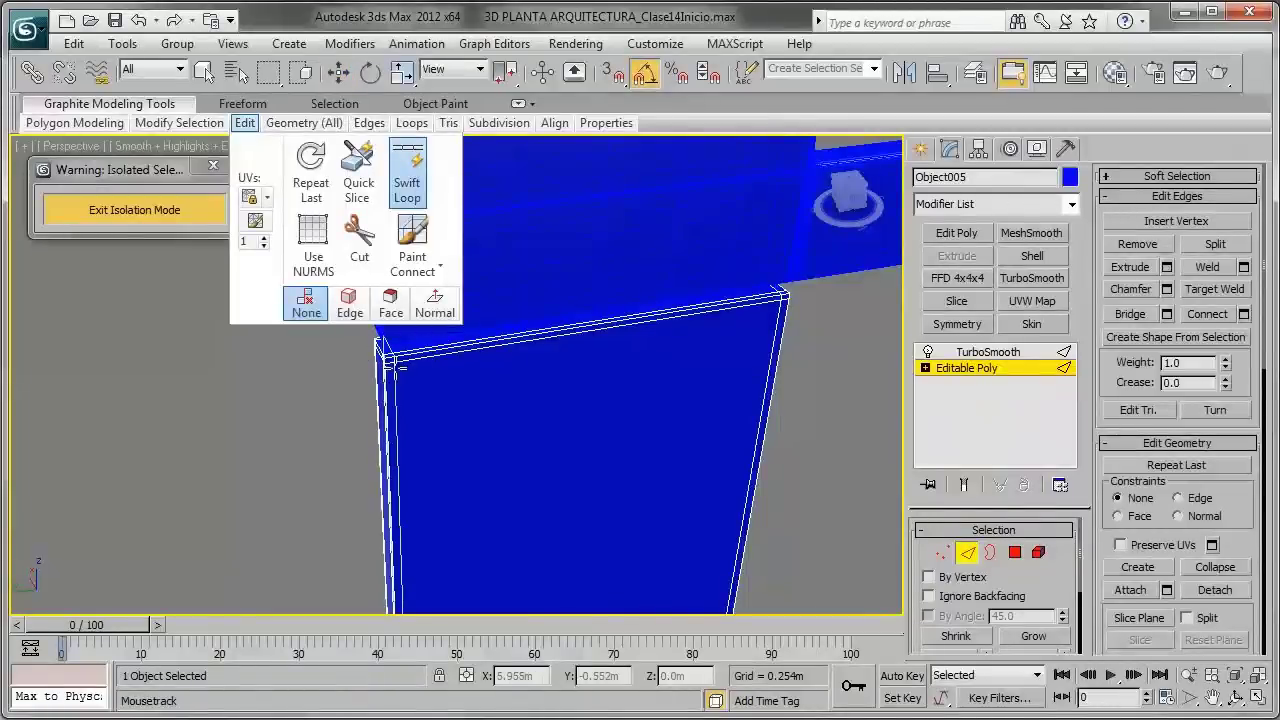
click(397, 367)
right_click(565, 365)
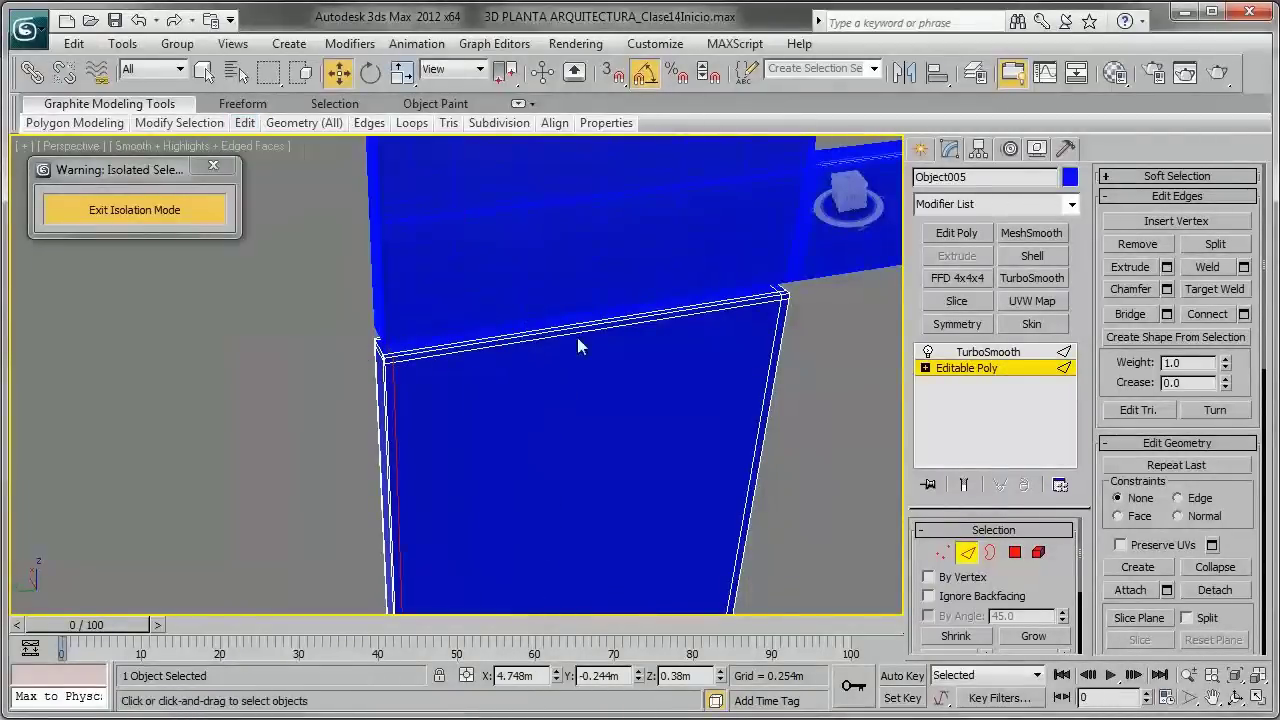
key(z)
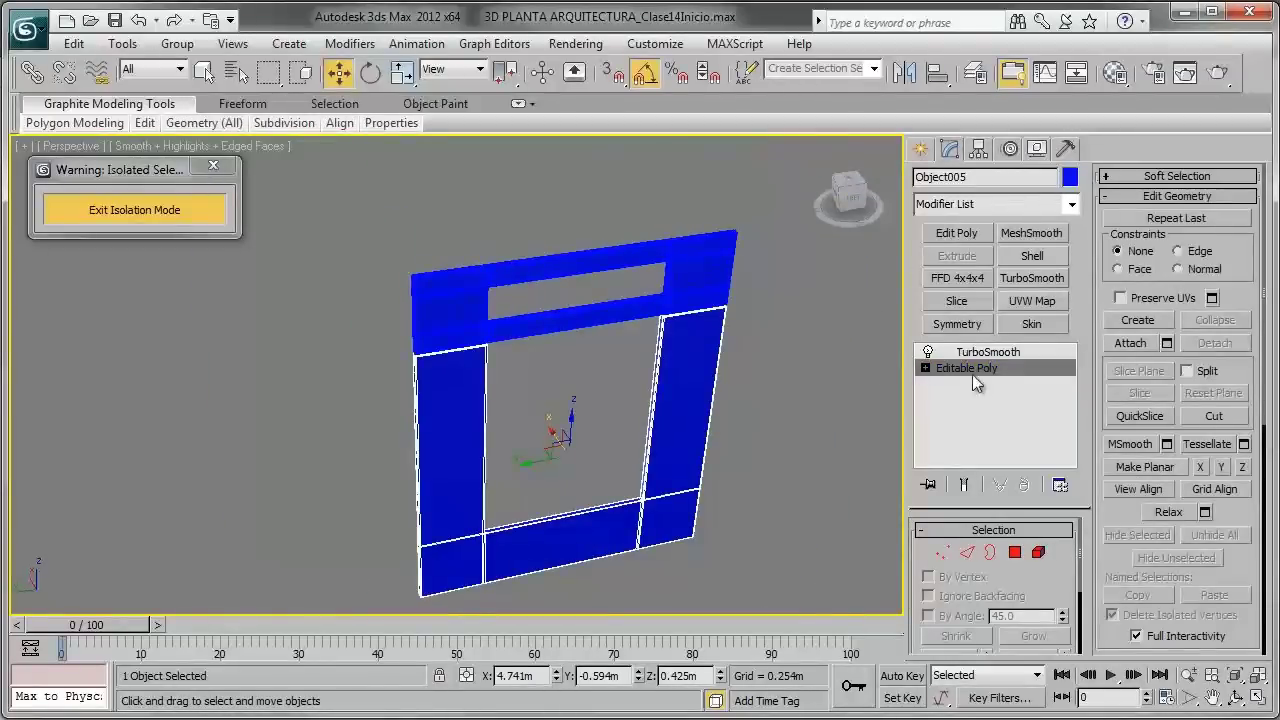
click(981, 352)
mouse_move(695, 397)
alt+middle_down()
mouse_move(594, 371)
mouse_move(500, 314)
mouse_move(583, 325)
mouse_move(617, 386)
mouse_move(616, 362)
mouse_move(598, 407)
mouse_move(630, 450)
mouse_move(600, 437)
mouse_move(574, 394)
alt+middle_up()
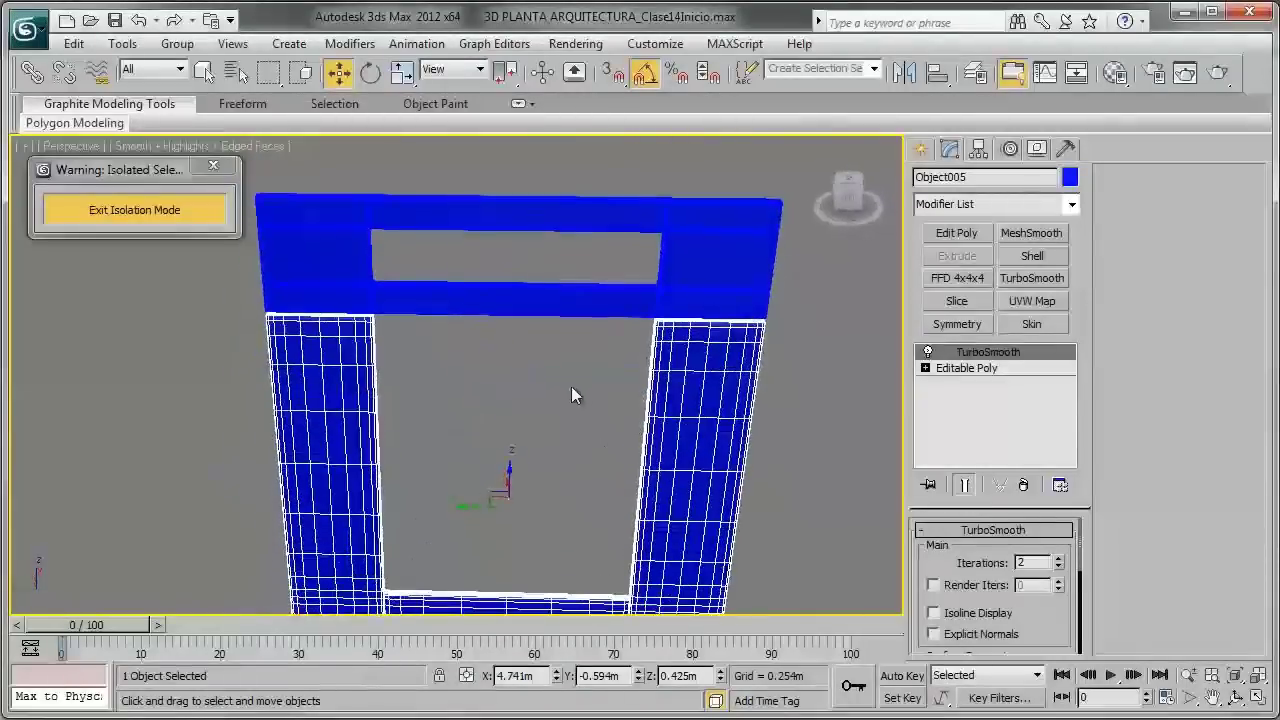
key(f)
key(z)
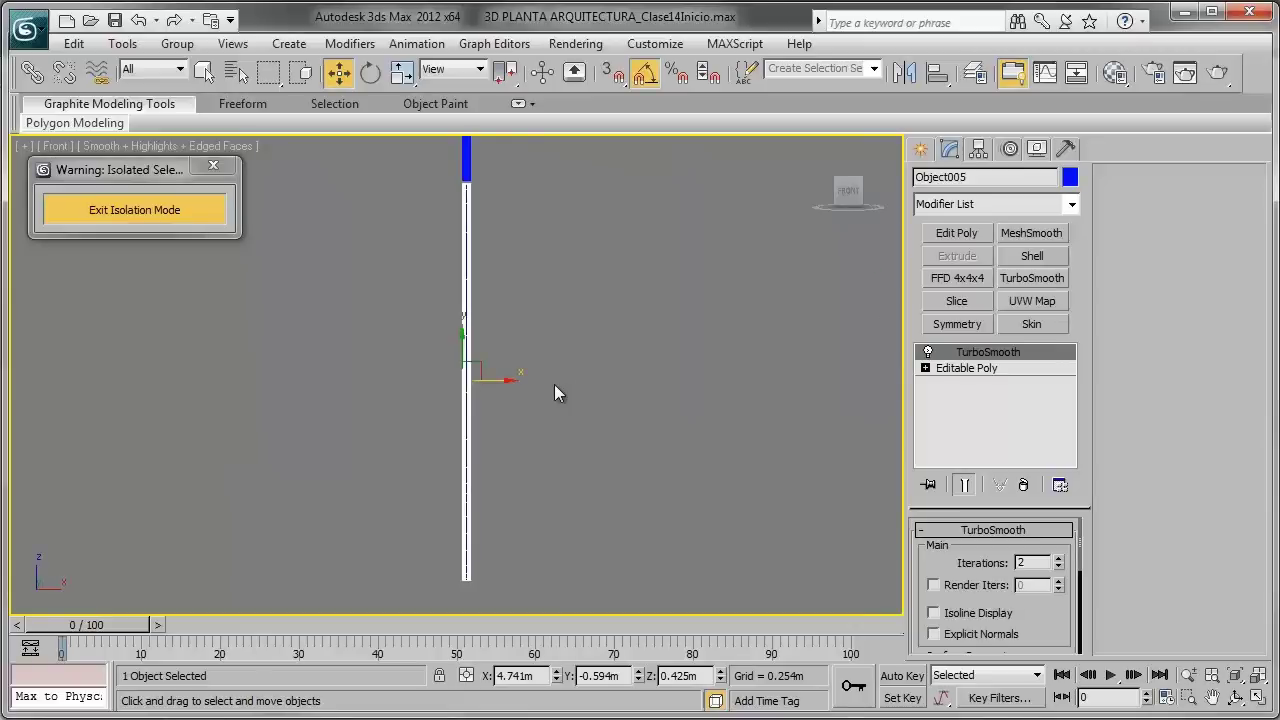
key(l)
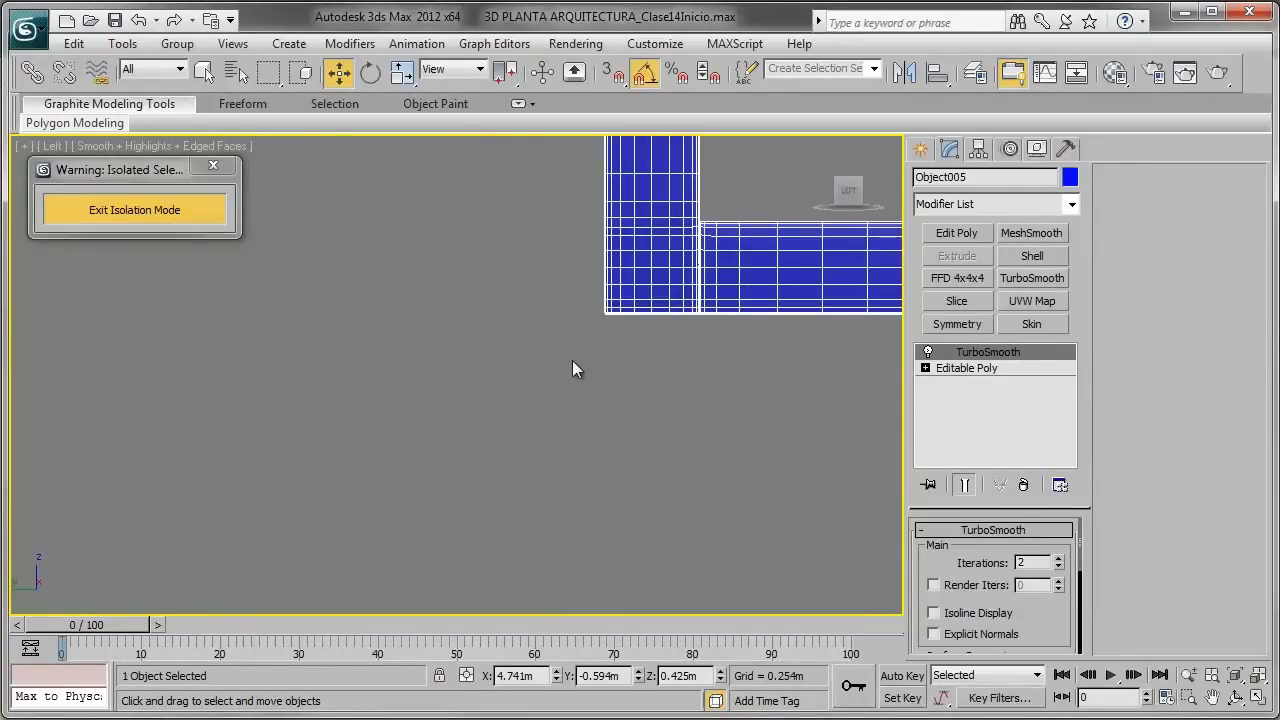
key(z)
middle_drag(565, 354, 486, 407)
click(486, 407)
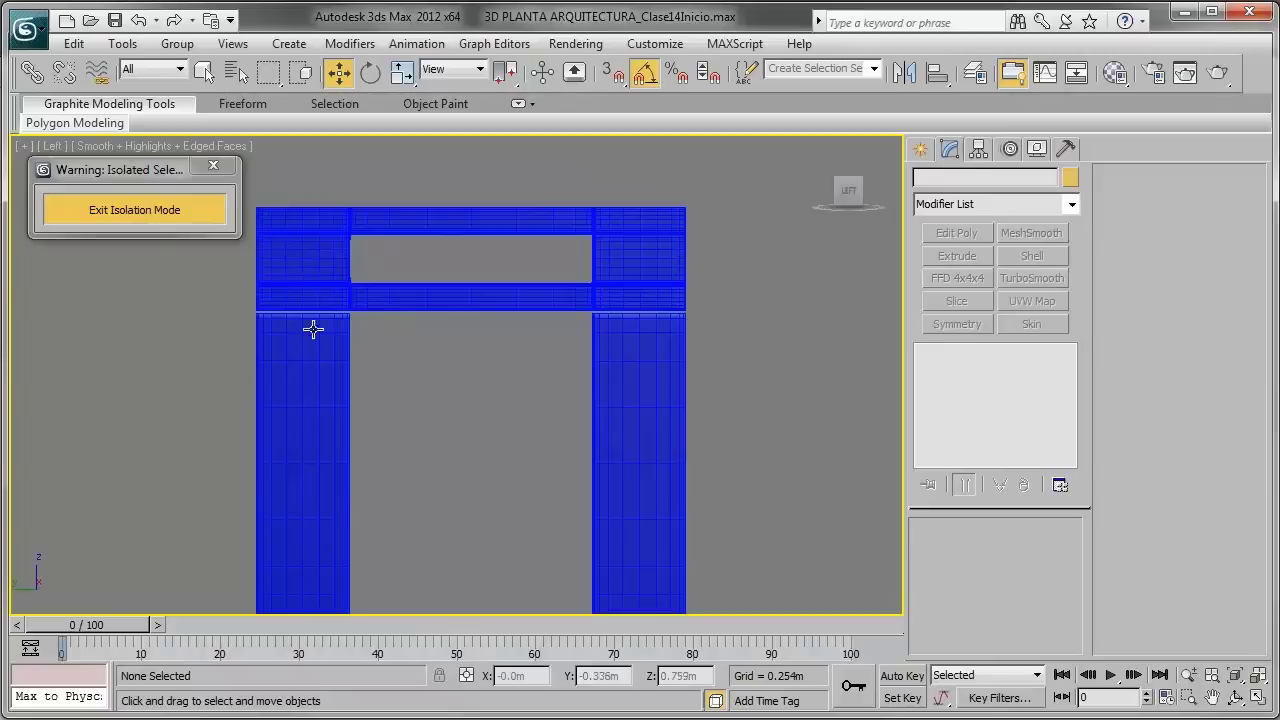
scroll(363, 330, up, 1)
scroll(390, 350, up, 1)
scroll(396, 370, up, 2)
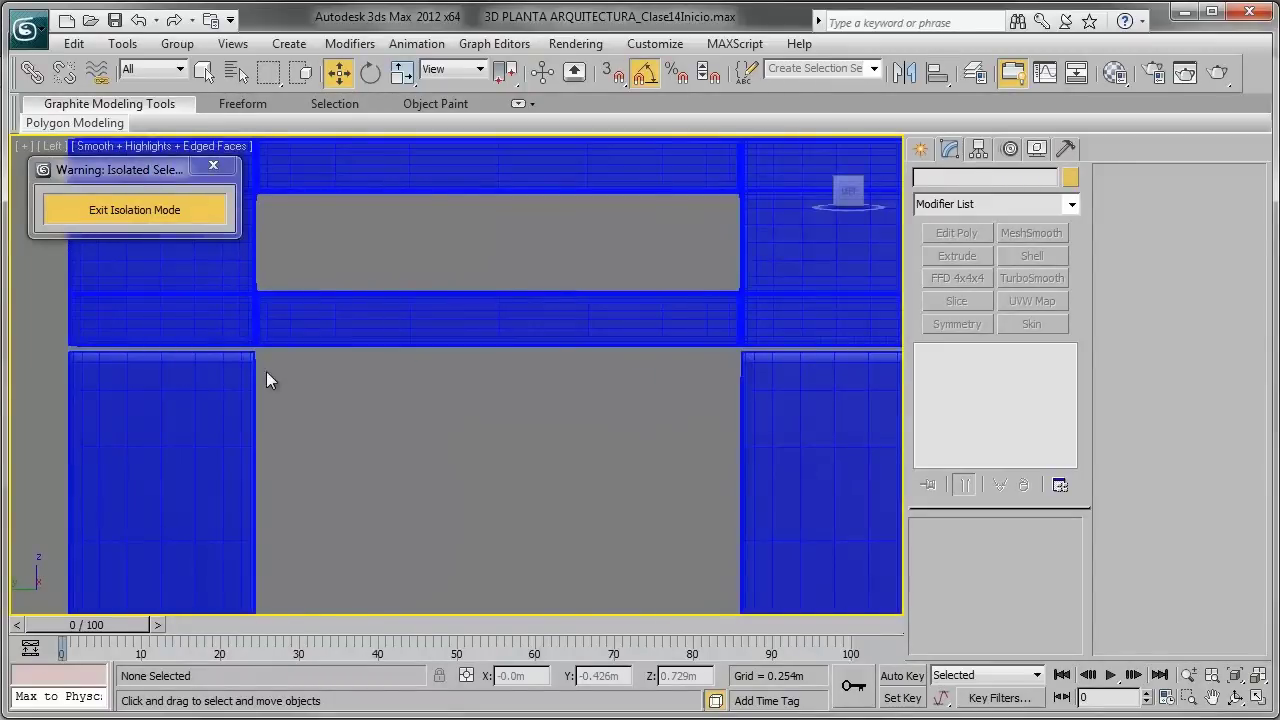
middle_drag(174, 338, 119, 373)
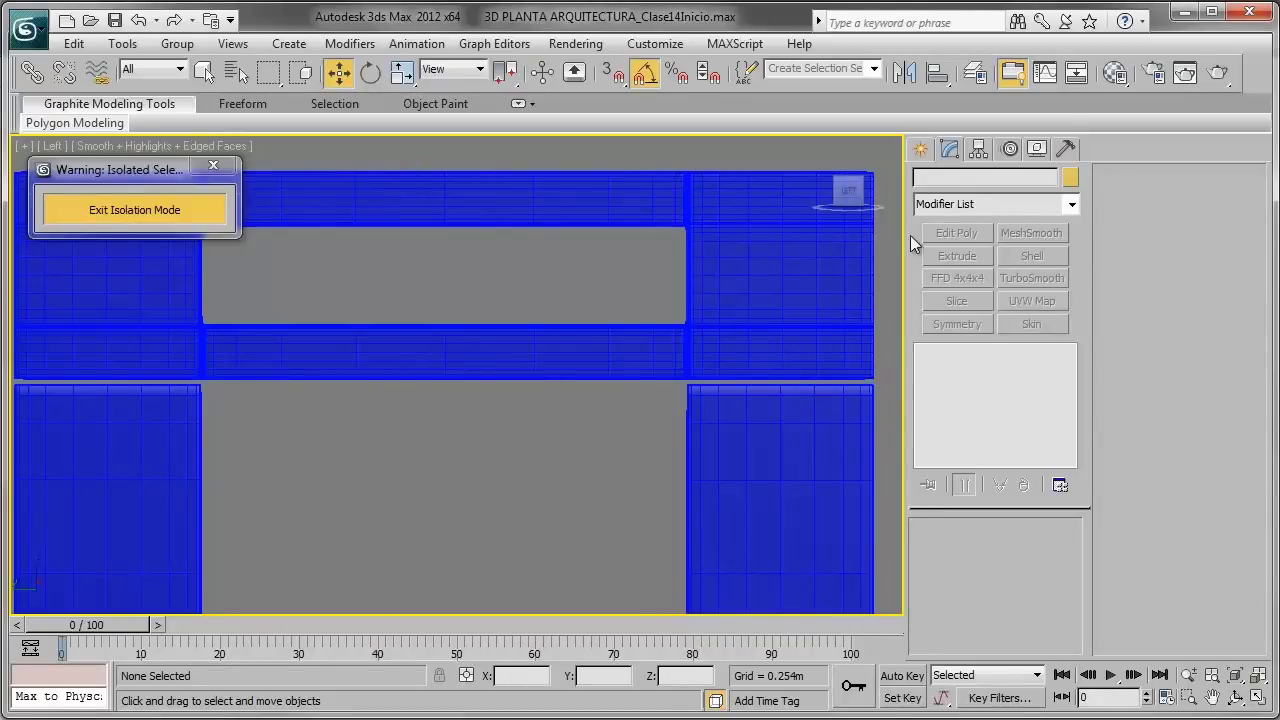
Step: Draw a wide Plane across the door frame in the Left view
click(926, 149)
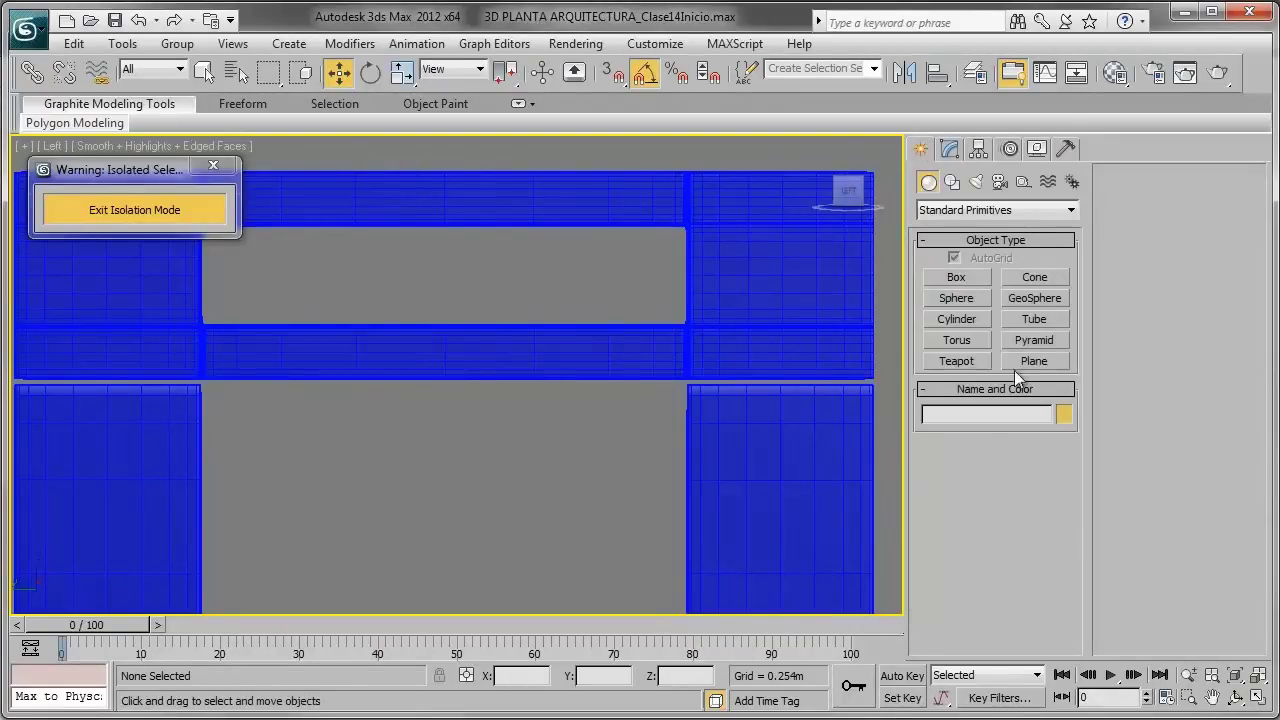
click(1034, 362)
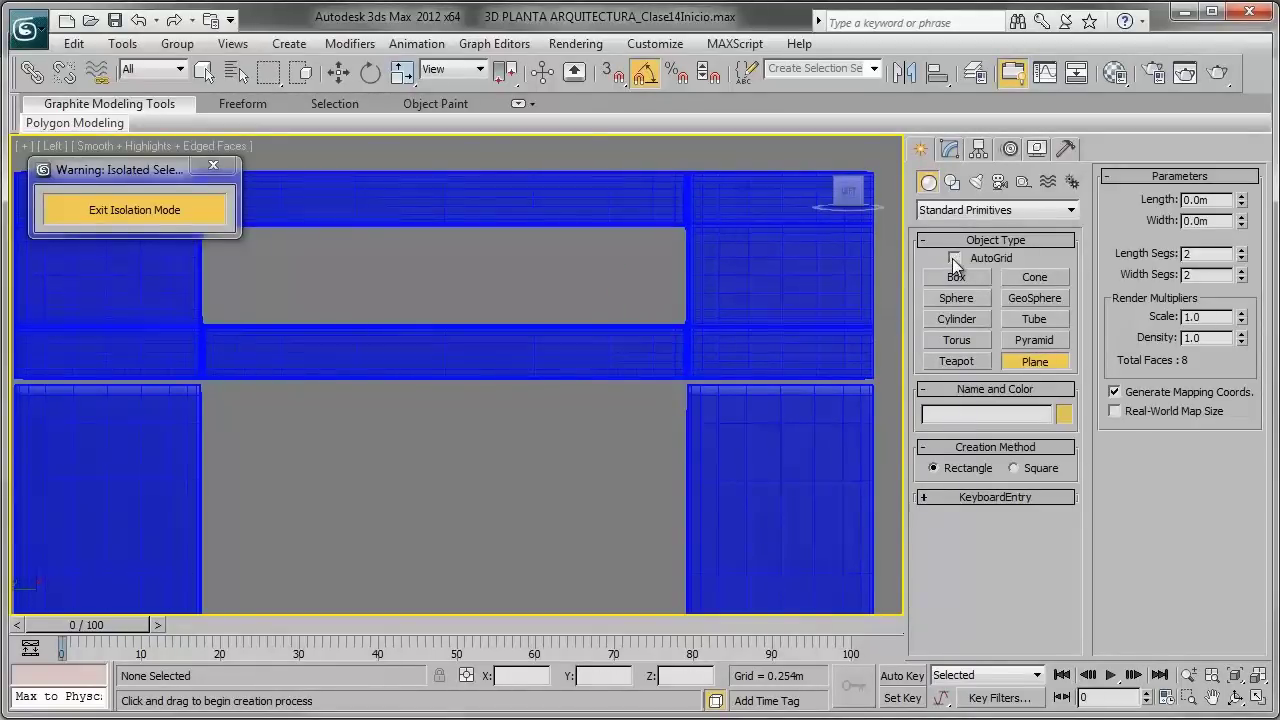
mouse_move(82, 344)
mouse_down()
mouse_move(810, 424)
mouse_move(798, 422)
mouse_up()
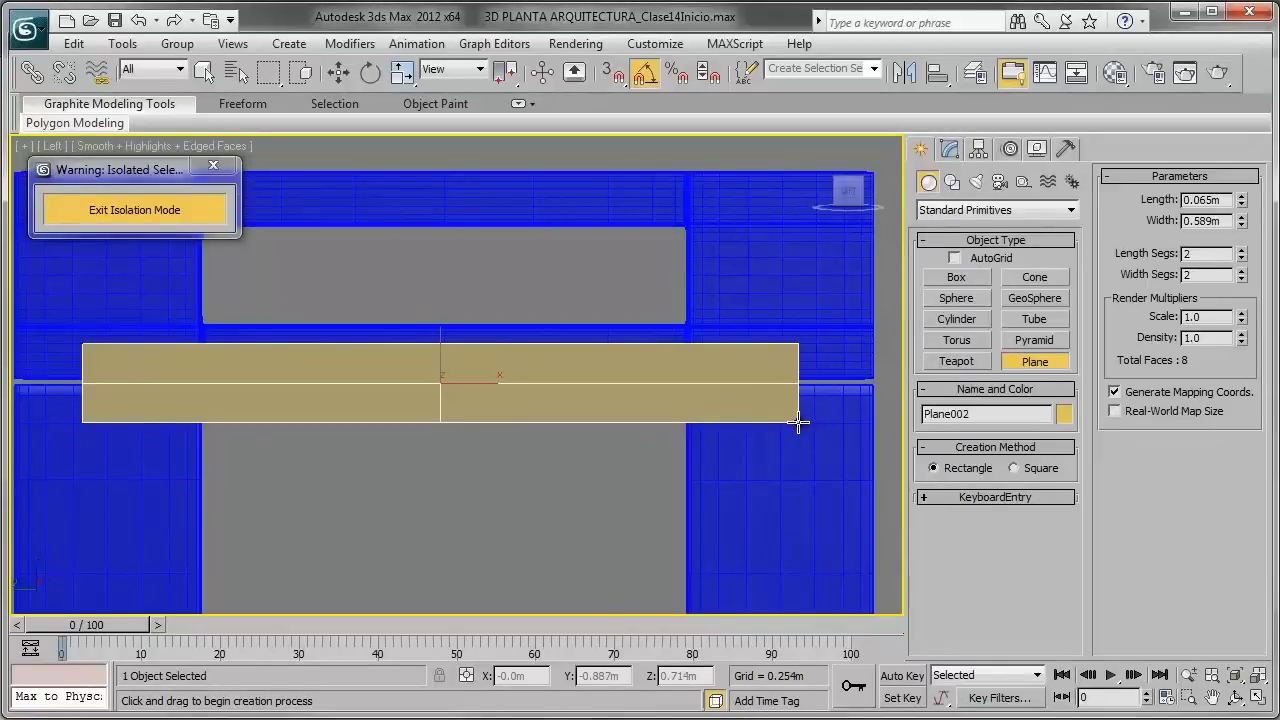
right_click(641, 330)
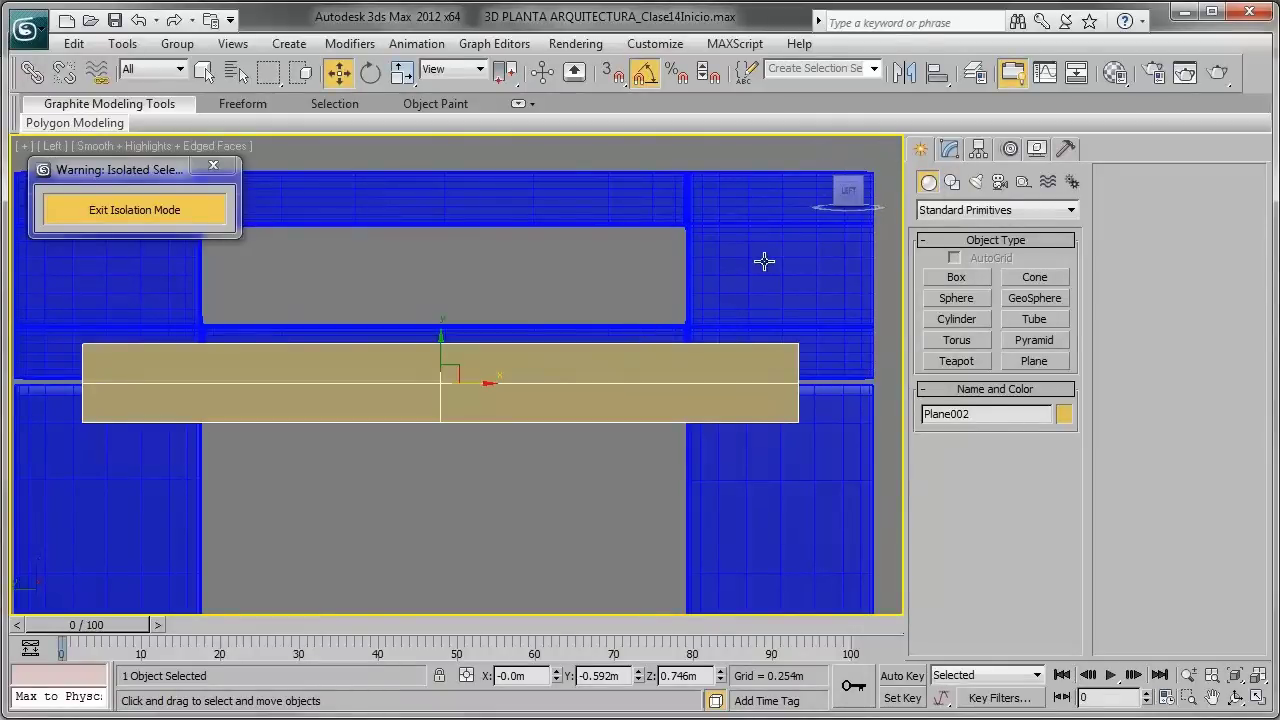
Step: In the Perspective view, move Plane002 onto the door frame
key(p)
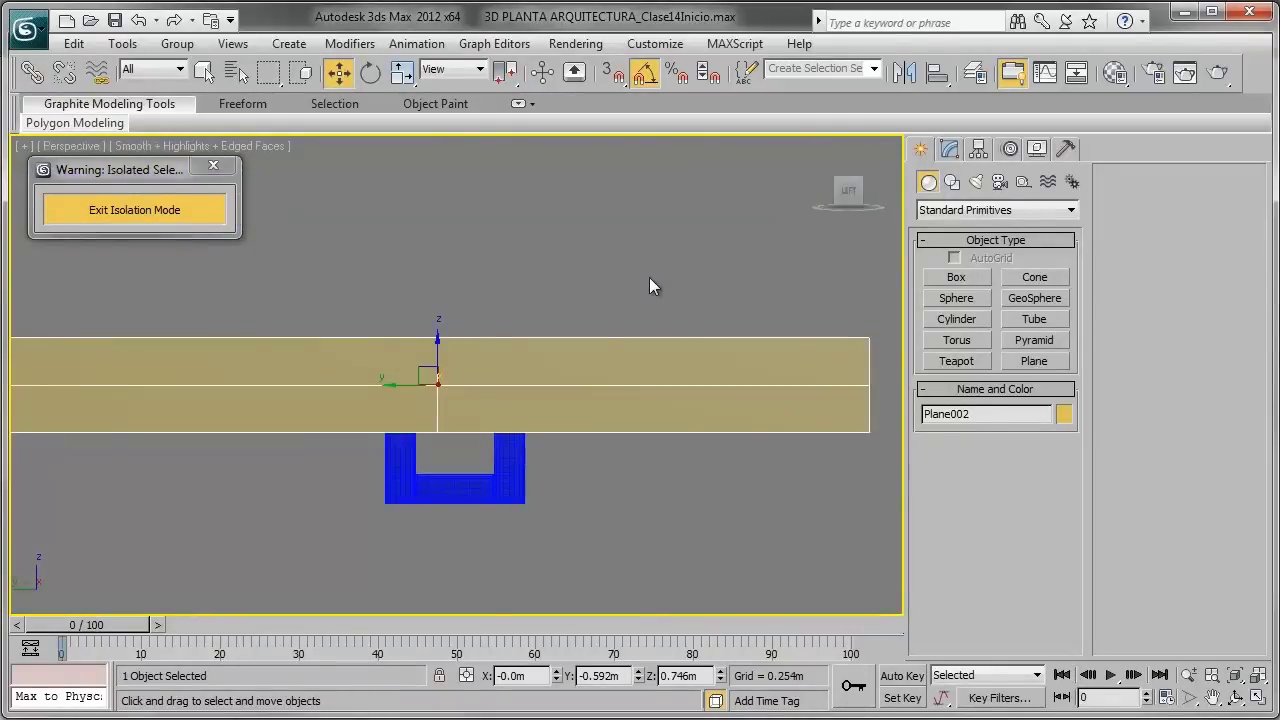
key(z)
mouse_move(559, 291)
alt+middle_down()
mouse_move(657, 372)
mouse_move(471, 410)
mouse_move(554, 415)
alt+middle_up()
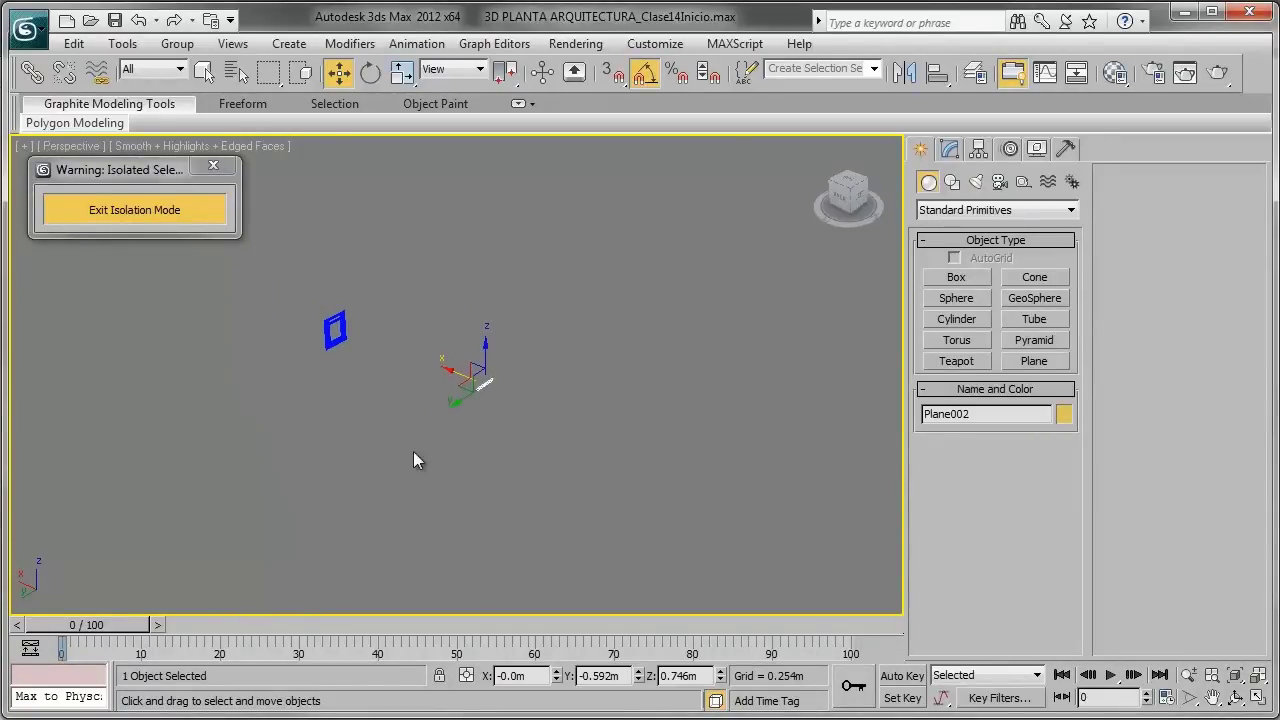
middle_drag(473, 432, 547, 479)
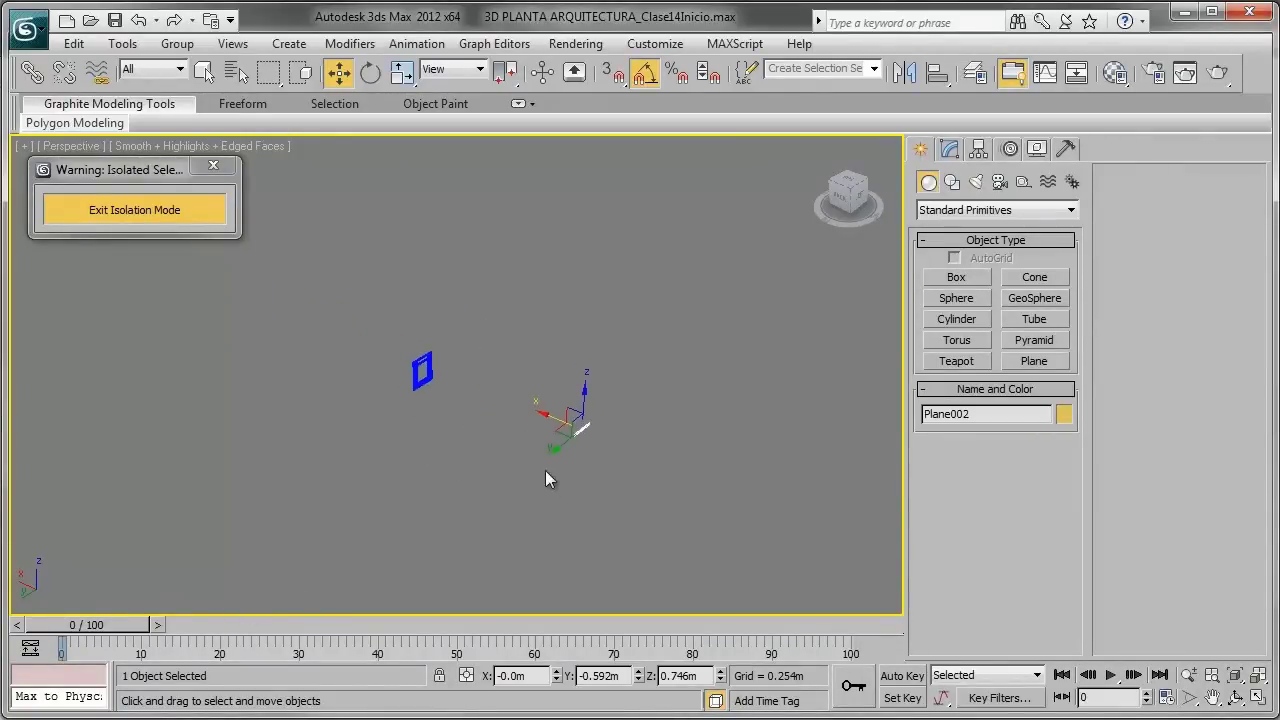
drag(555, 415, 394, 368)
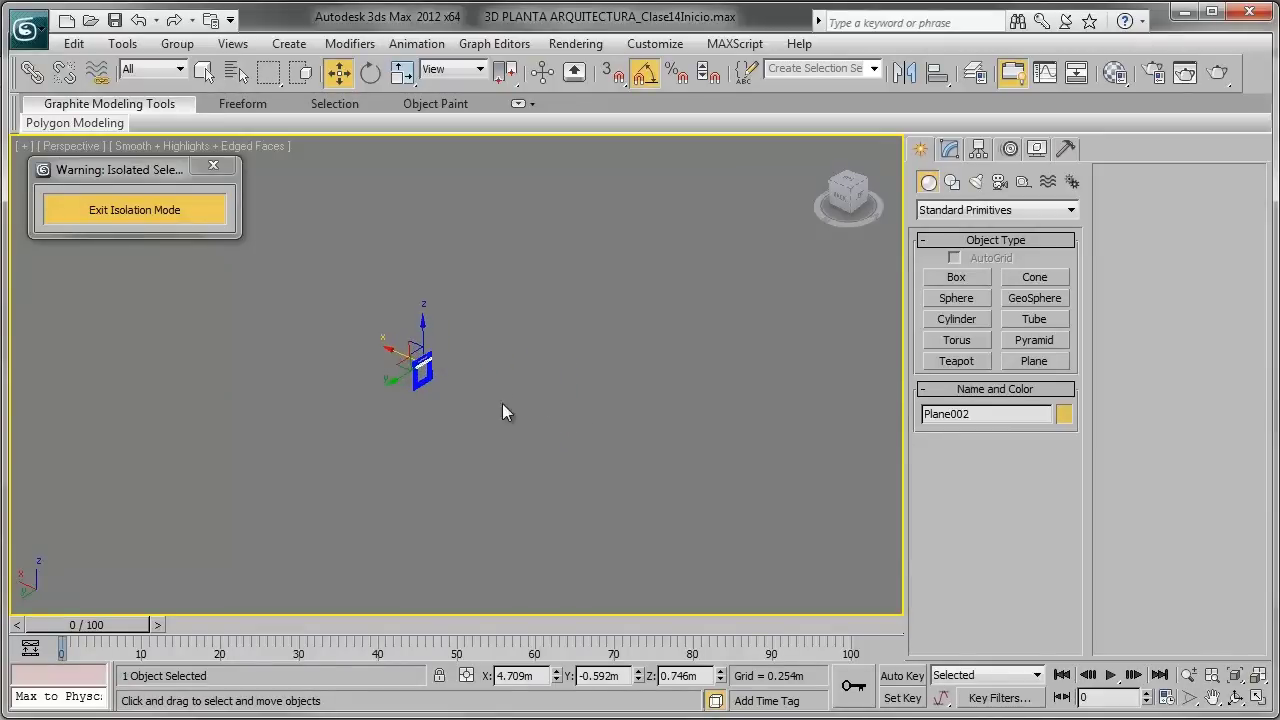
key(z)
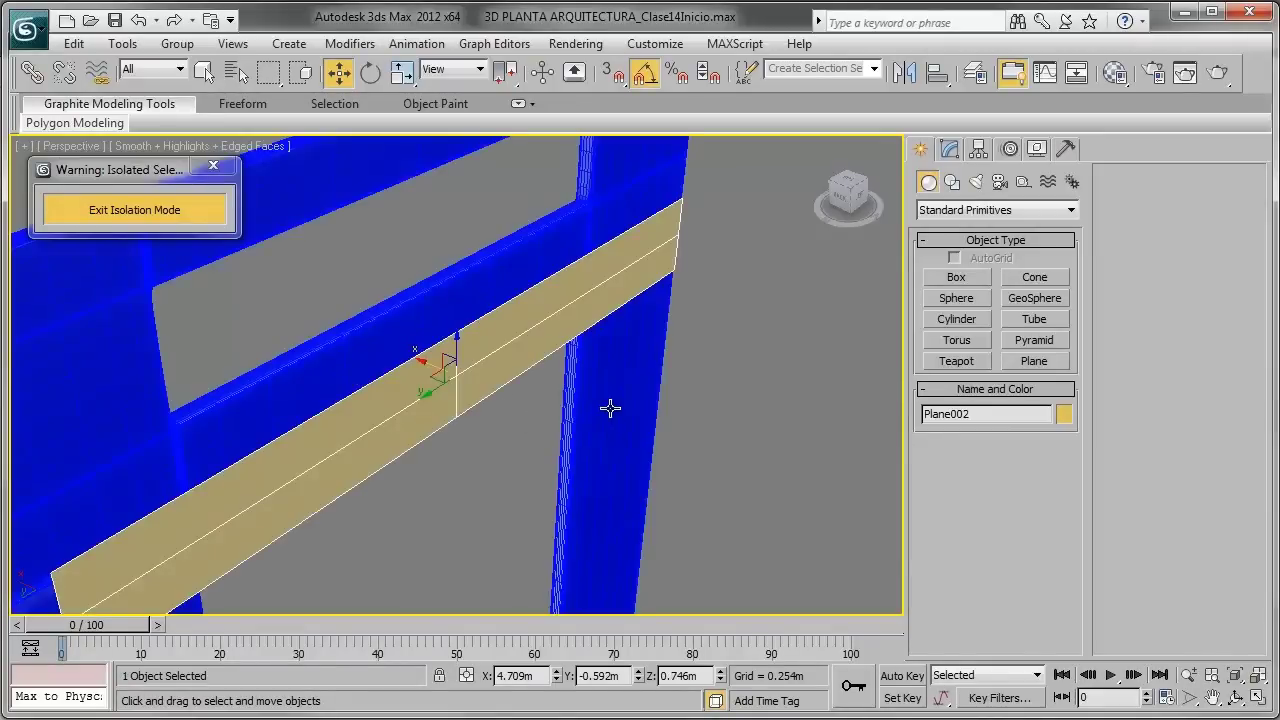
mouse_move(465, 446)
alt+middle_down()
mouse_move(543, 434)
mouse_move(594, 386)
mouse_move(490, 318)
mouse_move(500, 305)
mouse_move(469, 304)
mouse_move(490, 300)
alt+middle_up()
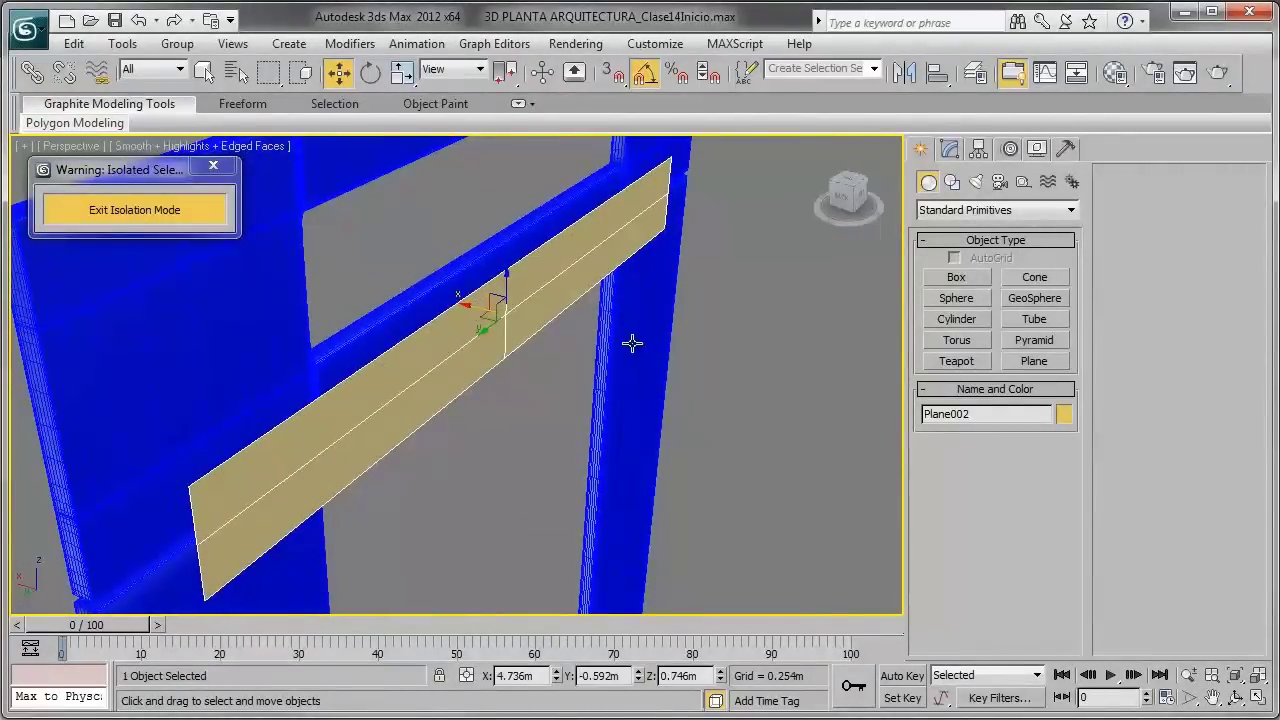
mouse_move(631, 343)
alt+middle_down()
mouse_move(534, 357)
mouse_move(542, 327)
mouse_move(500, 377)
mouse_move(920, 203)
alt+middle_up()
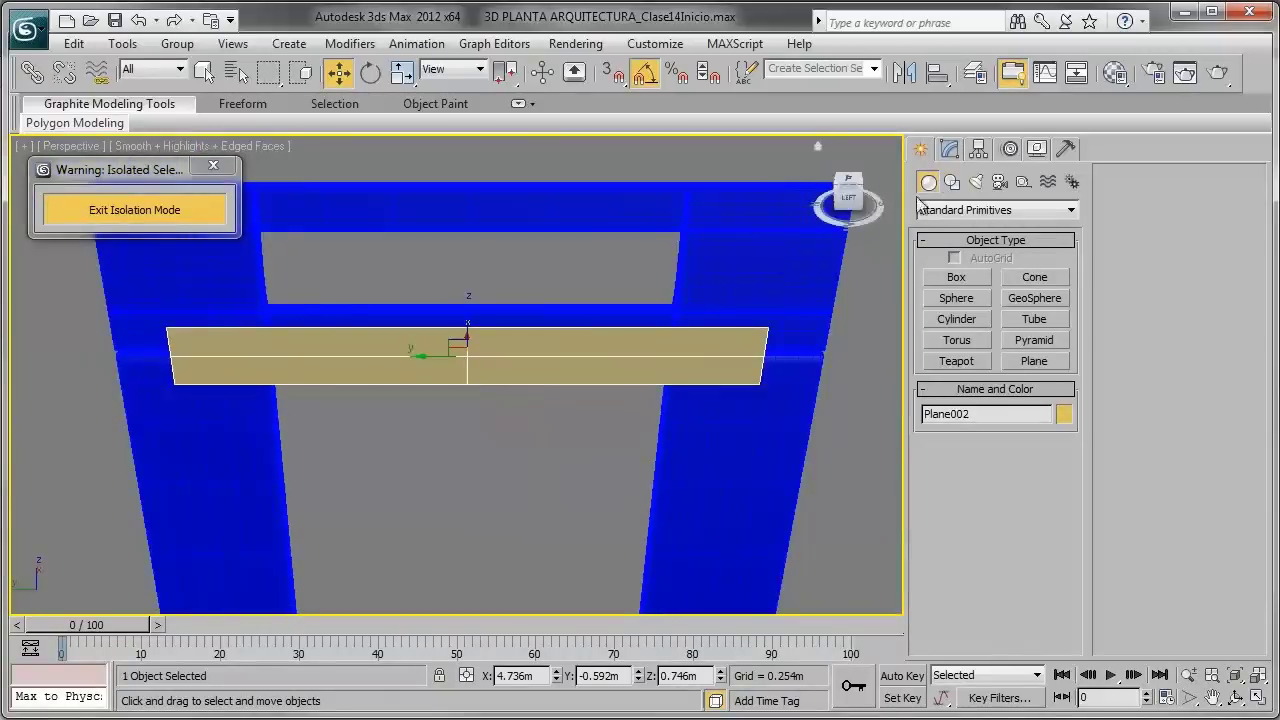
click(950, 149)
Step: Set Plane002's Length Segs to 1 for 1×1 segments and assign it a blue object colour
drag(1018, 592, 1024, 557)
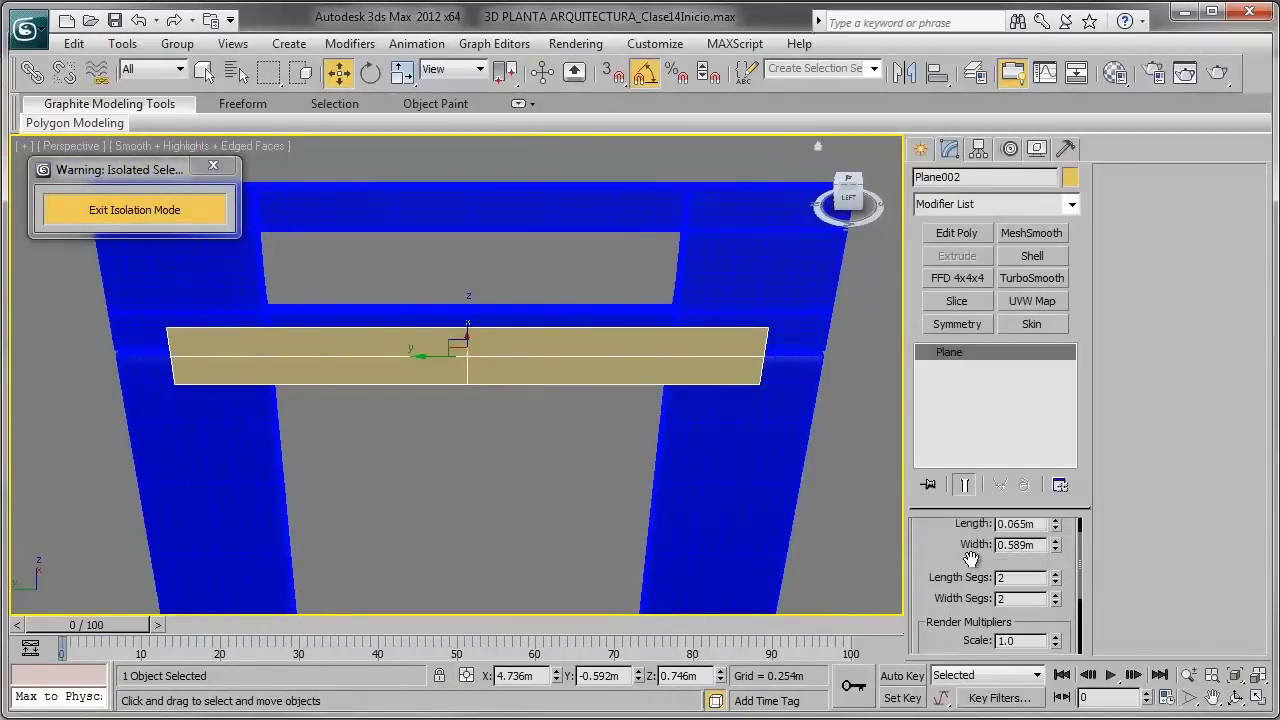
click(1055, 562)
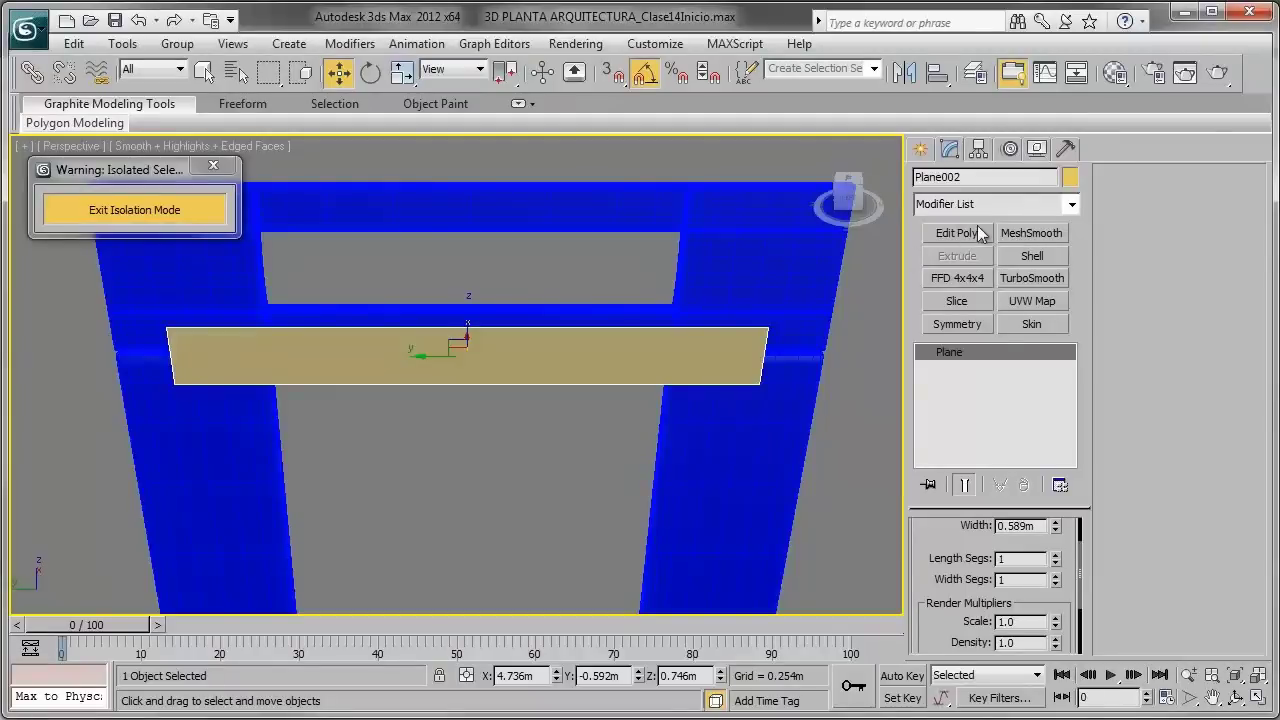
click(1070, 178)
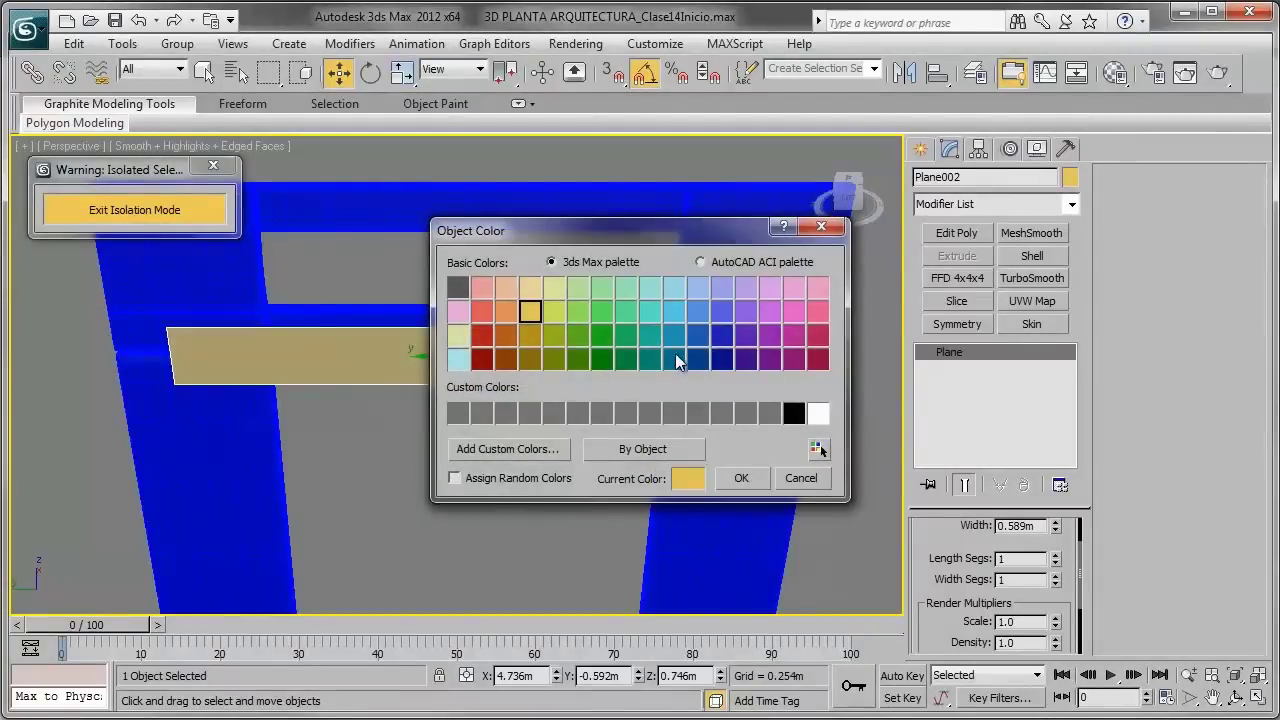
click(698, 340)
click(738, 478)
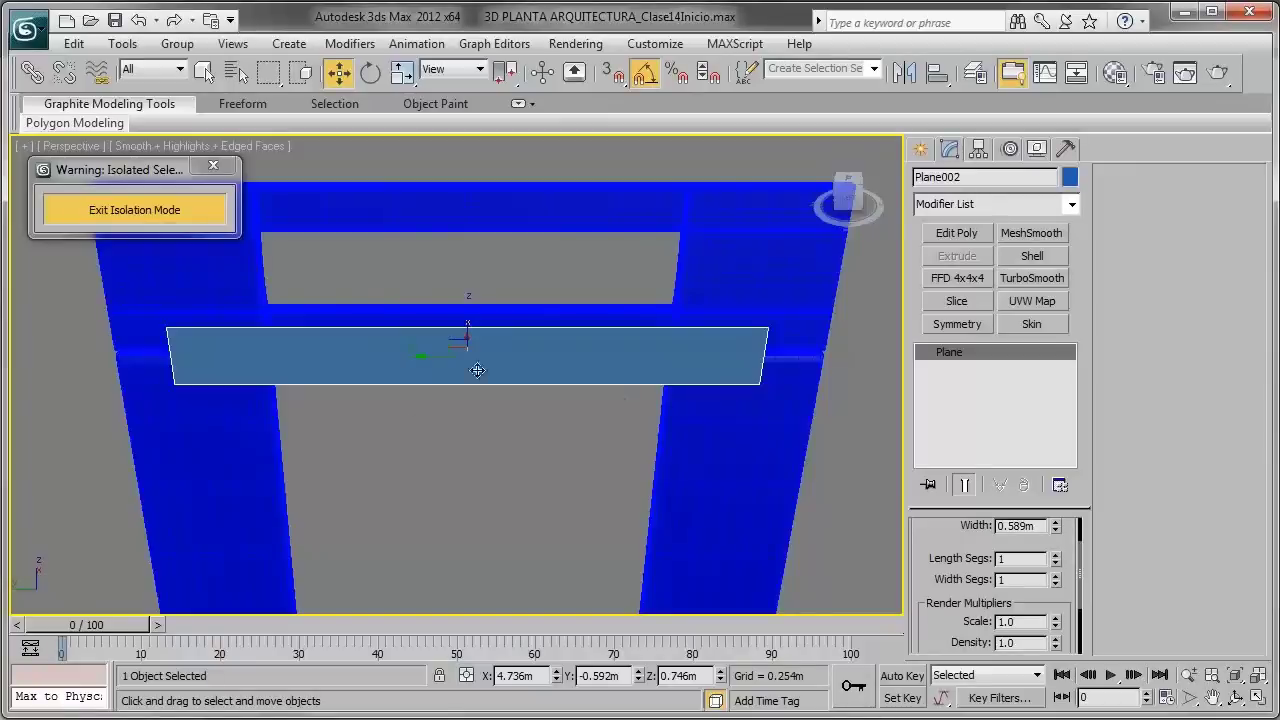
Step: Convert Plane002 to Editable Poly, connect its long edges, and push the middle edge to bend it
right_click(555, 331)
click(828, 523)
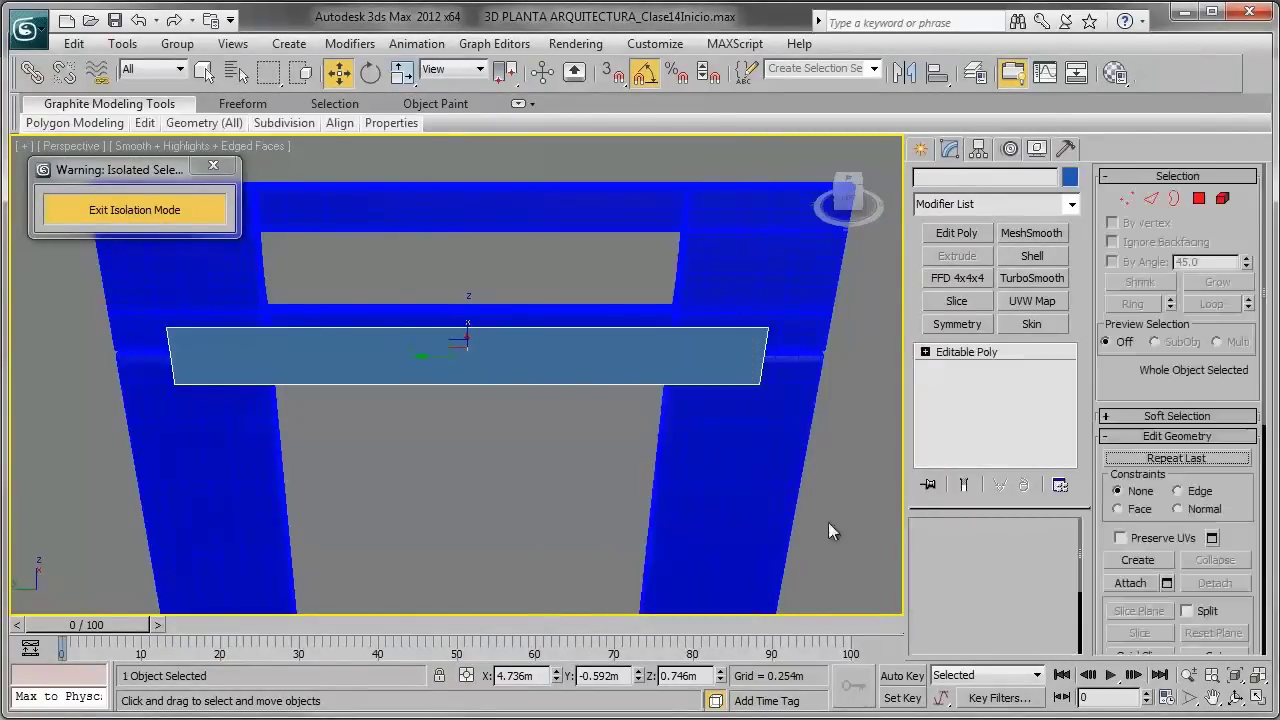
click(967, 552)
drag(531, 250, 473, 485)
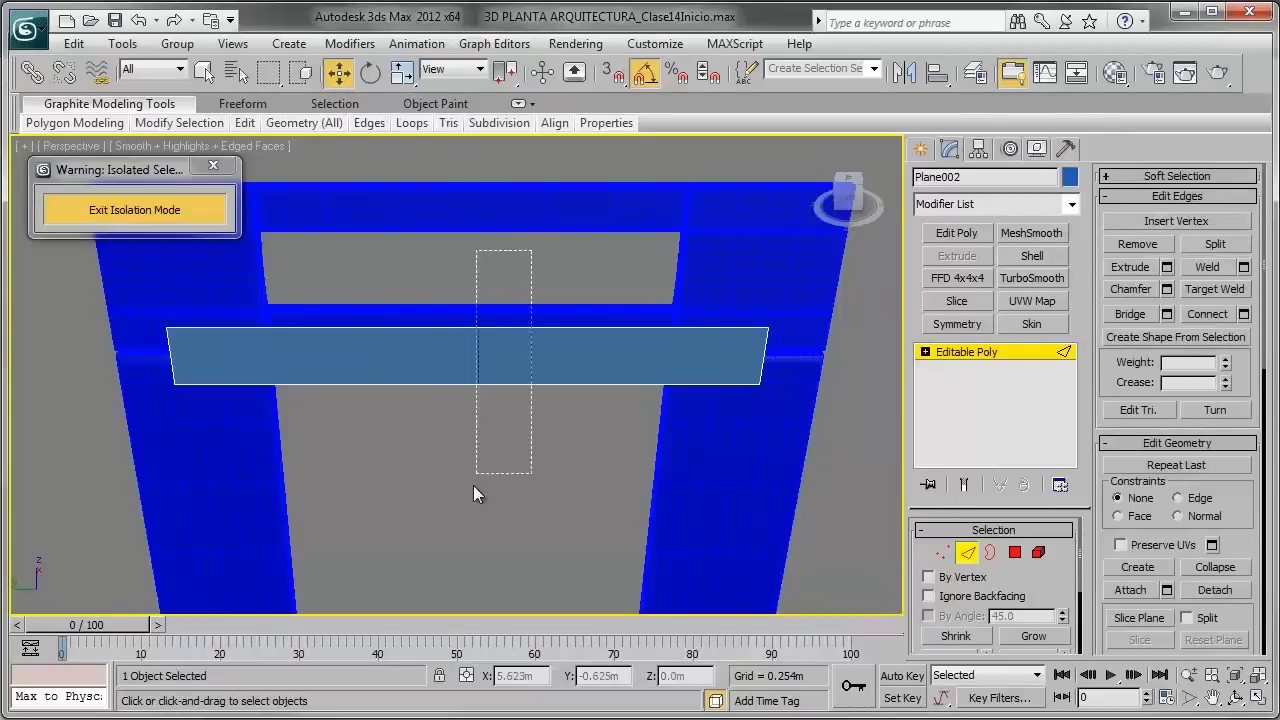
click(1205, 316)
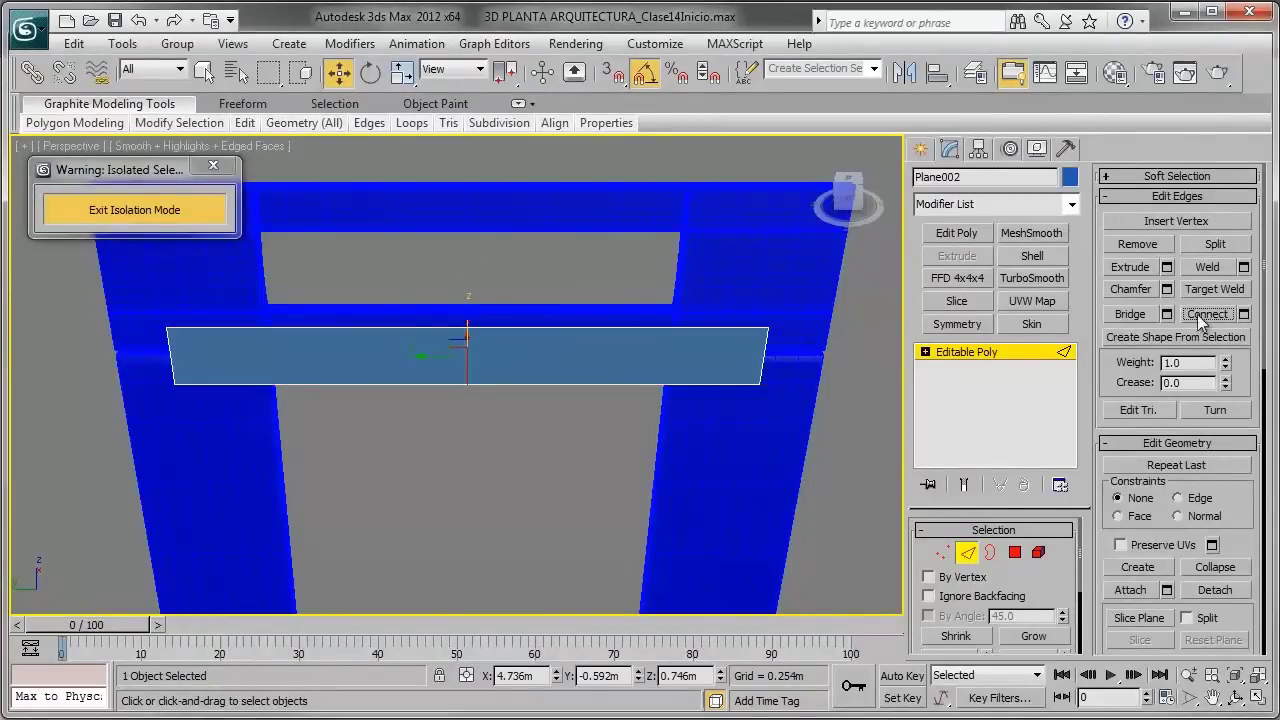
mouse_move(608, 350)
alt+middle_down()
mouse_move(528, 386)
mouse_move(441, 383)
alt+middle_up()
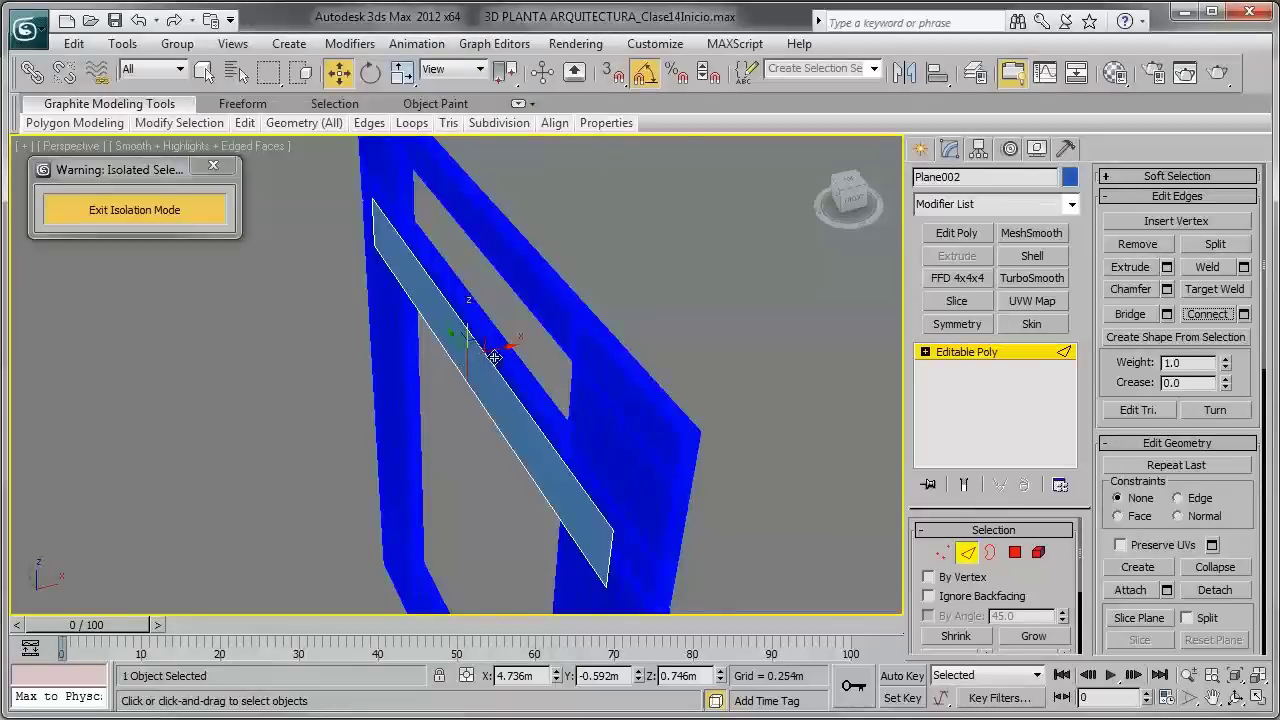
drag(498, 352, 451, 356)
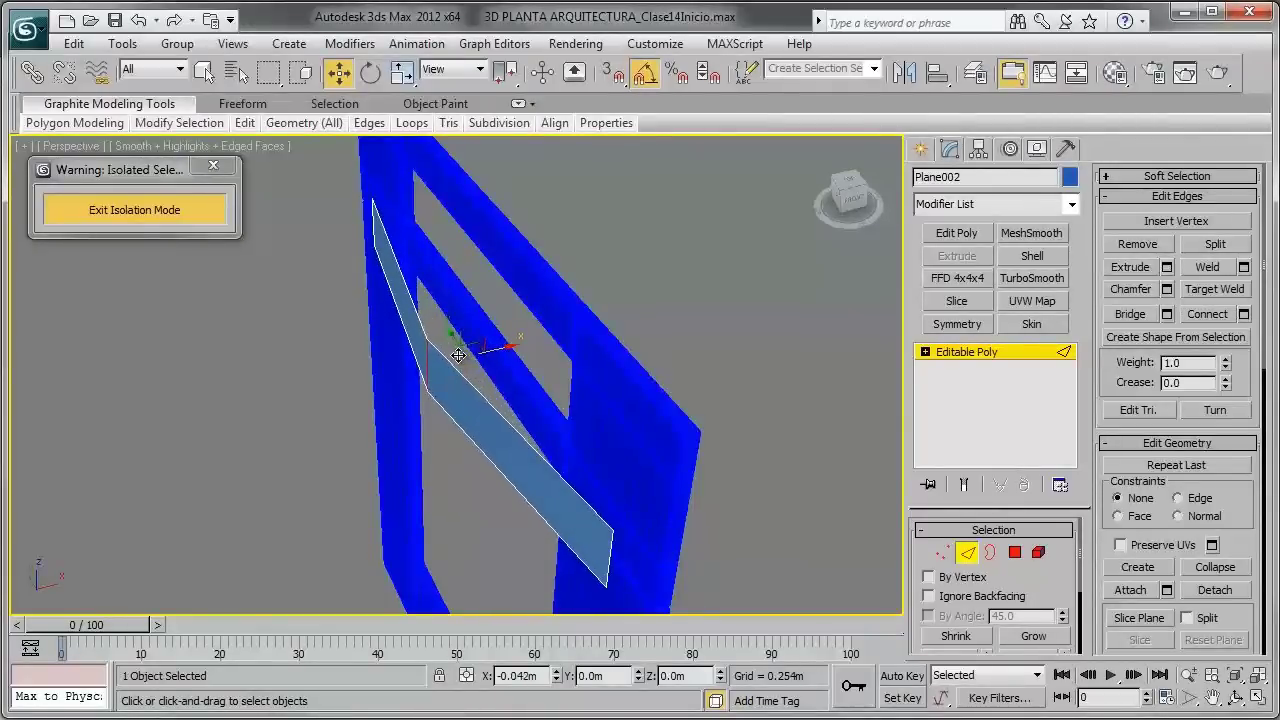
alt+middle_drag(451, 356, 586, 386)
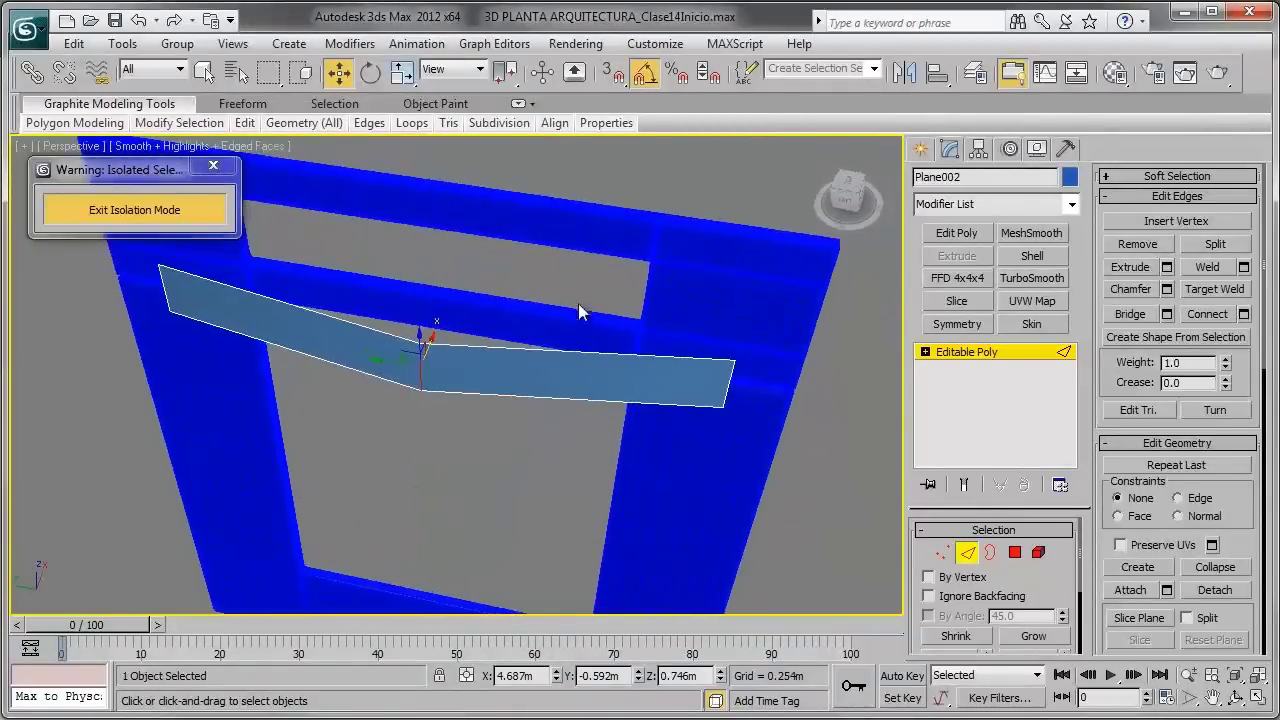
Step: Connect edges across both halves and shift the new edges to deepen the curve
drag(585, 280, 545, 463)
alt+middle_drag(498, 461, 305, 553)
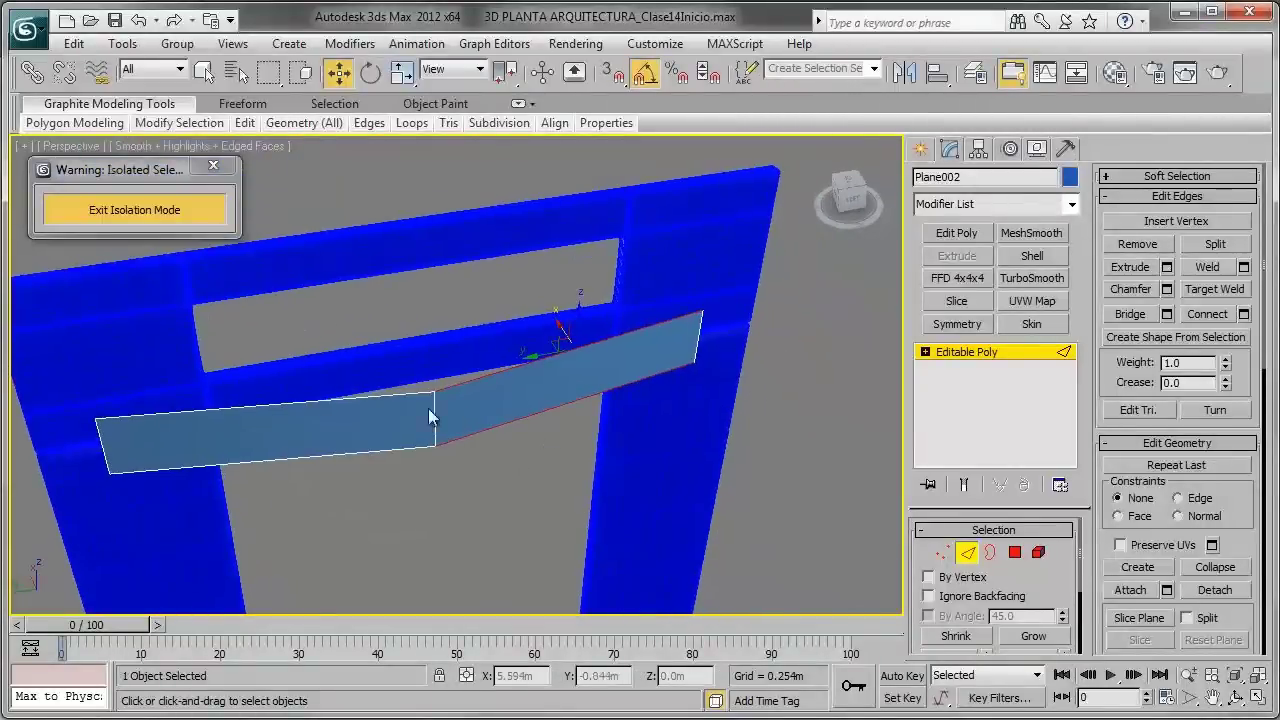
drag(349, 325, 303, 548)
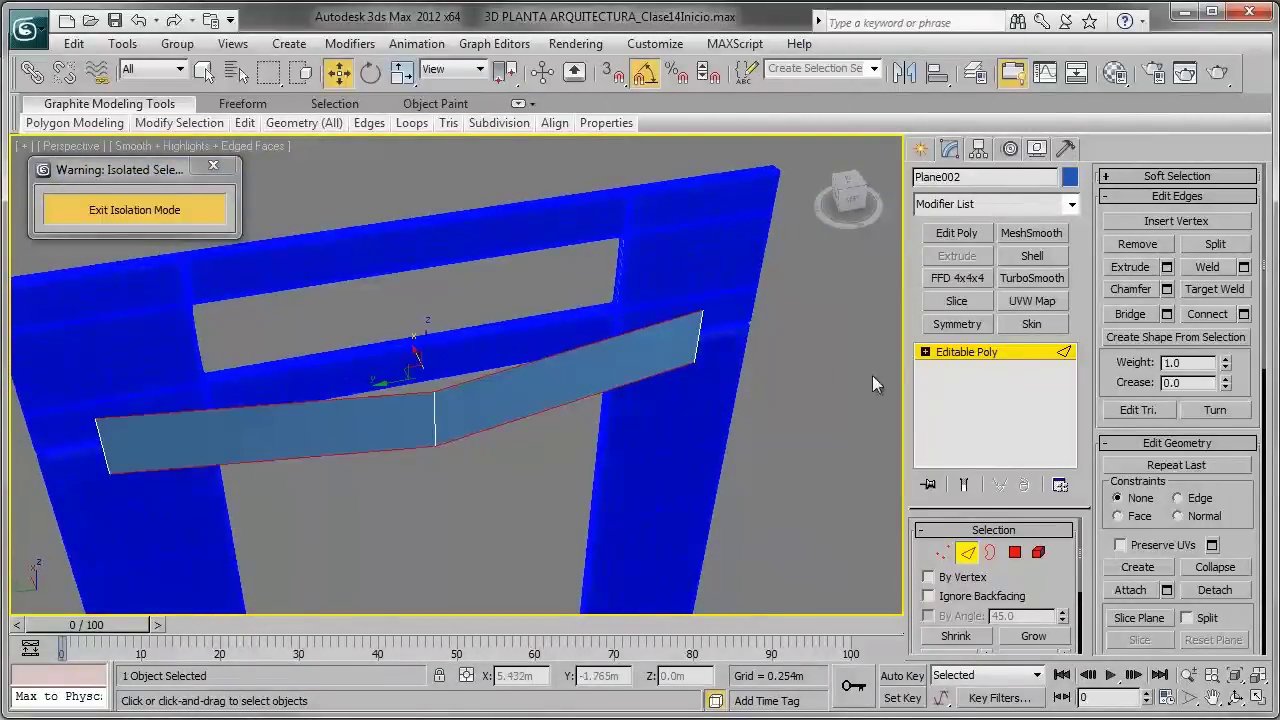
click(1203, 317)
alt+middle_drag(562, 302, 405, 308)
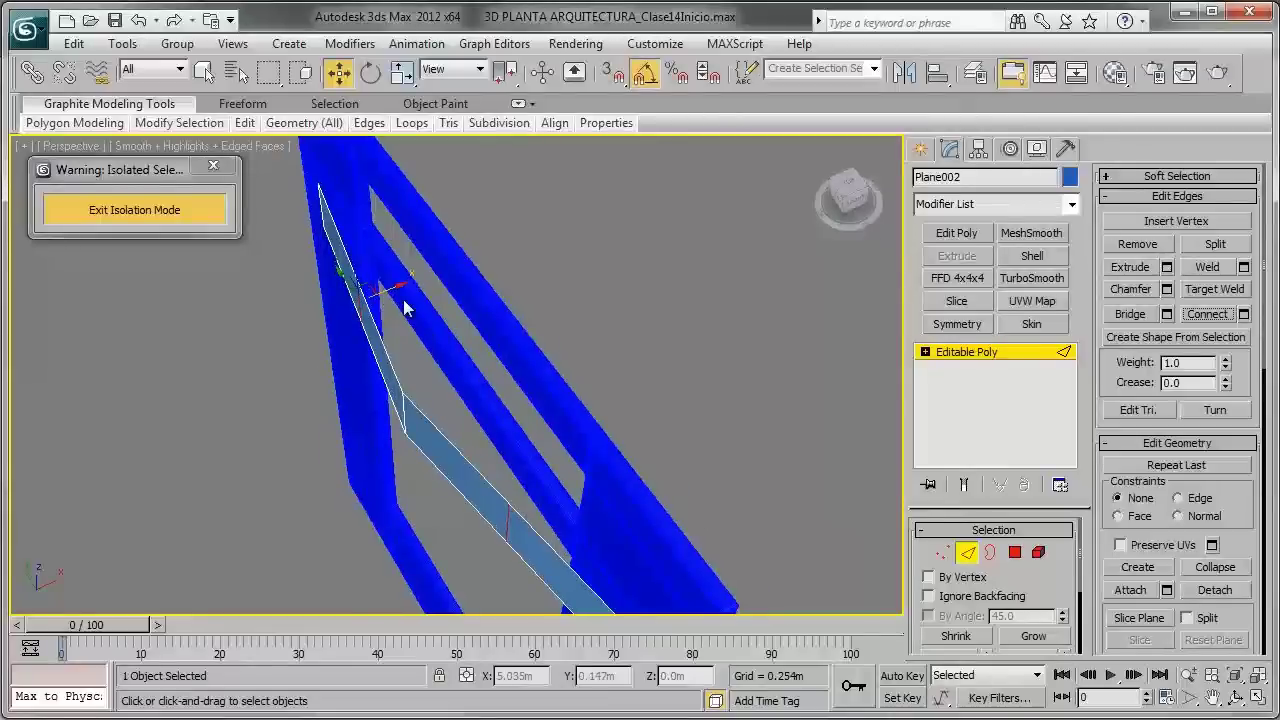
drag(382, 291, 377, 295)
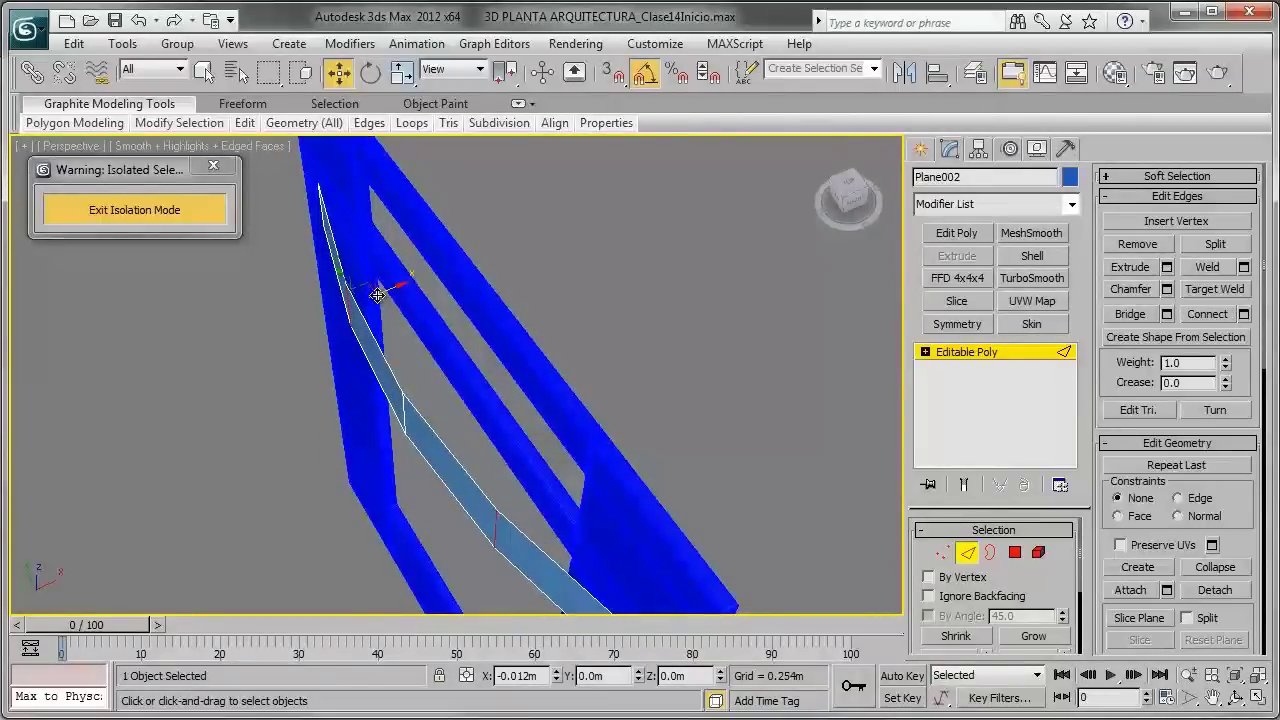
click(350, 275)
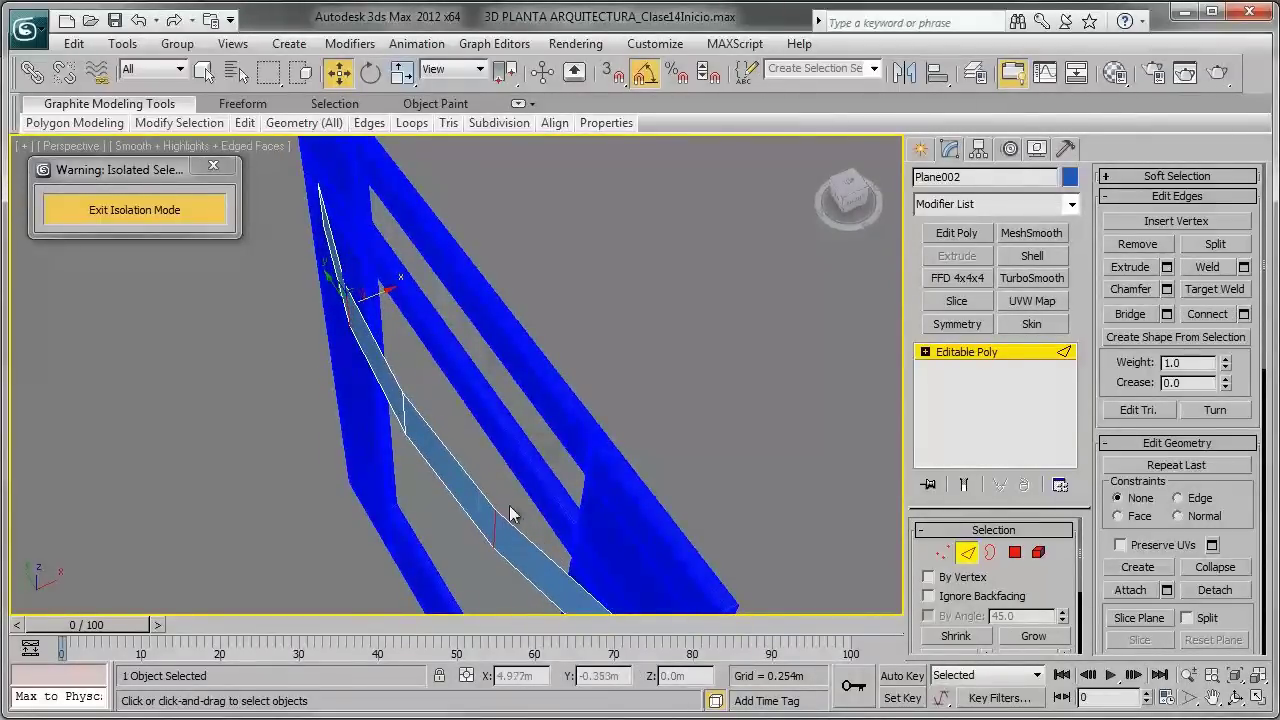
alt+middle_drag(447, 419, 620, 382)
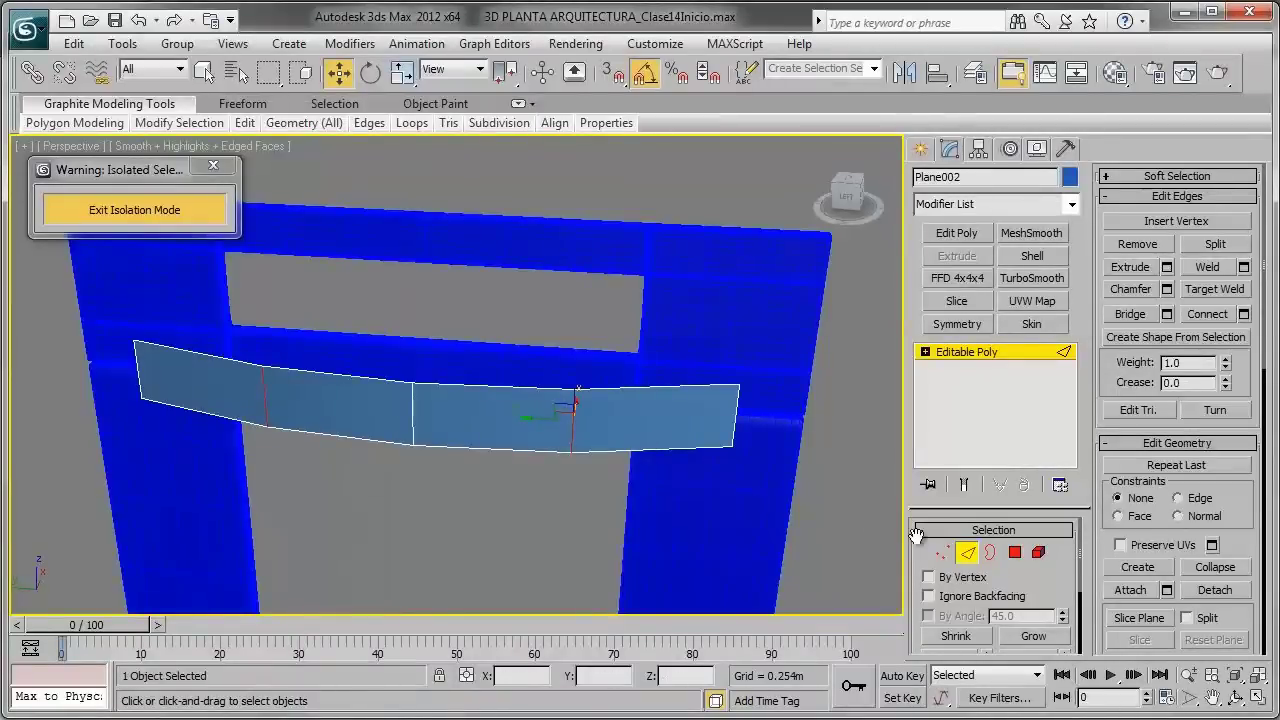
click(968, 556)
mouse_move(574, 374)
alt+middle_down()
mouse_move(520, 362)
mouse_move(620, 366)
alt+middle_up()
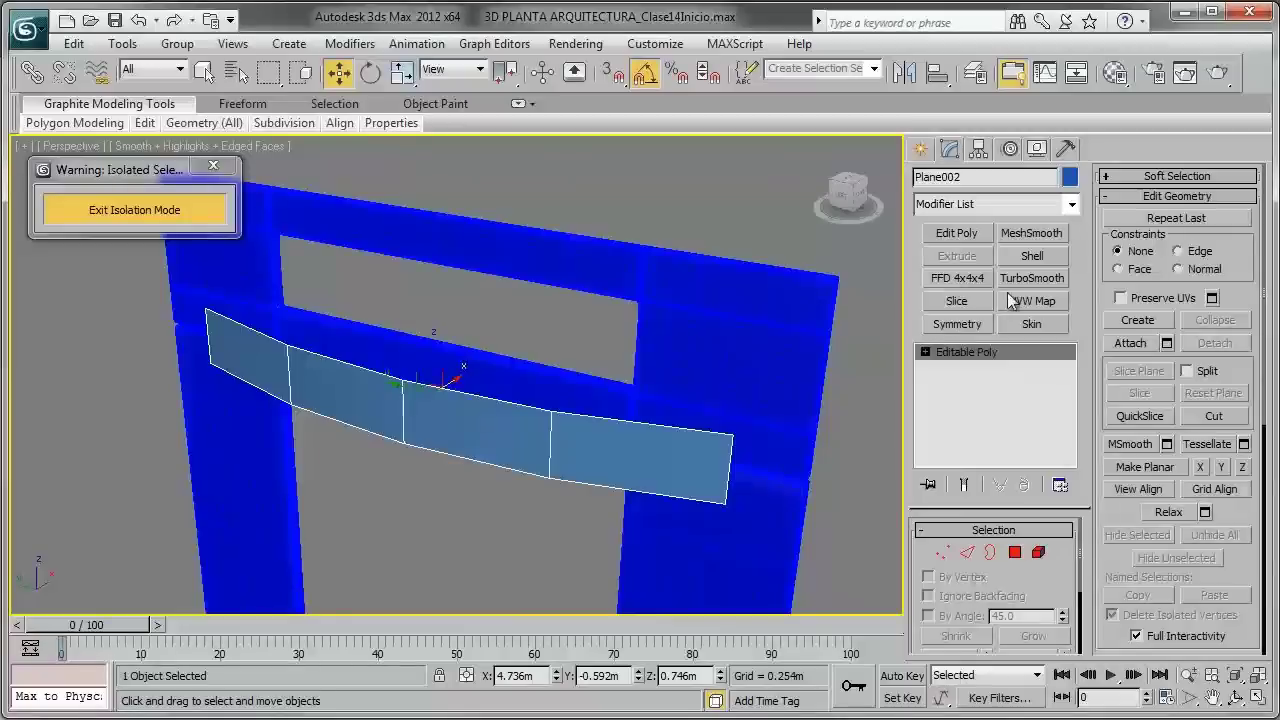
click(1029, 284)
mouse_move(573, 416)
alt+middle_down()
mouse_move(571, 446)
mouse_move(722, 489)
alt+middle_up()
alt+middle_drag(244, 311, 244, 362)
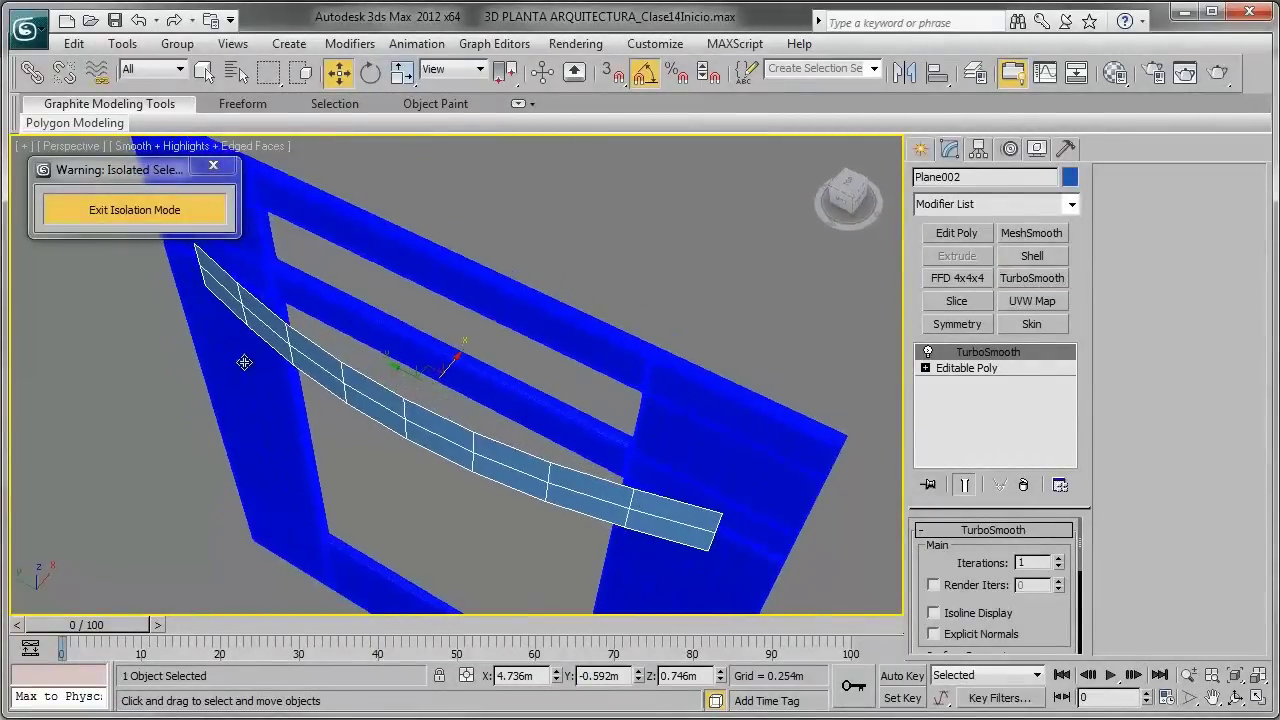
click(927, 353)
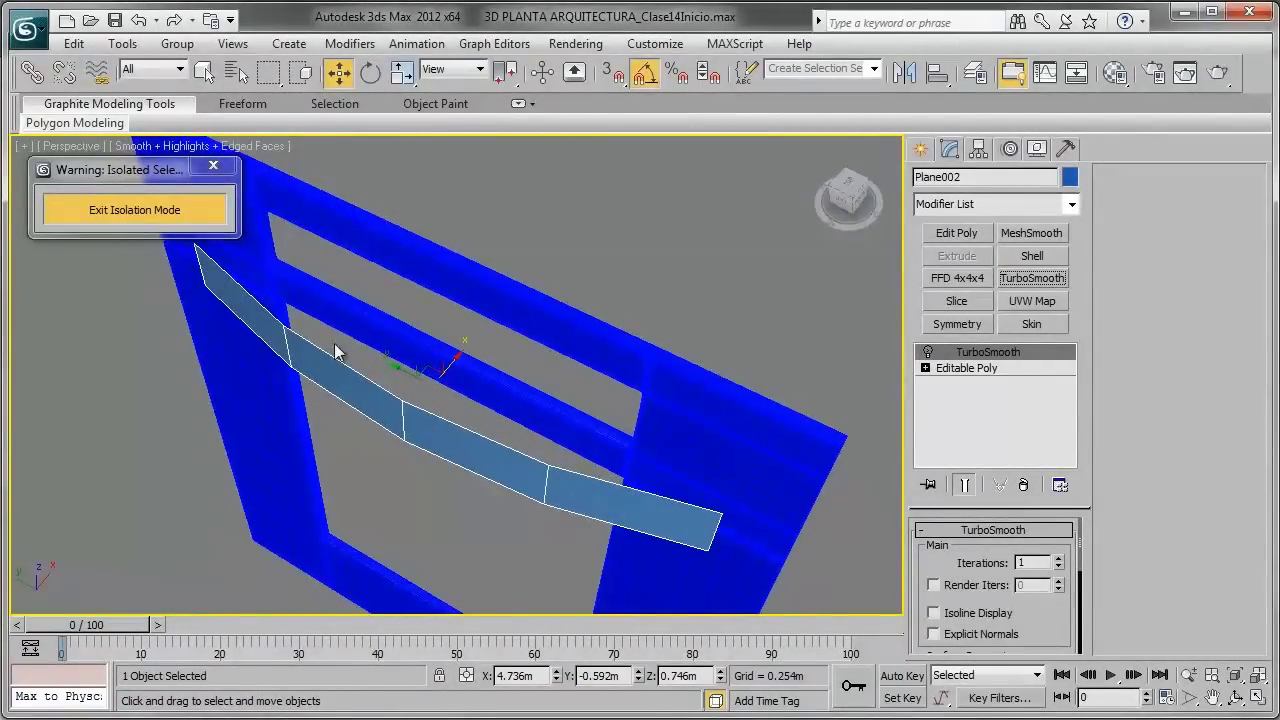
alt+middle_drag(336, 352, 498, 438)
click(927, 353)
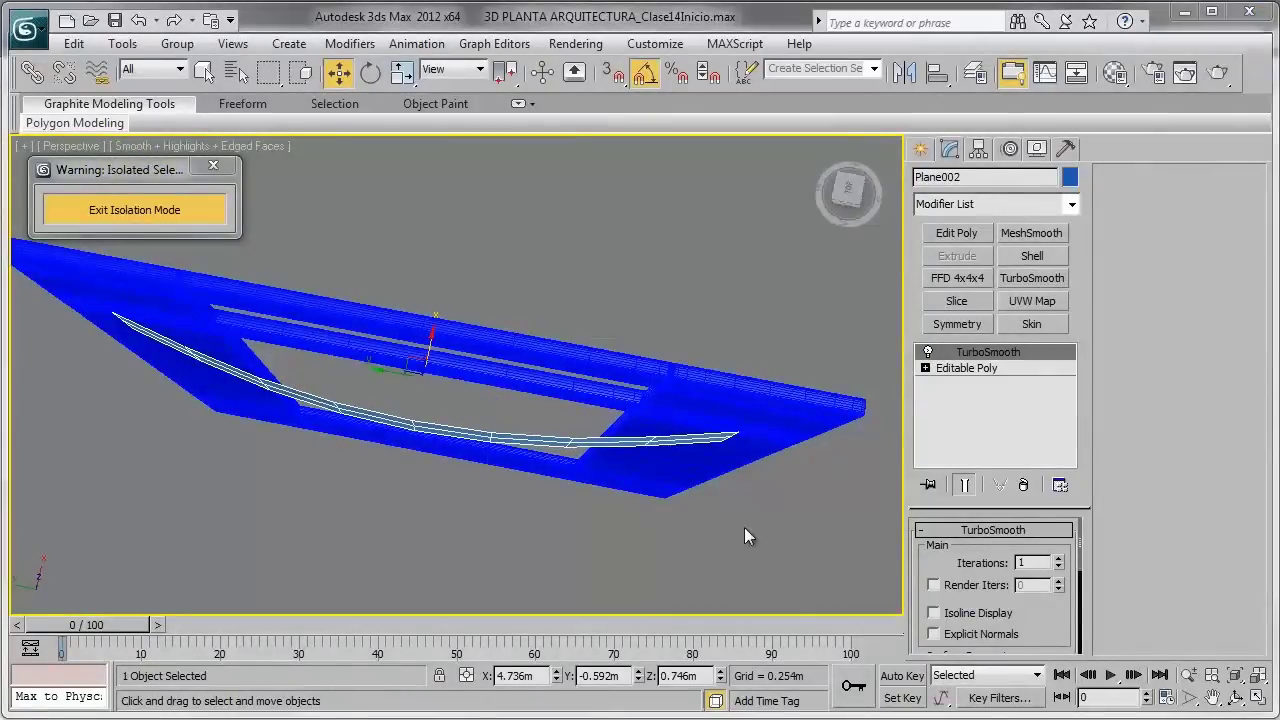
mouse_move(751, 497)
alt+middle_down()
mouse_move(727, 378)
mouse_move(754, 309)
mouse_move(734, 251)
mouse_move(760, 303)
mouse_move(744, 381)
mouse_move(699, 377)
alt+middle_up()
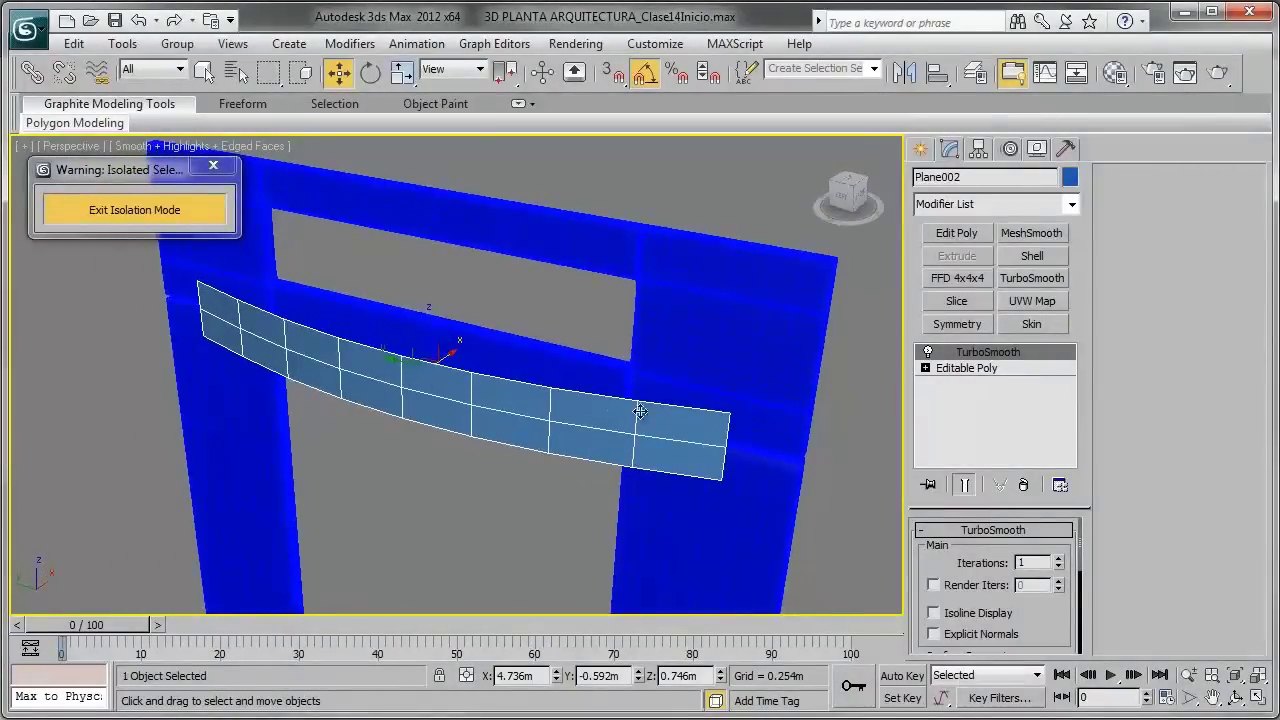
alt+middle_drag(611, 430, 704, 430)
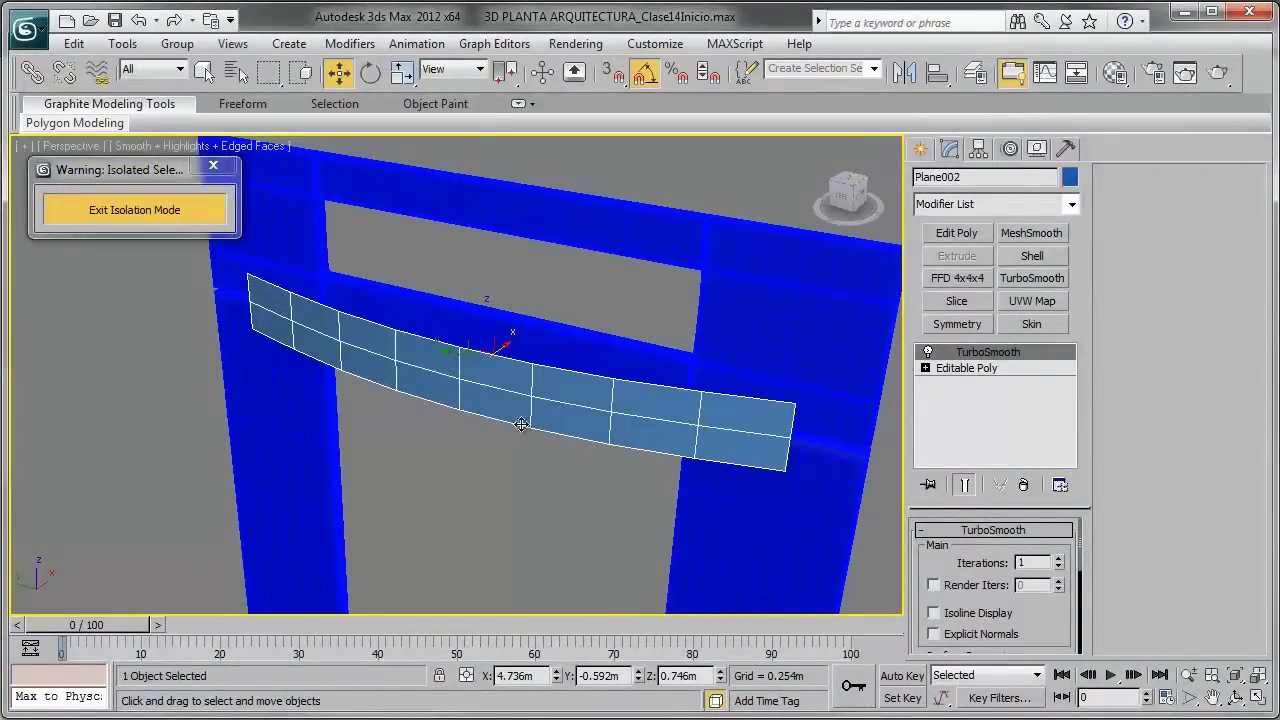
Step: Convert the TurboSmoothed Plane002 to Editable Poly, baking the curve into a denser mesh
right_click(580, 350)
mouse_move(630, 534)
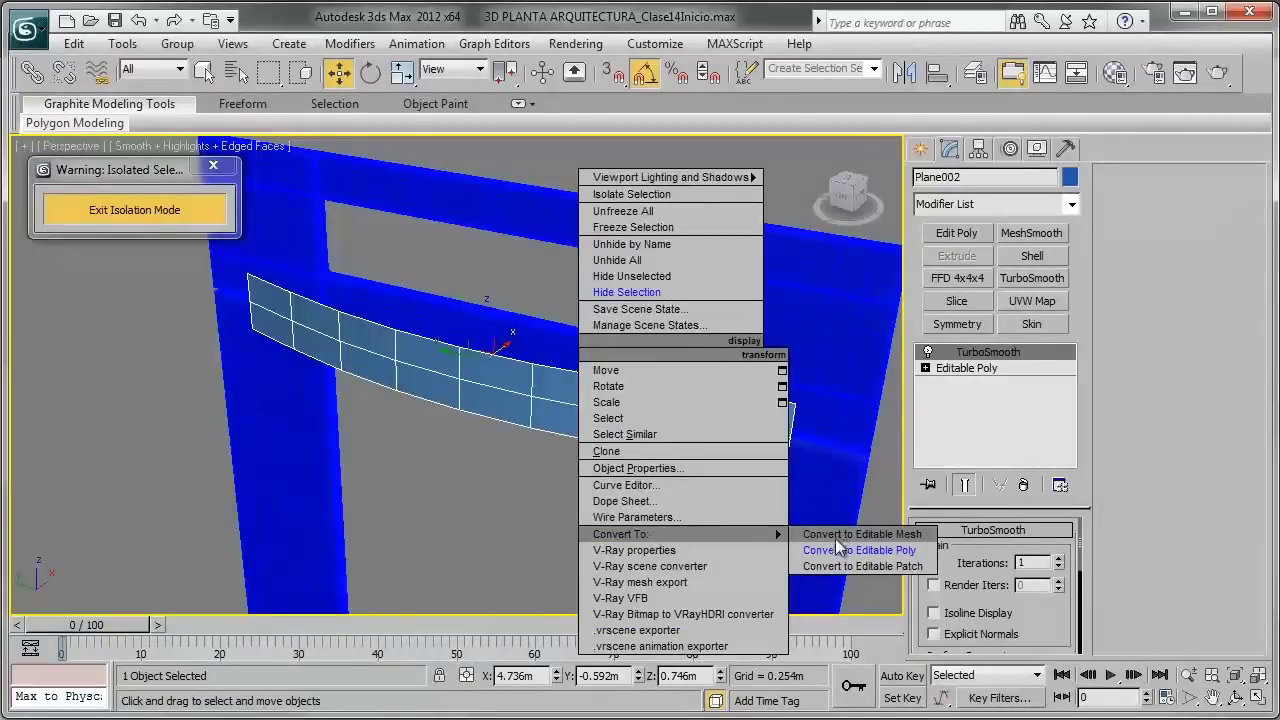
click(838, 550)
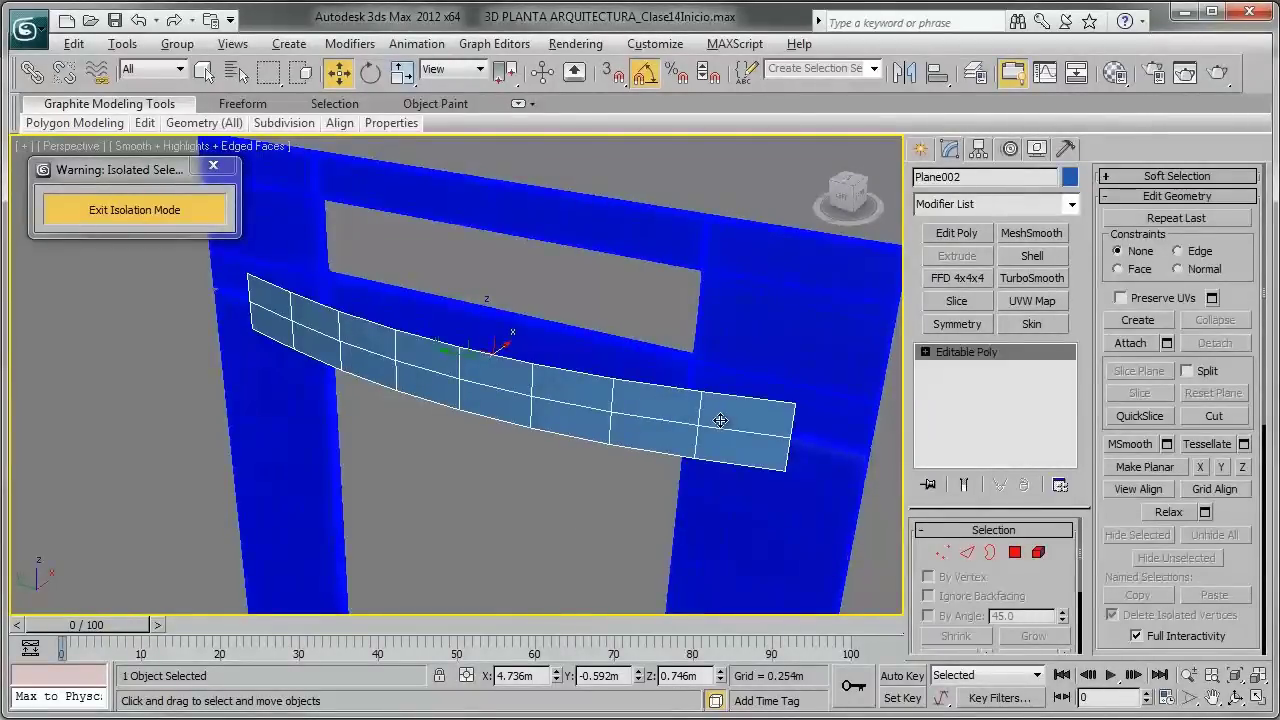
alt+middle_drag(720, 420, 745, 420)
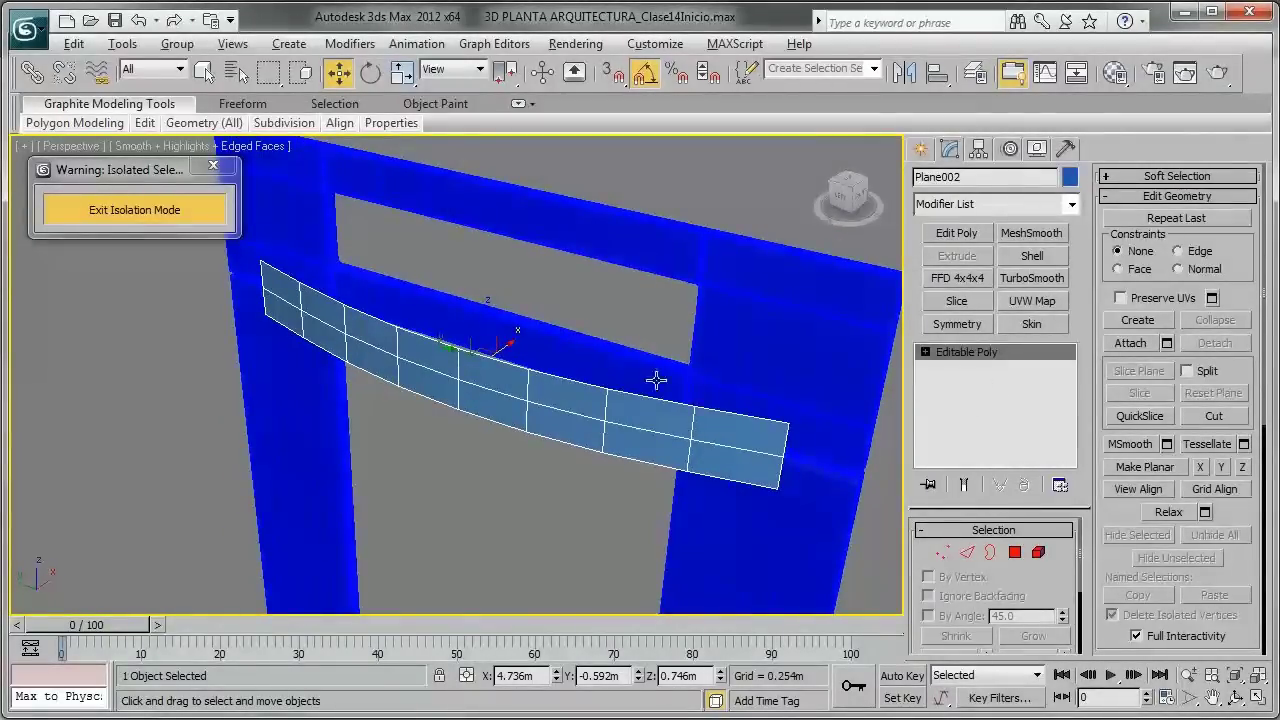
mouse_move(656, 380)
alt+middle_down()
mouse_move(600, 352)
mouse_move(531, 343)
mouse_move(669, 500)
mouse_move(685, 415)
mouse_move(586, 354)
mouse_move(624, 371)
mouse_move(700, 350)
alt+middle_up()
scroll(687, 410, up, 2)
Step: Add a Shell modifier to the curved plane and trial an outer thickness before resetting it
click(998, 207)
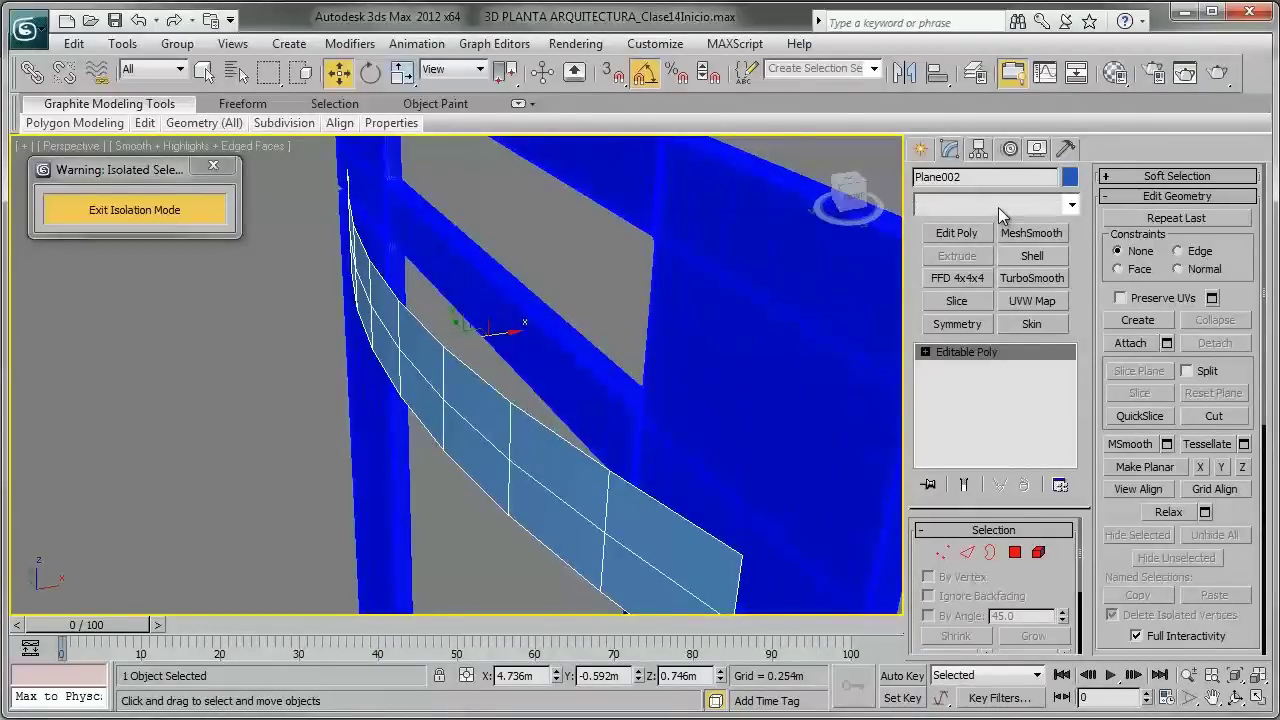
drag(1074, 290, 1075, 583)
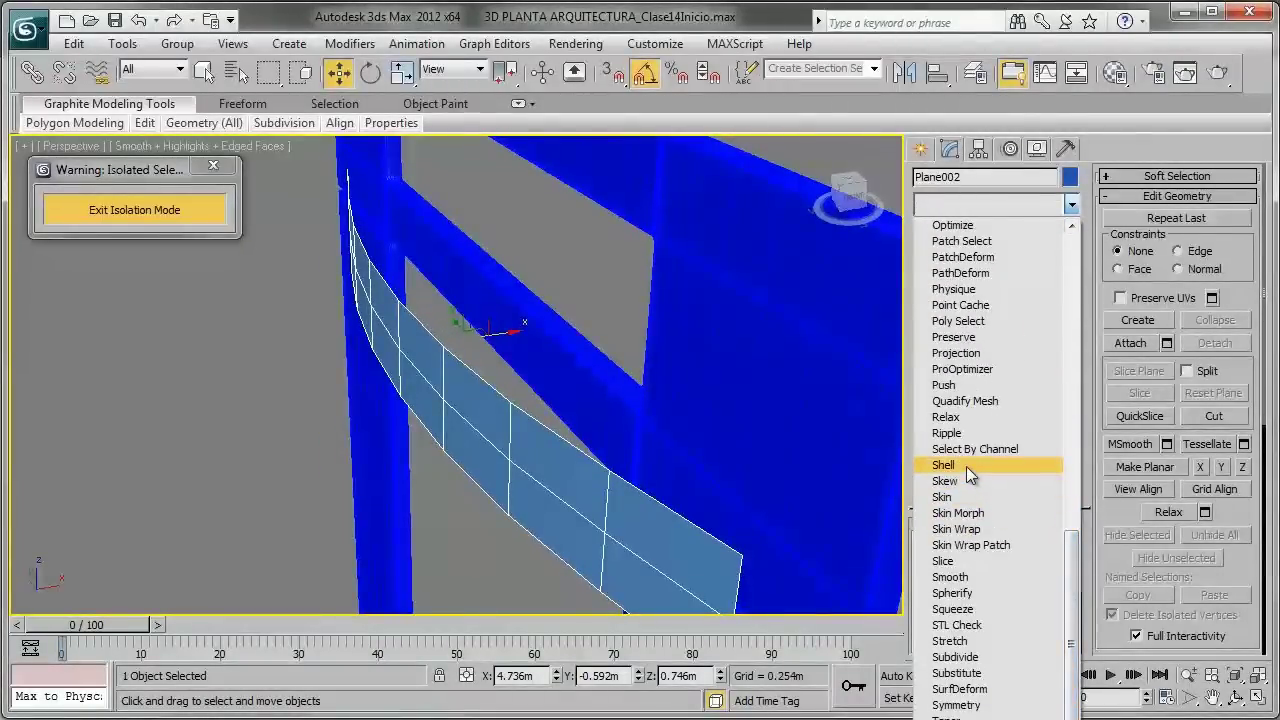
click(966, 466)
mouse_move(866, 451)
alt+middle_down()
mouse_move(786, 448)
mouse_move(717, 510)
alt+middle_up()
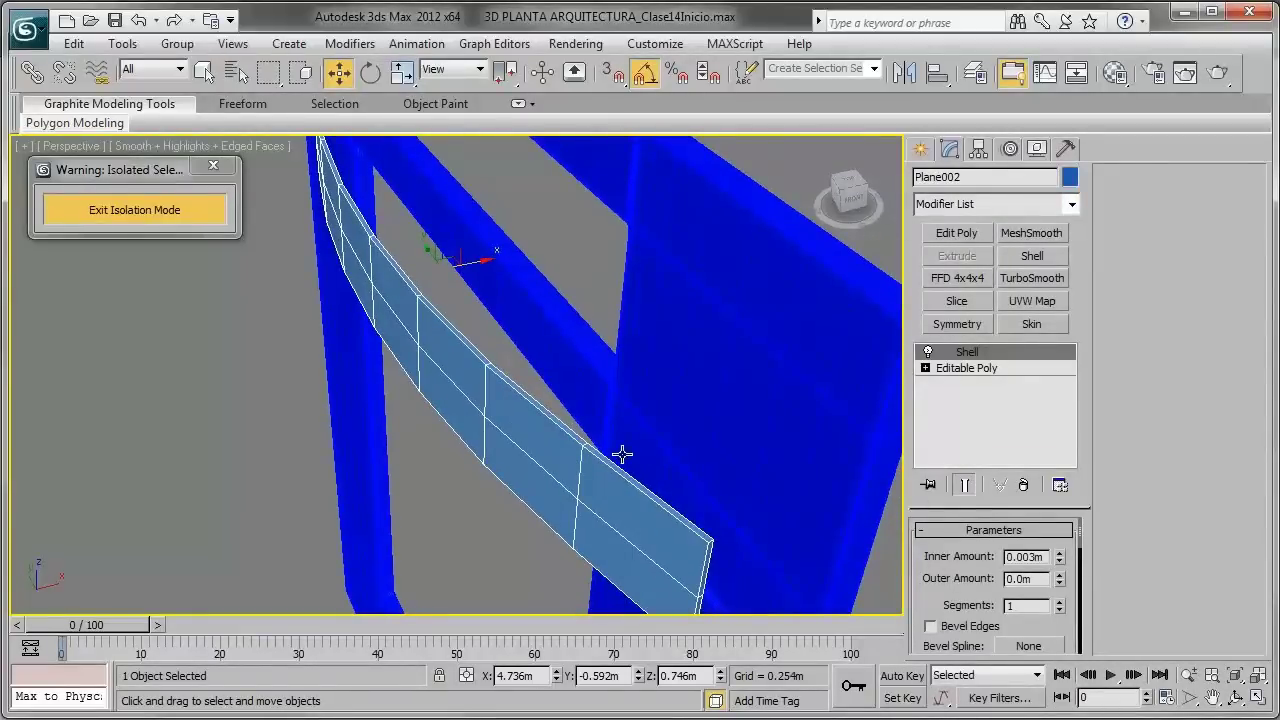
right_click(1059, 558)
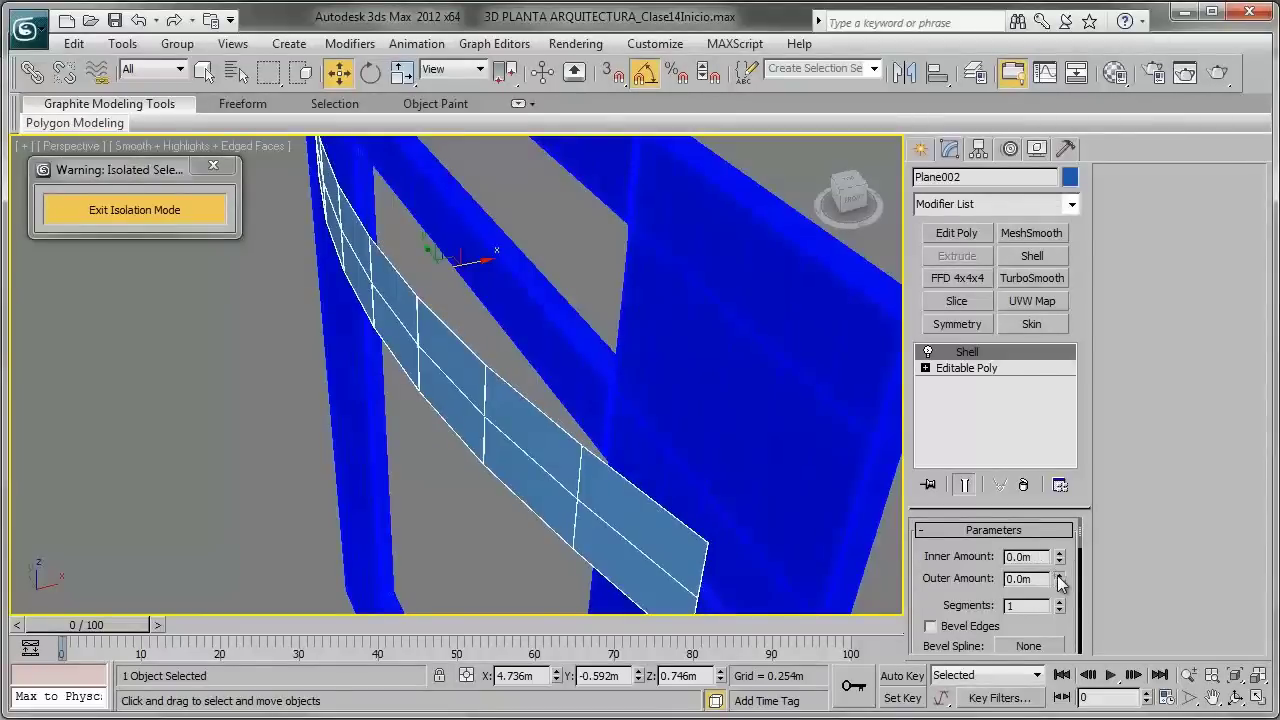
drag(1060, 580, 1056, 552)
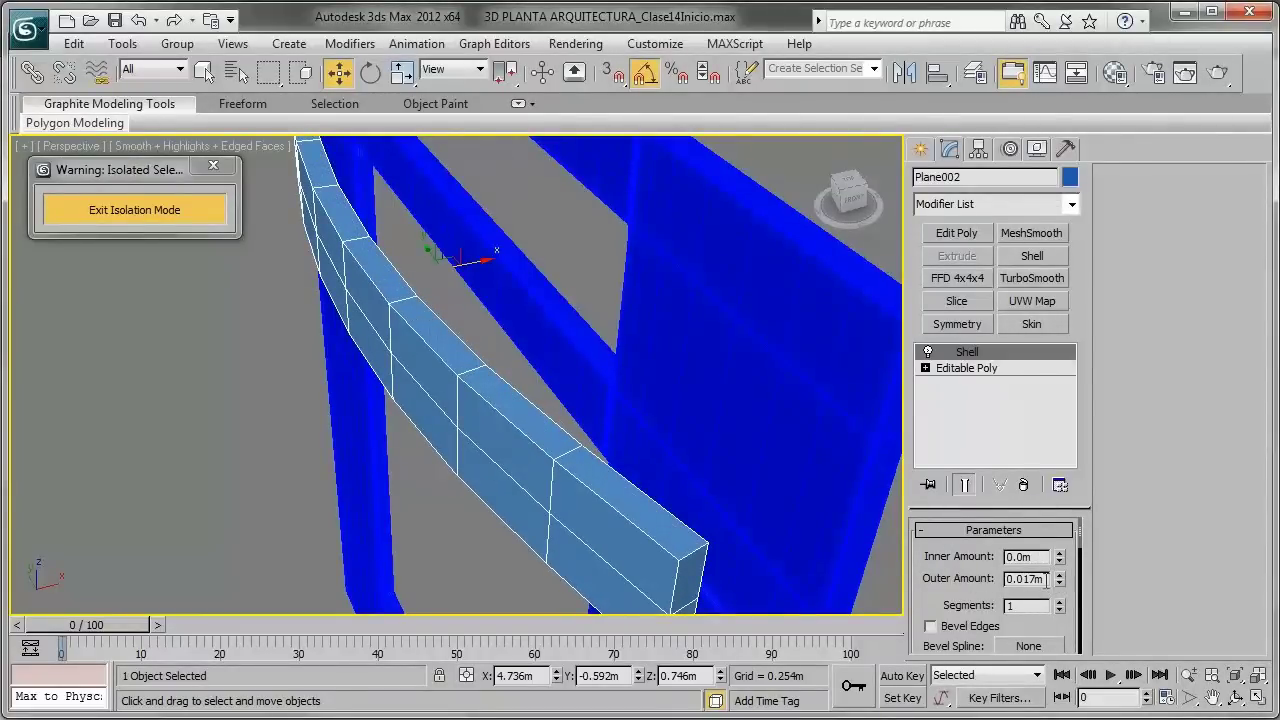
right_click(1060, 582)
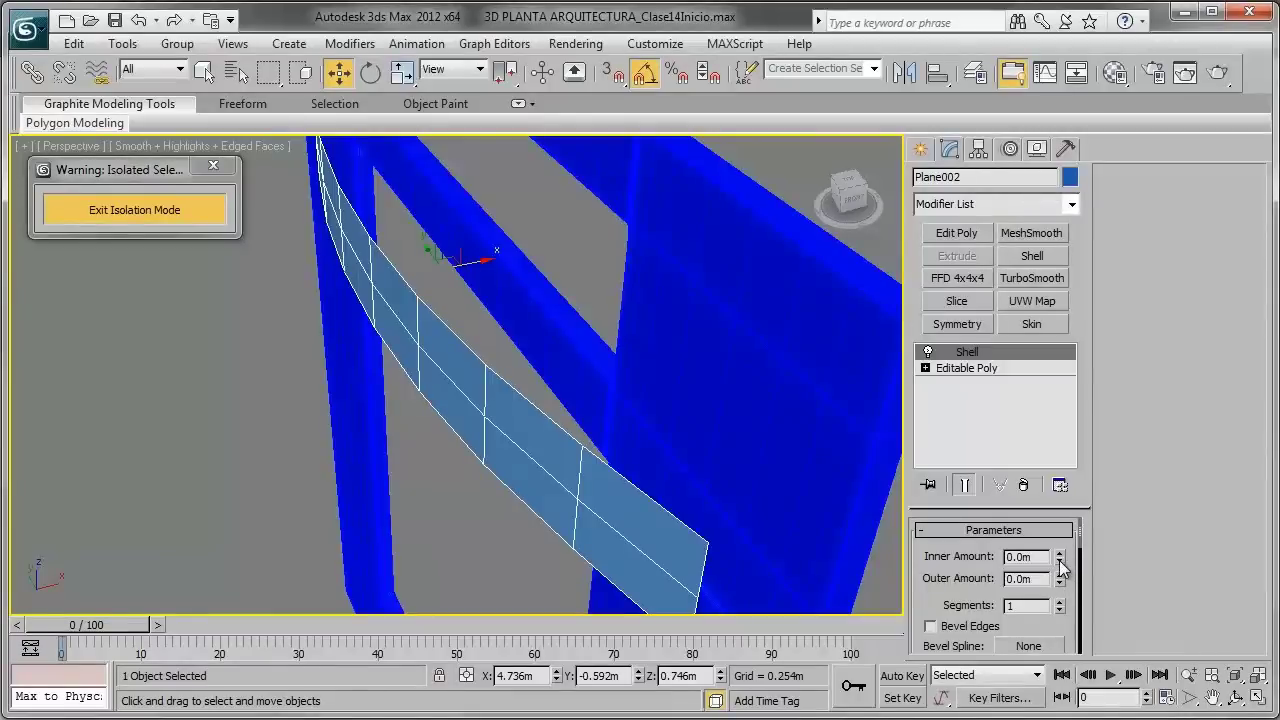
Step: Set the Shell's inner amount to 0.005m and check the thickened strip from several angles
mouse_move(1060, 558)
mouse_down()
mouse_move(1050, 515)
mouse_move(1049, 549)
mouse_up()
drag(1046, 552, 1045, 538)
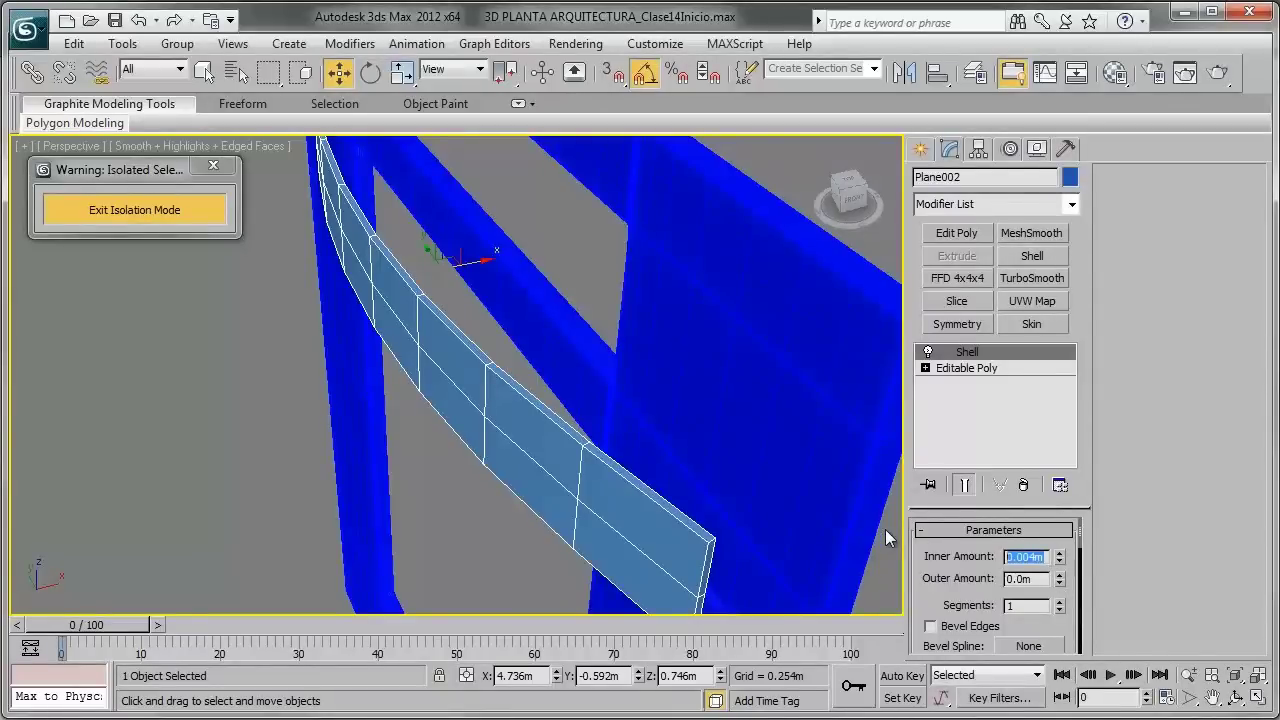
text(005)
key(Return)
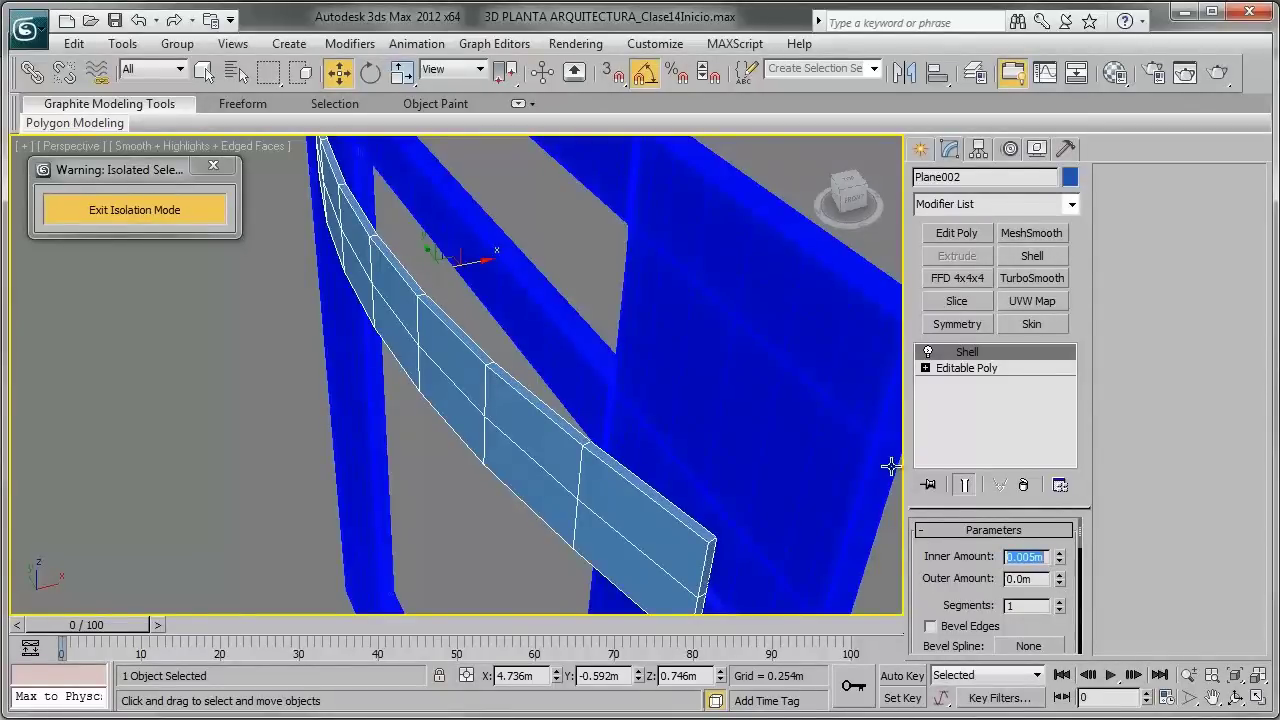
mouse_move(633, 317)
alt+middle_down()
mouse_move(609, 380)
mouse_move(551, 369)
mouse_move(674, 323)
mouse_move(718, 324)
mouse_move(540, 371)
alt+middle_up()
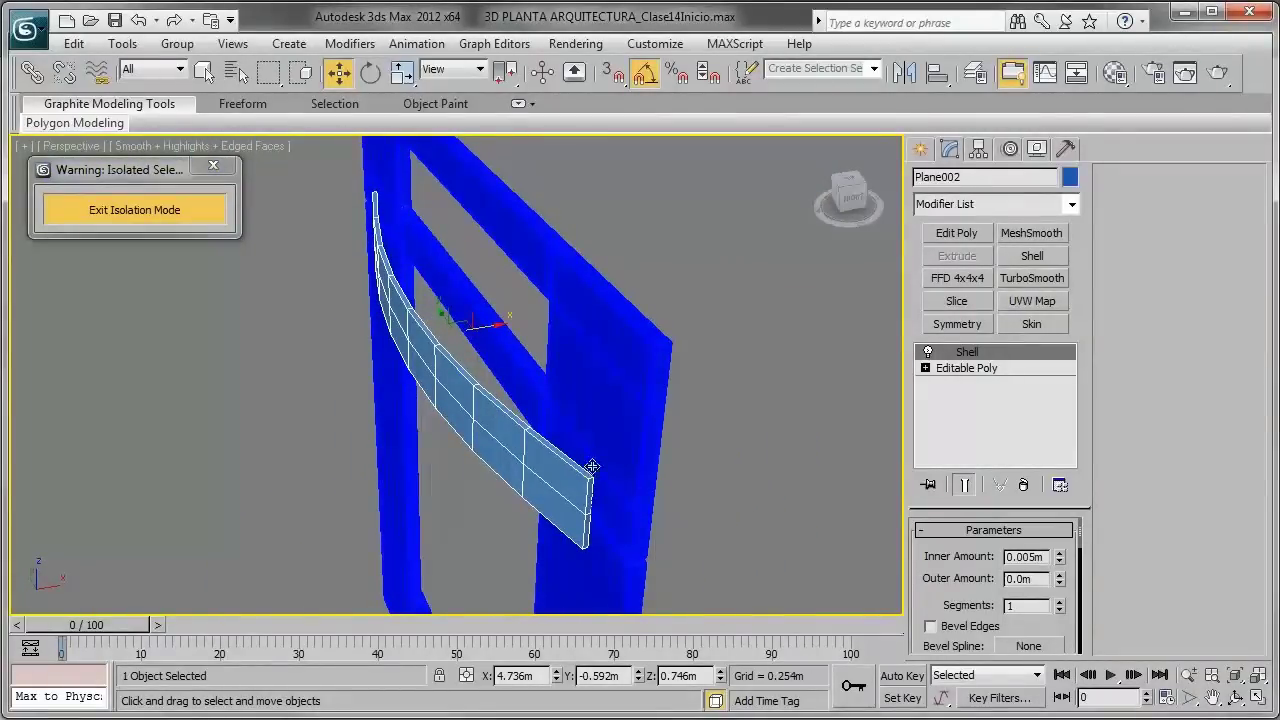
alt+middle_drag(561, 428, 603, 387)
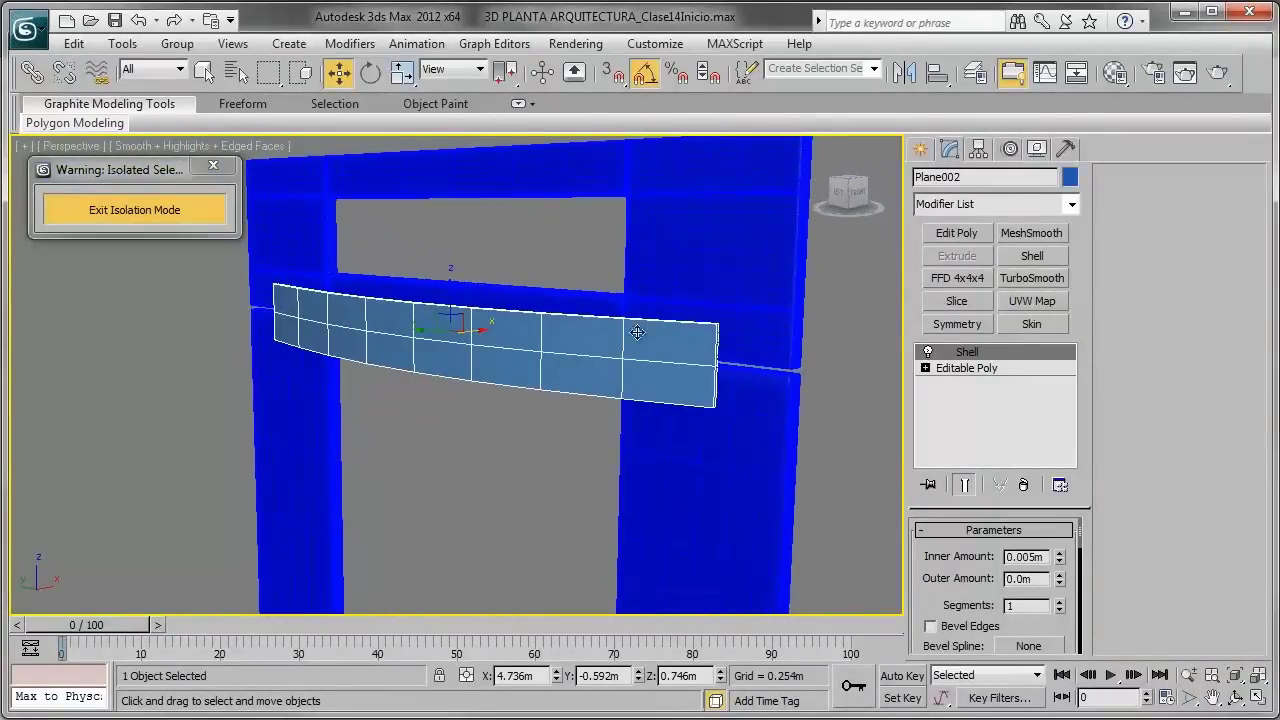
alt+middle_drag(620, 334, 556, 329)
Step: Convert the shelled Plane002 to an Editable Poly from the quad menu
right_click(556, 329)
mouse_move(592, 510)
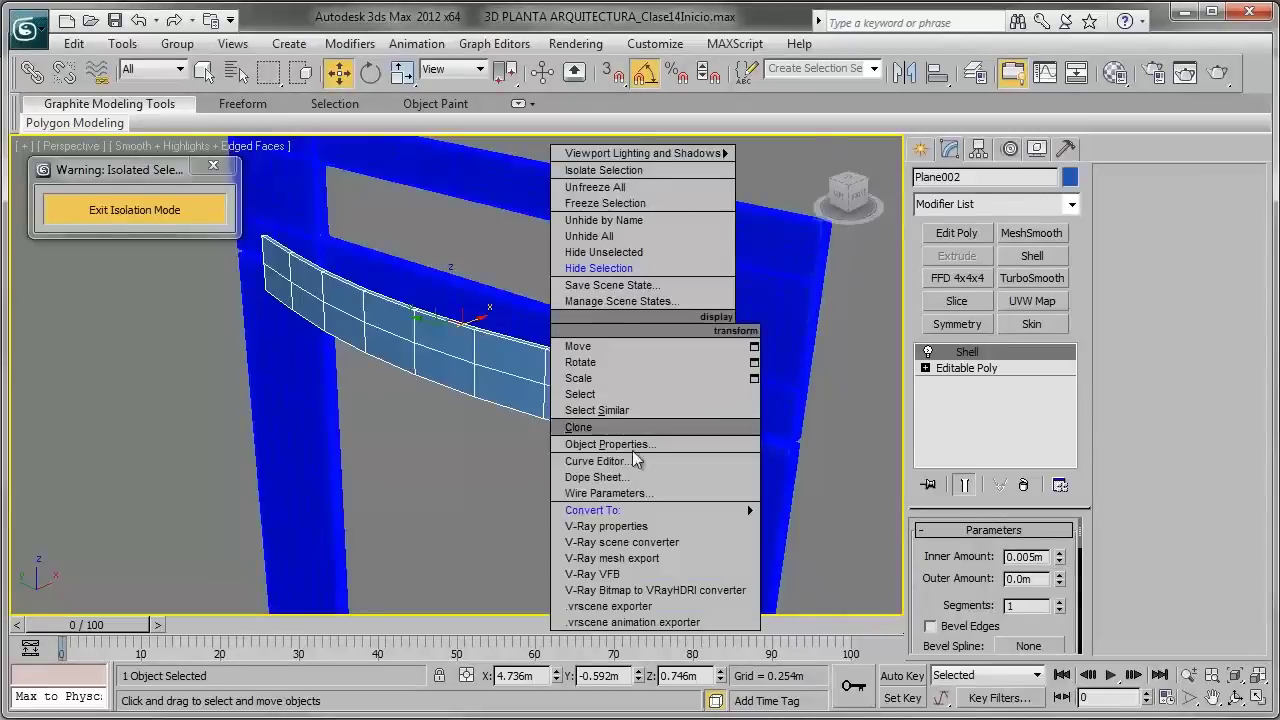
click(800, 526)
mouse_move(840, 606)
alt+middle_down()
mouse_move(700, 374)
mouse_move(671, 422)
mouse_move(608, 391)
mouse_move(658, 363)
mouse_move(714, 371)
mouse_move(771, 306)
mouse_move(760, 331)
alt+middle_up()
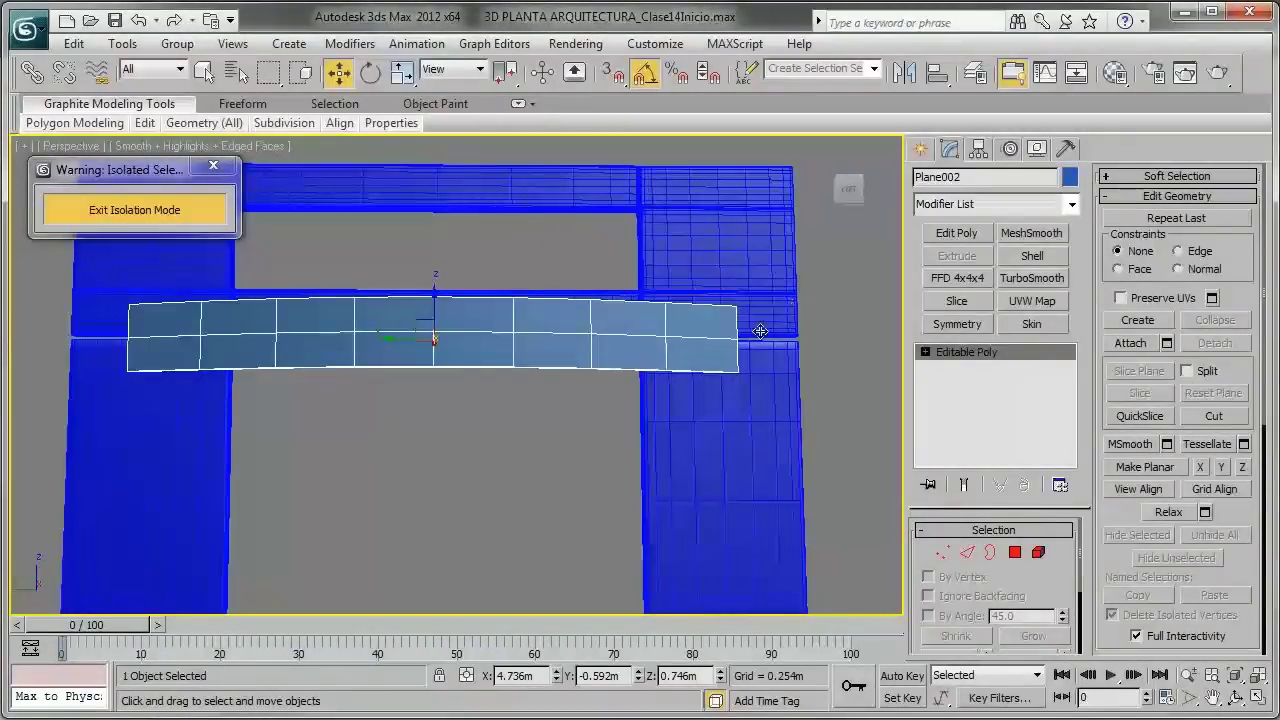
Step: Check the oven reference photo in Photo Viewer, then minimize it and return to the model
key(alt+Tab)
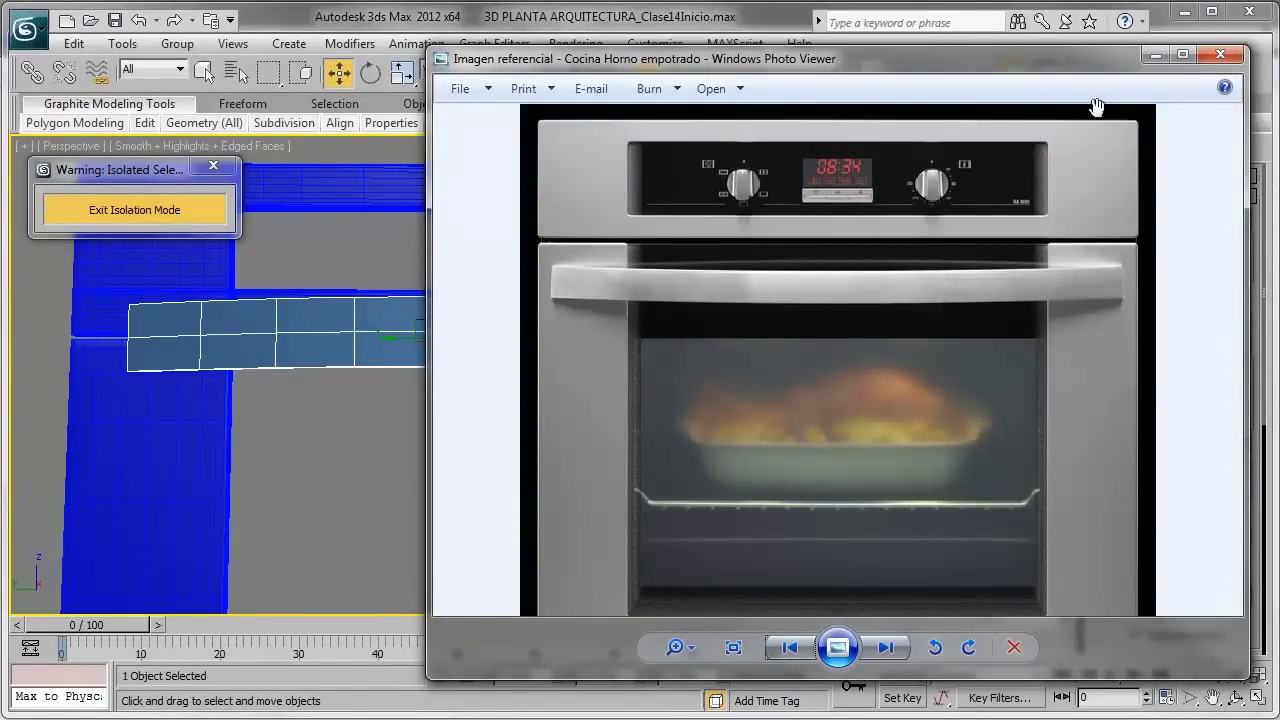
click(1155, 55)
scroll(643, 271, up, 2)
scroll(523, 277, up, 2)
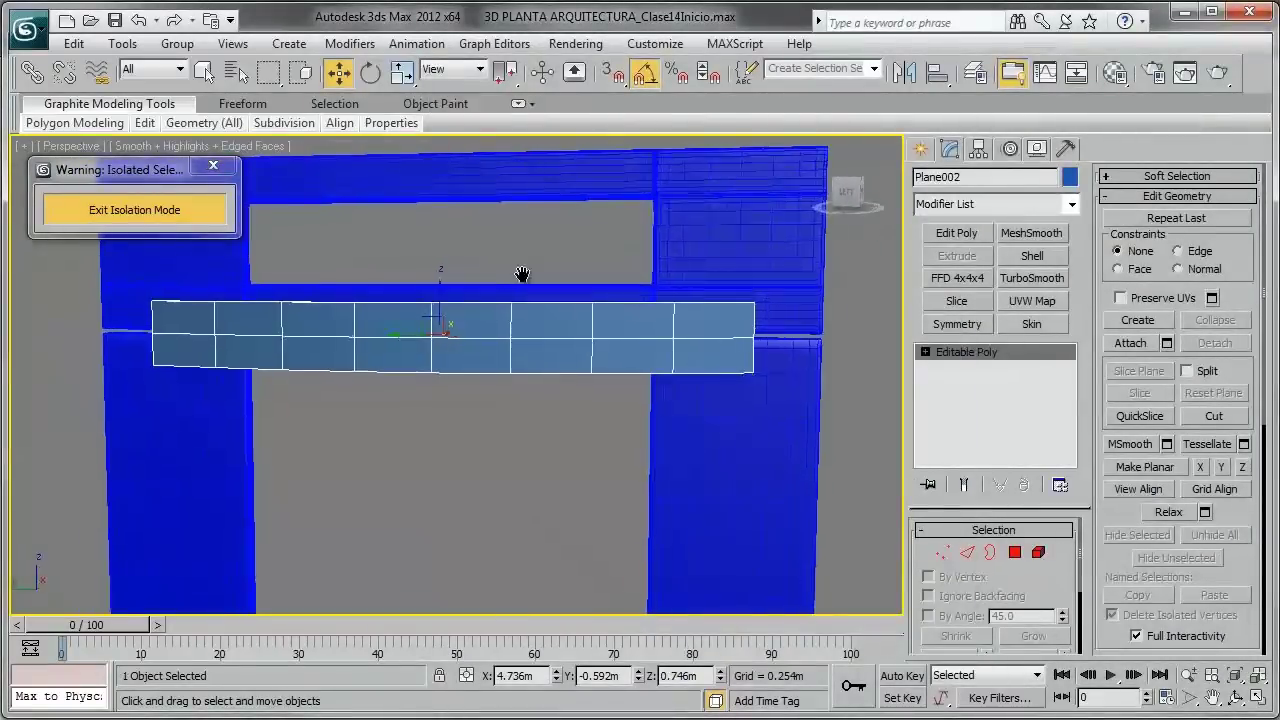
Step: Scale the curved piece down slightly along Z to flatten its height
click(402, 73)
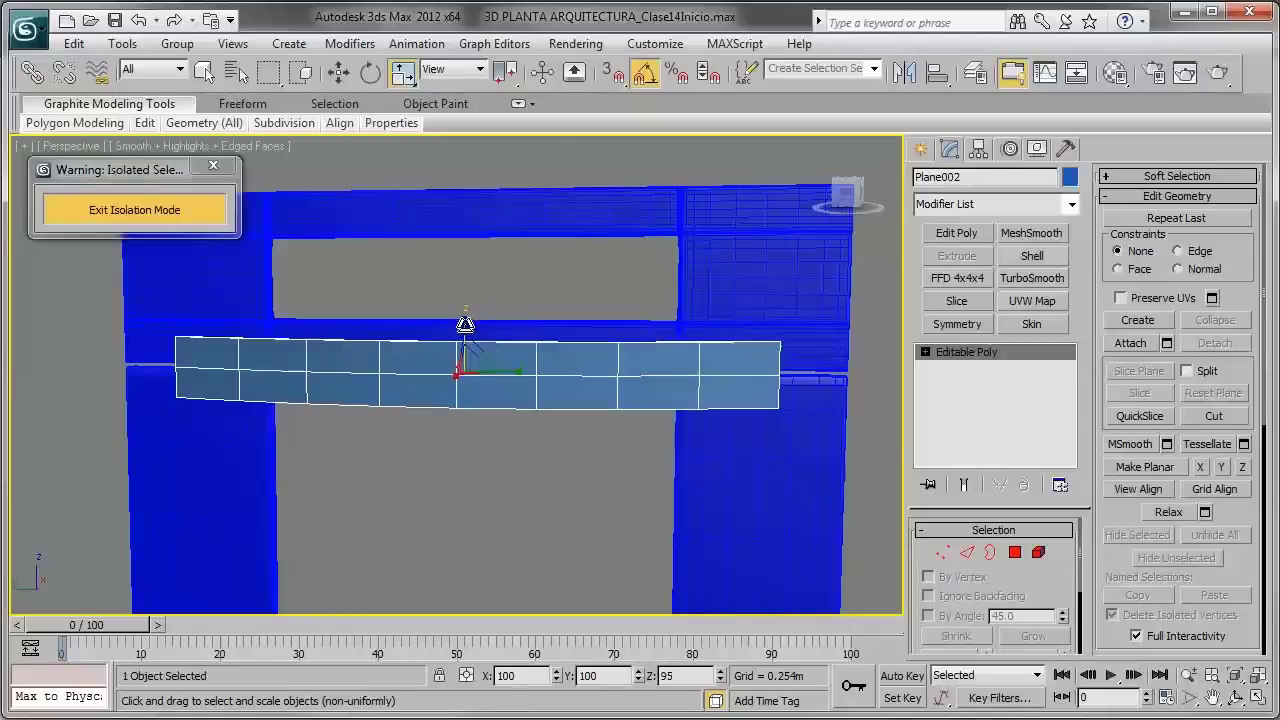
drag(466, 326, 473, 384)
key(w)
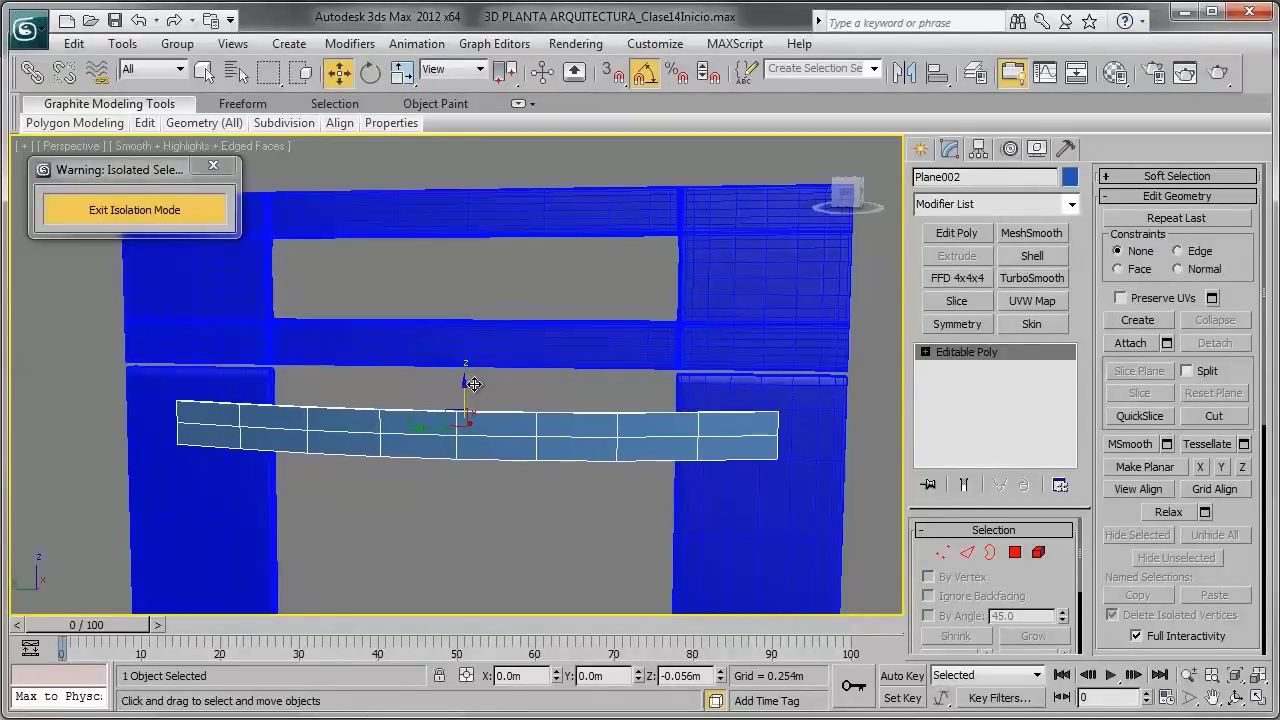
Step: Add a TurboSmooth modifier to round the curved piece into a smooth bar
mouse_move(473, 384)
alt+middle_down()
mouse_move(480, 366)
mouse_move(420, 371)
mouse_move(417, 405)
mouse_move(430, 400)
alt+middle_up()
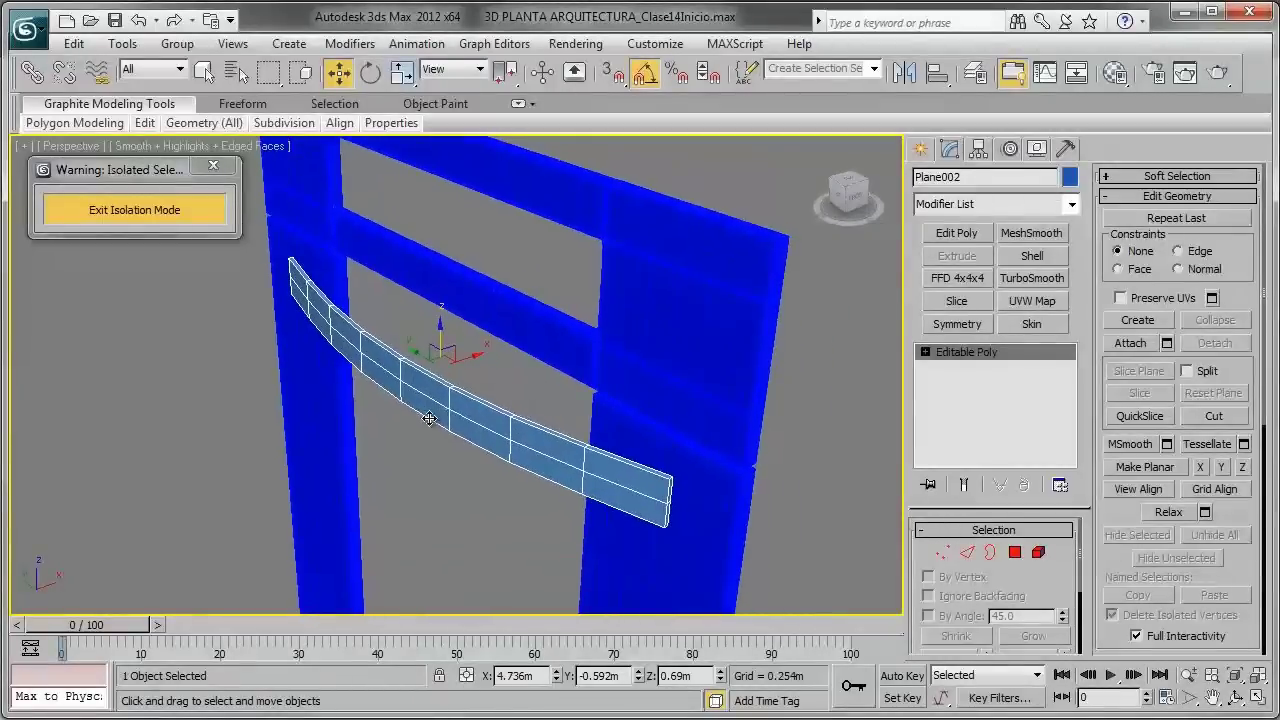
scroll(480, 395, up, 3)
scroll(535, 390, up, 2)
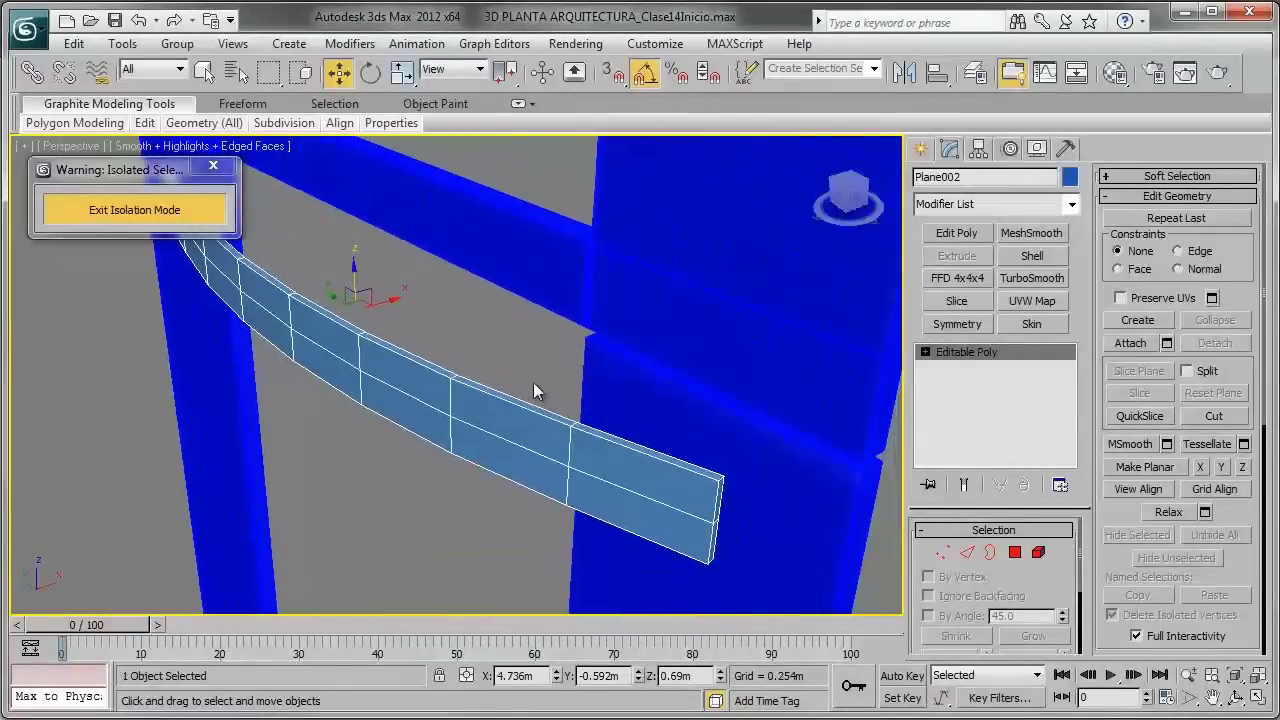
click(1031, 278)
mouse_move(534, 428)
alt+middle_down()
mouse_move(548, 410)
mouse_move(668, 392)
mouse_move(698, 403)
alt+middle_up()
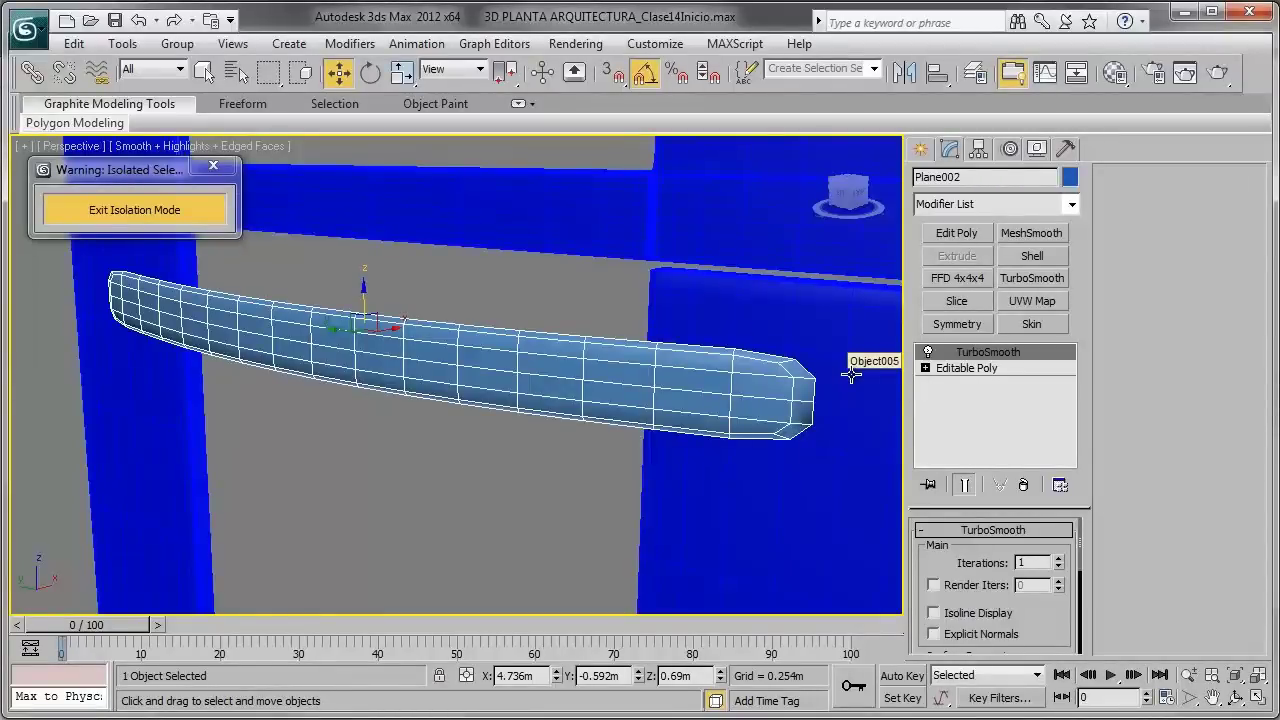
Step: Select Plane002's Editable Poly level beneath TurboSmooth in the modifier stack
click(966, 368)
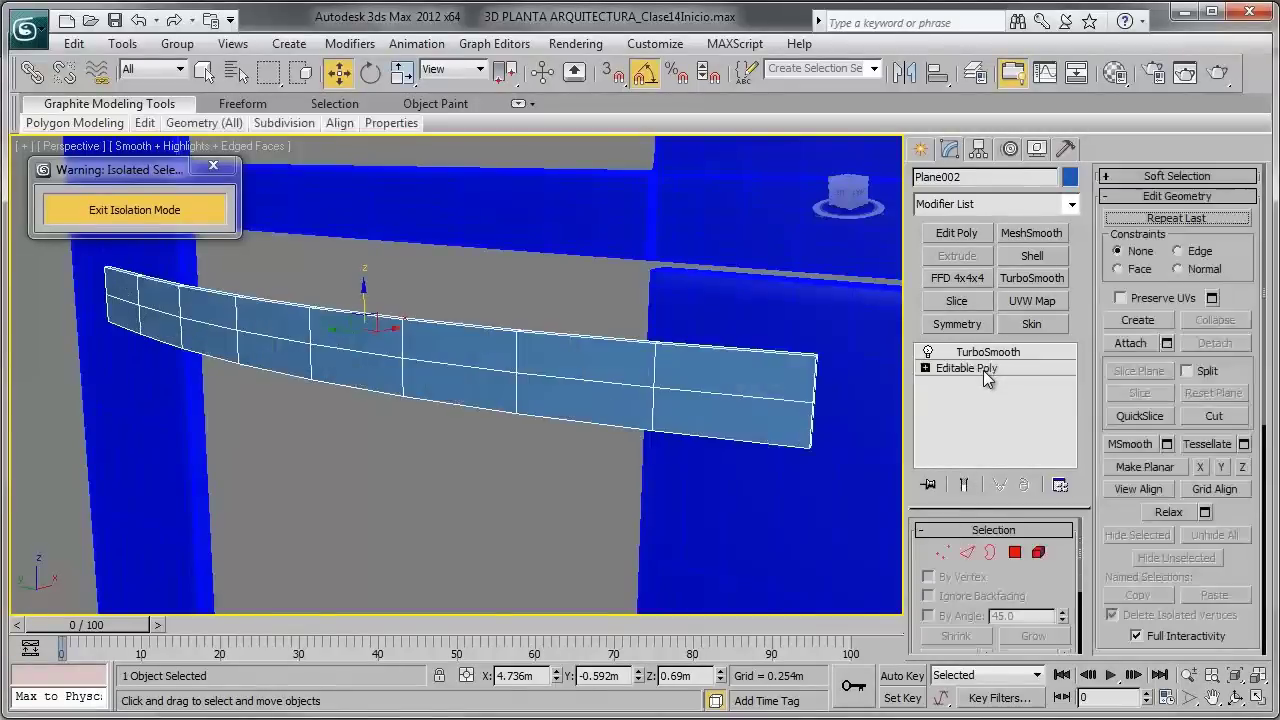
Step: In Edge mode, use Swift Loop to add an edge loop across the handle near its end
click(967, 553)
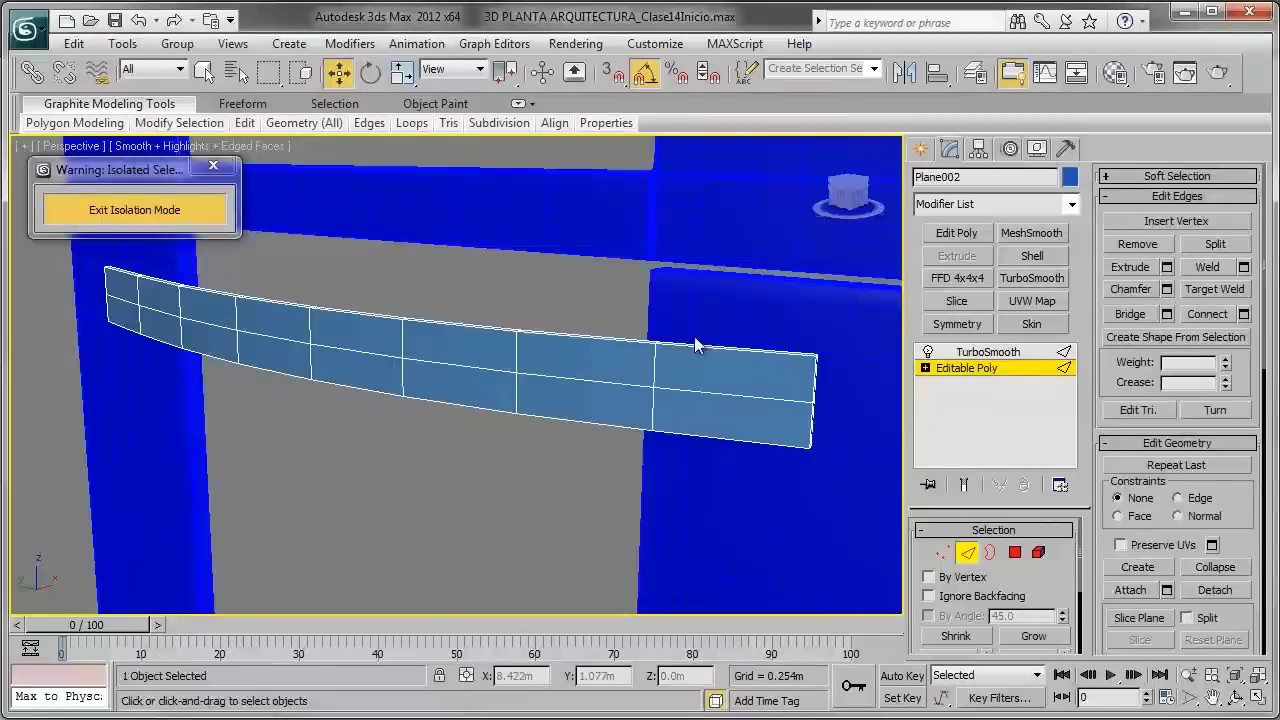
alt+middle_drag(685, 385, 551, 400)
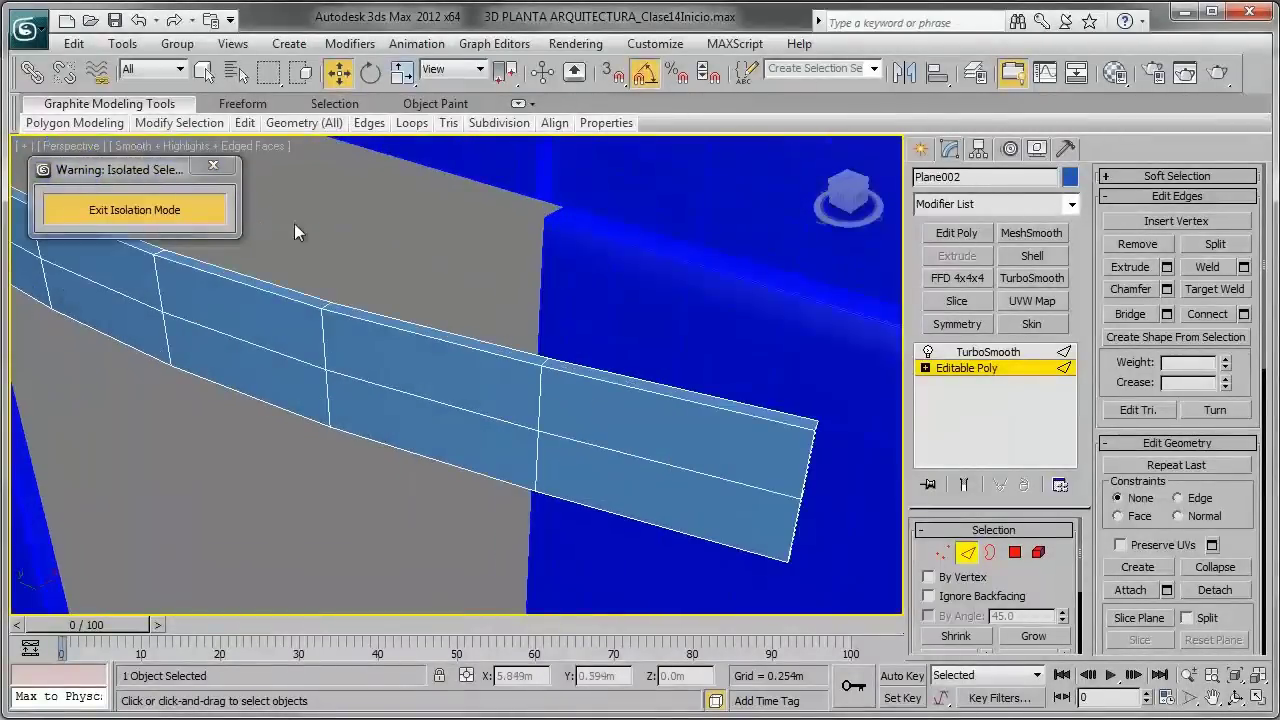
mouse_move(244, 123)
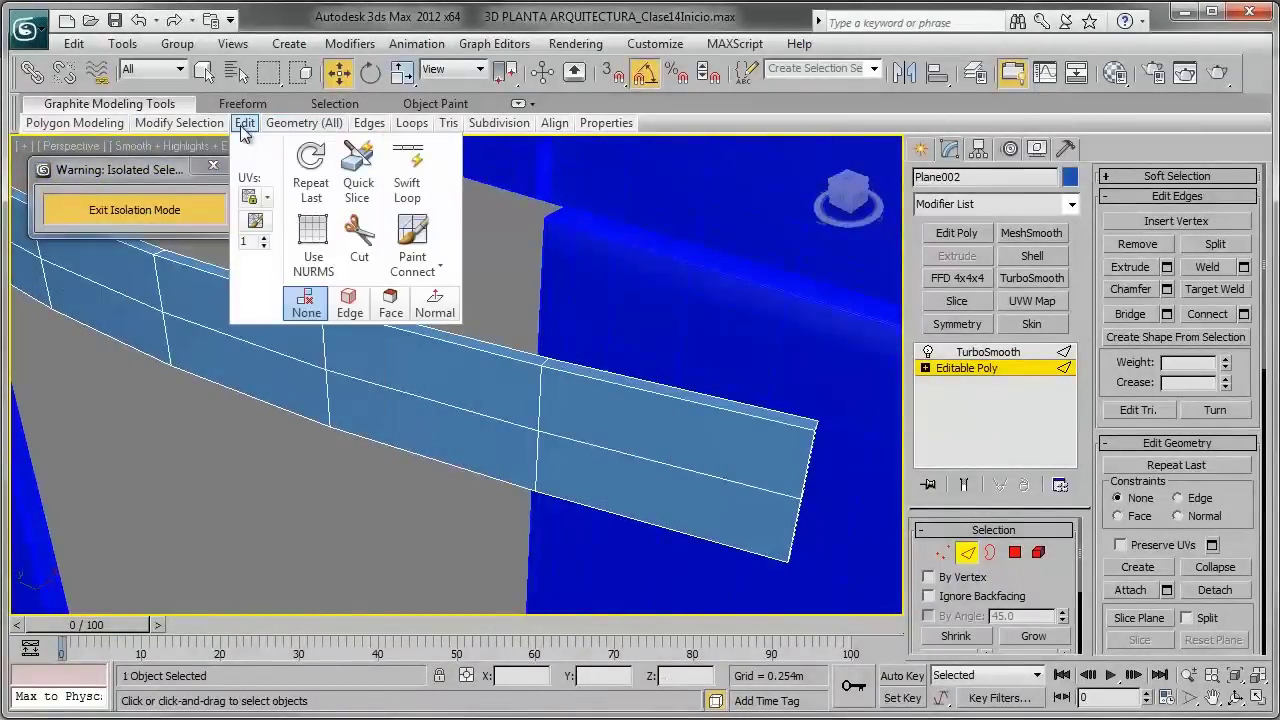
click(407, 168)
mouse_move(657, 366)
alt+middle_down()
mouse_move(606, 374)
mouse_move(776, 487)
alt+middle_up()
click(617, 371)
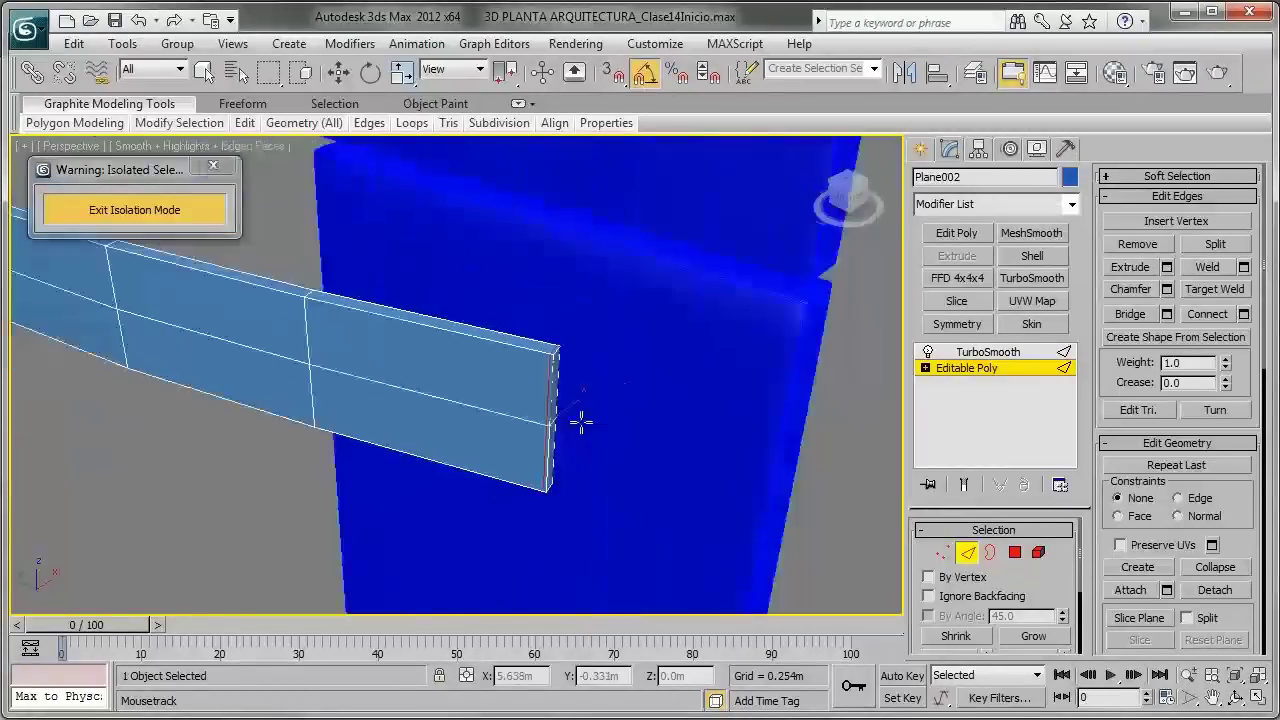
Step: Add a vertical loop across the handle and horizontal loops along it, including near the bottom
scroll(776, 487, up, 3)
scroll(560, 357, down, 2)
mouse_move(554, 349)
middle_down()
mouse_move(303, 371)
mouse_move(478, 318)
middle_up()
scroll(328, 372, up, 3)
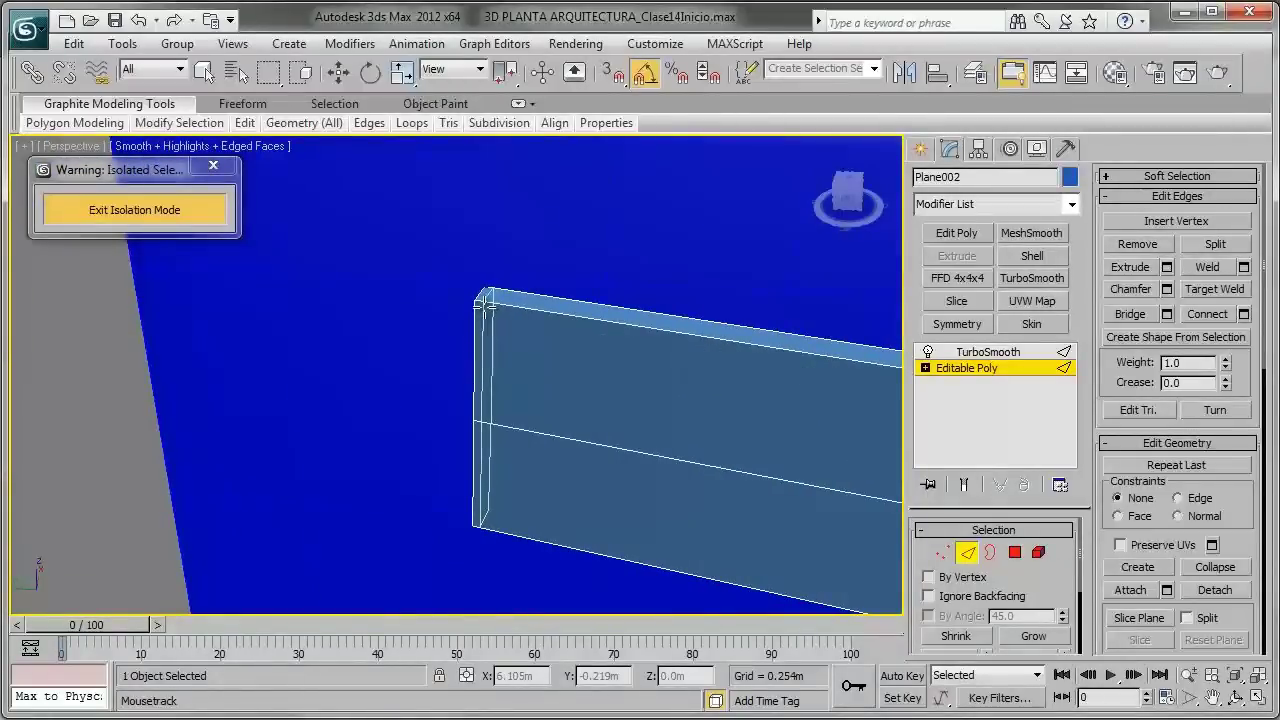
click(478, 313)
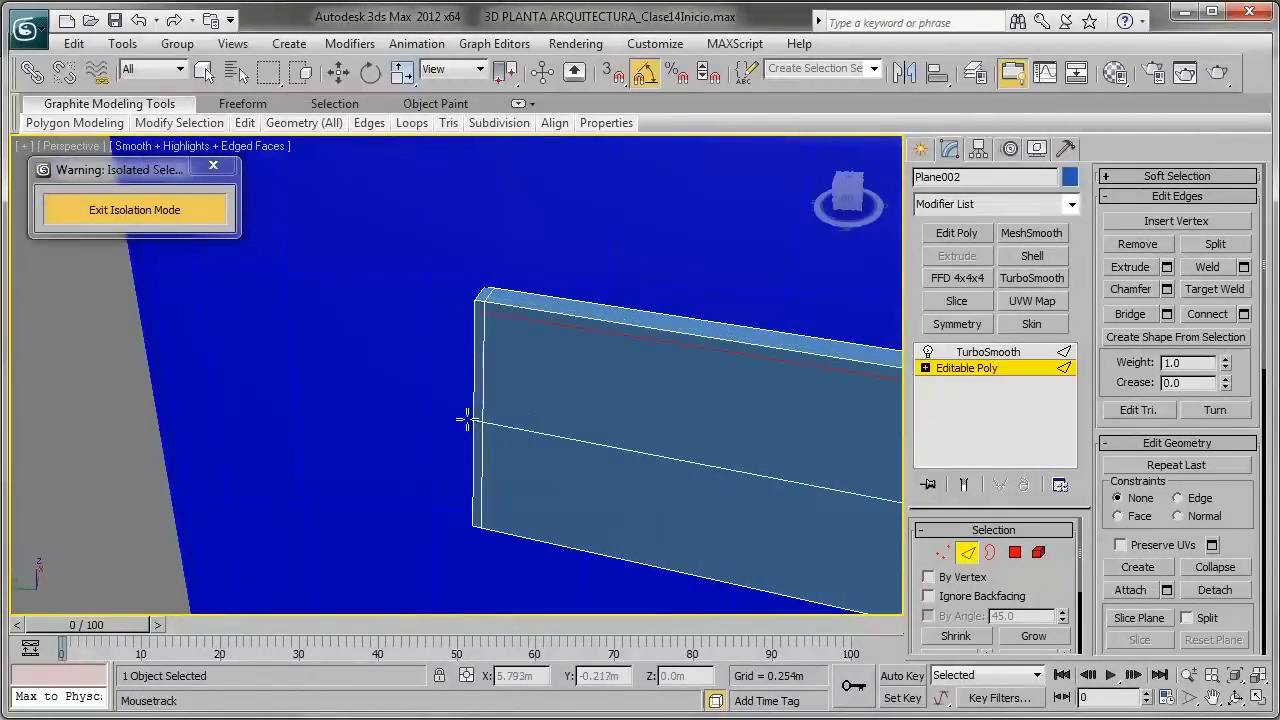
click(472, 519)
click(585, 343)
mouse_move(585, 343)
alt+middle_down()
mouse_move(471, 320)
mouse_move(535, 330)
mouse_move(557, 386)
mouse_move(654, 480)
alt+middle_up()
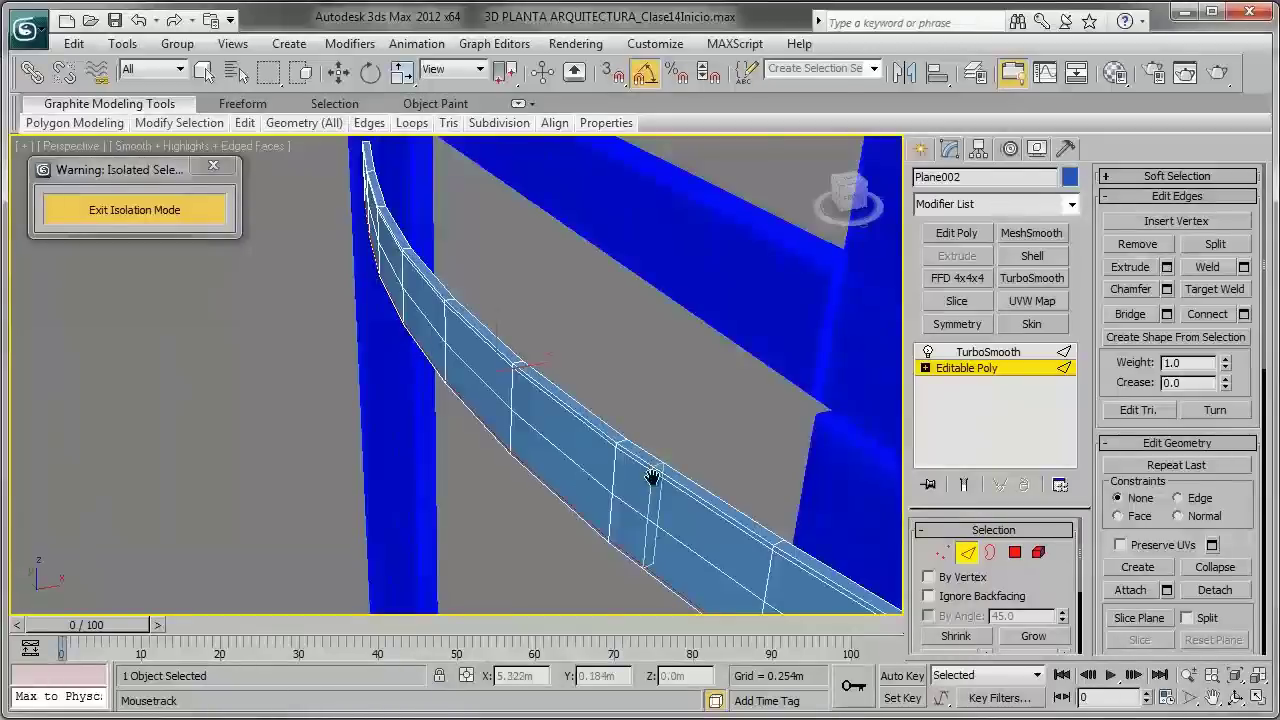
Step: Exit Edge mode, return to the TurboSmooth level, and turn off edged faces with F4
click(967, 554)
alt+middle_drag(700, 420, 805, 445)
click(1000, 352)
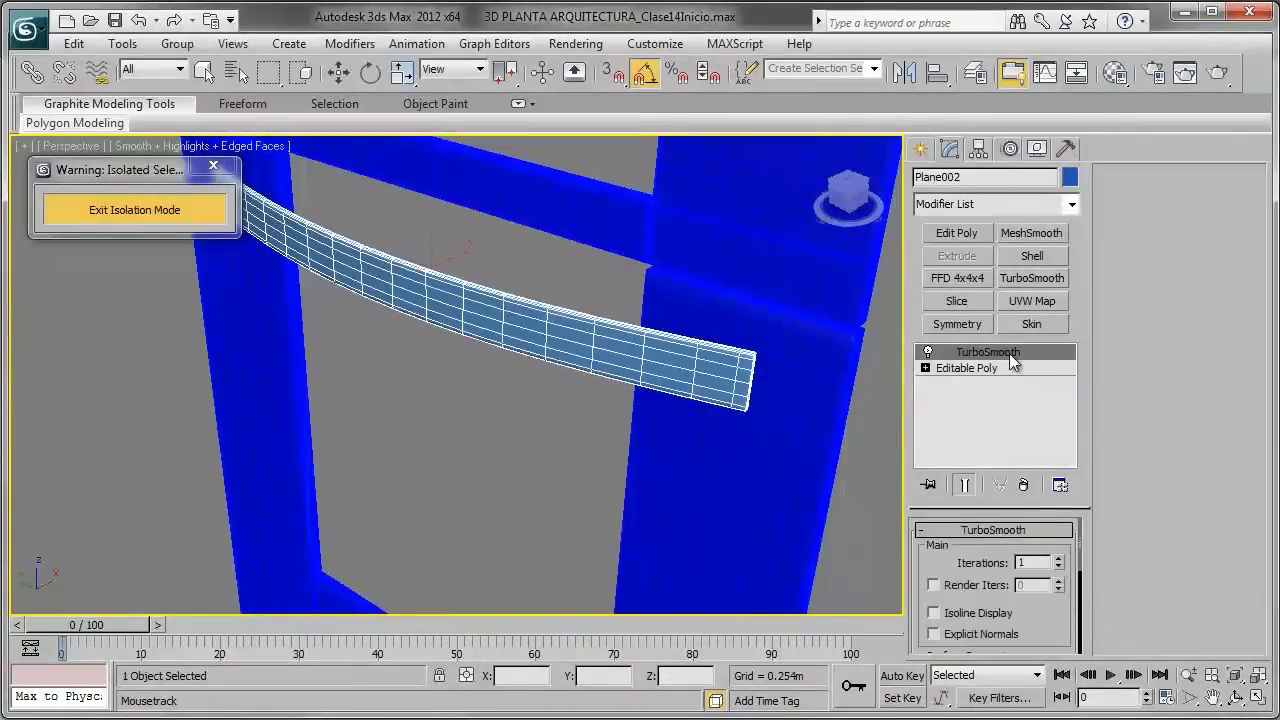
key(w)
right_click(512, 350)
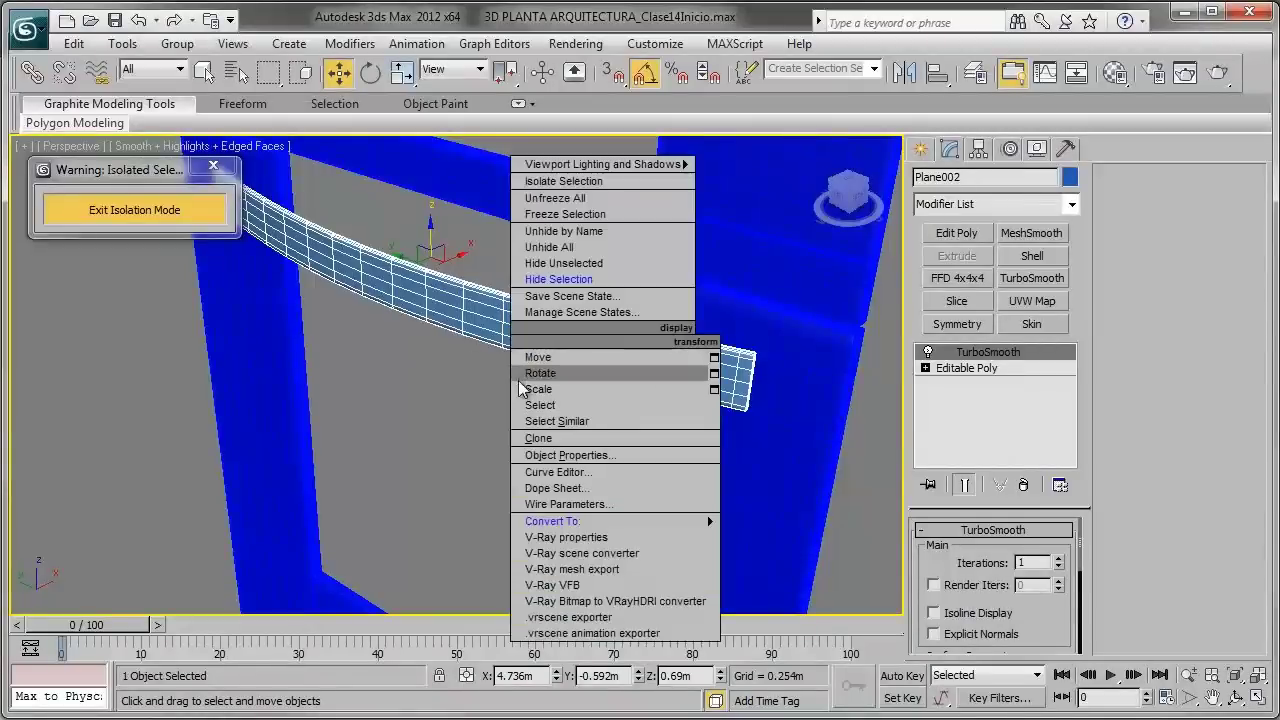
mouse_move(432, 386)
alt+middle_down()
mouse_move(497, 400)
mouse_move(668, 351)
mouse_move(657, 391)
mouse_move(540, 395)
mouse_move(510, 387)
mouse_move(589, 386)
mouse_move(552, 330)
mouse_move(471, 315)
mouse_move(349, 323)
mouse_move(603, 323)
mouse_move(620, 366)
mouse_move(578, 428)
mouse_move(589, 349)
mouse_move(560, 286)
mouse_move(658, 318)
alt+middle_up()
key(F4)
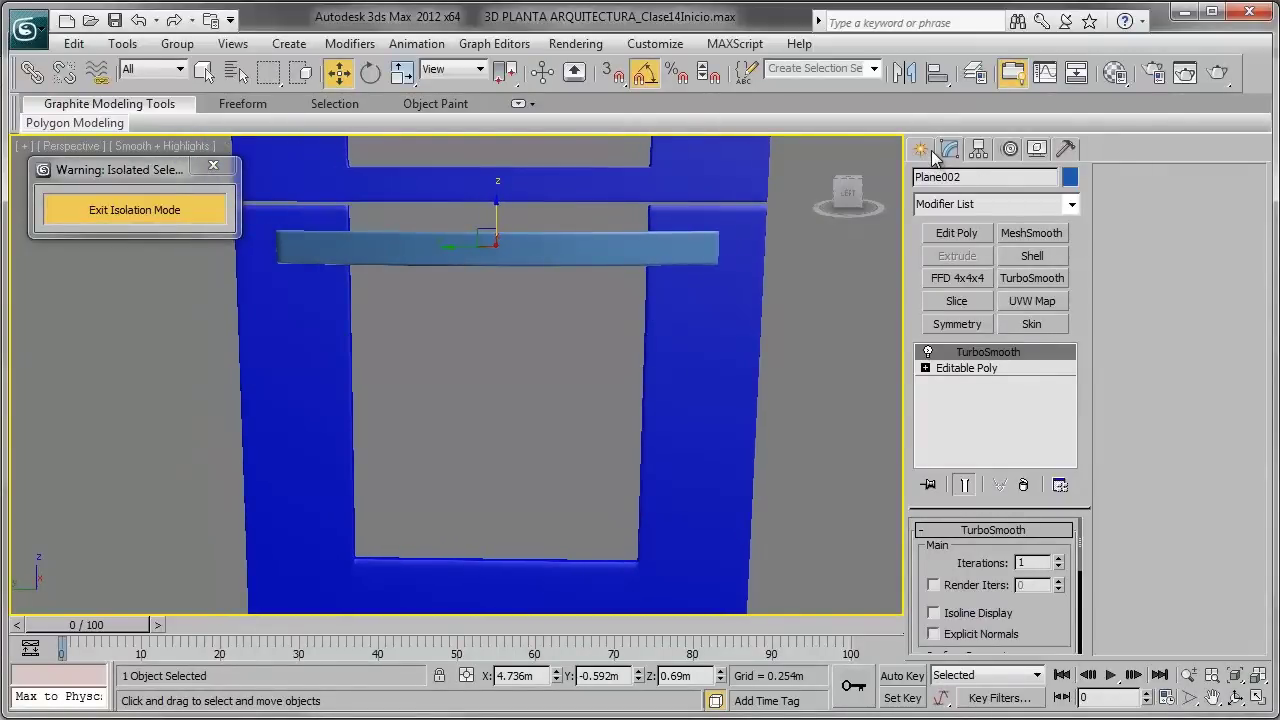
Step: Draw a 0.513m × 0.442m plane over the door's glass opening in the Left view
click(929, 151)
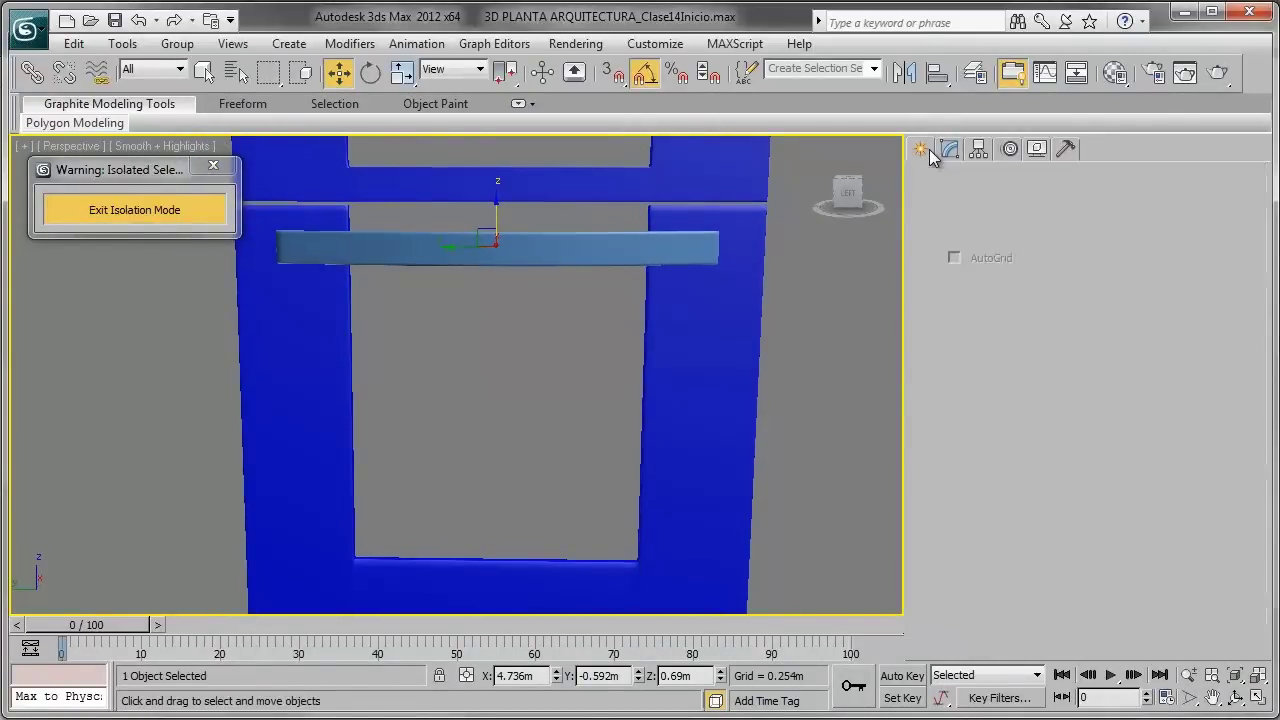
click(1036, 366)
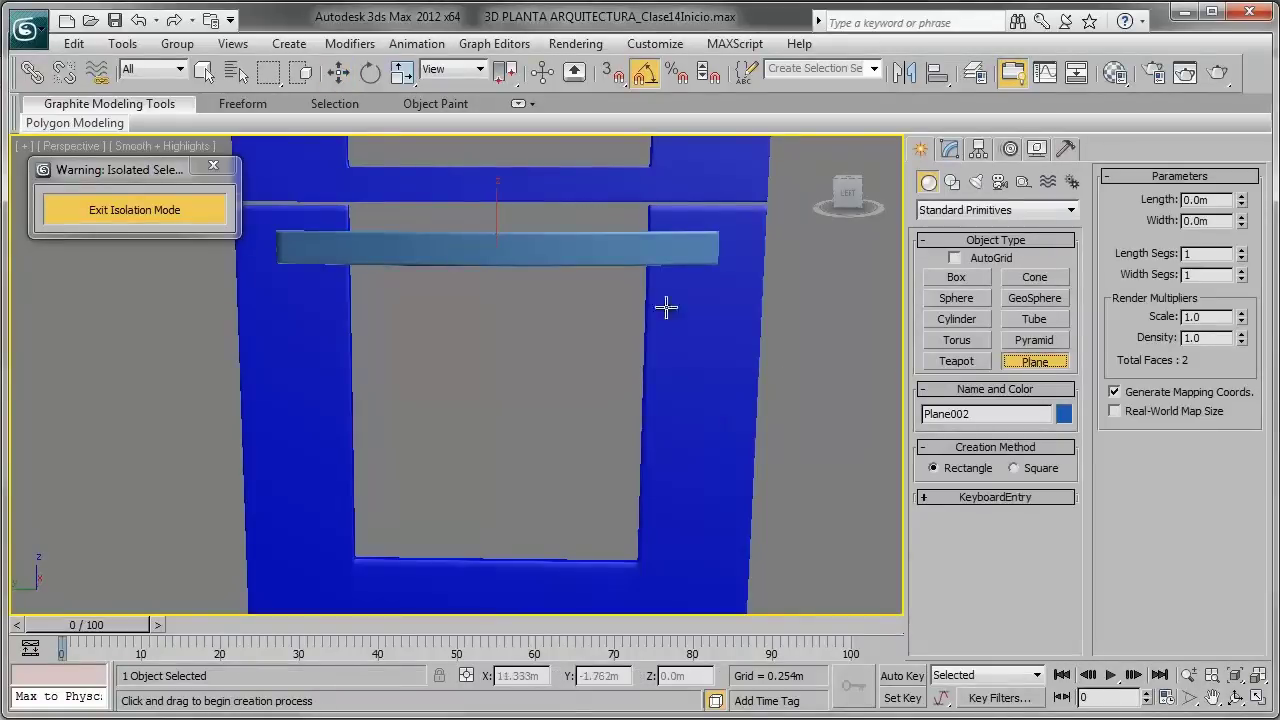
key(l)
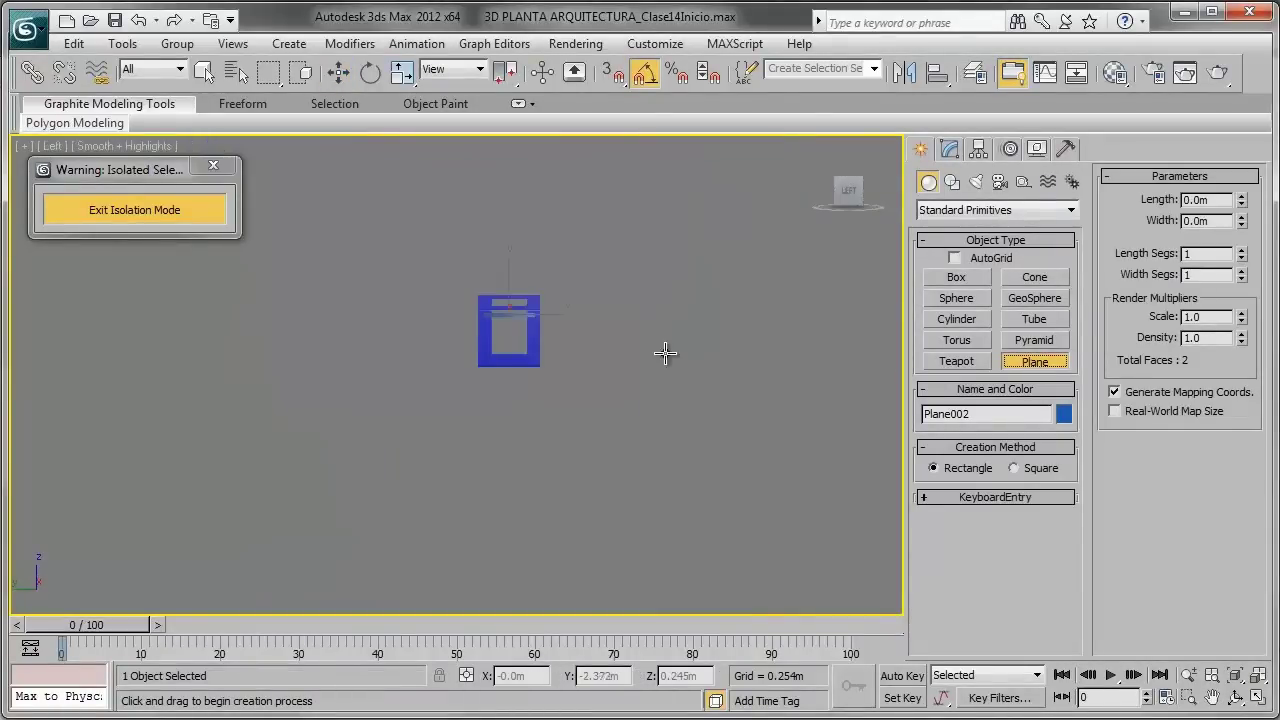
middle_drag(663, 354, 594, 376)
scroll(503, 391, up, 3)
scroll(537, 357, up, 2)
scroll(557, 323, up, 1)
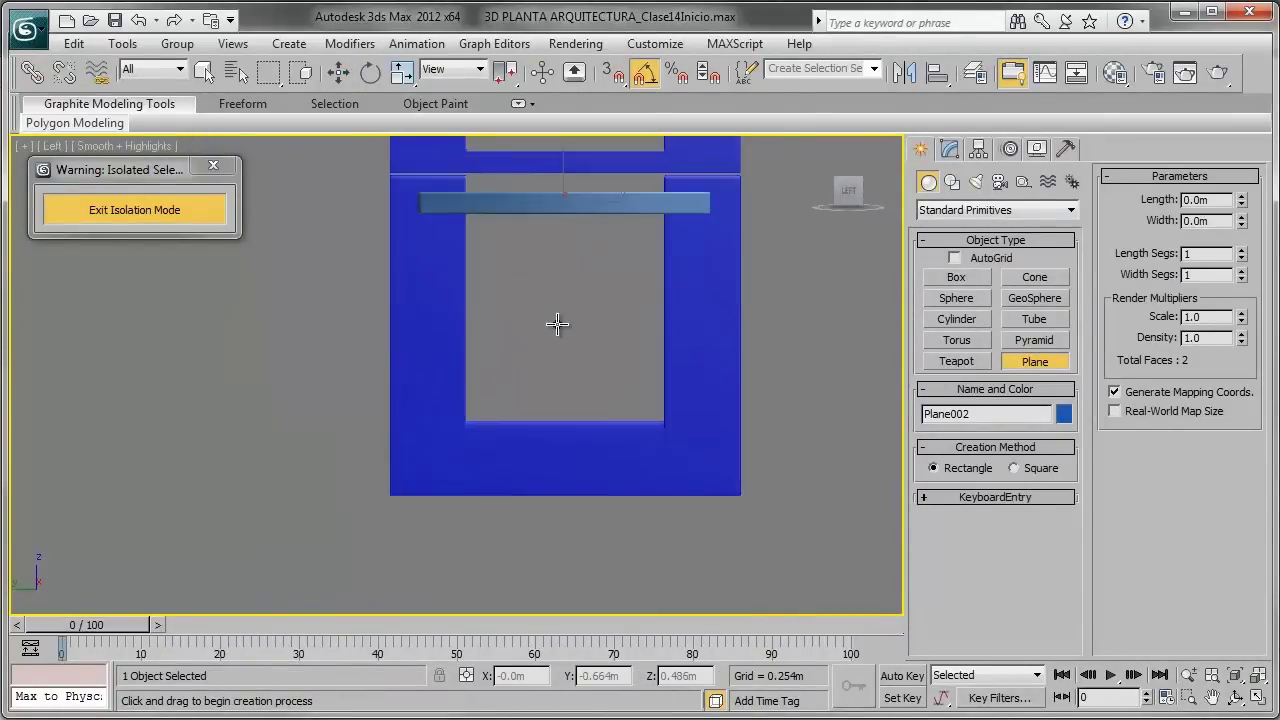
scroll(503, 392, up, 1)
scroll(503, 391, up, 1)
scroll(449, 317, up, 1)
scroll(449, 317, up, 1)
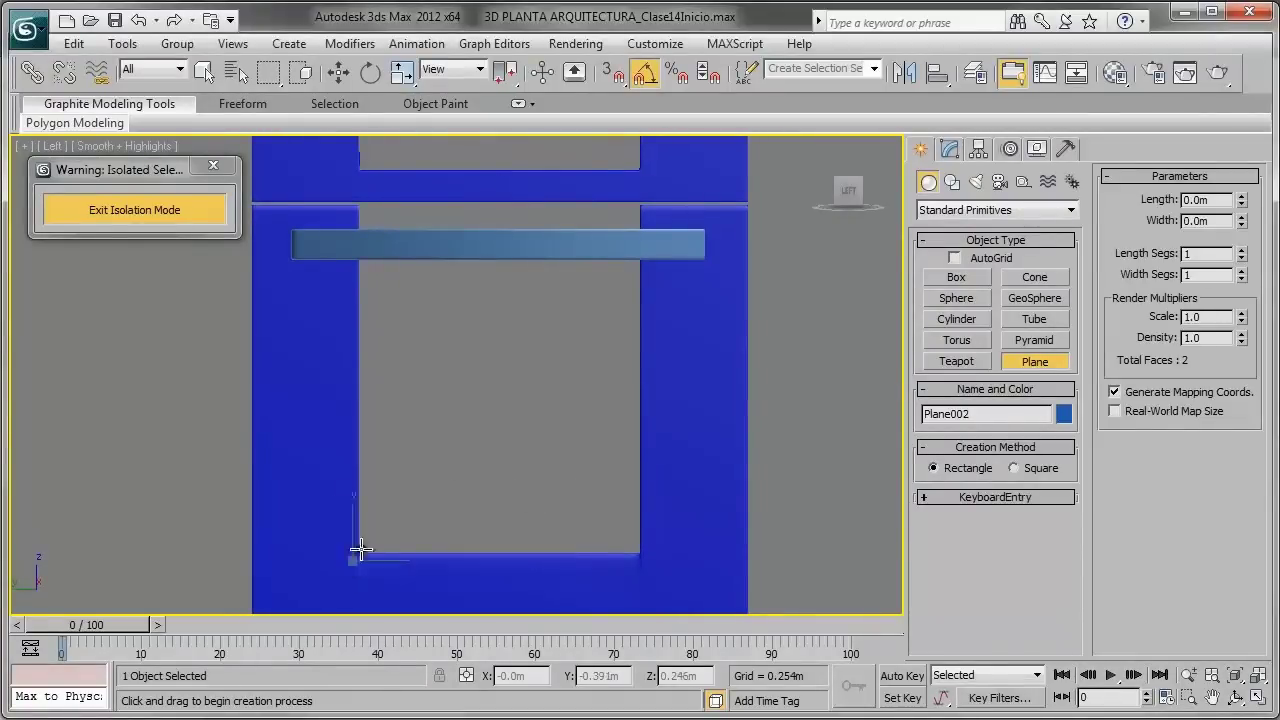
mouse_move(360, 549)
mouse_down()
mouse_move(614, 249)
mouse_move(666, 220)
mouse_move(657, 207)
mouse_up()
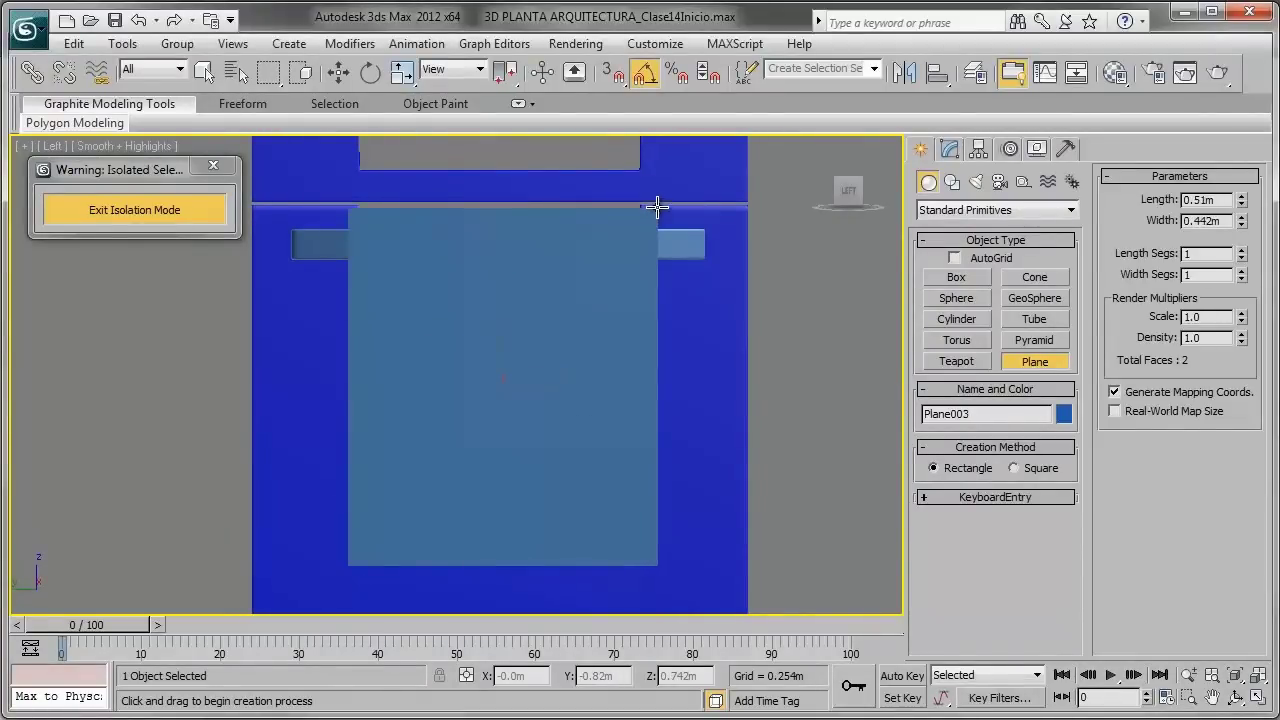
key(w)
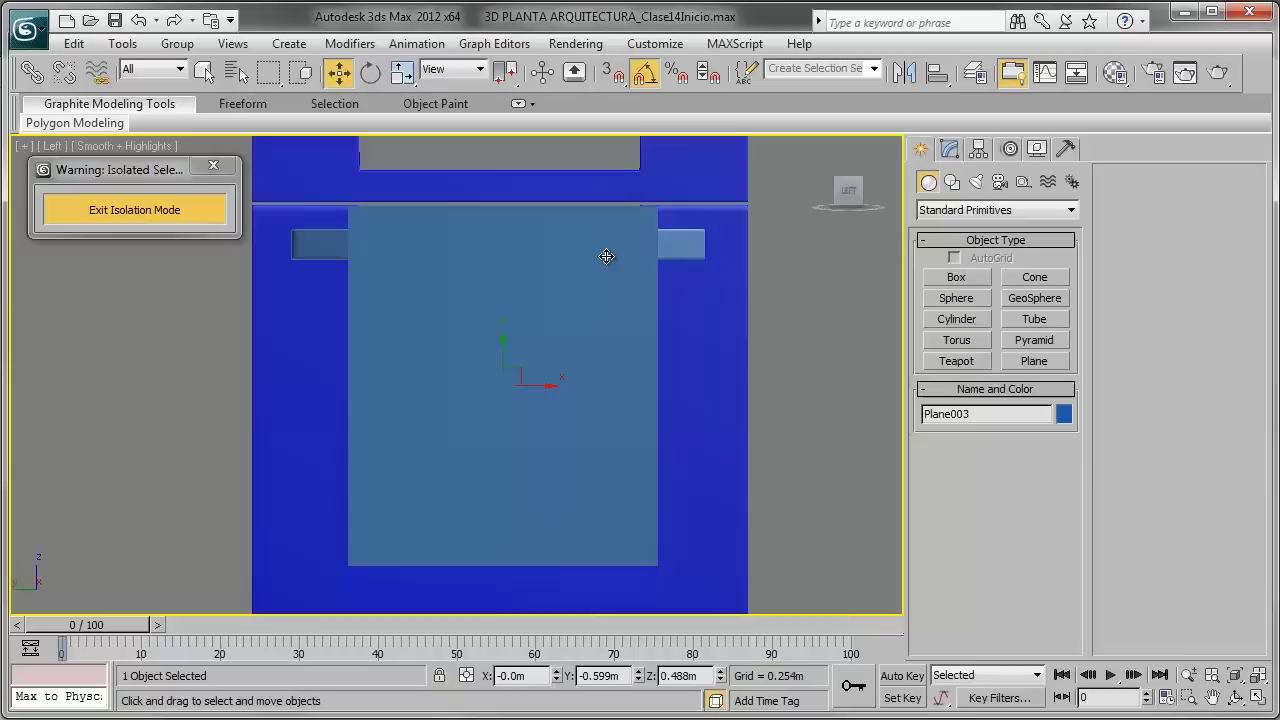
Step: Move the new plane up against the blue door frame and check its placement from several angles
key(F4)
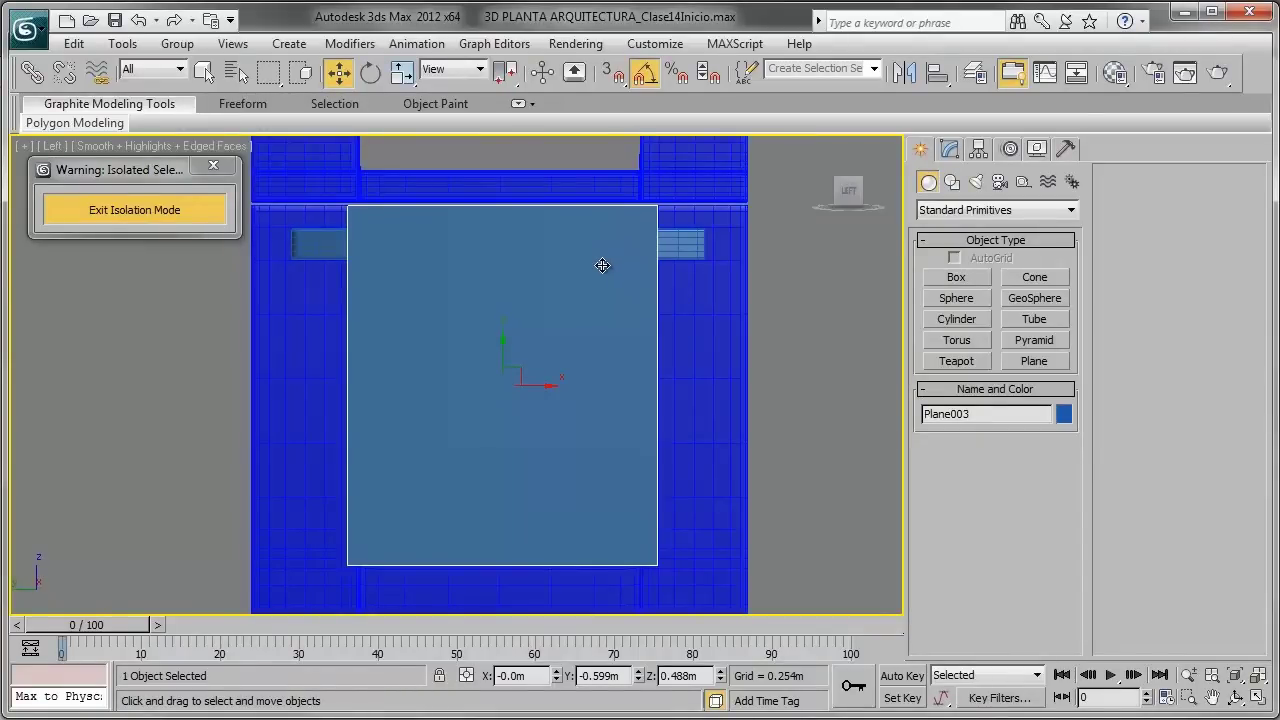
mouse_move(589, 277)
alt+middle_down()
mouse_move(591, 303)
mouse_move(684, 330)
alt+middle_up()
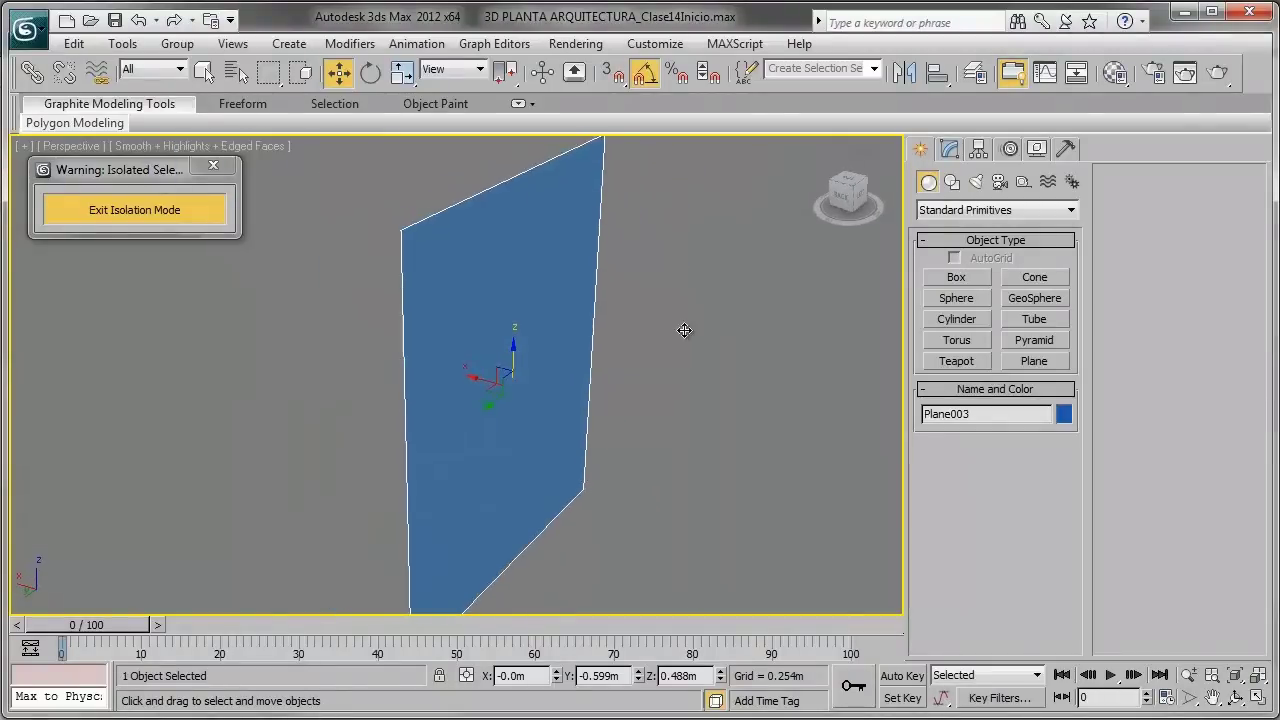
scroll(684, 330, down, 5)
scroll(620, 380, down, 2)
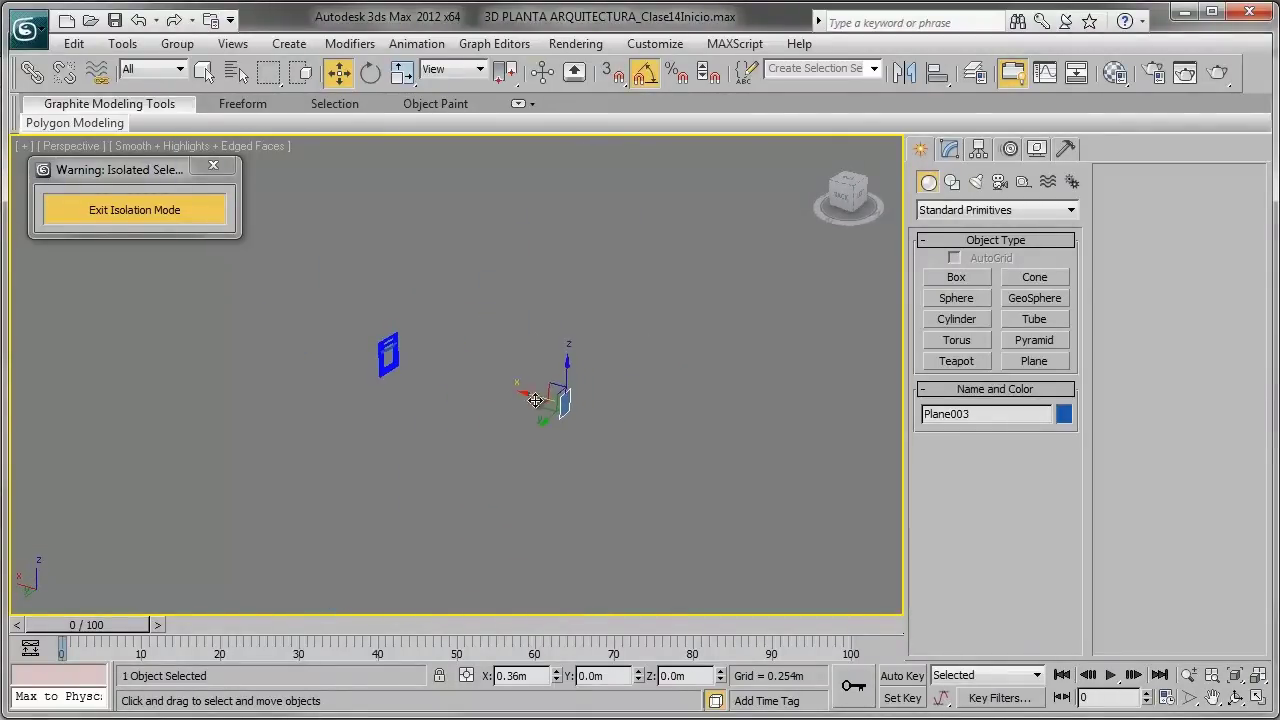
drag(536, 400, 385, 352)
scroll(420, 365, up, 4)
scroll(462, 390, up, 2)
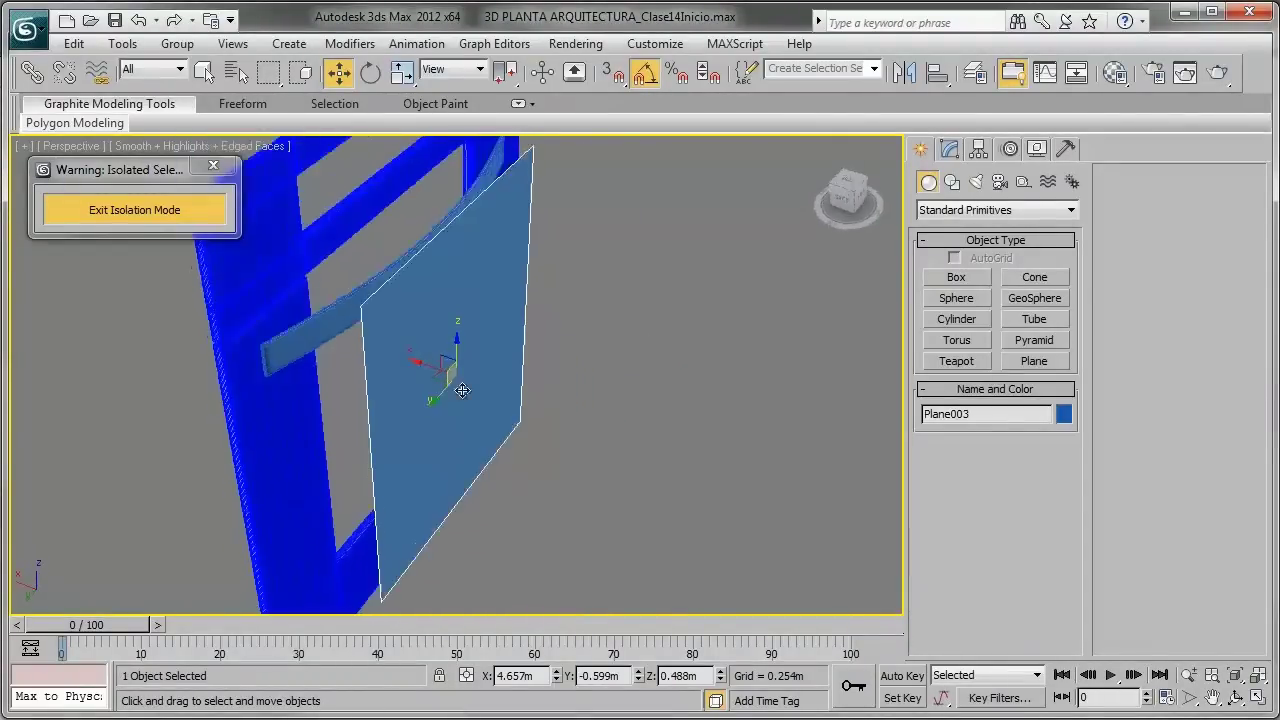
scroll(420, 370, up, 3)
drag(430, 364, 341, 338)
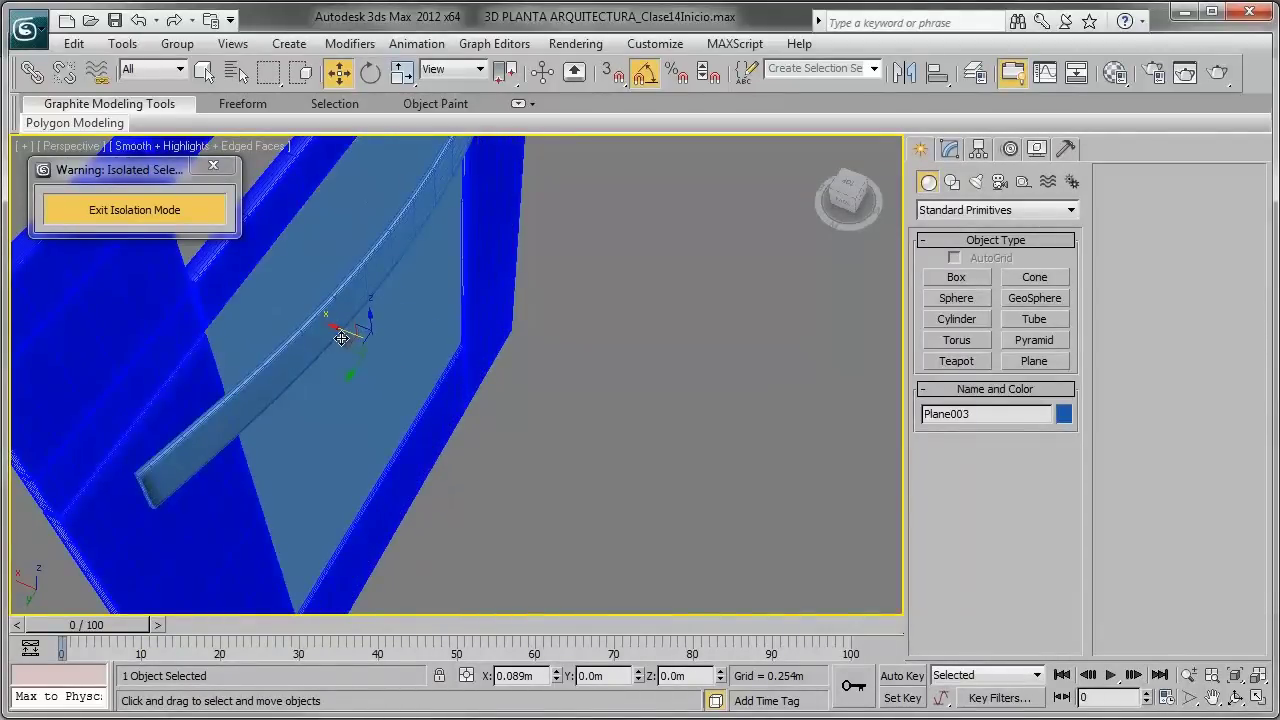
mouse_move(341, 338)
alt+middle_down()
mouse_move(463, 309)
mouse_move(457, 320)
mouse_move(442, 289)
alt+middle_up()
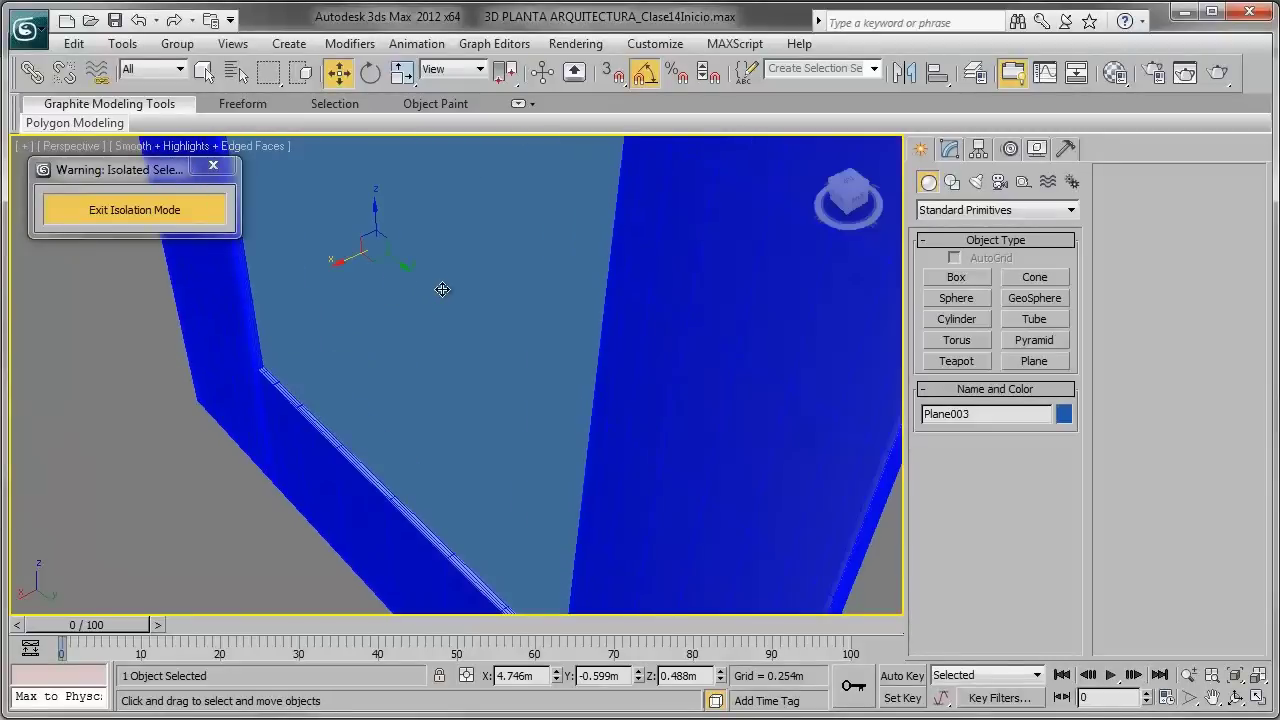
mouse_move(419, 370)
alt+middle_down()
mouse_move(309, 353)
mouse_move(413, 353)
mouse_move(478, 312)
alt+middle_up()
Step: Give Plane003 a Shell modifier with a 0.003m inner amount
click(950, 149)
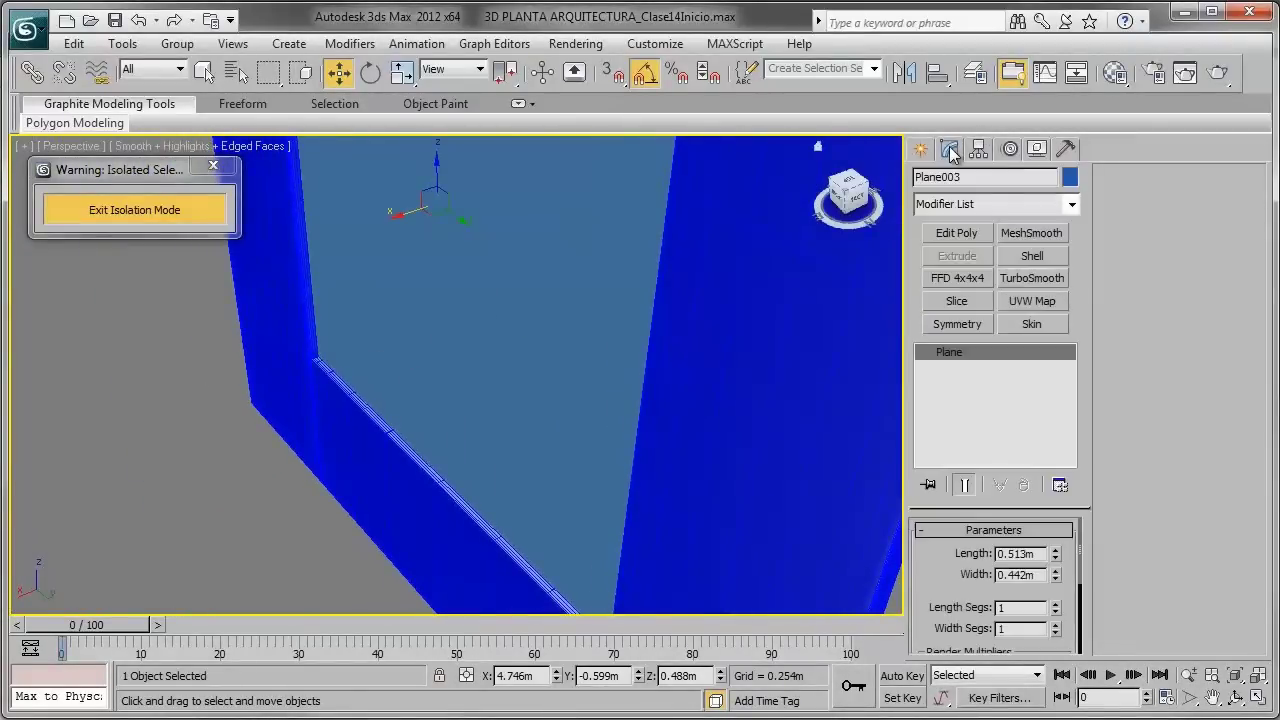
click(1035, 205)
drag(1077, 262, 1087, 606)
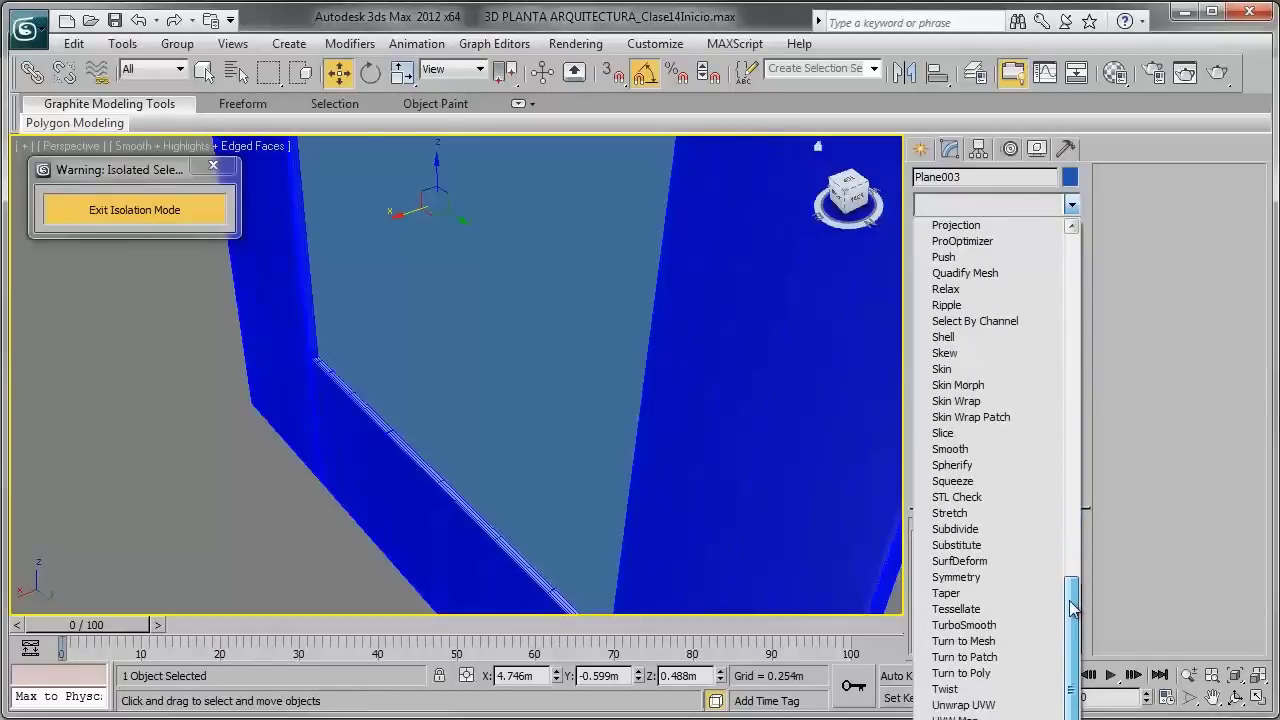
click(970, 343)
mouse_move(501, 320)
alt+middle_down()
mouse_move(423, 320)
mouse_move(363, 357)
mouse_move(866, 485)
alt+middle_up()
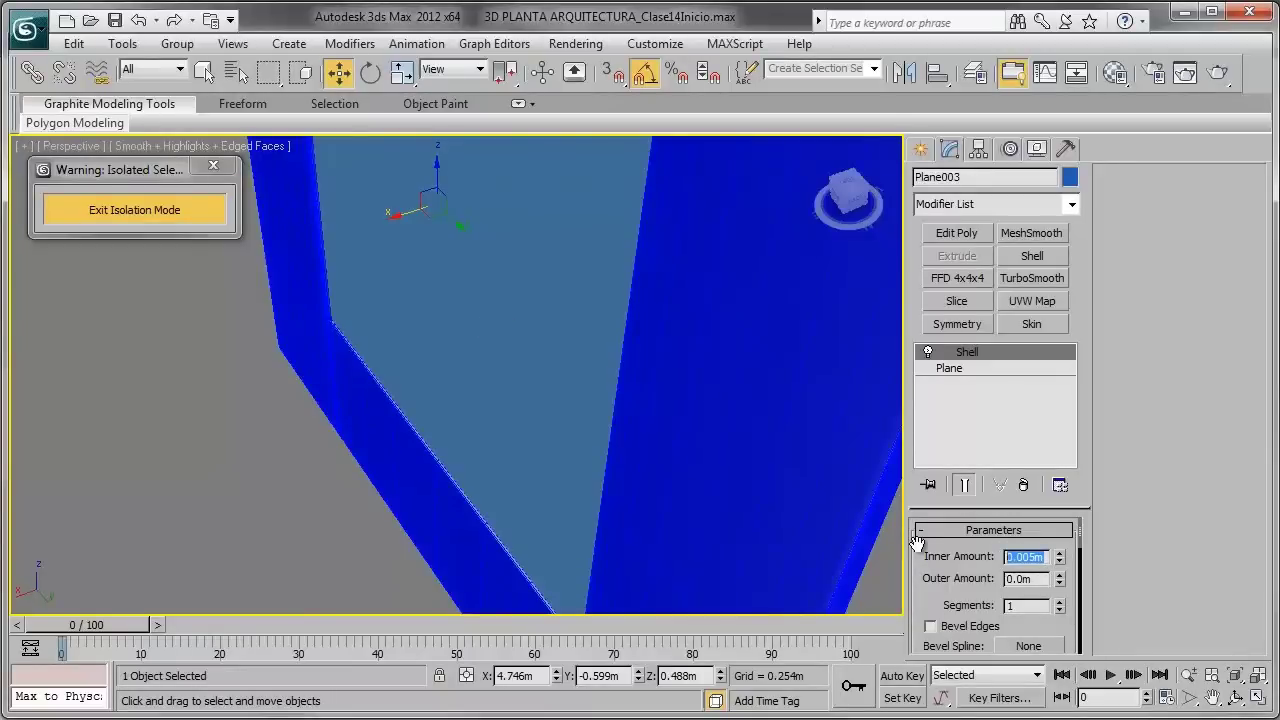
key(Return)
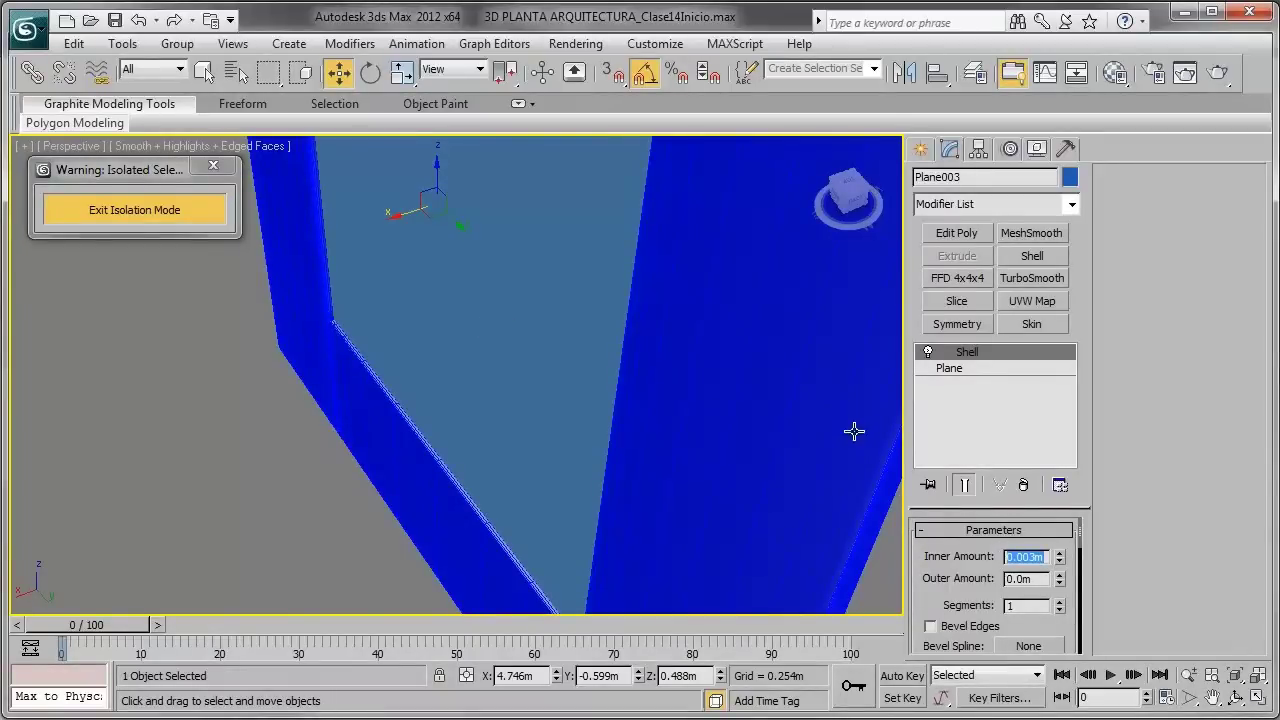
mouse_move(640, 364)
alt+middle_down()
mouse_move(666, 431)
mouse_move(491, 360)
mouse_move(549, 310)
alt+middle_up()
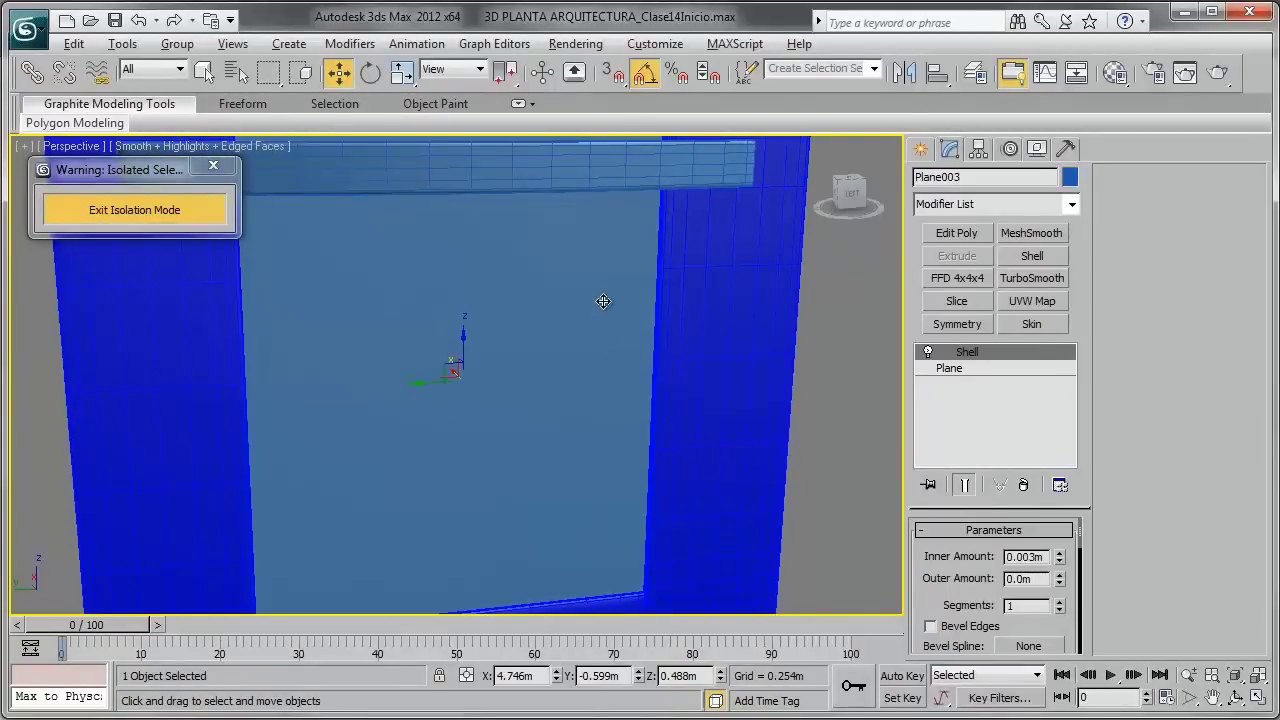
scroll(603, 301, down, 1)
scroll(582, 300, down, 2)
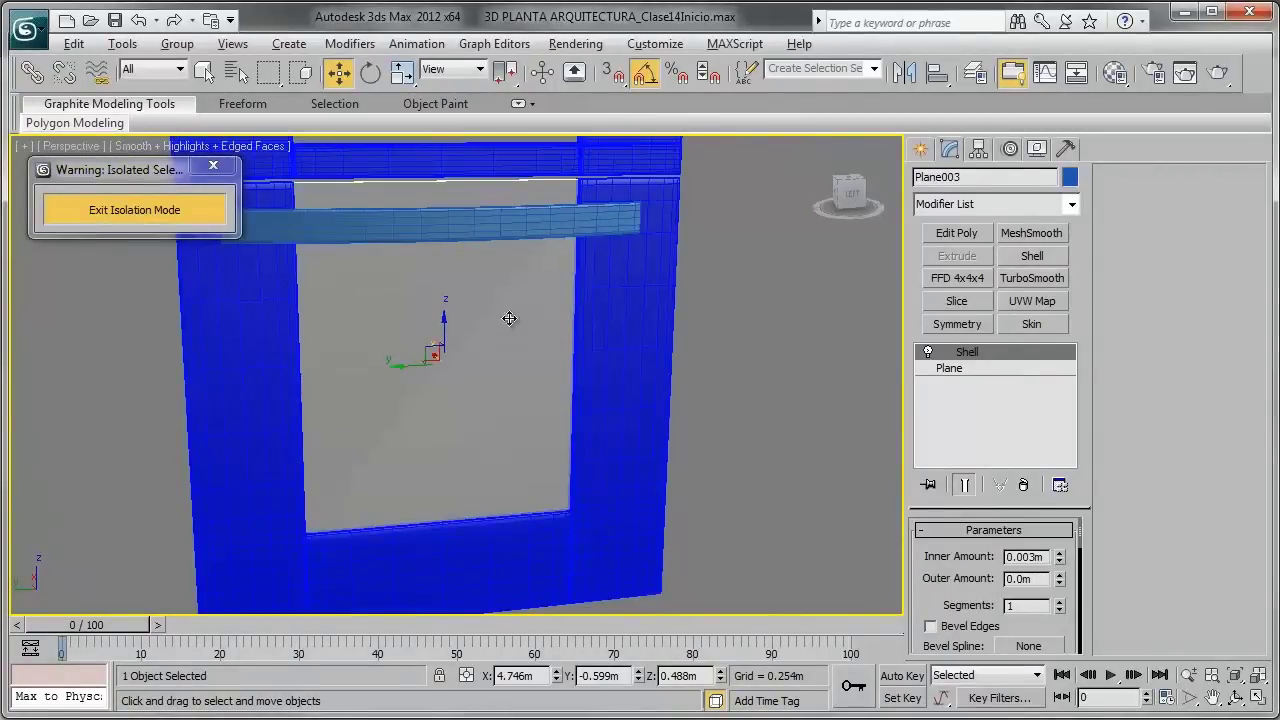
alt+middle_drag(509, 318, 562, 306)
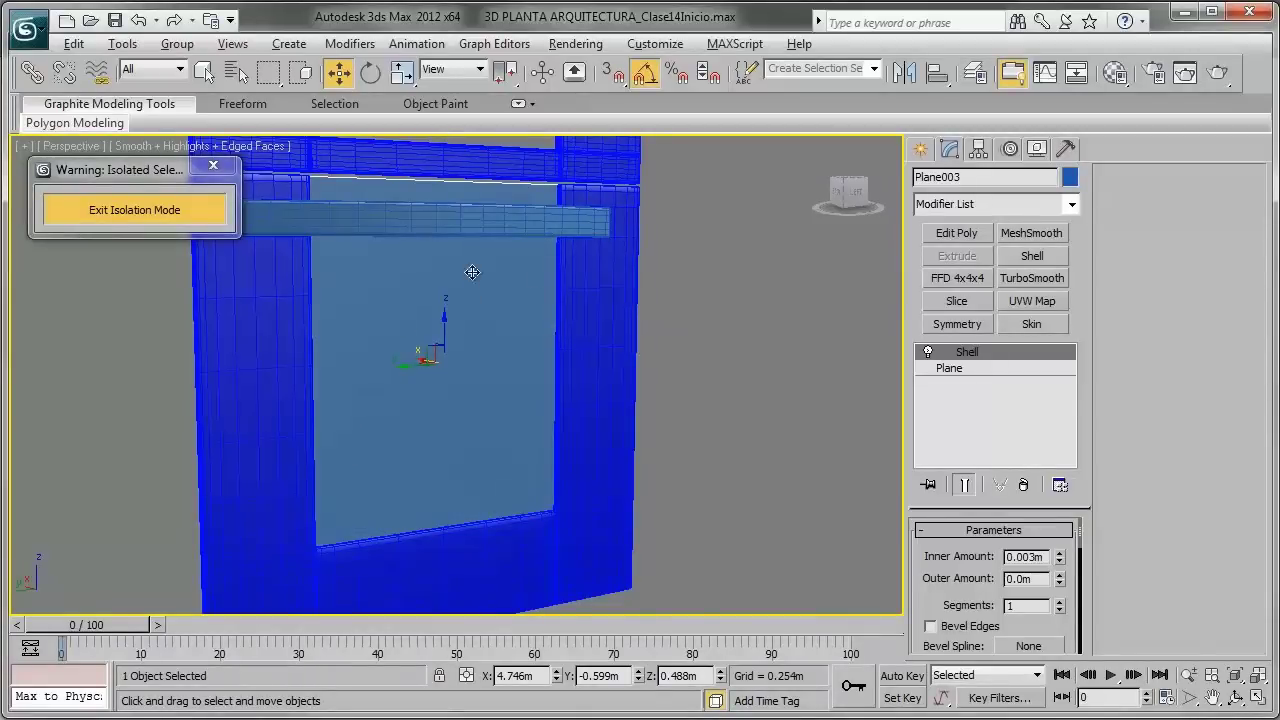
Step: Render the current perspective view of the oven
scroll(594, 320, down, 1)
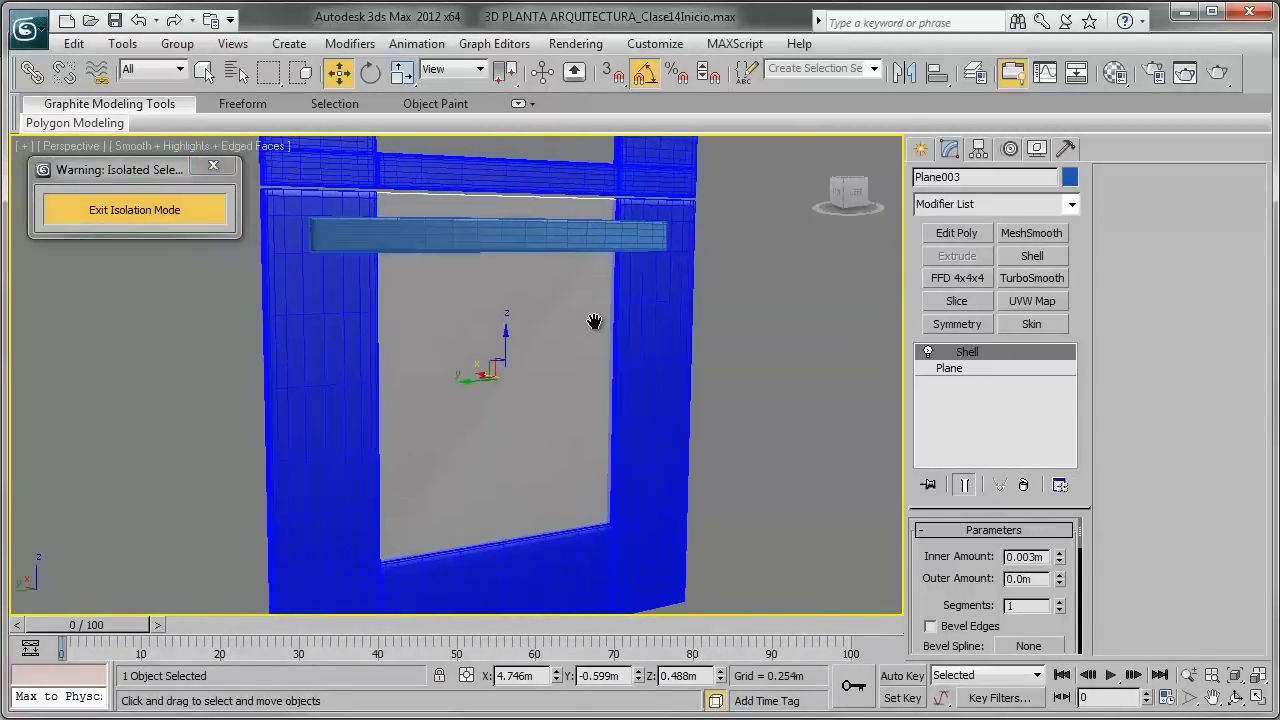
scroll(560, 300, down, 2)
click(1218, 77)
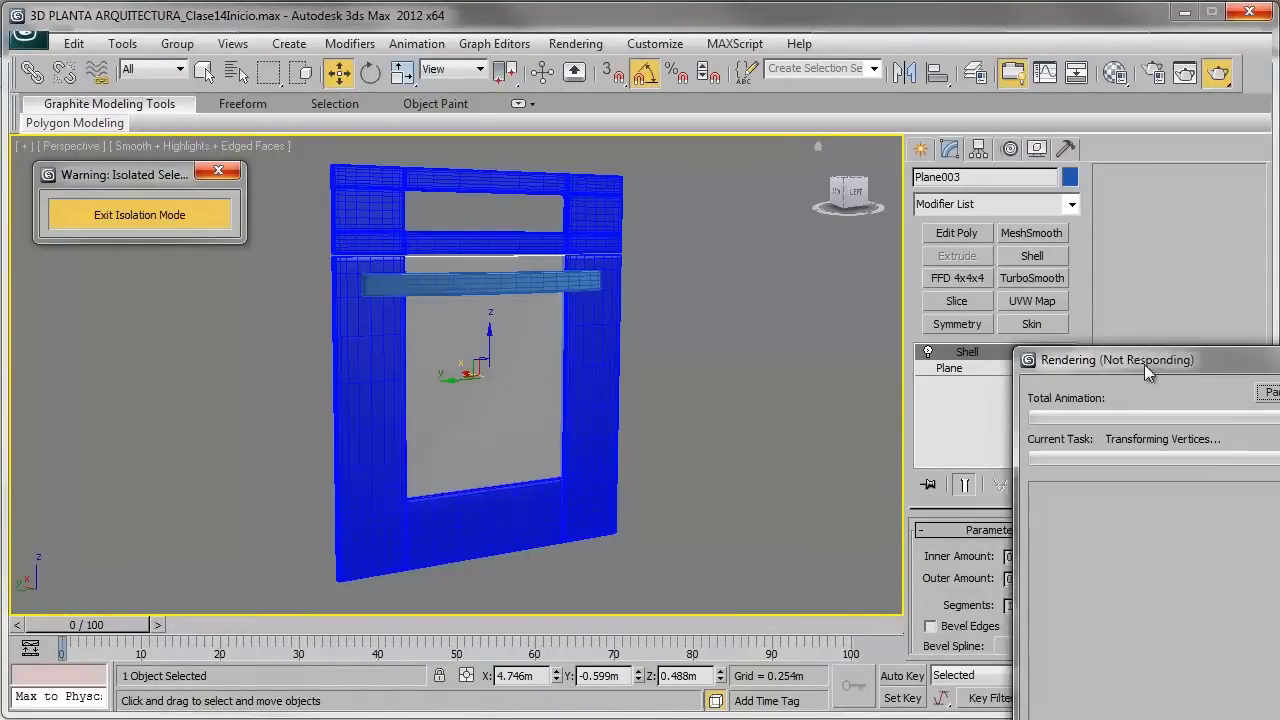
Step: Close the rendered image window and reorient the view around the oven front
drag(1144, 364, 1022, 275)
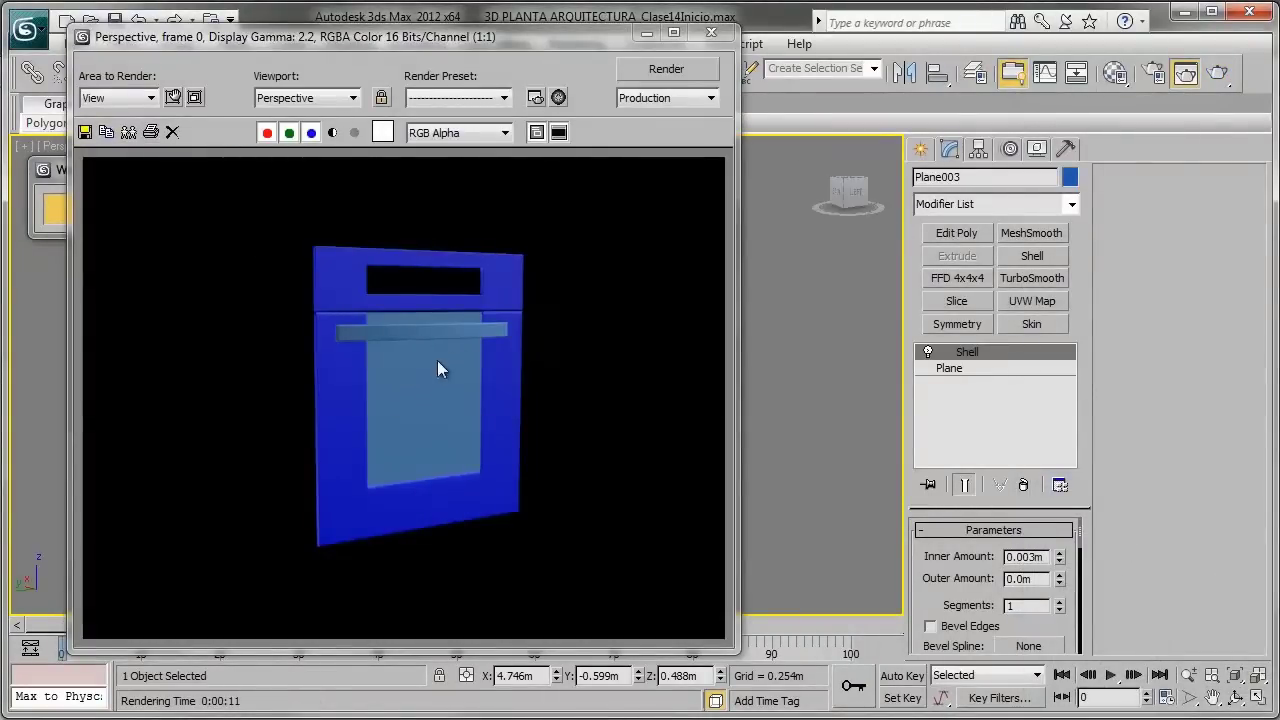
click(711, 32)
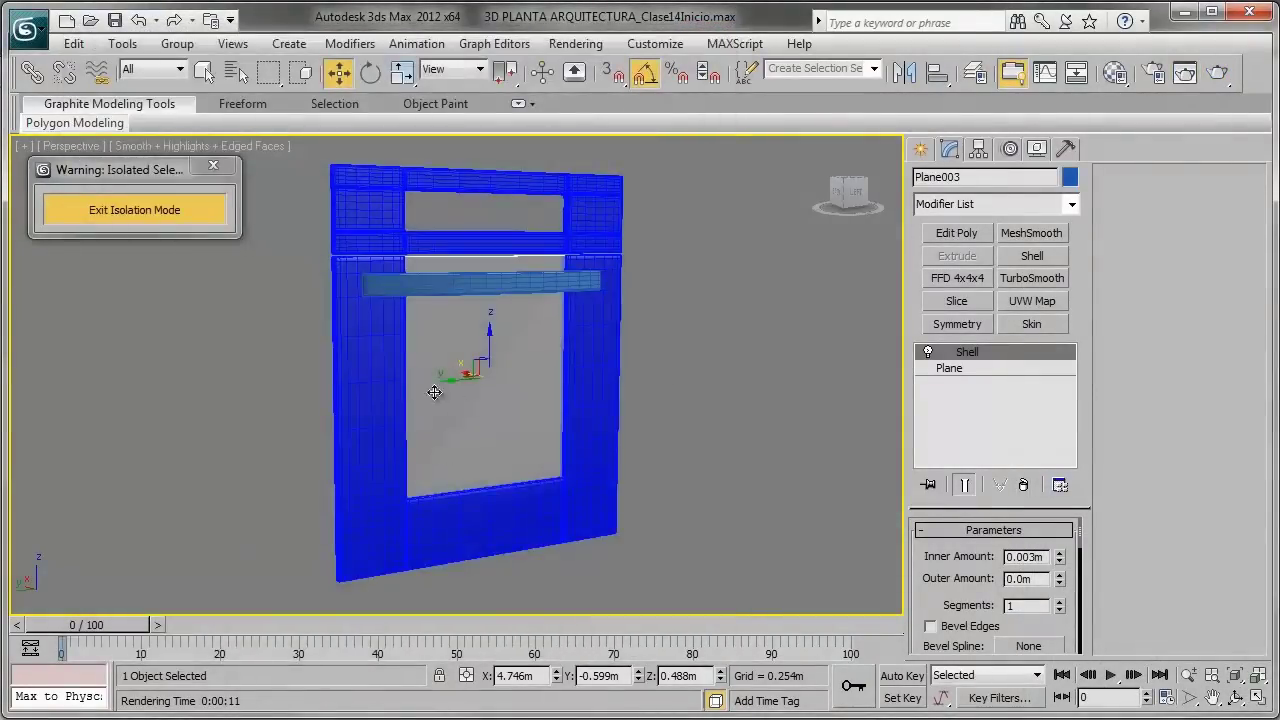
scroll(571, 334, up, 2)
scroll(533, 369, up, 2)
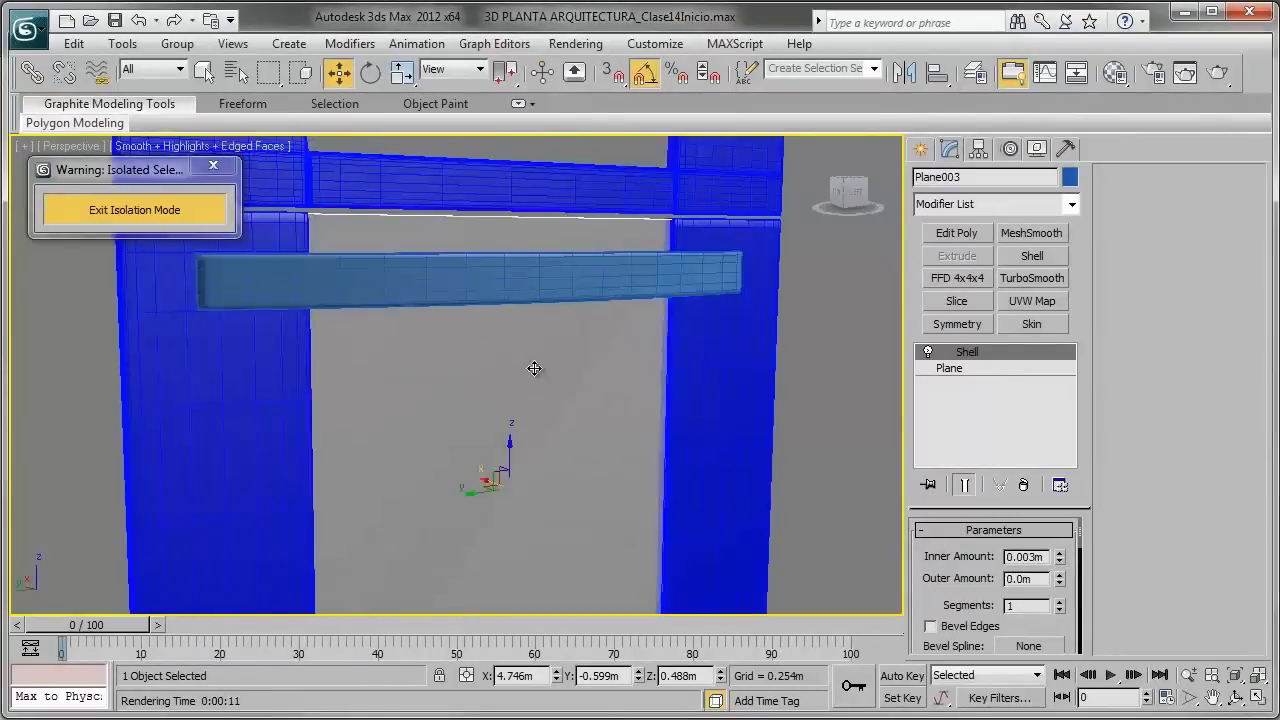
scroll(486, 367, up, 2)
mouse_move(486, 367)
alt+middle_down()
mouse_move(437, 366)
mouse_move(520, 369)
mouse_move(509, 445)
mouse_move(523, 443)
mouse_move(410, 376)
mouse_move(549, 360)
mouse_move(466, 434)
alt+middle_up()
Step: Zoom out and Shift-drag the glass panel upward to create a copy, Plane004
scroll(523, 470, down, 1)
scroll(520, 462, down, 1)
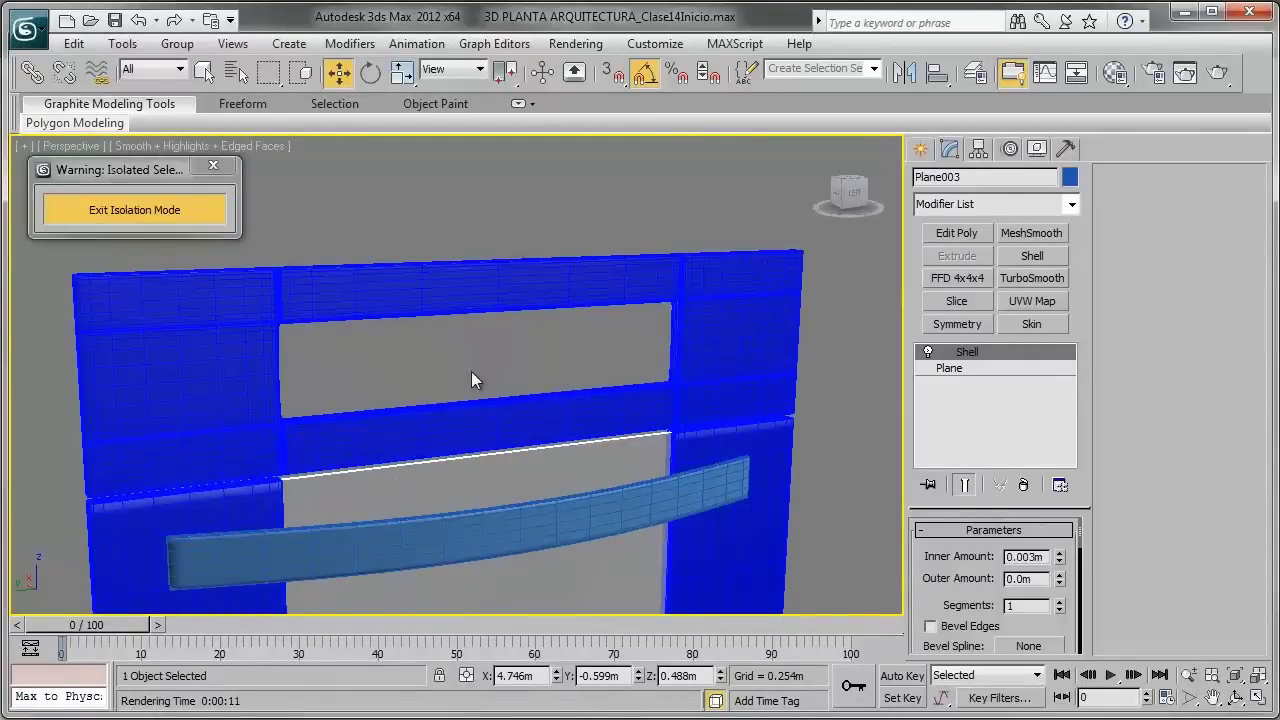
scroll(473, 374, down, 1)
scroll(460, 378, down, 1)
scroll(477, 386, down, 1)
scroll(585, 400, down, 1)
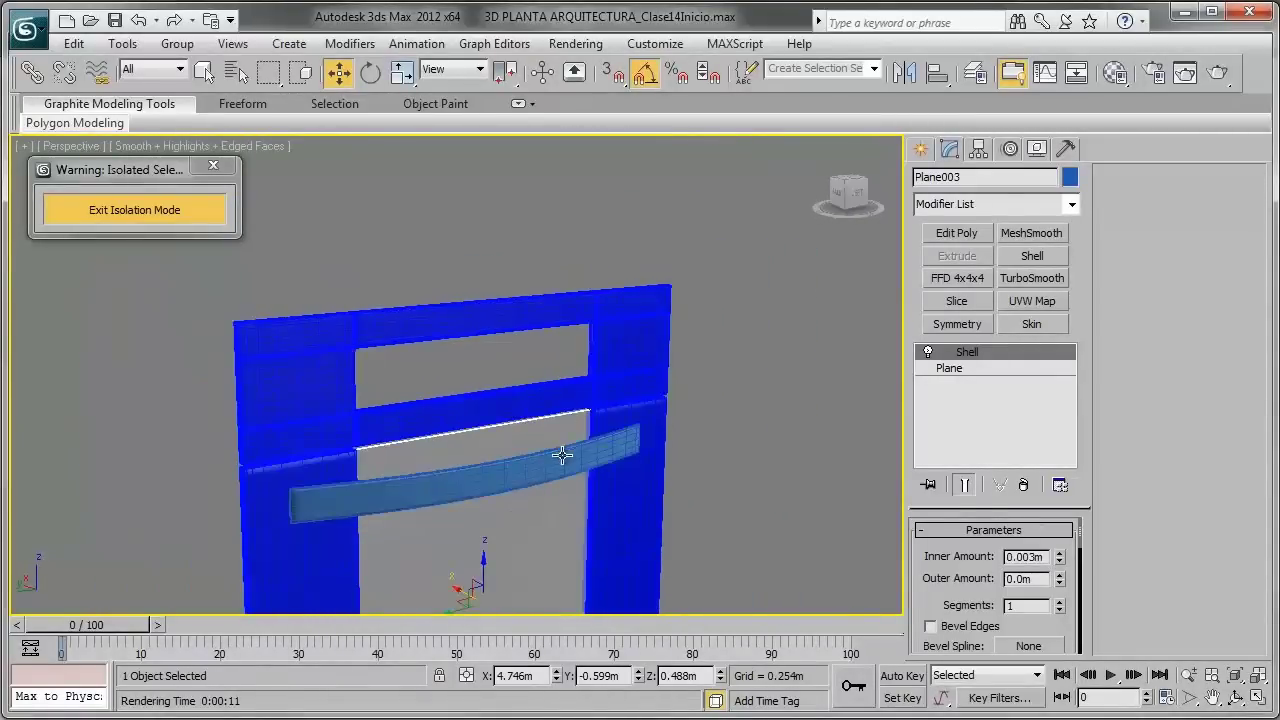
mouse_move(562, 455)
middle_down()
mouse_move(496, 474)
mouse_move(451, 285)
mouse_move(451, 365)
mouse_move(471, 374)
mouse_move(549, 349)
mouse_move(434, 351)
mouse_move(517, 338)
middle_up()
scroll(514, 377, down, 2)
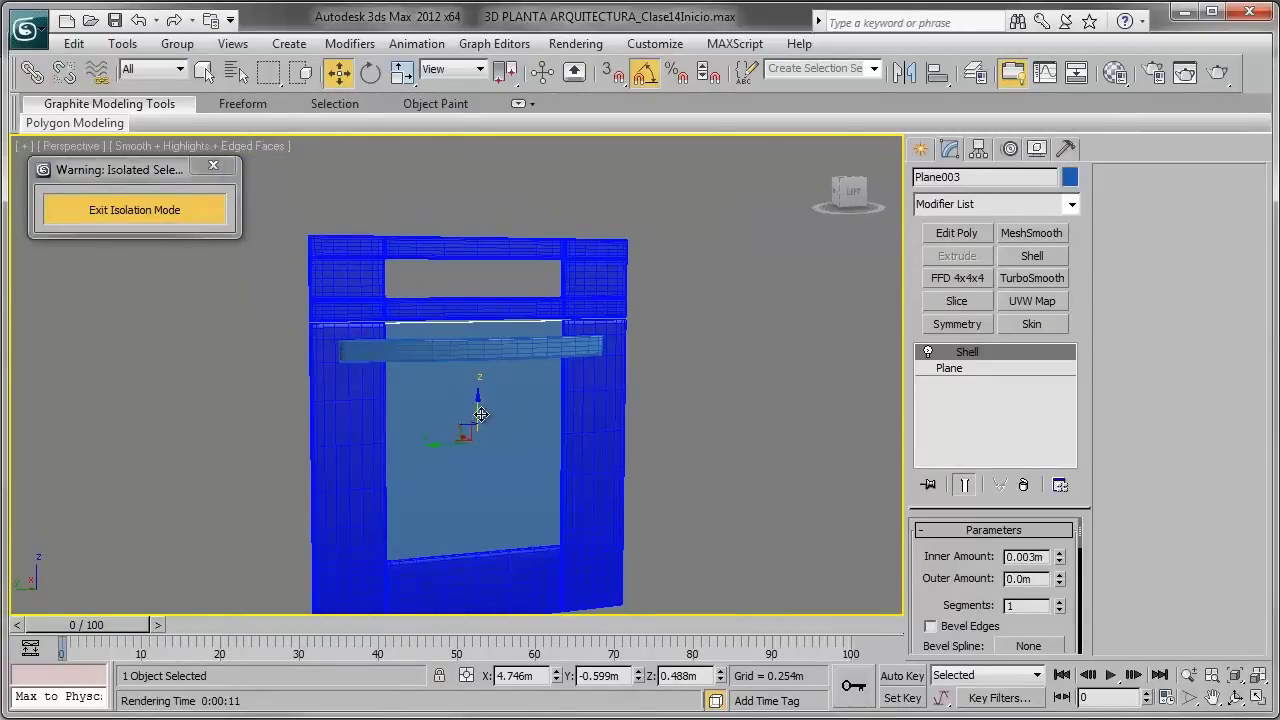
shift+drag(481, 414, 471, 226)
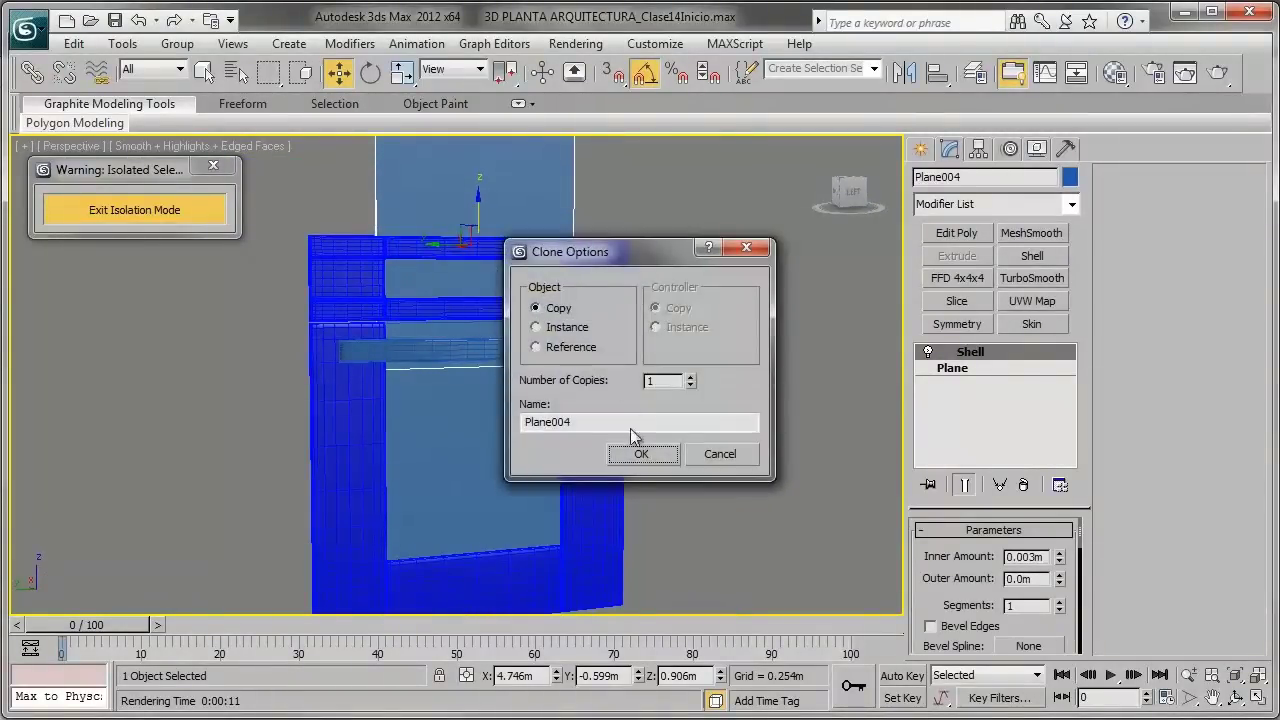
Step: Confirm the Plane004 copy, flatten it along Z, and lower it into the upper opening
click(641, 456)
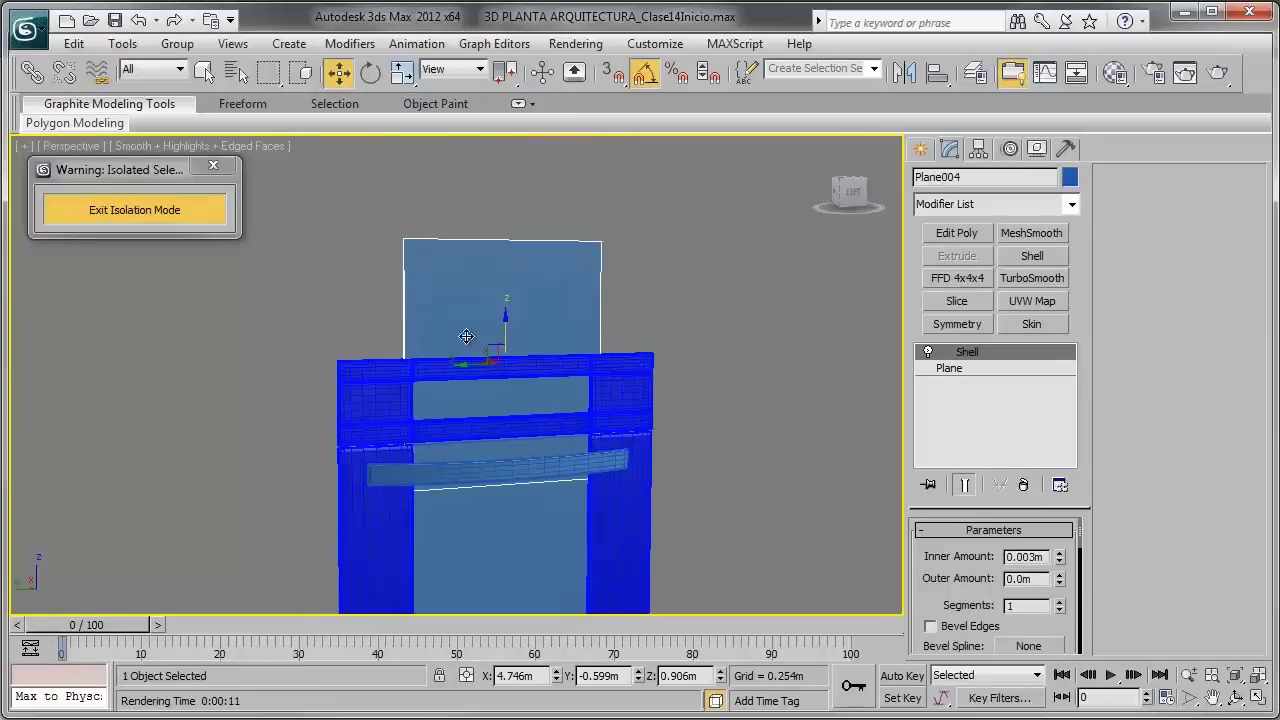
click(401, 72)
drag(502, 309, 531, 480)
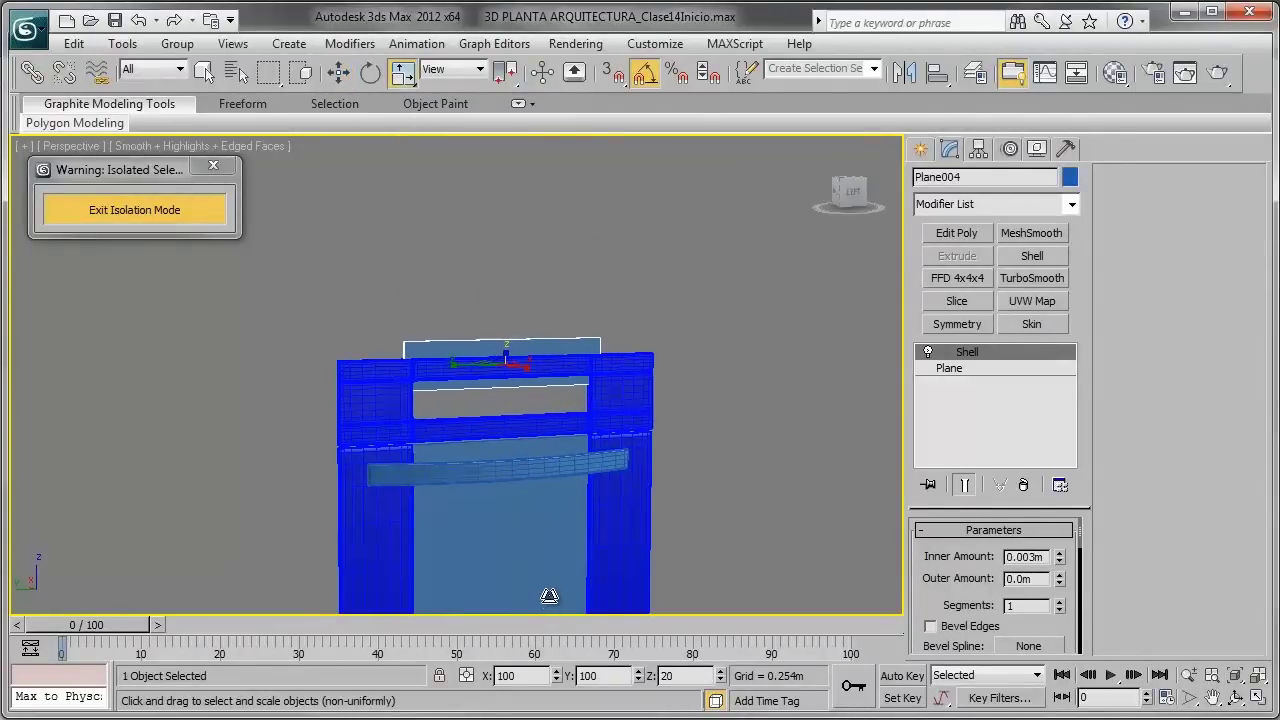
key(w)
scroll(565, 590, up, 3)
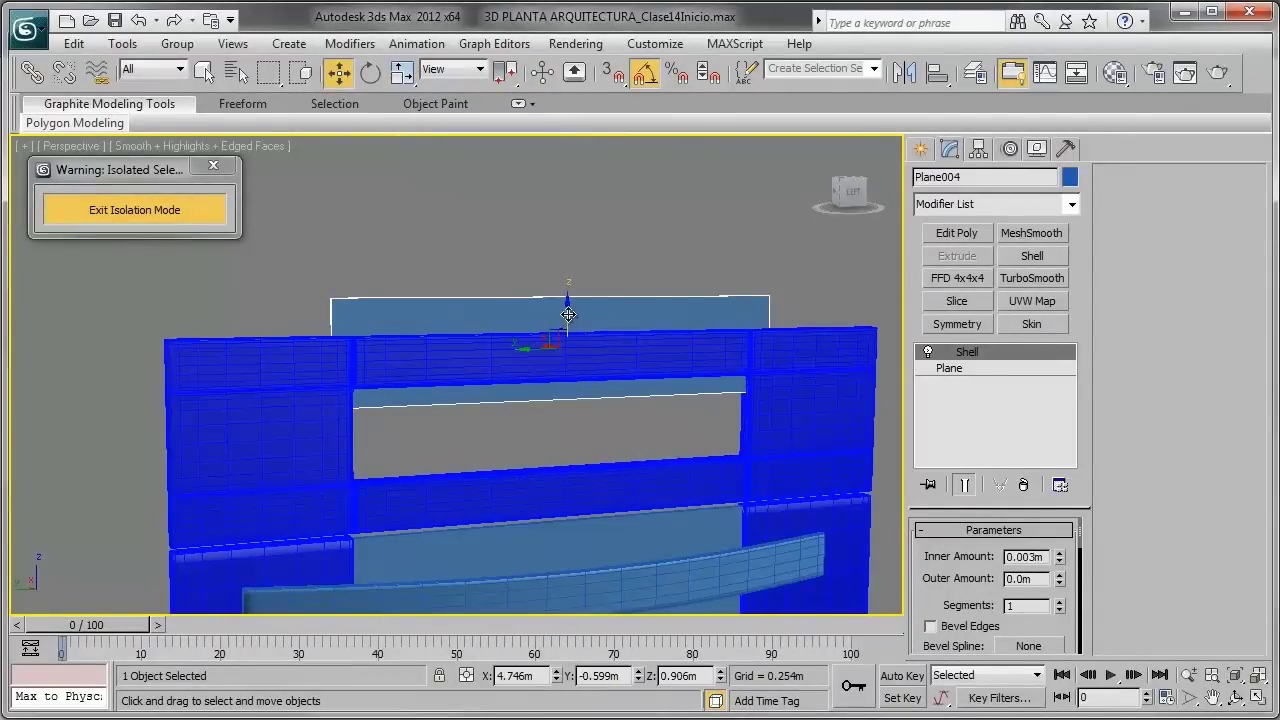
drag(558, 333, 595, 376)
Step: Try narrowing Plane004 in wireframe, undo it, and bring up the oven reference photo
alt+middle_drag(595, 376, 543, 397)
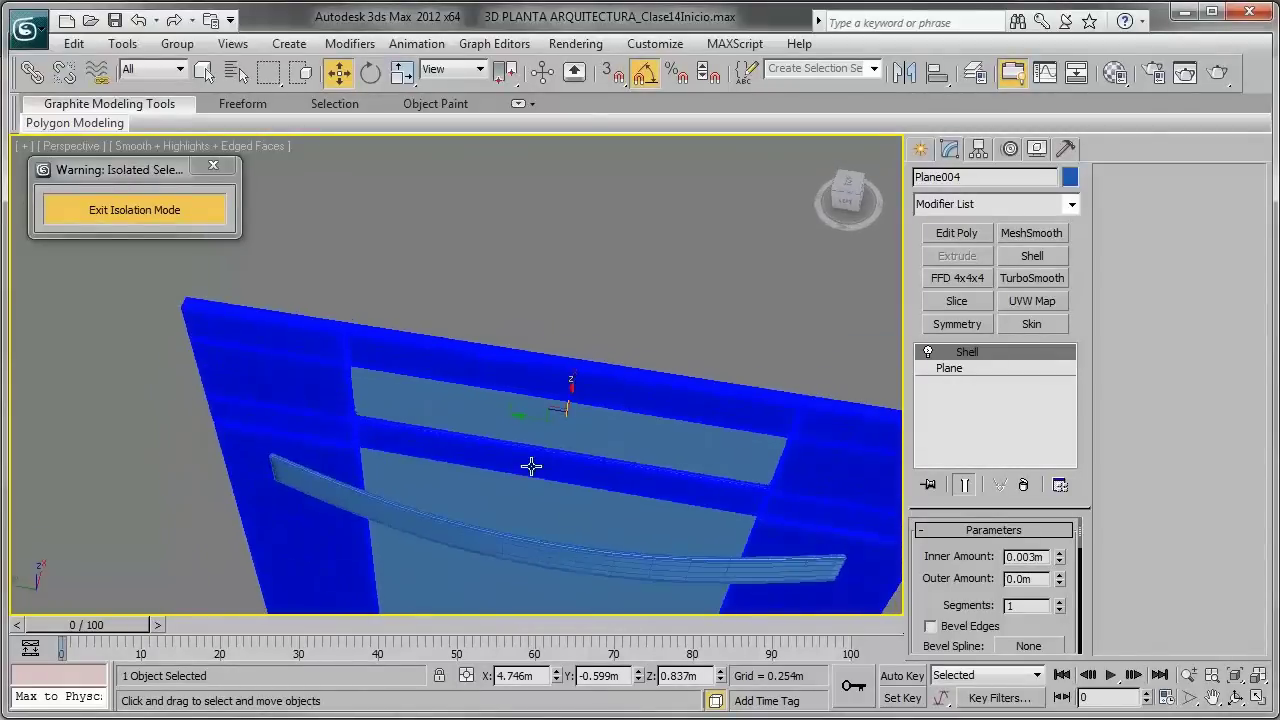
key(F3)
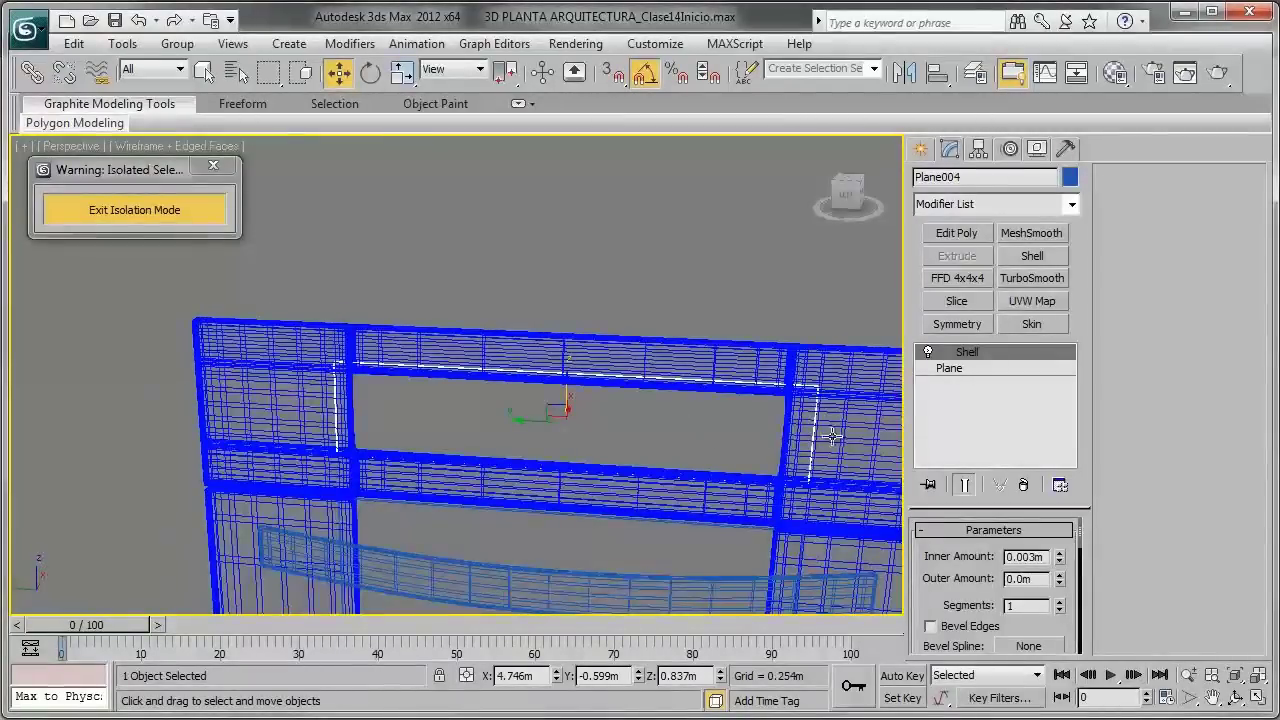
middle_drag(815, 425, 730, 407)
click(404, 76)
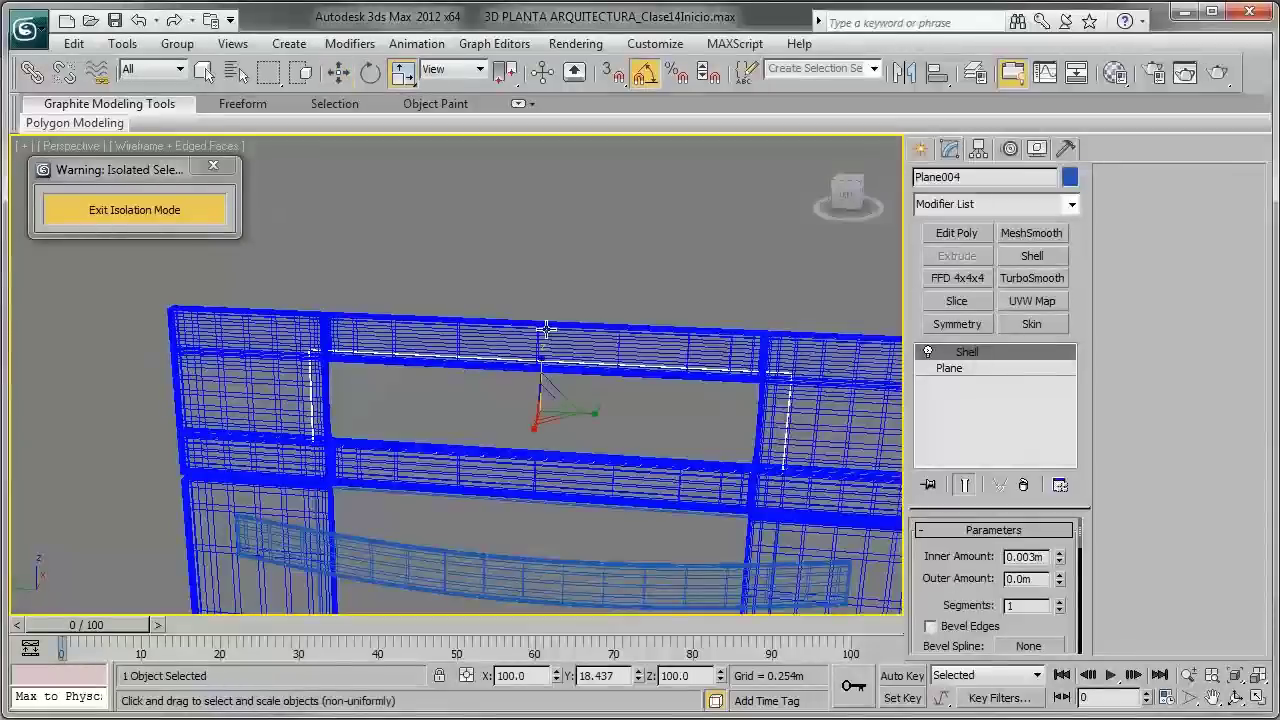
drag(586, 411, 513, 403)
key(ctrl+z)
key(w)
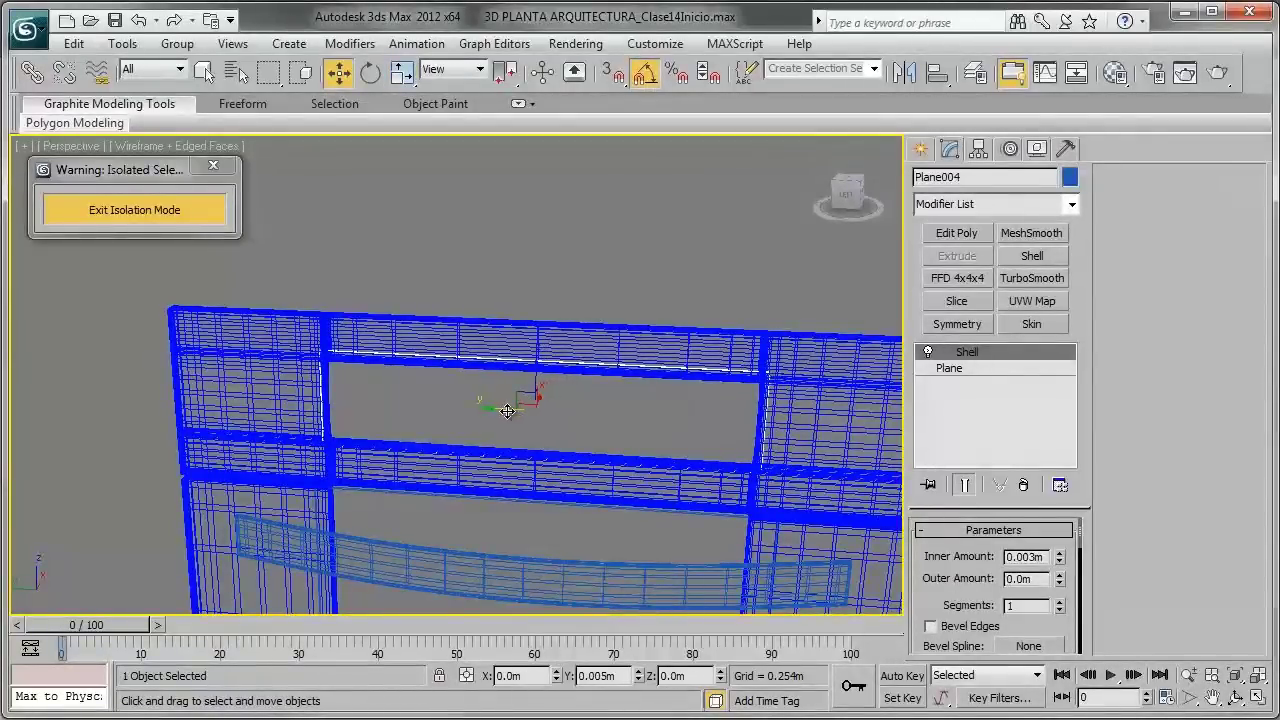
key(F3)
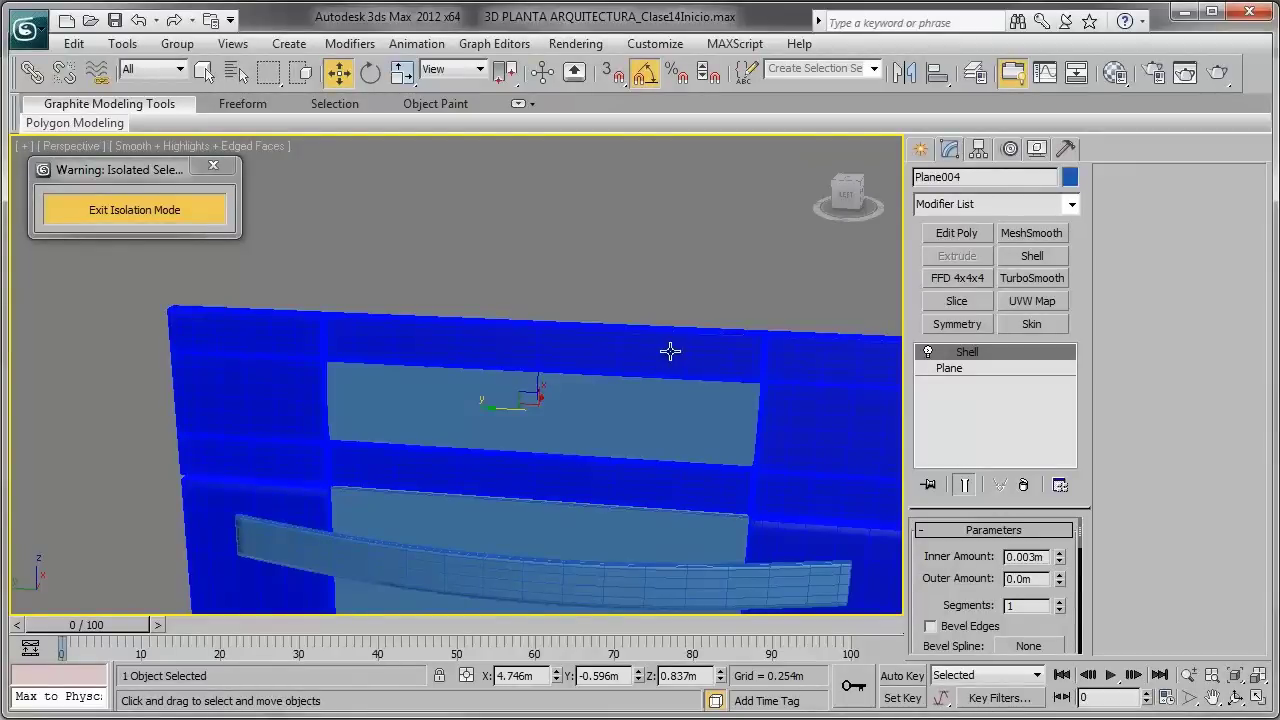
mouse_move(514, 451)
alt+middle_down()
mouse_move(626, 406)
mouse_move(640, 423)
mouse_move(539, 521)
alt+middle_up()
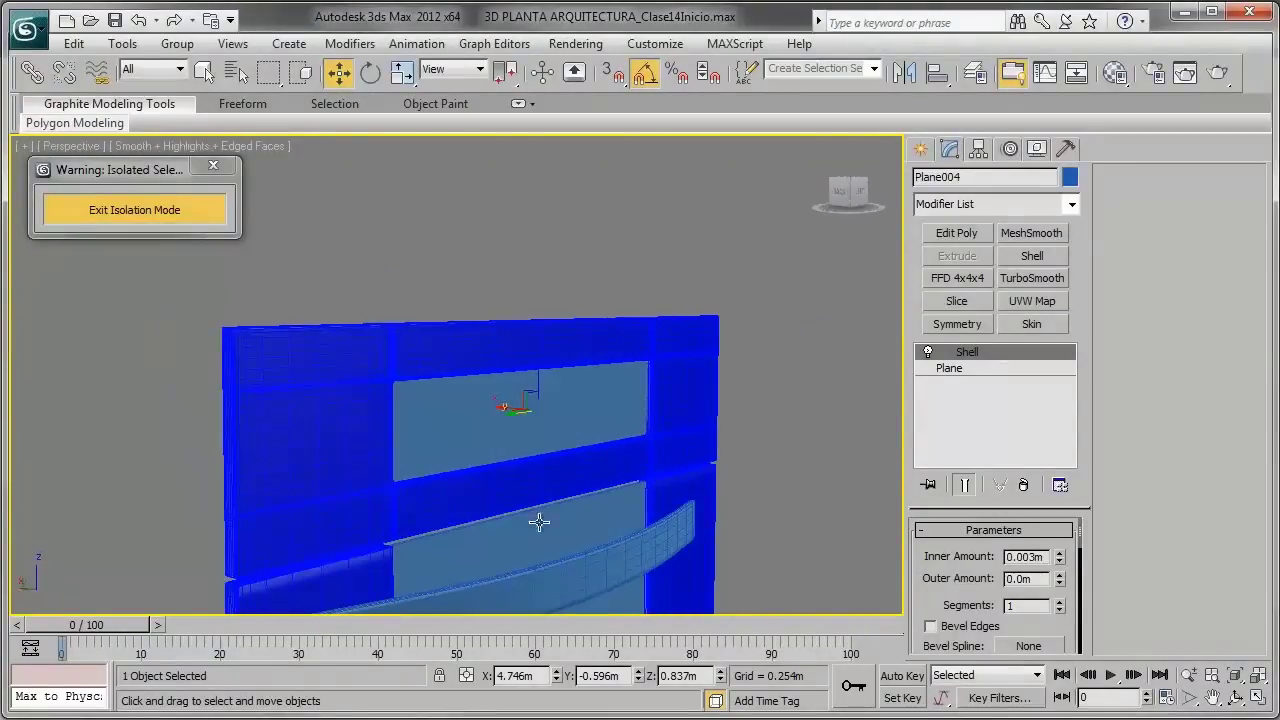
key(alt+Tab)
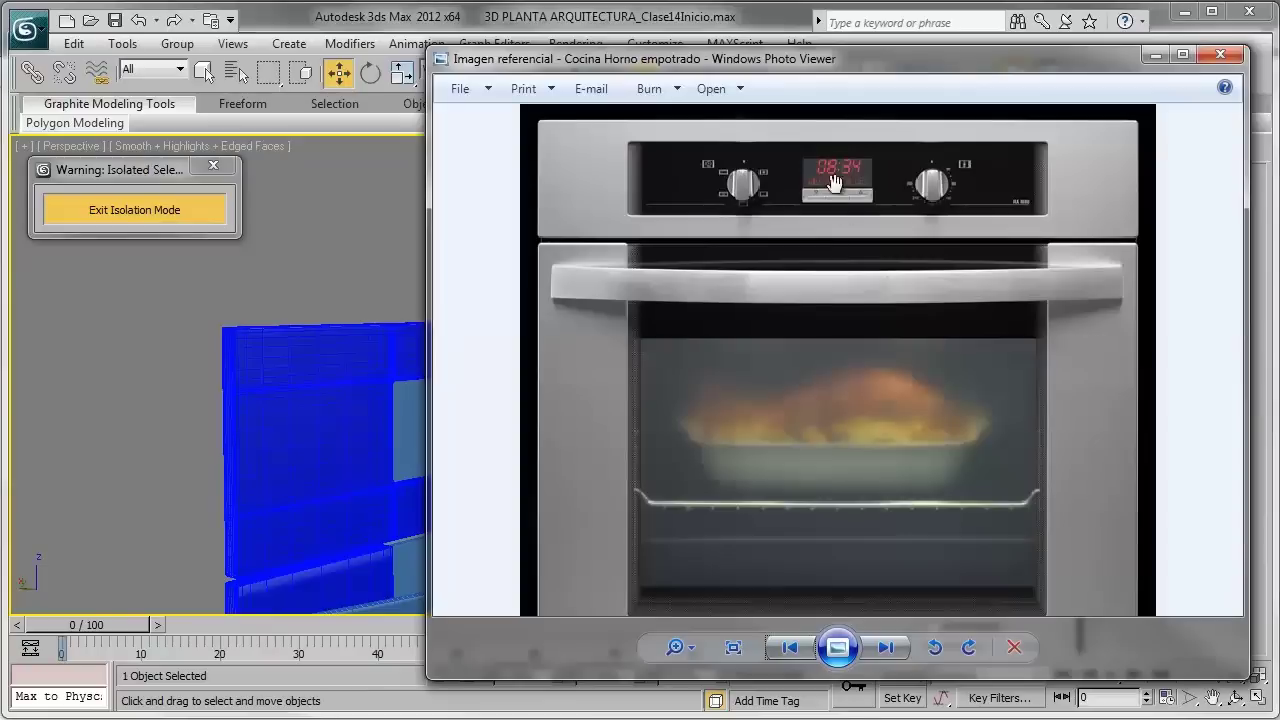
Step: Zoom in on the reference oven's control knob, then minimize Photo Viewer
scroll(736, 165, up, 2)
scroll(740, 180, up, 2)
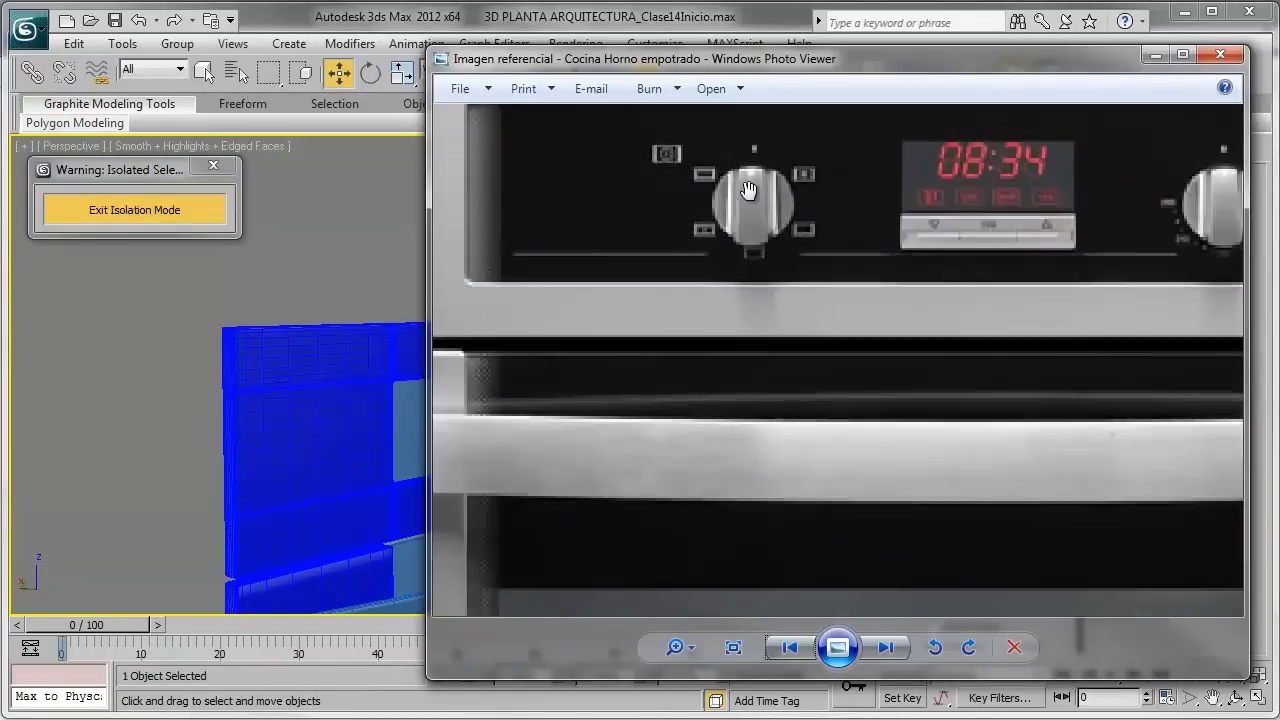
scroll(748, 194, up, 1)
scroll(761, 196, down, 1)
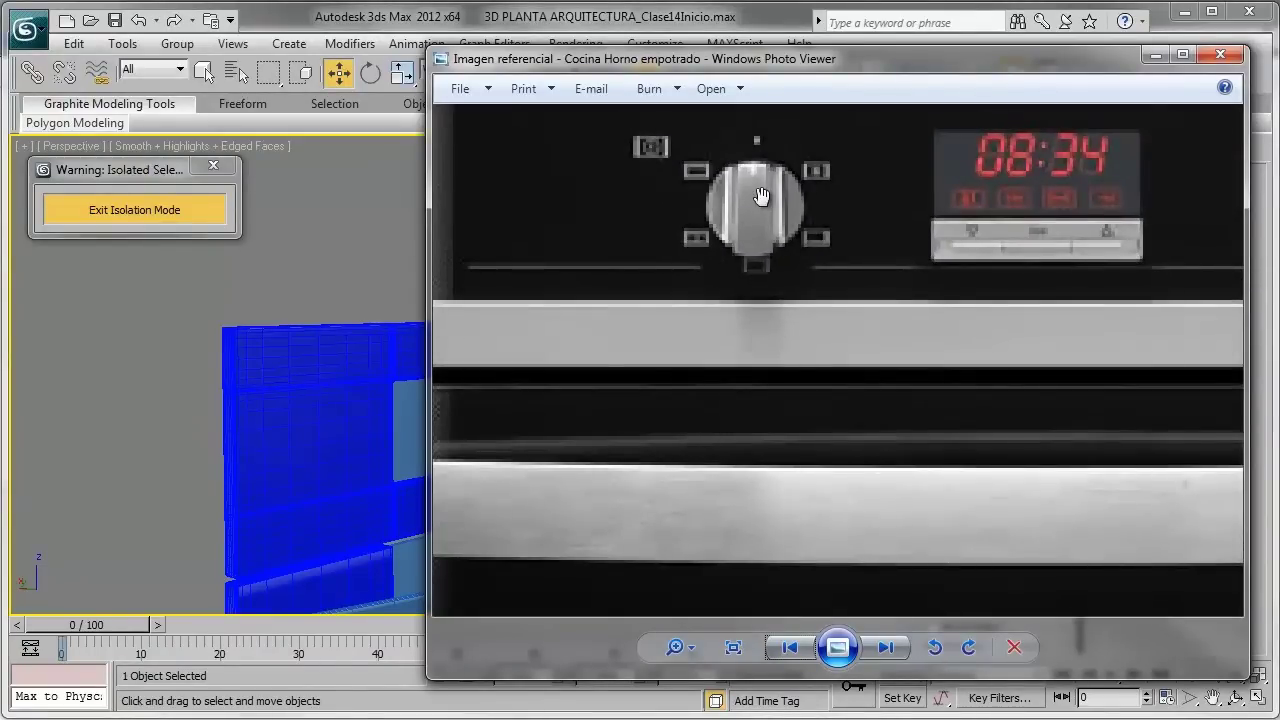
click(1156, 56)
Step: Zoom in on the upper panel and bring up the Standard Primitives object types
scroll(537, 347, up, 2)
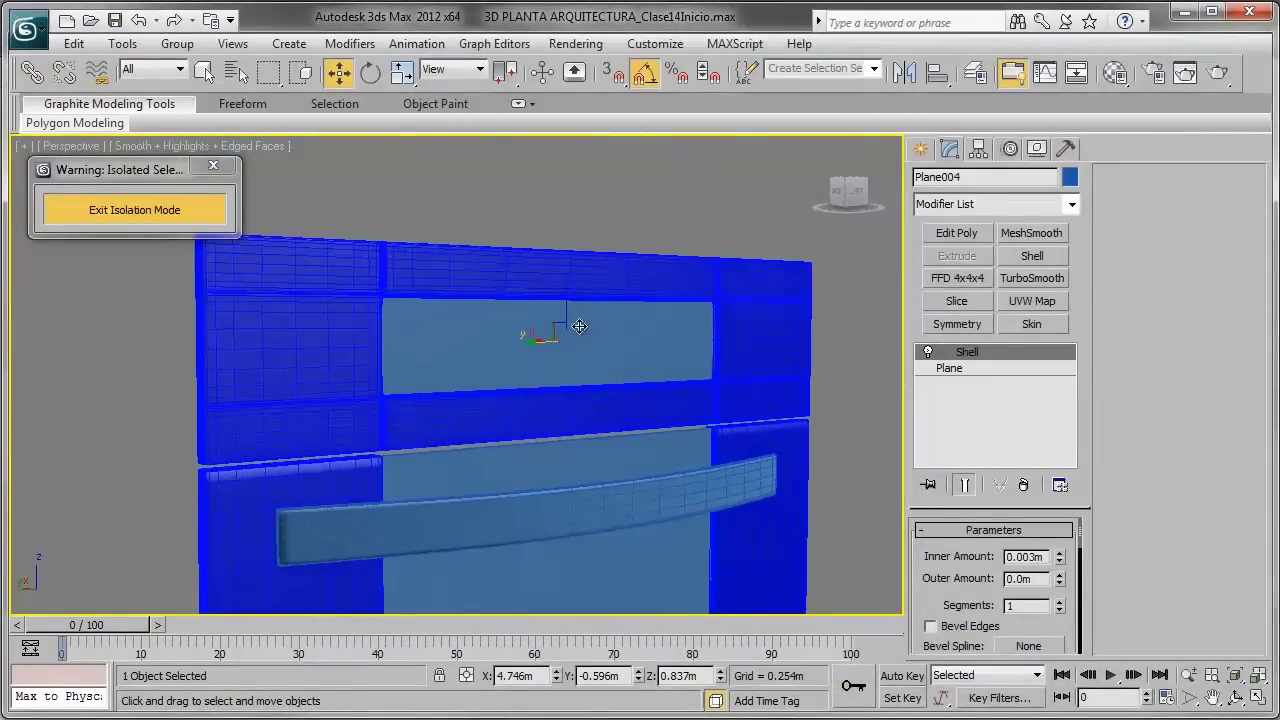
scroll(538, 352, up, 3)
scroll(539, 357, up, 2)
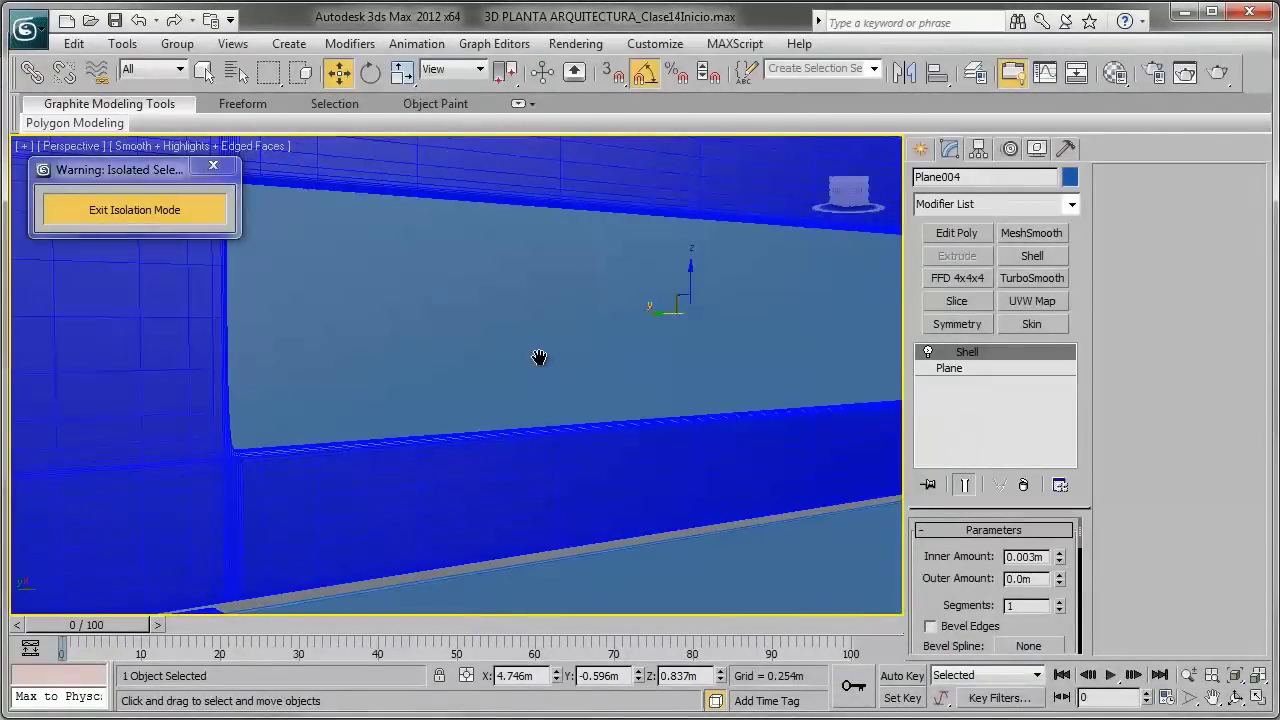
click(921, 151)
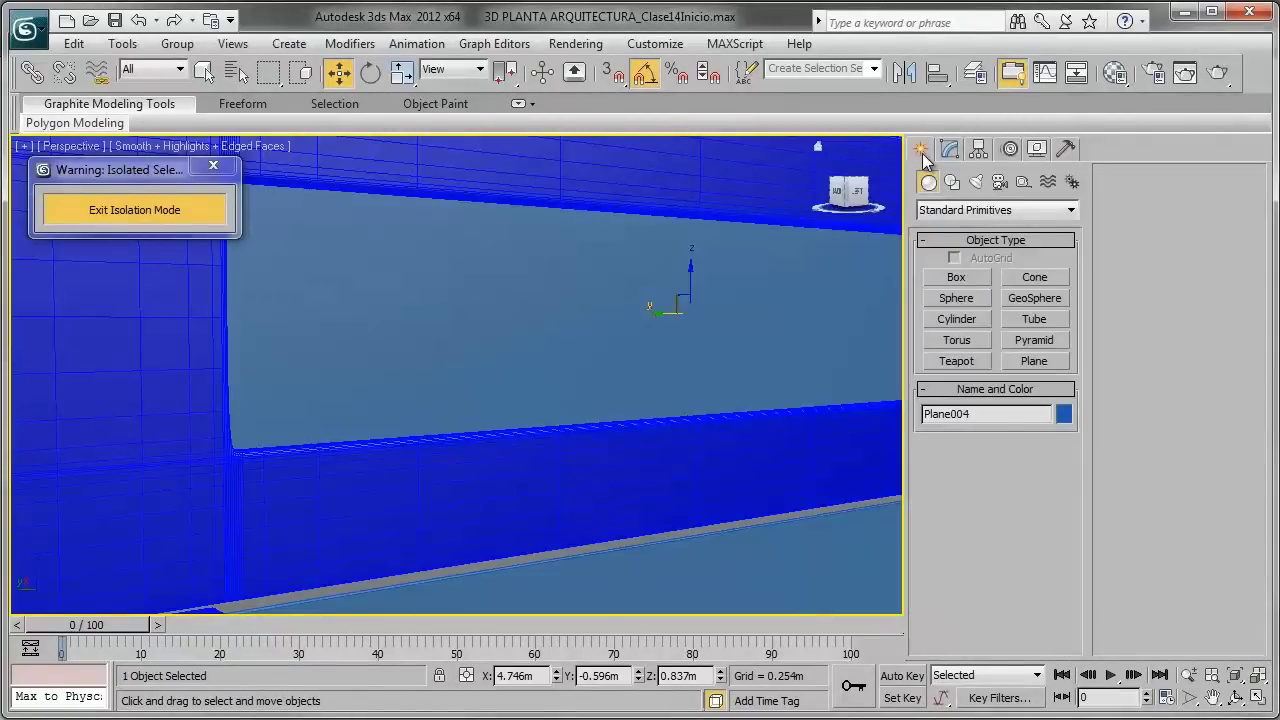
Step: Draw a new cylinder on the upper glass panel of the oven
click(957, 319)
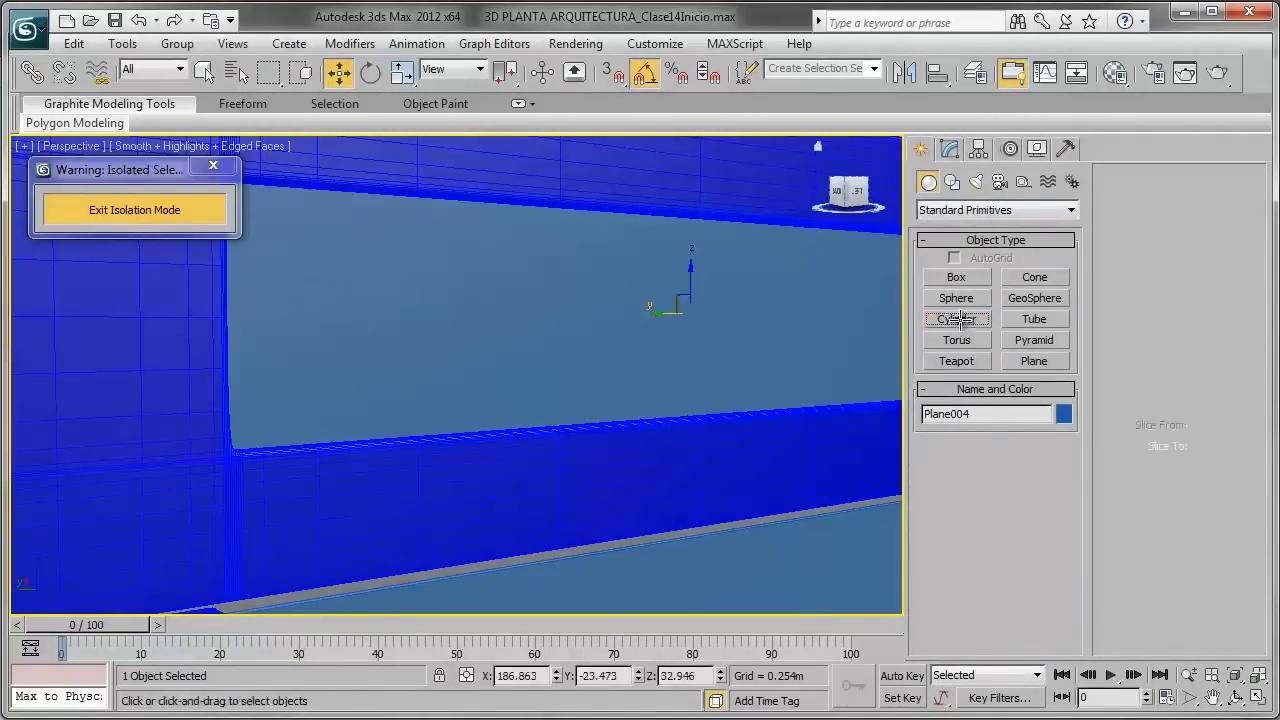
drag(456, 318, 471, 346)
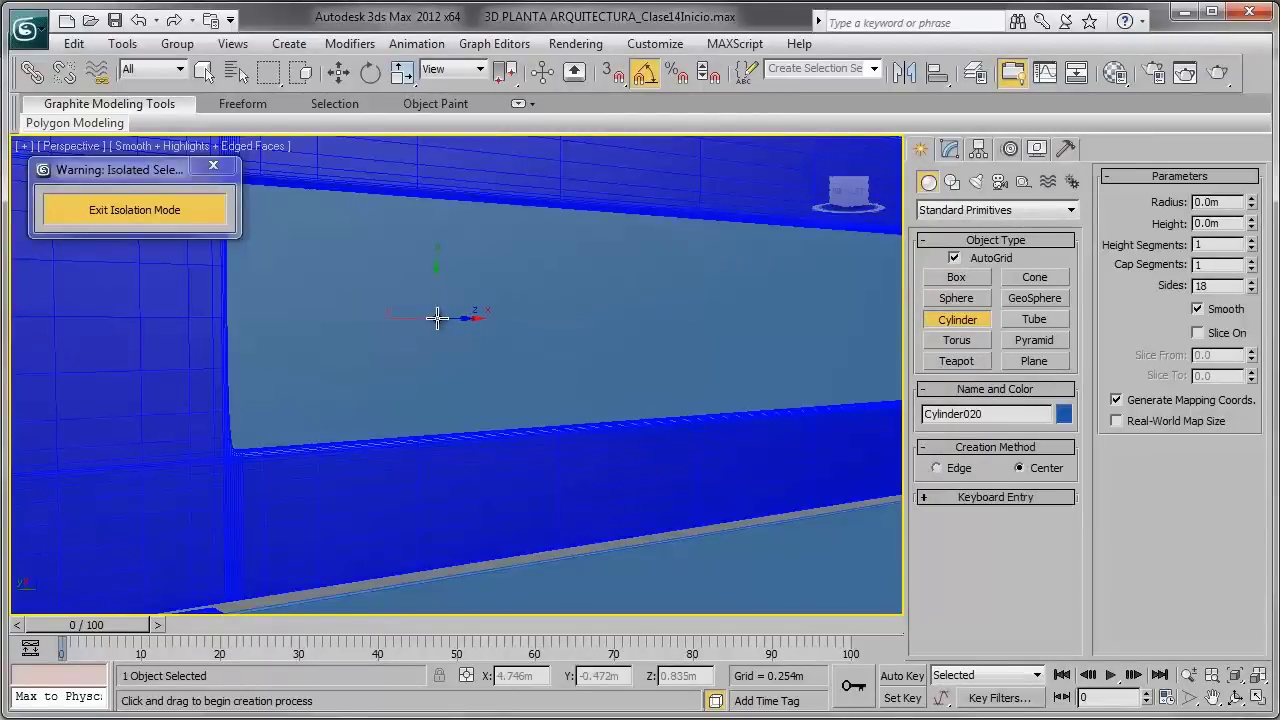
click(575, 380)
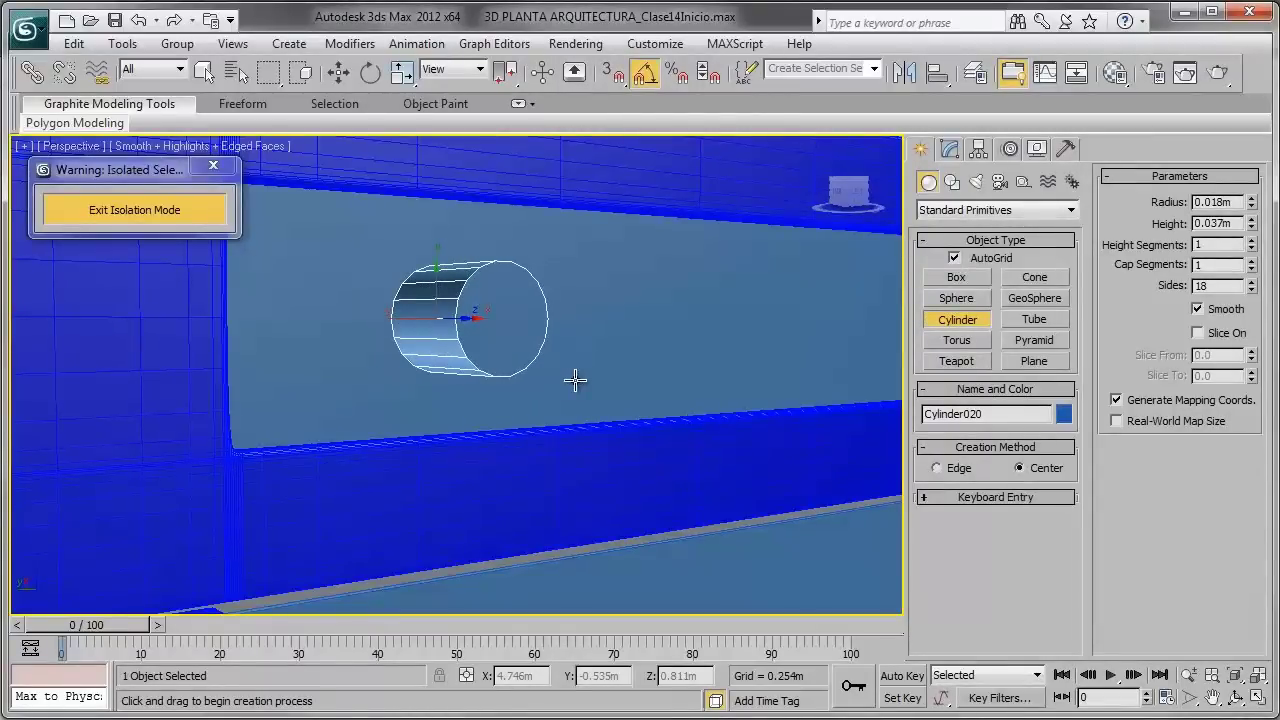
right_click(575, 380)
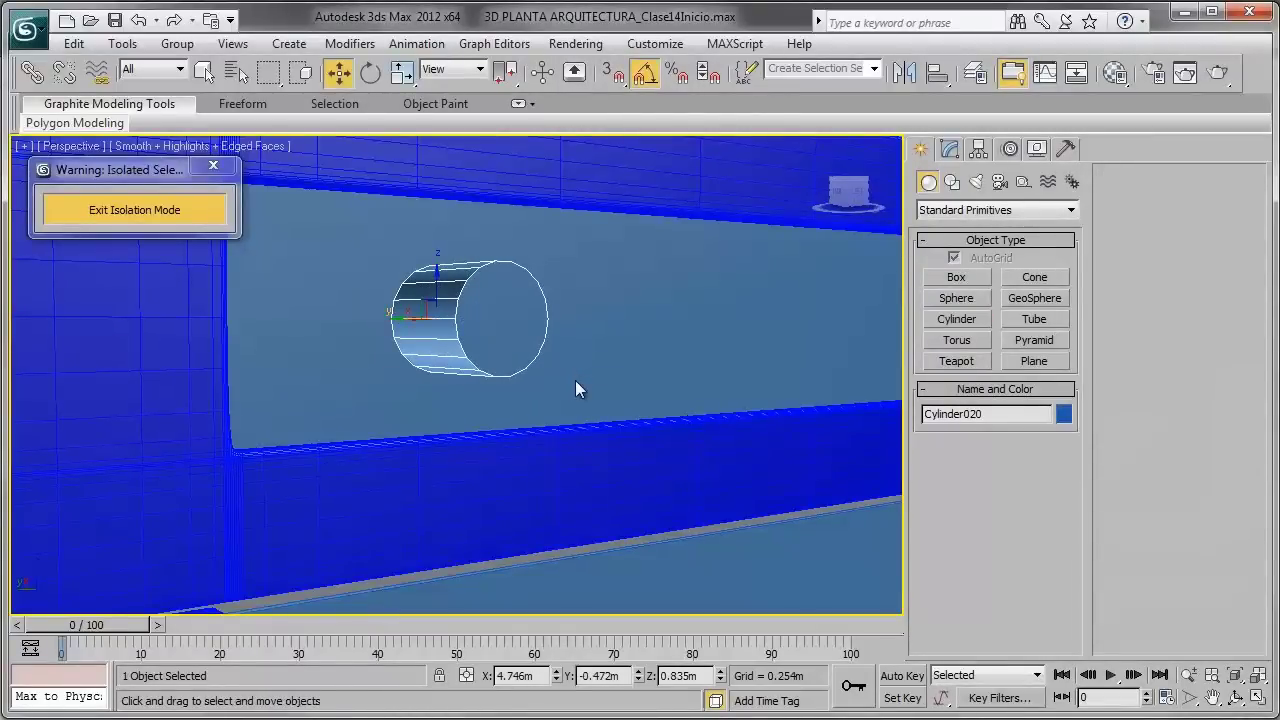
Step: Keep the cylinder at 1 height segment and set its radius to 0.015m
click(950, 149)
scroll(950, 590, down, 2)
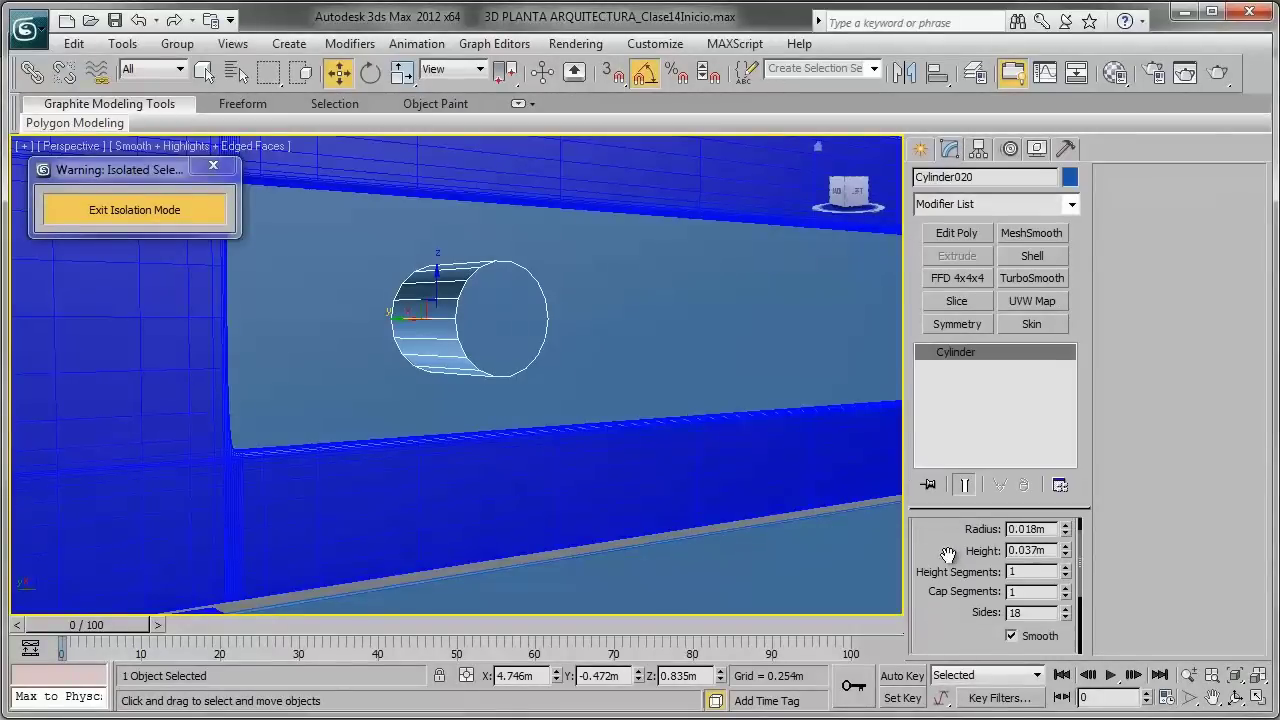
click(1065, 565)
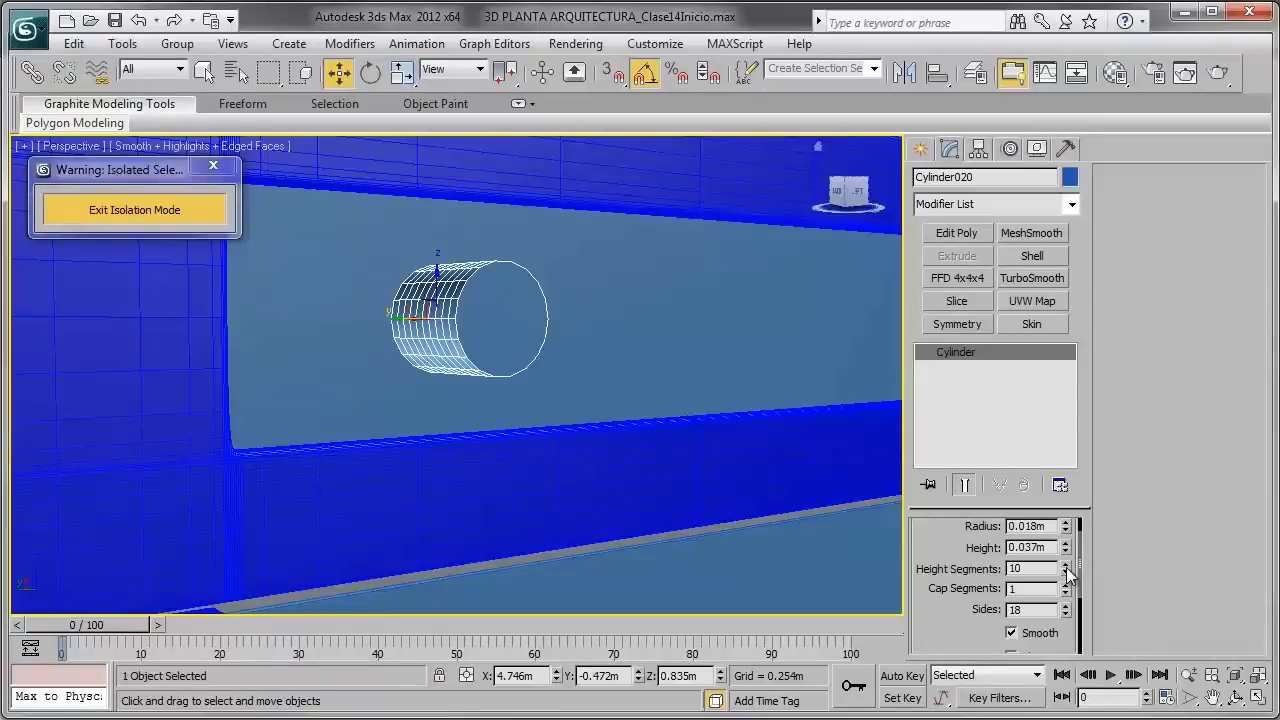
right_click(1066, 570)
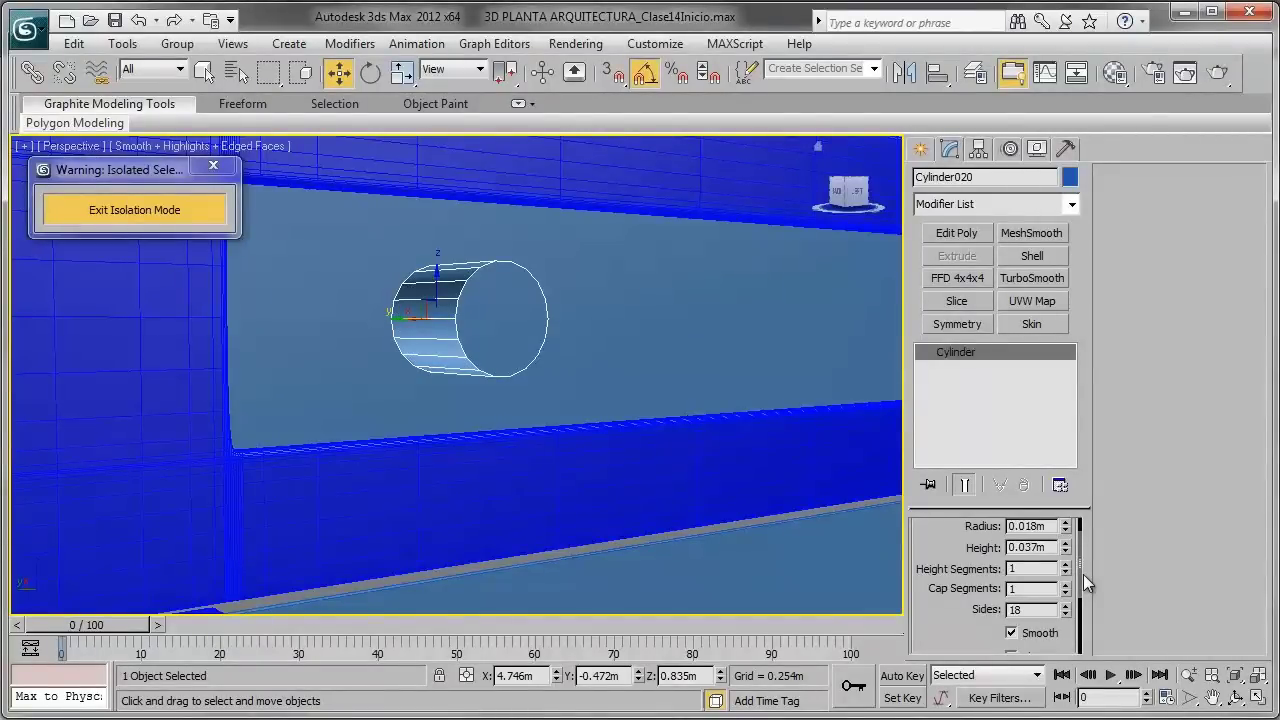
alt+middle_drag(453, 351, 431, 383)
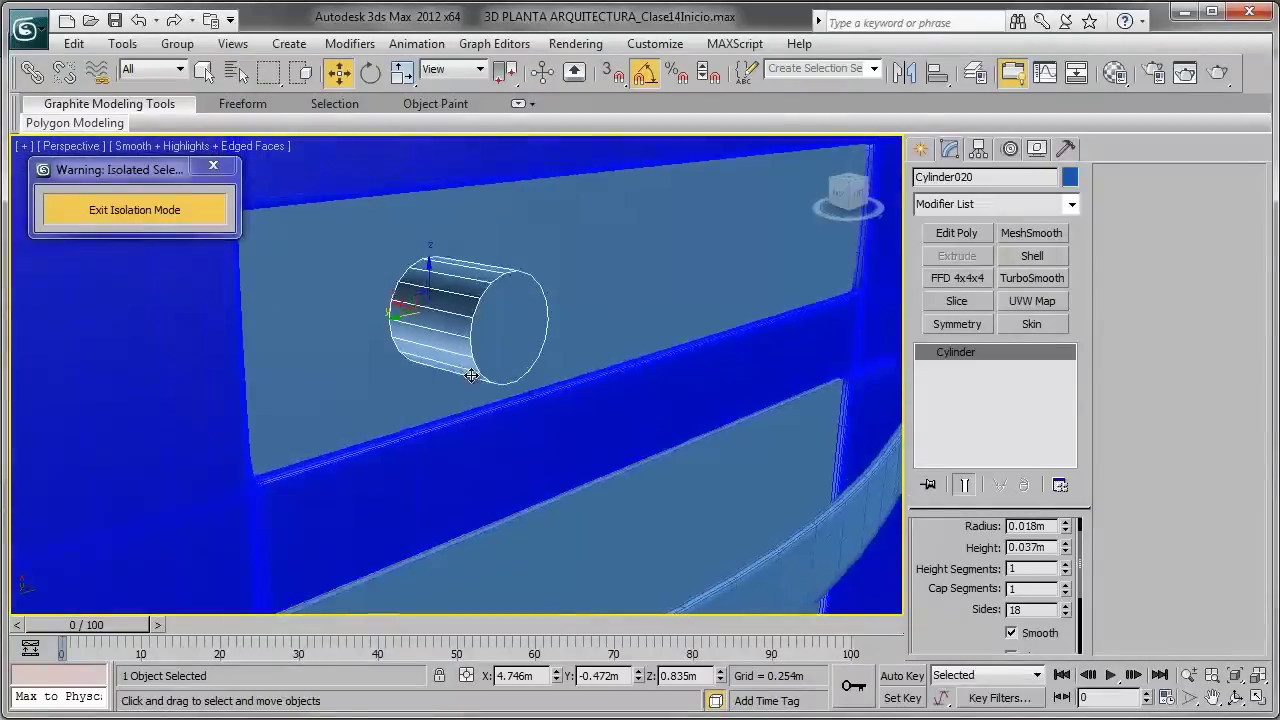
drag(961, 547, 966, 565)
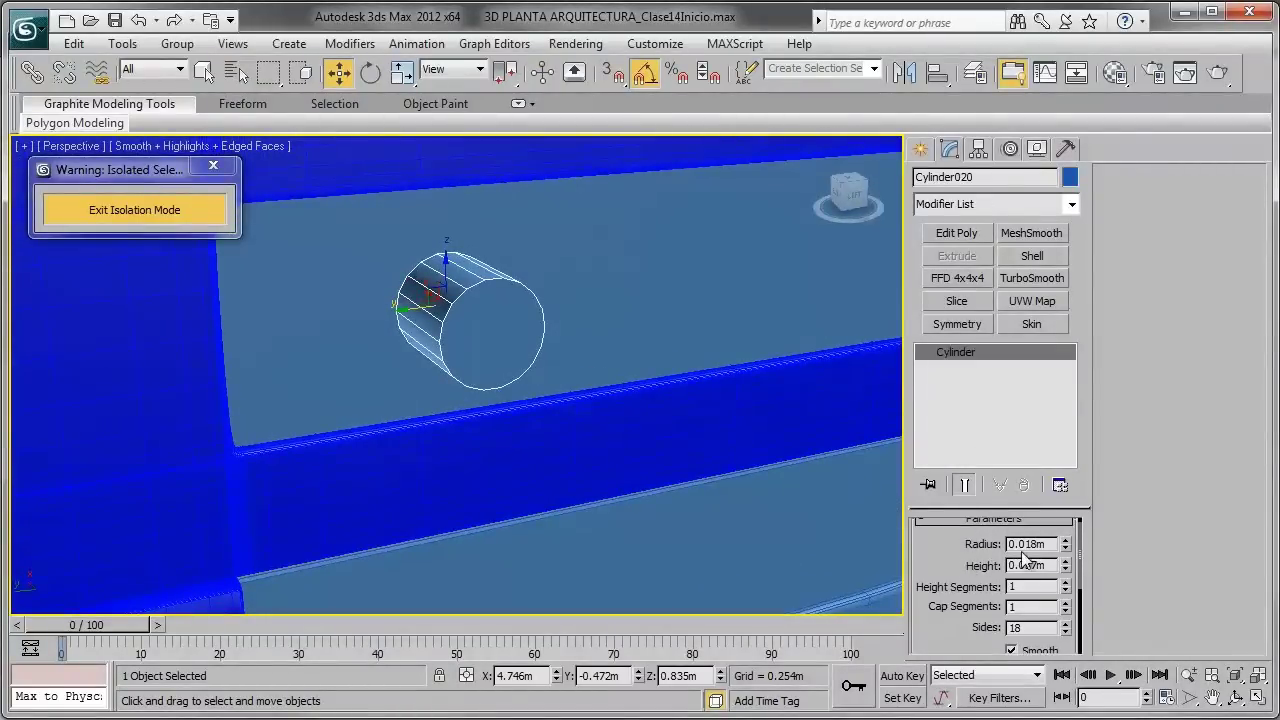
double_click(1047, 544)
text(15)
key(Return)
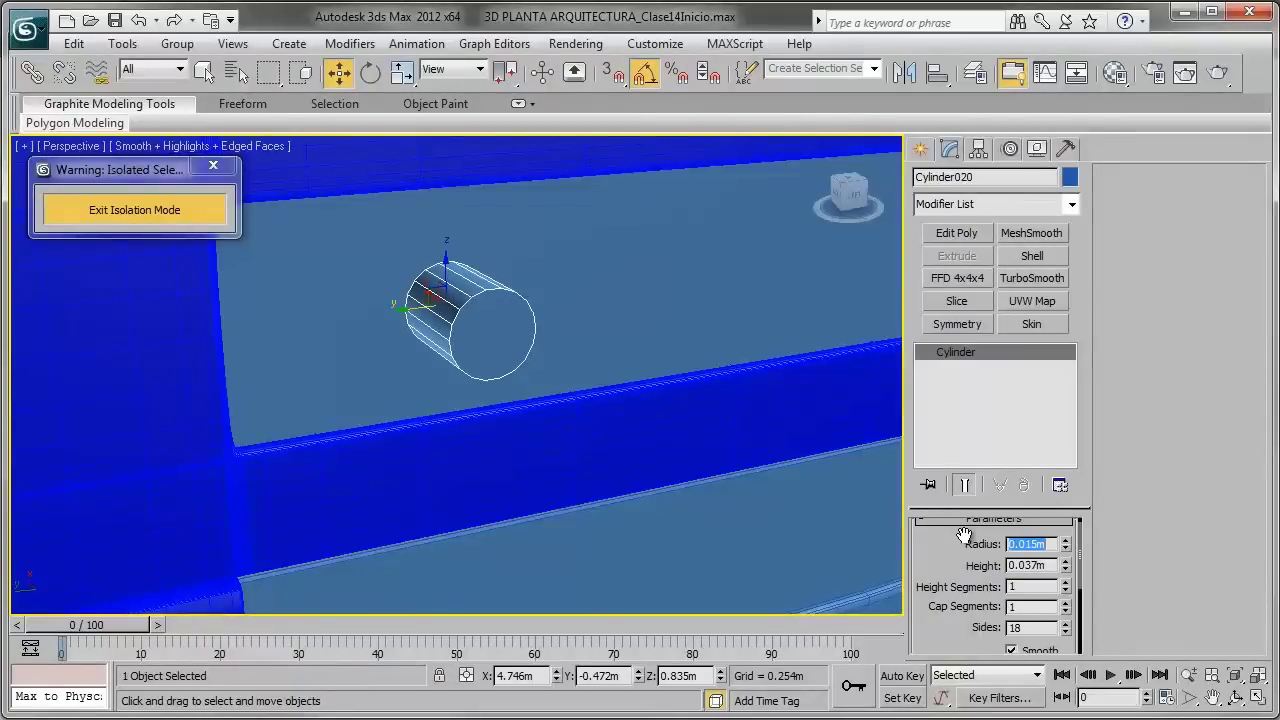
mouse_move(690, 386)
alt+middle_down()
mouse_move(540, 314)
mouse_move(615, 330)
mouse_move(597, 340)
mouse_move(665, 374)
mouse_move(607, 361)
alt+middle_up()
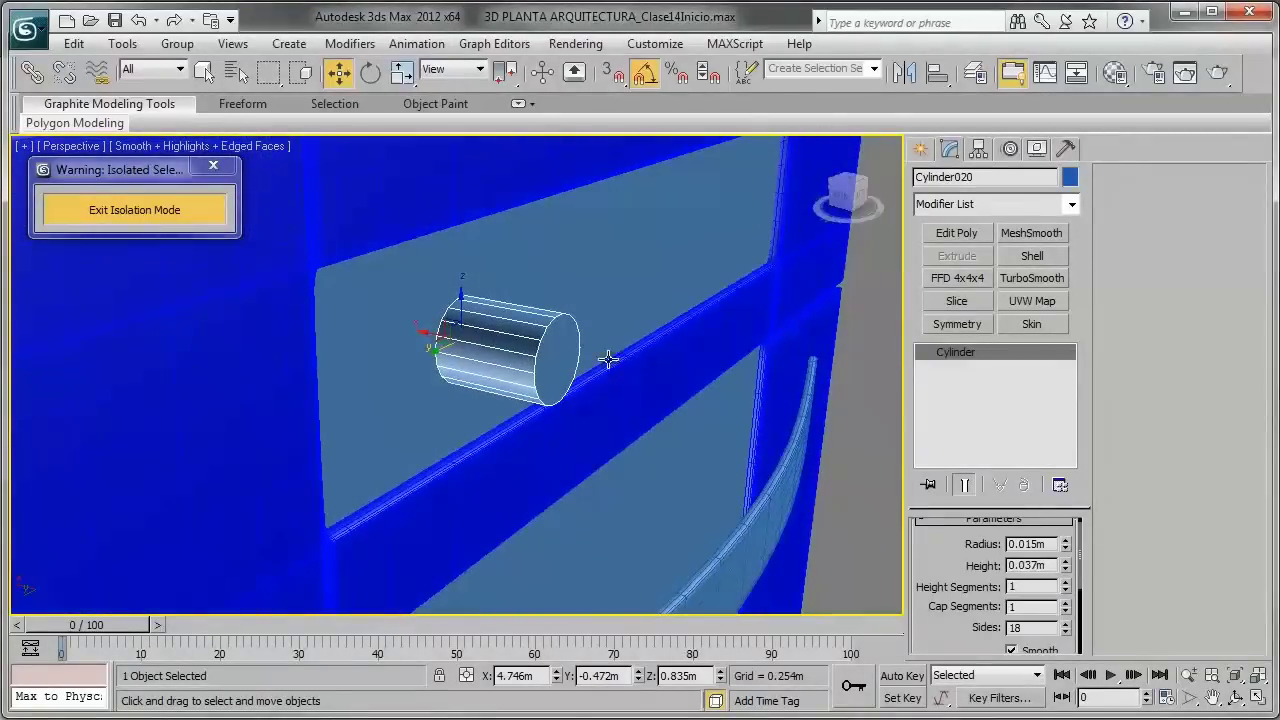
Step: Convert the cylinder to Editable Poly and pull its end cap inward to shorten it
right_click(572, 332)
mouse_move(612, 517)
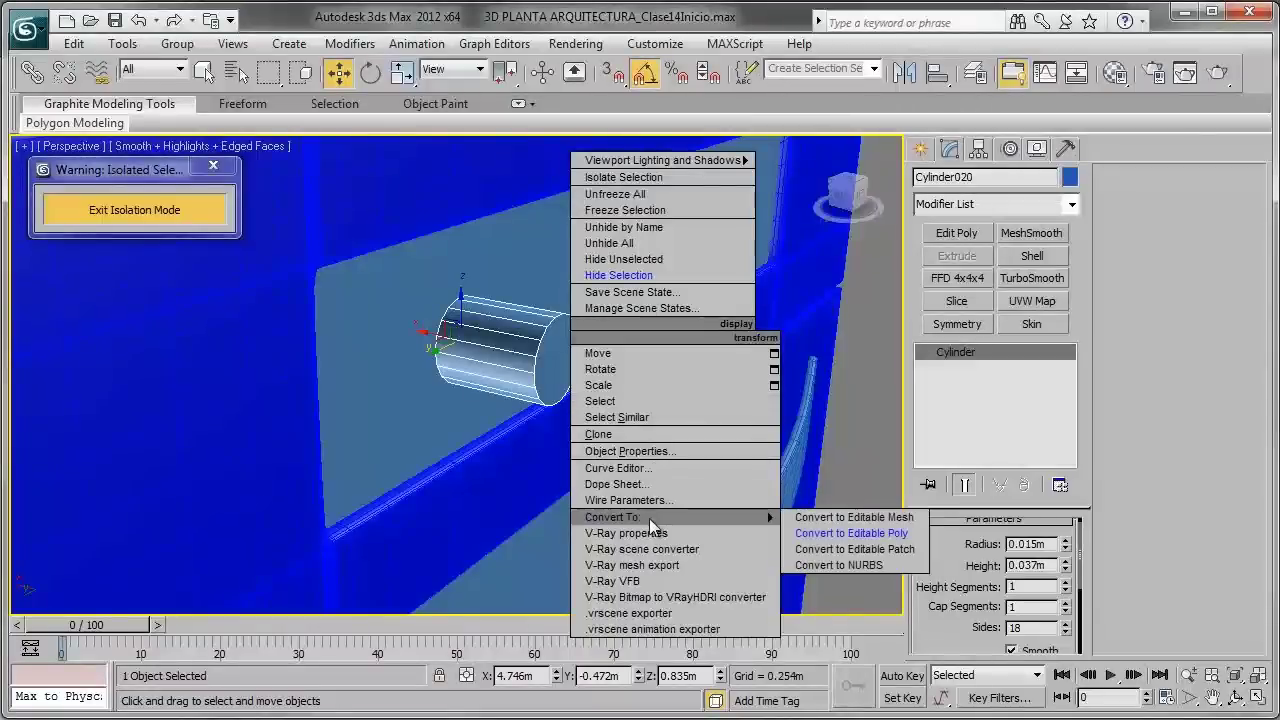
click(849, 530)
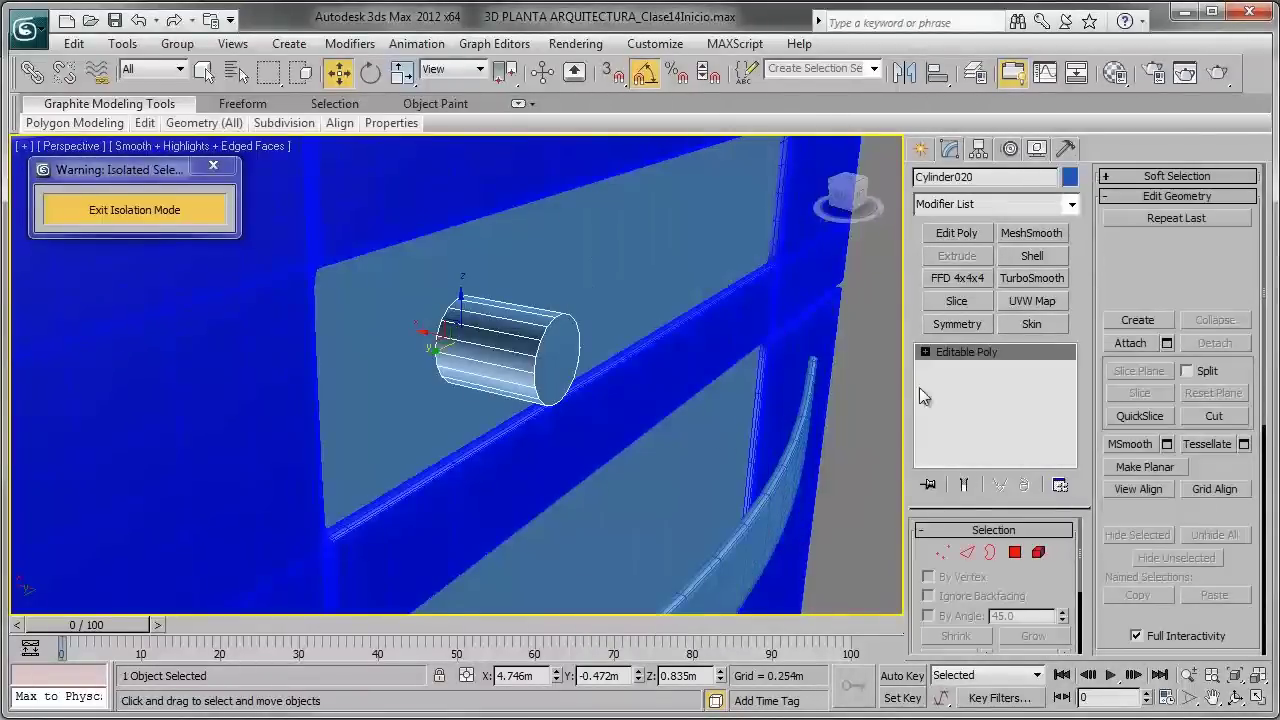
click(1015, 552)
click(569, 361)
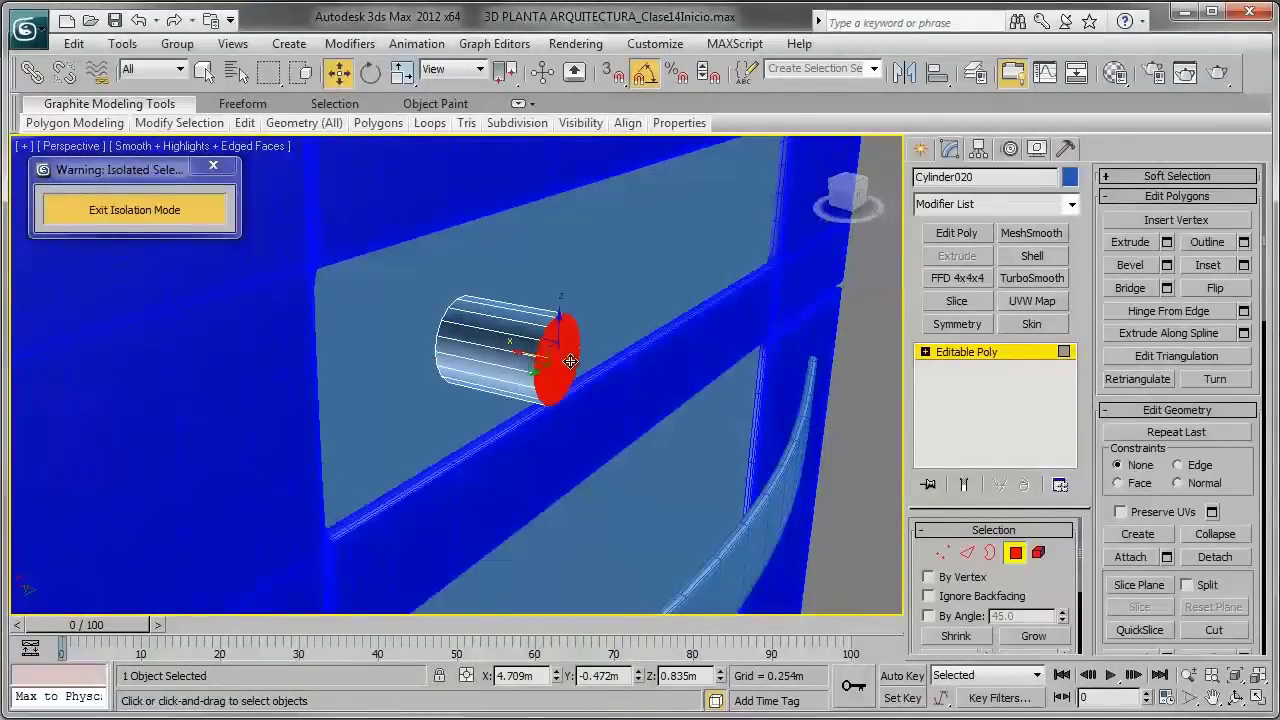
drag(523, 352, 453, 333)
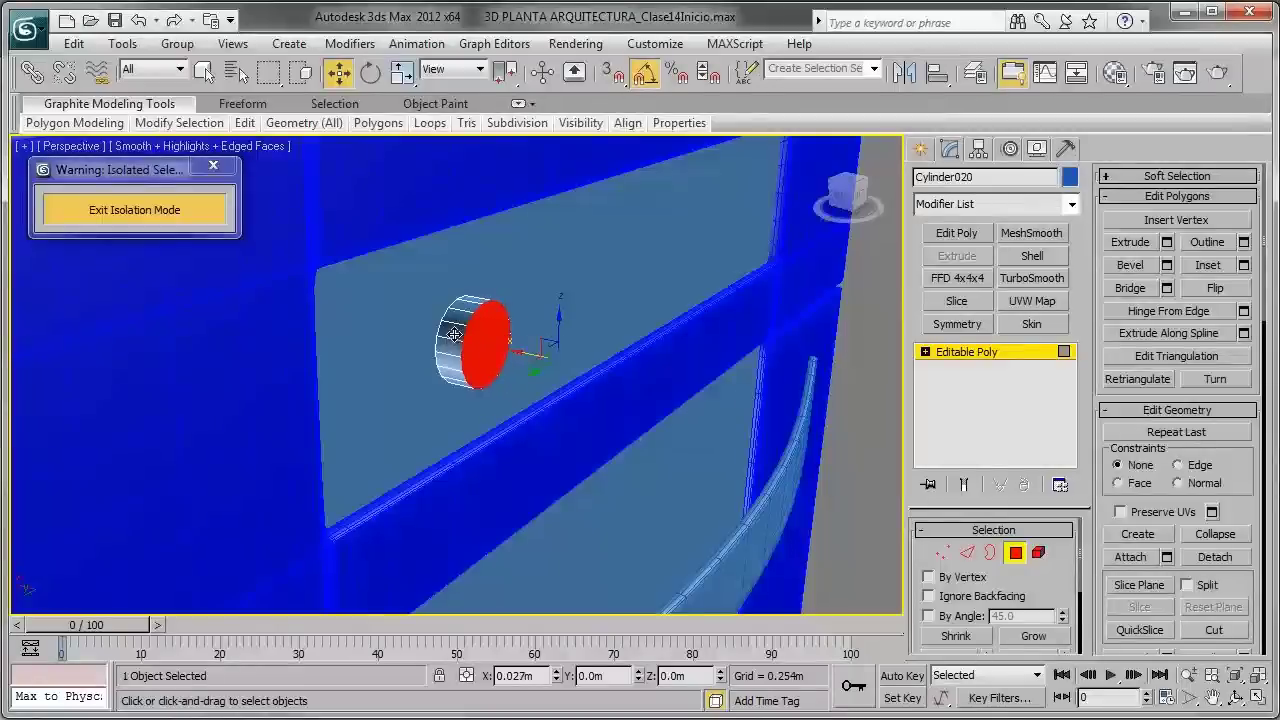
click(1015, 553)
Step: Slide the knob along the oven front, frame it, and select its front cap polygon
mouse_move(445, 352)
mouse_down()
mouse_move(652, 420)
mouse_move(710, 418)
mouse_up()
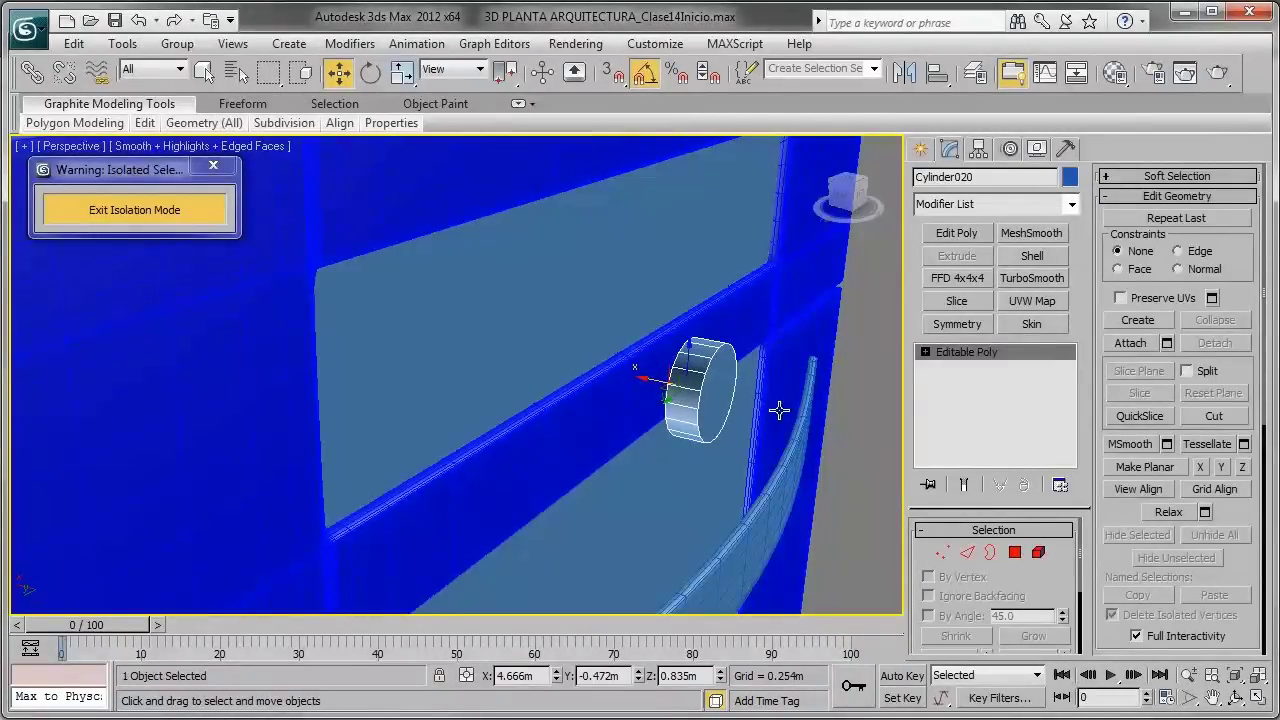
key(z)
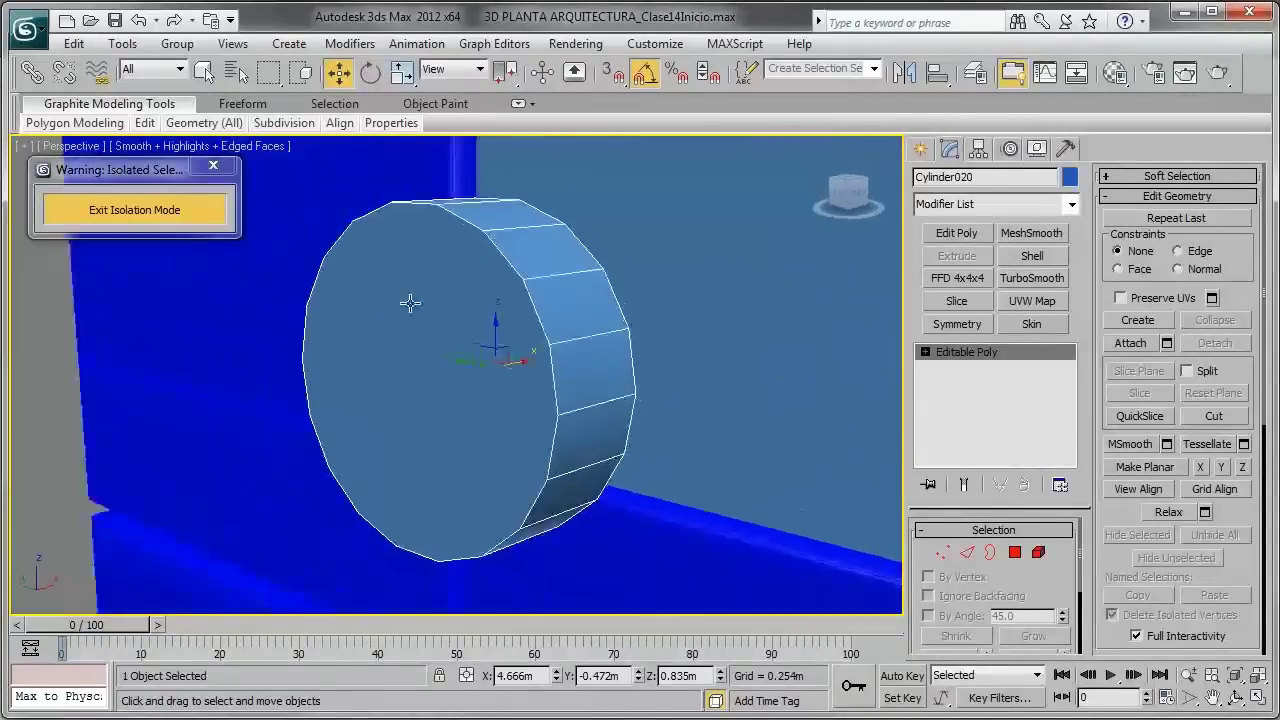
alt+middle_drag(410, 302, 257, 280)
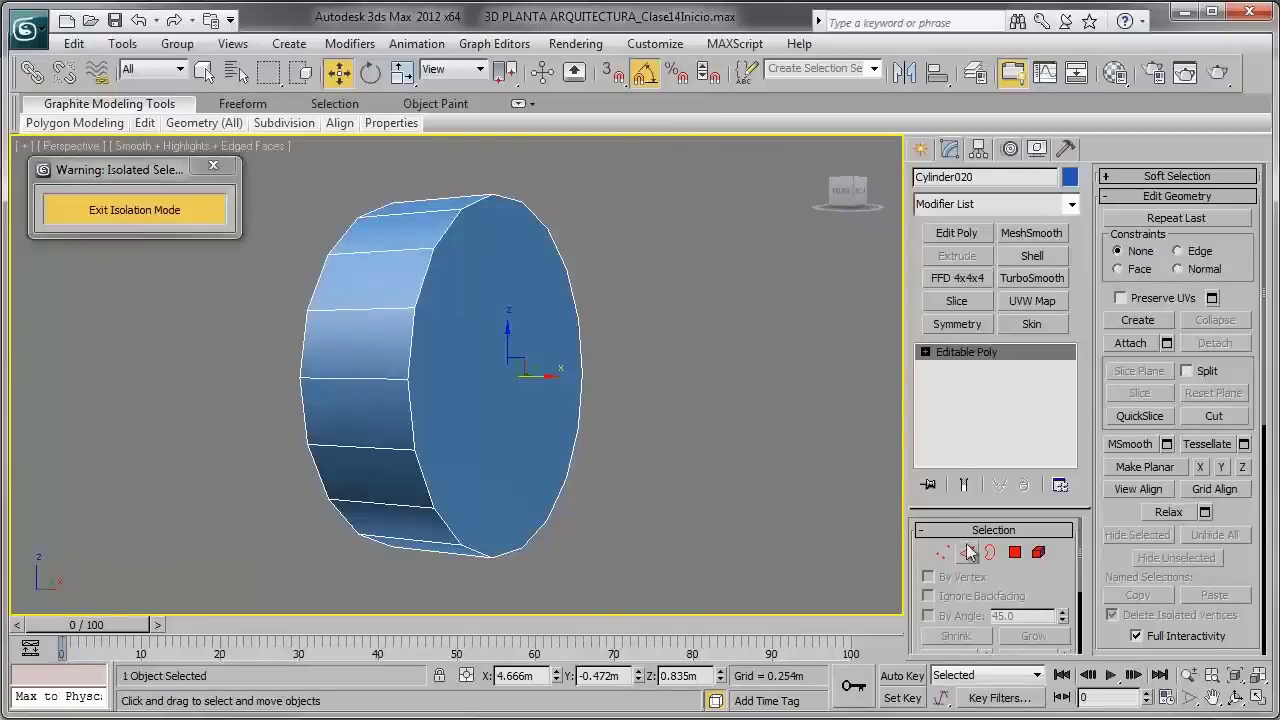
click(1015, 552)
click(509, 377)
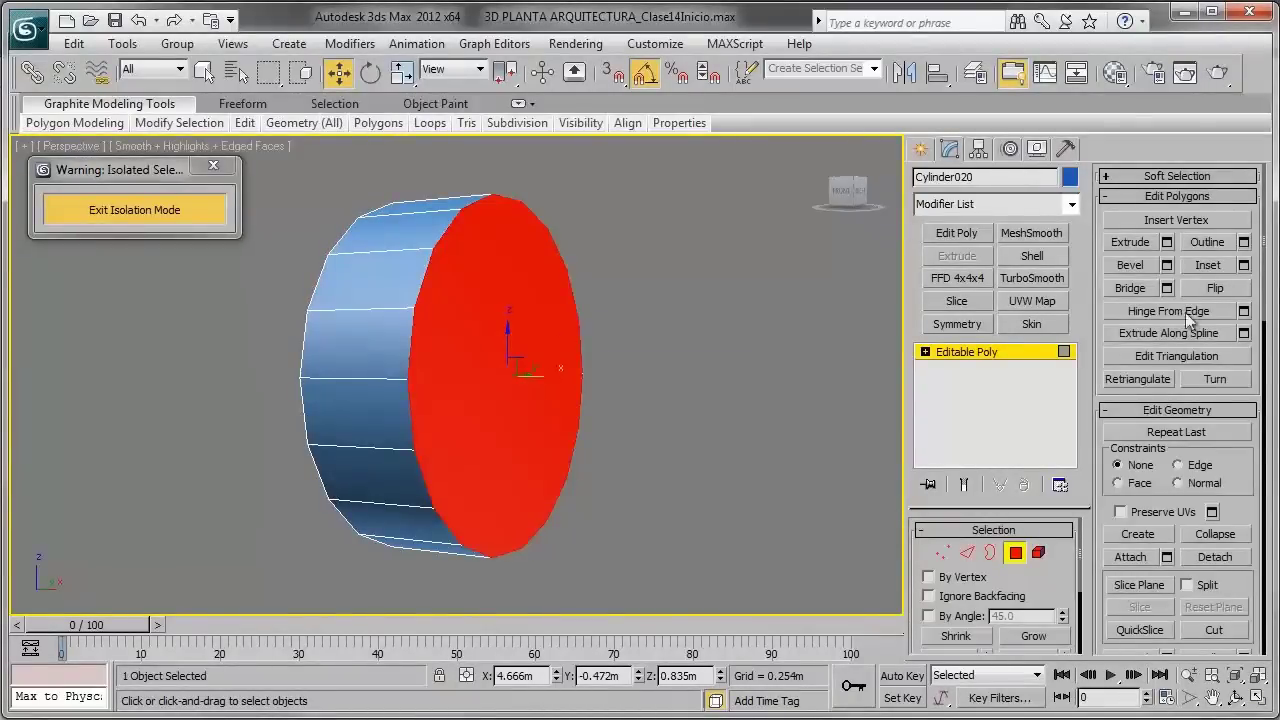
Step: Inset the knob's front cap to create a smaller inner face
click(1244, 266)
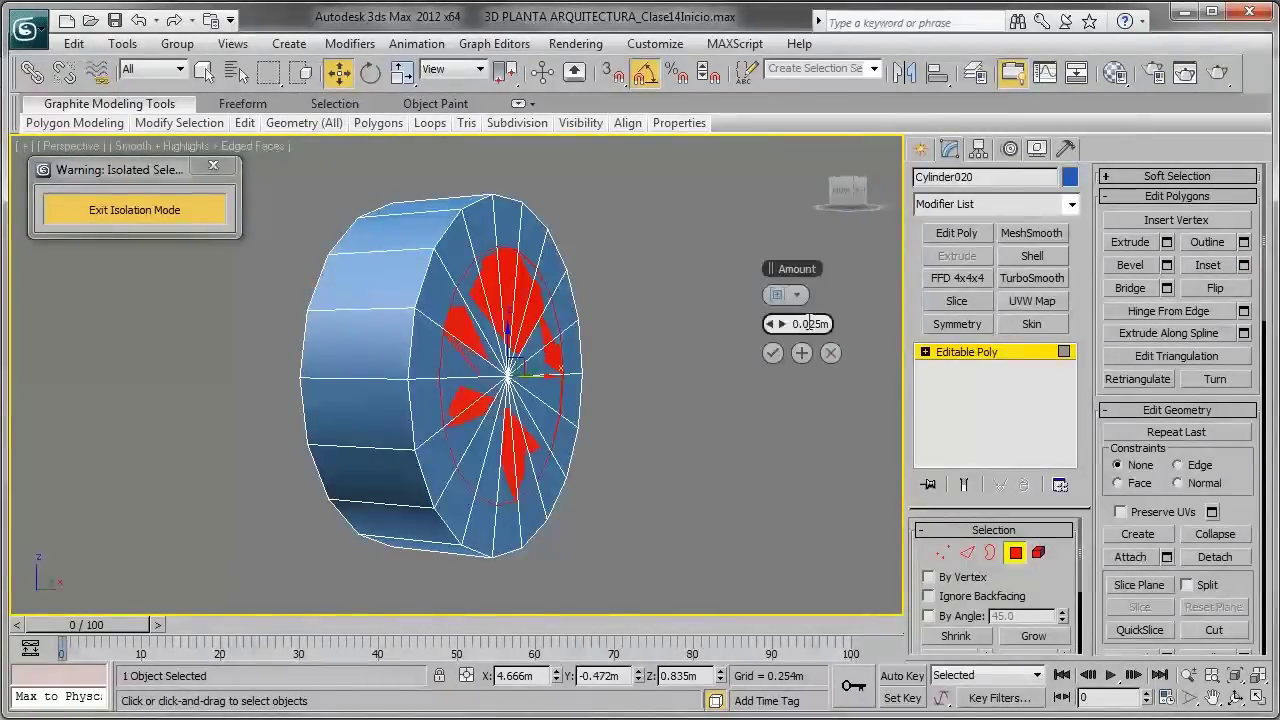
right_click(783, 327)
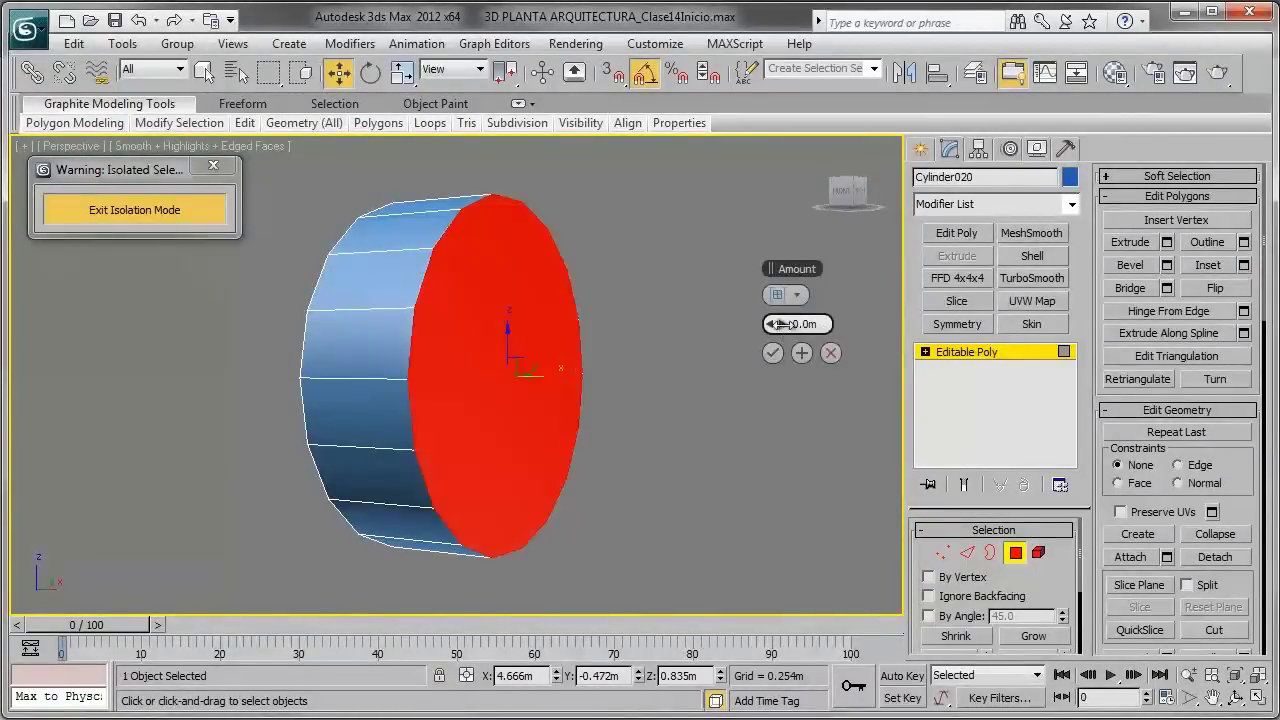
drag(769, 322, 793, 327)
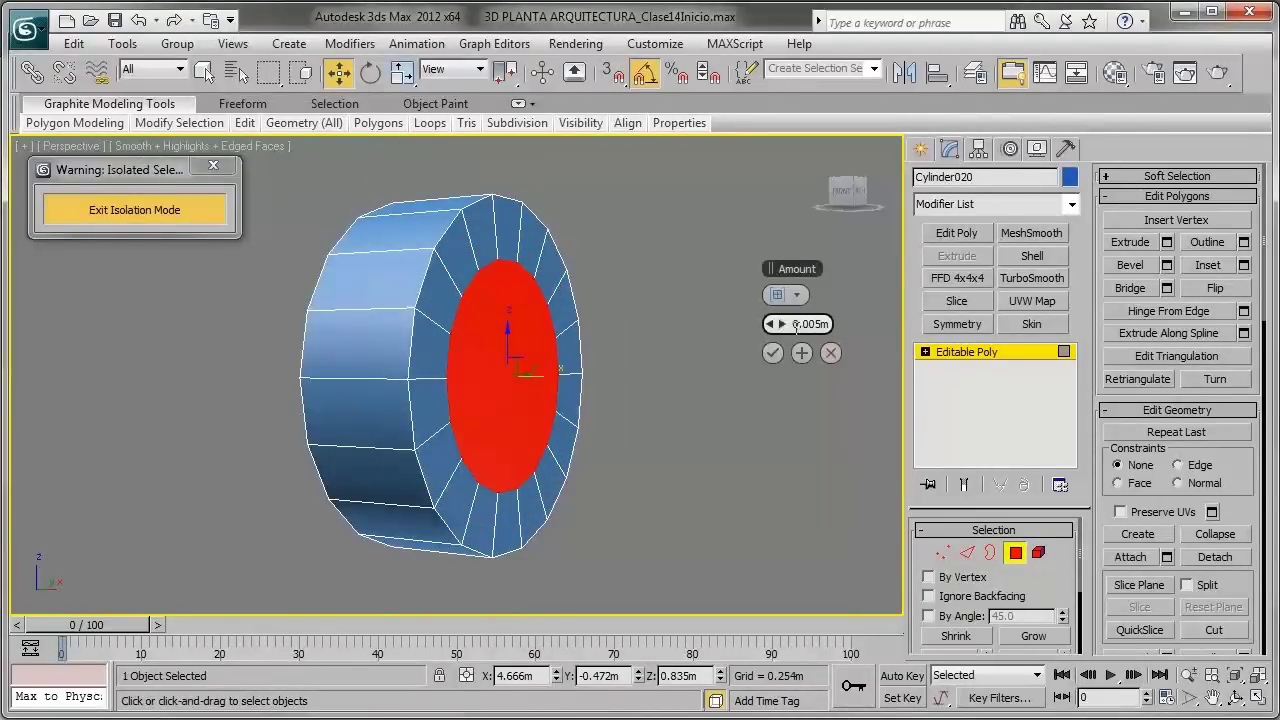
click(773, 353)
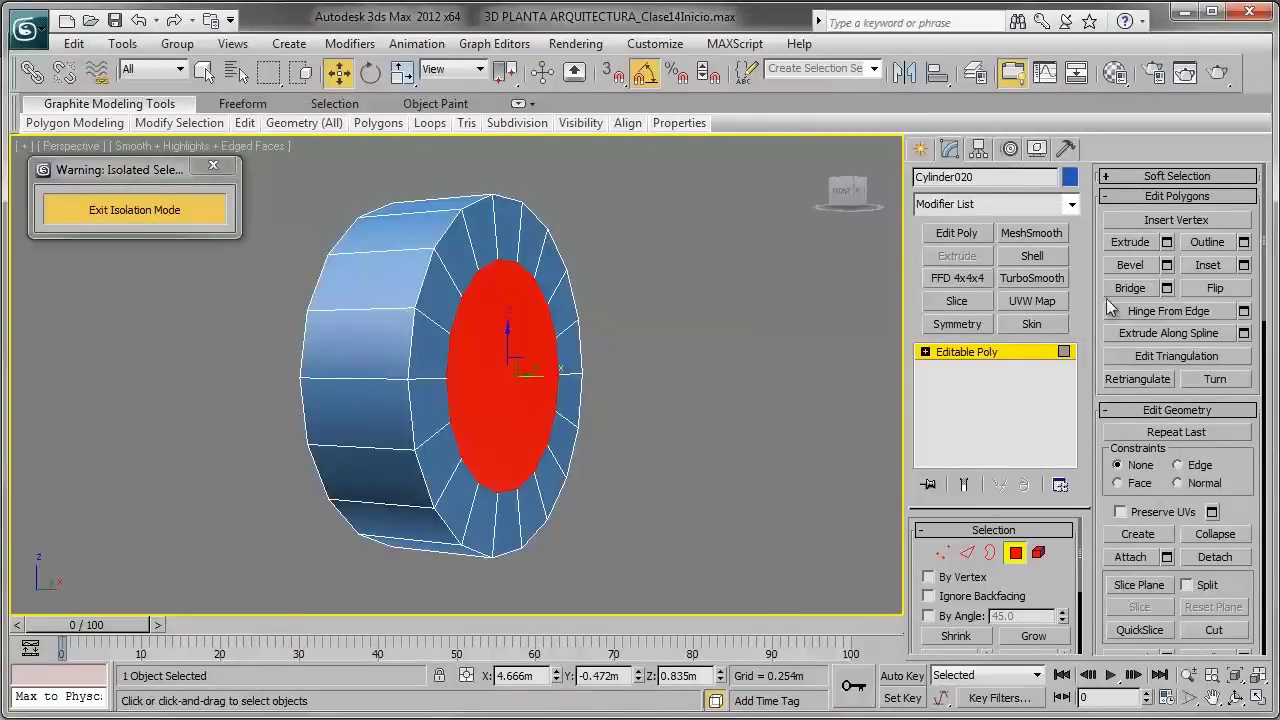
Step: Extrude the inner face outward by 0.011m
click(1166, 242)
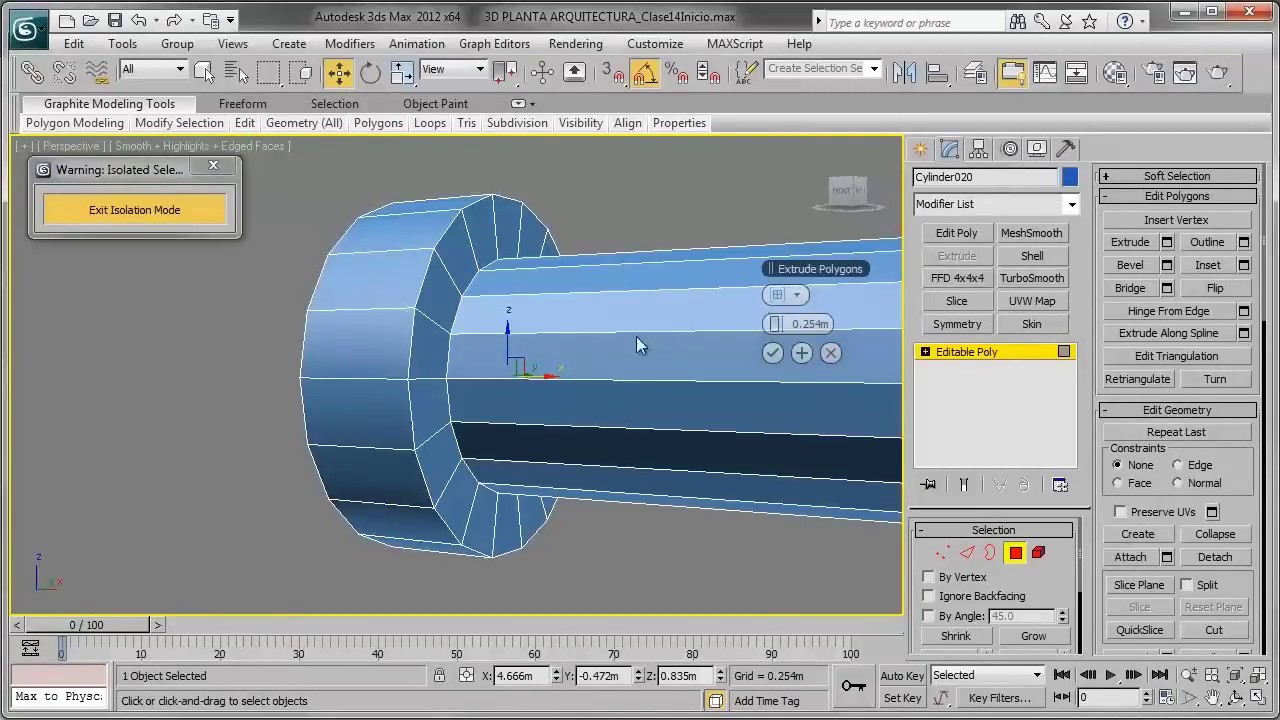
mouse_move(808, 324)
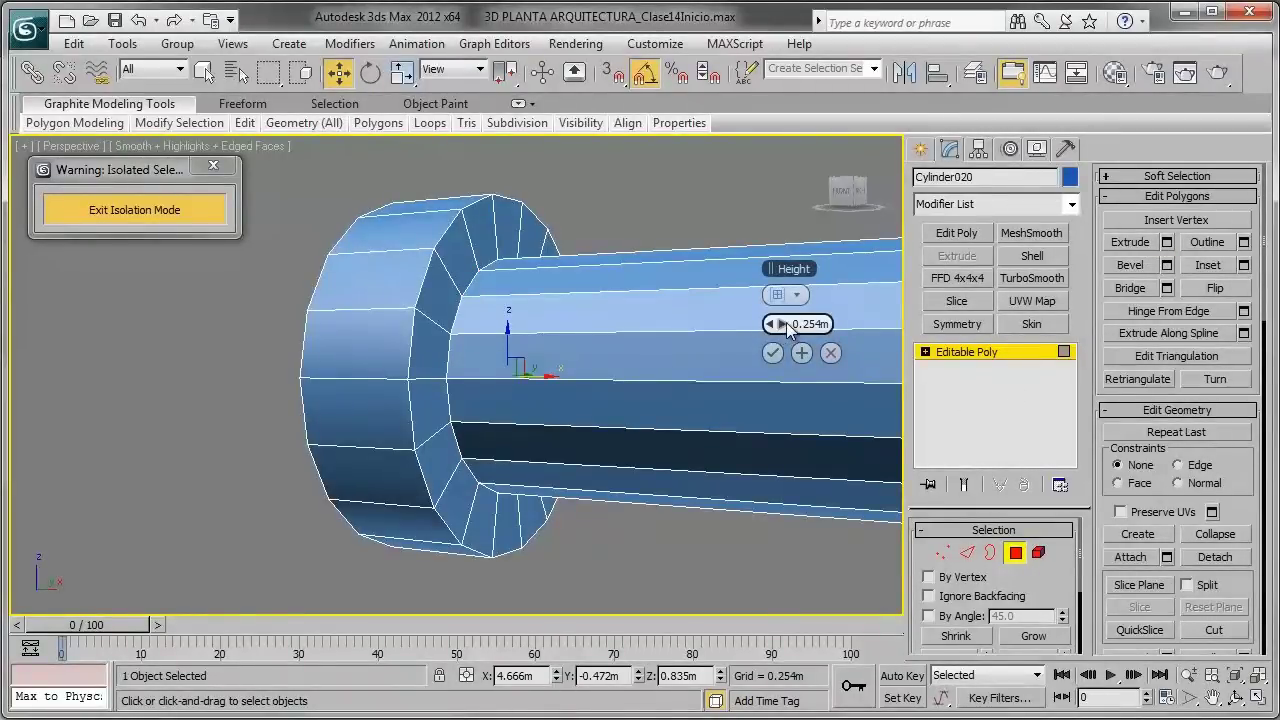
right_click(787, 327)
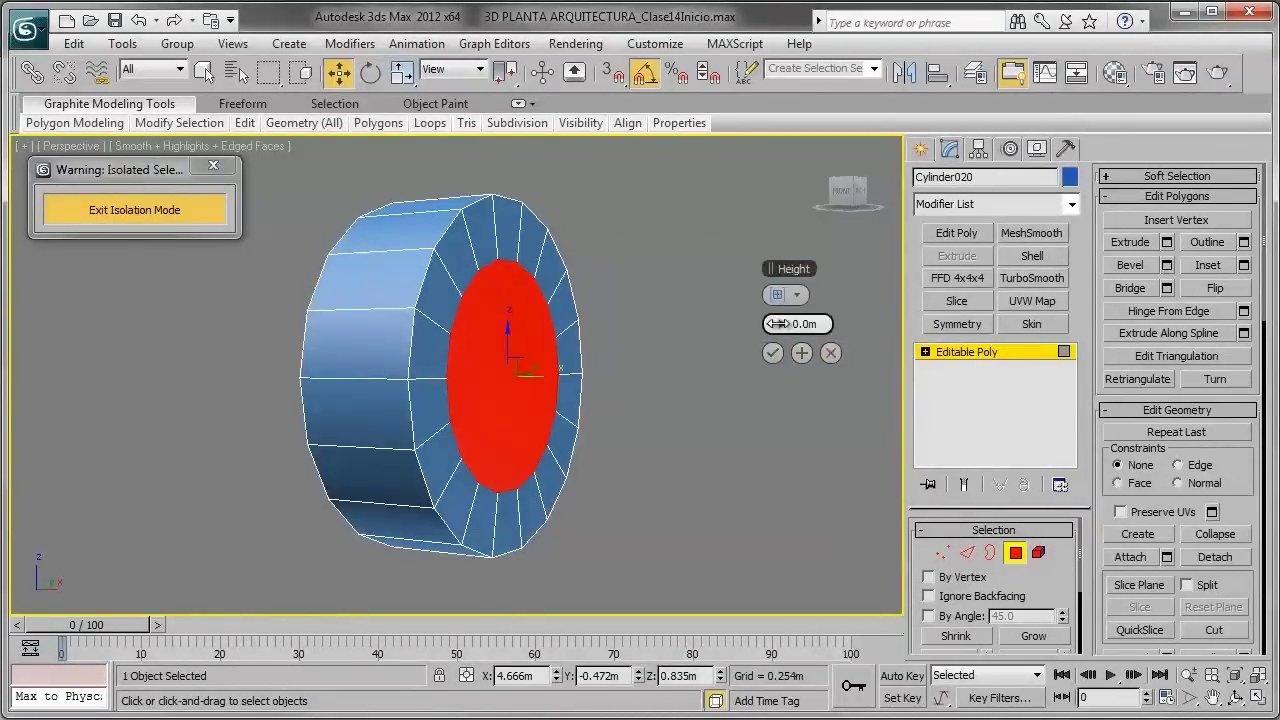
mouse_move(777, 323)
mouse_down()
mouse_move(806, 325)
mouse_move(806, 345)
mouse_up()
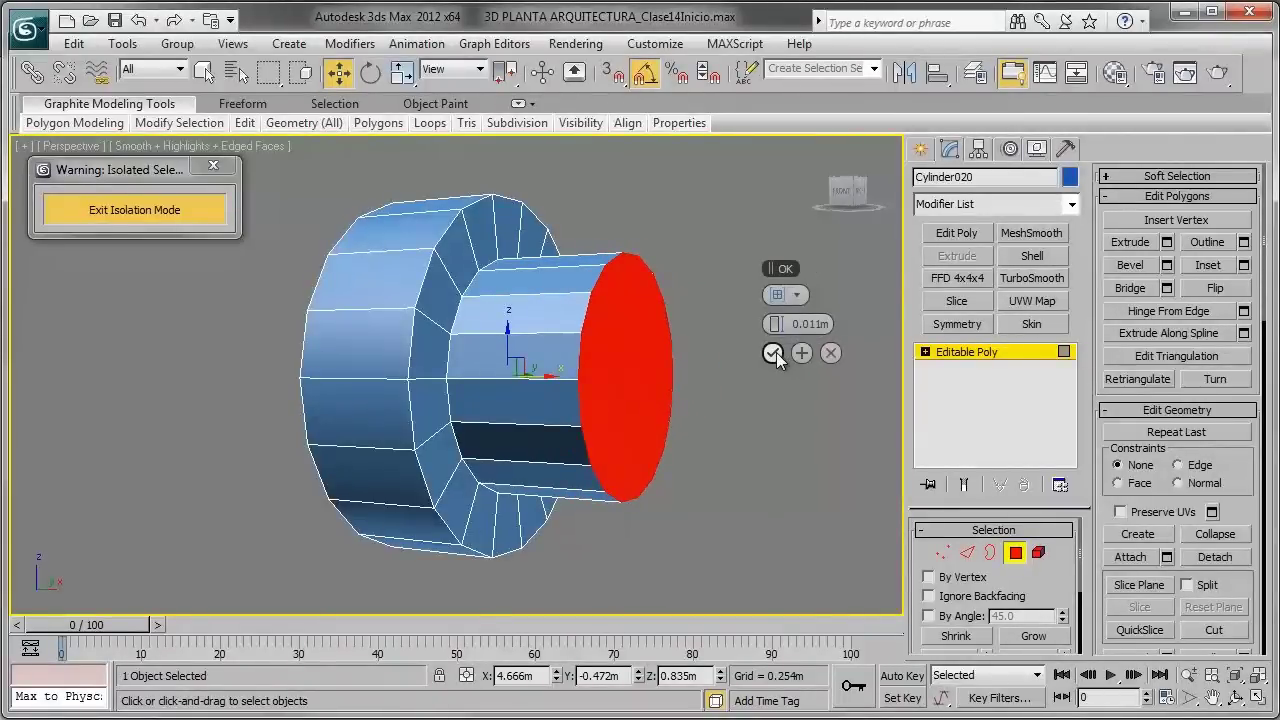
click(776, 352)
alt+middle_drag(777, 360, 592, 363)
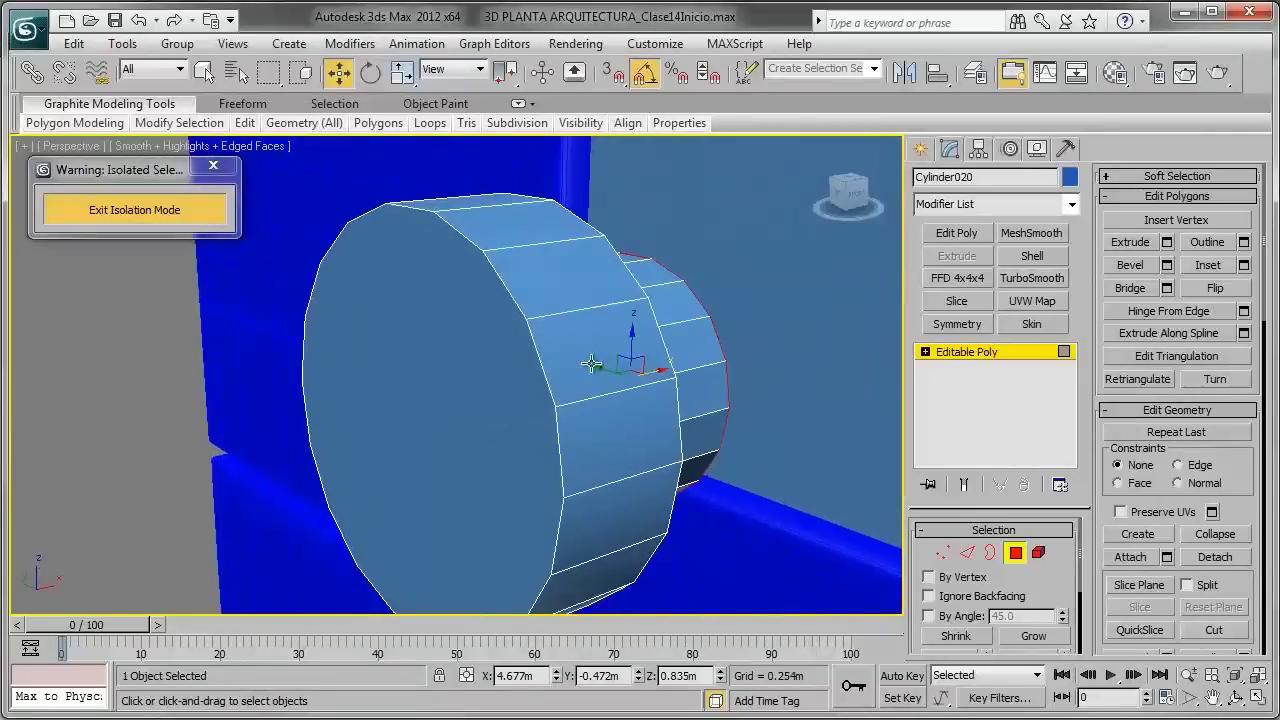
scroll(592, 363, down, 5)
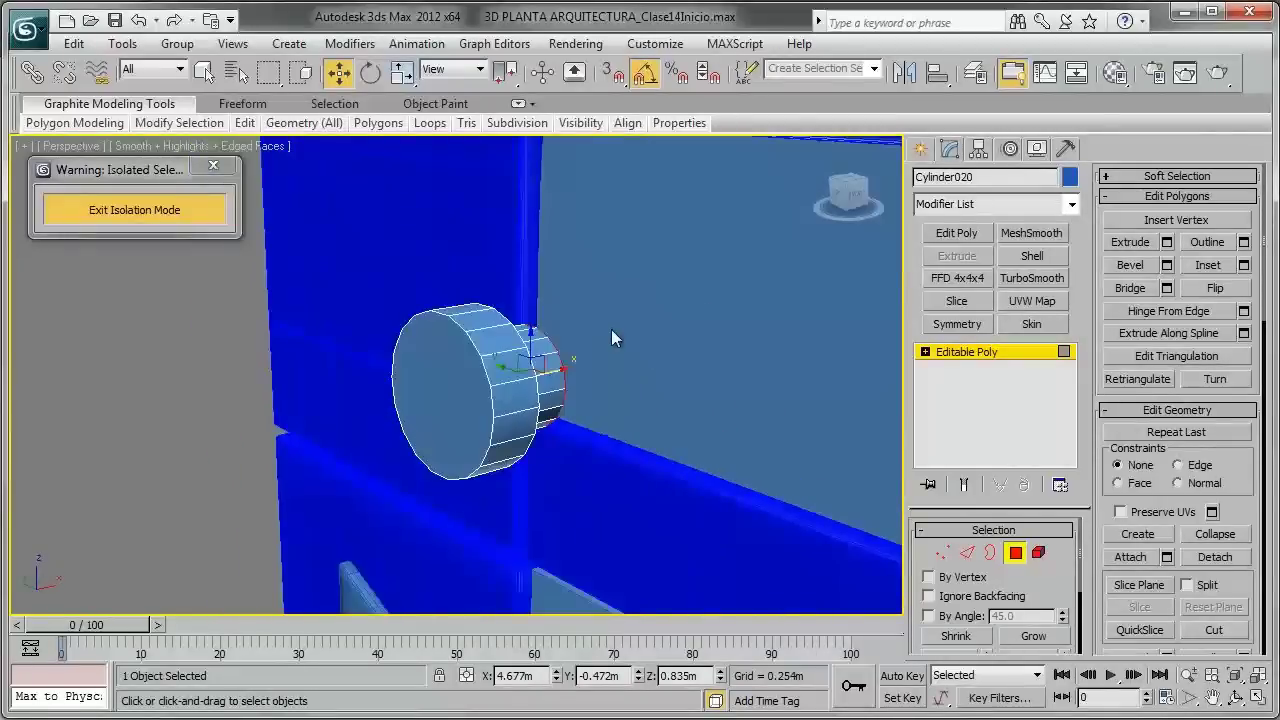
Step: Exit polygon level, move the knob across the oven front, and orbit around it
click(1015, 552)
alt+middle_drag(651, 374, 480, 376)
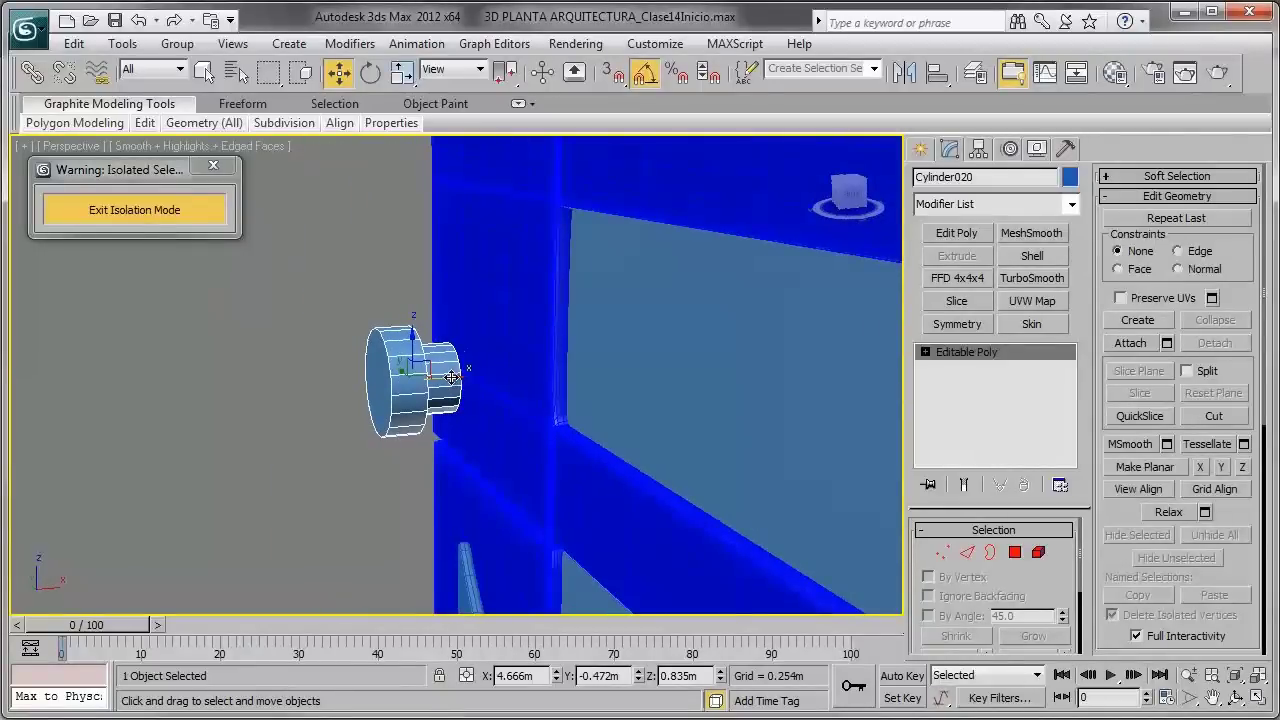
drag(452, 376, 694, 385)
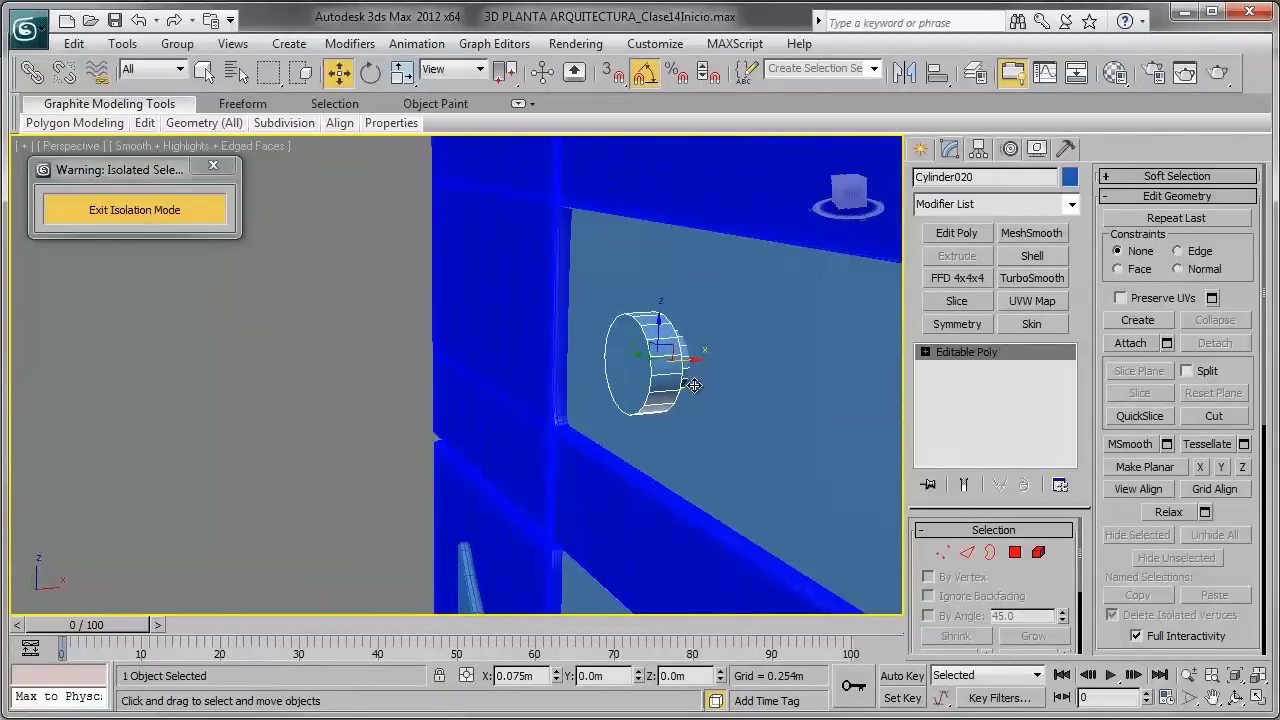
mouse_move(694, 385)
alt+middle_down()
mouse_move(880, 368)
mouse_move(751, 371)
mouse_move(613, 327)
mouse_move(620, 354)
mouse_move(682, 342)
alt+middle_up()
mouse_move(565, 300)
alt+middle_down()
mouse_move(594, 366)
mouse_move(551, 397)
mouse_move(618, 346)
mouse_move(626, 297)
mouse_move(626, 349)
mouse_move(582, 302)
alt+middle_up()
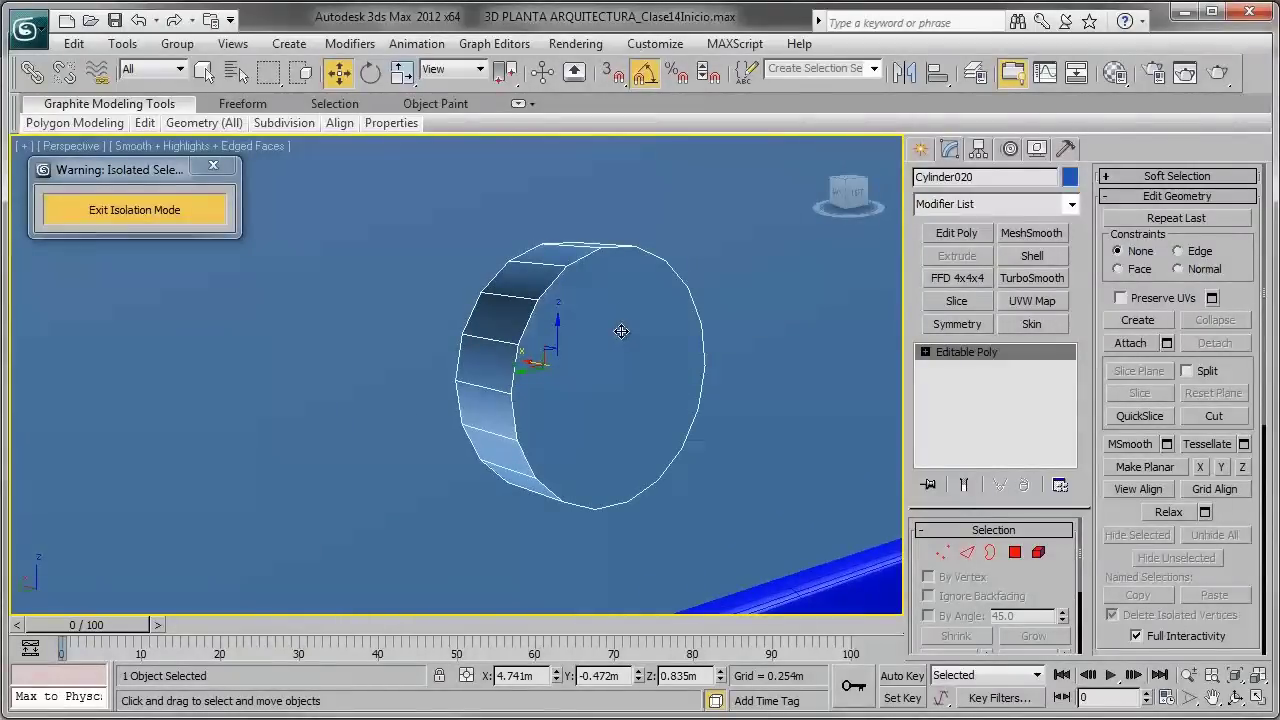
mouse_move(621, 331)
alt+middle_down()
mouse_move(597, 374)
mouse_move(610, 249)
mouse_move(620, 357)
alt+middle_up()
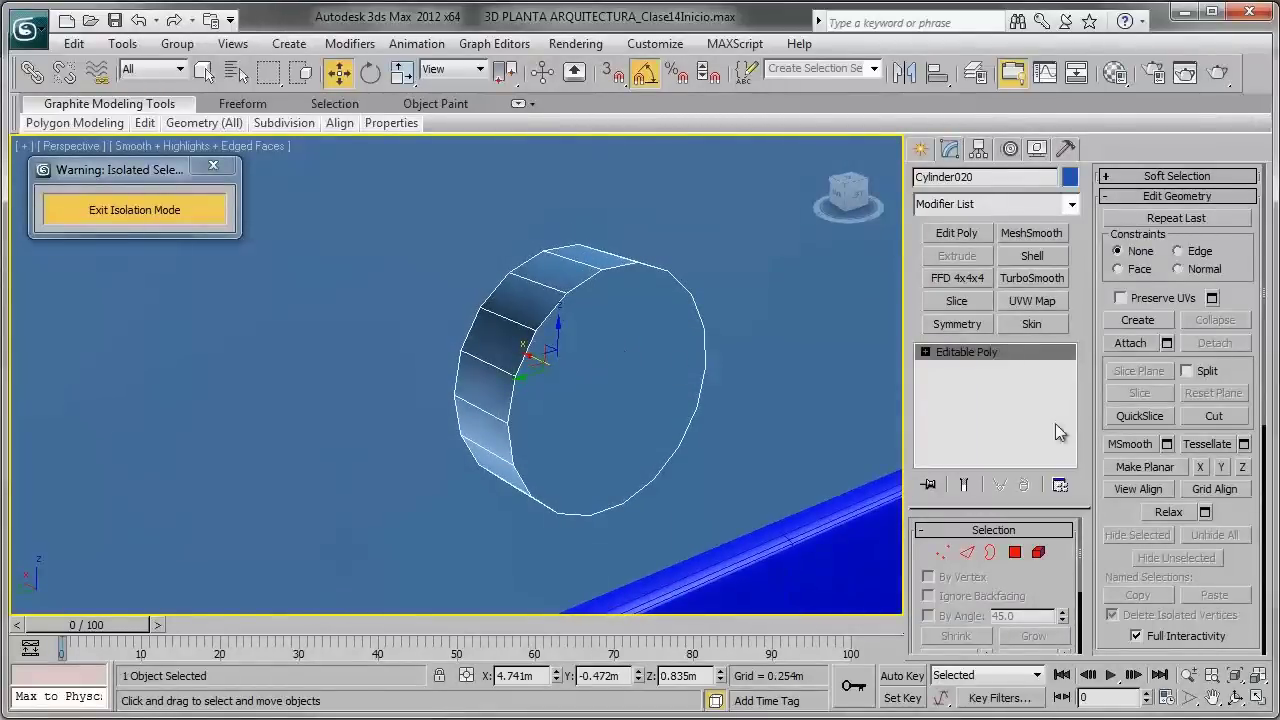
Step: At Edge level, draw a trial cut path across the knob's flat front face
click(969, 555)
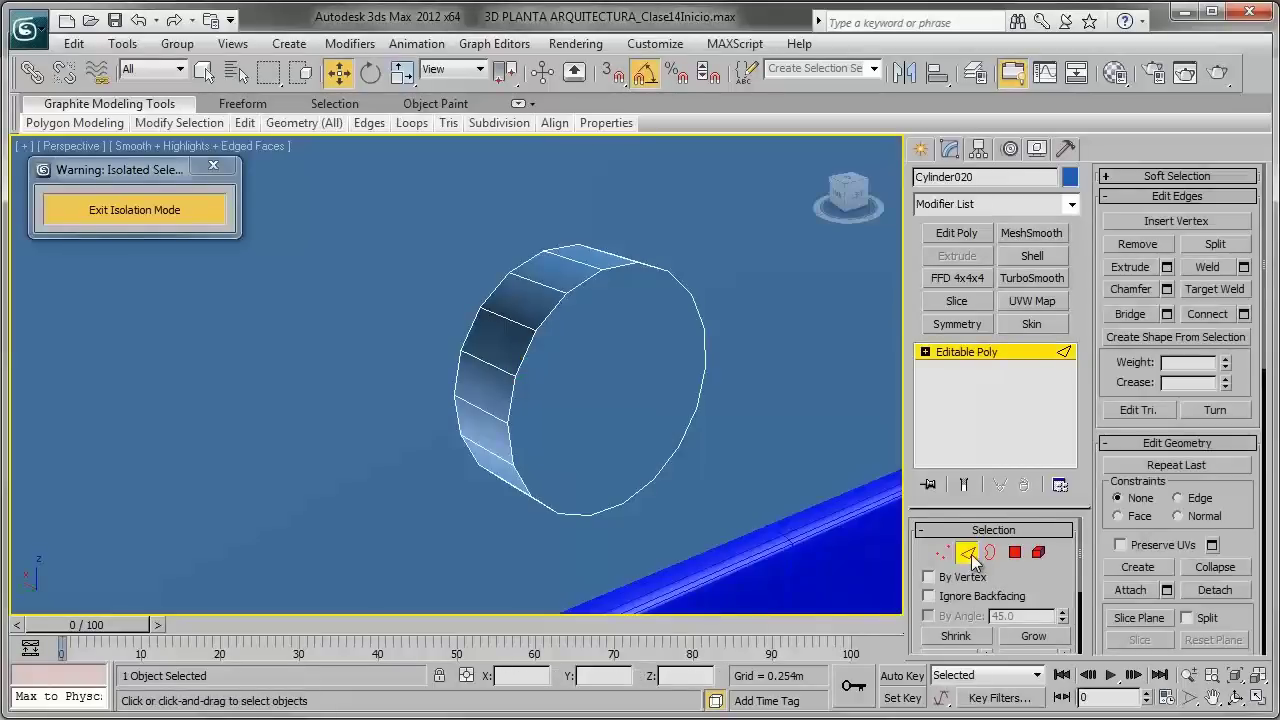
drag(1244, 522, 1223, 310)
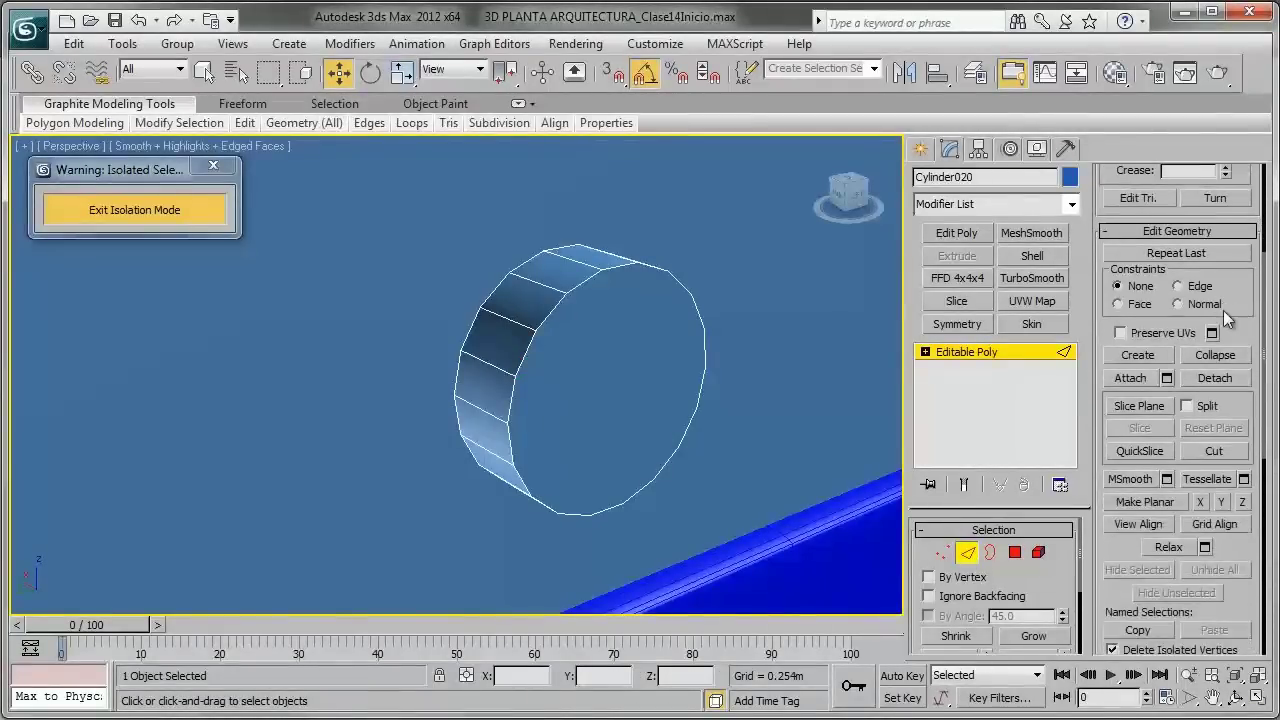
click(1214, 452)
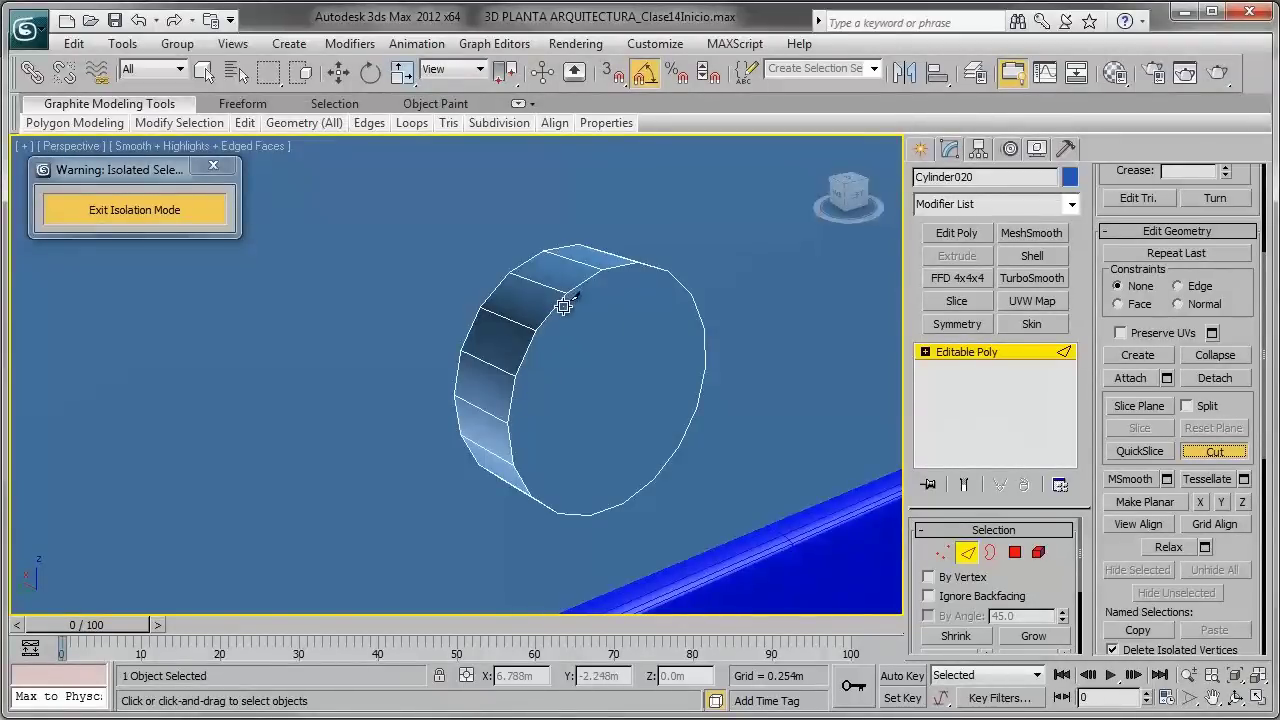
click(569, 300)
click(561, 346)
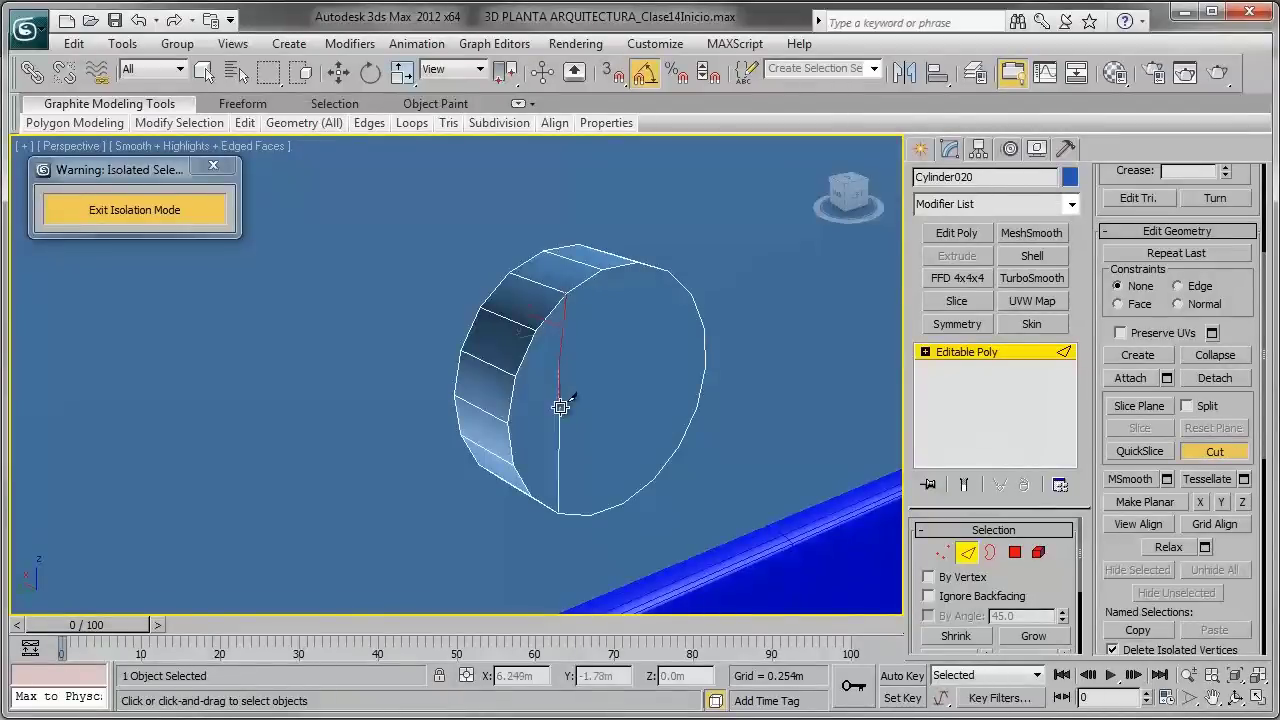
click(561, 409)
click(597, 424)
click(619, 354)
click(666, 322)
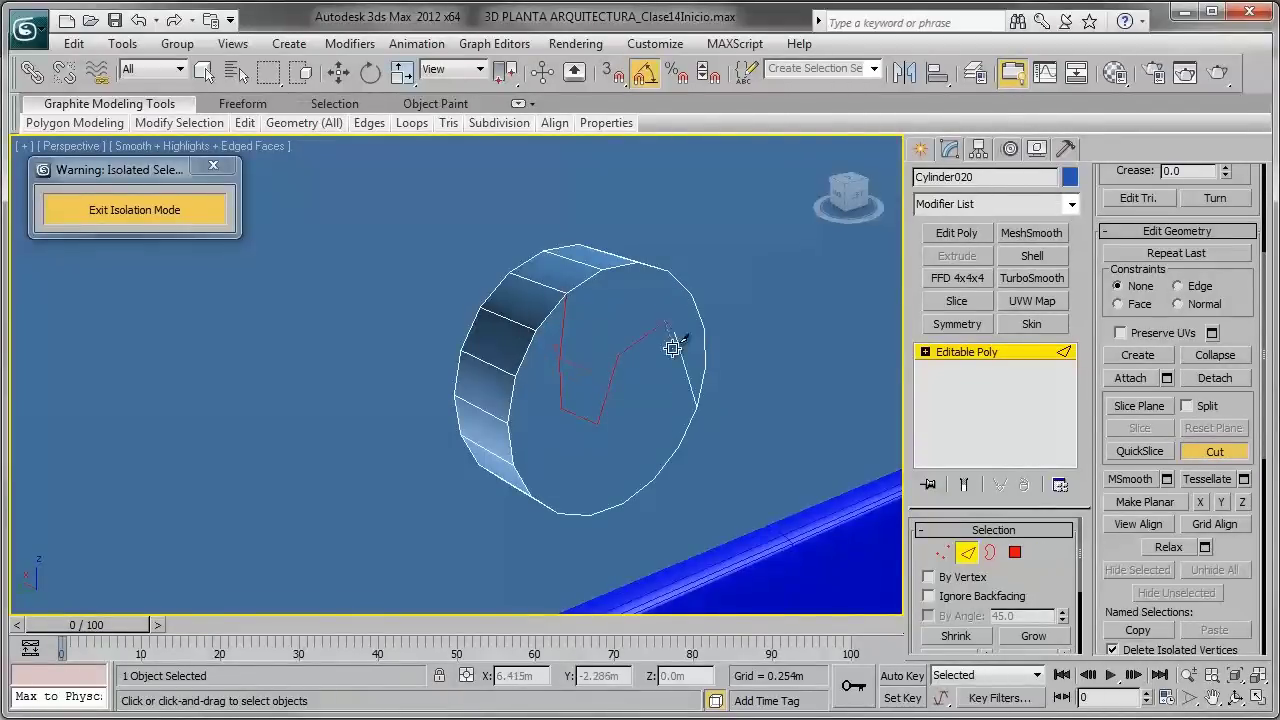
click(664, 380)
click(640, 440)
click(578, 466)
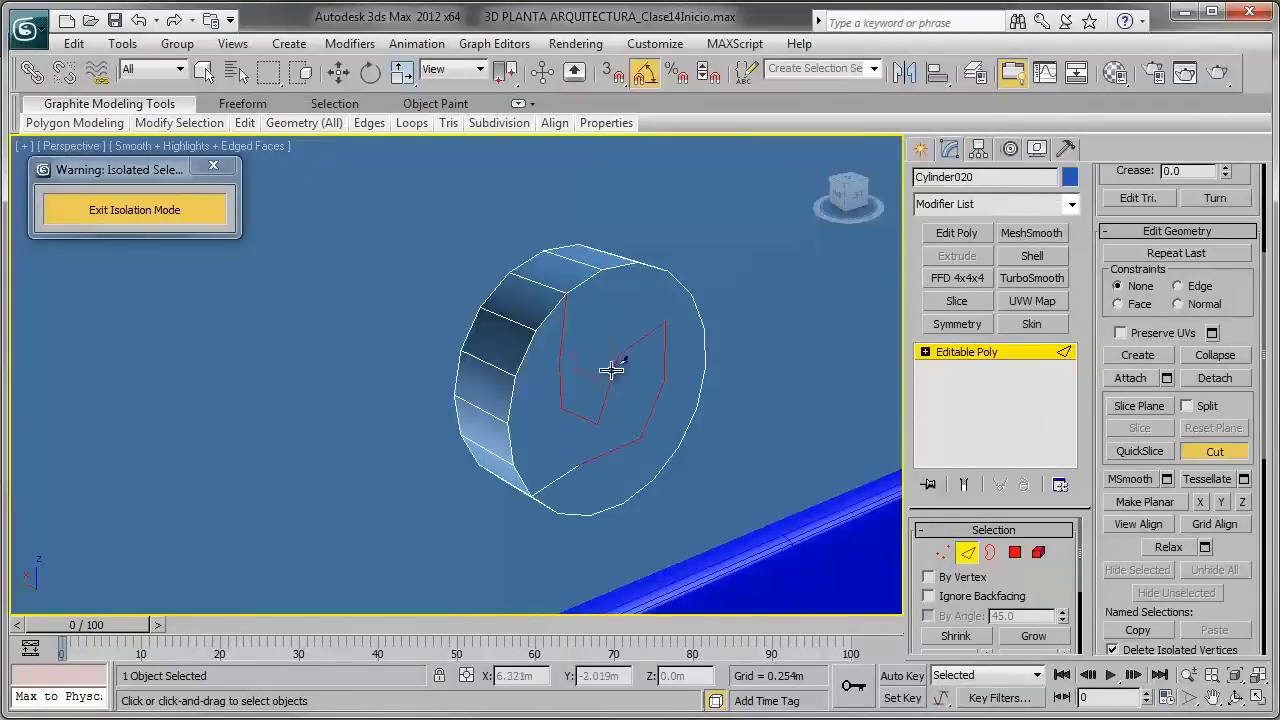
Step: Discard the trial cut and start a fresh Cut on the knob face
key(w)
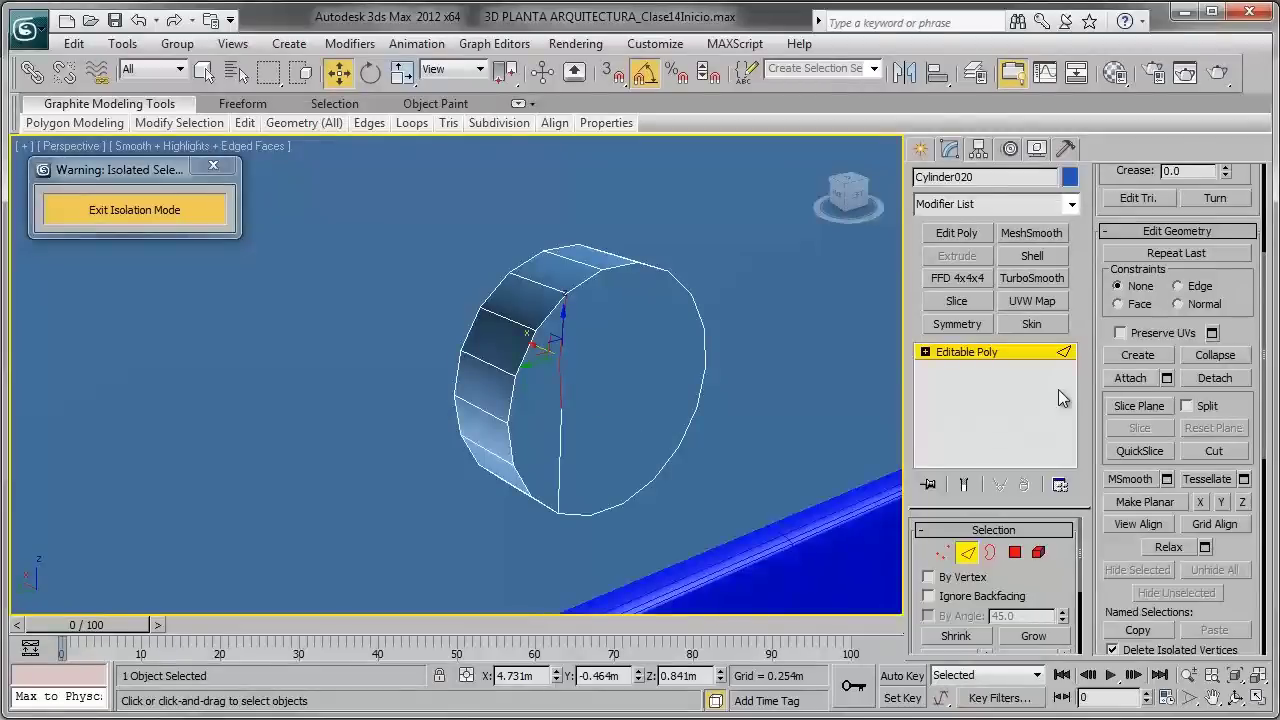
key(Delete)
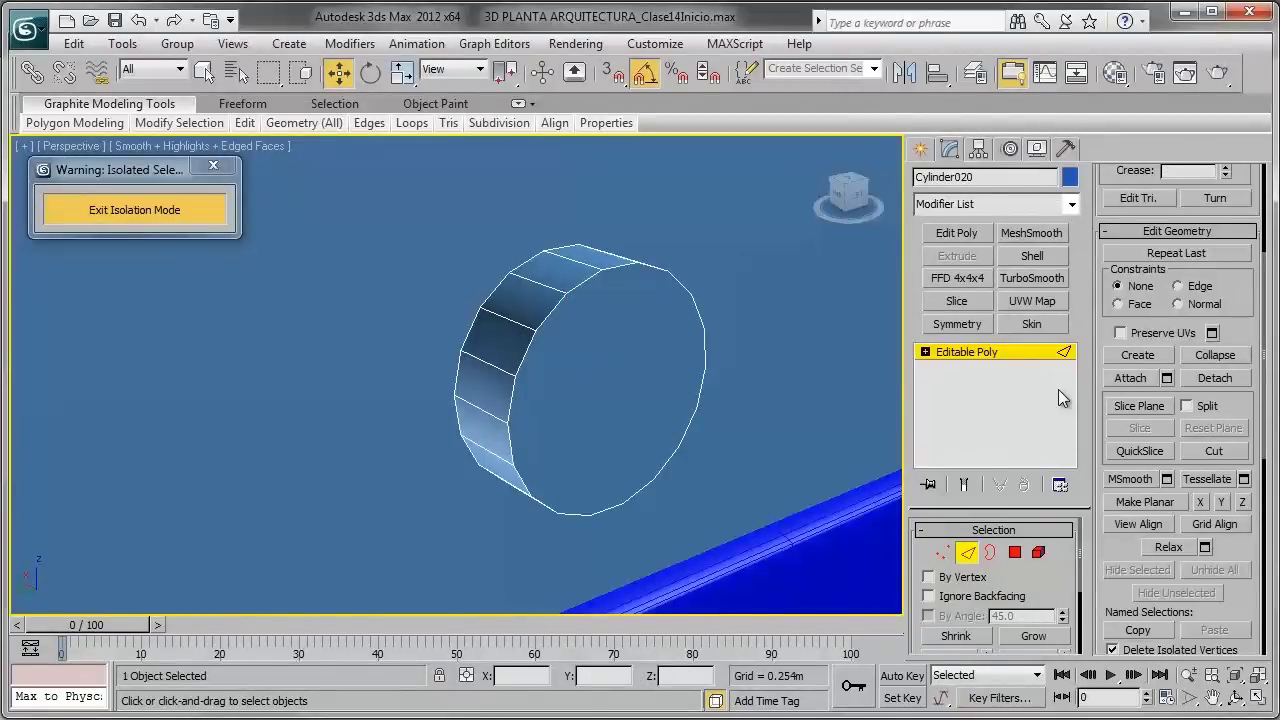
click(1212, 452)
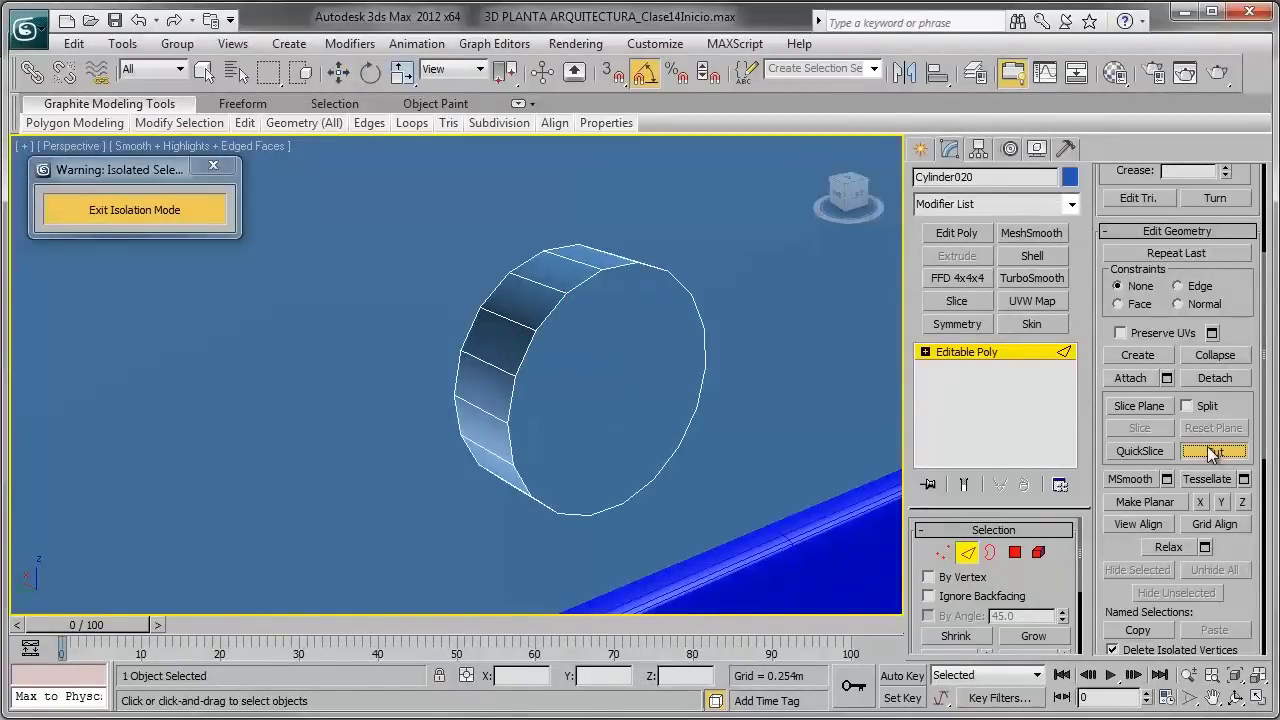
alt+middle_drag(717, 363, 600, 354)
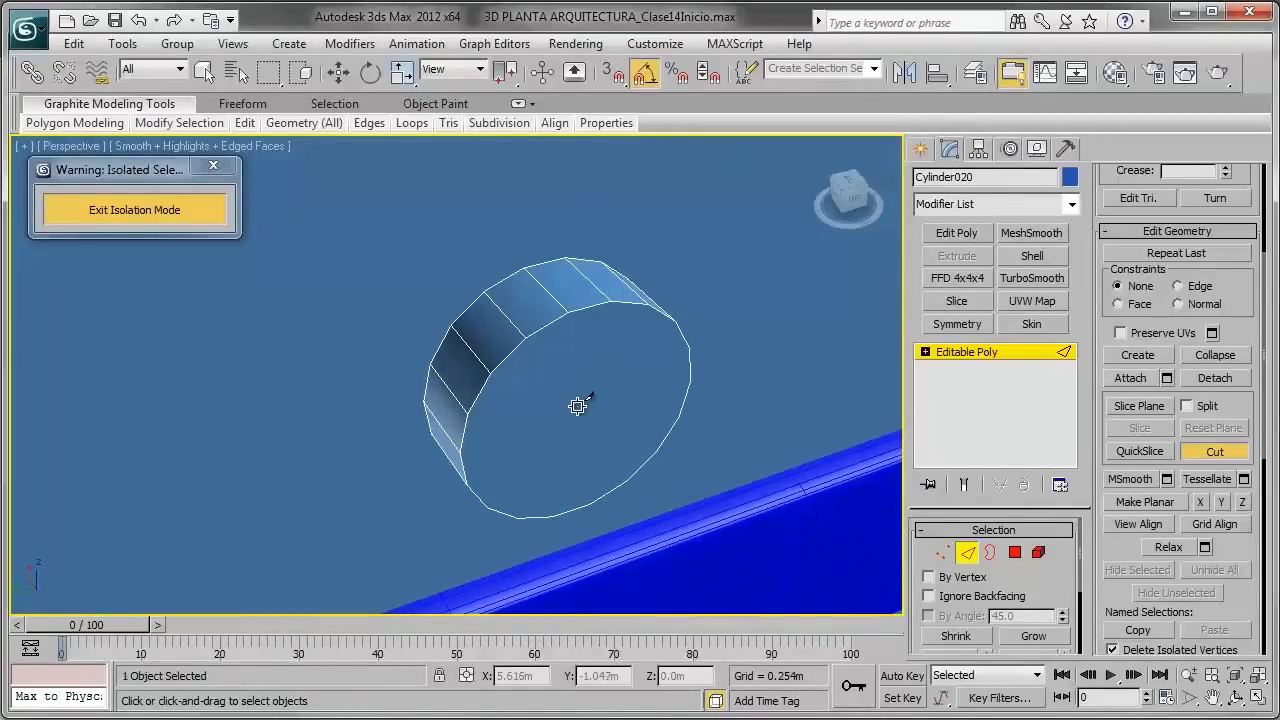
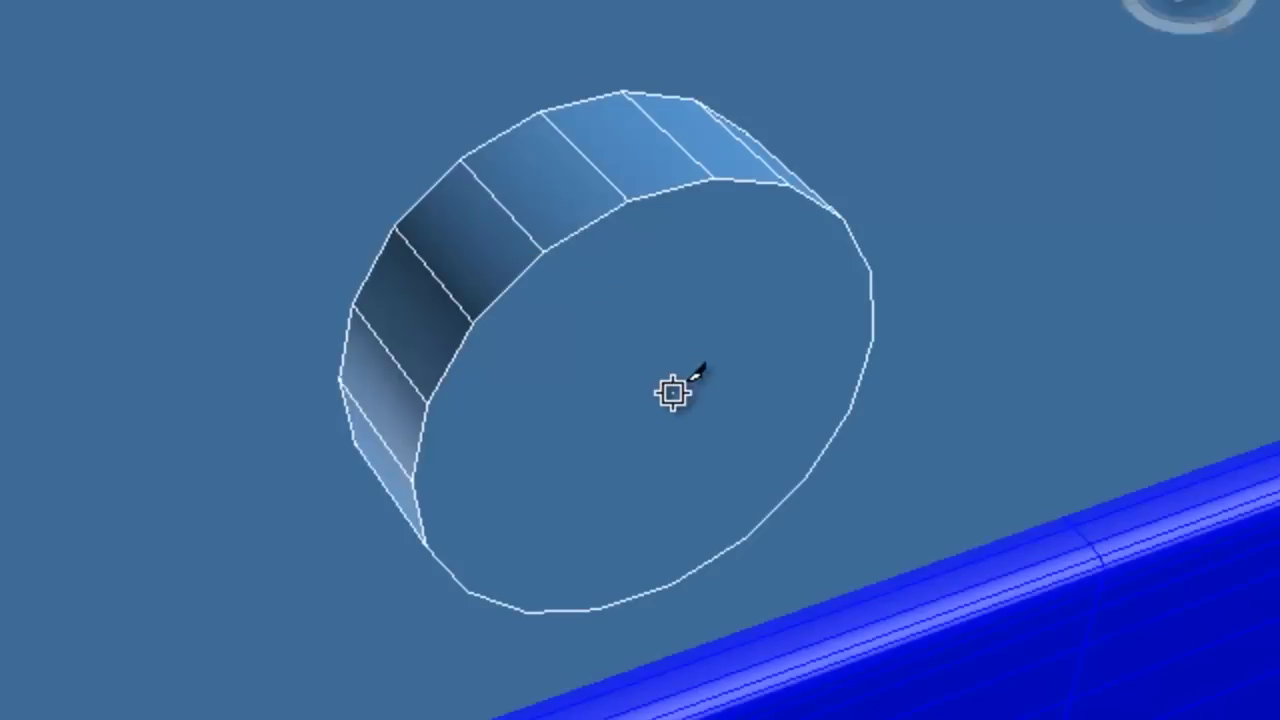
Step: Cut two vertical edges from rim to rim across Cylinder020's end cap, marking a narrow center strip
shift+middle_drag(689, 429, 631, 232)
mouse_move(640, 289)
middle_down()
mouse_move(654, 229)
mouse_move(640, 220)
mouse_move(587, 236)
mouse_move(614, 234)
mouse_move(600, 171)
middle_up()
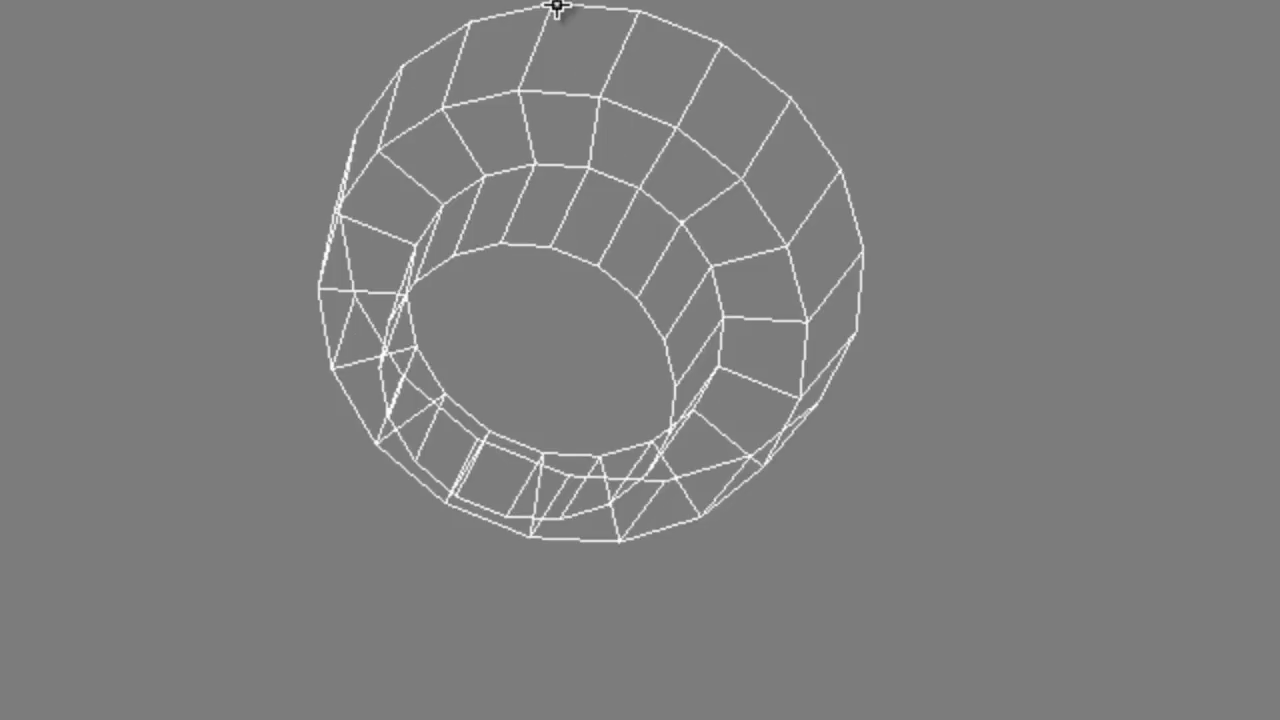
click(557, 6)
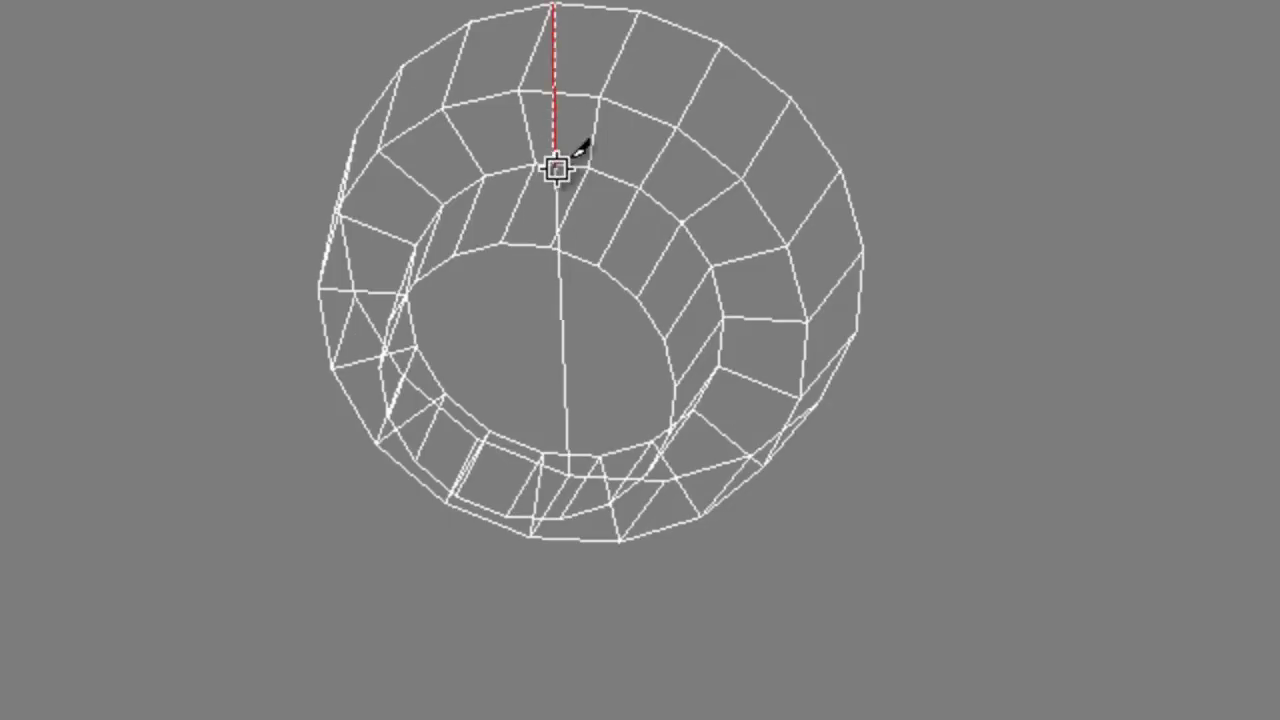
click(571, 475)
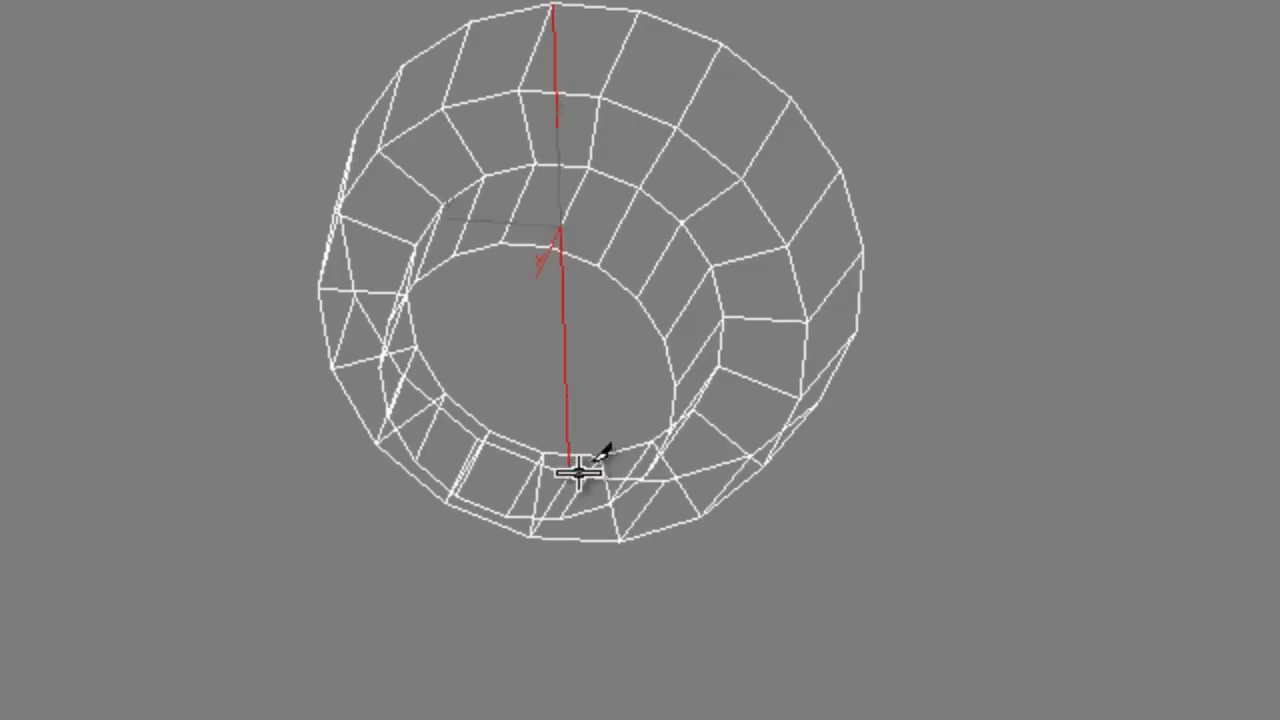
mouse_move(748, 229)
alt+middle_down()
mouse_move(729, 229)
mouse_move(609, 343)
mouse_move(531, 391)
mouse_move(546, 464)
mouse_move(606, 511)
alt+middle_up()
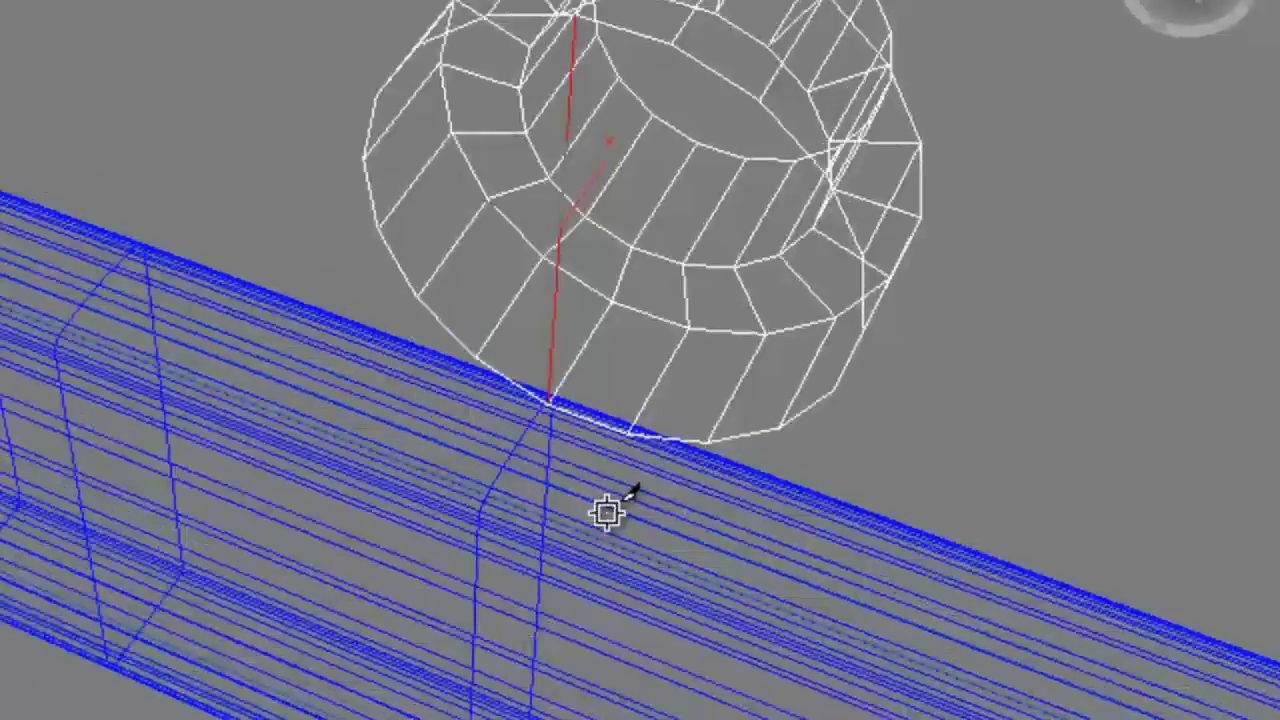
click(670, 45)
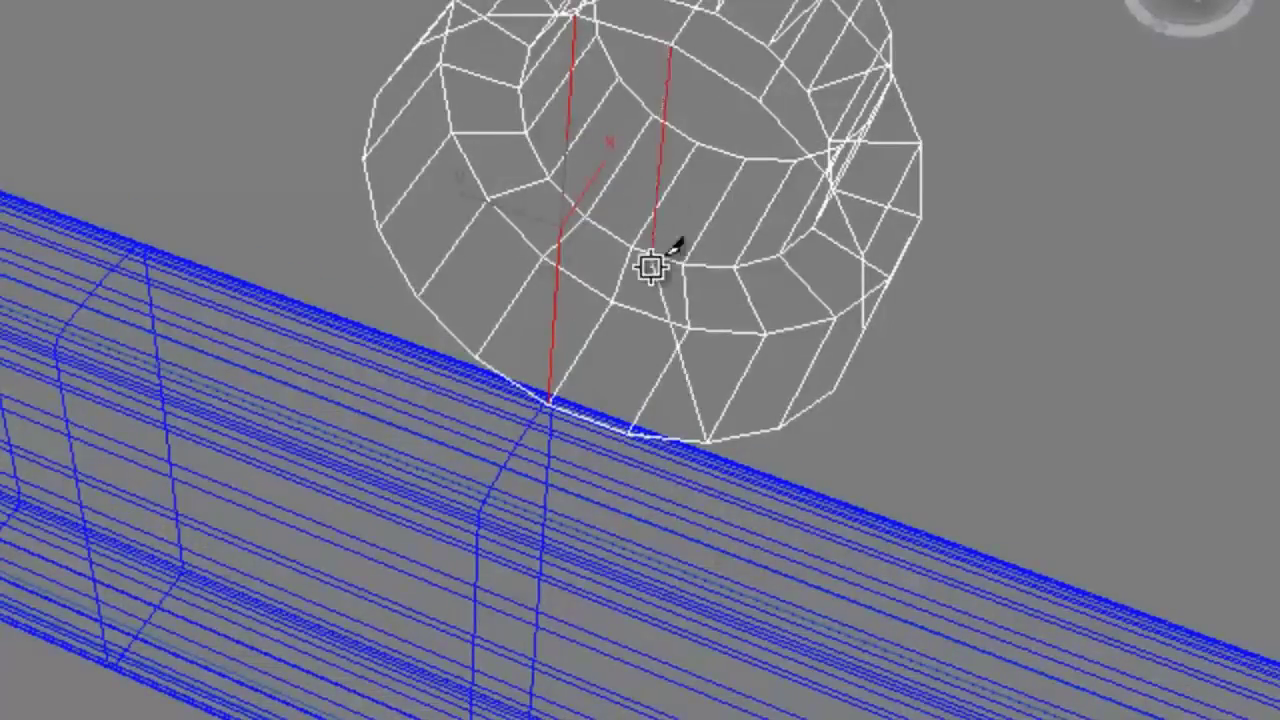
click(630, 432)
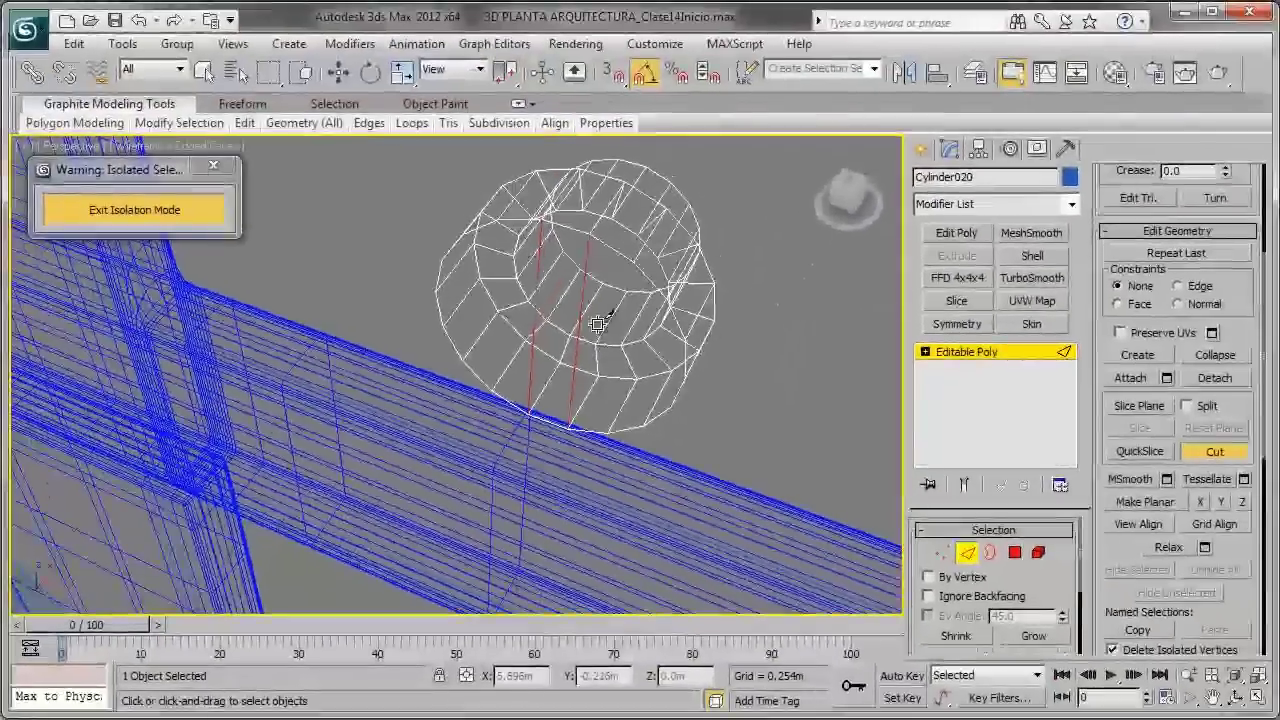
key(w)
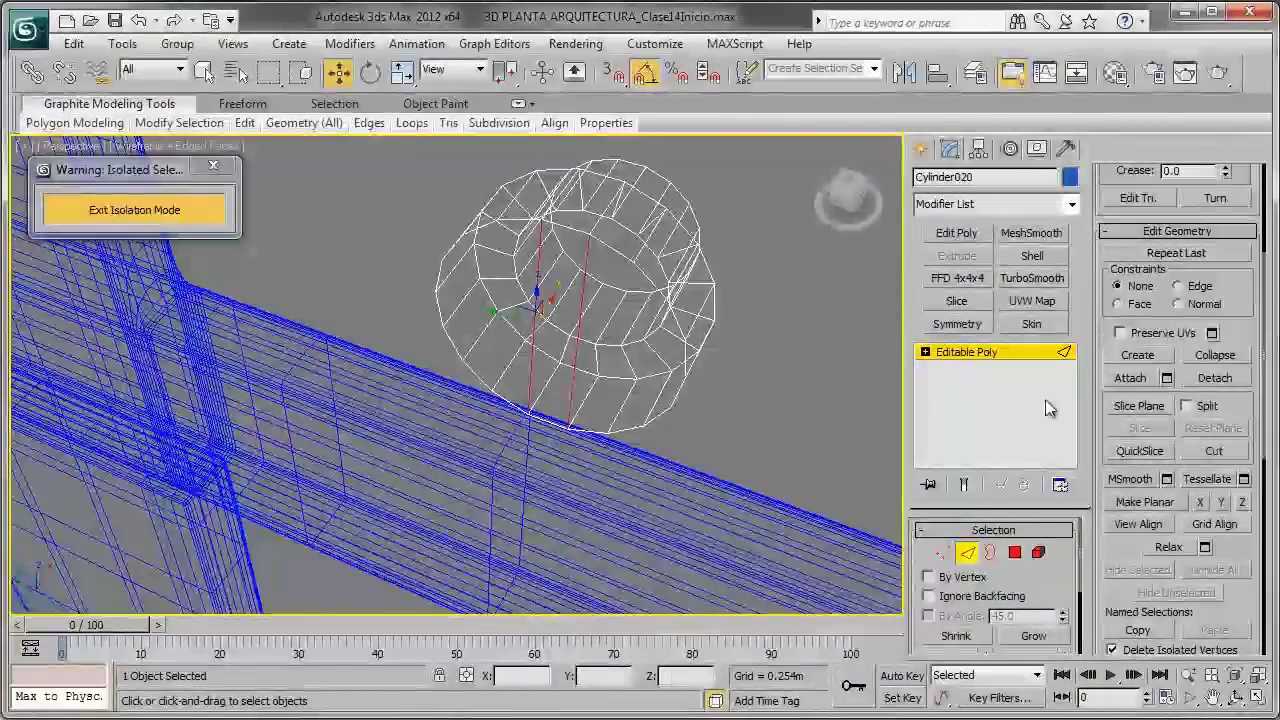
alt+middle_drag(640, 380, 737, 346)
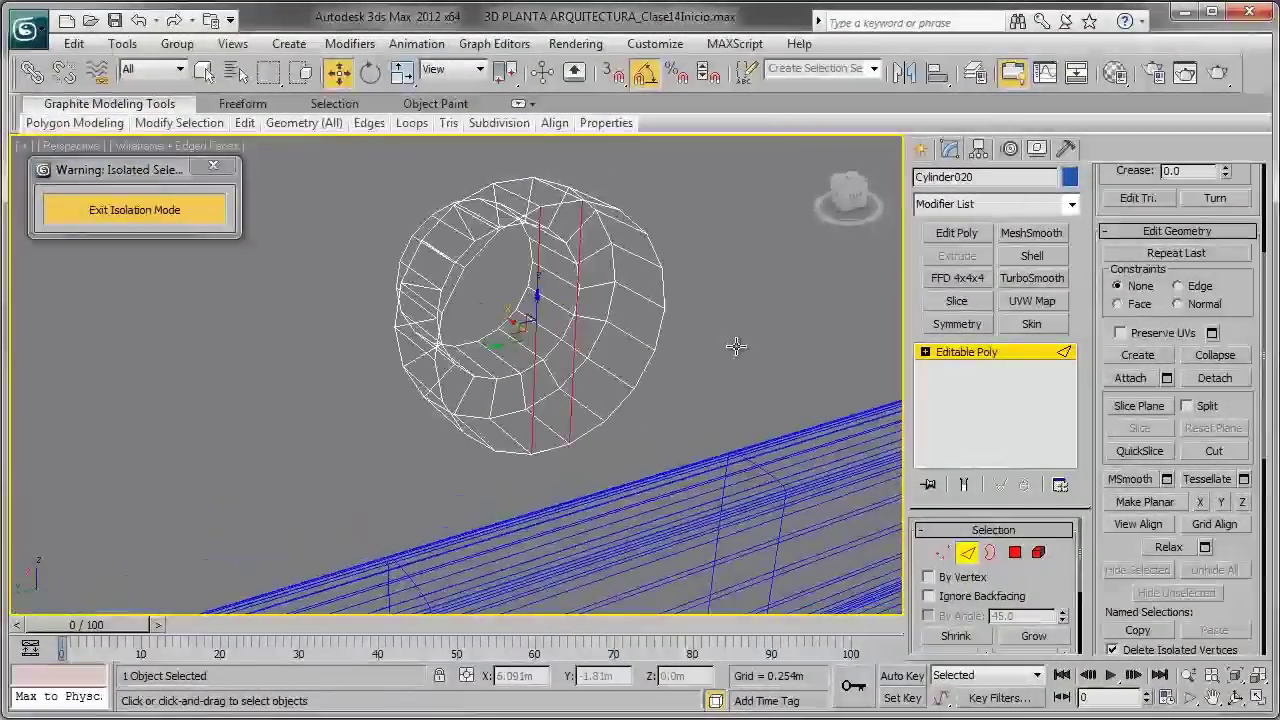
key(F3)
alt+middle_drag(591, 346, 583, 410)
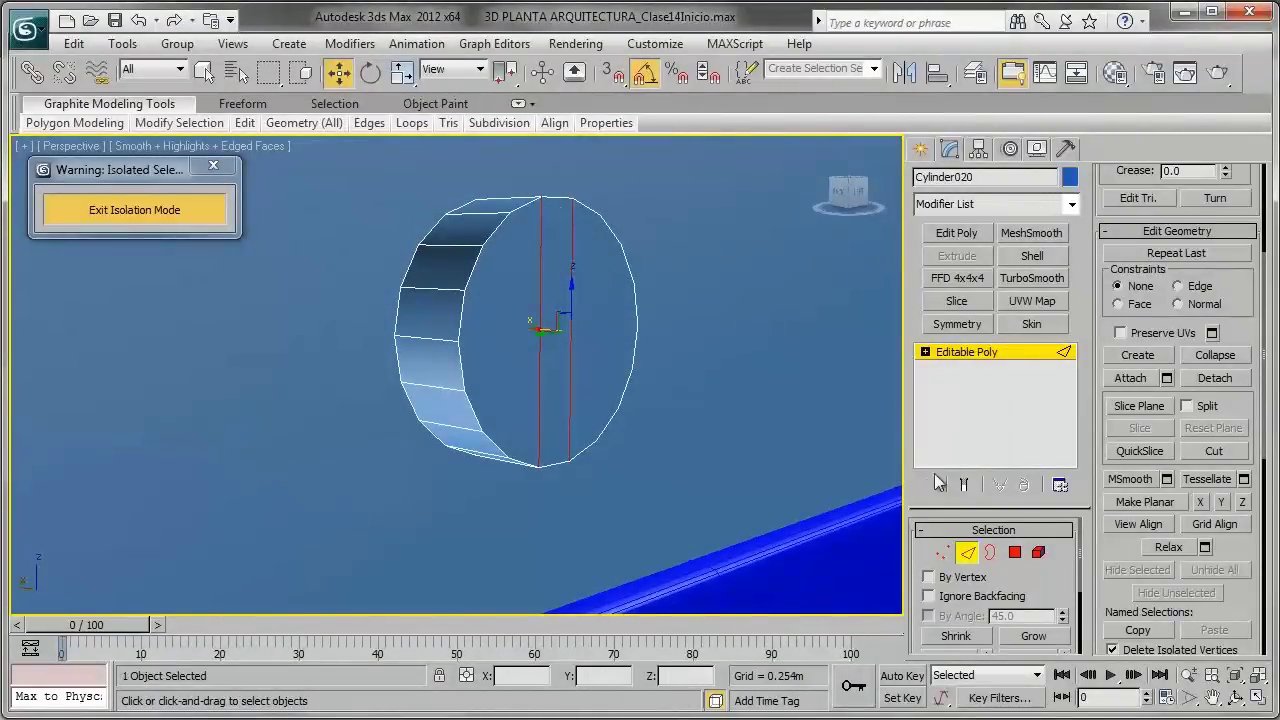
Step: Extrude the center strip polygon by 0.01m and scale it vertically to 72%
click(1015, 552)
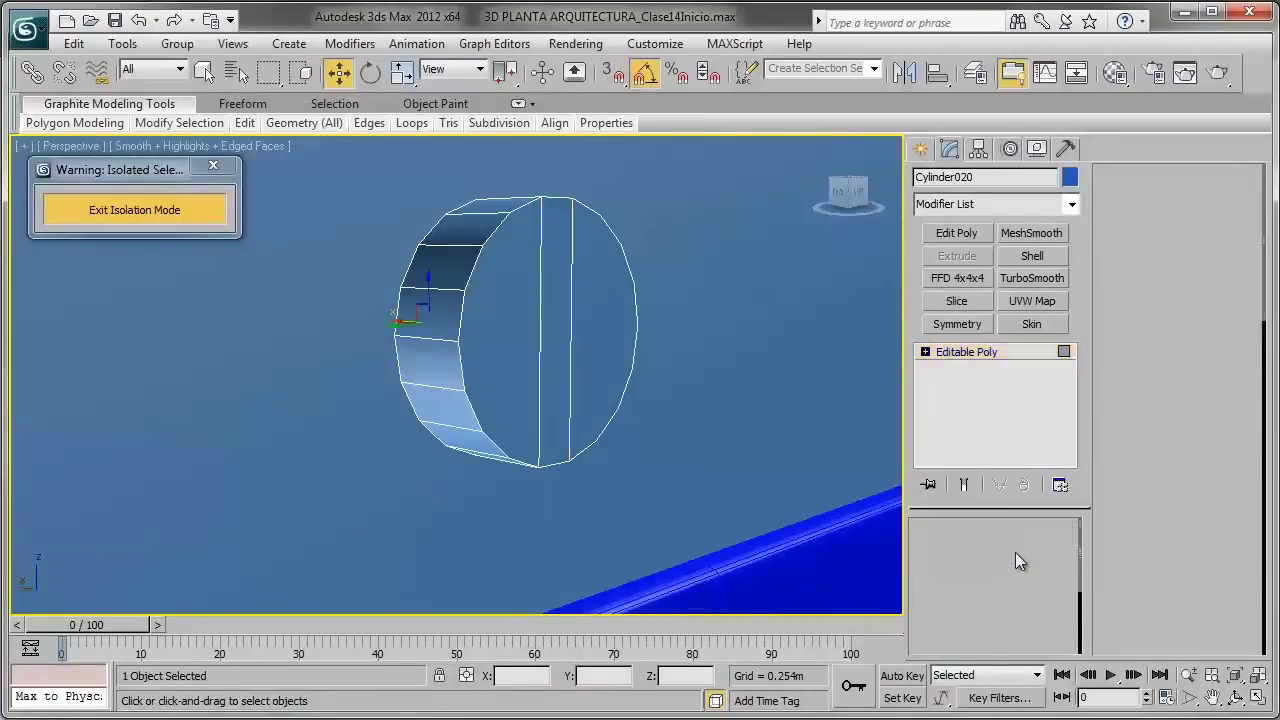
click(557, 327)
click(1166, 242)
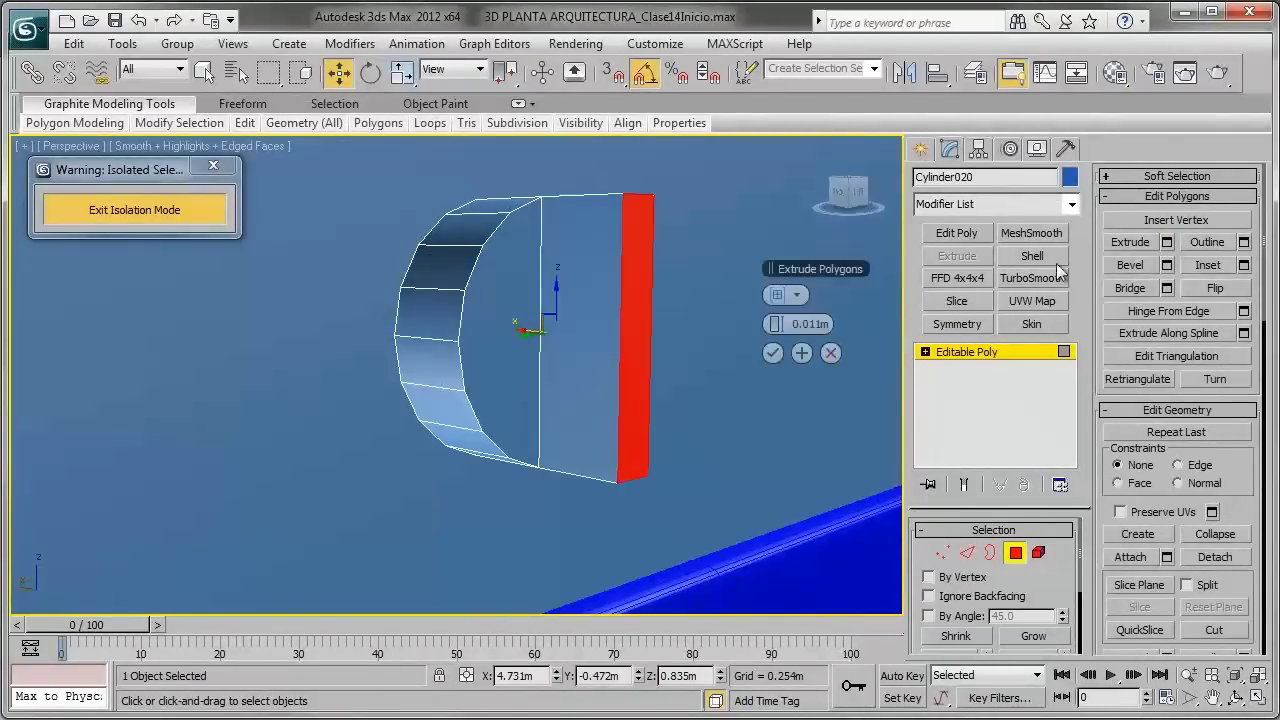
mouse_move(797, 323)
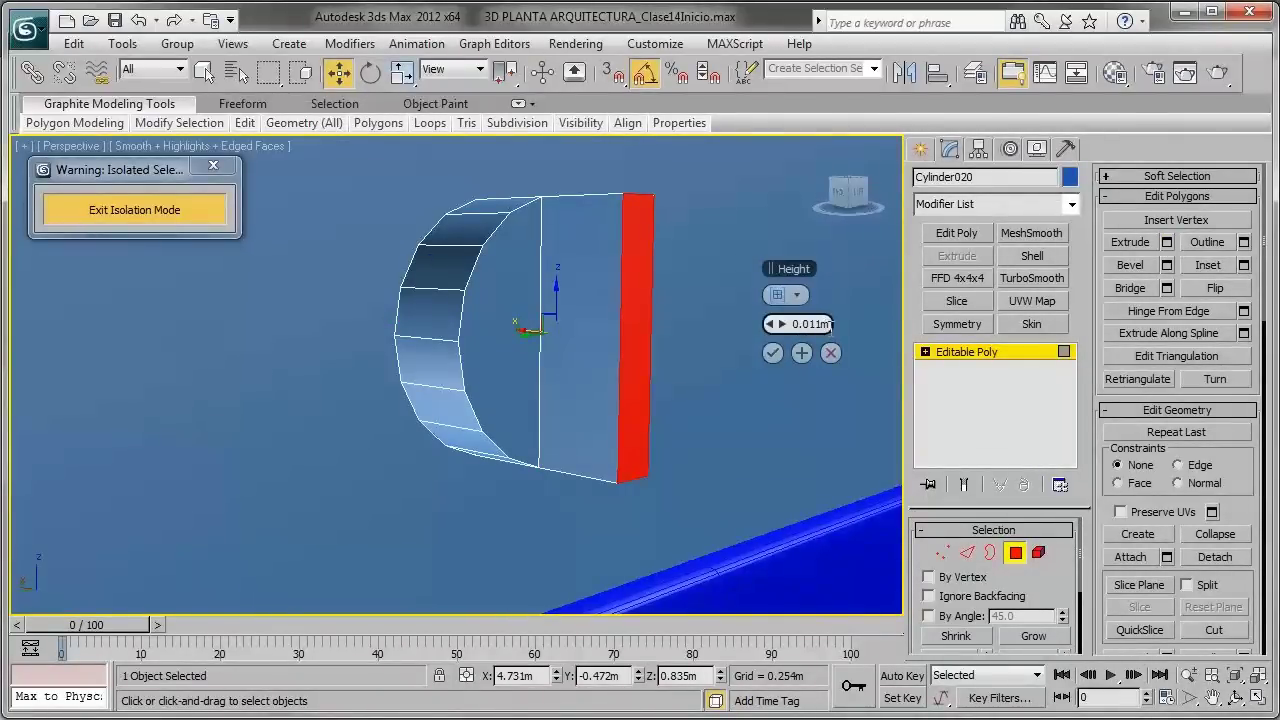
text(.)
text(02)
key(Return)
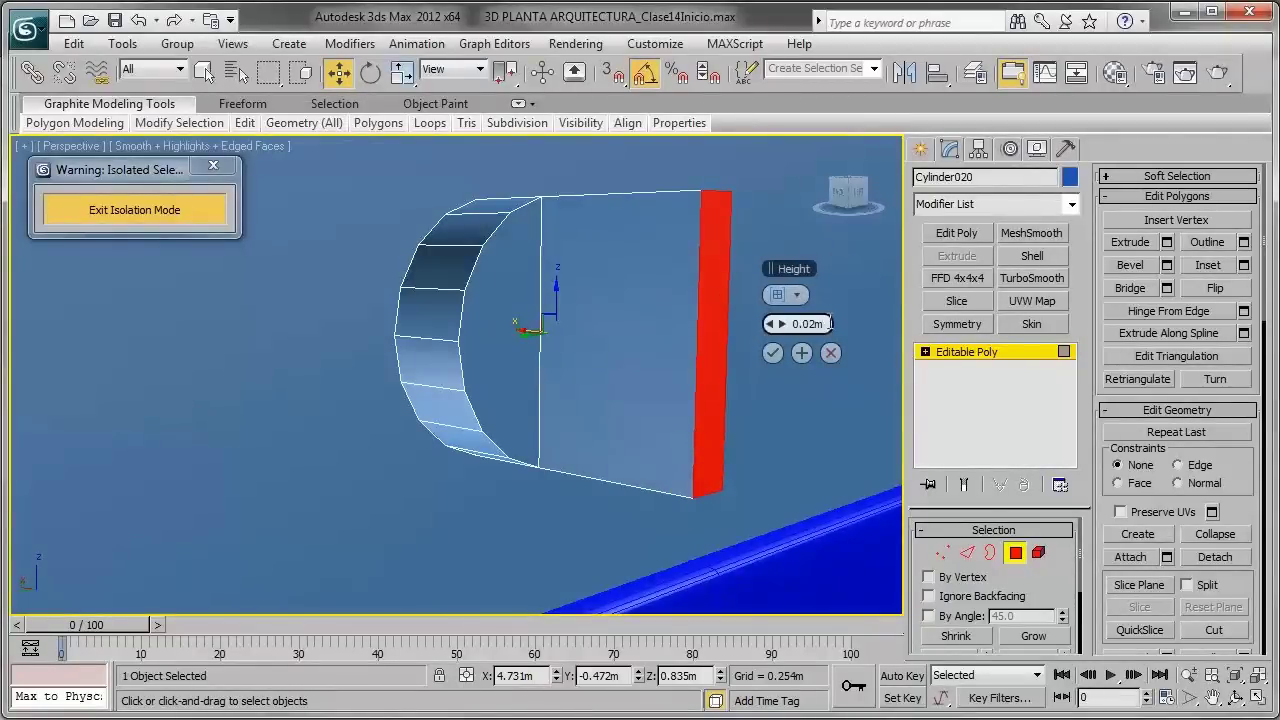
text(.01)
key(Return)
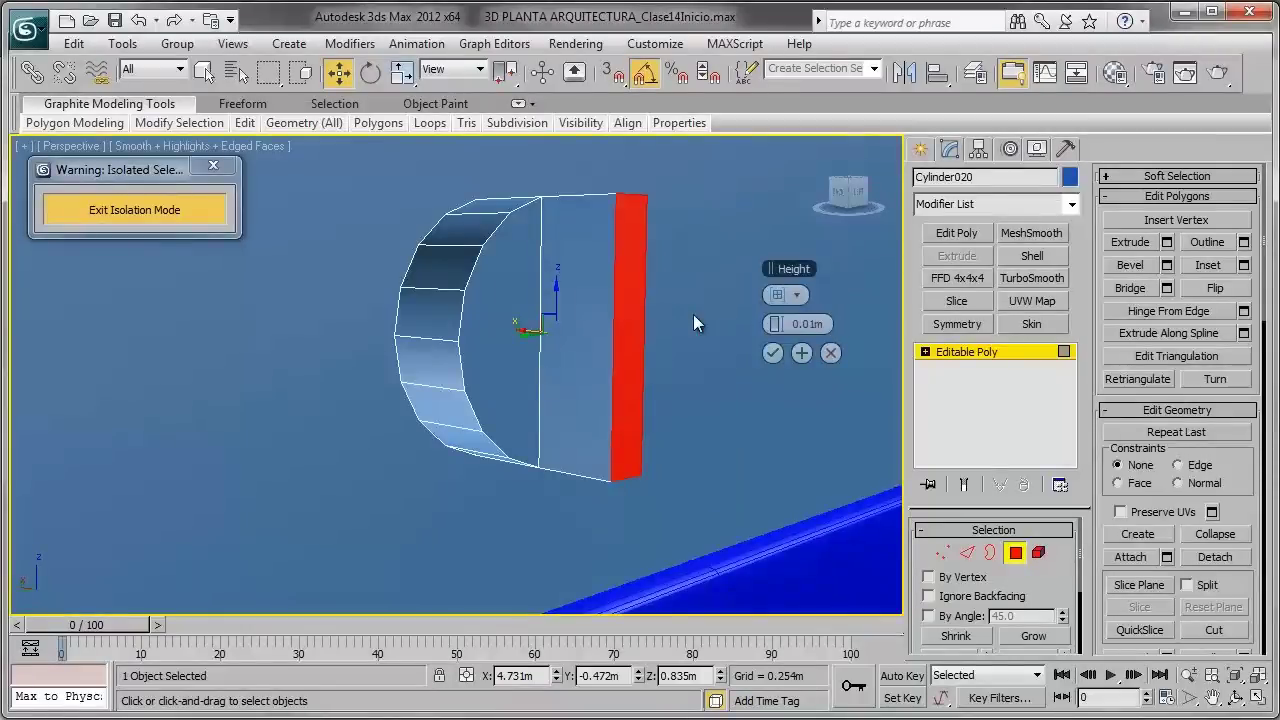
click(774, 352)
alt+middle_drag(711, 345, 706, 324)
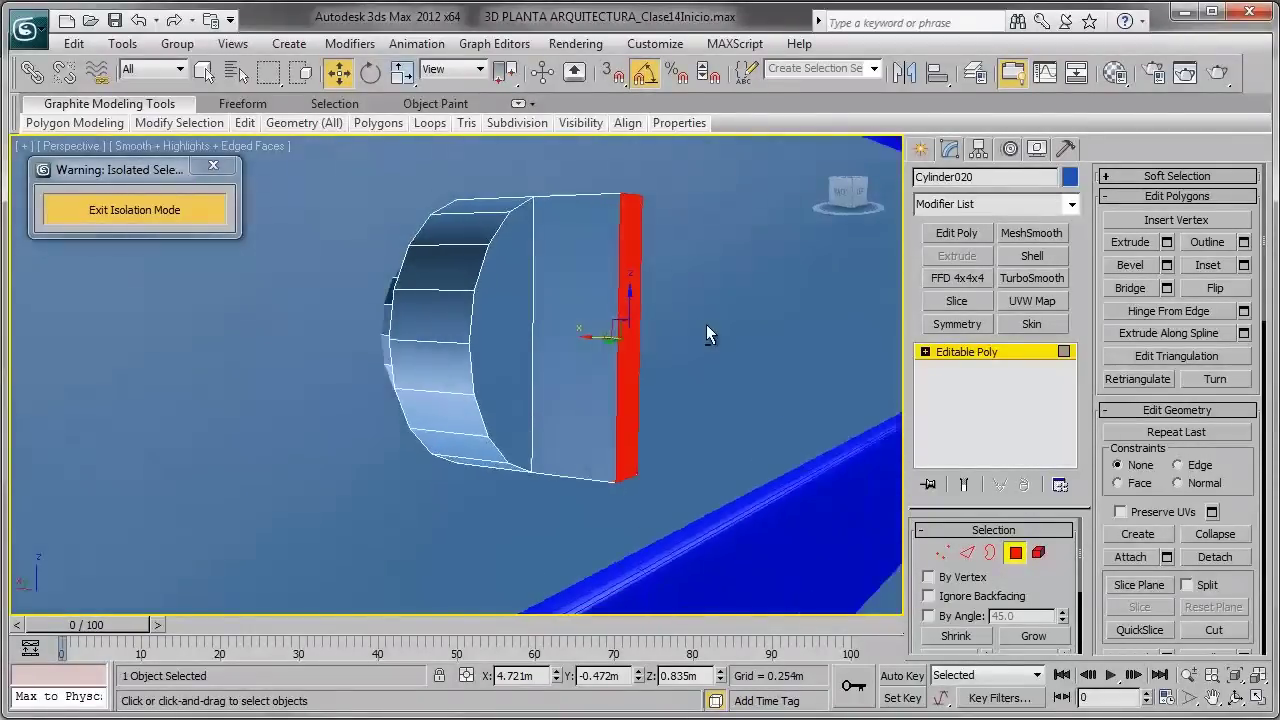
click(401, 72)
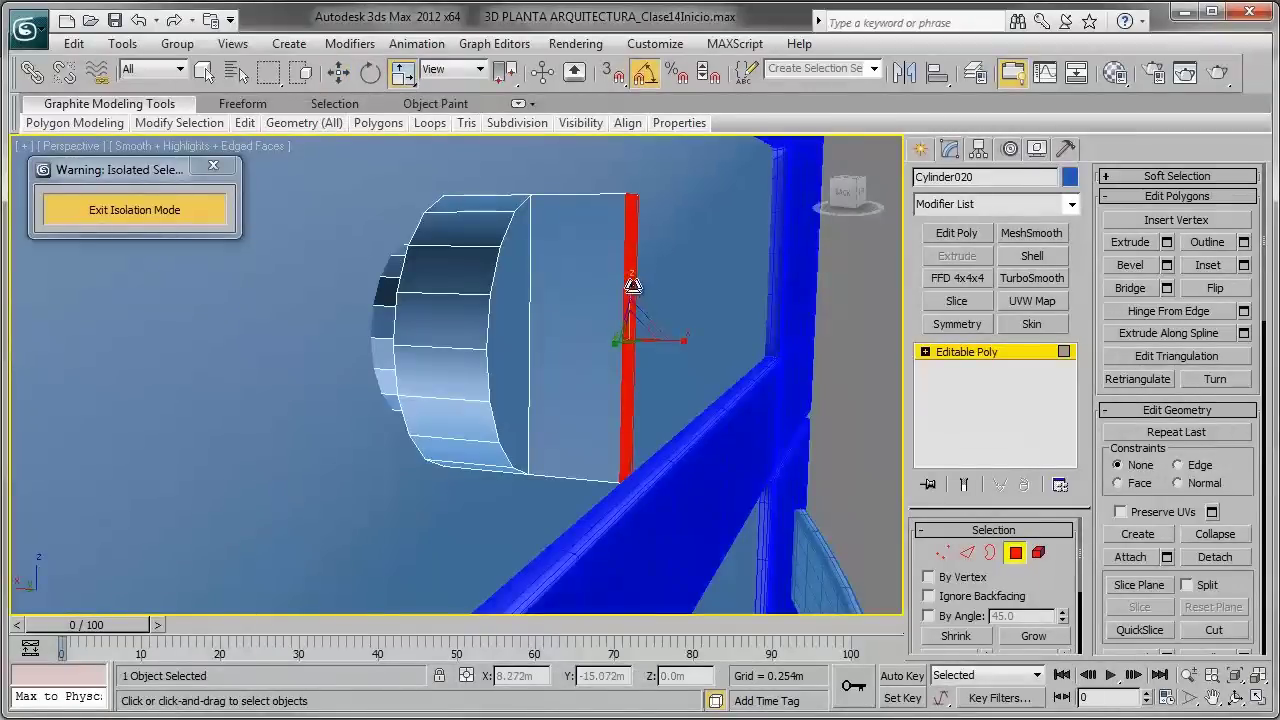
drag(633, 287, 641, 316)
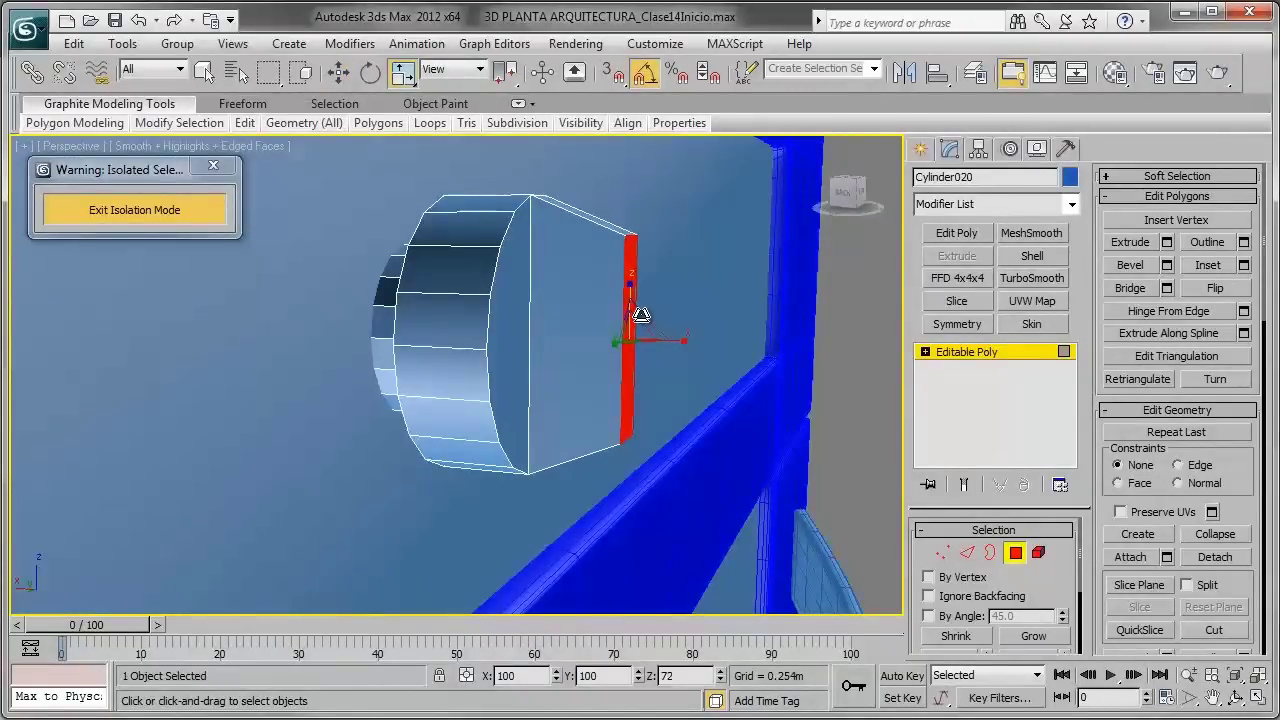
Step: Add a TurboSmooth modifier to the knob Cylinder020
click(1015, 553)
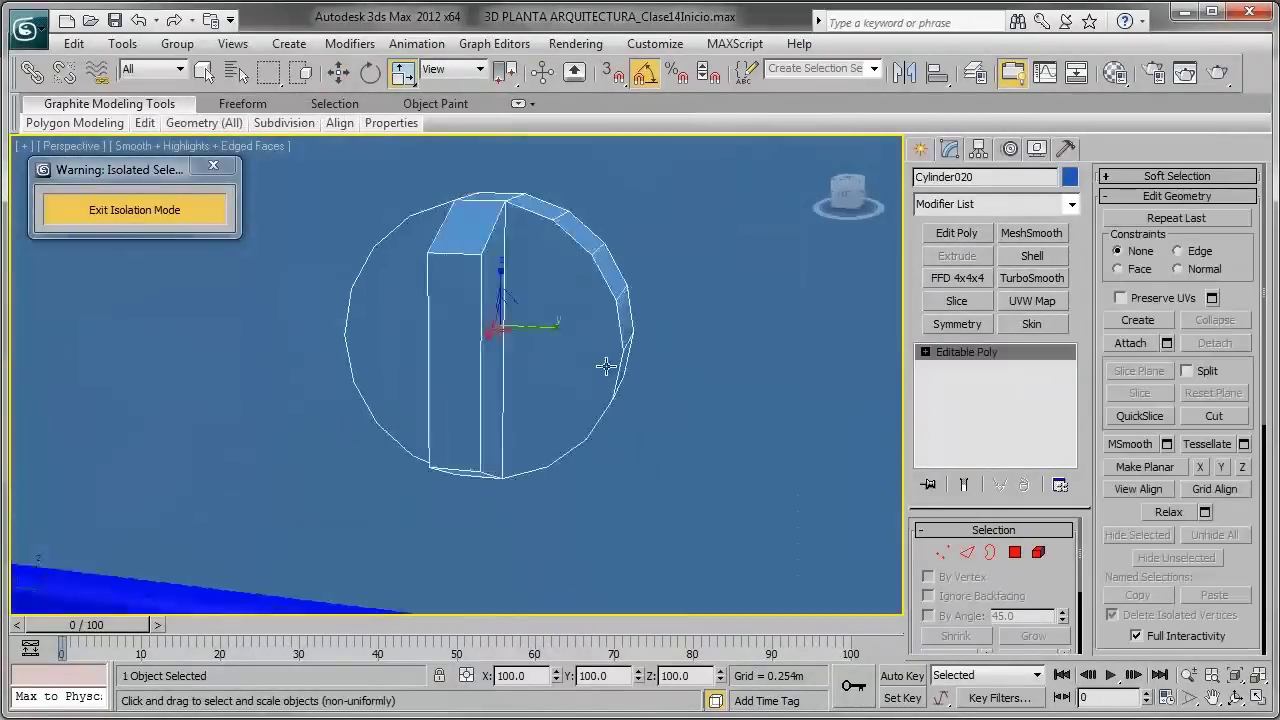
mouse_move(754, 354)
alt+middle_down()
mouse_move(632, 367)
mouse_move(737, 351)
mouse_move(802, 380)
mouse_move(657, 343)
mouse_move(681, 349)
alt+middle_up()
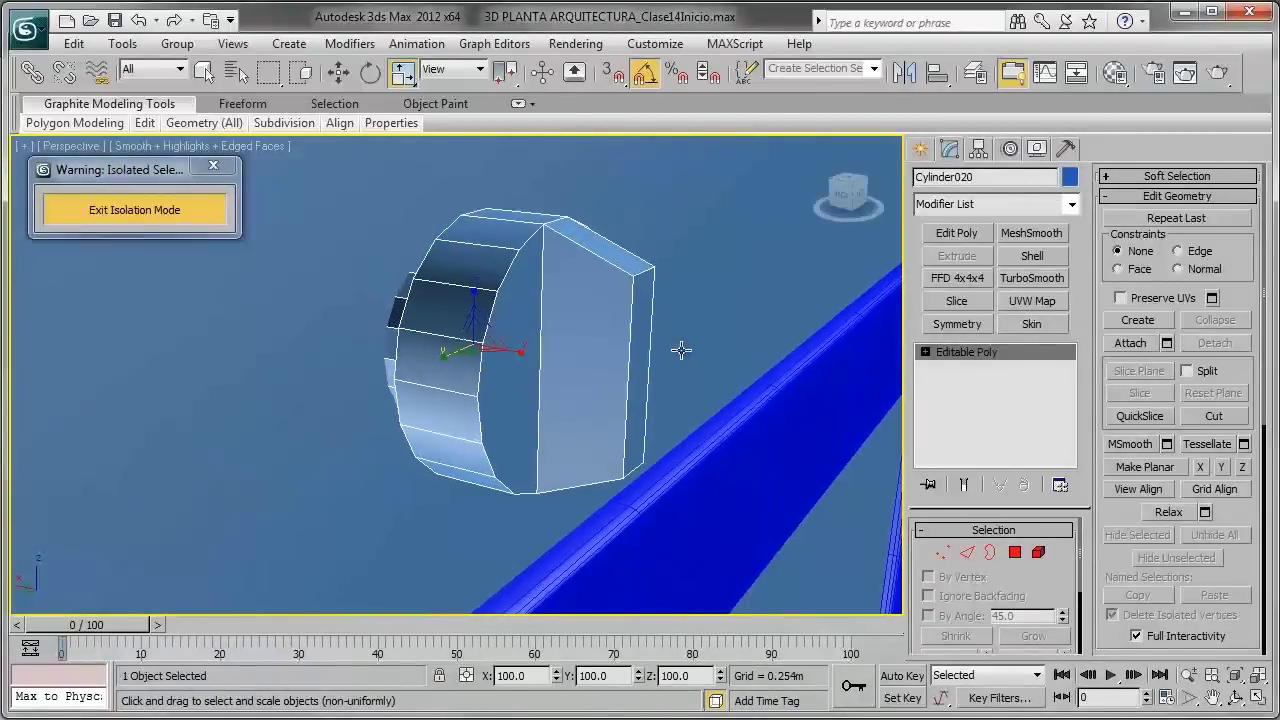
click(1016, 278)
mouse_move(609, 331)
alt+middle_down()
mouse_move(524, 368)
mouse_move(634, 346)
mouse_move(597, 337)
alt+middle_up()
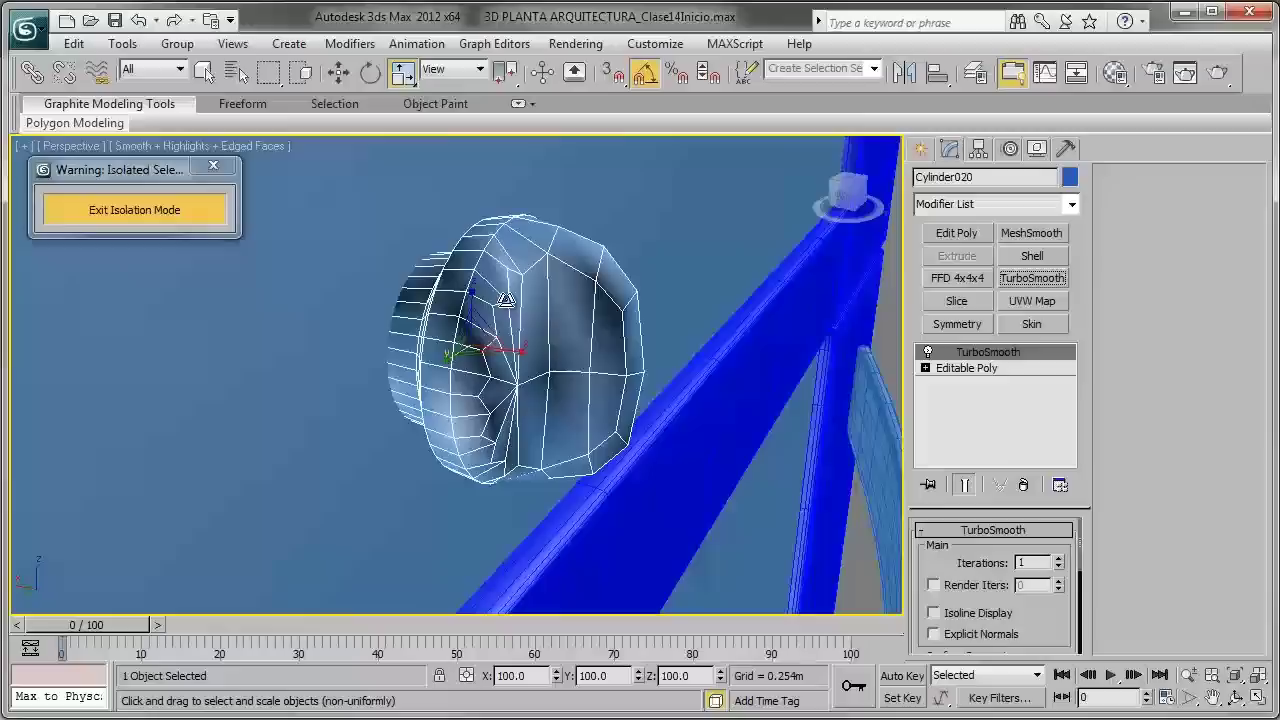
click(989, 368)
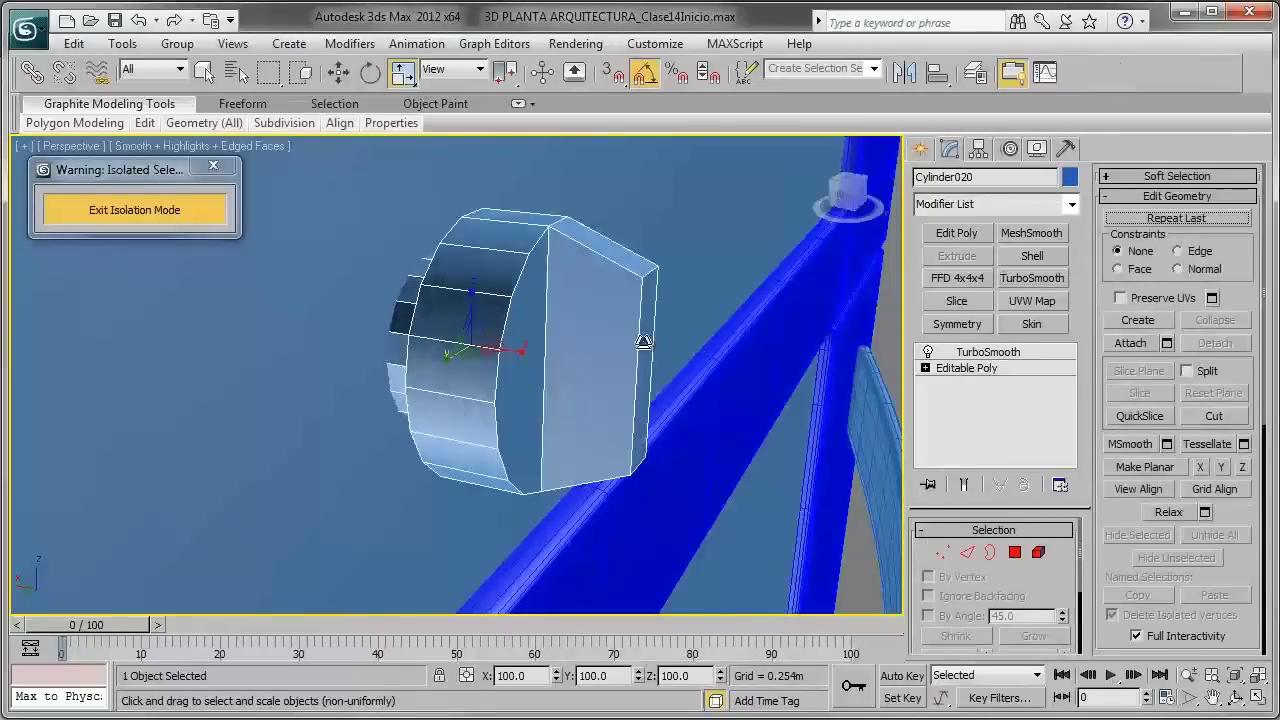
alt+middle_drag(643, 337, 640, 338)
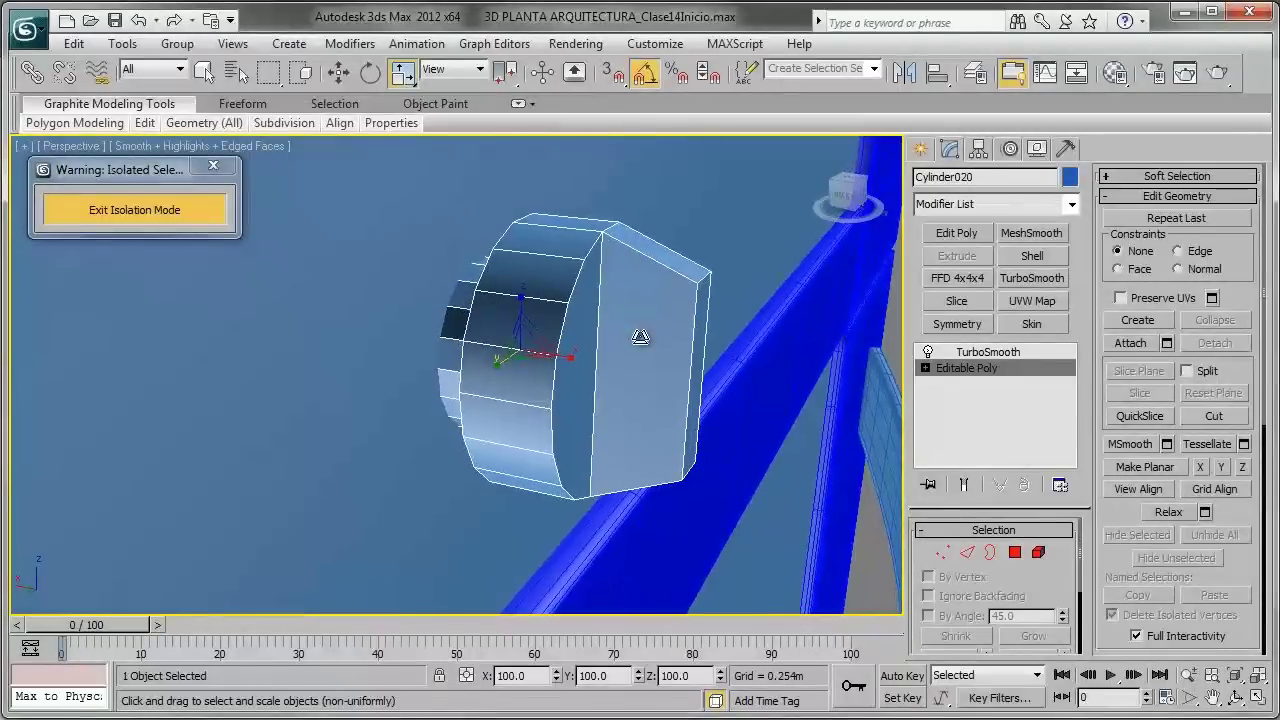
Step: Insert four Swift Loop edge loops near the front face and grip, then view the TurboSmooth result
click(970, 553)
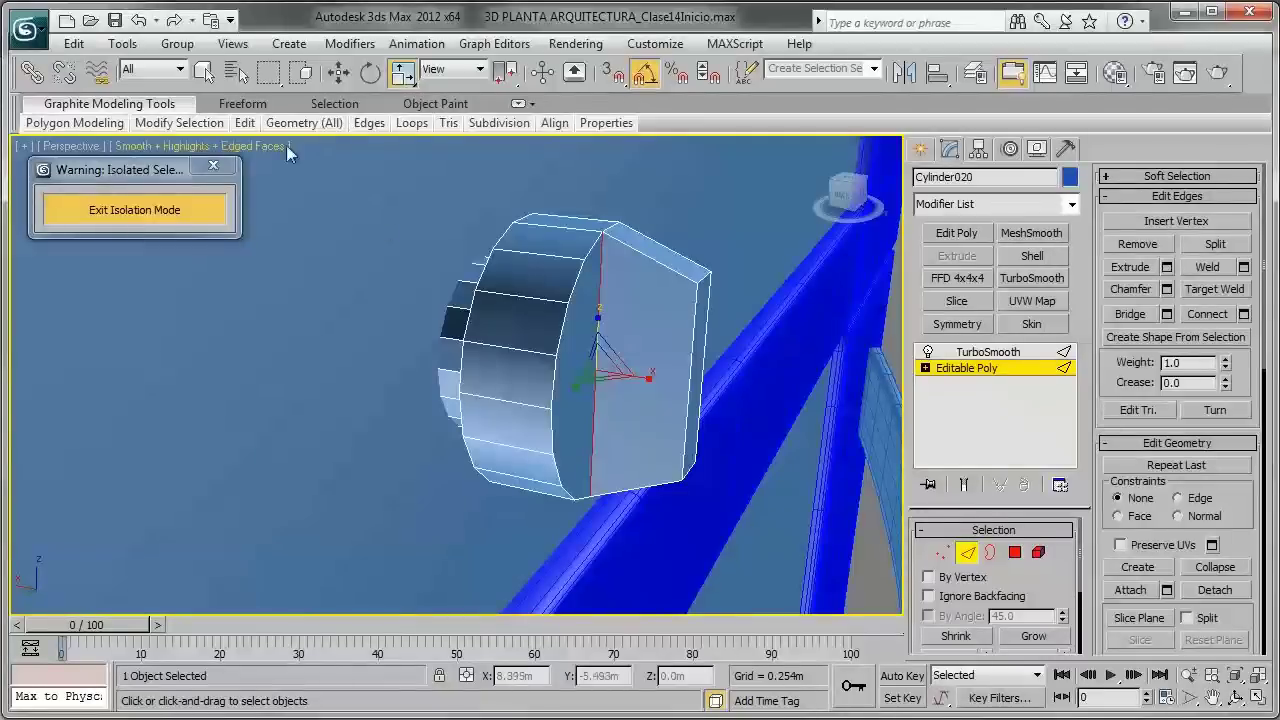
click(407, 172)
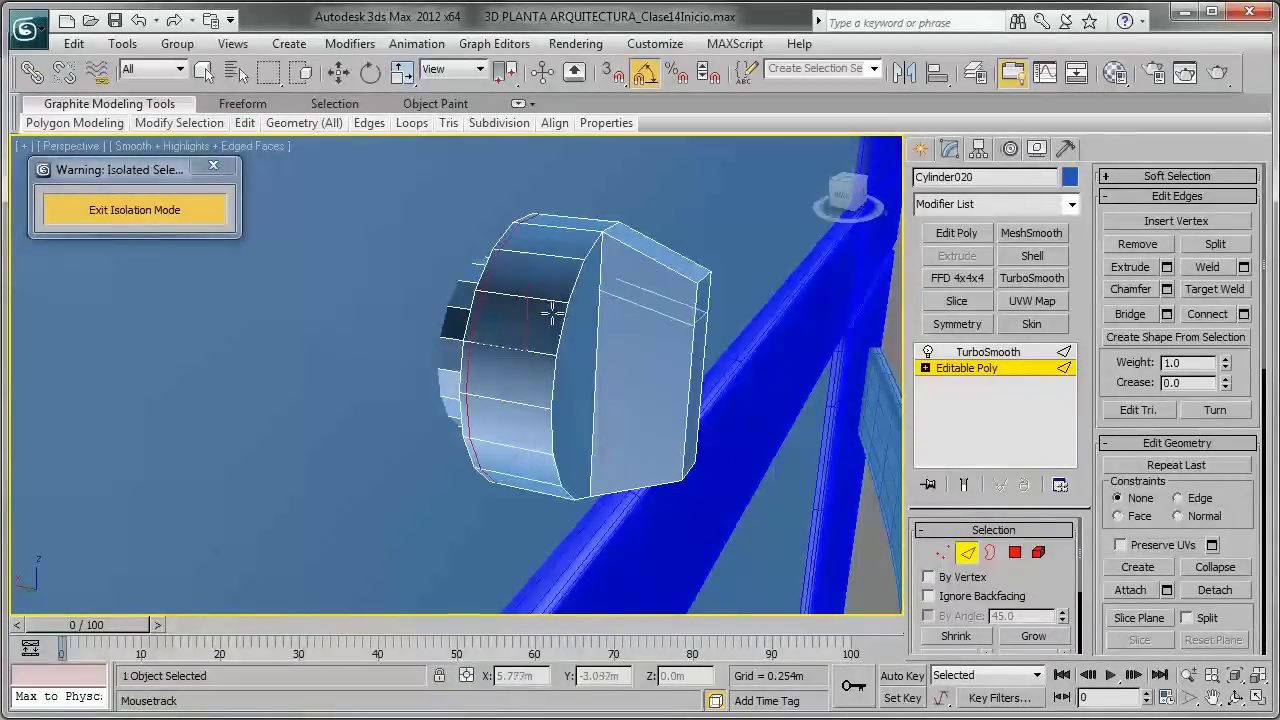
click(525, 300)
click(563, 305)
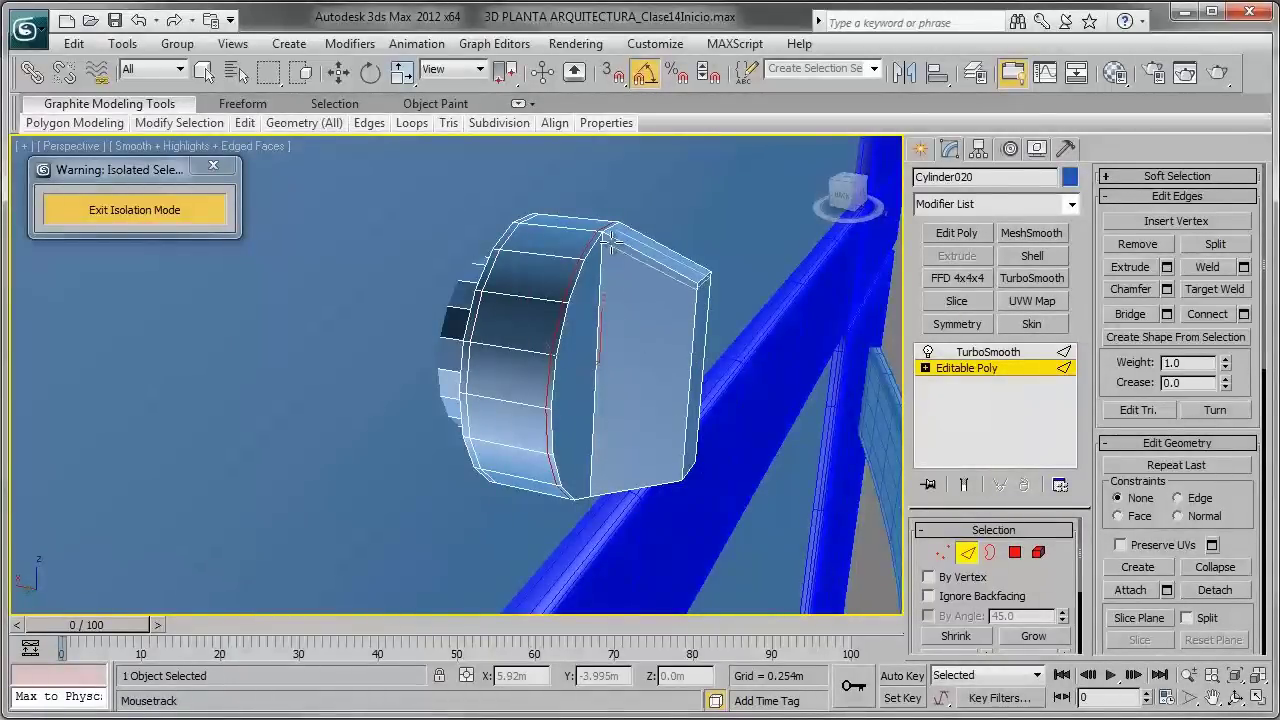
click(690, 298)
click(603, 330)
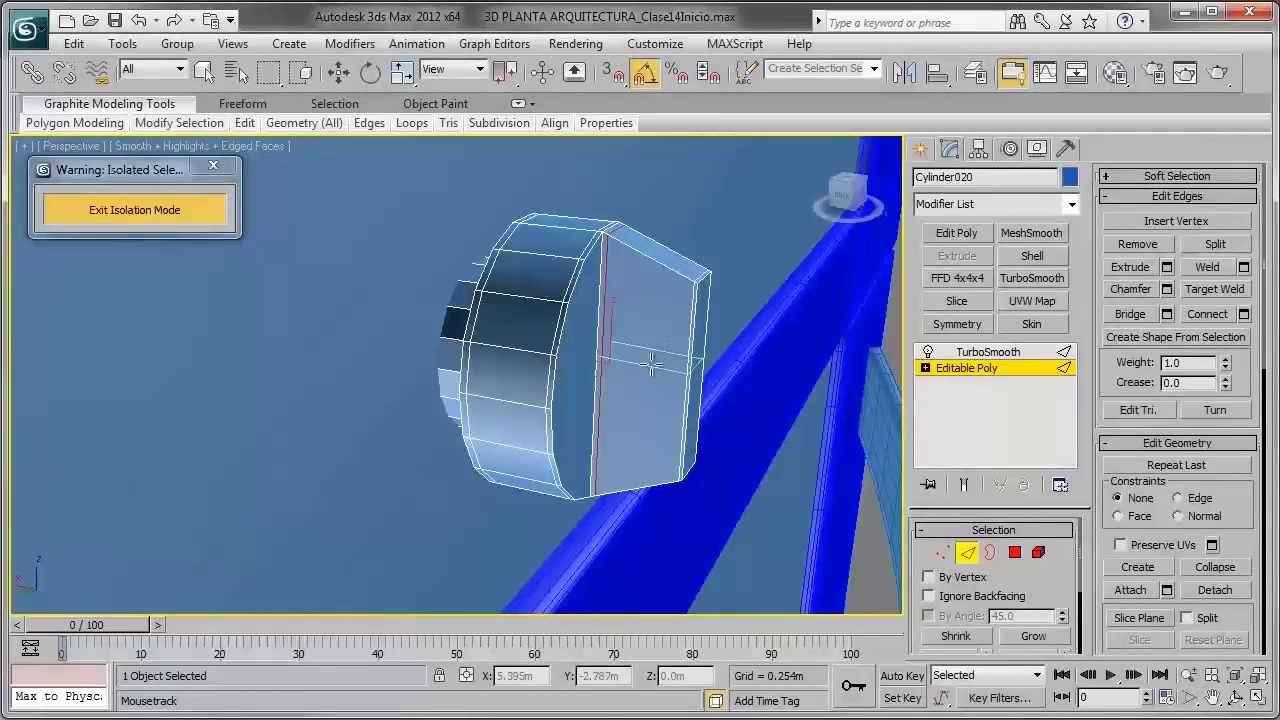
click(968, 553)
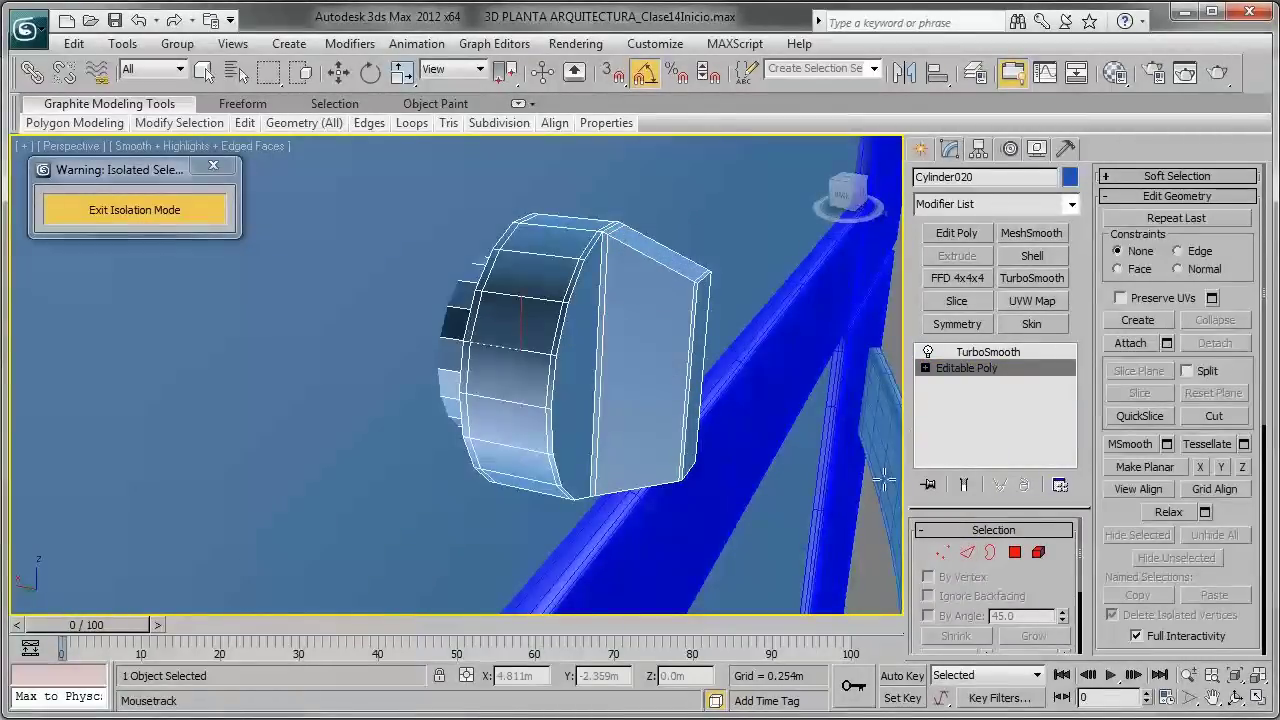
click(975, 352)
Step: Hide edged faces and set the knob's TurboSmooth Iterations to 2
key(w)
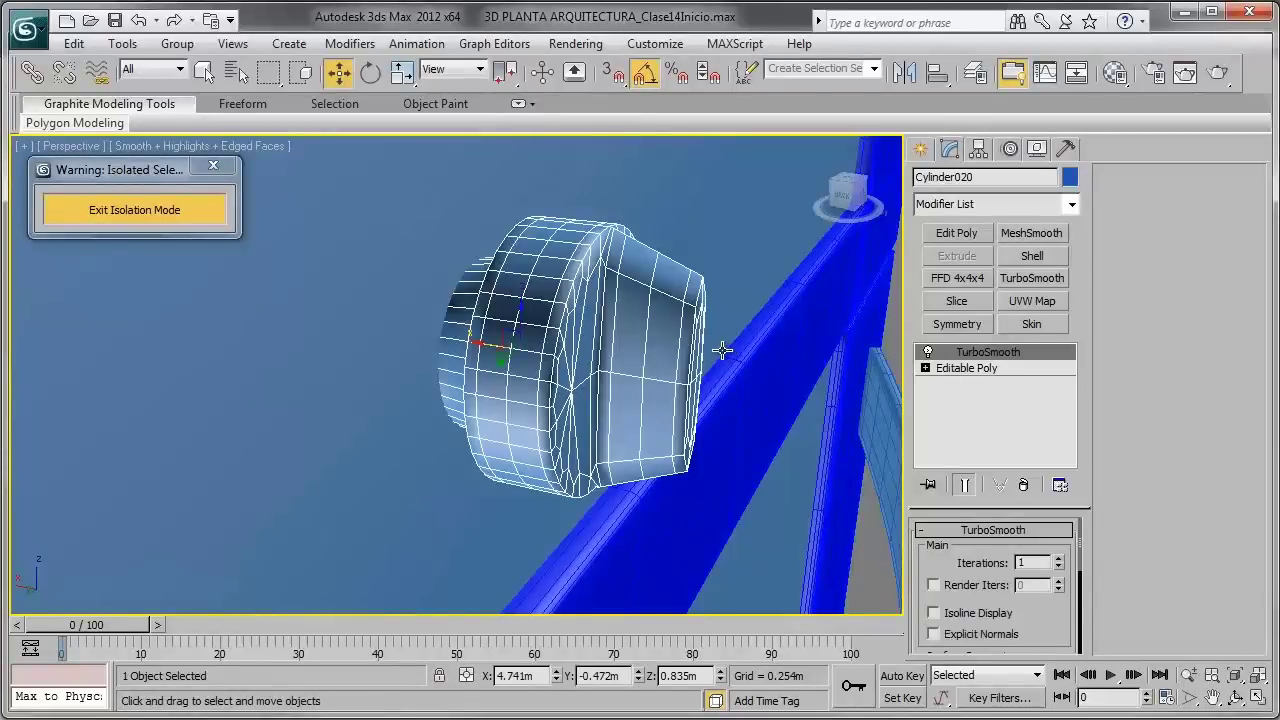
key(F4)
mouse_move(722, 340)
alt+middle_down()
mouse_move(605, 322)
mouse_move(694, 309)
mouse_move(606, 312)
alt+middle_up()
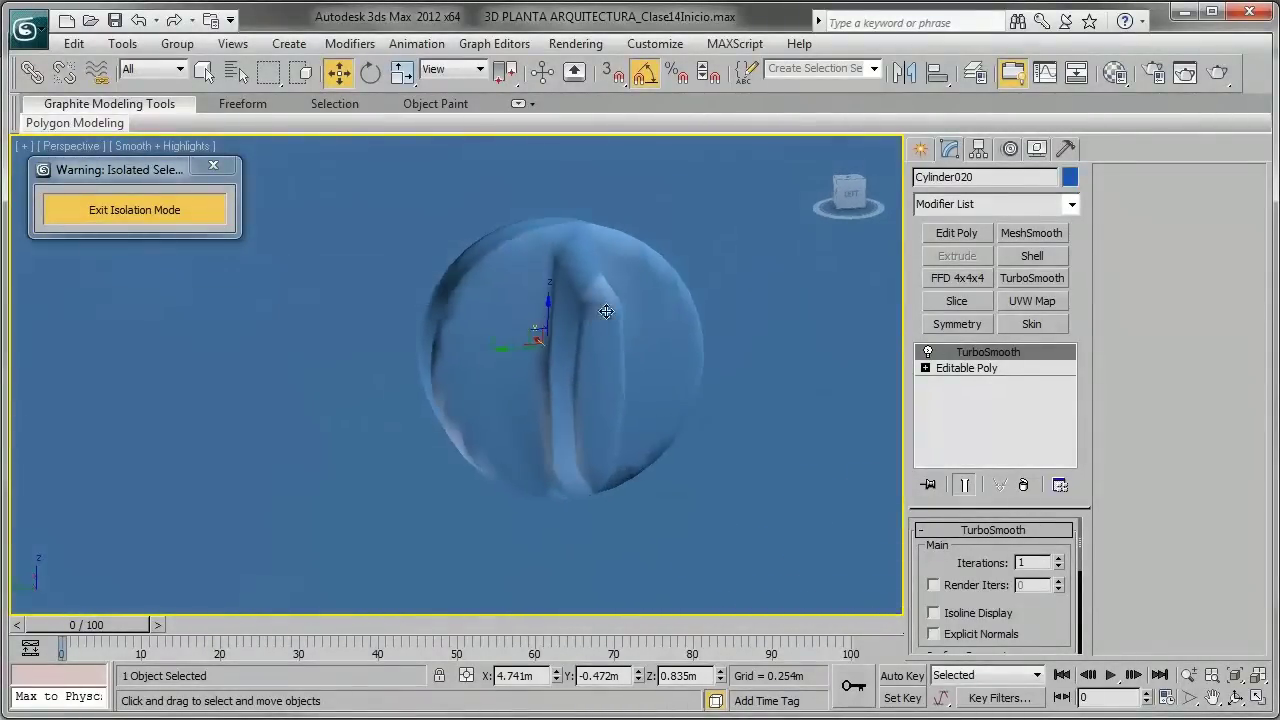
click(1059, 559)
mouse_move(582, 341)
alt+middle_down()
mouse_move(680, 286)
mouse_move(676, 324)
mouse_move(526, 320)
mouse_move(551, 314)
mouse_move(528, 343)
mouse_move(674, 377)
mouse_move(569, 354)
mouse_move(595, 318)
mouse_move(469, 349)
mouse_move(496, 336)
alt+middle_up()
Step: Scale the knob up to about 116%
scroll(486, 345, up, 1)
scroll(477, 354, up, 1)
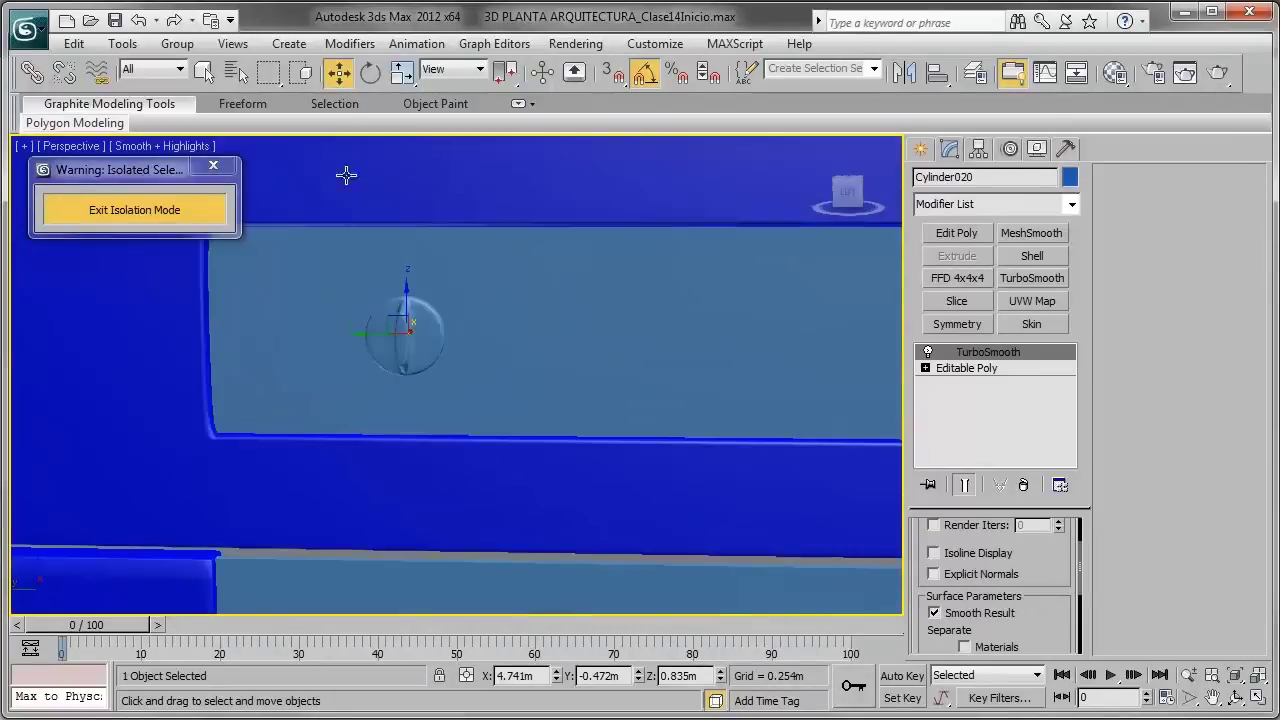
click(403, 76)
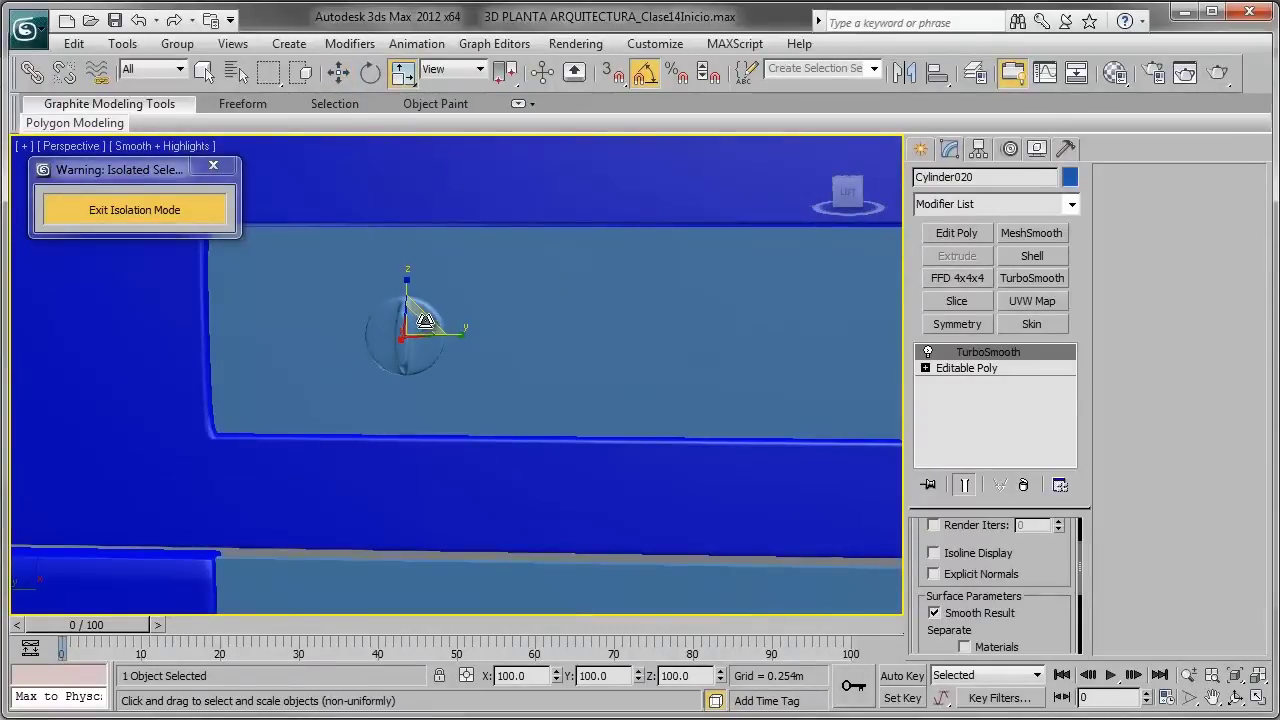
drag(425, 320, 417, 300)
mouse_move(417, 300)
alt+middle_down()
mouse_move(623, 323)
mouse_move(640, 342)
mouse_move(577, 349)
alt+middle_up()
Step: Shift-drag a copy of the knob to the right as Cylinder021
key(w)
alt+middle_drag(483, 357, 463, 397)
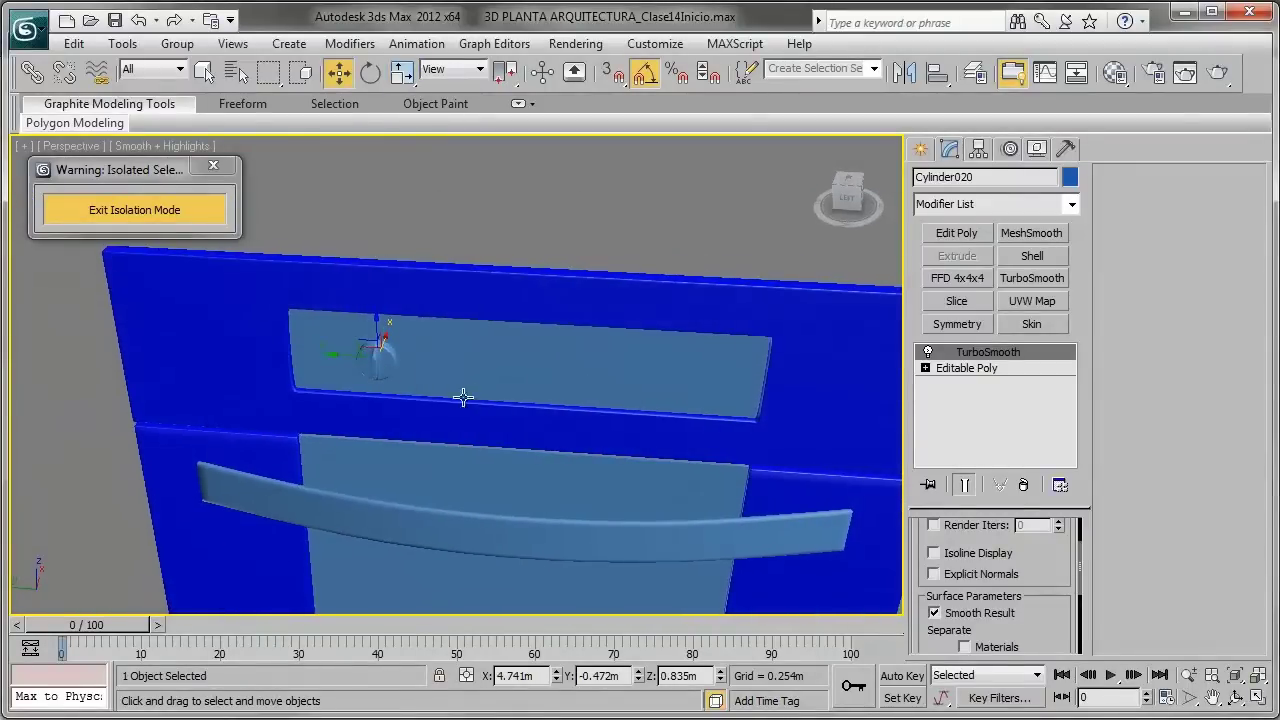
shift+drag(368, 357, 610, 403)
click(665, 450)
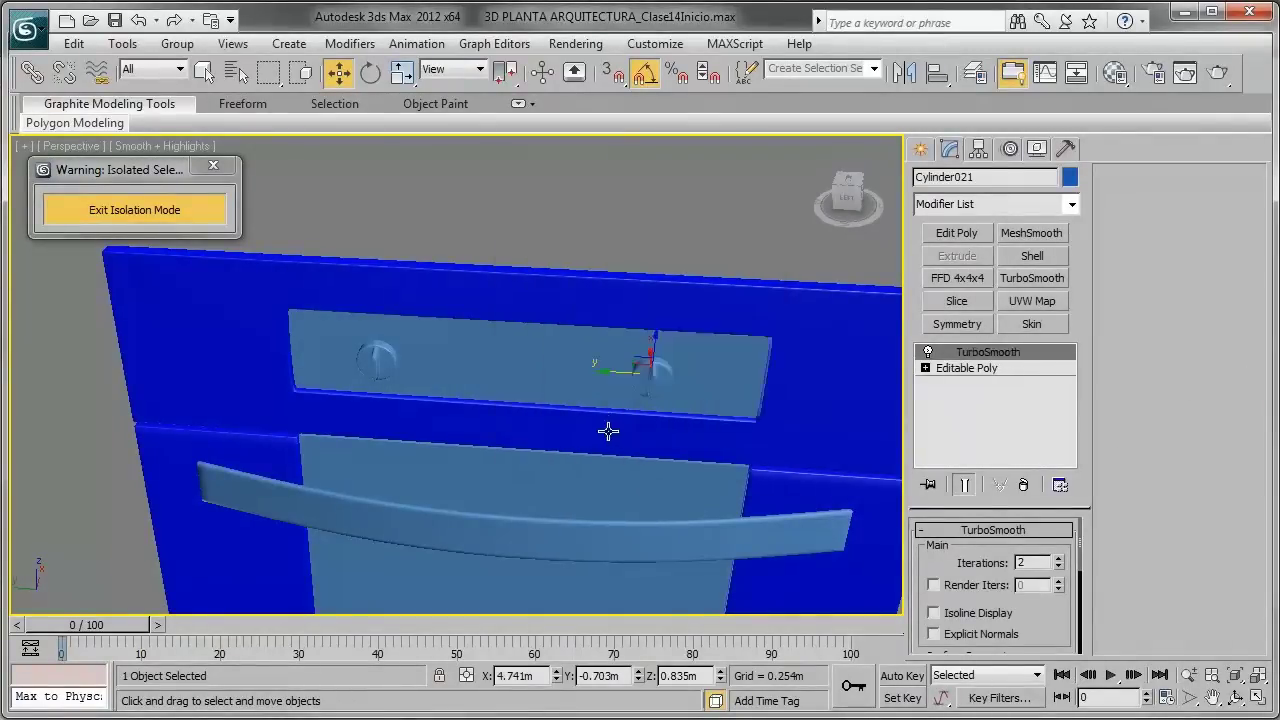
scroll(608, 431, down, 3)
mouse_move(608, 431)
alt+middle_down()
mouse_move(628, 290)
mouse_move(423, 318)
mouse_move(508, 327)
mouse_move(628, 290)
mouse_move(623, 305)
mouse_move(573, 310)
alt+middle_up()
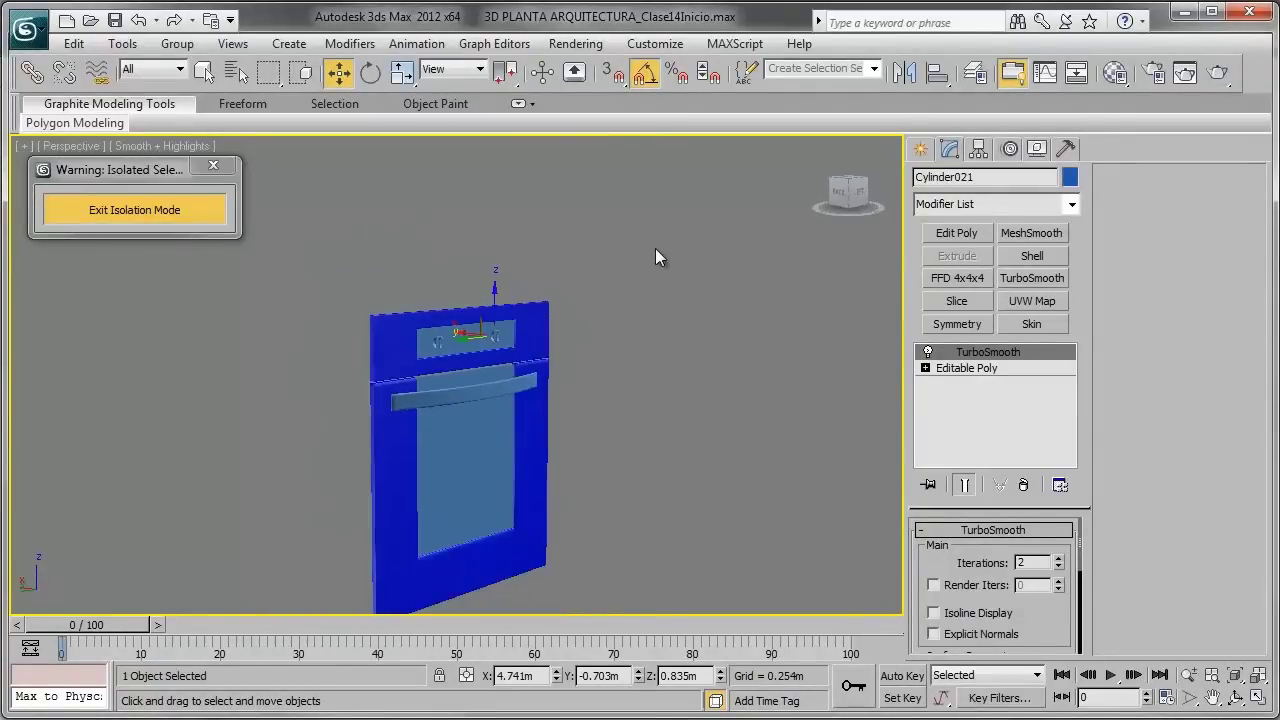
Step: Select the oven door's glass panel and orbit around the door
drag(657, 258, 298, 601)
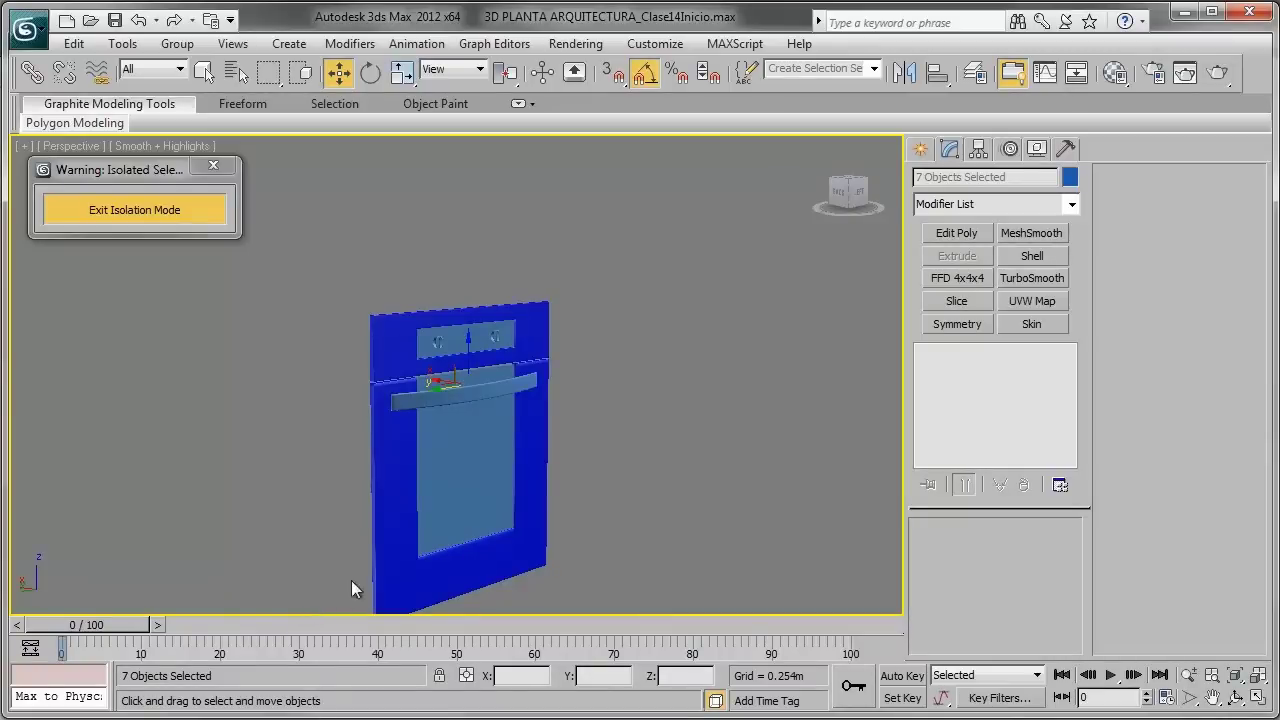
click(456, 468)
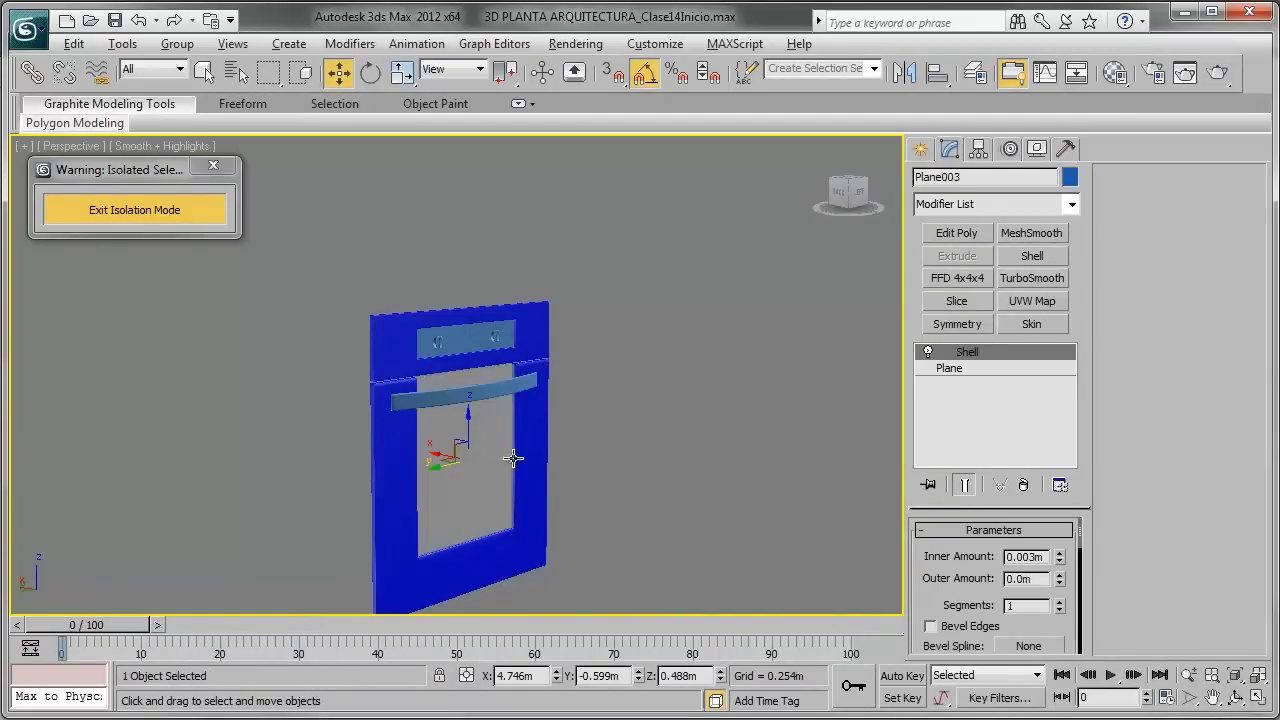
mouse_move(457, 435)
alt+middle_down()
mouse_move(314, 443)
mouse_move(414, 449)
mouse_move(457, 371)
alt+middle_up()
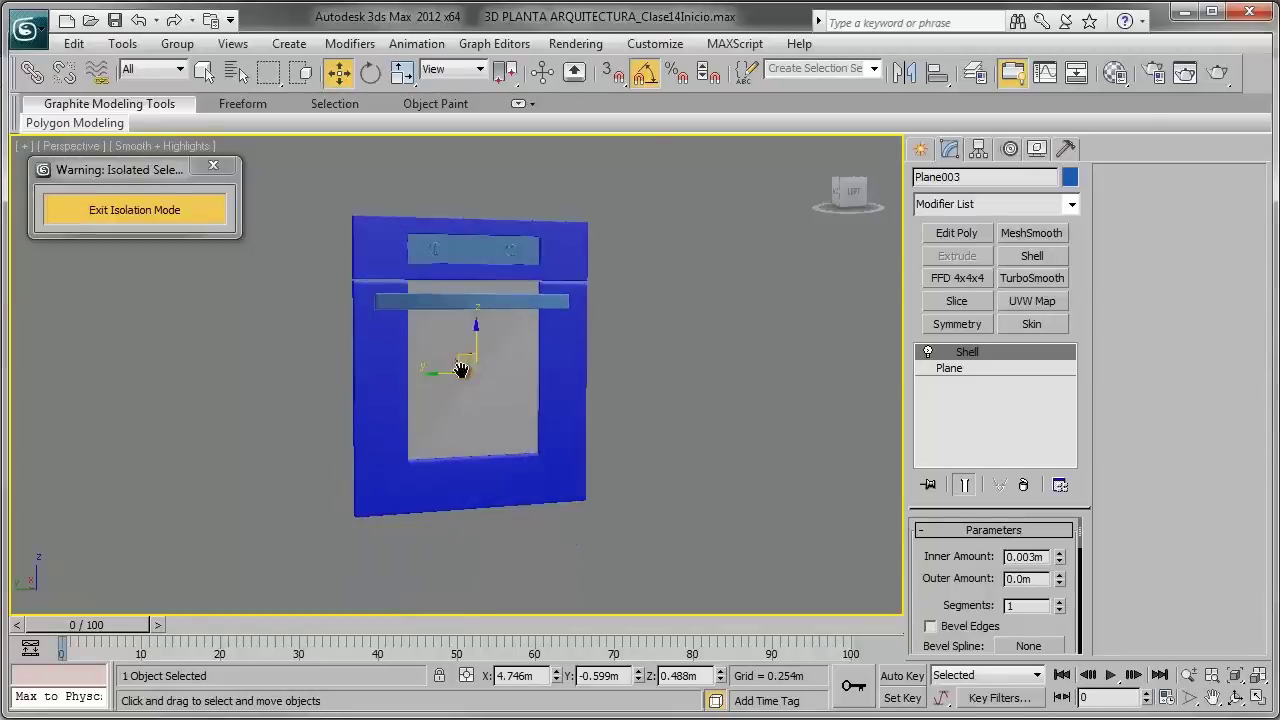
scroll(500, 238, up, 3)
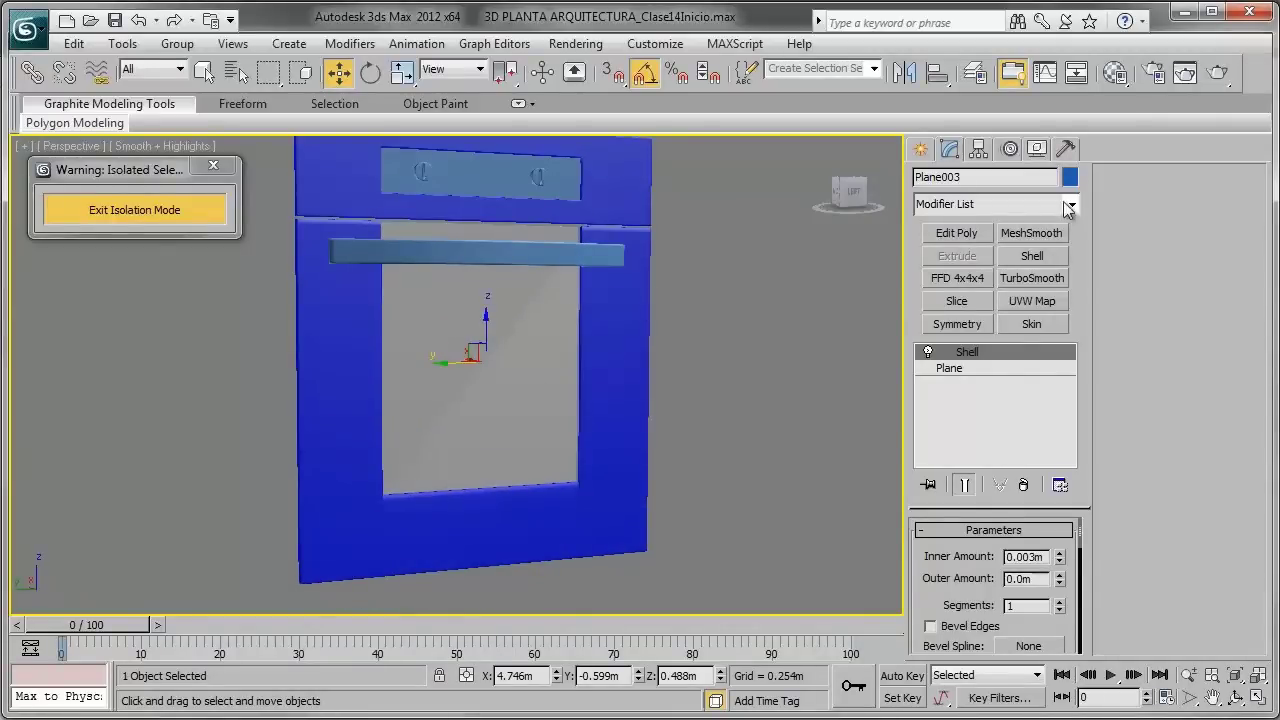
Step: Render a quick preview, then group all seven oven-front parts as 'frontal horno'
click(1185, 72)
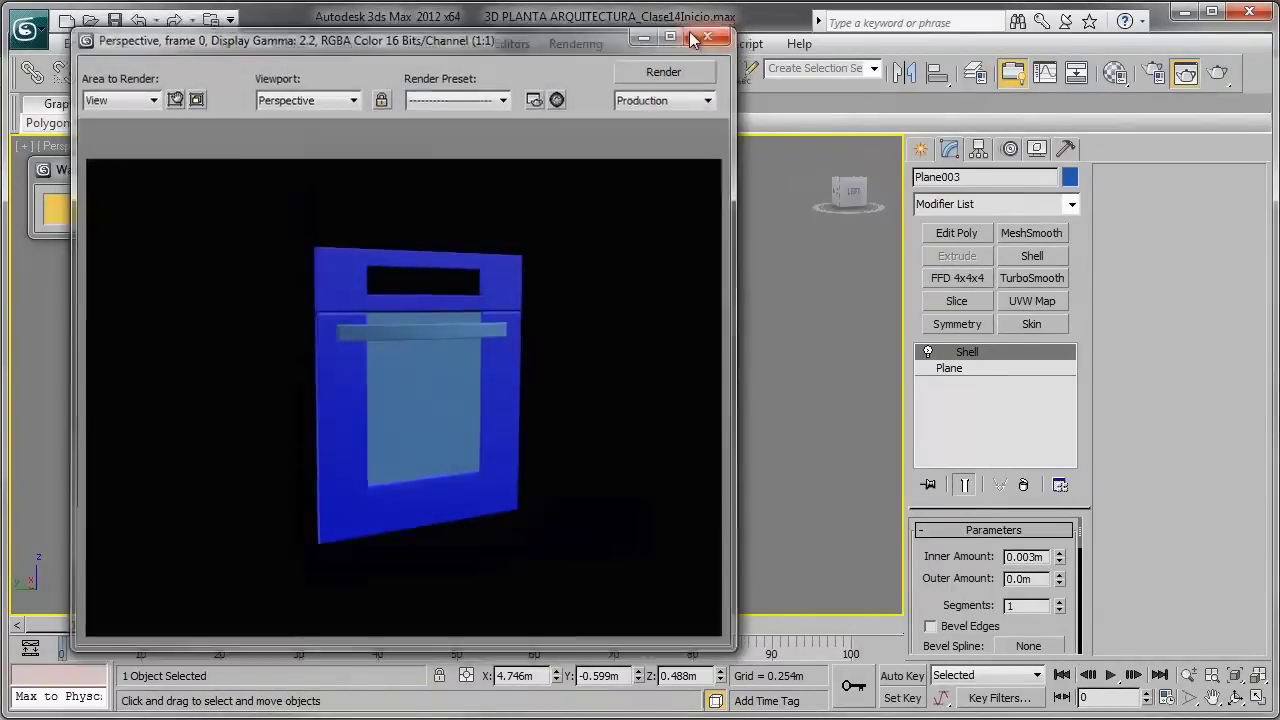
click(708, 33)
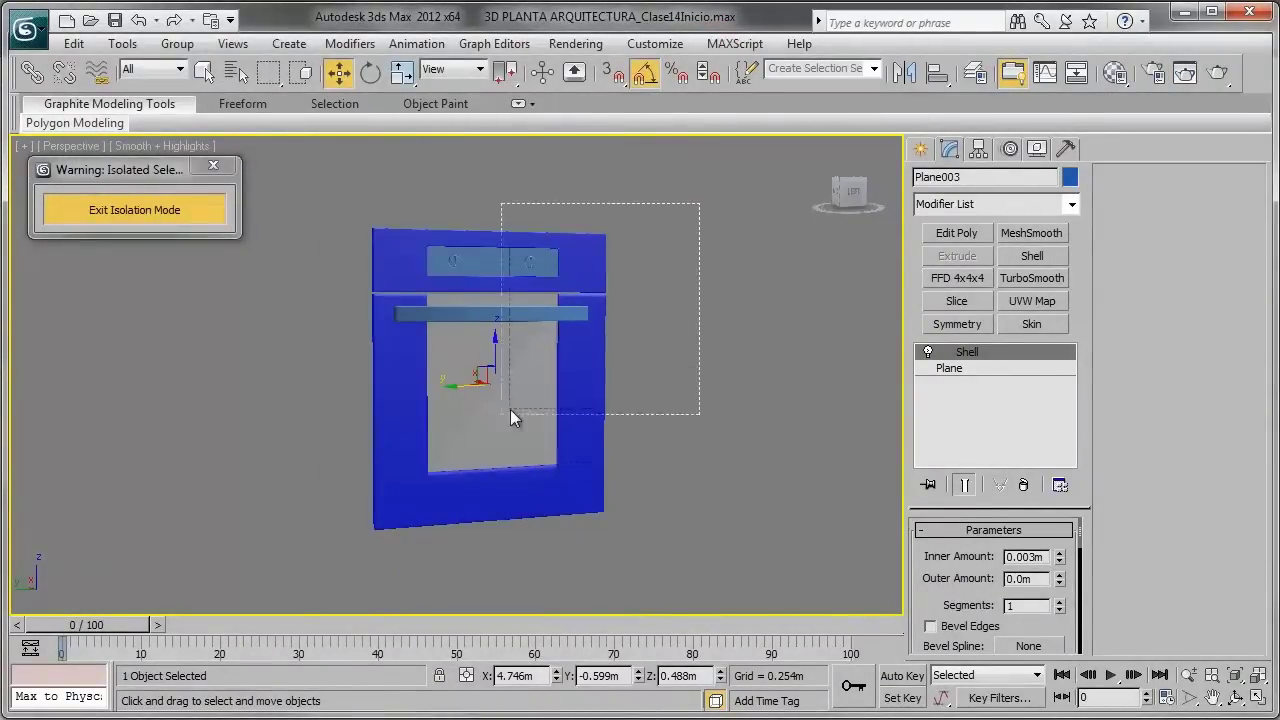
drag(291, 559, 291, 561)
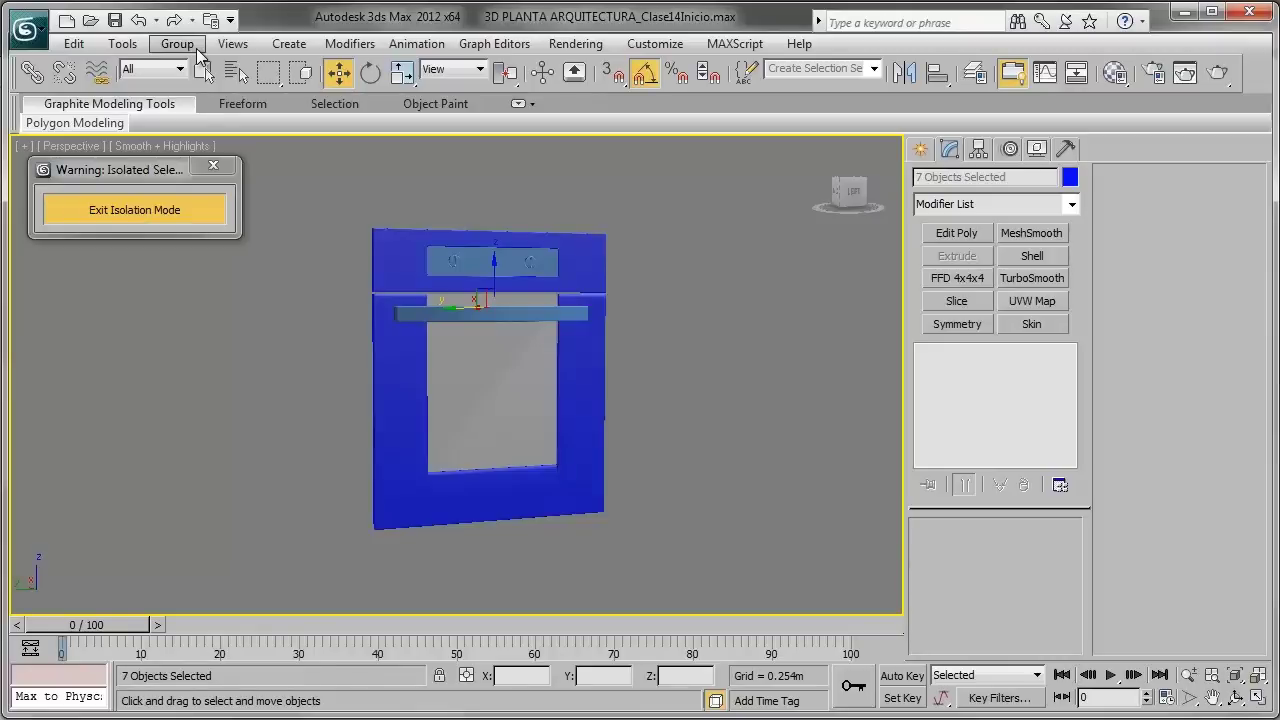
click(196, 50)
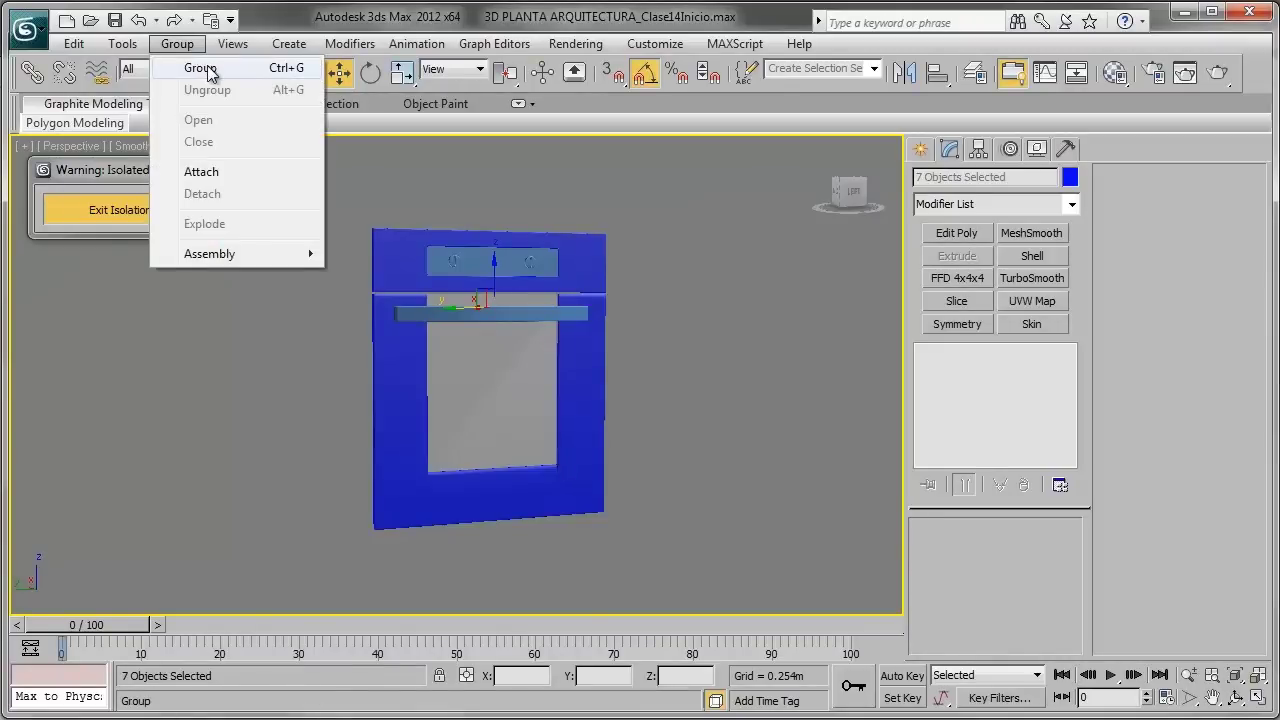
click(200, 66)
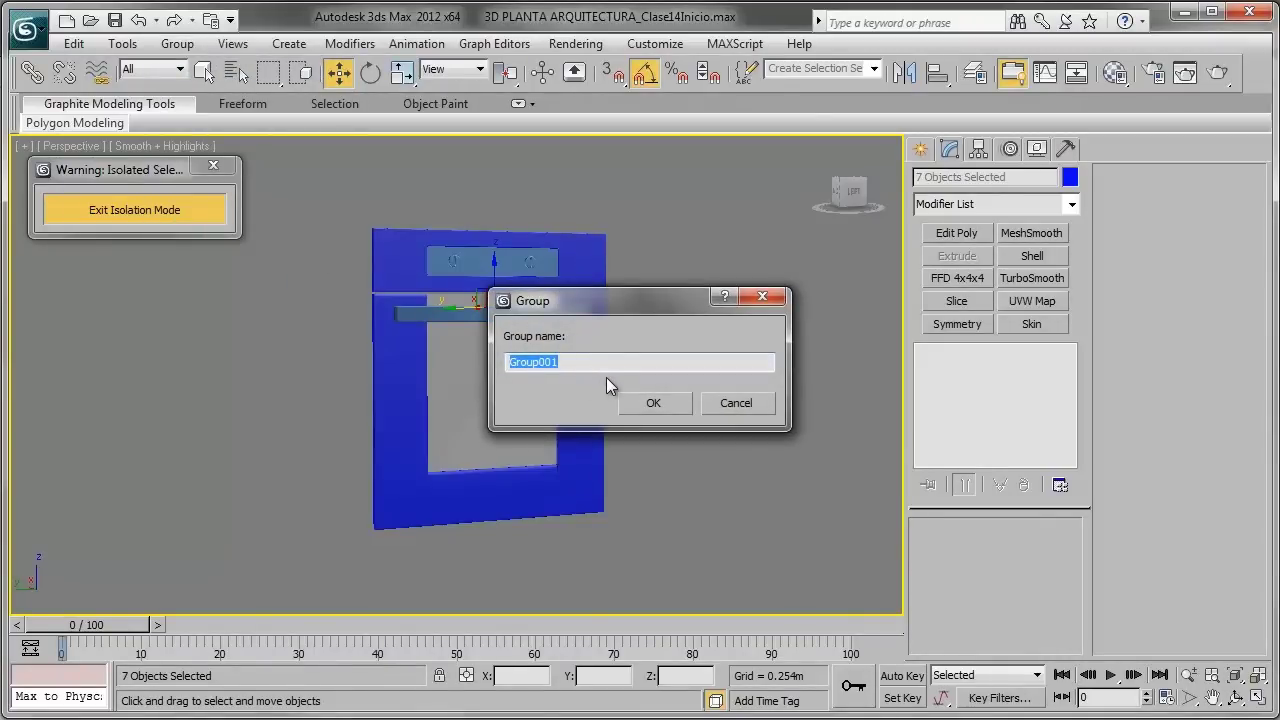
text(frontal)
text( horno)
click(667, 410)
alt+middle_drag(414, 306, 557, 322)
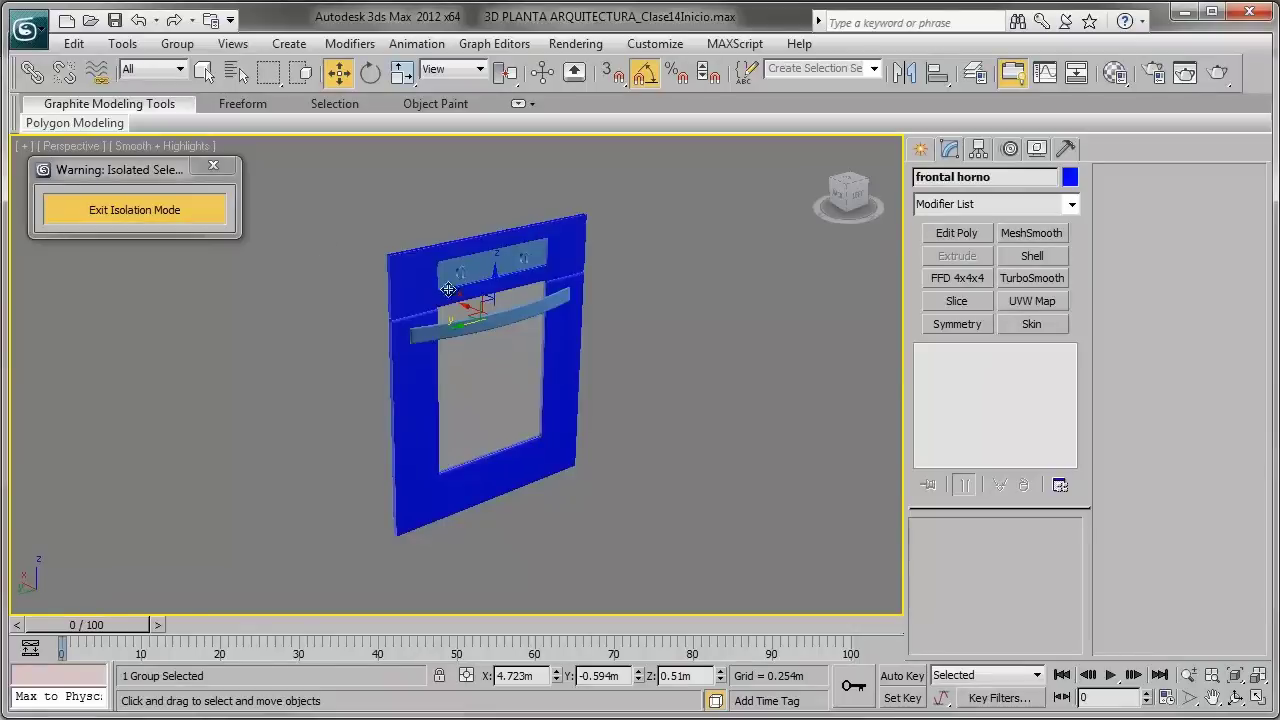
Step: Exit Isolation Mode to show the full kitchen around the oven front
click(180, 218)
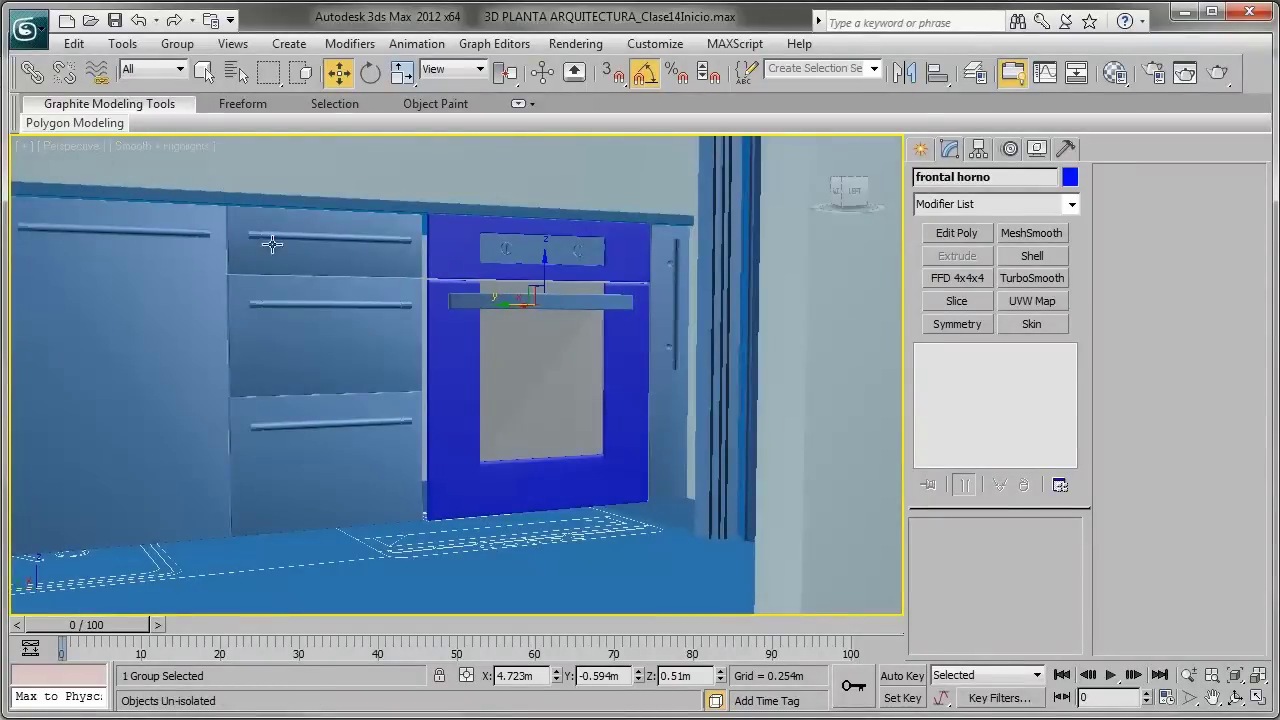
scroll(438, 343, up, 3)
mouse_move(426, 321)
alt+middle_down()
mouse_move(446, 380)
mouse_move(406, 374)
mouse_move(523, 275)
alt+middle_up()
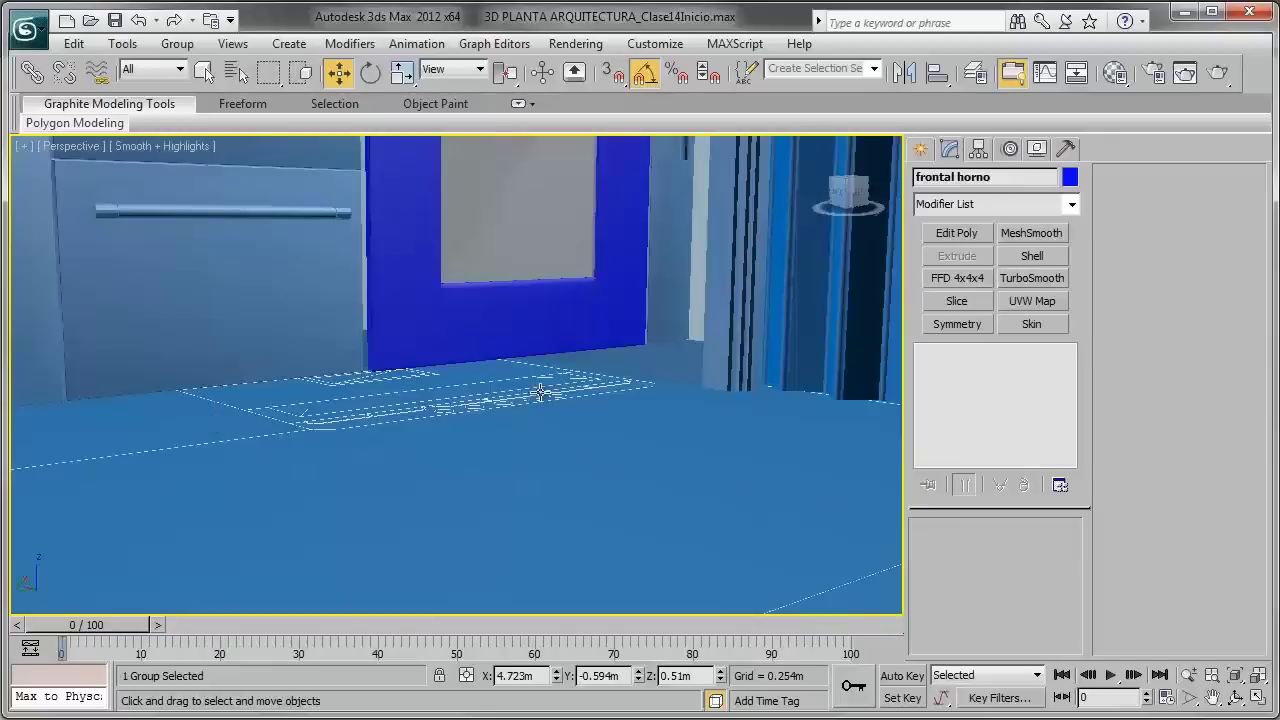
scroll(530, 392, down, 2)
scroll(530, 392, down, 2)
scroll(532, 390, down, 2)
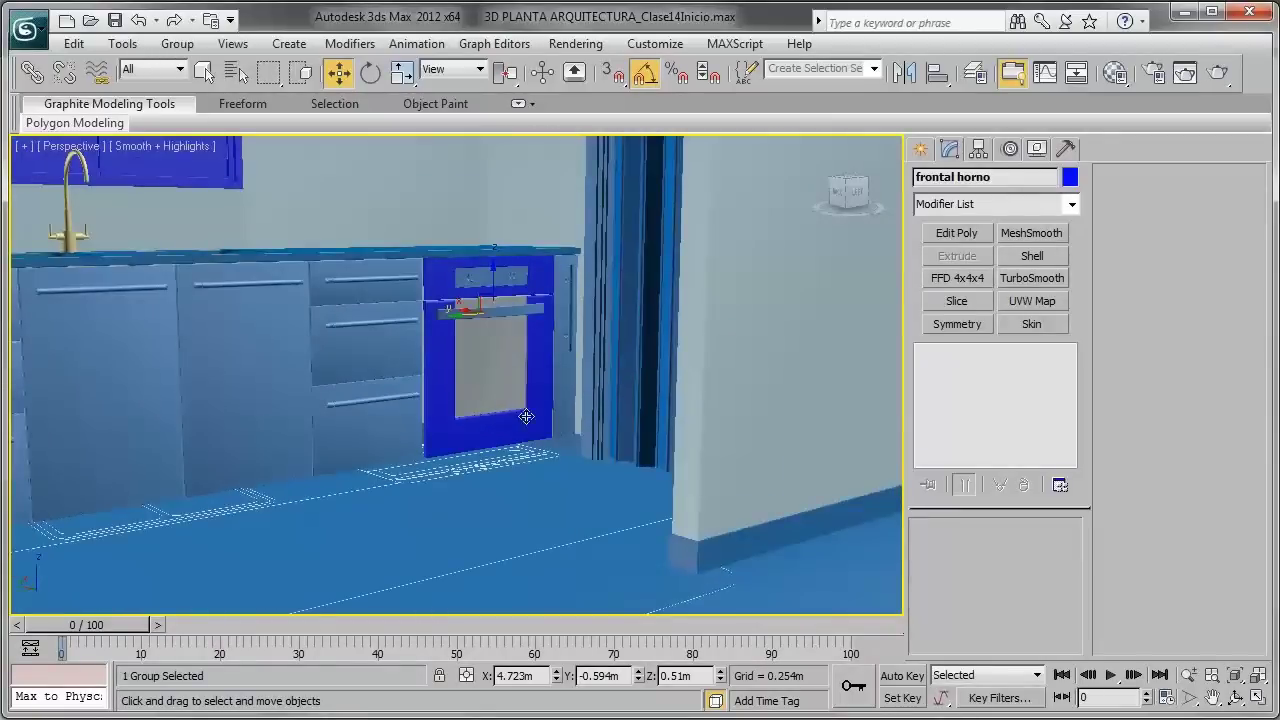
Step: Unhide All objects, revealing the blue plinth strip along the cabinets
right_click(538, 371)
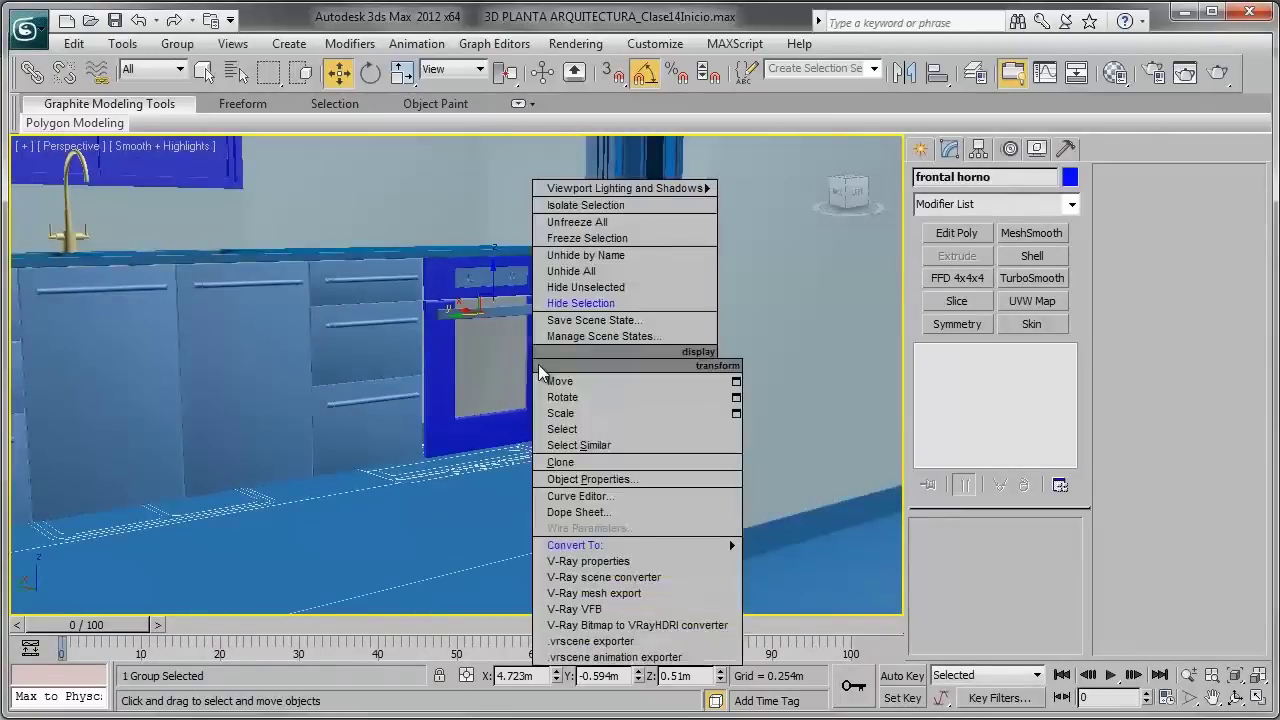
click(601, 270)
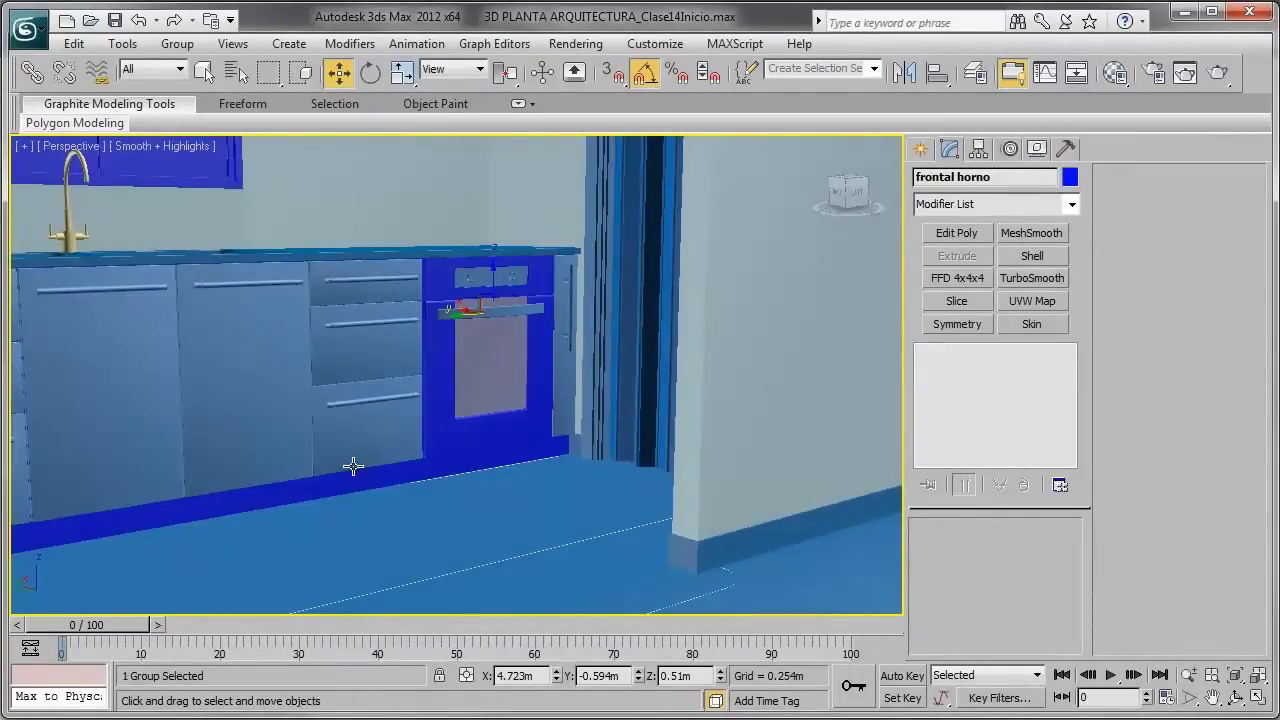
alt+middle_drag(459, 361, 481, 424)
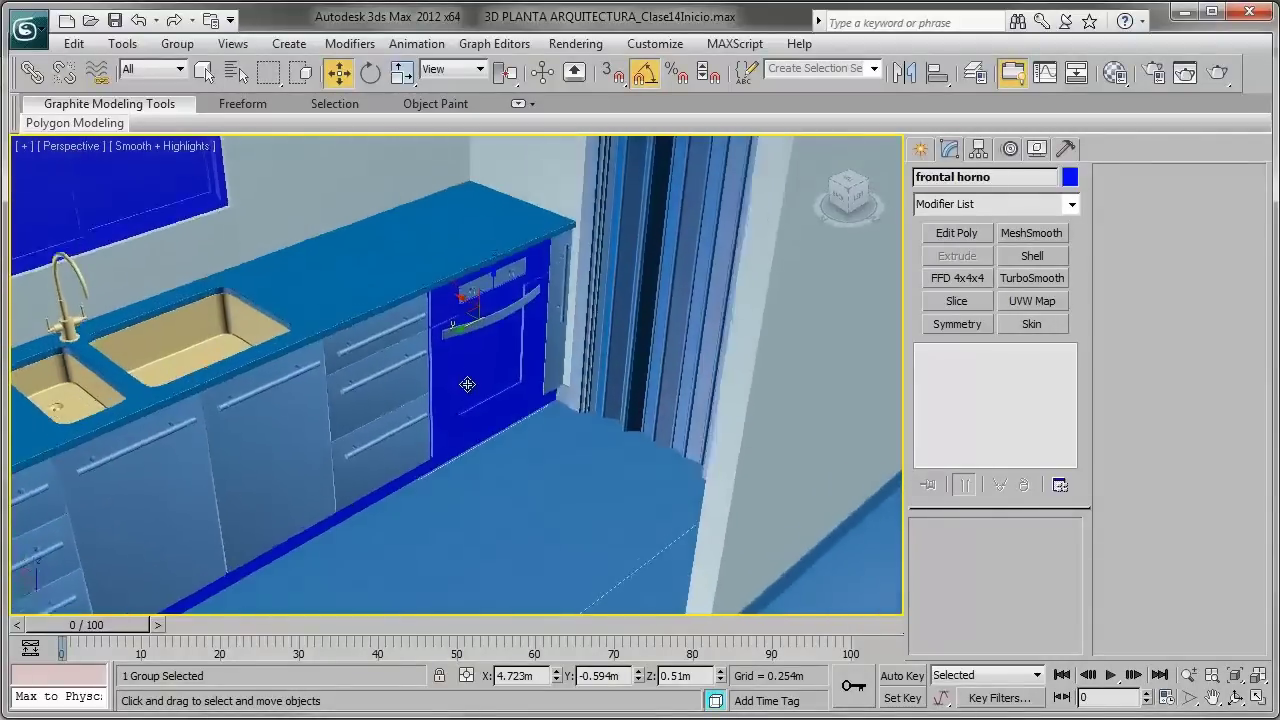
scroll(481, 424, up, 3)
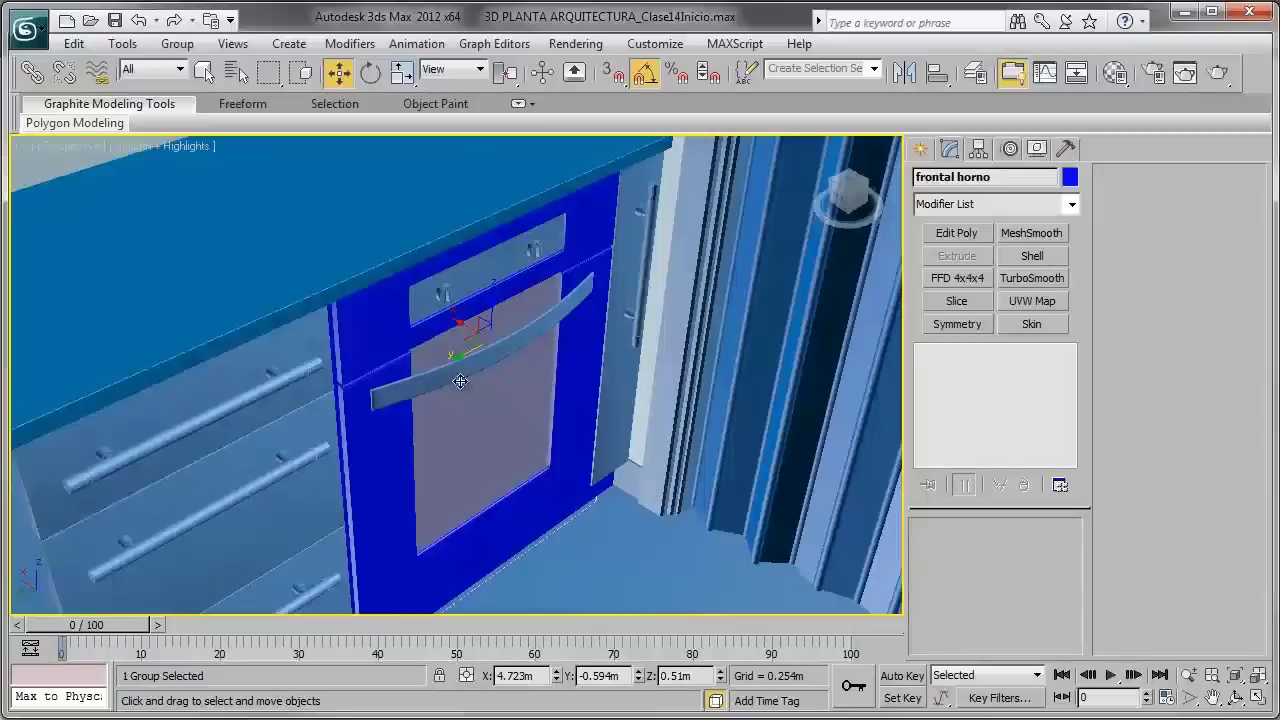
Step: Make the frontal horno group yellow and display edged faces
click(1069, 180)
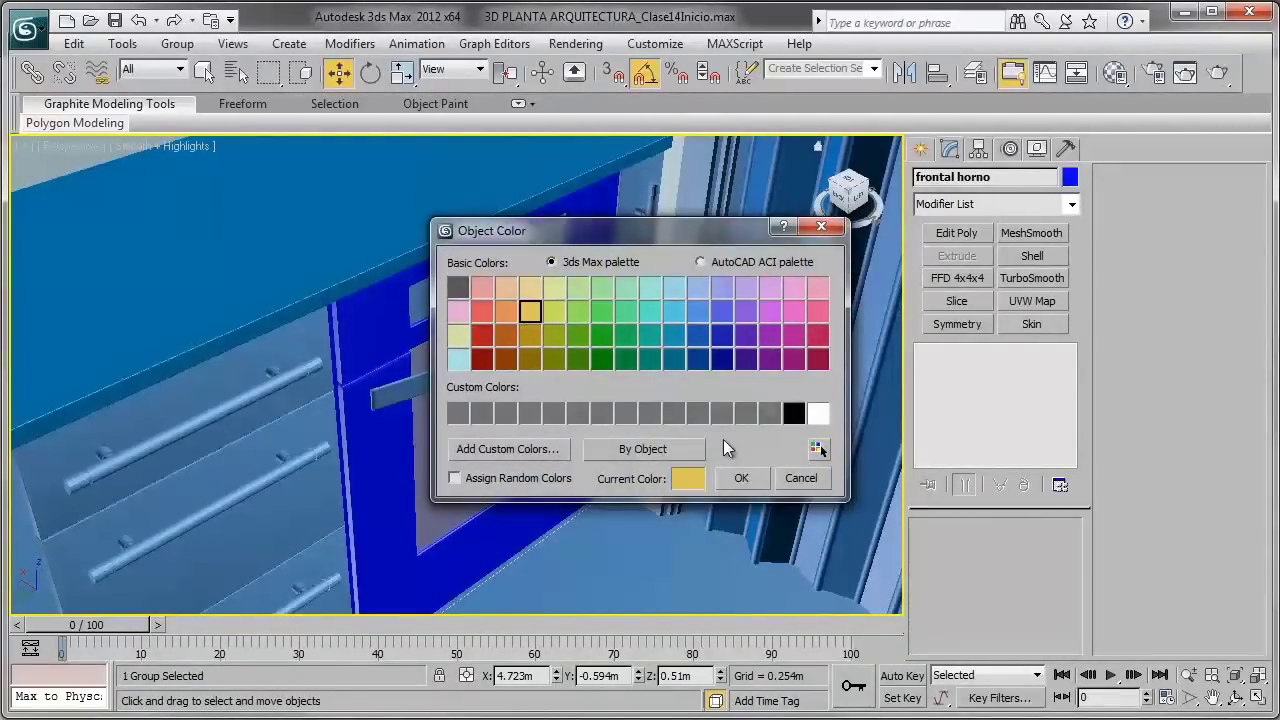
click(742, 479)
alt+middle_drag(539, 370, 493, 316)
key(F4)
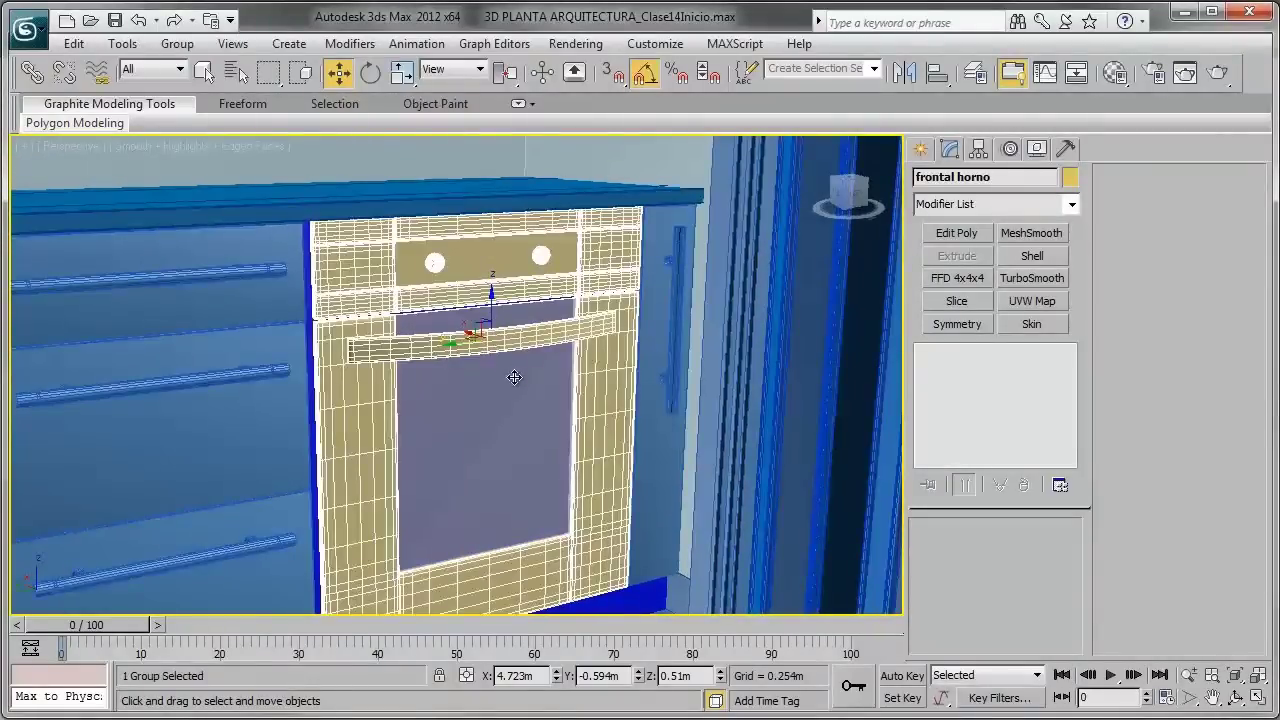
mouse_move(514, 371)
alt+middle_down()
mouse_move(540, 312)
mouse_move(551, 350)
mouse_move(517, 306)
mouse_move(521, 277)
mouse_move(514, 394)
mouse_move(492, 363)
alt+middle_up()
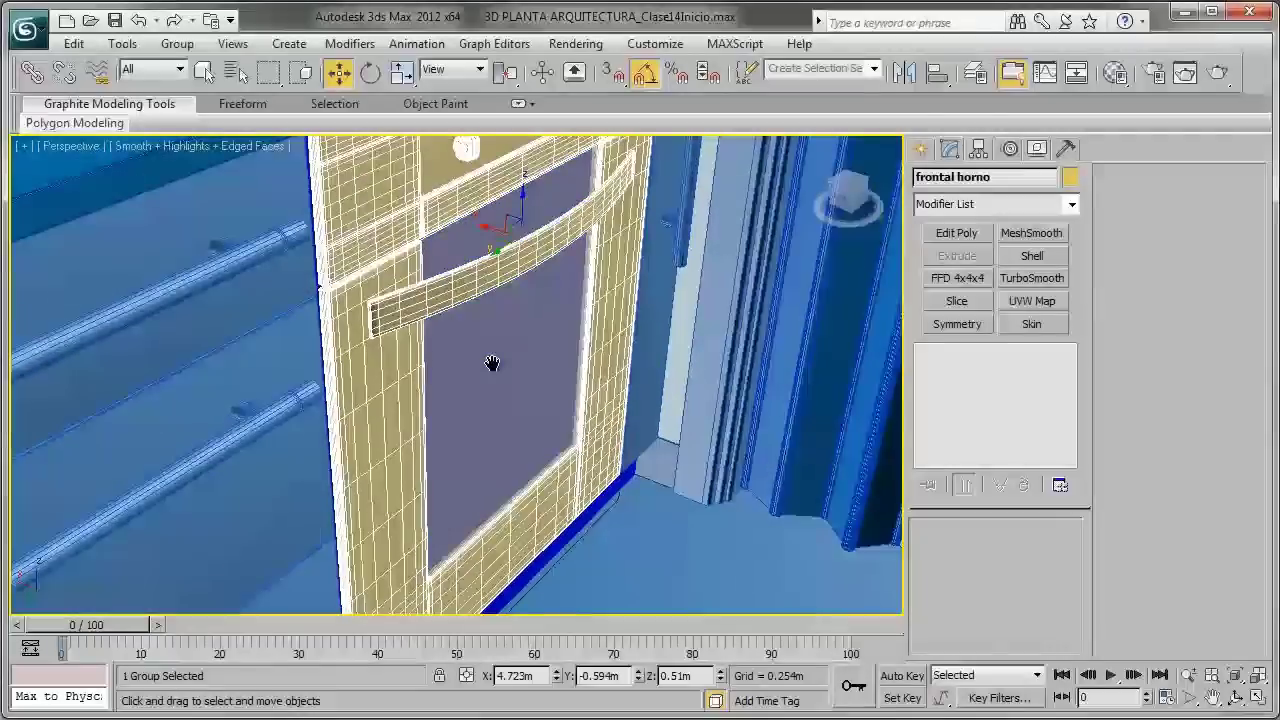
Step: Inspect the oven front from the Top view in wireframe, zoomed on the selection
key(t)
key(z)
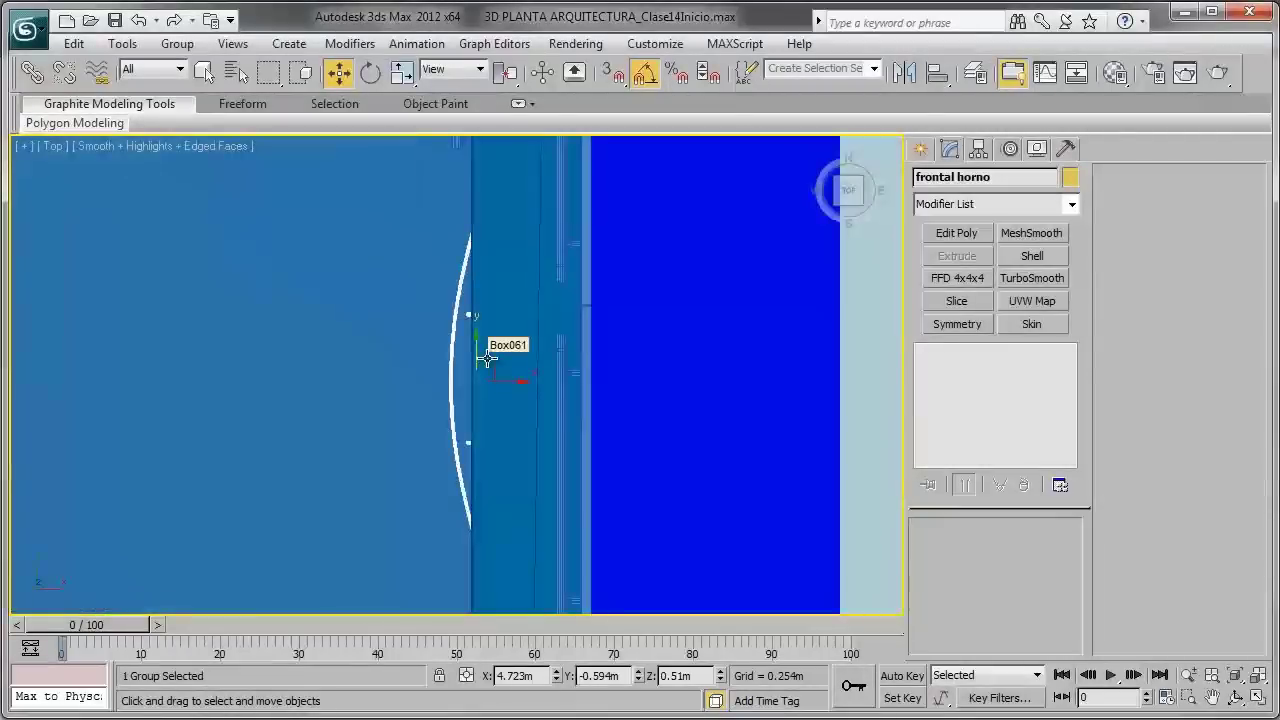
key(F3)
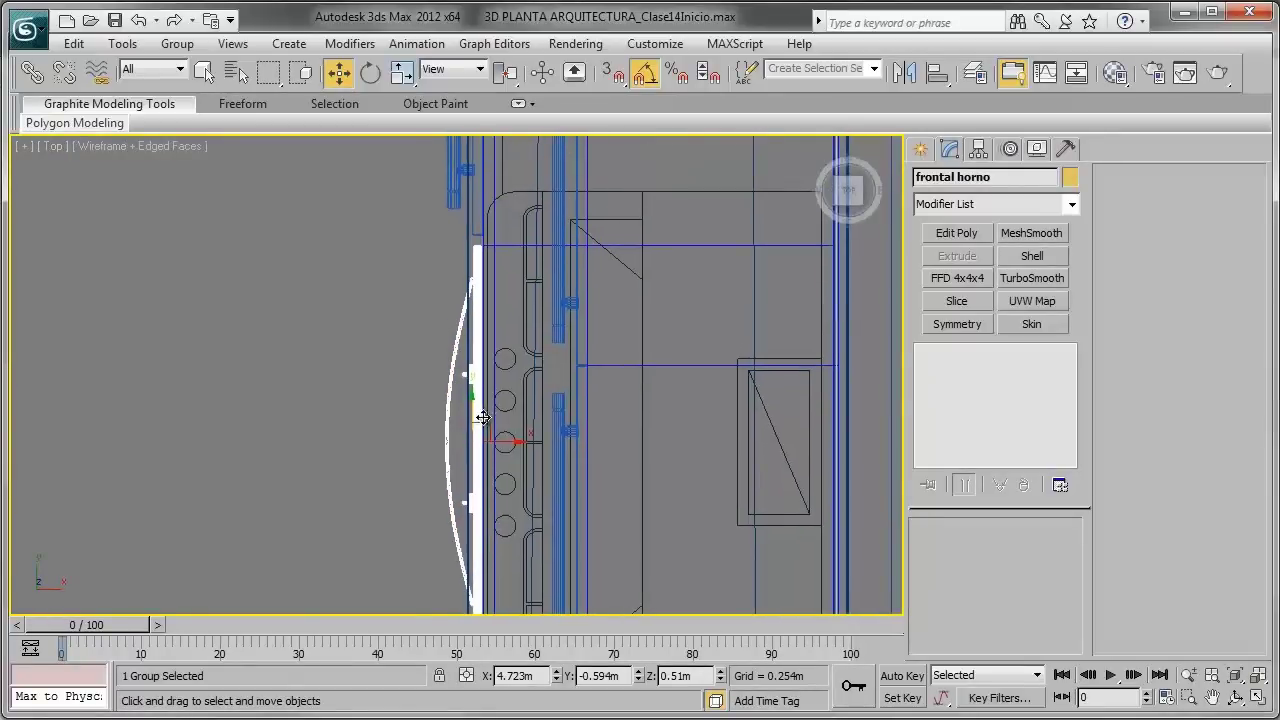
middle_drag(487, 357, 472, 427)
scroll(472, 427, up, 3)
scroll(491, 409, up, 3)
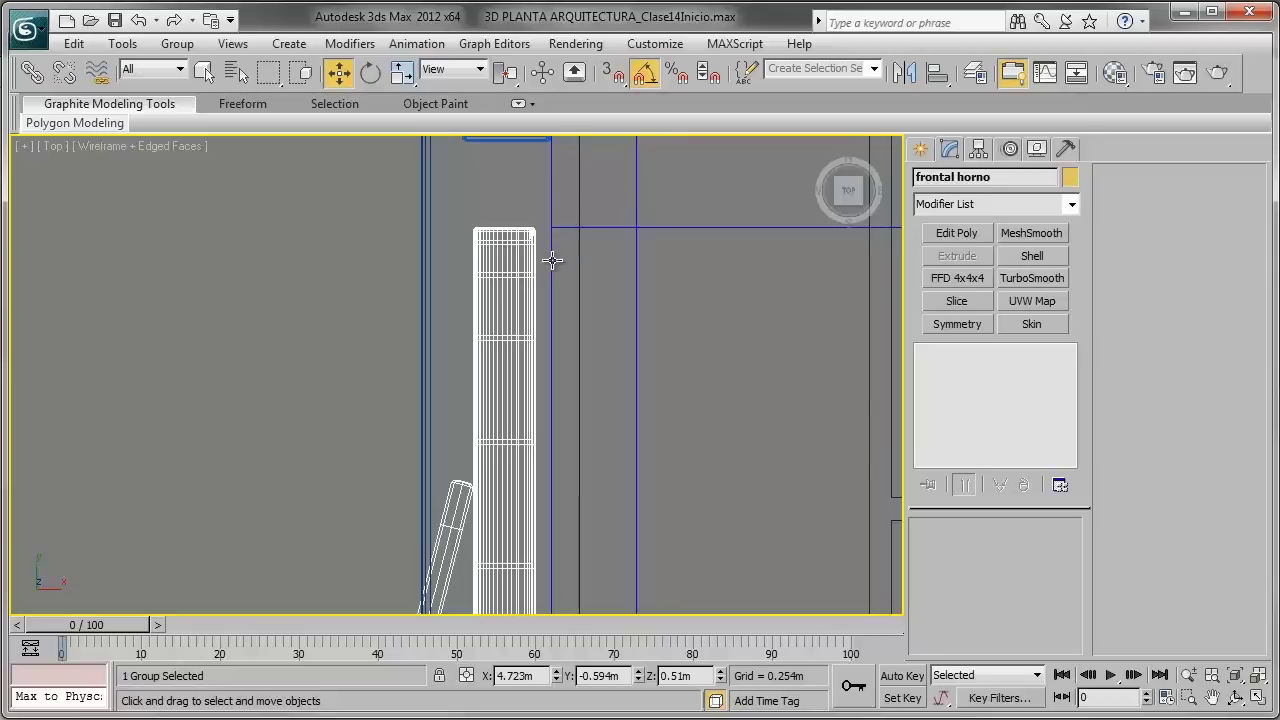
scroll(559, 236, down, 2)
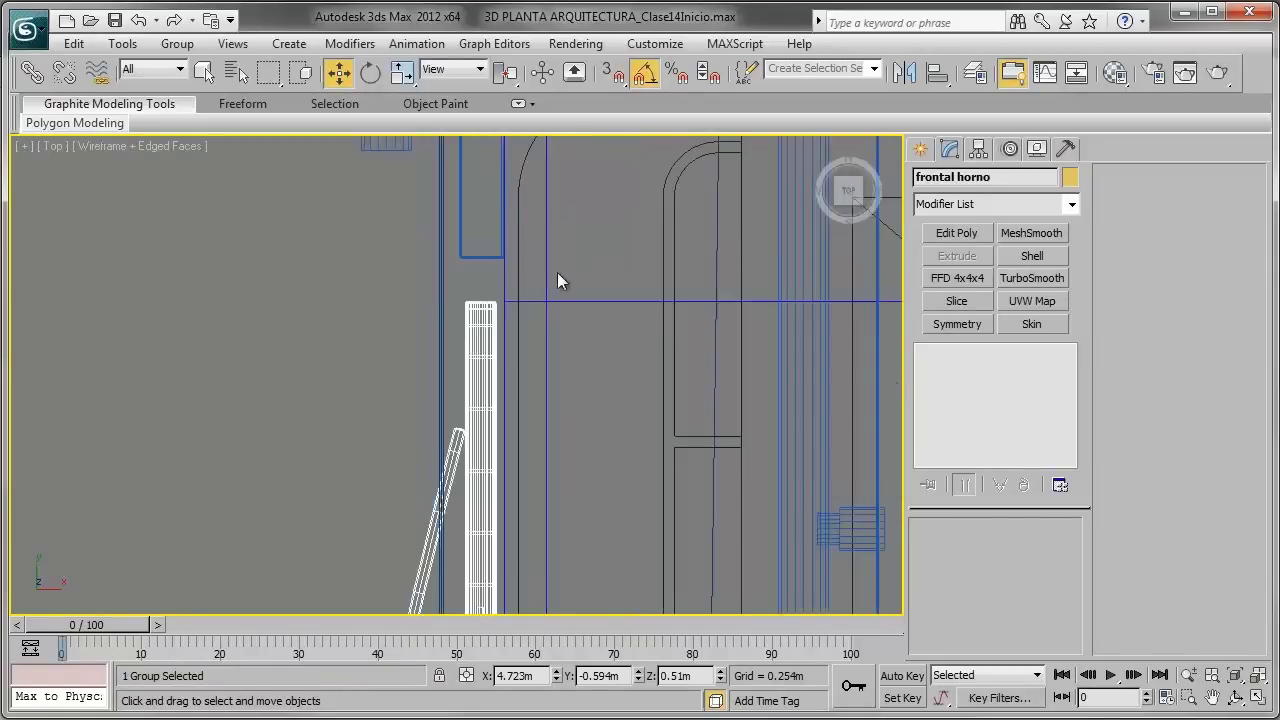
mouse_move(560, 280)
middle_down()
mouse_move(571, 400)
mouse_move(556, 259)
middle_up()
scroll(523, 349, up, 2)
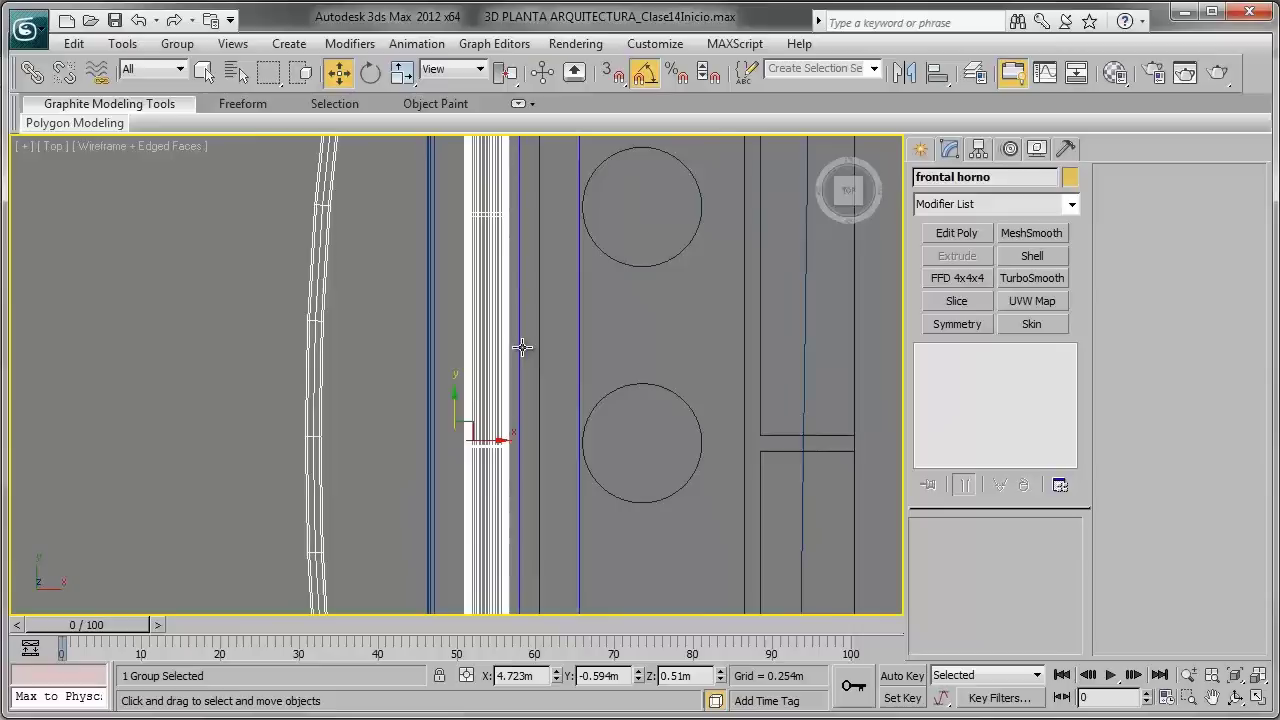
scroll(531, 394, up, 2)
scroll(510, 310, up, 2)
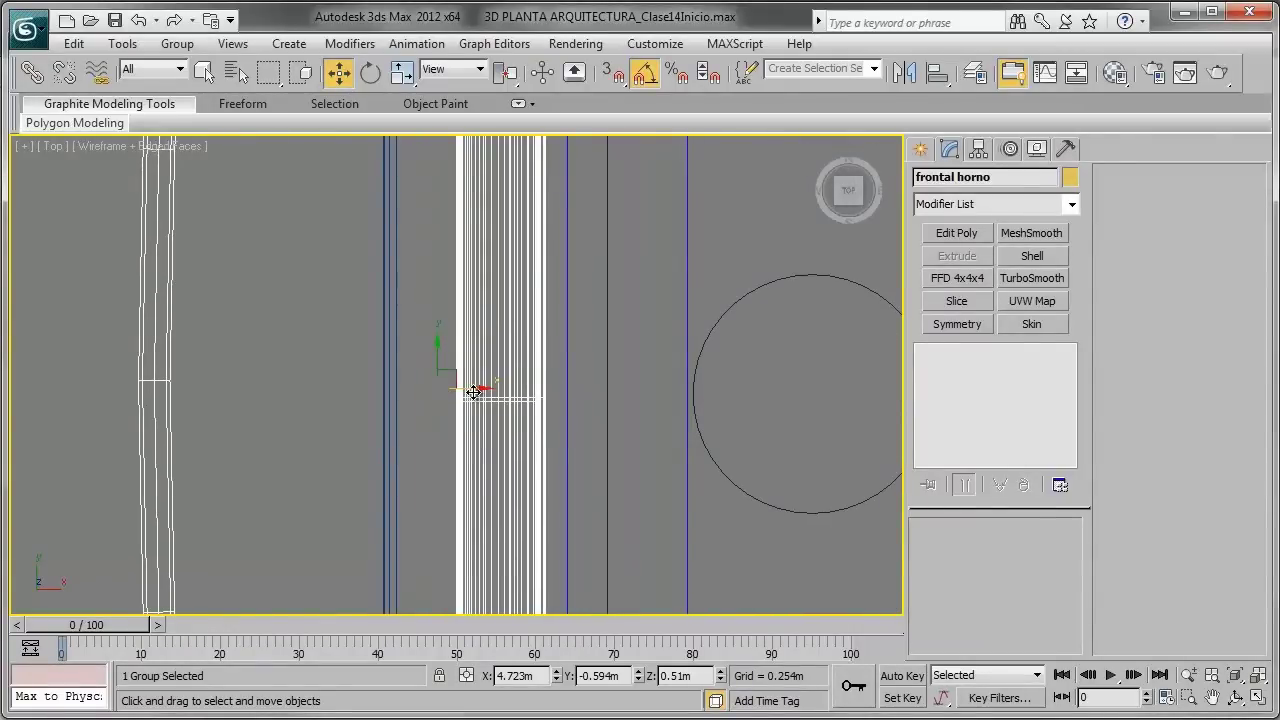
scroll(495, 405, down, 5)
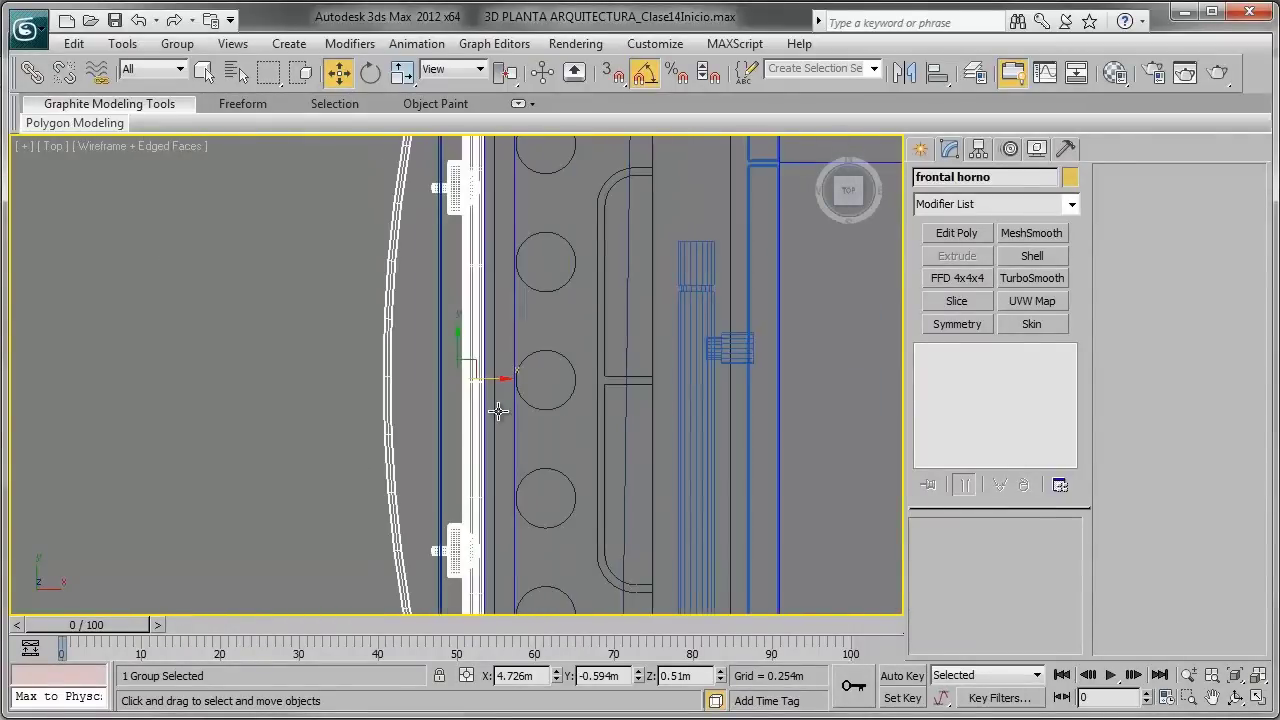
scroll(498, 411, down, 3)
Step: In shaded Perspective, nudge the frontal horno group to Y = -0.587m within the cabinet opening
key(p)
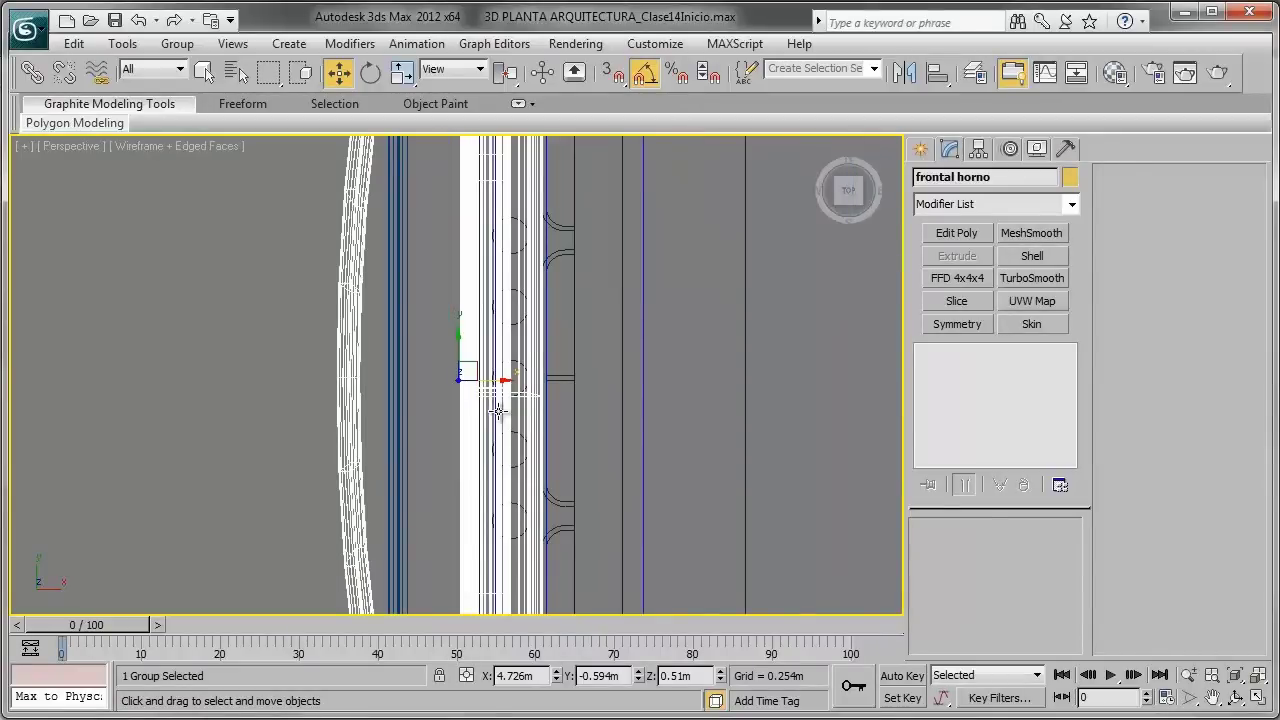
key(F3)
alt+middle_drag(408, 417, 640, 306)
scroll(640, 306, down, 5)
mouse_move(567, 366)
alt+middle_down()
mouse_move(586, 334)
mouse_move(424, 381)
alt+middle_up()
drag(424, 381, 416, 379)
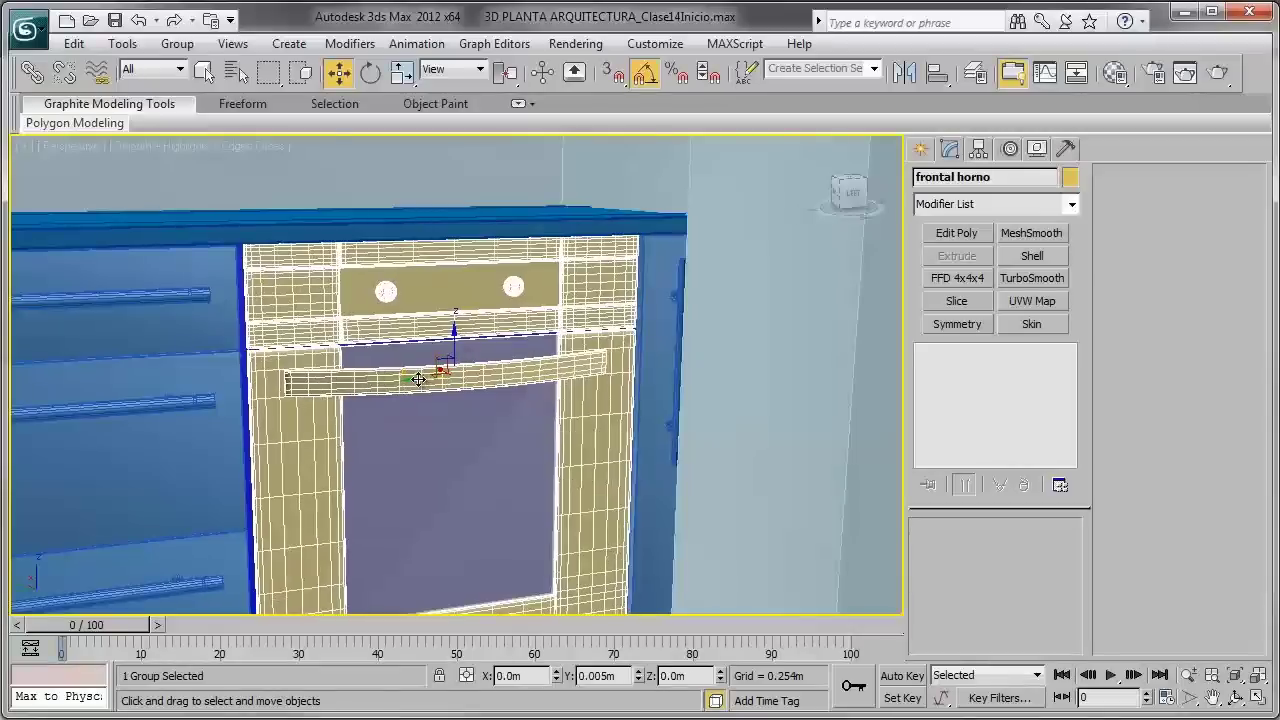
mouse_move(416, 379)
alt+middle_down()
mouse_move(451, 371)
mouse_move(487, 336)
alt+middle_up()
Step: Hide the oven front group temporarily with Hide Selection
right_click(487, 334)
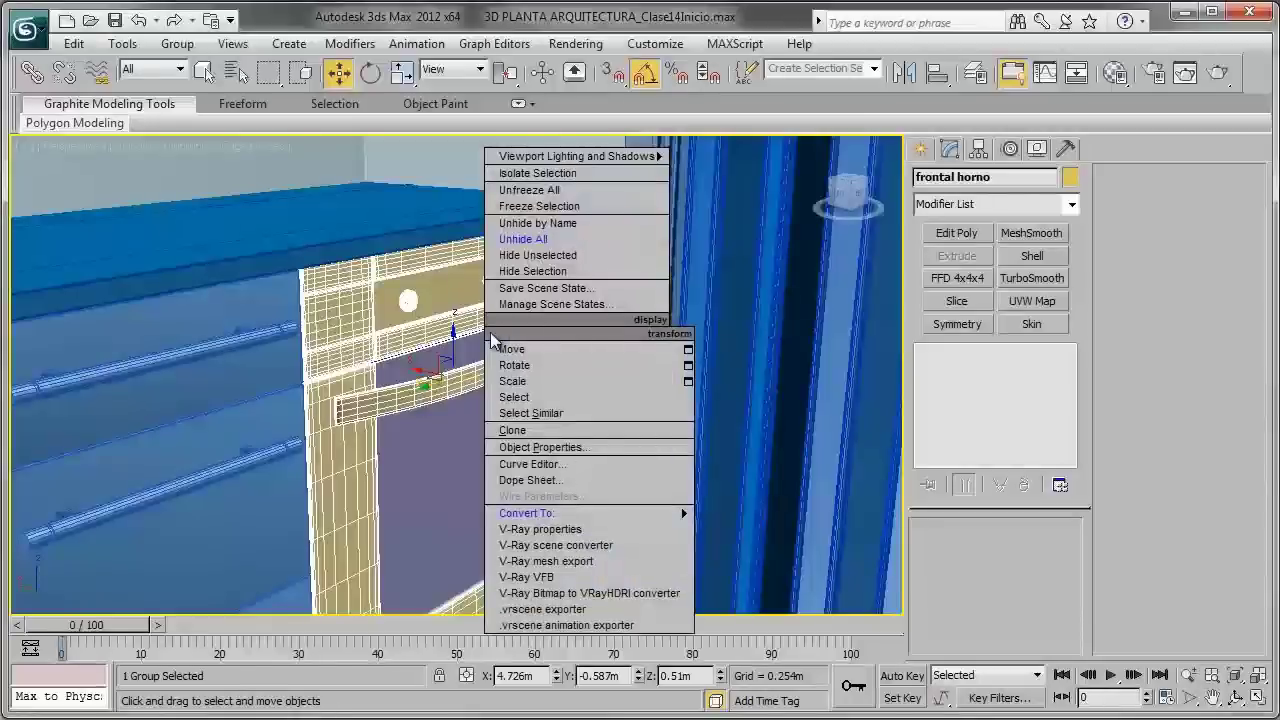
click(528, 274)
scroll(507, 326, up, 2)
scroll(507, 326, down, 3)
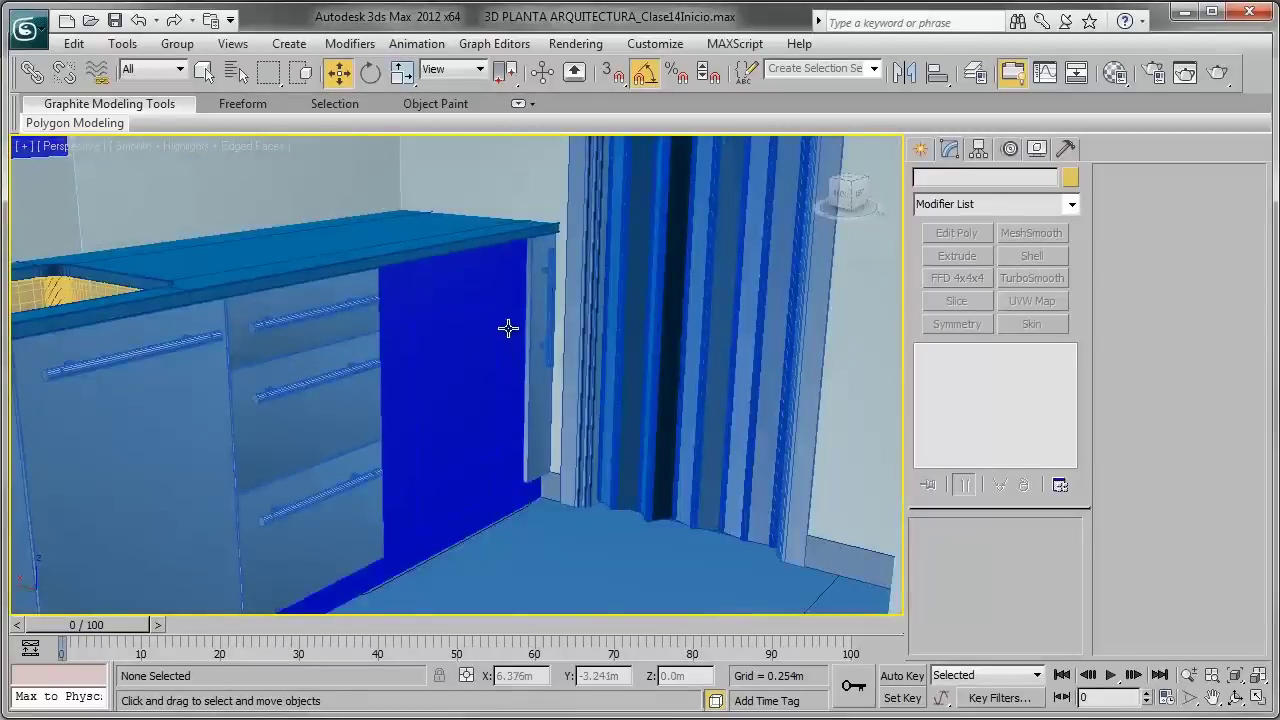
scroll(458, 354, up, 1)
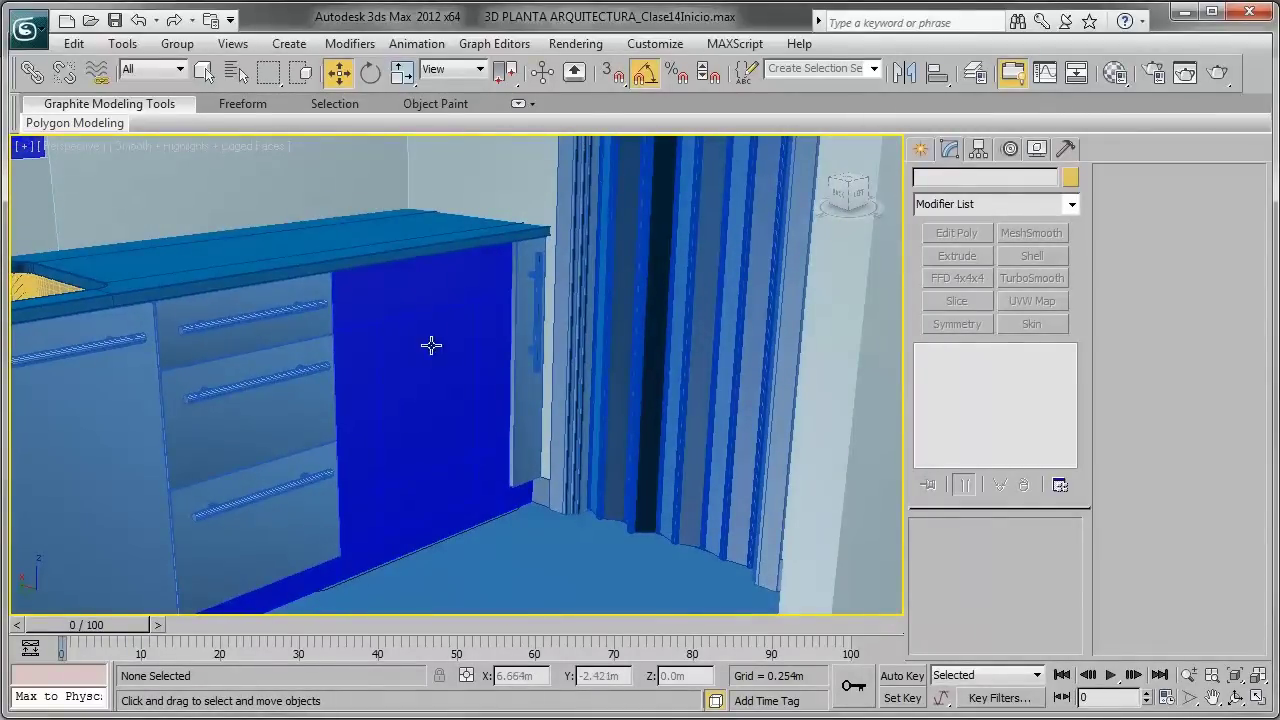
Step: Select Box061's seven door polygons and delete them to open the cabinet cavity
click(428, 297)
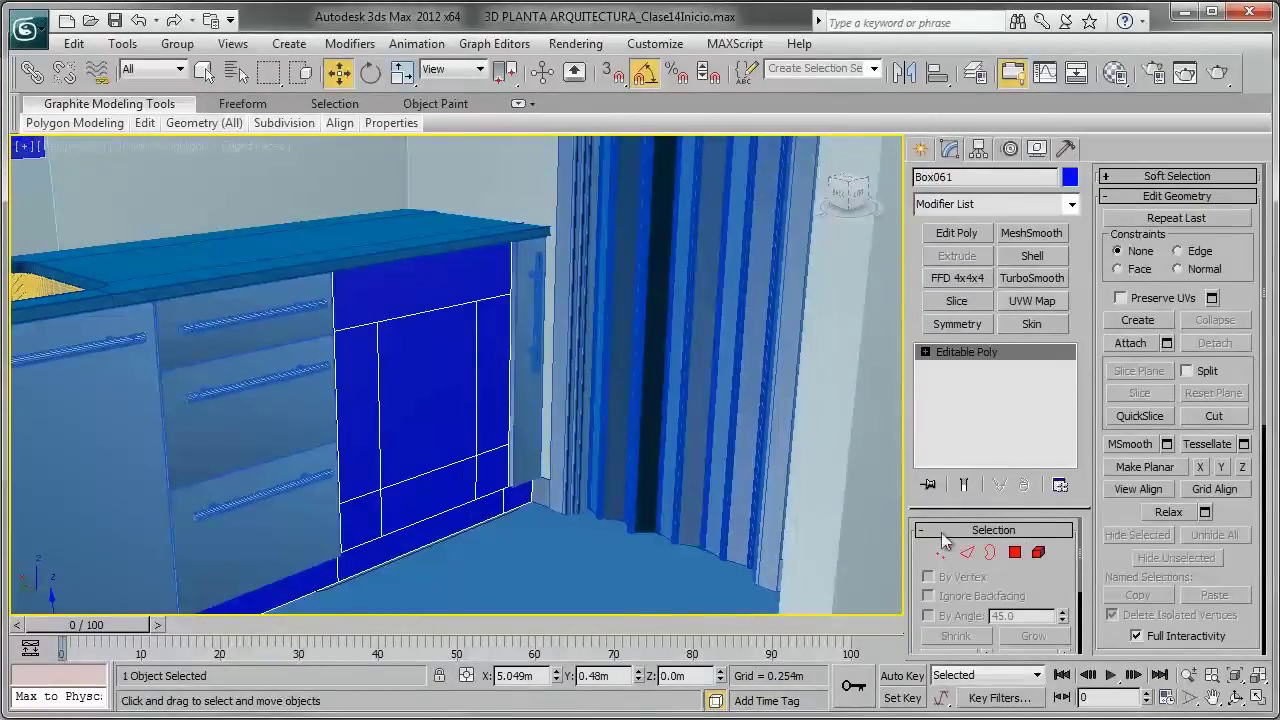
click(1014, 554)
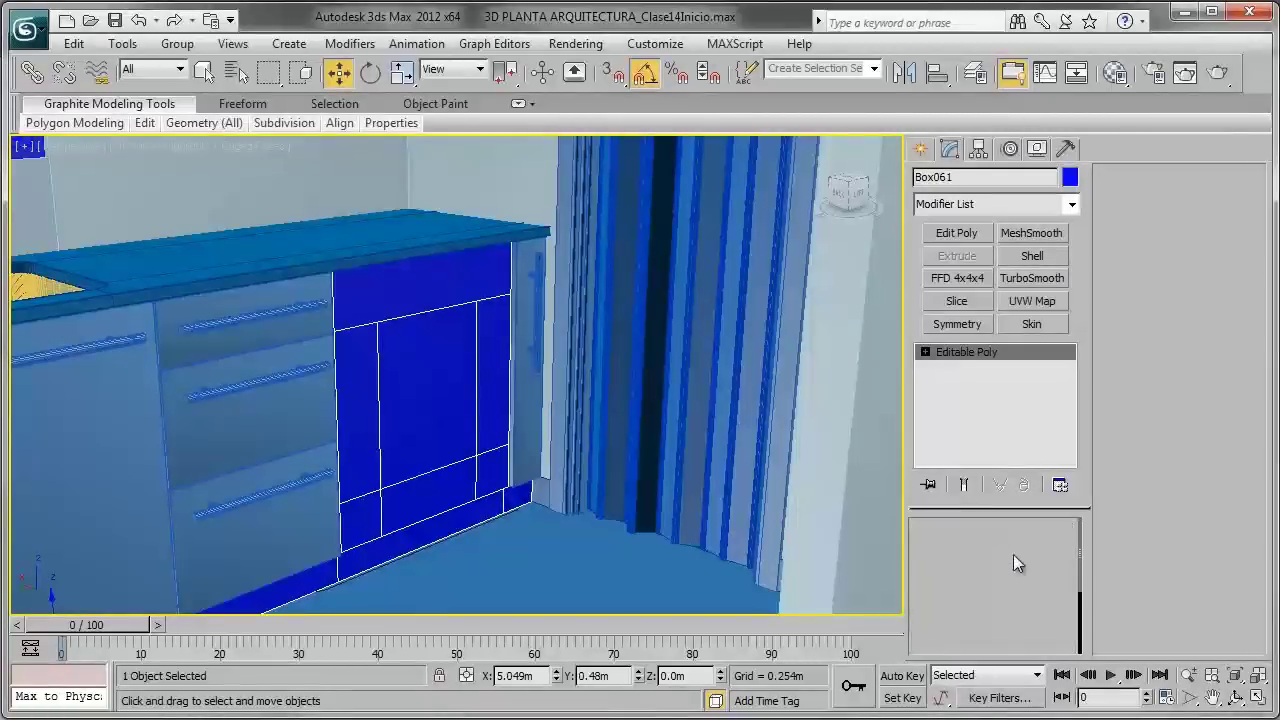
click(427, 297)
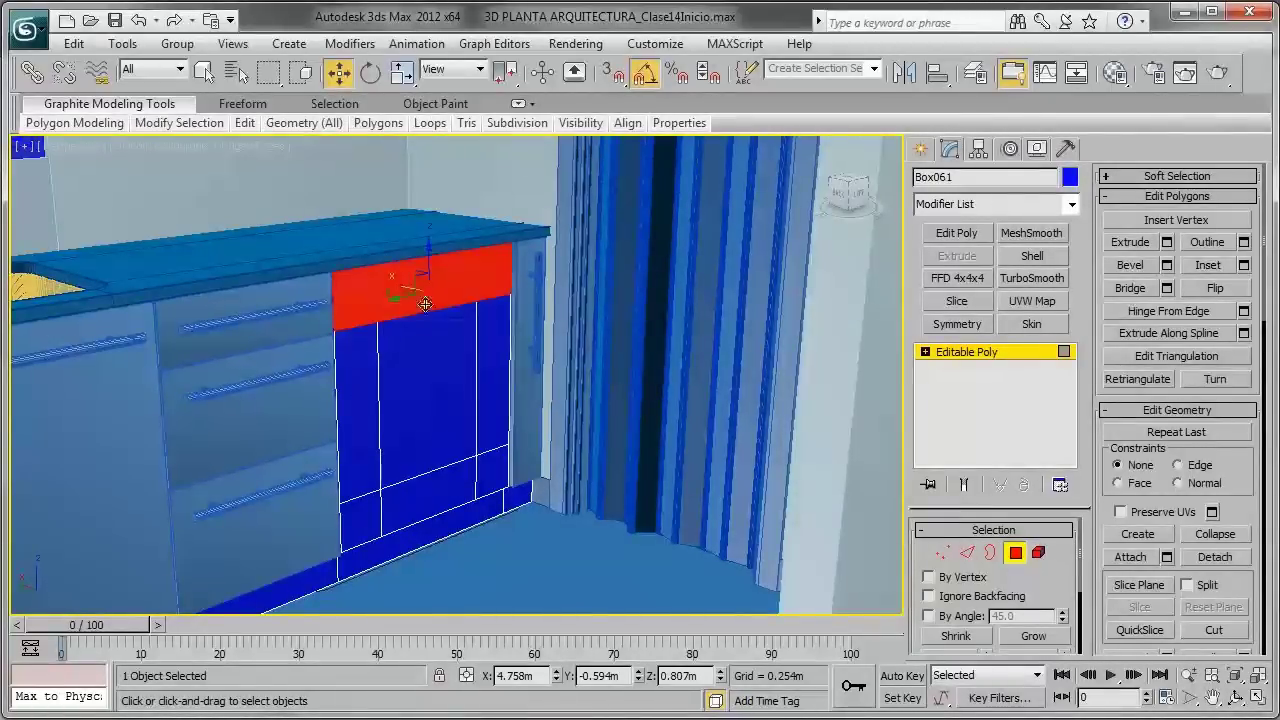
ctrl+click(378, 399)
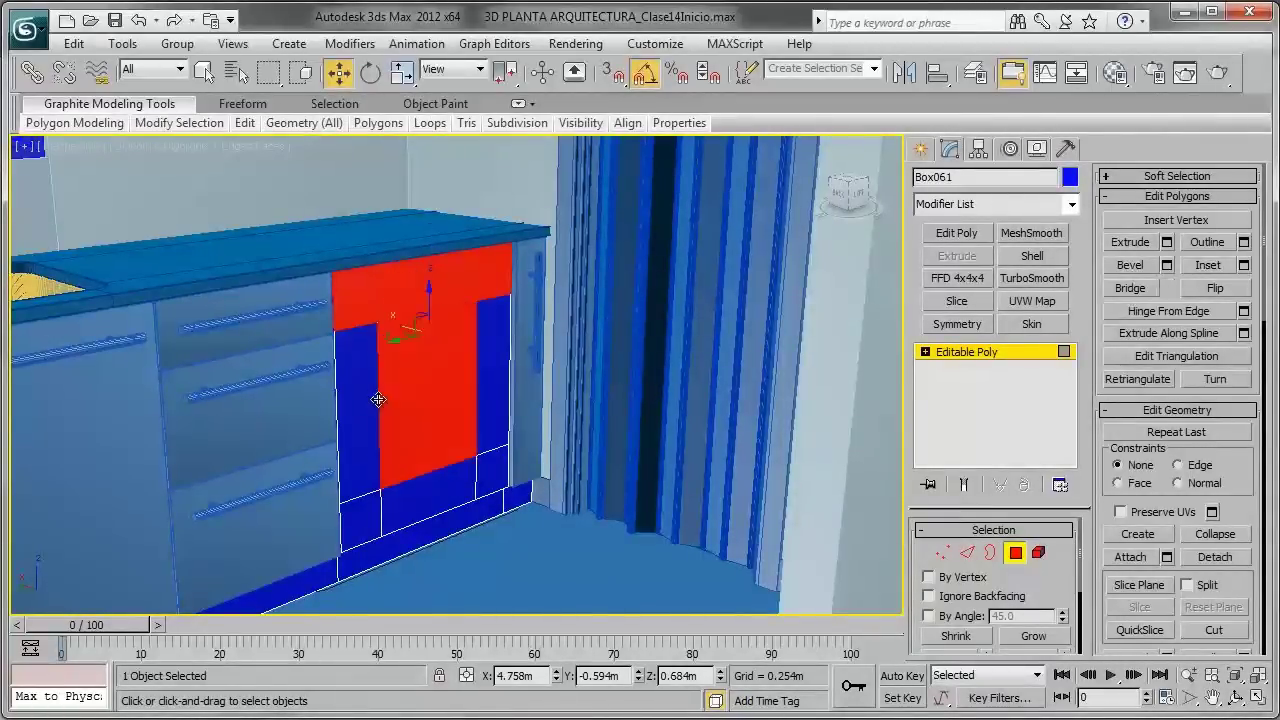
ctrl+click(480, 379)
ctrl+click(485, 465)
ctrl+click(446, 482)
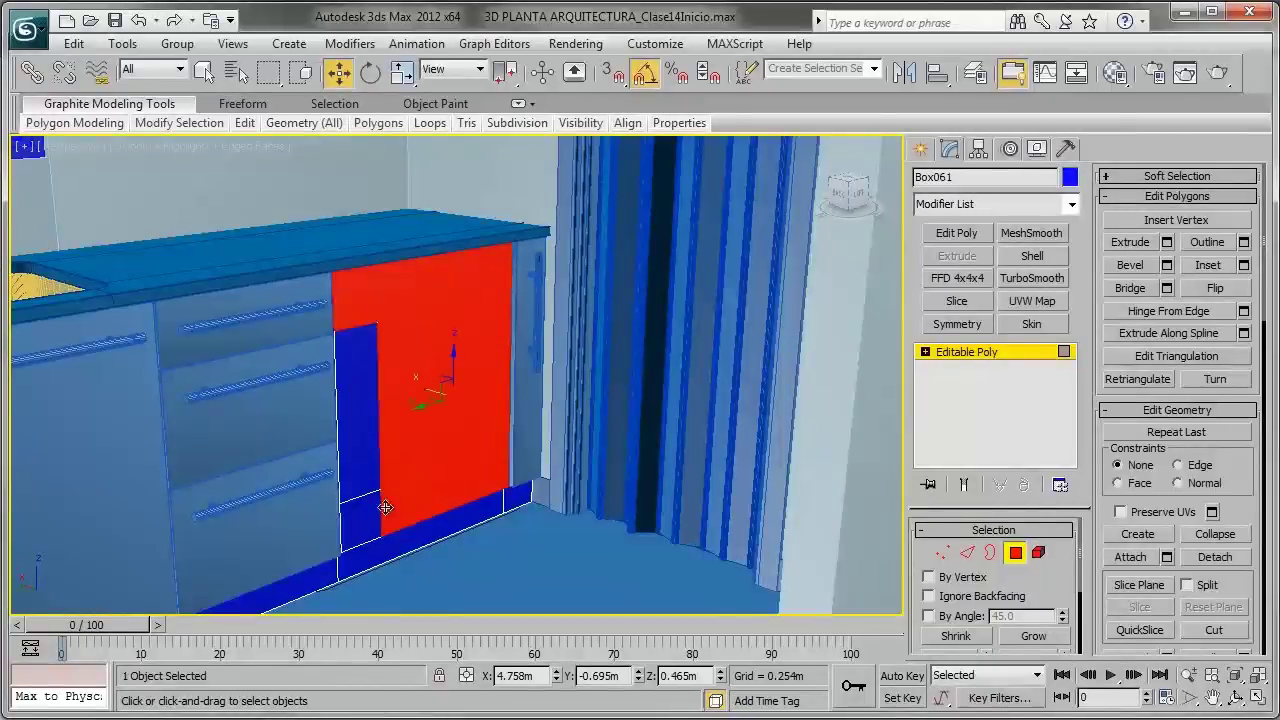
ctrl+click(385, 507)
ctrl+click(375, 449)
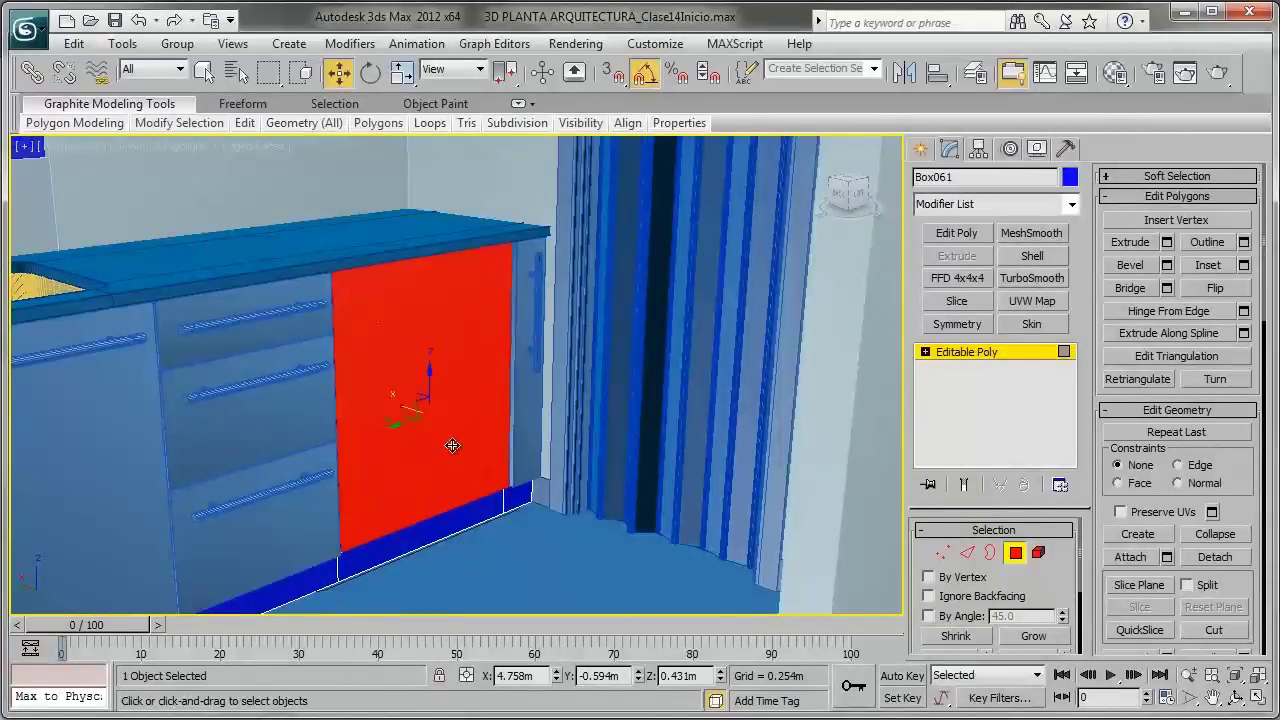
key(Delete)
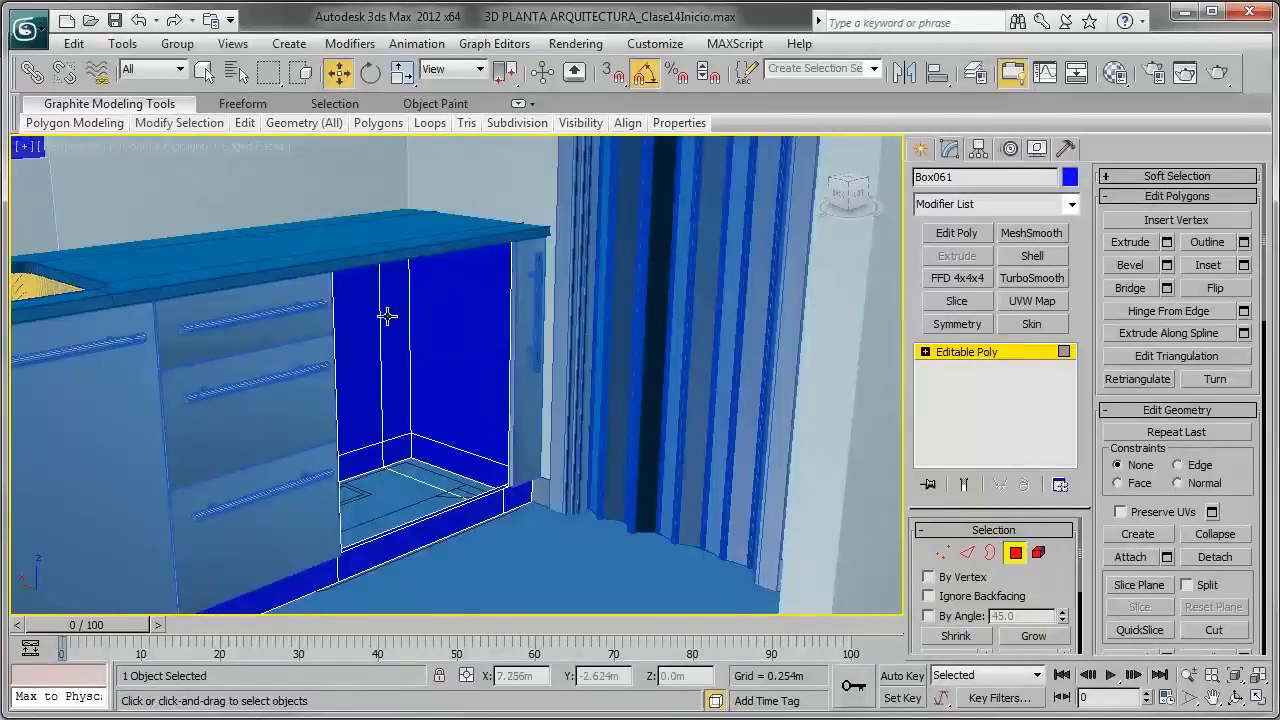
Step: Select the opening's border and scale it slightly inward
click(990, 552)
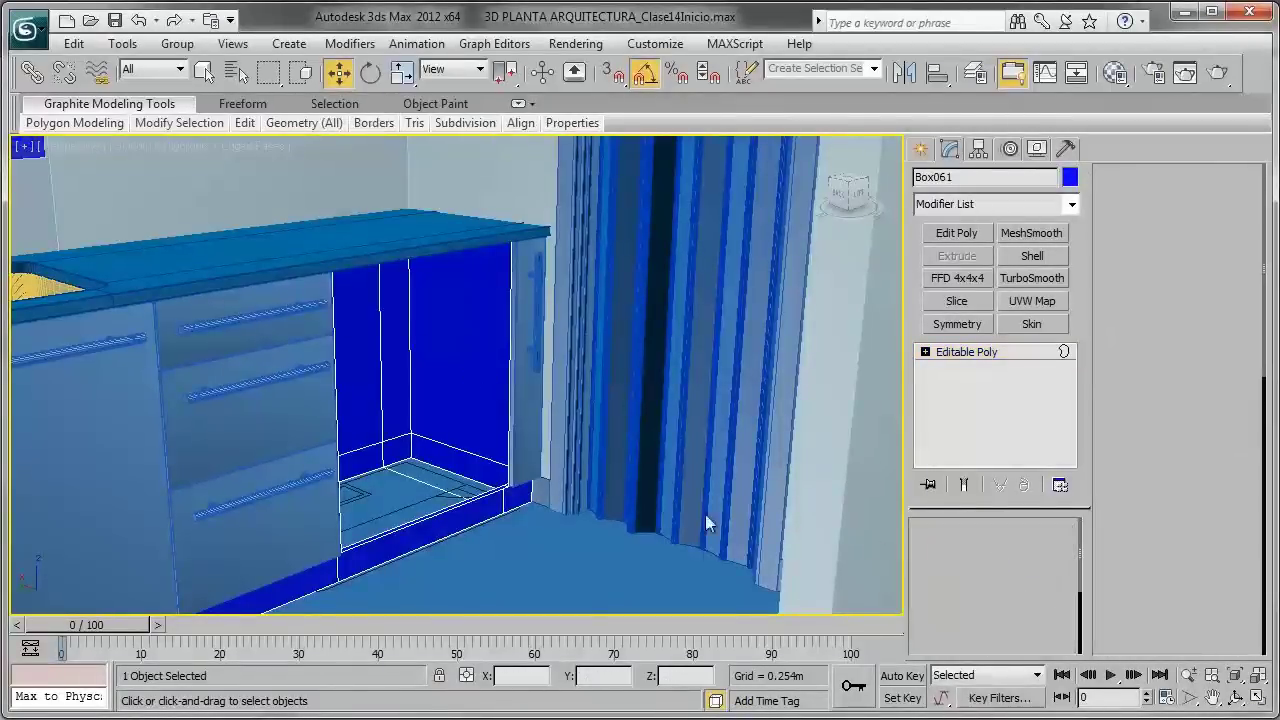
click(337, 364)
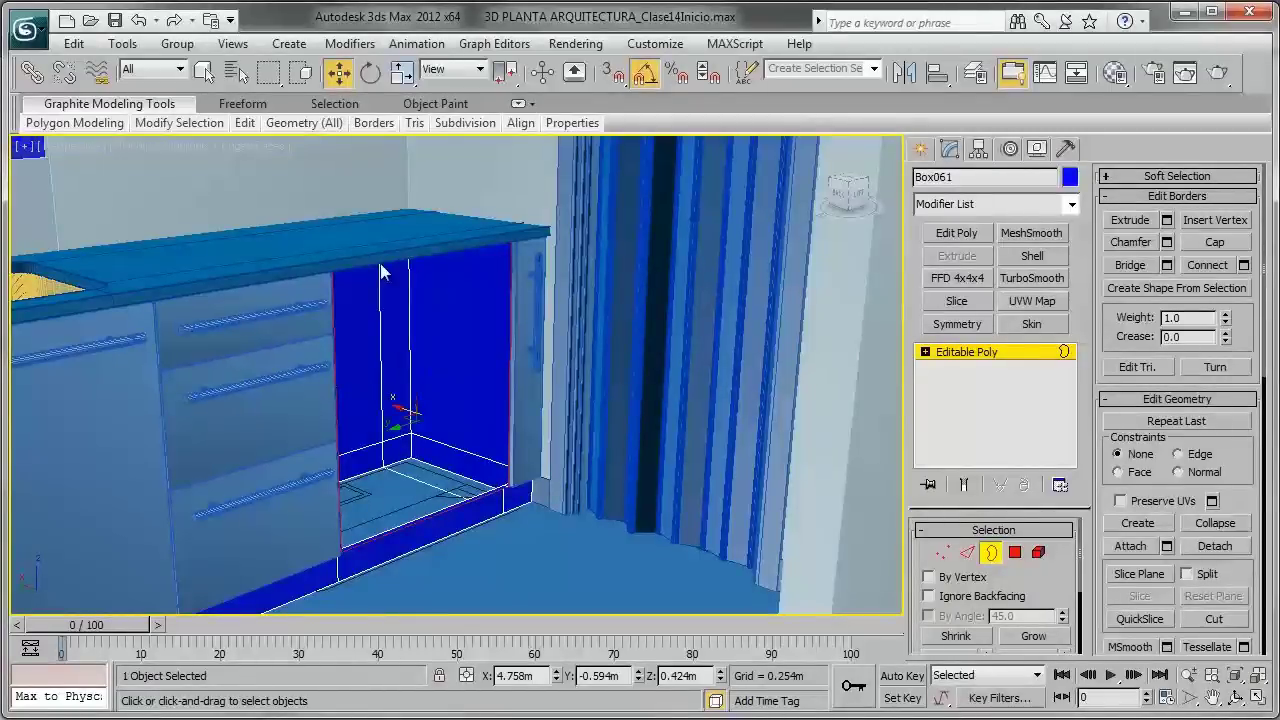
scroll(579, 423, up, 3)
middle_drag(650, 415, 627, 403)
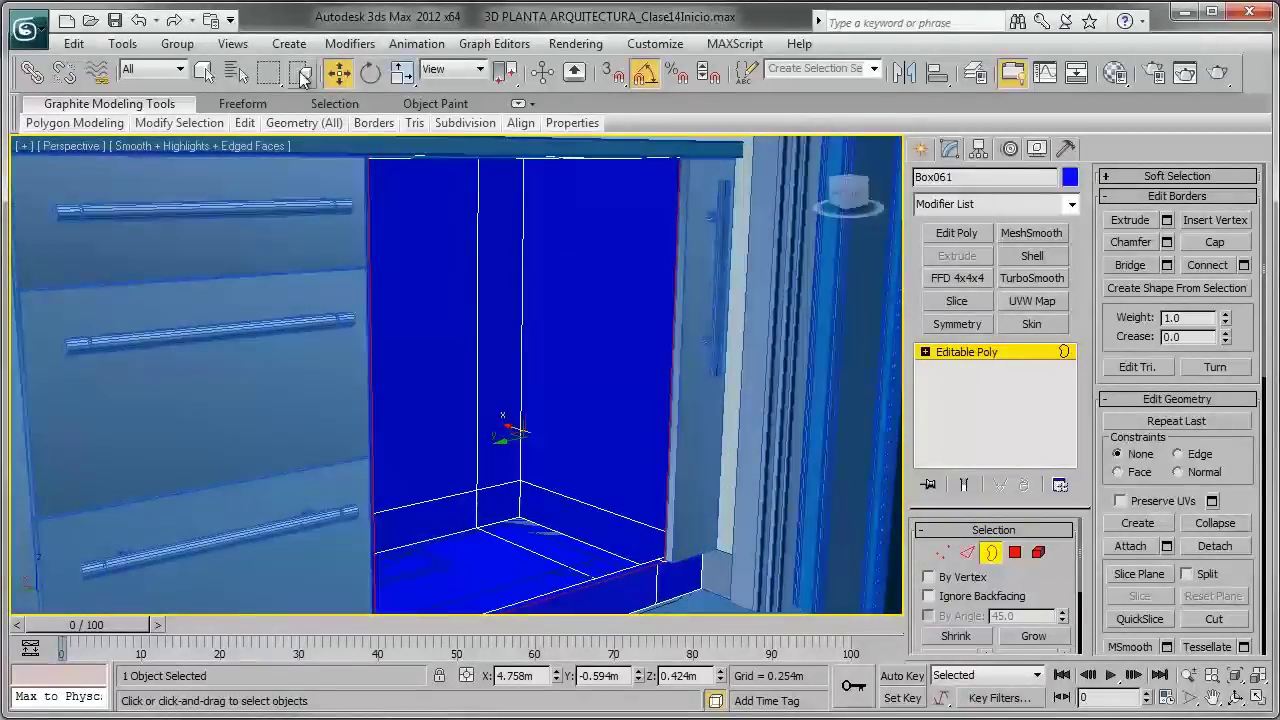
click(399, 80)
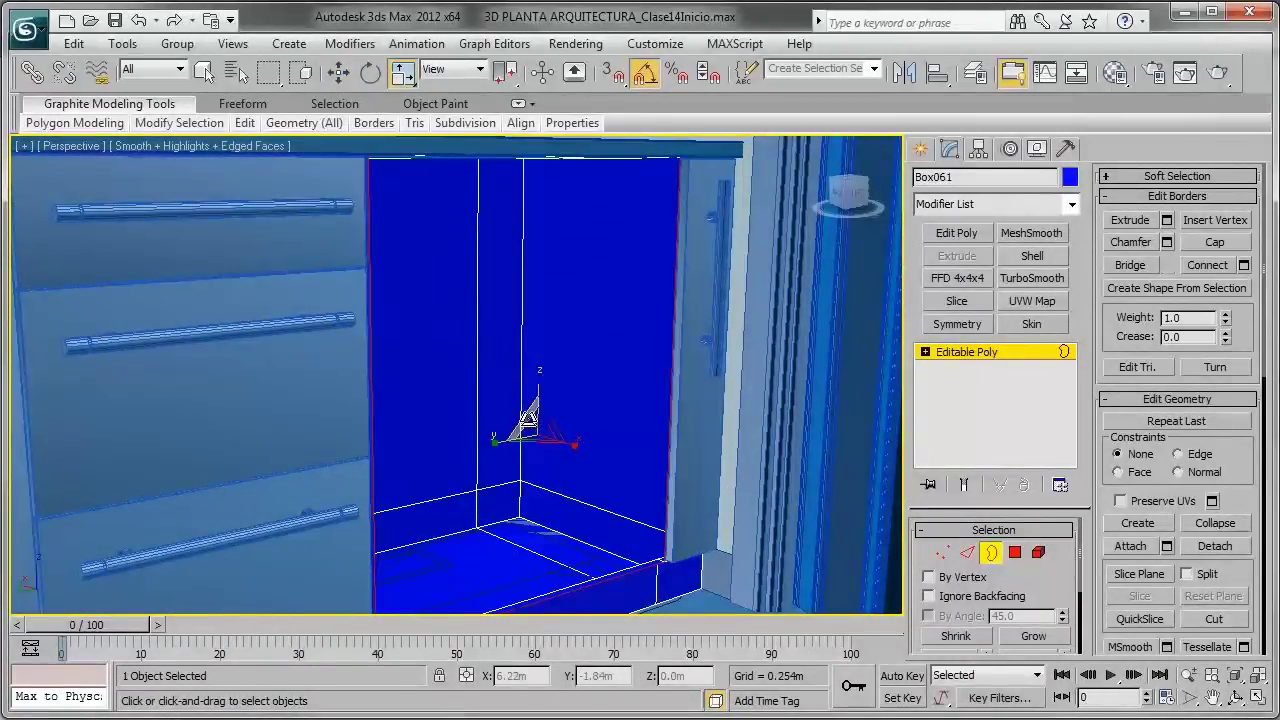
shift+drag(532, 418, 535, 425)
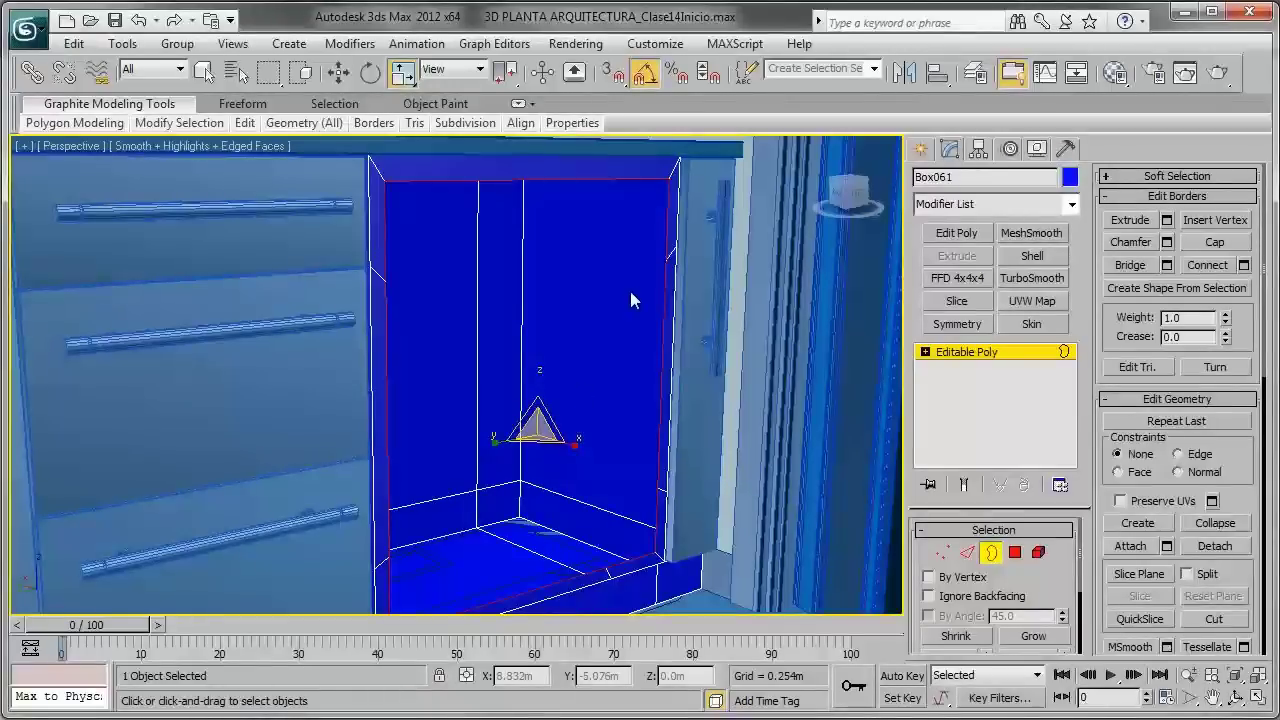
click(992, 554)
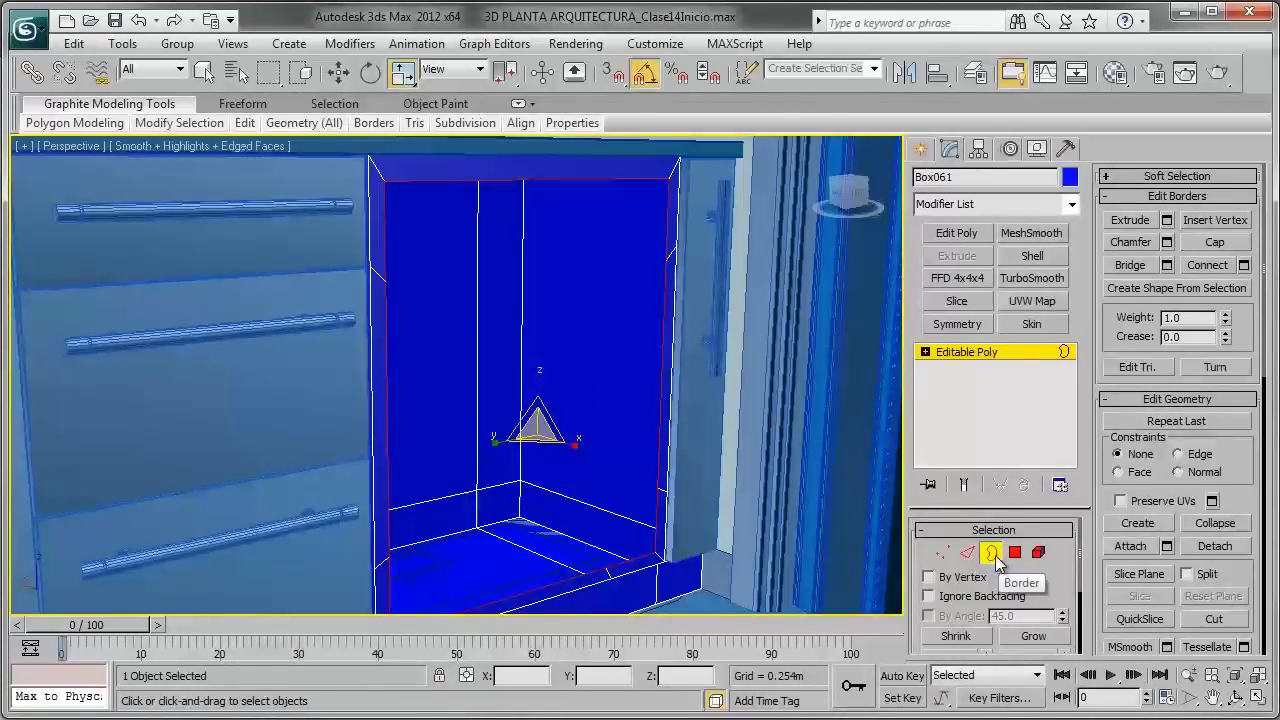
Step: Unhide the oven front and orbit to view it from the front and left
right_click(672, 352)
click(705, 257)
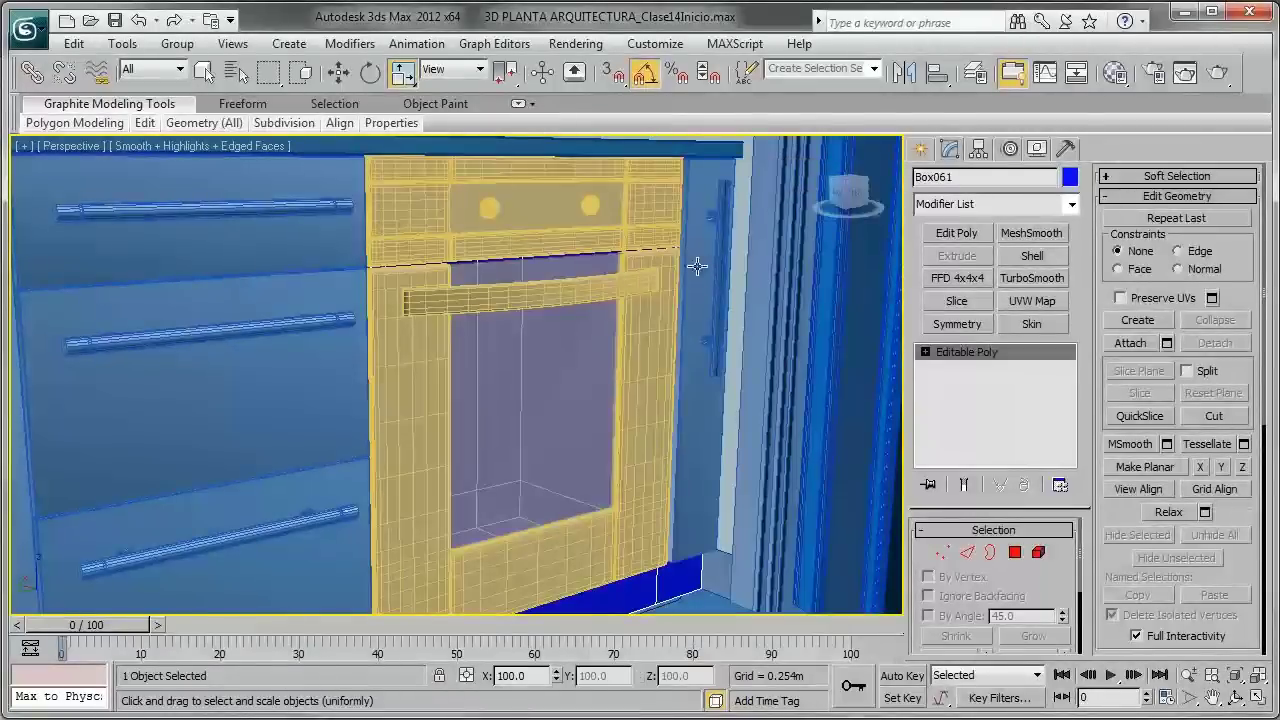
alt+middle_drag(697, 266, 595, 307)
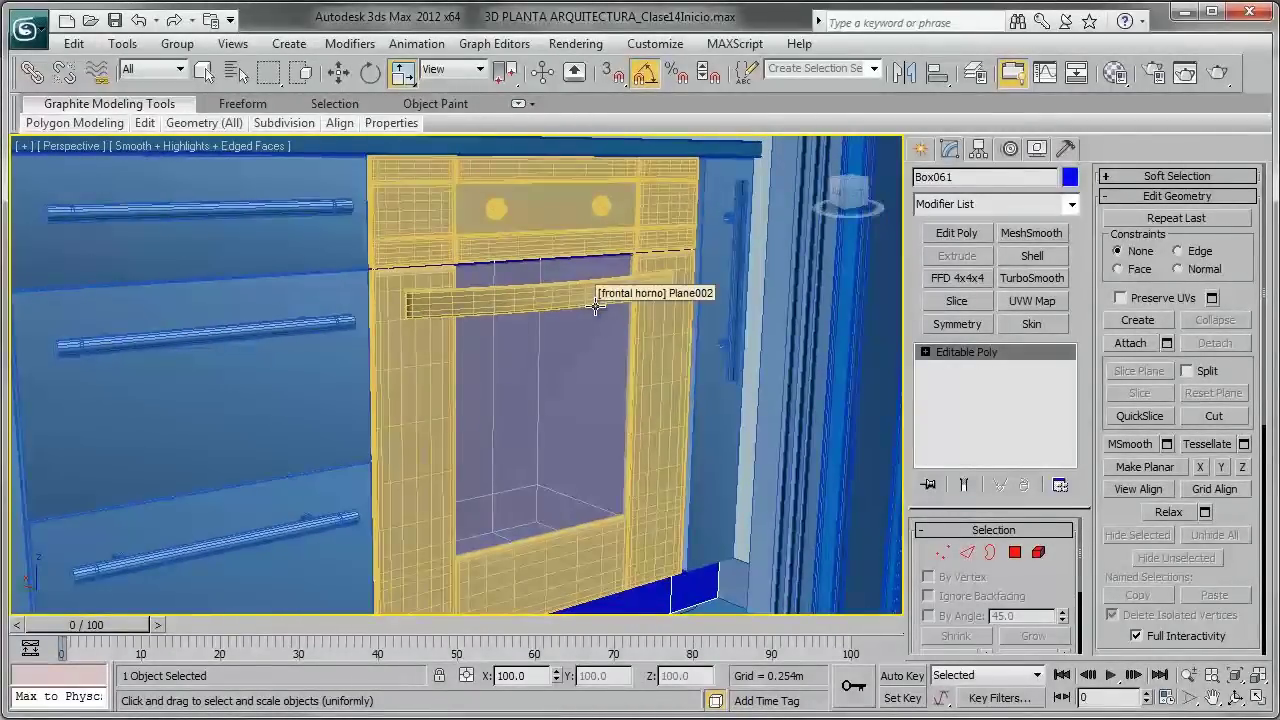
scroll(595, 307, down, 2)
scroll(600, 308, down, 2)
mouse_move(600, 308)
alt+middle_down()
mouse_move(636, 310)
mouse_move(614, 325)
mouse_move(600, 312)
alt+middle_up()
scroll(595, 310, up, 1)
scroll(573, 302, up, 1)
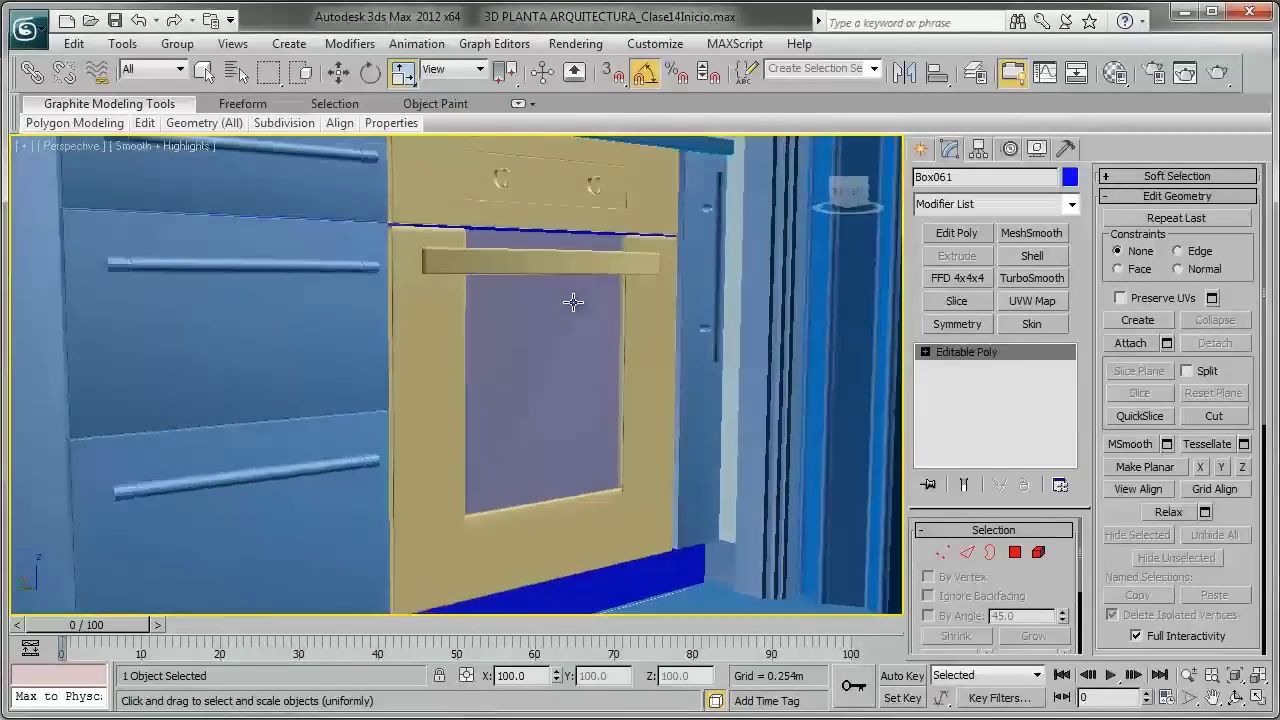
alt+middle_drag(513, 442, 523, 420)
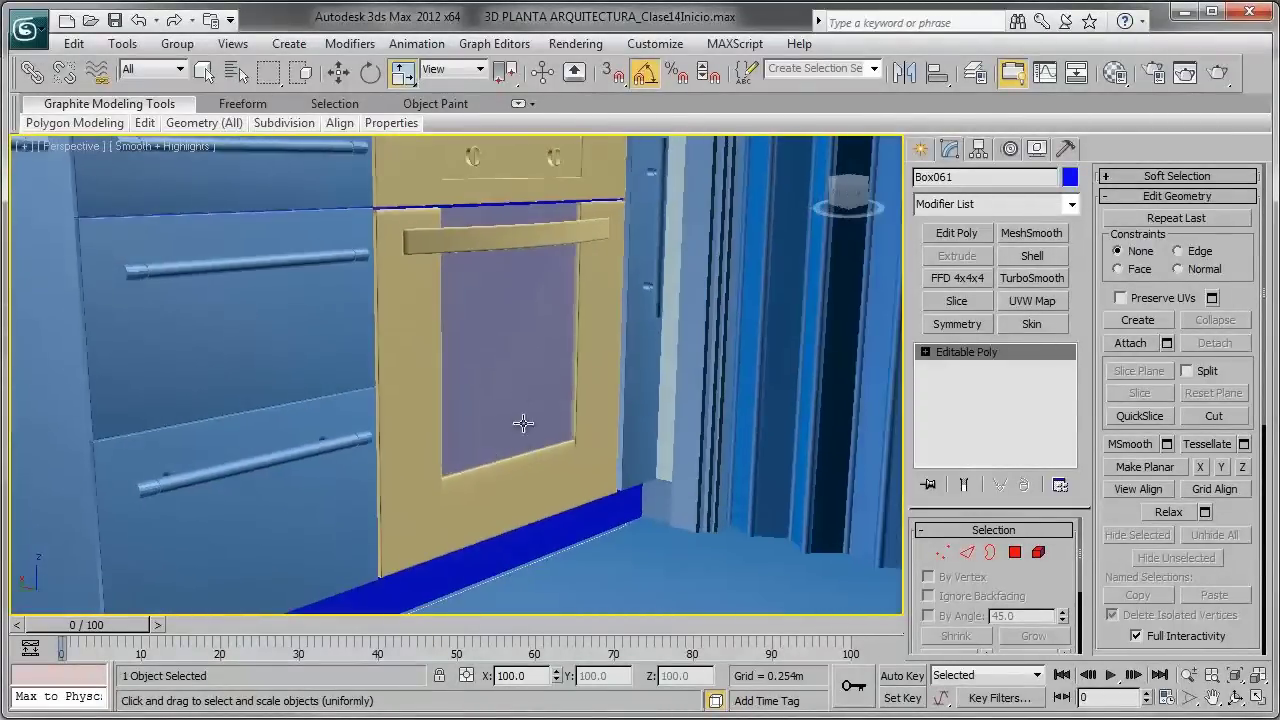
alt+middle_drag(503, 347, 515, 348)
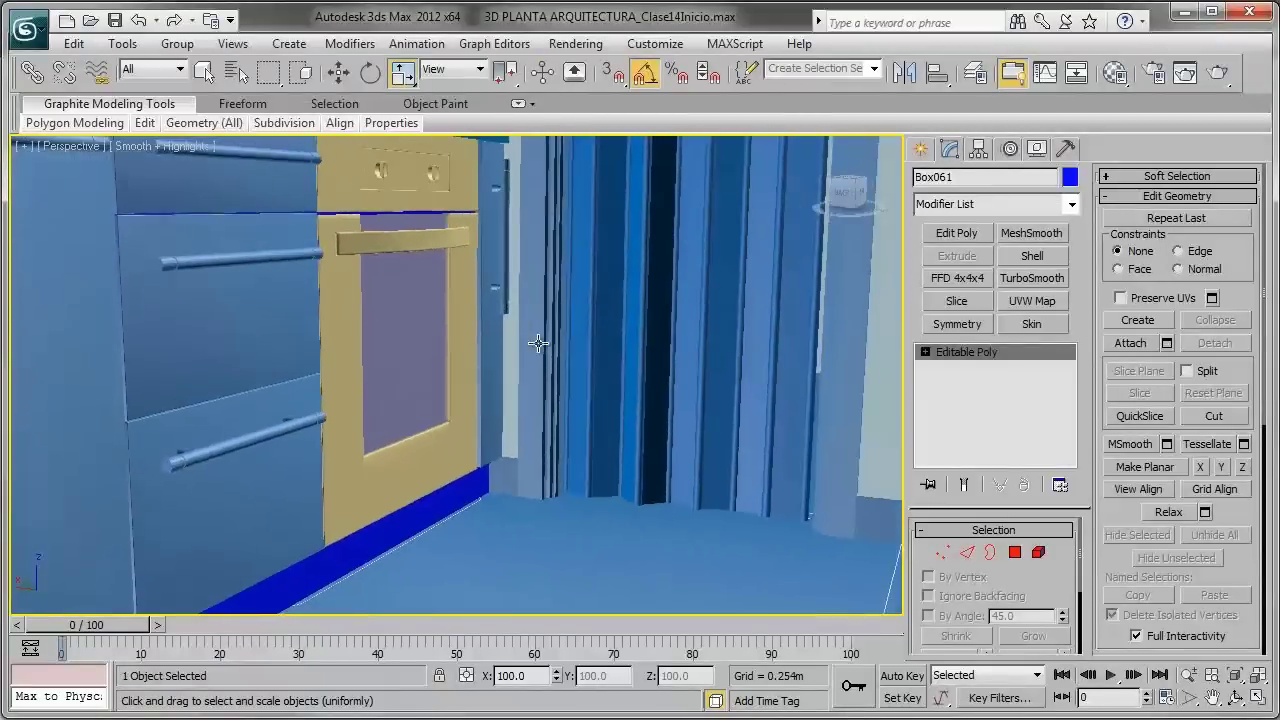
Step: Select the 'frontal horno' group, pull it out of the opening and move it back
click(445, 295)
alt+middle_drag(452, 290, 455, 315)
key(w)
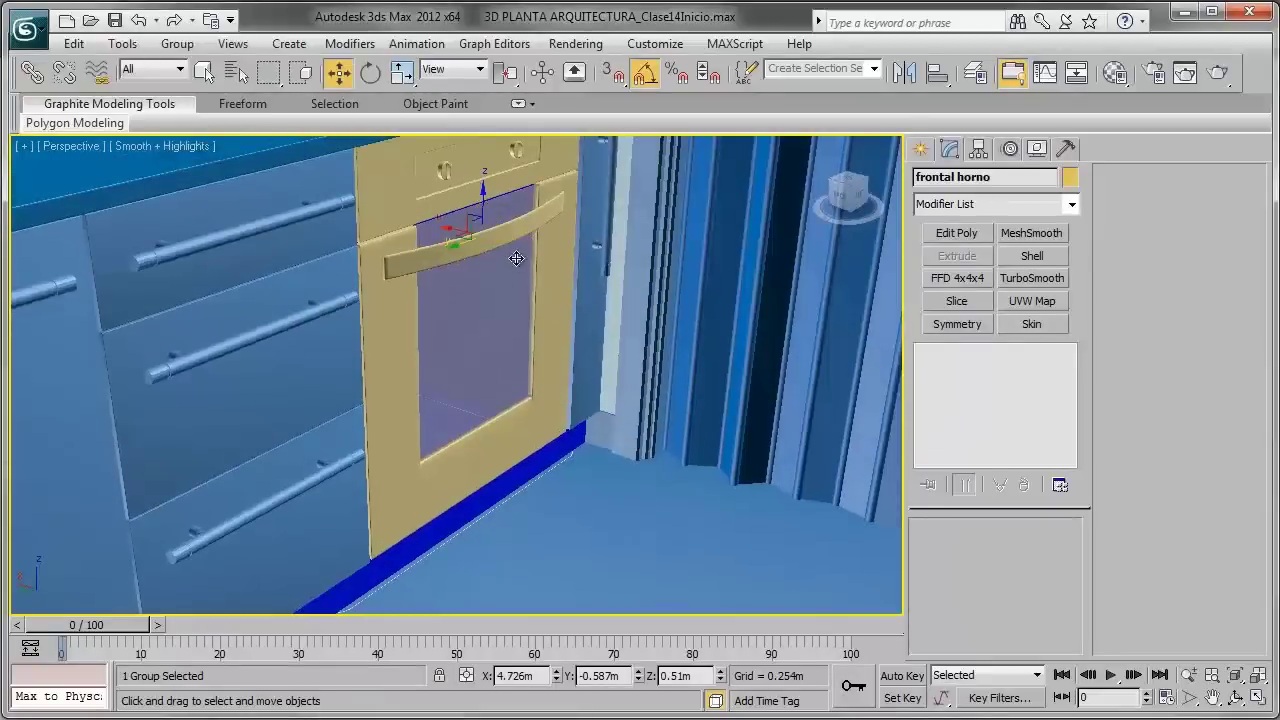
drag(446, 228, 502, 480)
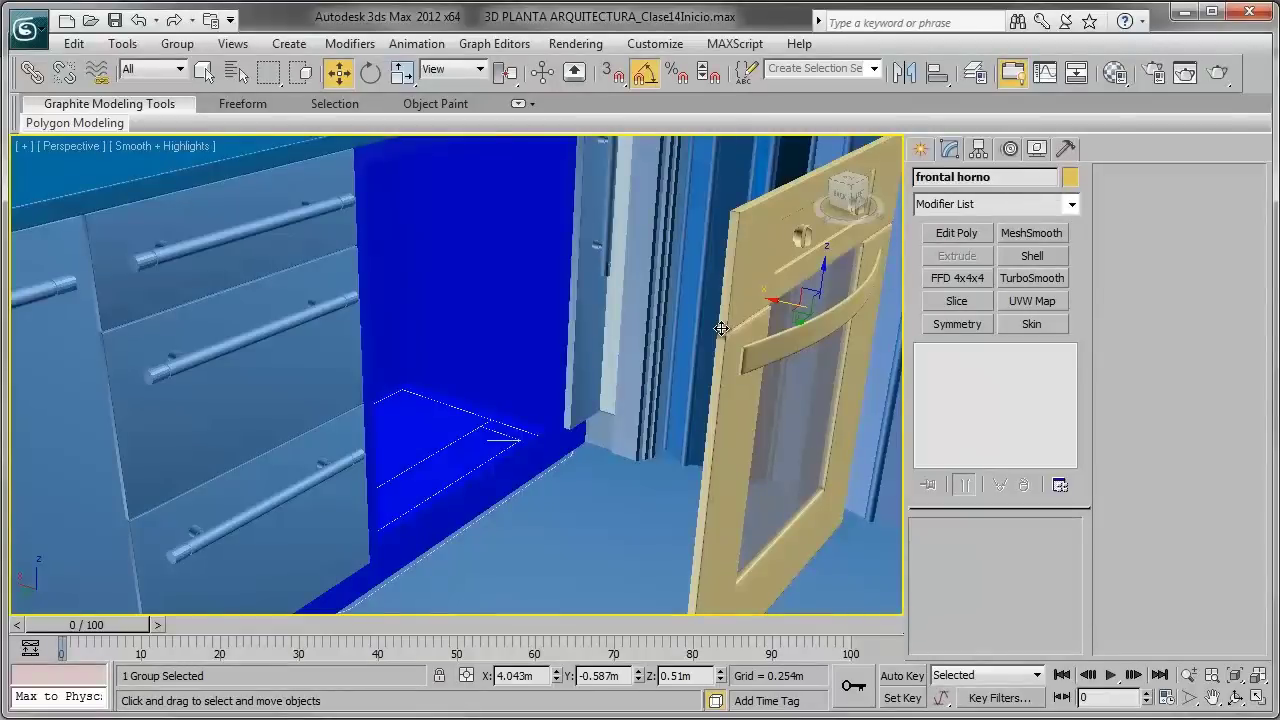
drag(721, 328, 313, 183)
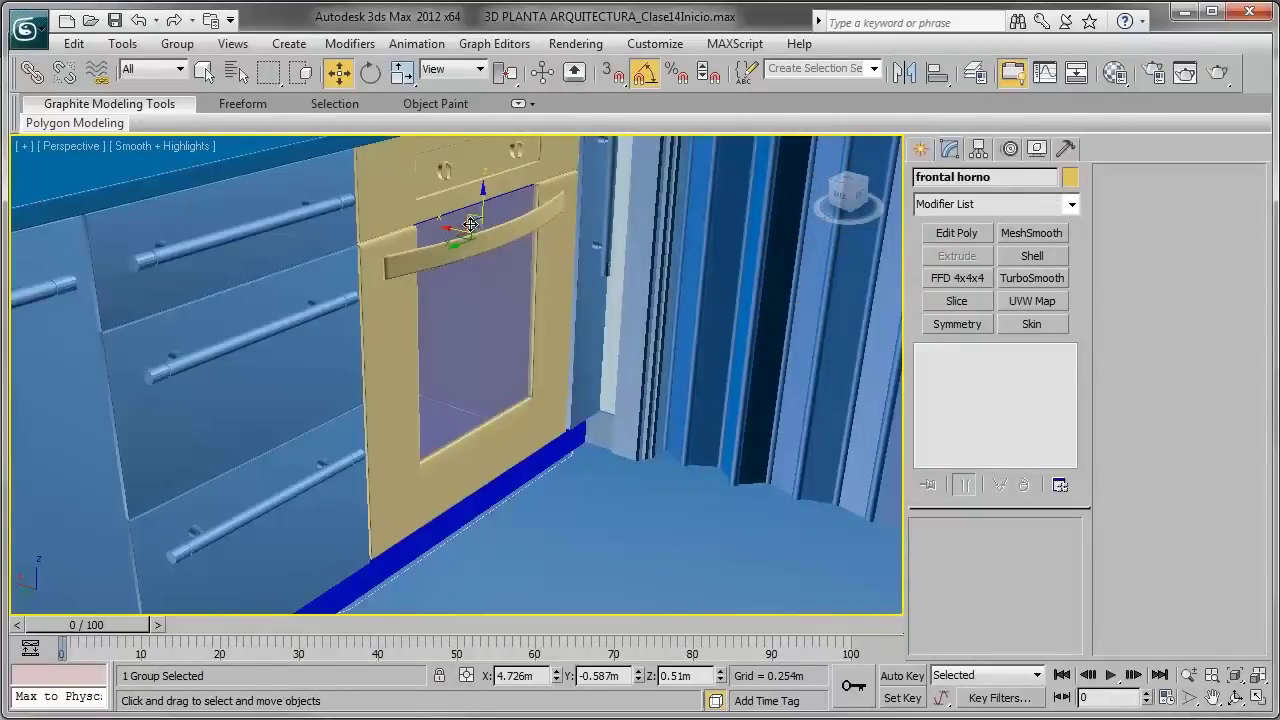
scroll(500, 275, down, 2)
scroll(490, 268, down, 1)
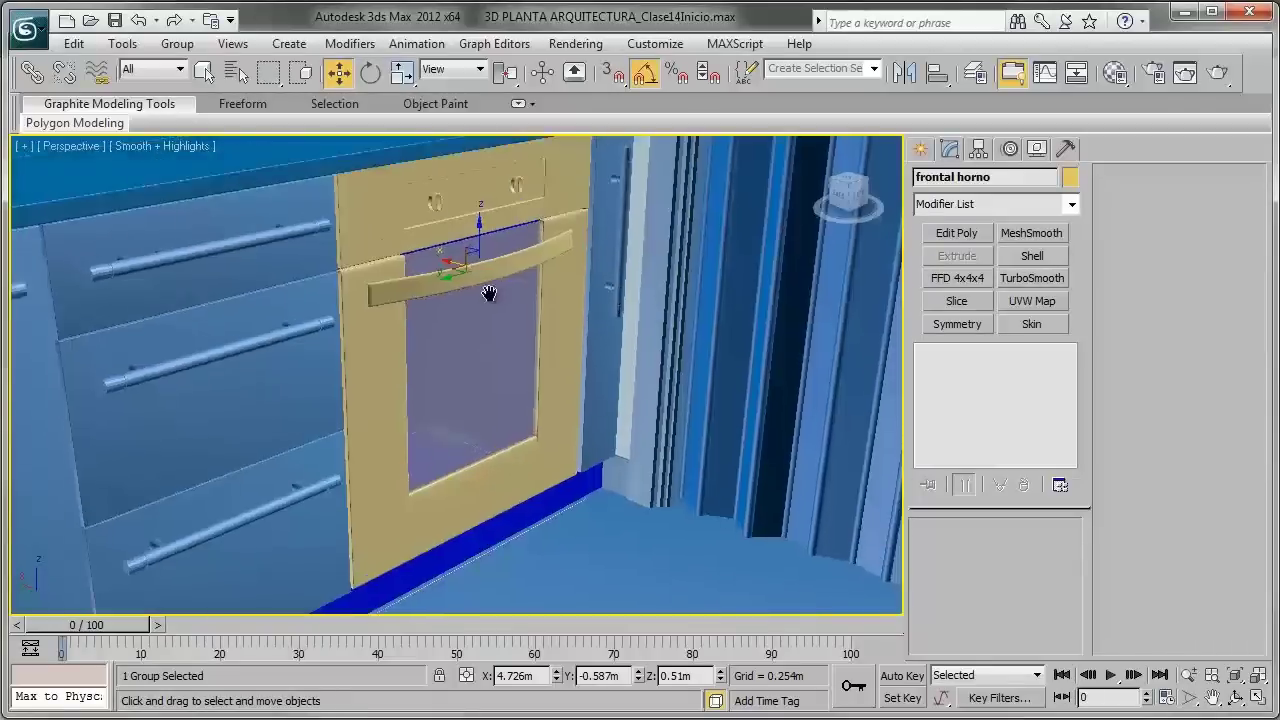
scroll(495, 300, down, 2)
Step: Isolate the oven front, then check the built-in oven reference photo and minimize it
right_click(531, 322)
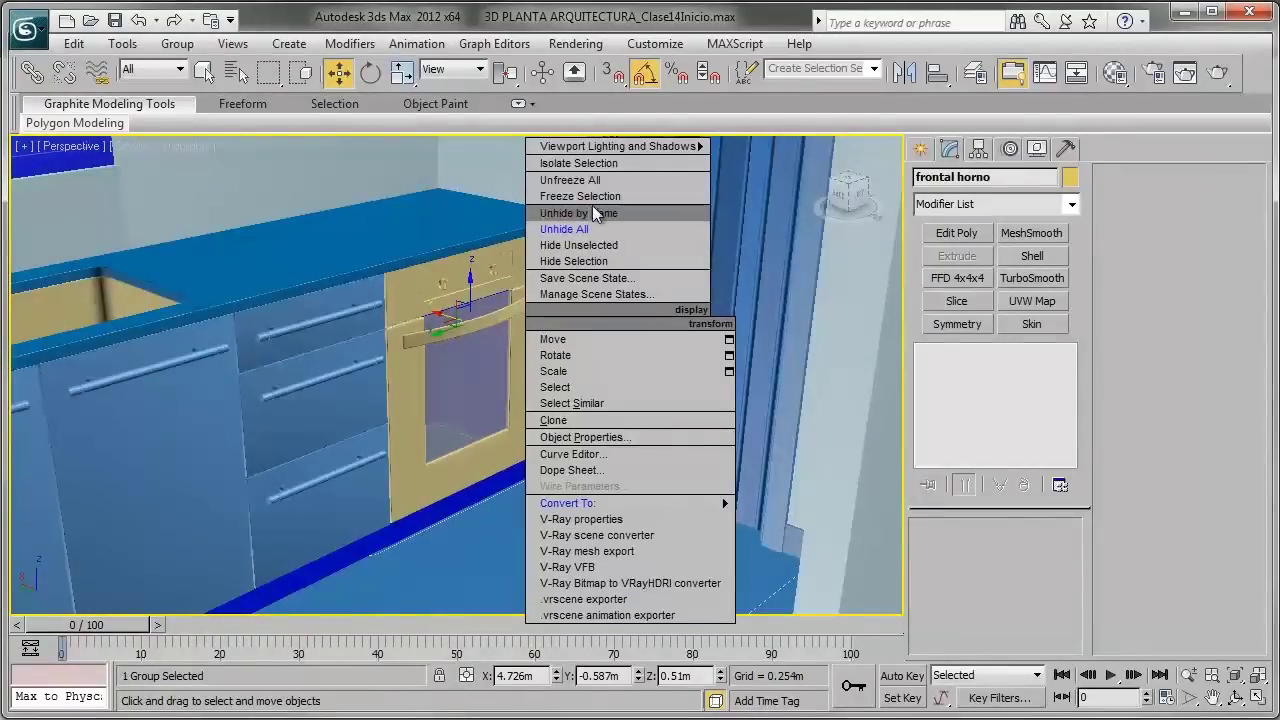
click(580, 163)
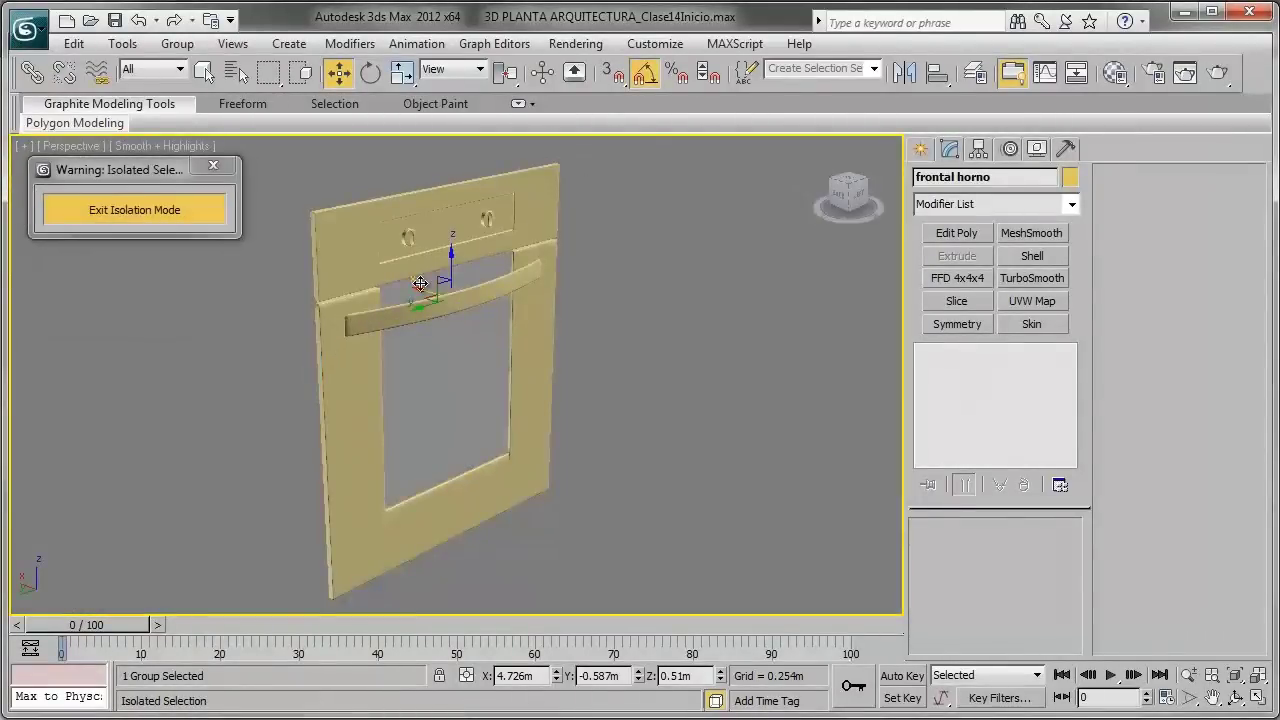
mouse_move(422, 284)
alt+middle_down()
mouse_move(571, 286)
mouse_move(517, 325)
alt+middle_up()
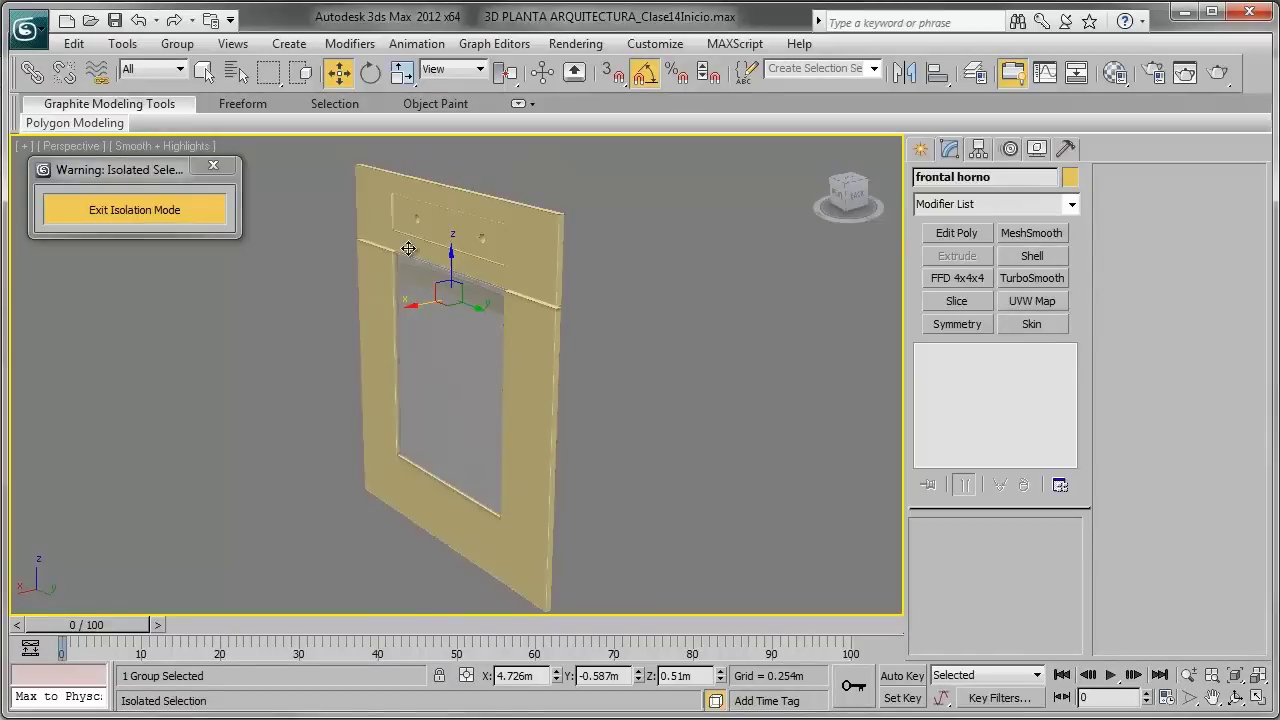
click(520, 712)
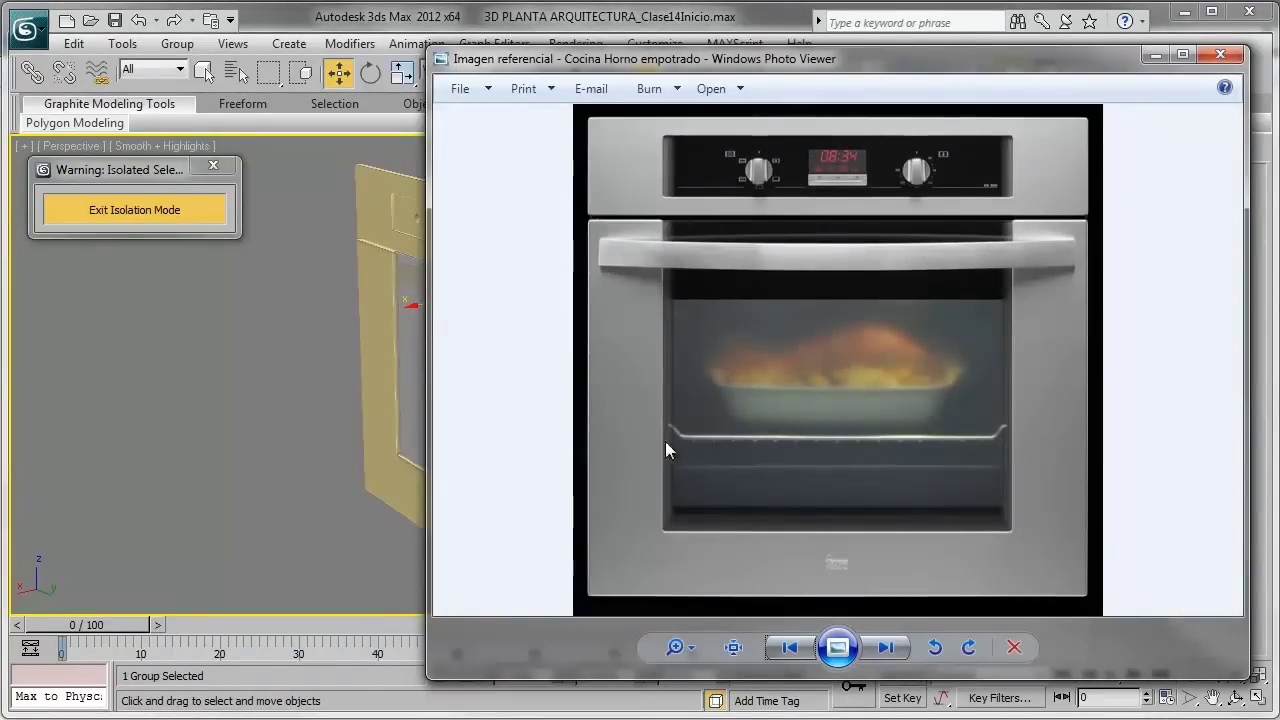
click(1156, 62)
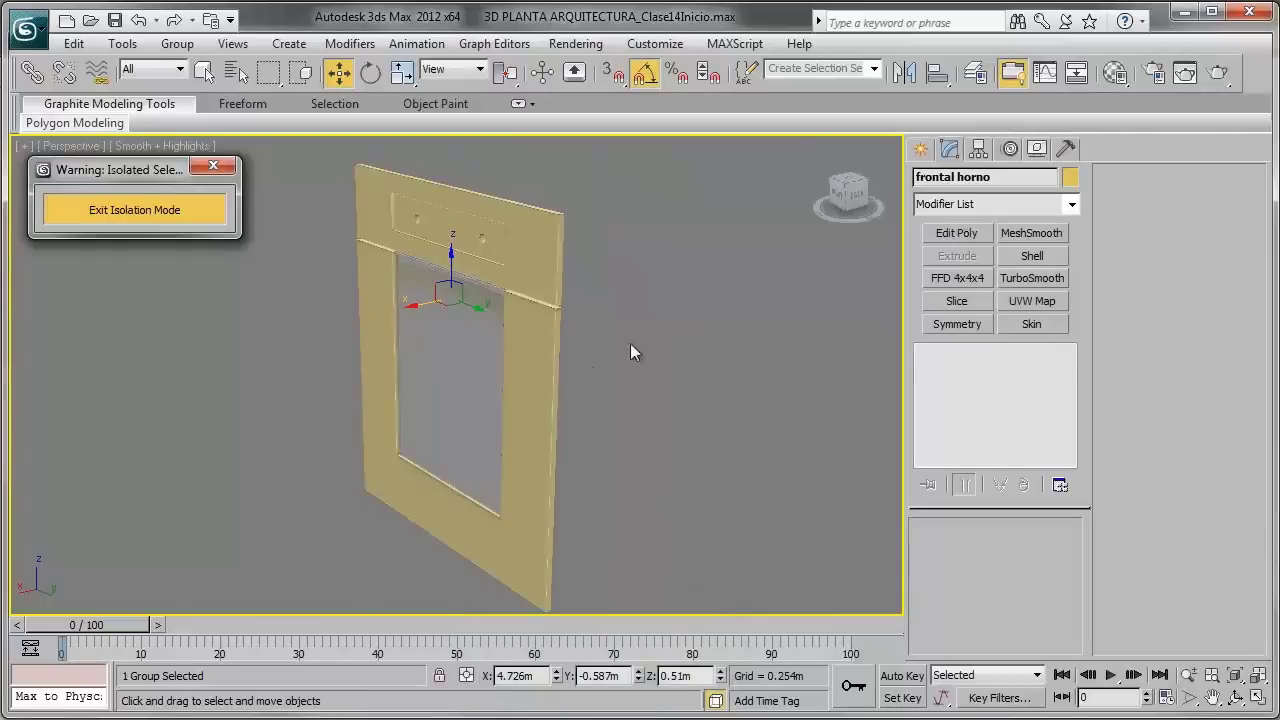
Step: Create a new box, Box064, beside the oven front frame with AutoGrid off
mouse_move(623, 358)
alt+middle_down()
mouse_move(664, 342)
mouse_move(596, 465)
alt+middle_up()
click(922, 149)
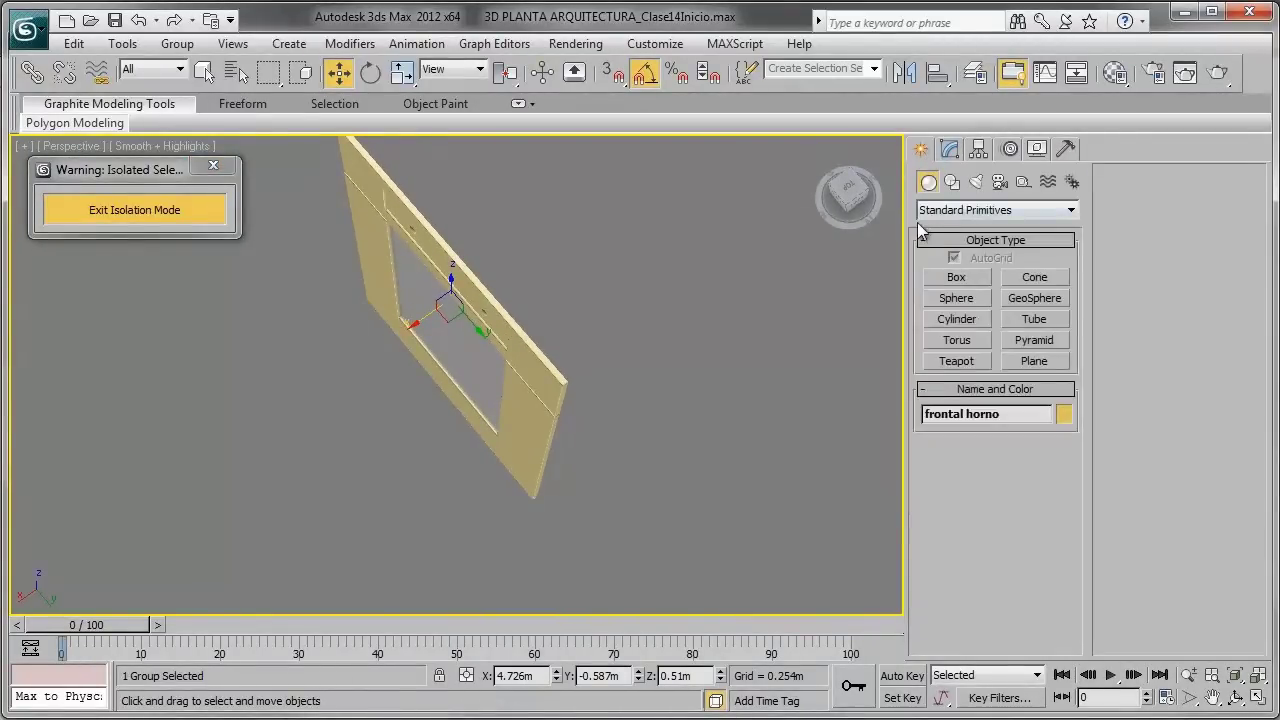
click(968, 280)
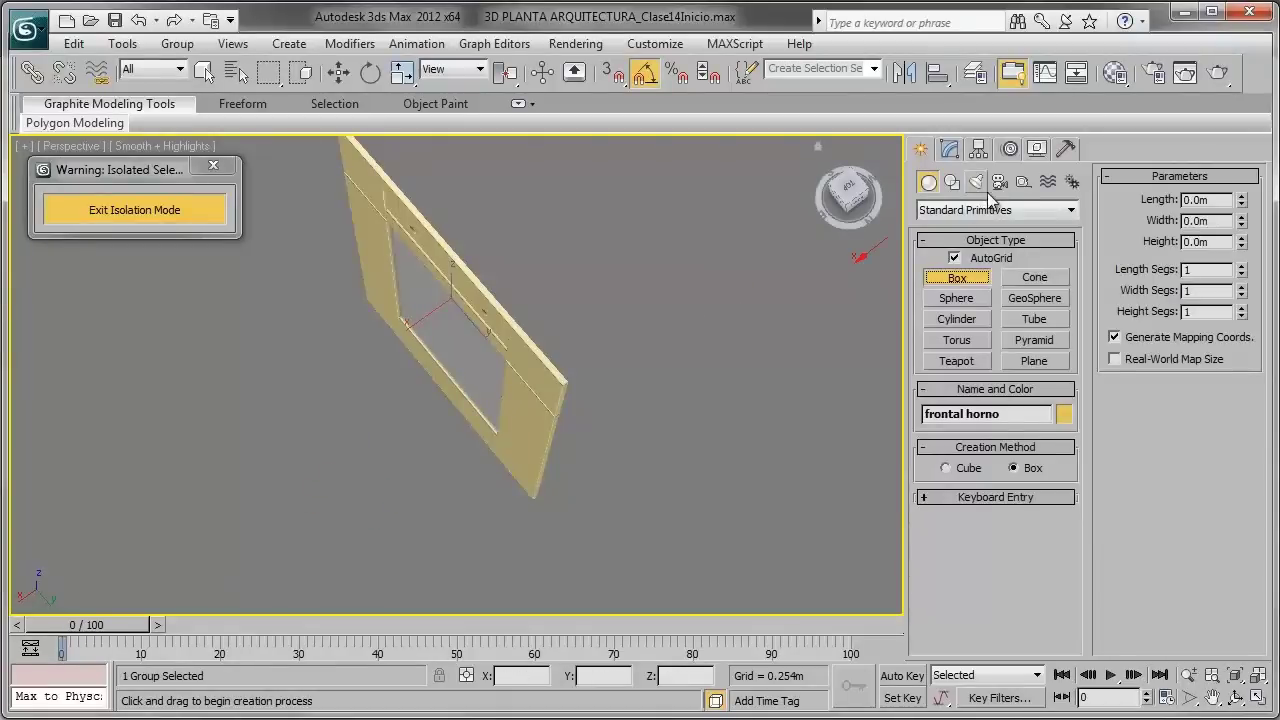
click(955, 259)
drag(367, 368, 363, 549)
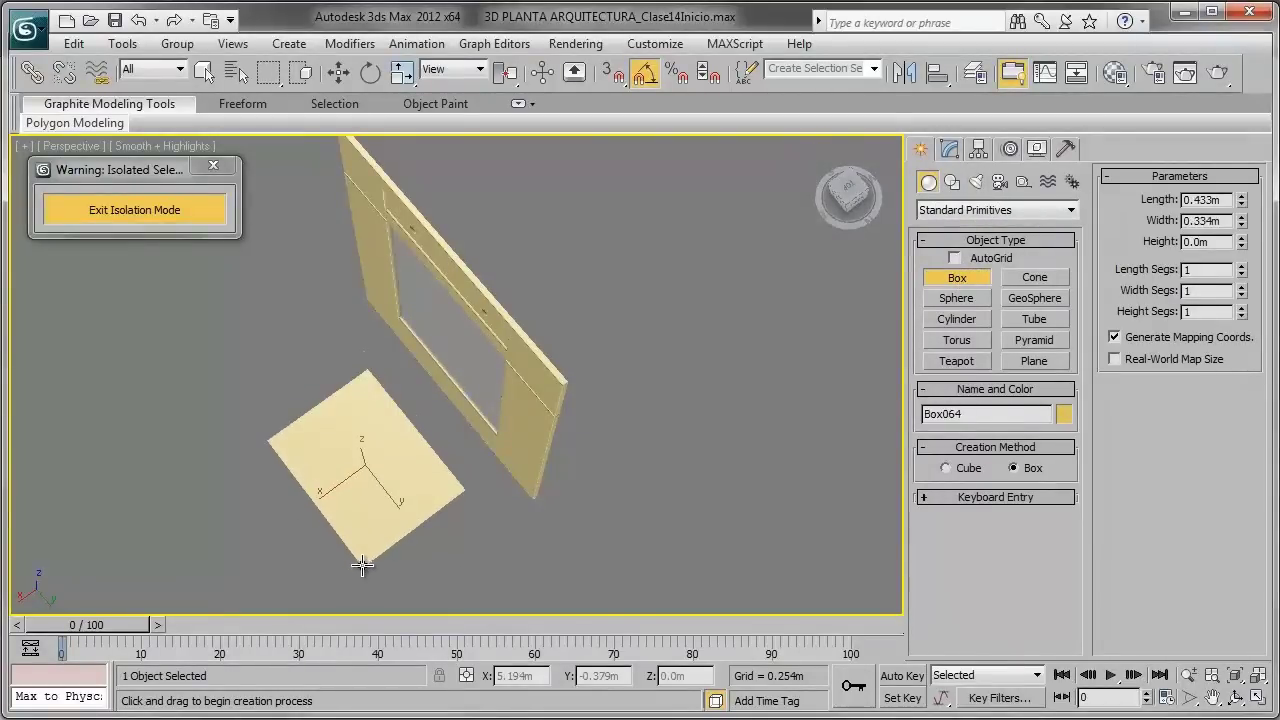
click(361, 414)
right_click(361, 414)
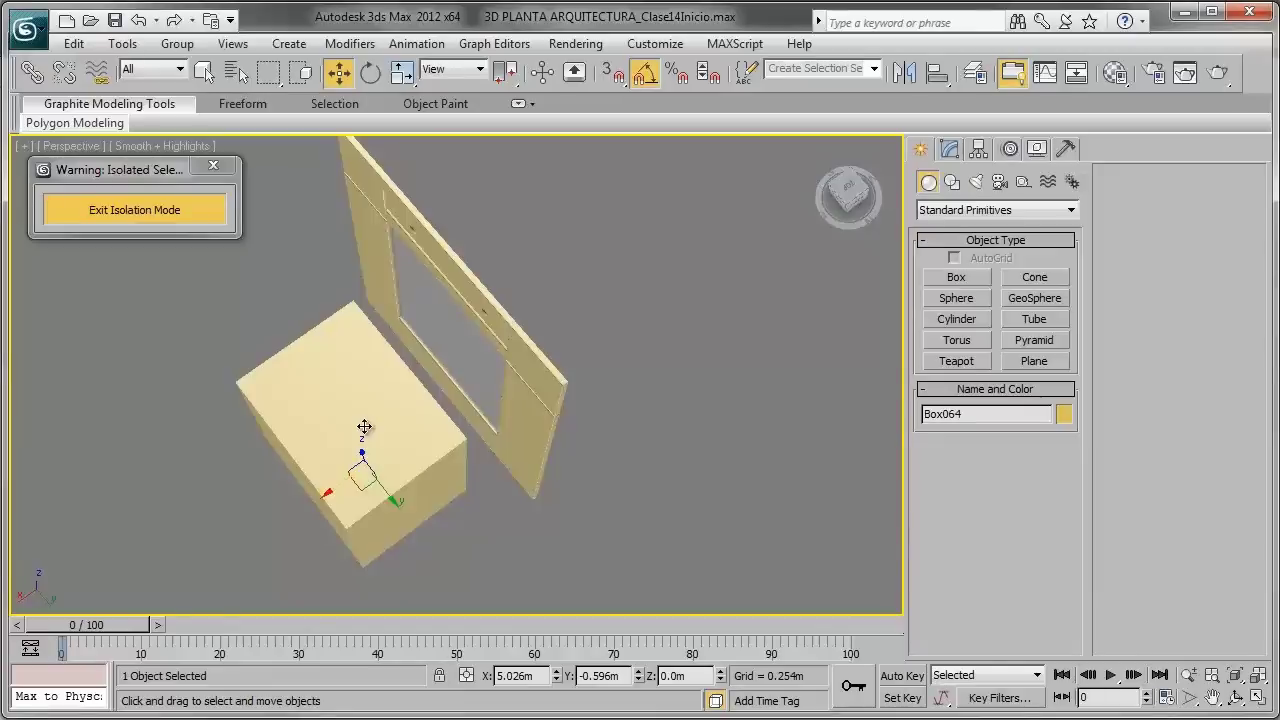
Step: Show edged faces, slide Box064 against the frame and raise it to 0.209m
mouse_move(364, 427)
alt+middle_down()
mouse_move(408, 340)
mouse_move(471, 323)
mouse_move(383, 339)
alt+middle_up()
key(F4)
alt+middle_drag(393, 383, 332, 436)
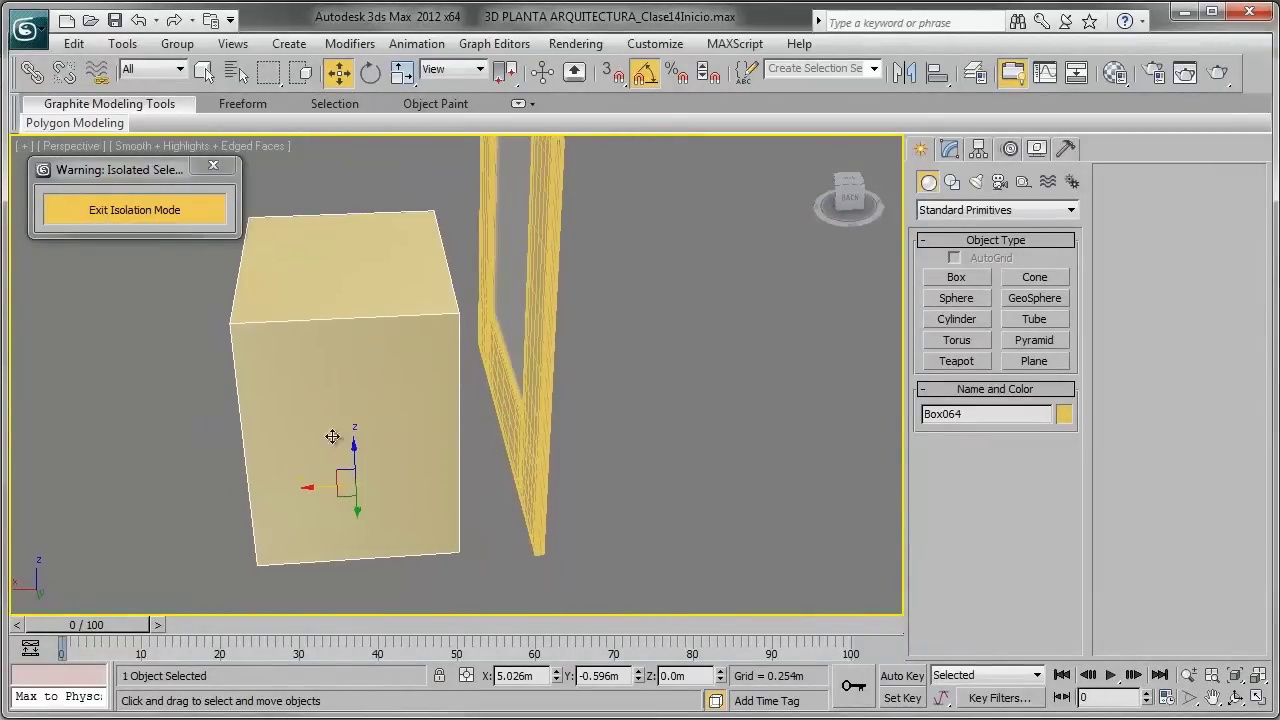
drag(322, 490, 375, 503)
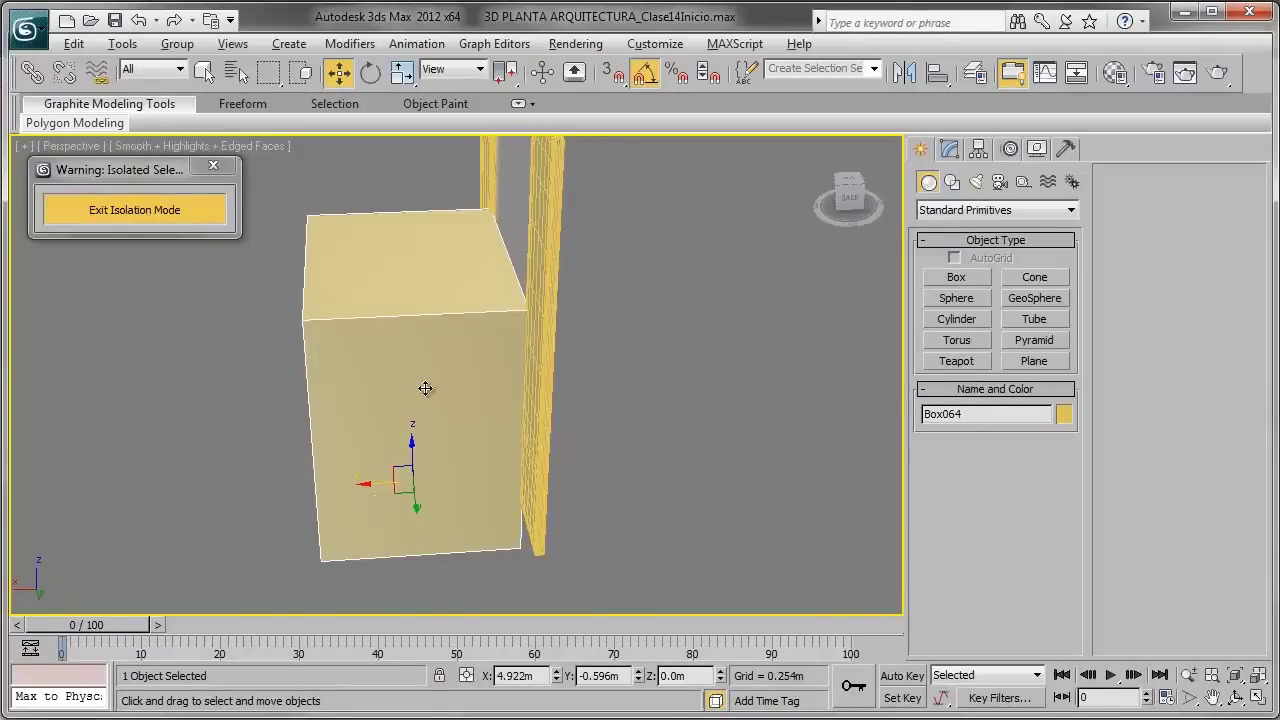
mouse_move(425, 388)
alt+middle_down()
mouse_move(371, 437)
mouse_move(334, 434)
mouse_move(375, 447)
mouse_move(400, 425)
mouse_move(493, 411)
alt+middle_up()
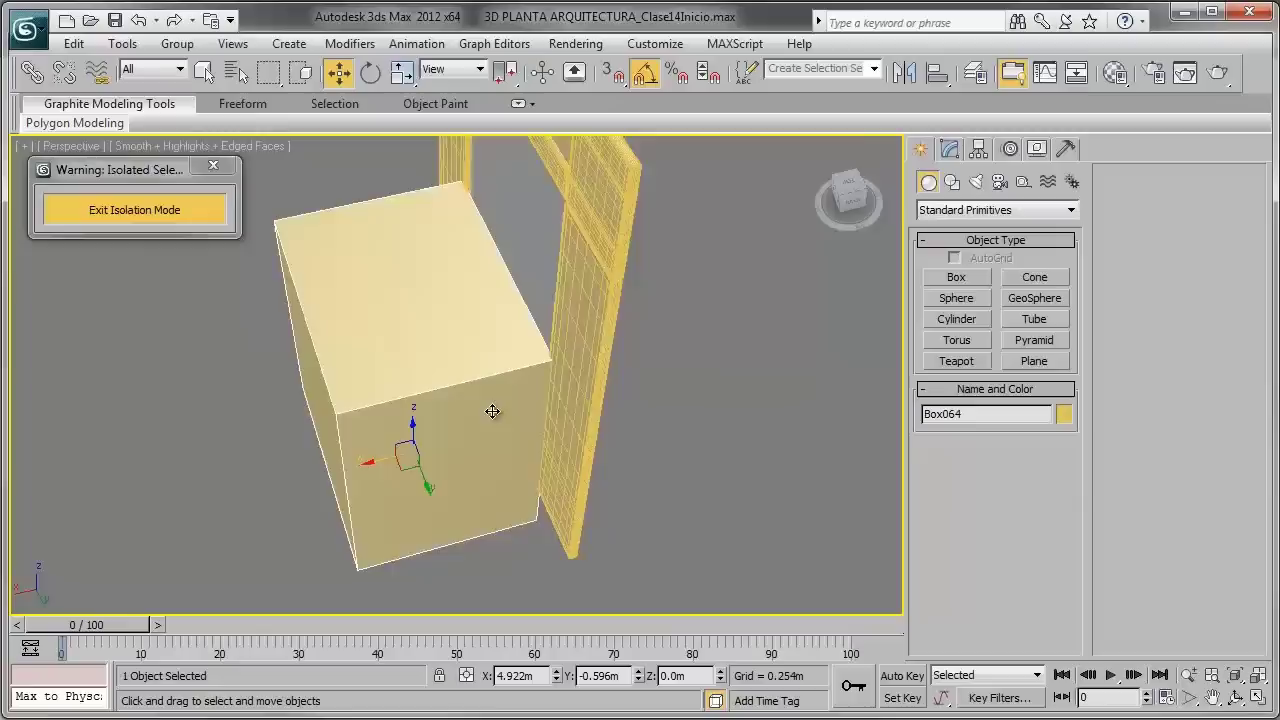
scroll(493, 411, up, 3)
scroll(488, 402, up, 2)
alt+middle_drag(305, 520, 305, 520)
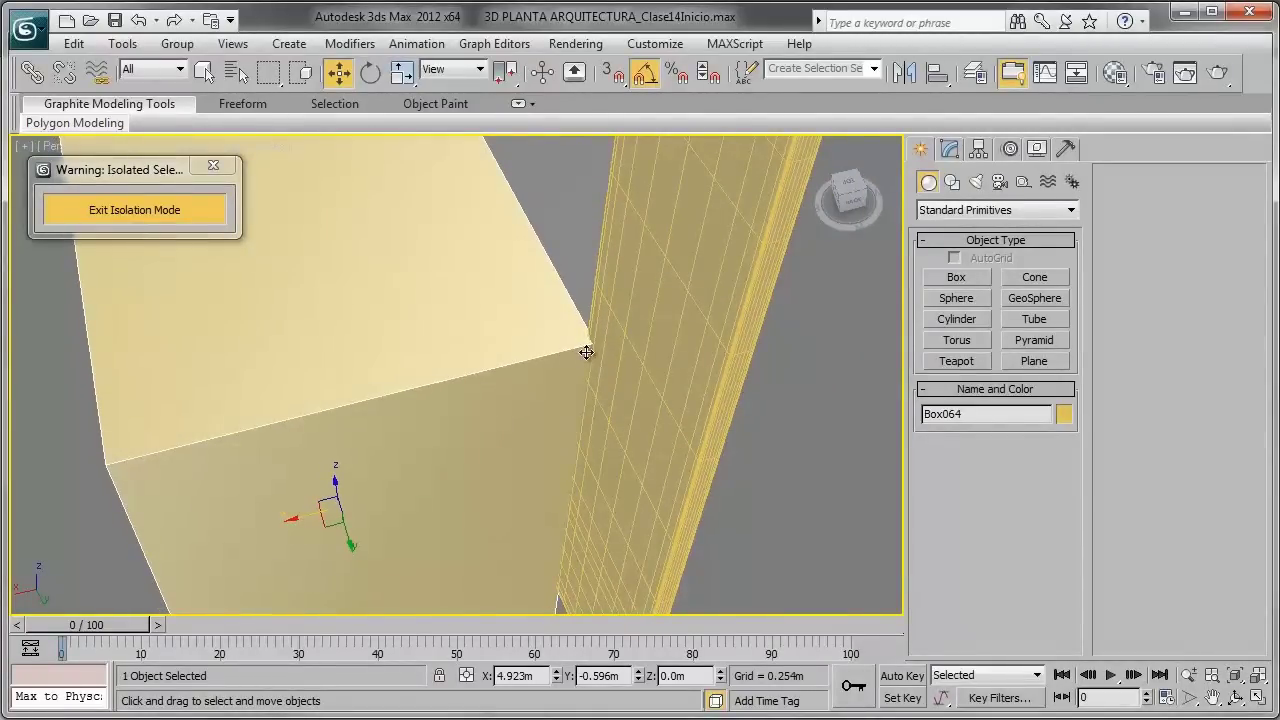
scroll(380, 451, down, 5)
mouse_move(380, 451)
alt+middle_down()
mouse_move(534, 337)
mouse_move(569, 291)
mouse_move(401, 493)
alt+middle_up()
drag(383, 535, 388, 386)
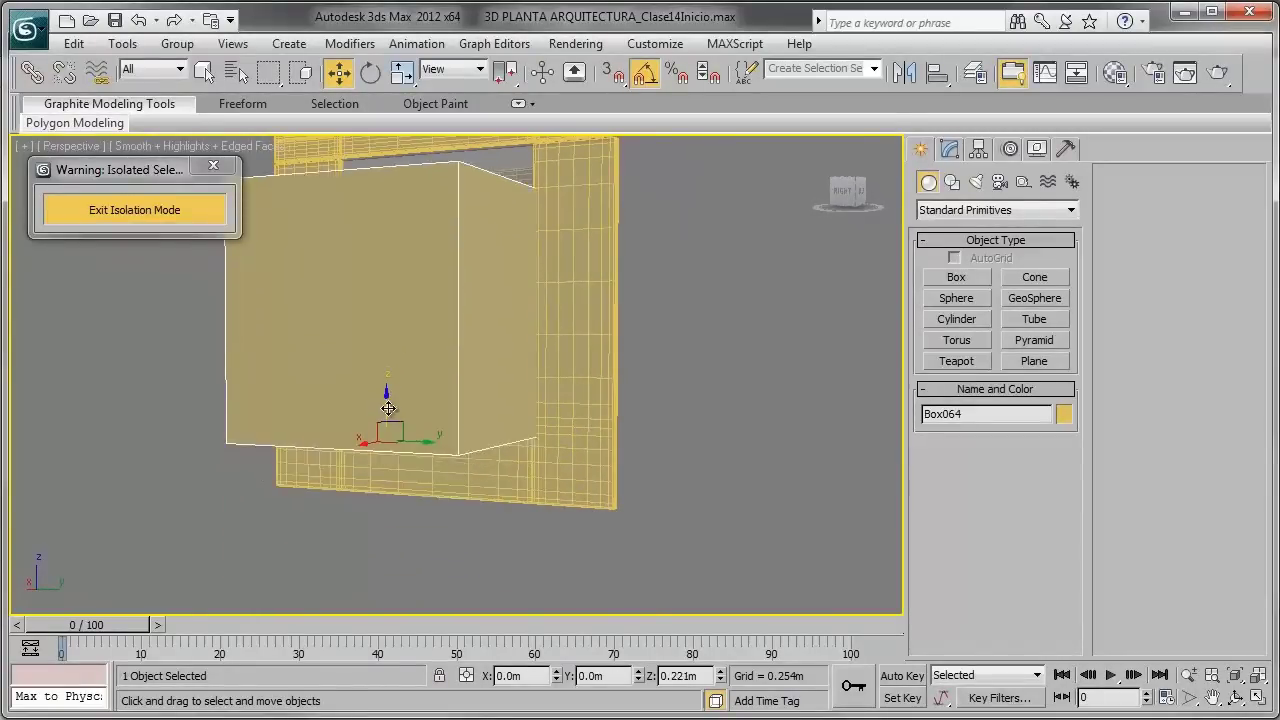
Step: Convert Box064 to an editable poly and select its left, right and top faces
right_click(388, 340)
mouse_move(428, 523)
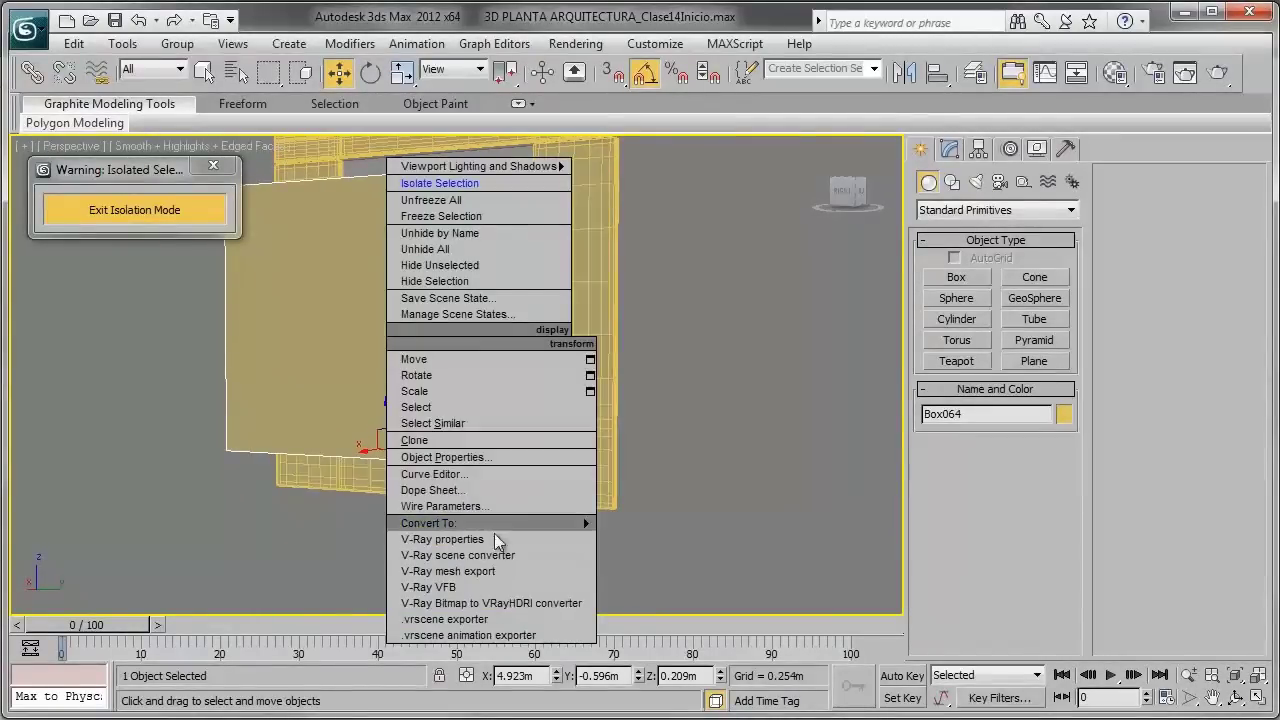
click(678, 540)
mouse_move(423, 334)
alt+middle_down()
mouse_move(503, 363)
mouse_move(466, 351)
alt+middle_up()
click(1014, 556)
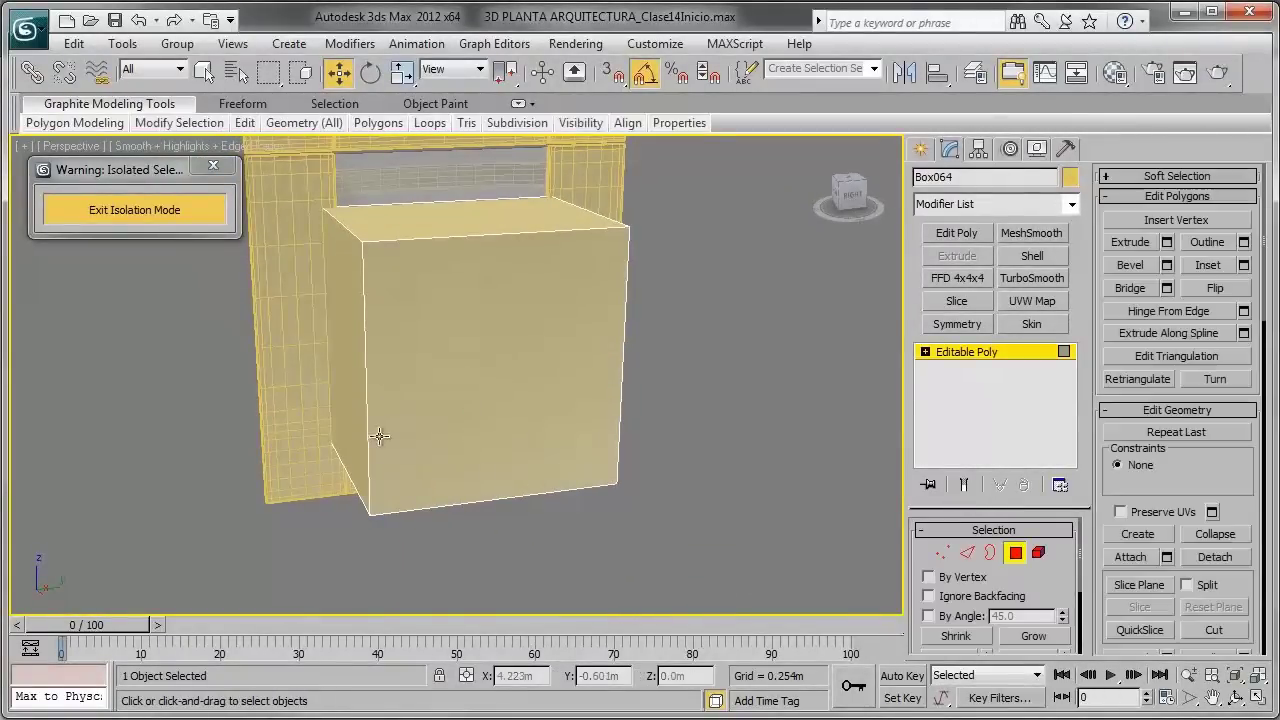
click(340, 353)
mouse_move(383, 360)
alt+middle_down()
mouse_move(343, 352)
mouse_move(414, 354)
mouse_move(485, 378)
alt+middle_up()
click(578, 410)
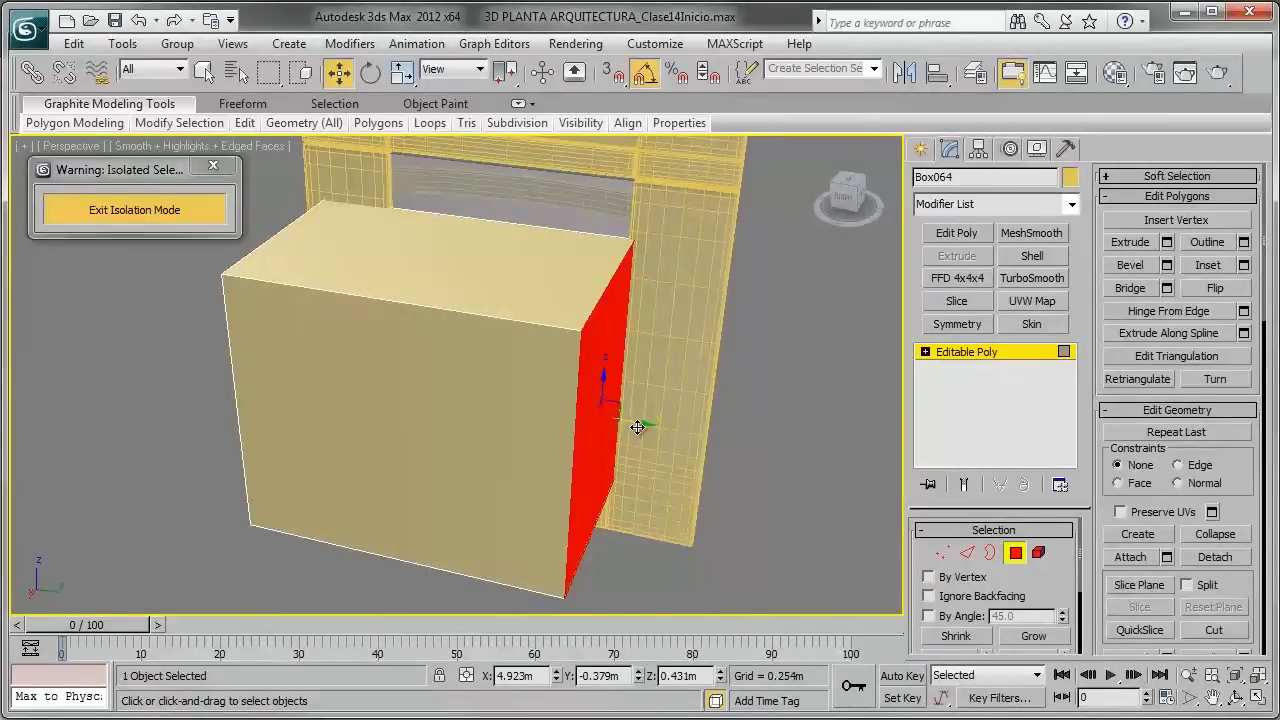
alt+middle_drag(637, 428, 708, 440)
click(560, 306)
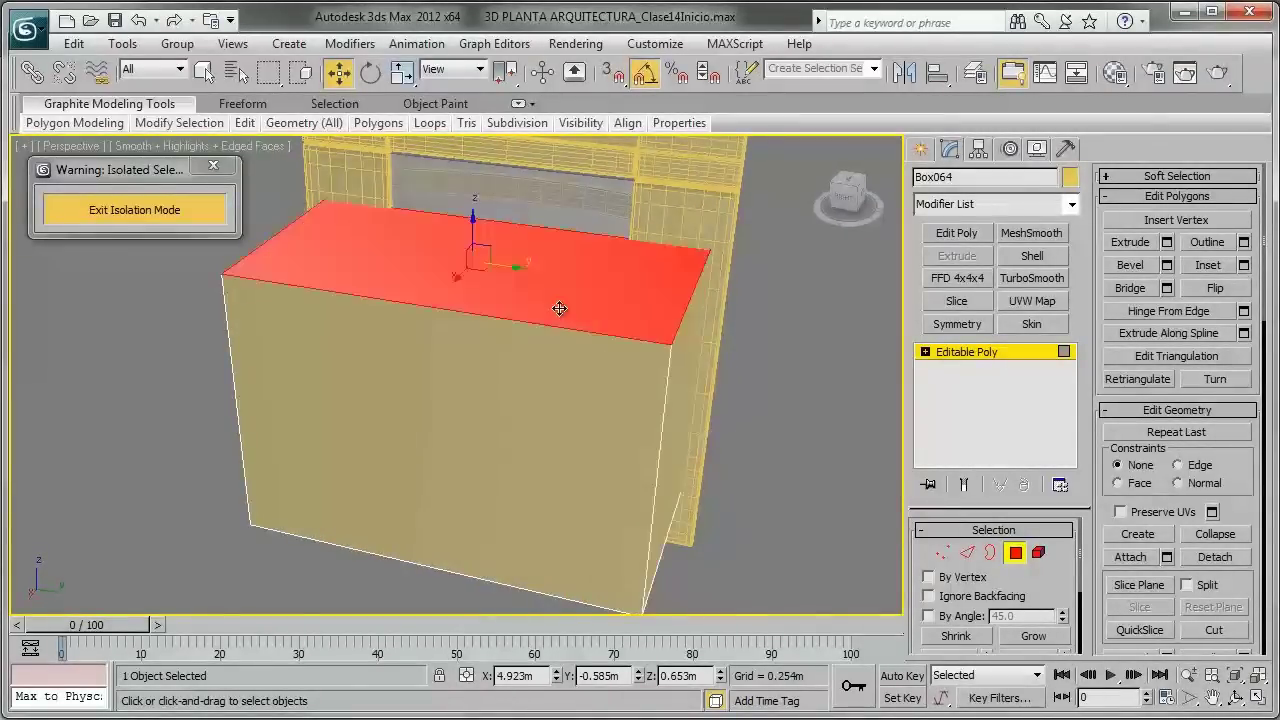
Step: Lower the box's bottom face along Z and push the selected face outward along X
mouse_move(560, 306)
alt+middle_down()
mouse_move(465, 237)
mouse_move(468, 158)
mouse_move(704, 194)
mouse_move(481, 469)
alt+middle_up()
scroll(704, 194, up, 3)
scroll(629, 280, down, 2)
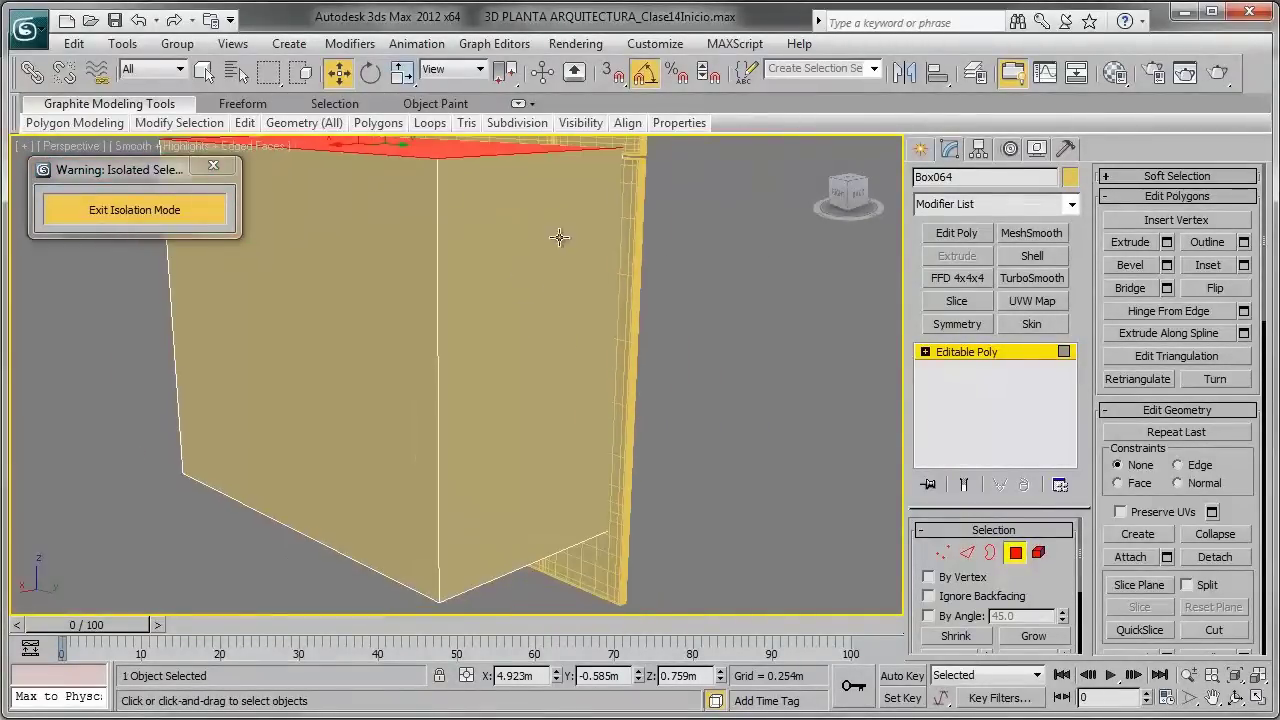
click(481, 469)
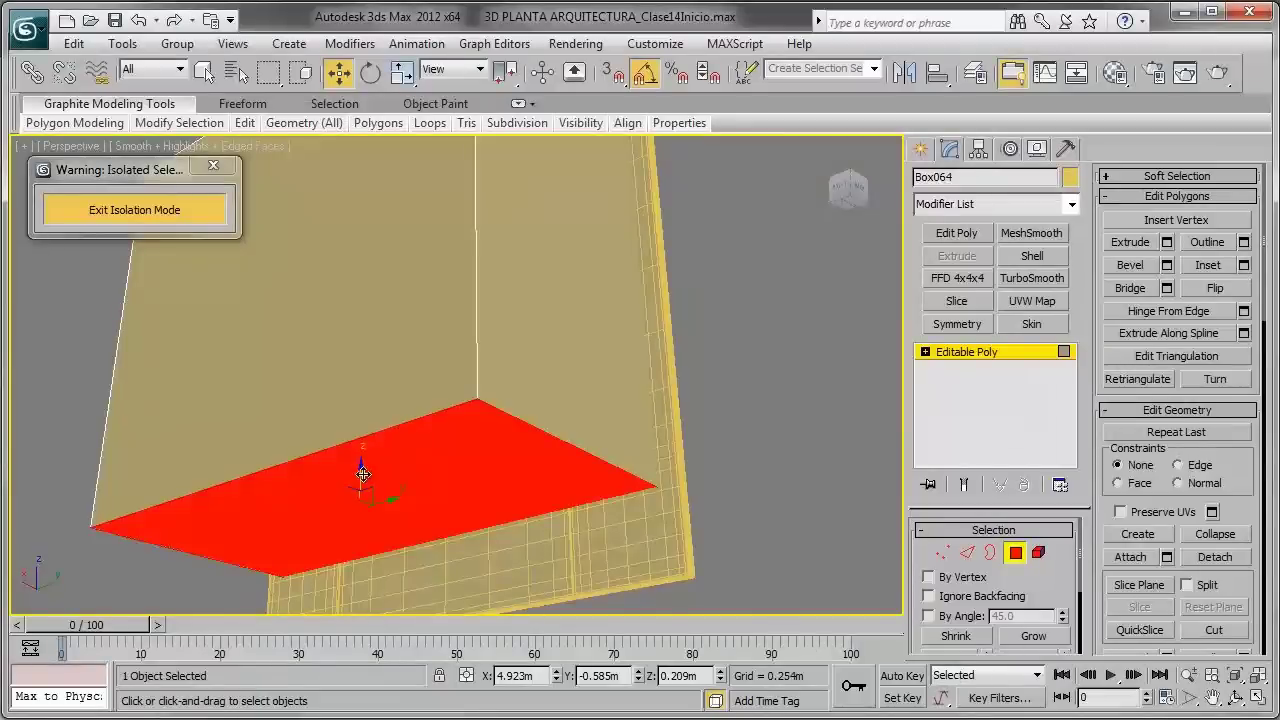
drag(363, 466, 372, 528)
mouse_move(372, 528)
alt+middle_down()
mouse_move(403, 357)
mouse_move(346, 448)
alt+middle_up()
scroll(403, 357, down, 4)
drag(342, 352, 309, 357)
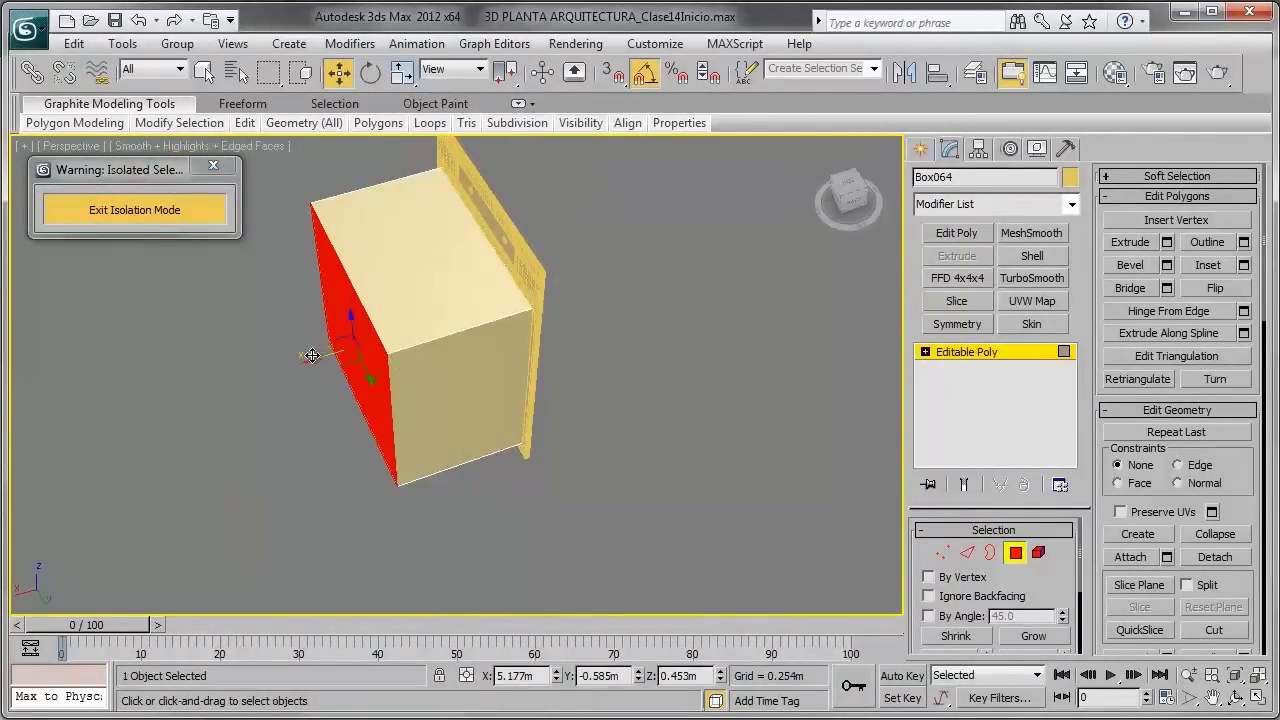
Step: In wireframe, move the front face into the frame's opening, then exit Polygon mode
mouse_move(309, 357)
alt+middle_down()
mouse_move(323, 334)
mouse_move(417, 345)
alt+middle_up()
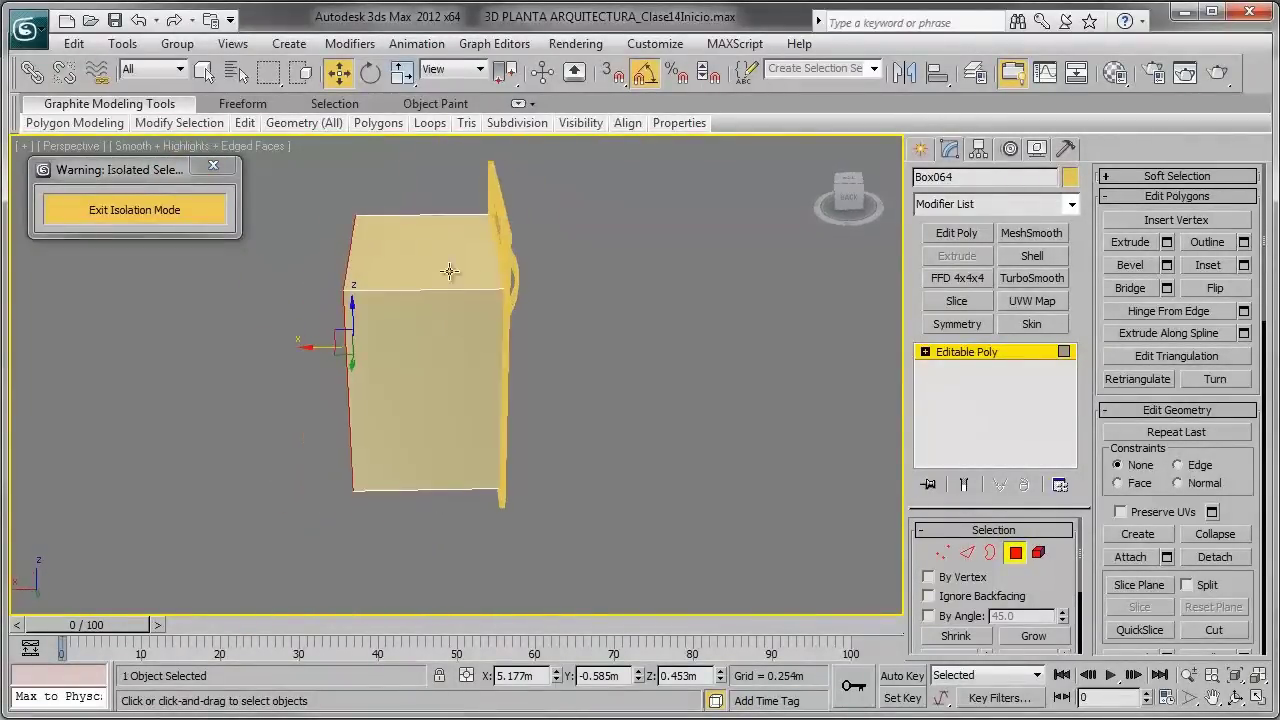
key(F3)
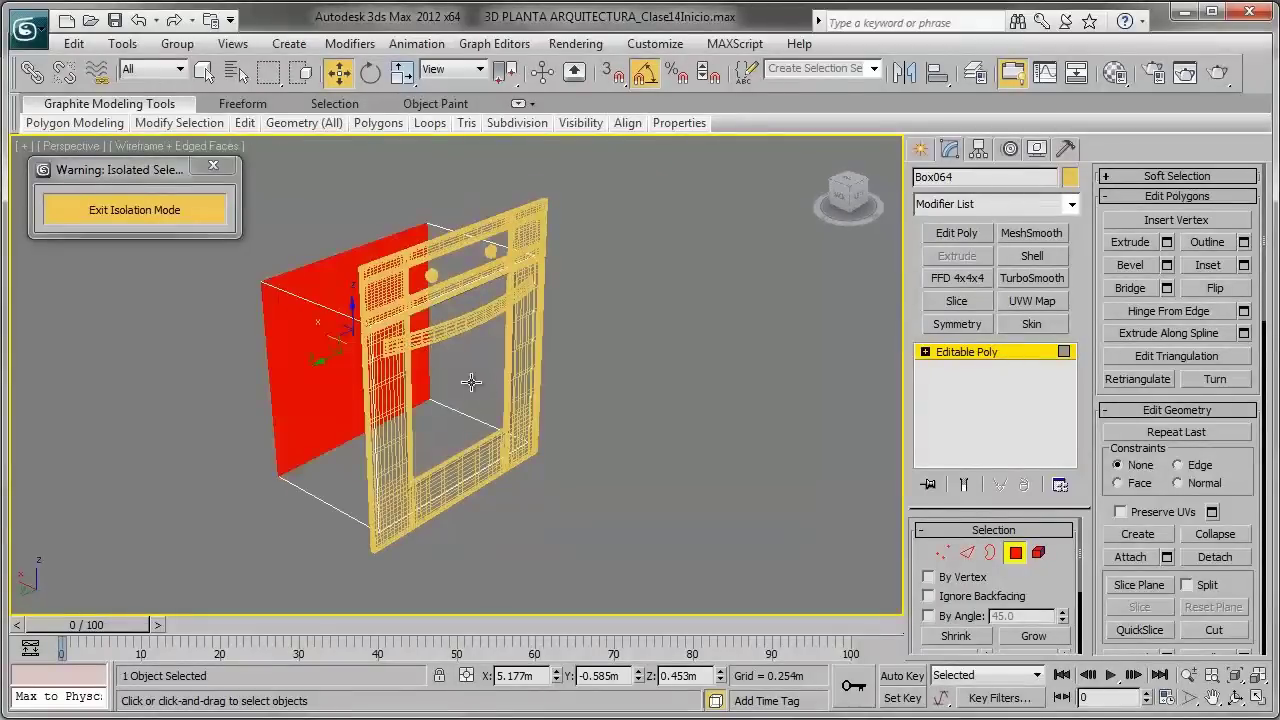
drag(318, 322, 447, 377)
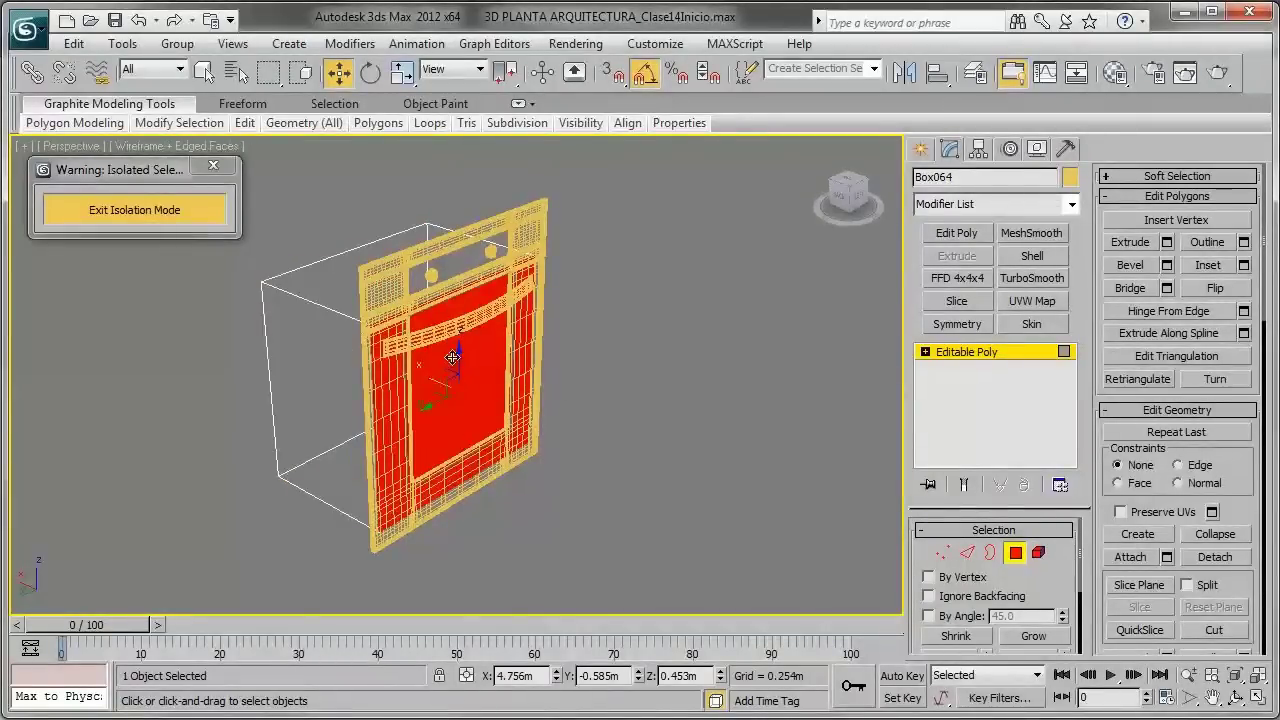
key(ctrl+d)
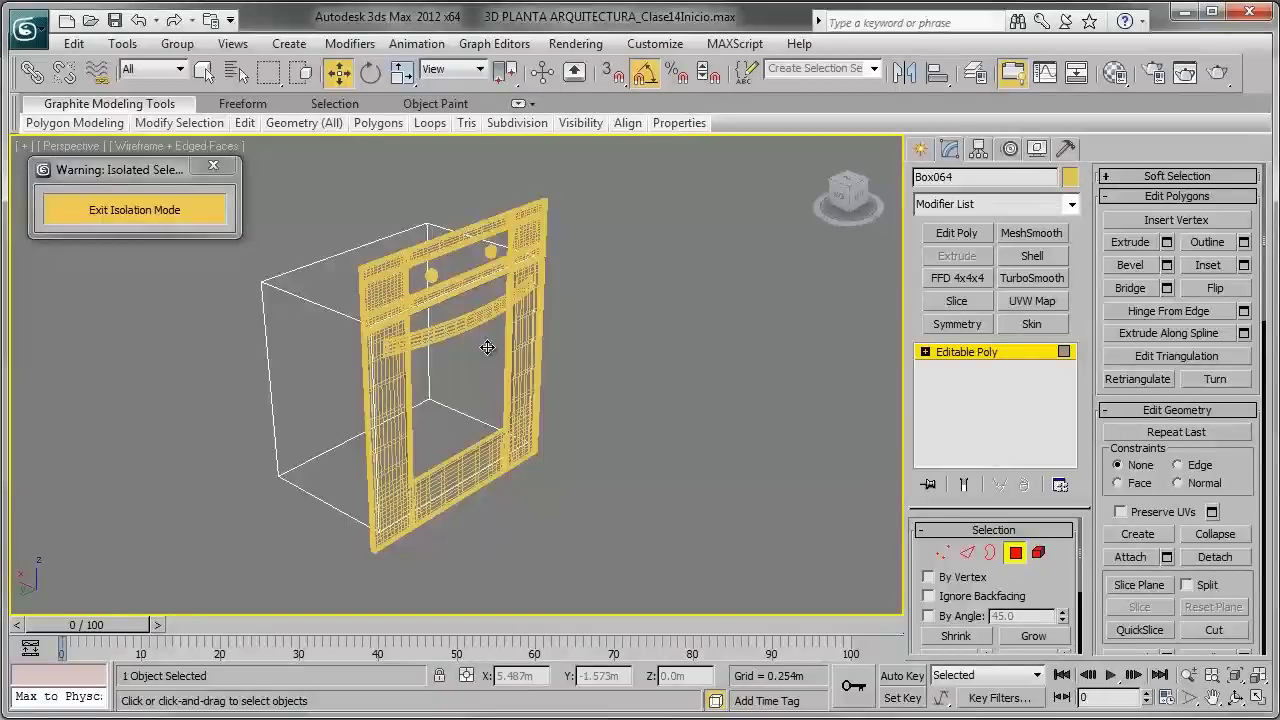
key(F3)
mouse_move(487, 347)
alt+middle_down()
mouse_move(520, 367)
mouse_move(420, 277)
mouse_move(294, 357)
mouse_move(374, 251)
mouse_move(516, 313)
mouse_move(437, 366)
mouse_move(668, 413)
alt+middle_up()
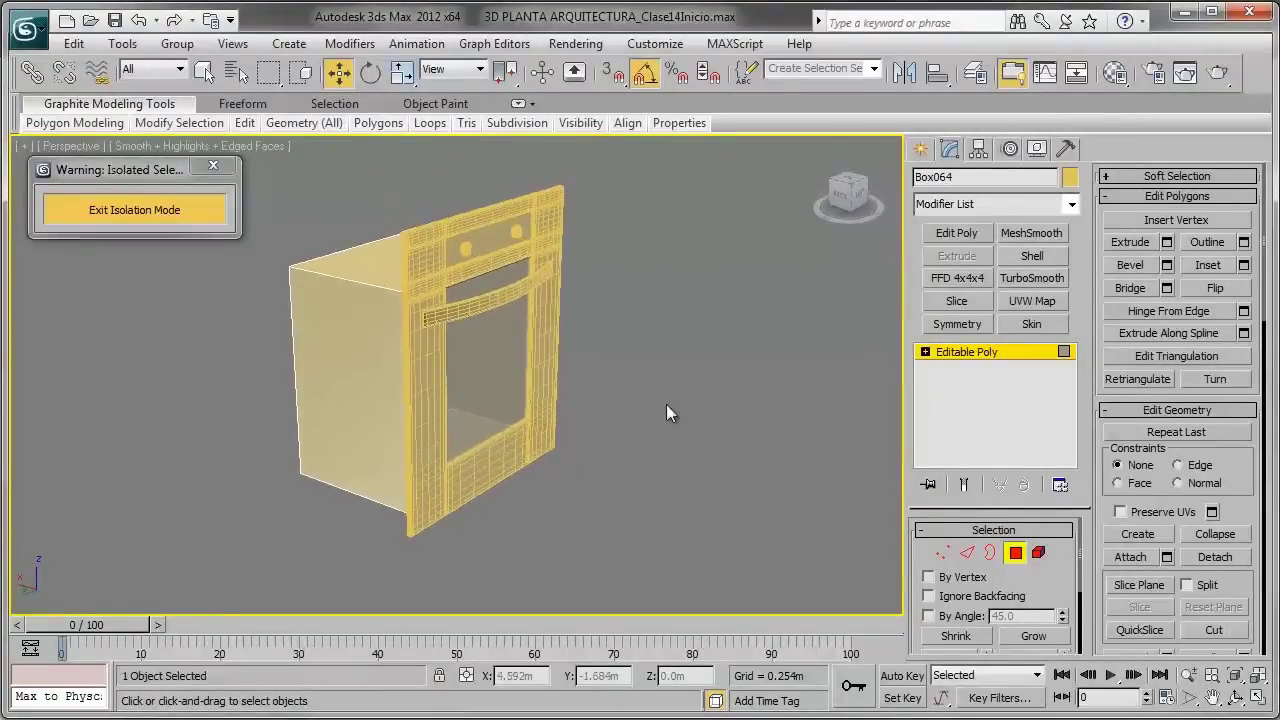
click(1016, 553)
middle_drag(578, 423, 592, 441)
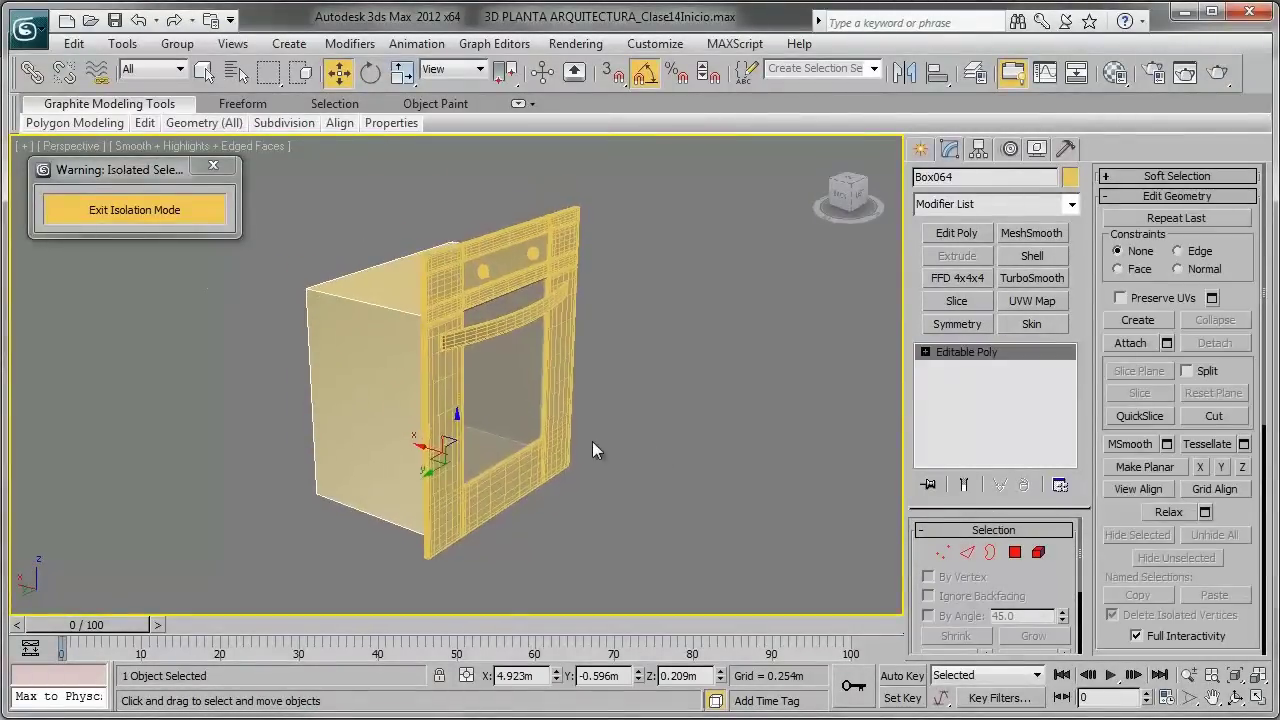
scroll(592, 441, up, 3)
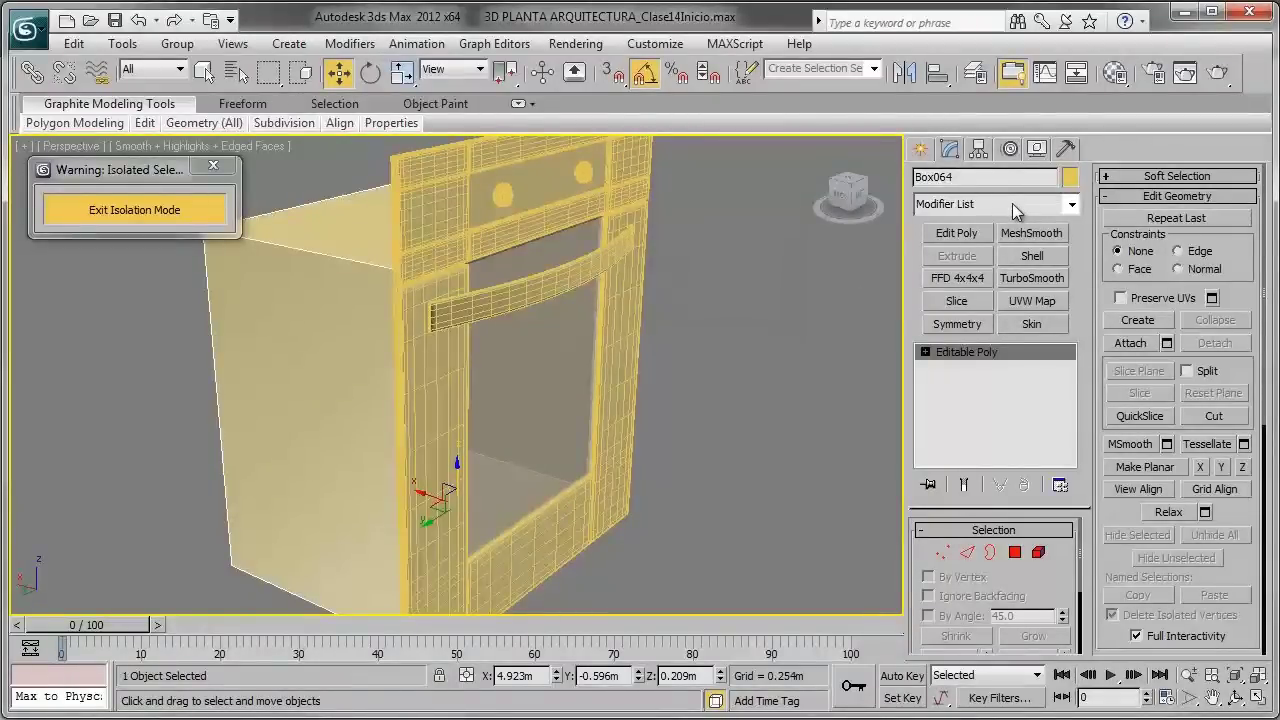
click(1012, 203)
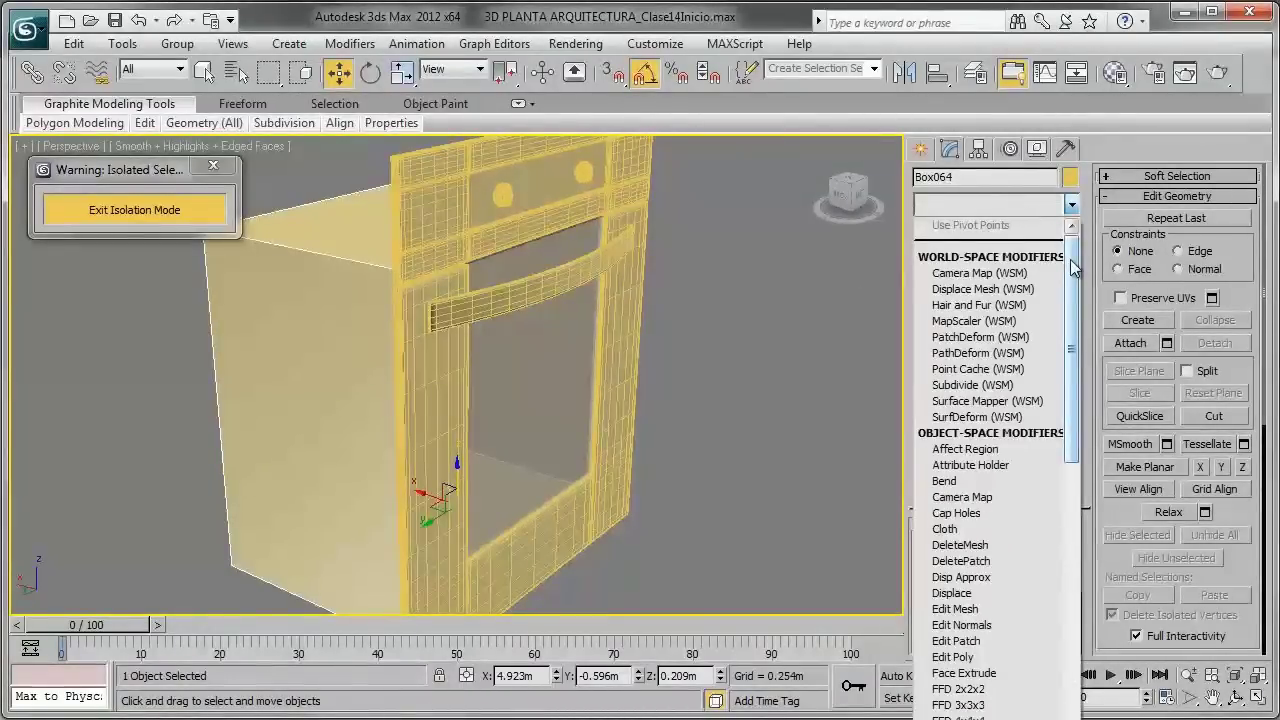
Step: Add a Shell modifier to Box064 with 0.05m inner amount, then view it solid-shaded at an angle
drag(1073, 266, 1073, 564)
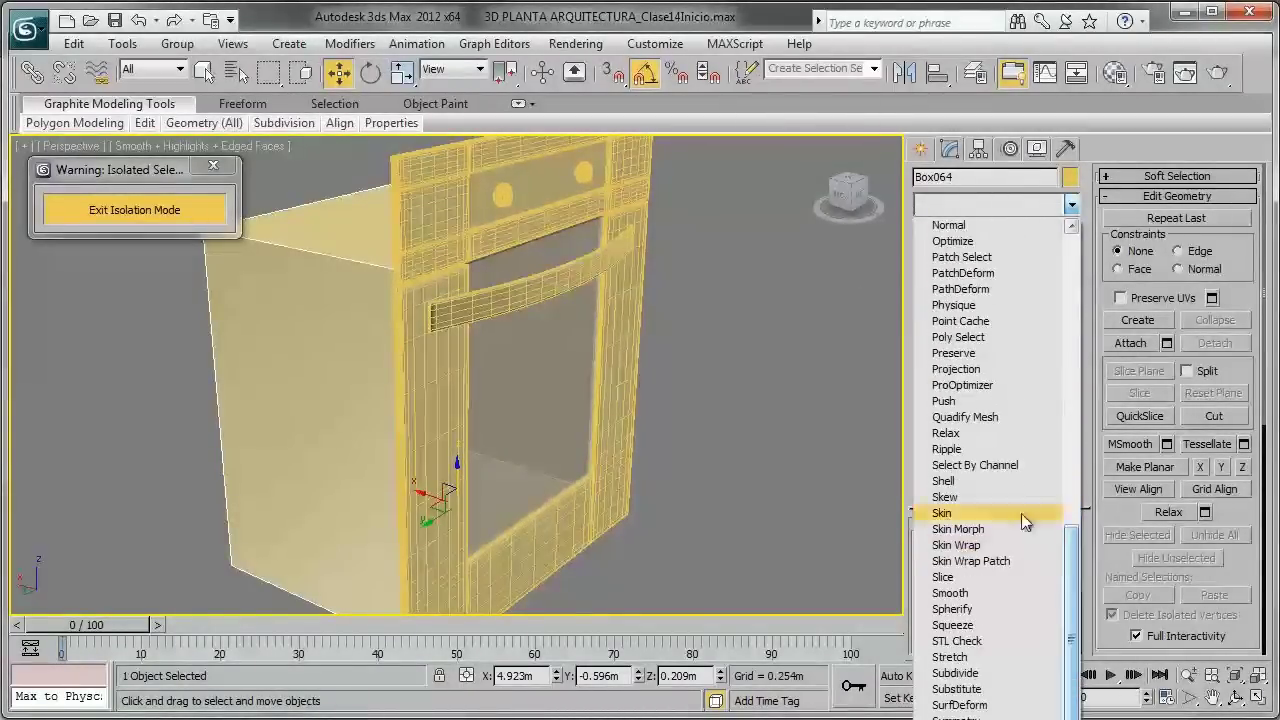
click(984, 476)
key(F3)
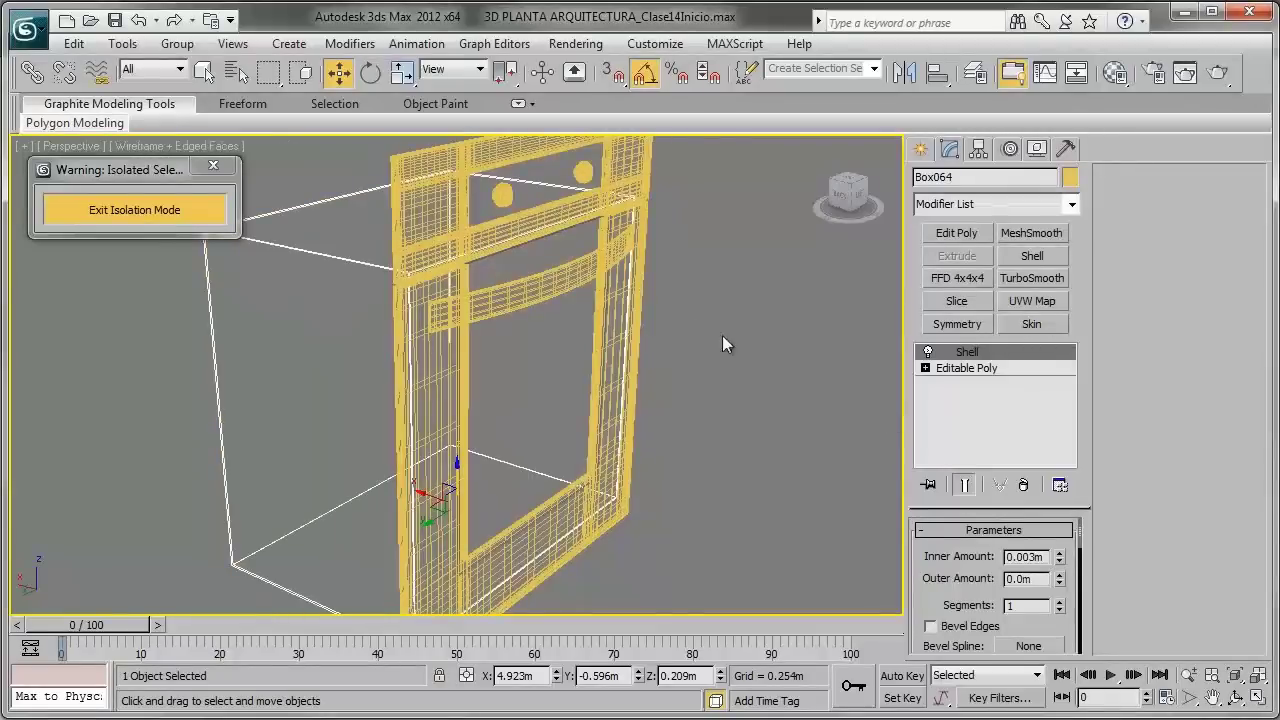
mouse_move(725, 345)
alt+middle_down()
mouse_move(618, 306)
mouse_move(627, 238)
alt+middle_up()
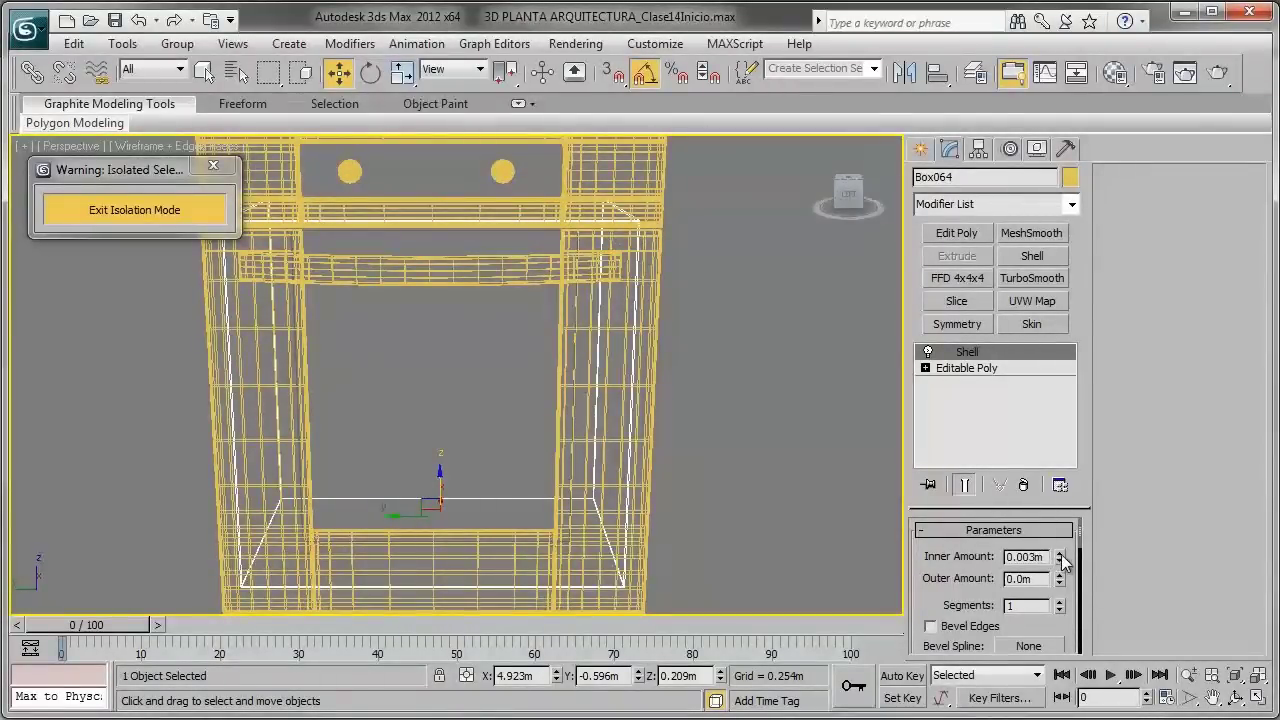
drag(1062, 562, 1055, 495)
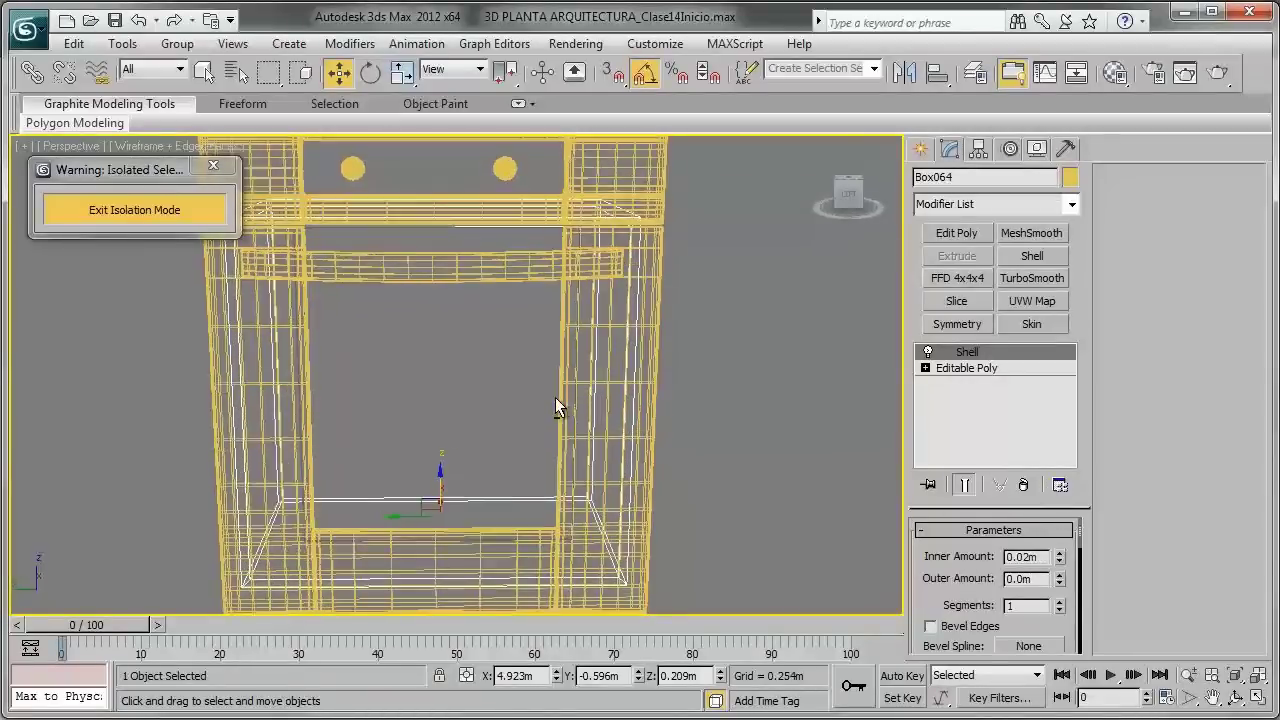
alt+middle_drag(556, 400, 627, 370)
double_click(1039, 556)
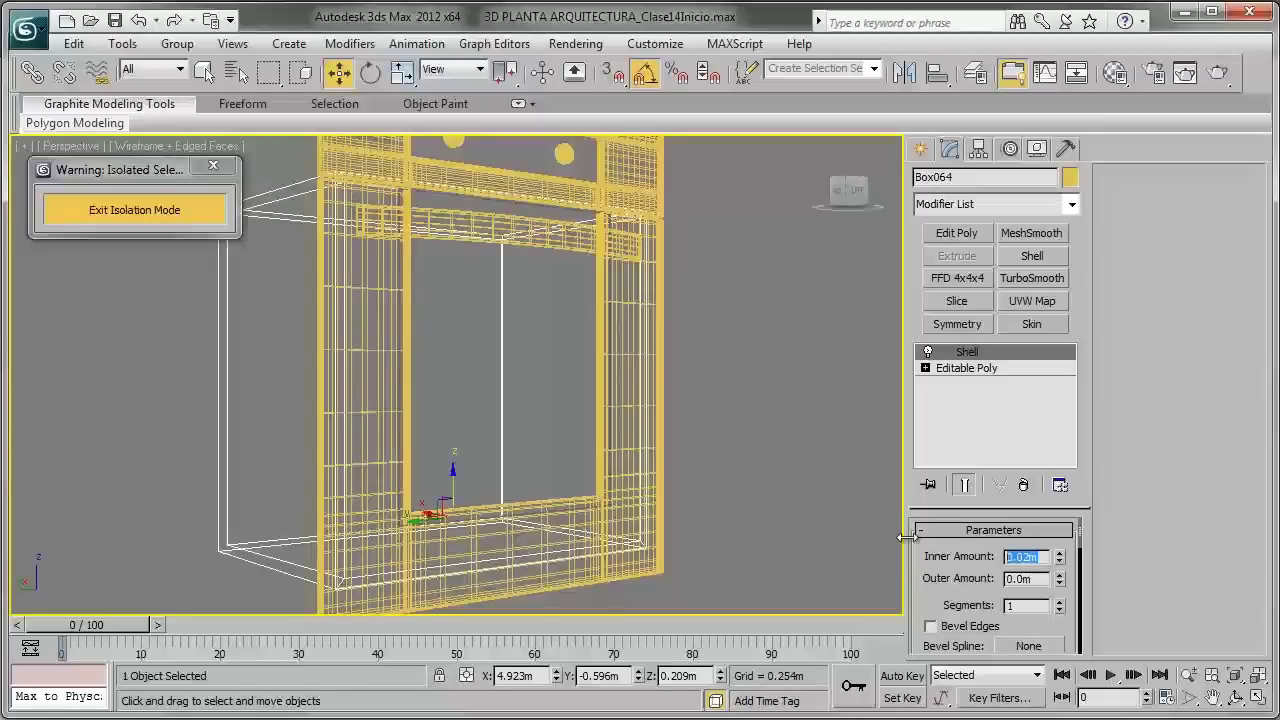
text(.05)
key(Return)
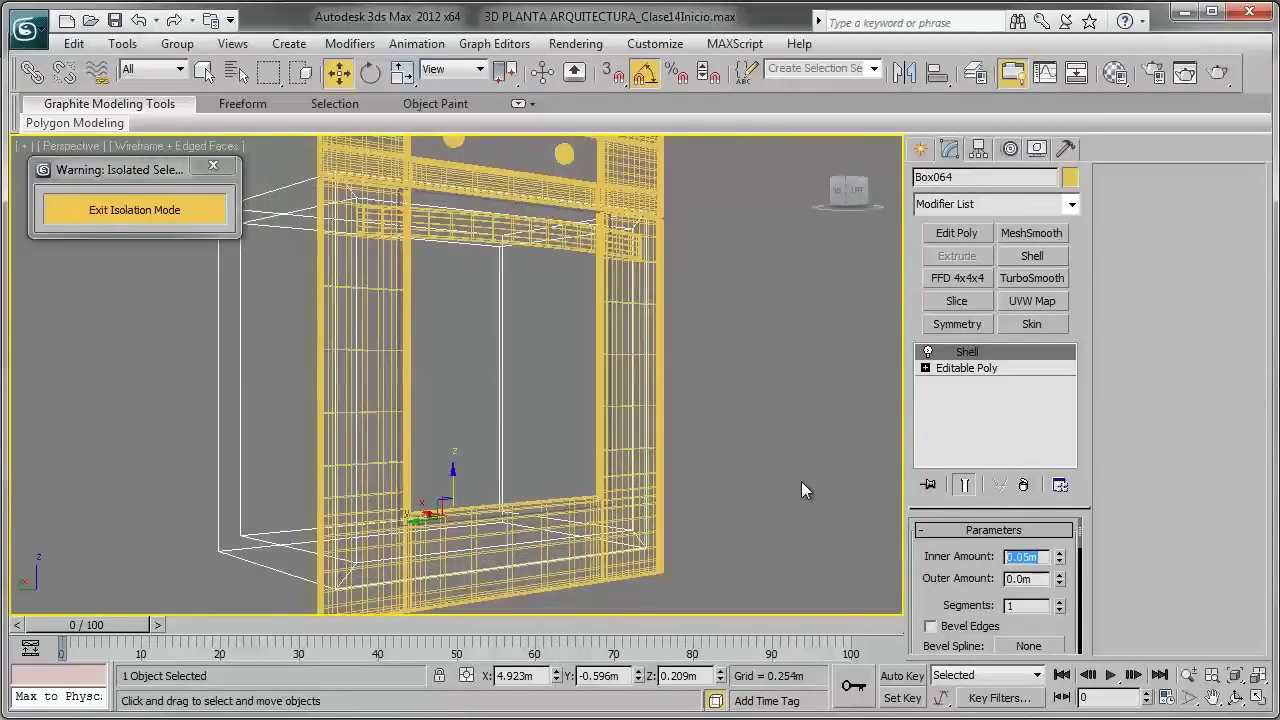
alt+middle_drag(801, 481, 523, 338)
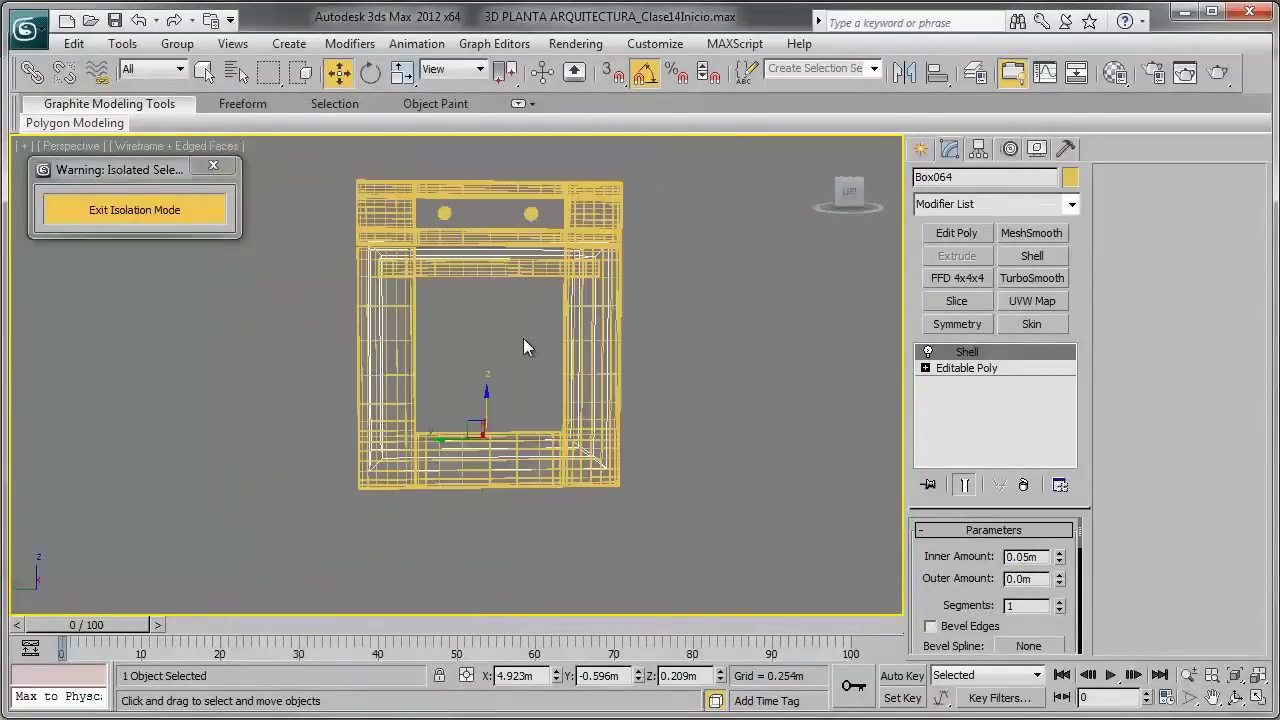
key(F3)
alt+middle_drag(523, 339, 640, 356)
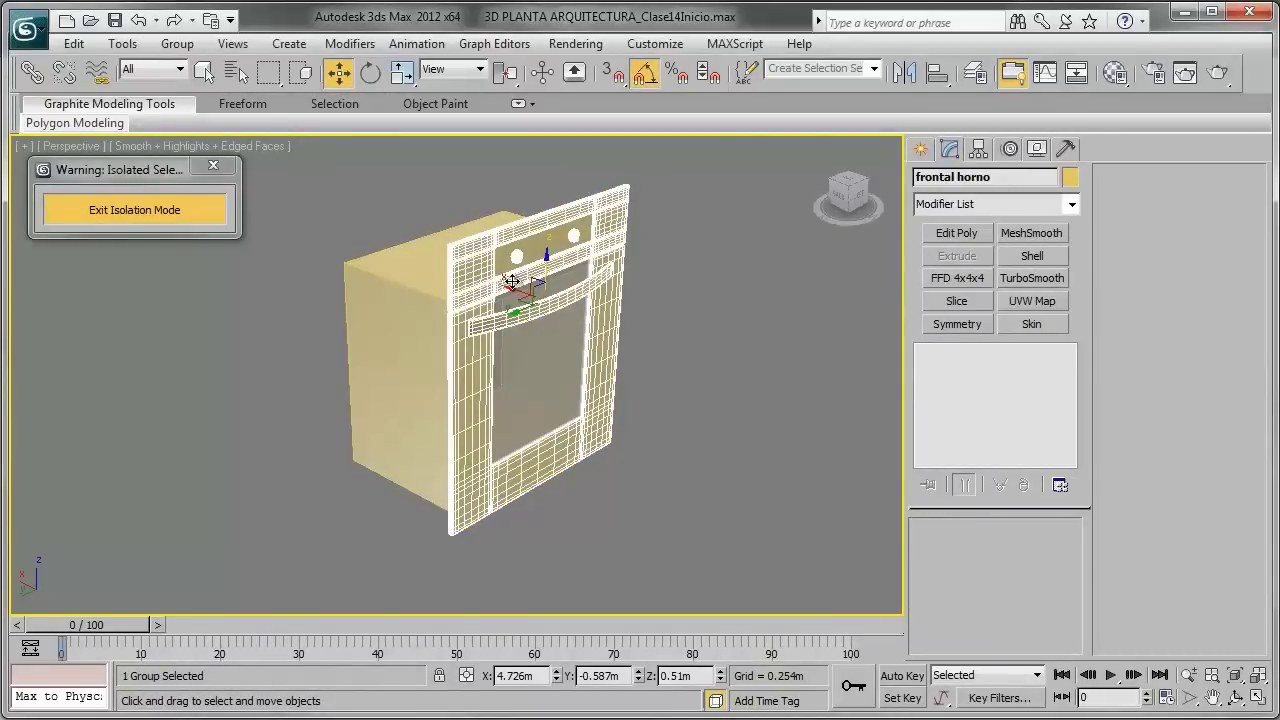
Step: Ungroup 'frontal horno', clear the selection and window-select all the oven parts
click(186, 50)
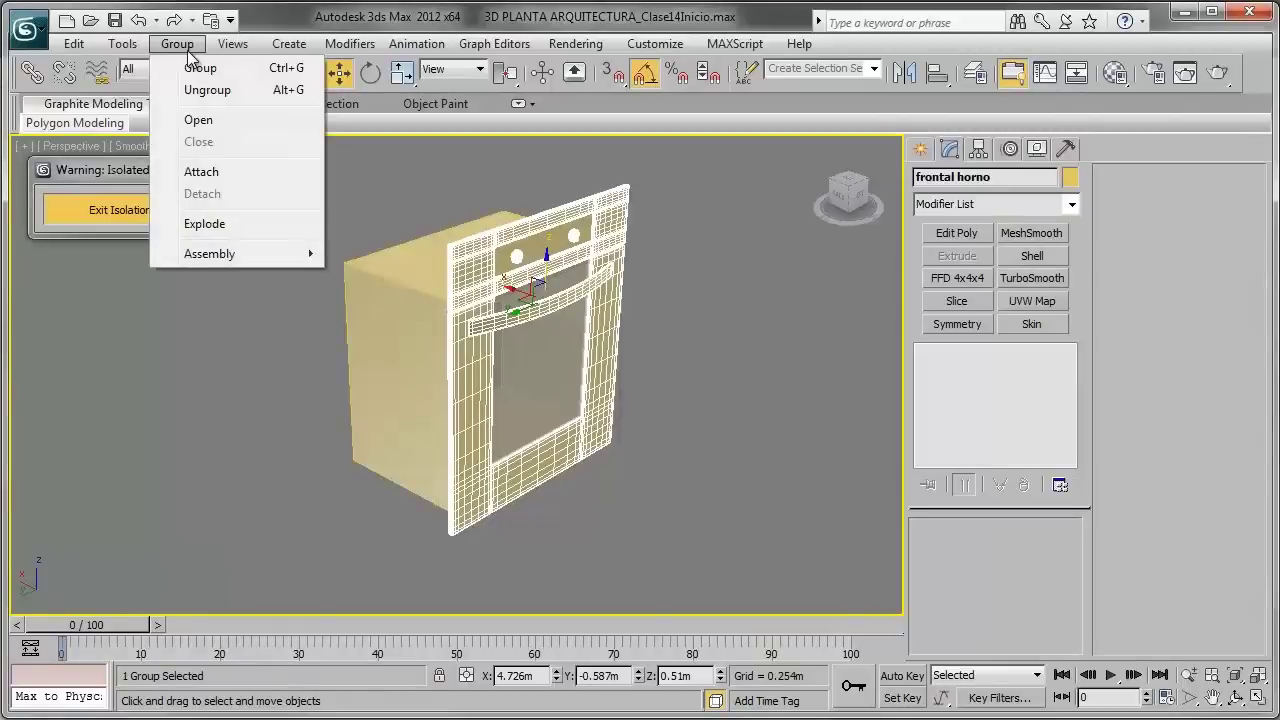
click(203, 91)
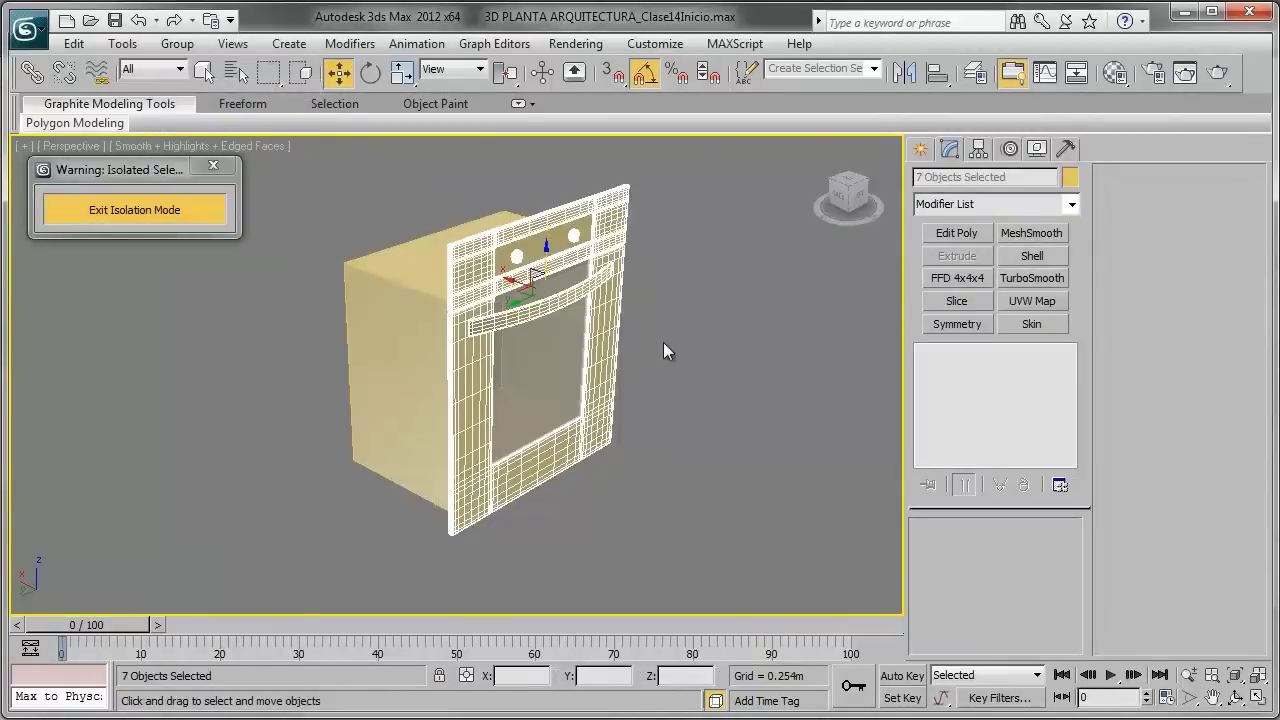
click(712, 373)
scroll(665, 345, down, 3)
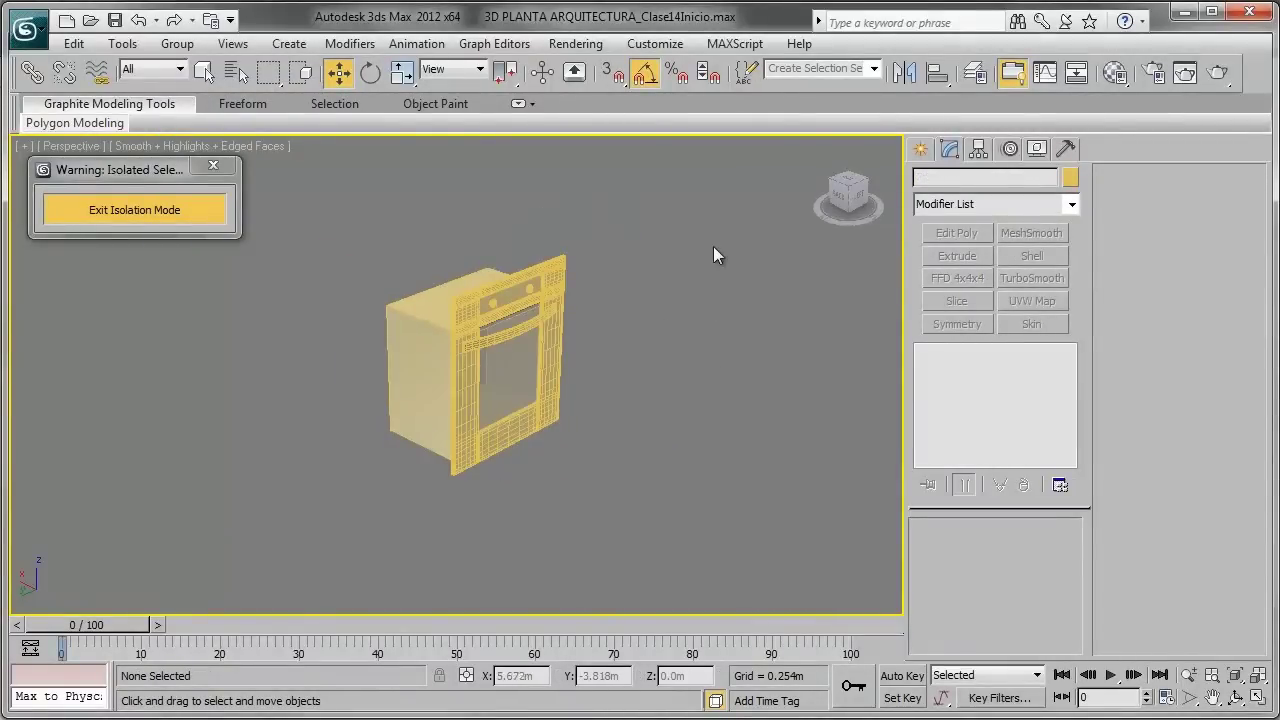
drag(710, 218, 292, 565)
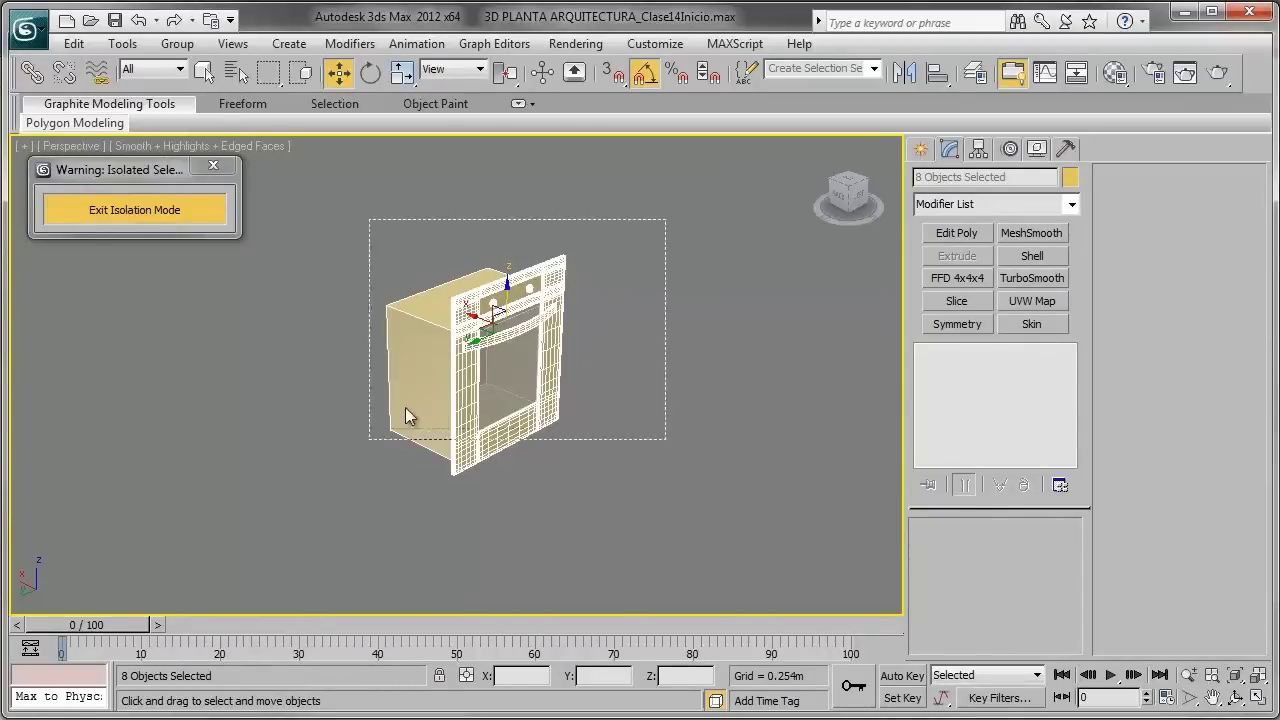
Step: Create a layer from the selected oven objects, rename it '3d cocina horno', and reselect all eight
click(974, 73)
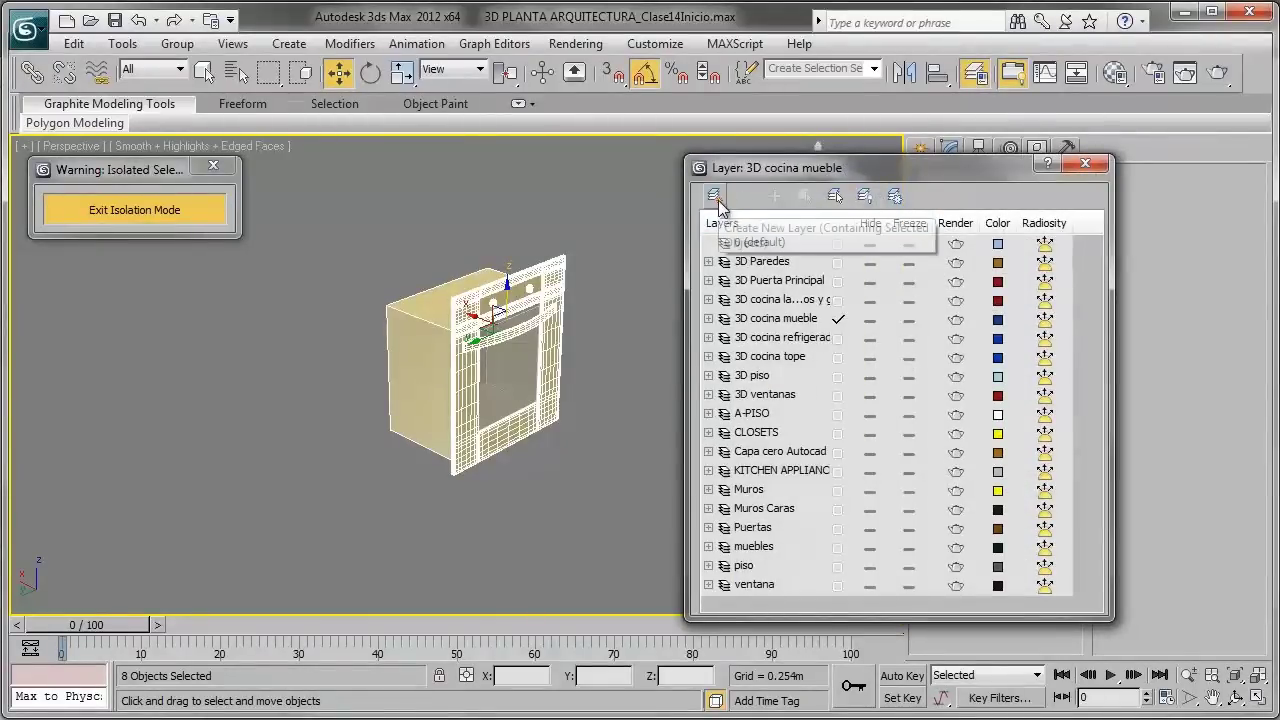
click(714, 195)
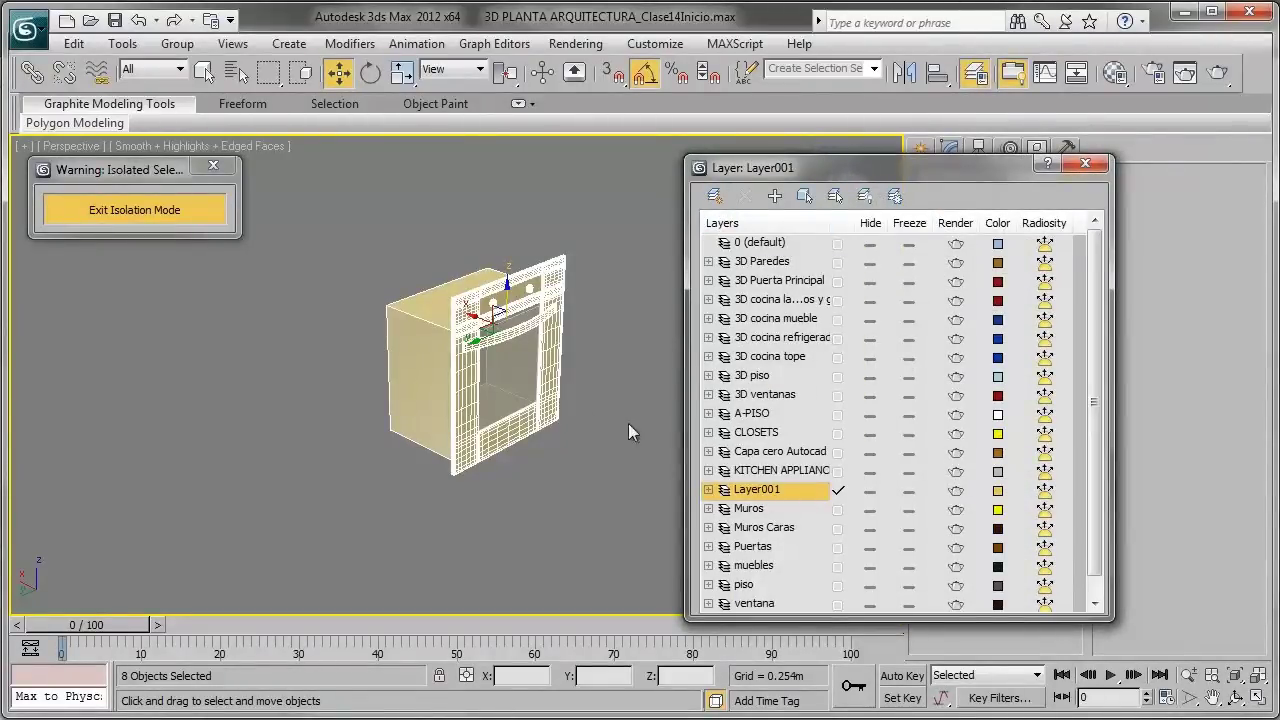
click(782, 490)
text(3d )
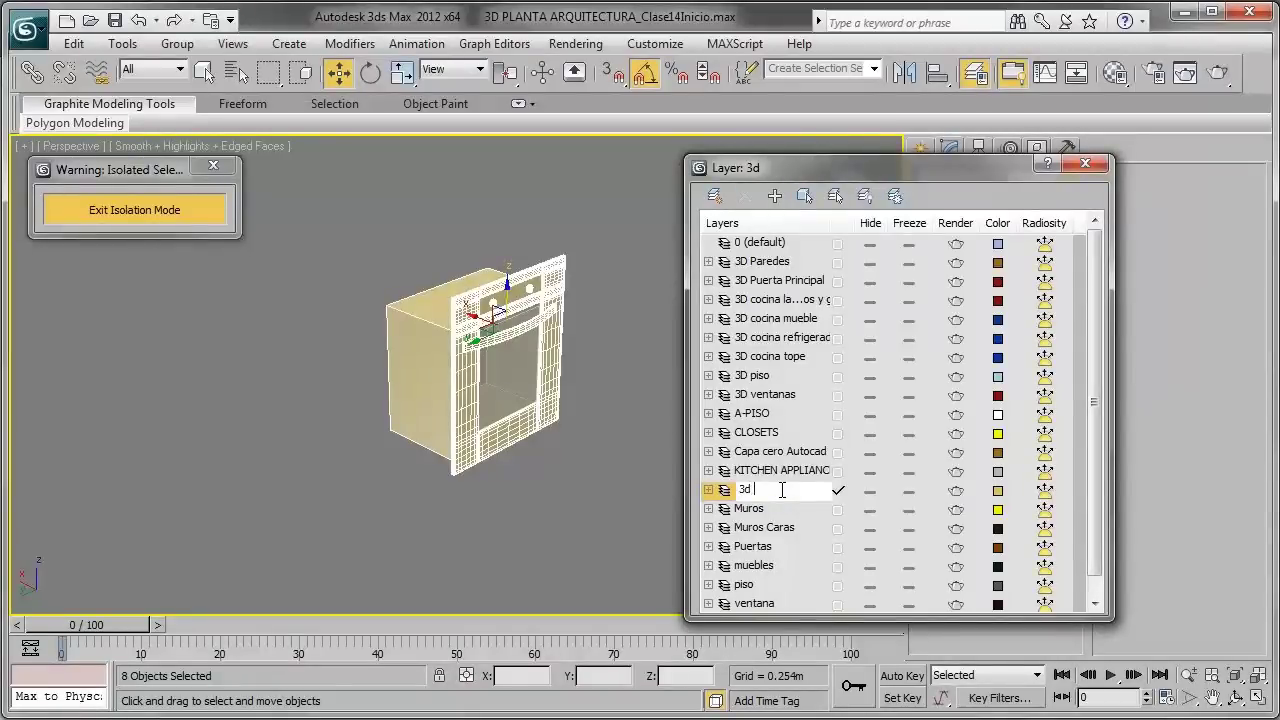
text(cocina horno)
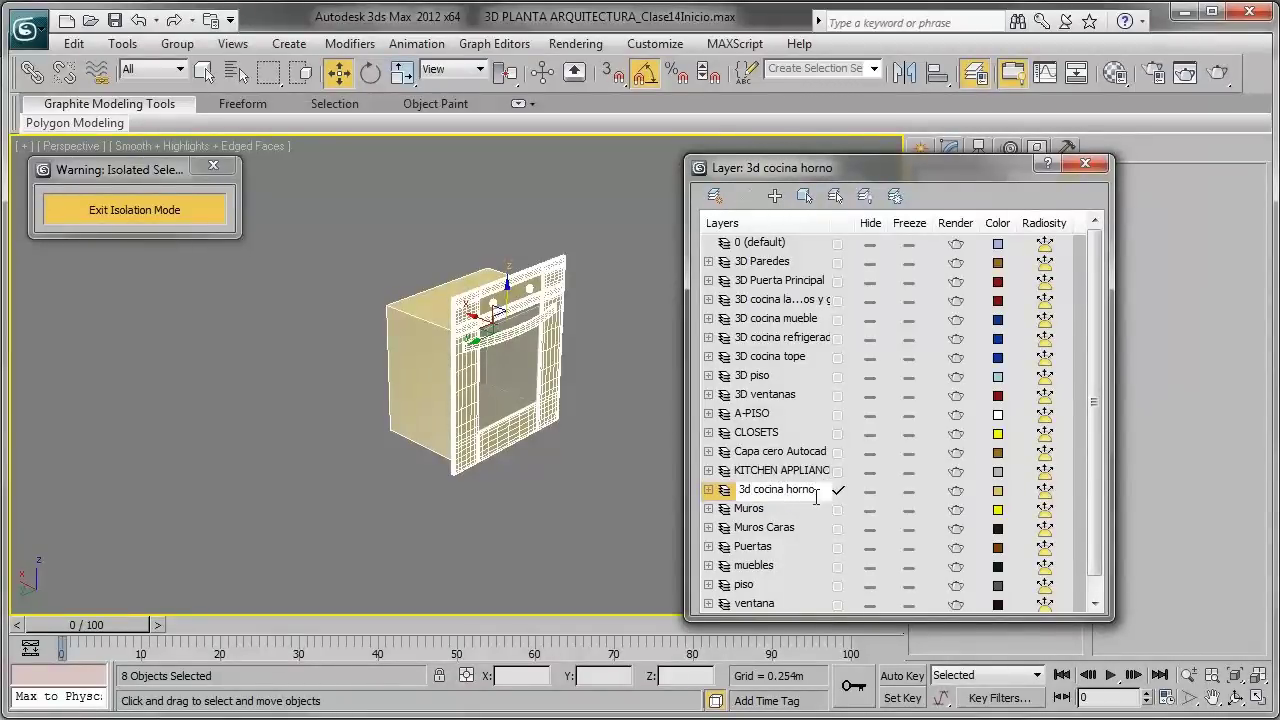
click(872, 503)
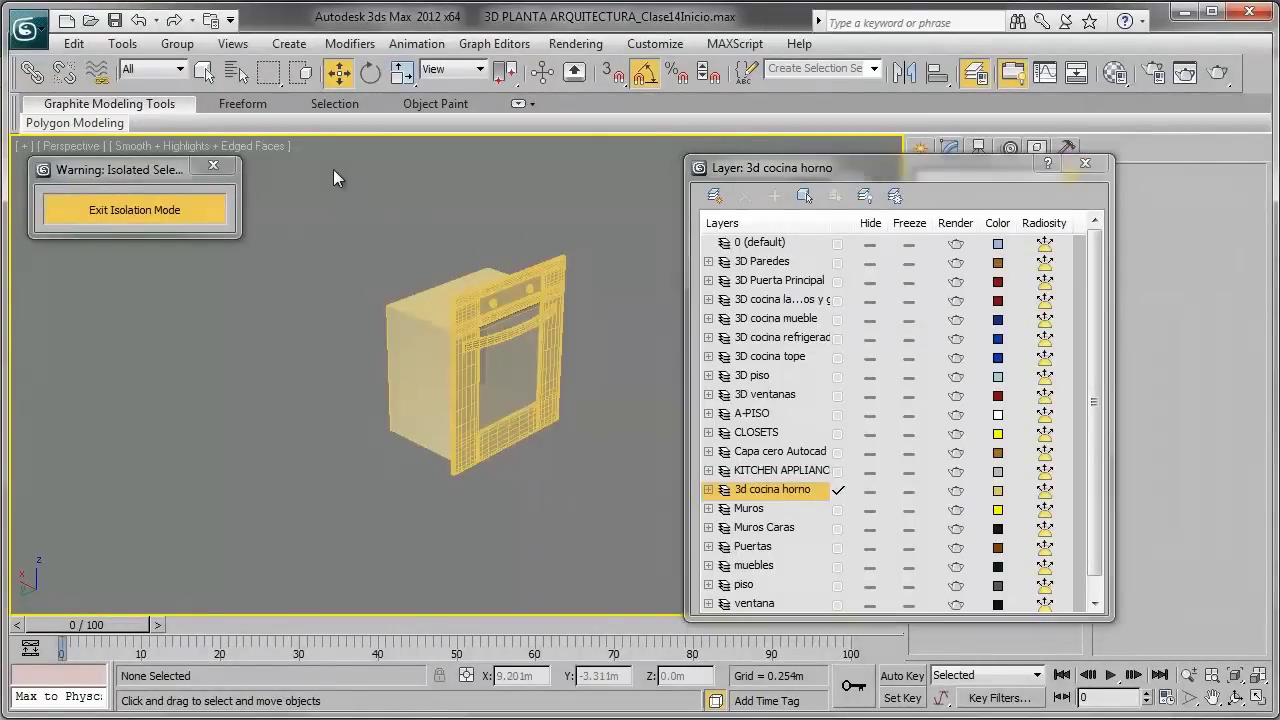
drag(333, 169, 650, 590)
Step: Group the eight oven objects as '..Horno' and confirm it in Select by Name
click(177, 43)
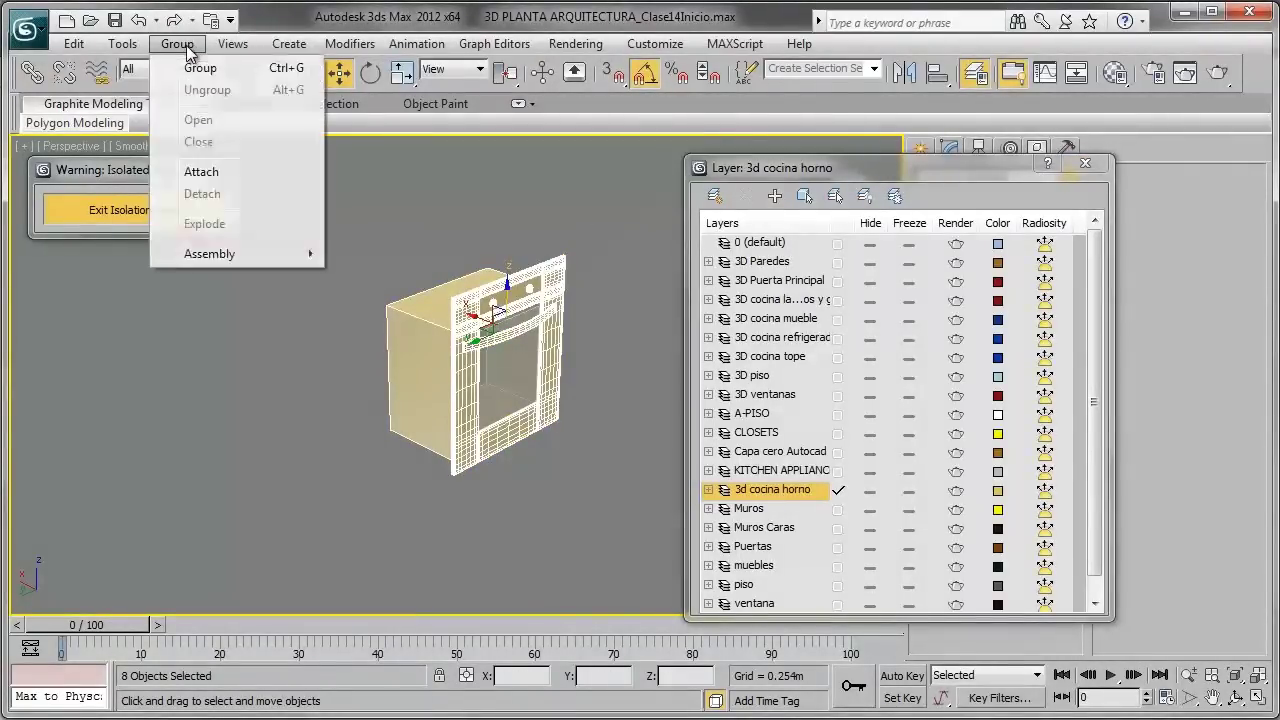
click(185, 63)
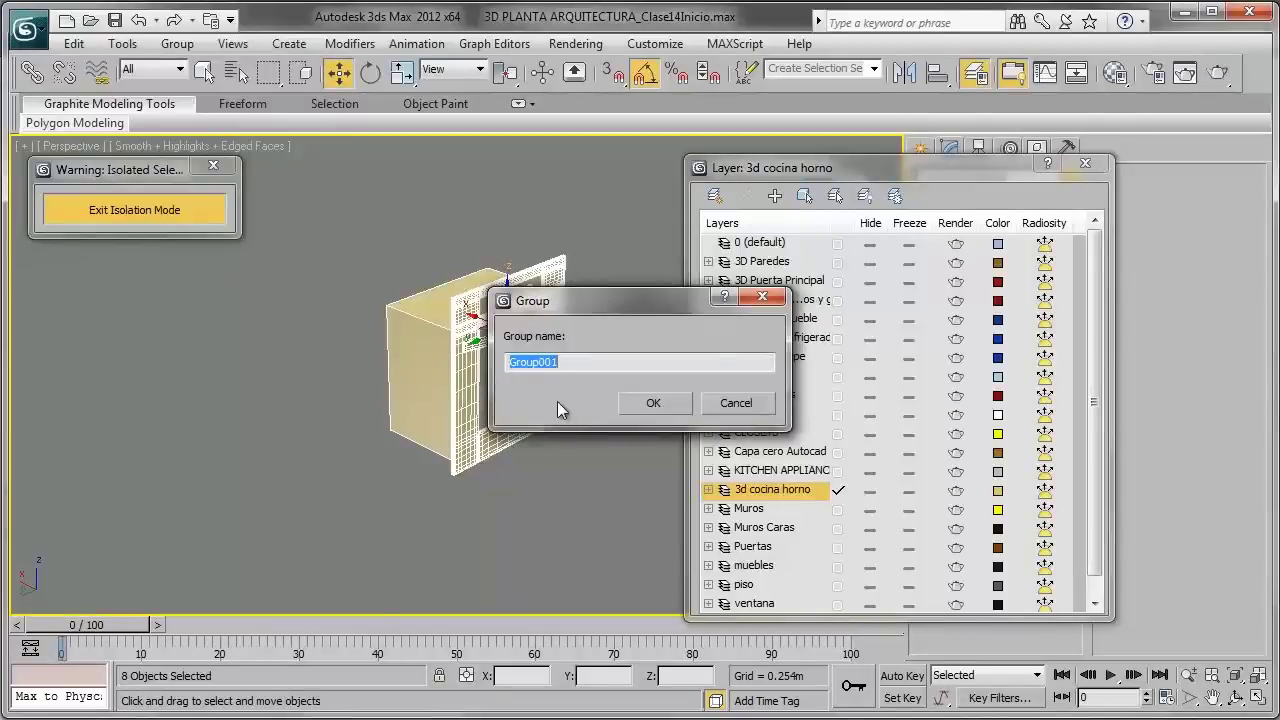
text(.)
text(. Horno)
click(652, 403)
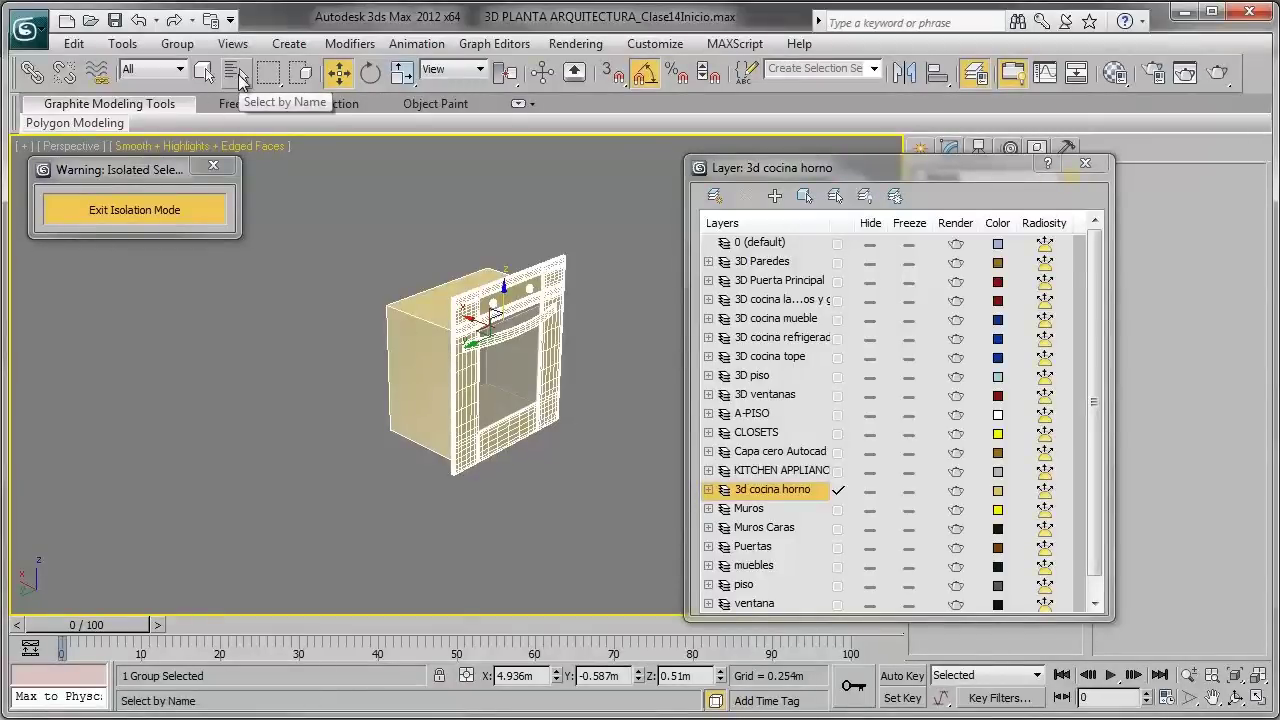
click(236, 73)
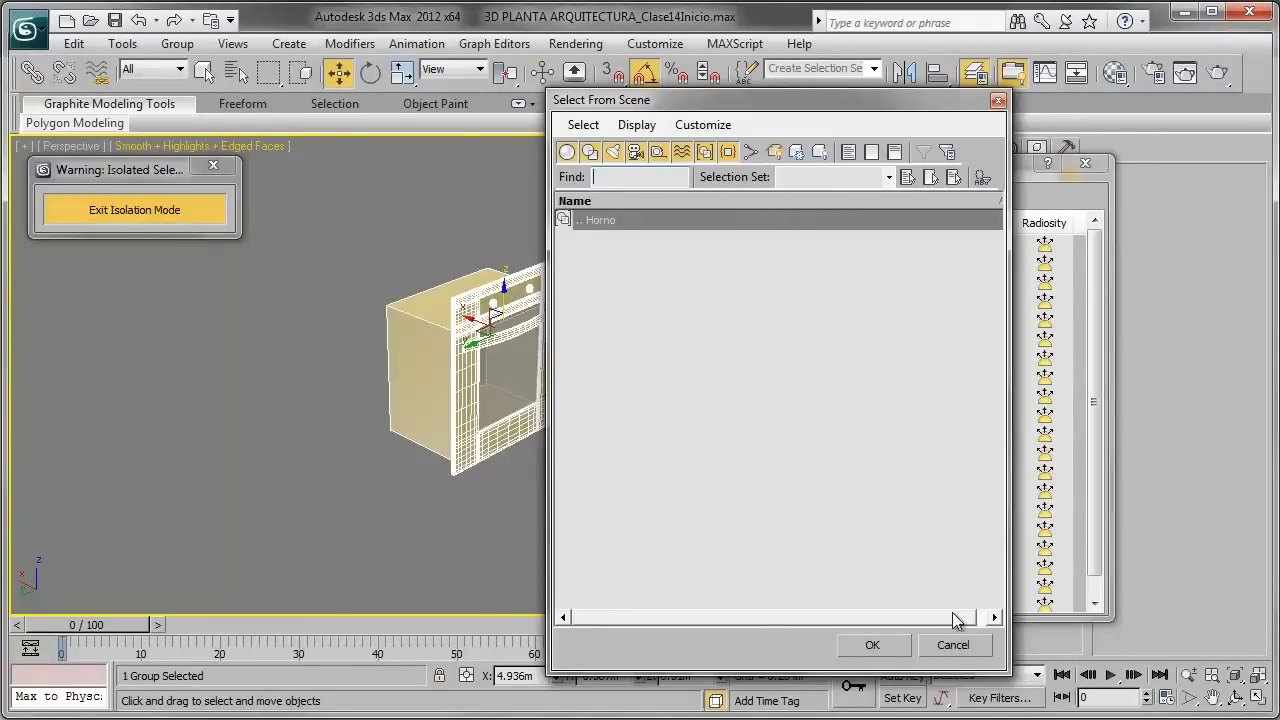
click(953, 644)
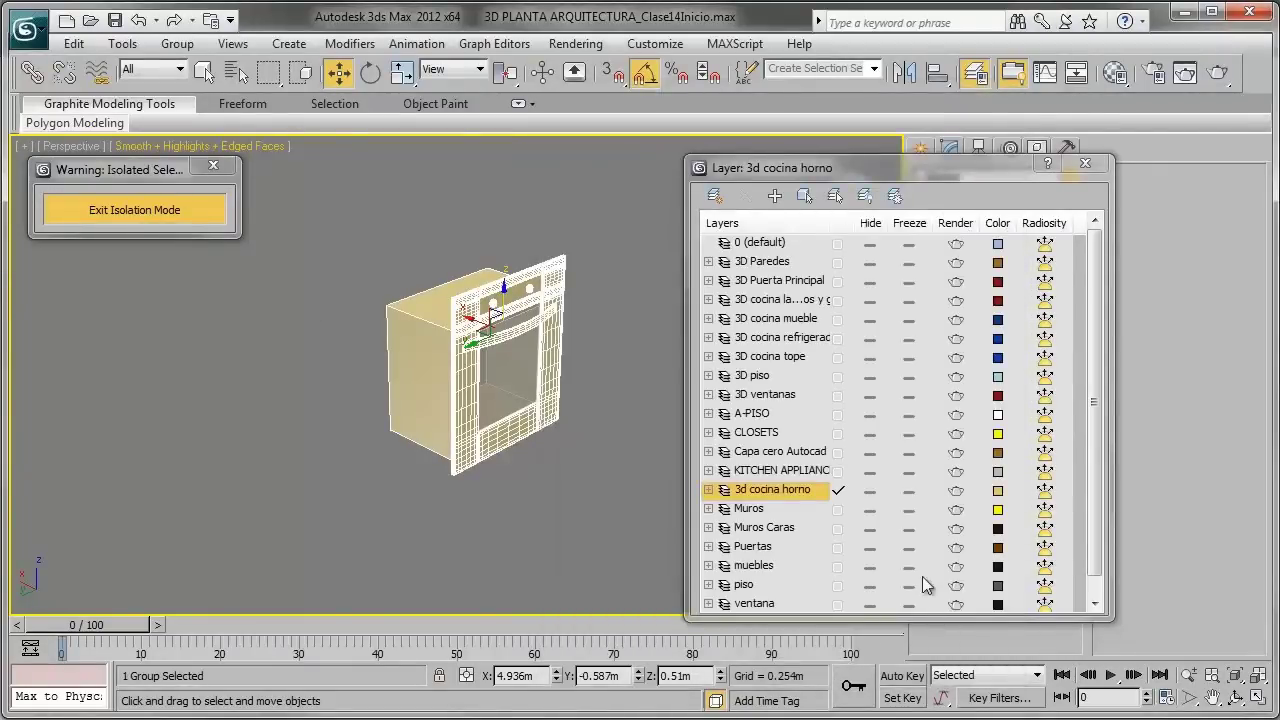
Step: Exit isolation to show the whole kitchen, turn off edged faces and close the Layer Manager
click(170, 211)
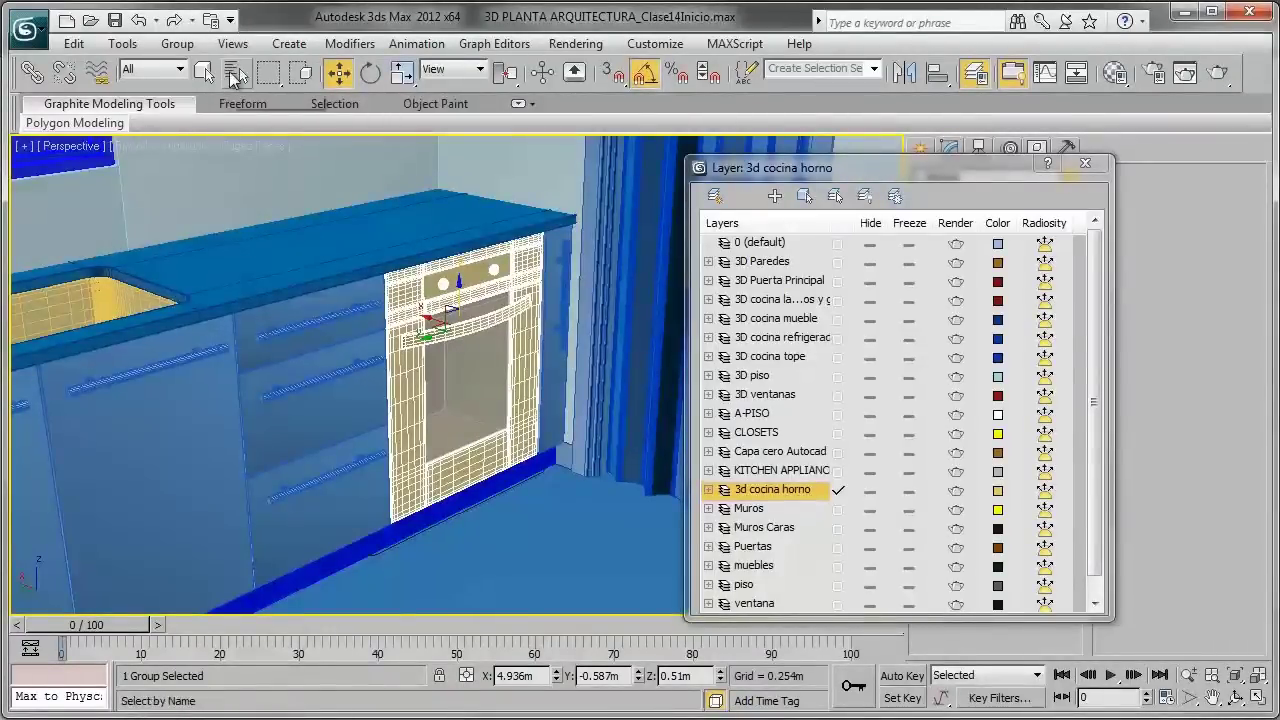
click(234, 72)
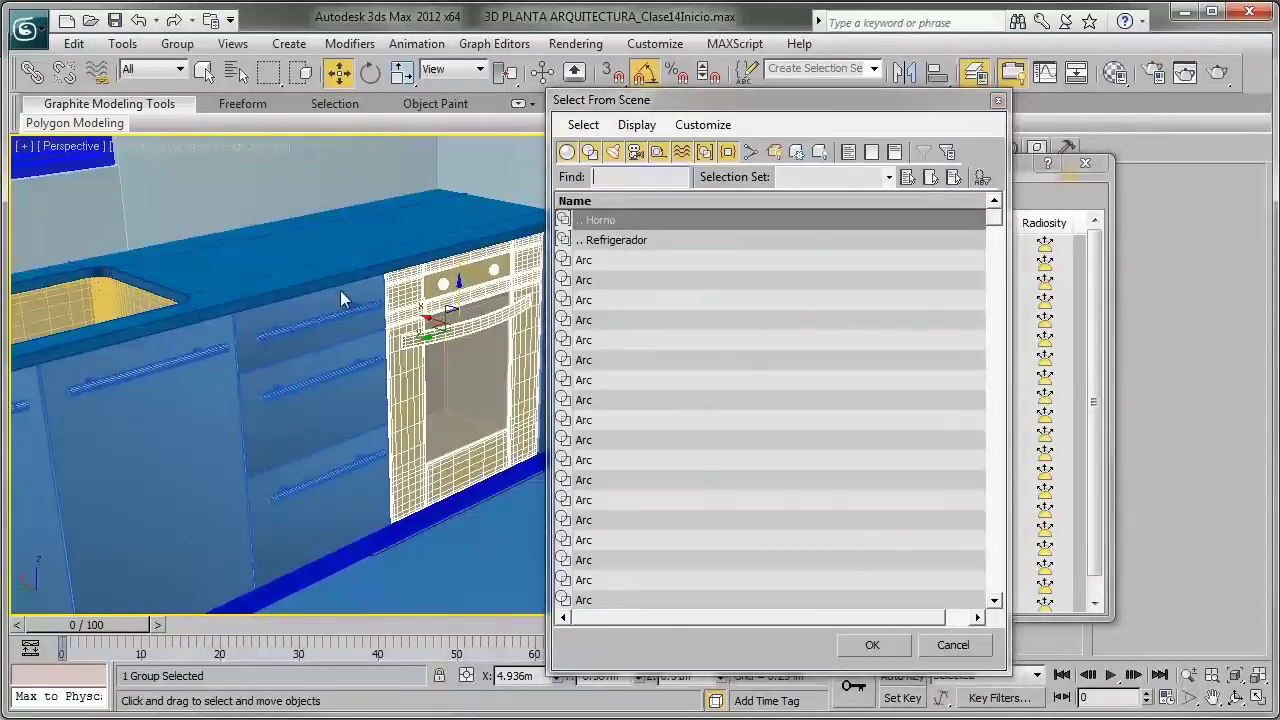
click(952, 645)
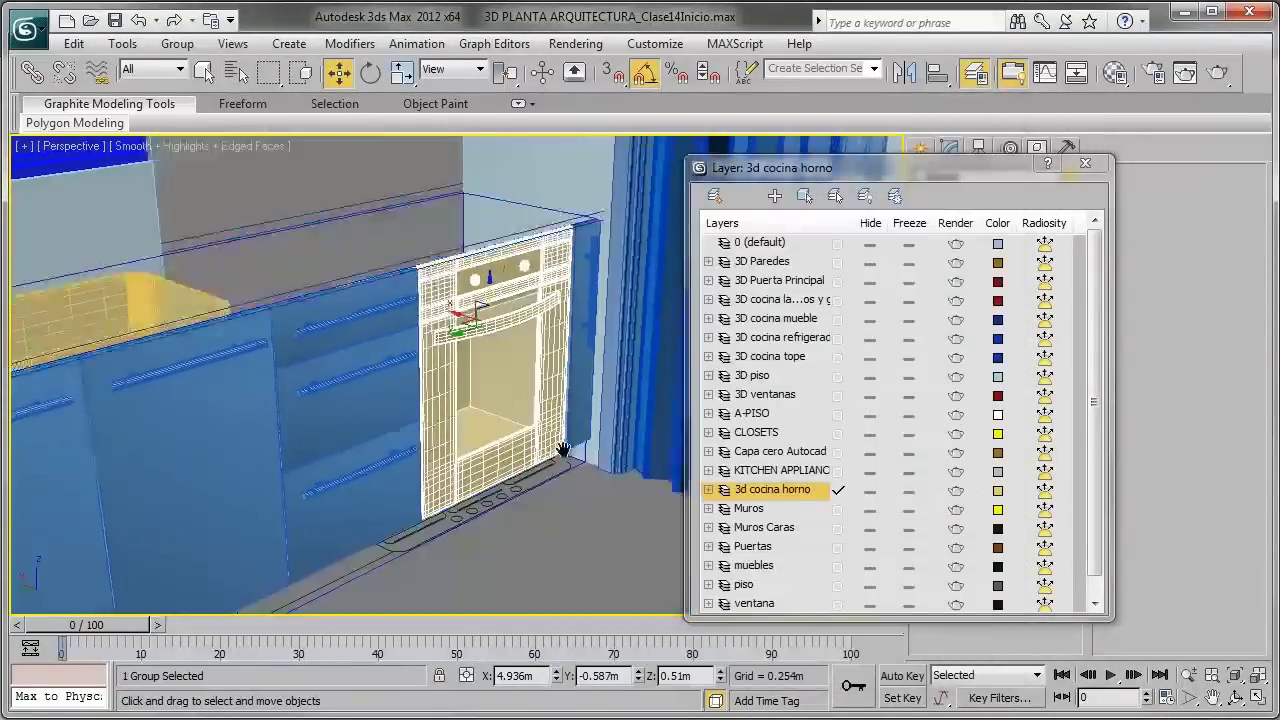
mouse_move(470, 420)
alt+middle_down()
mouse_move(450, 445)
mouse_move(357, 394)
alt+middle_up()
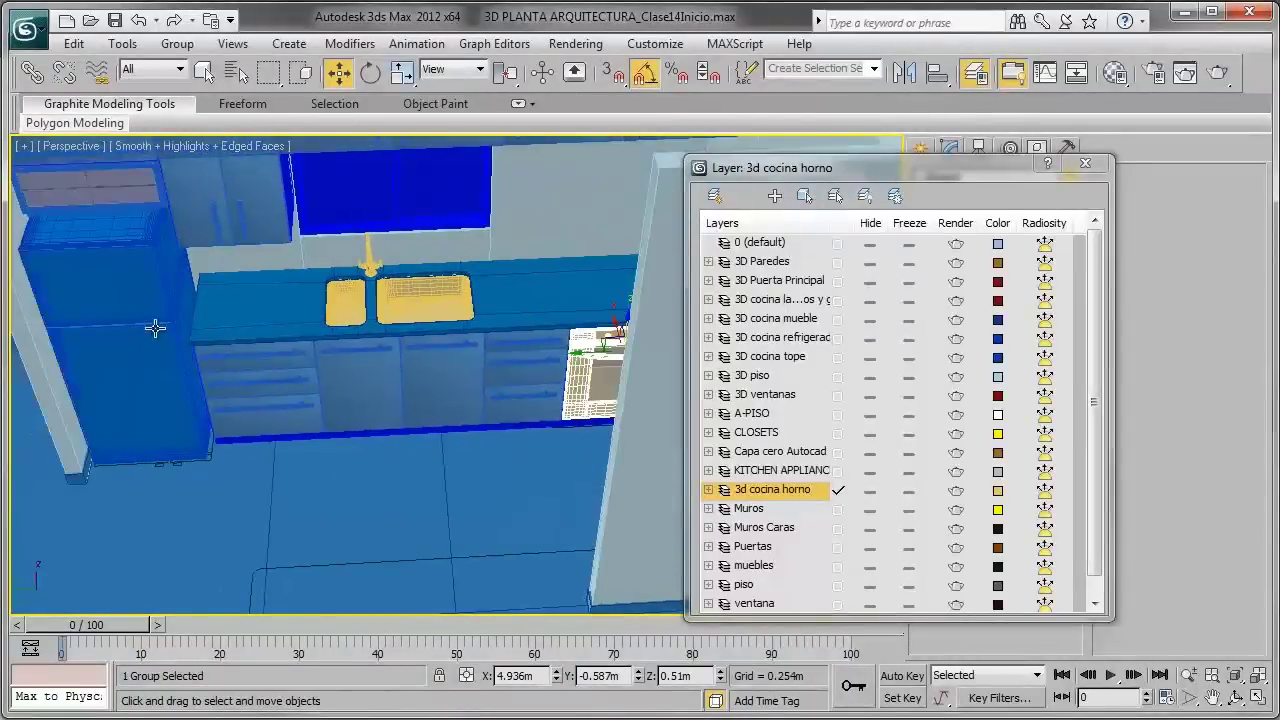
mouse_move(208, 346)
alt+middle_down()
mouse_move(271, 368)
mouse_move(860, 160)
mouse_move(760, 165)
alt+middle_up()
key(F4)
click(1085, 163)
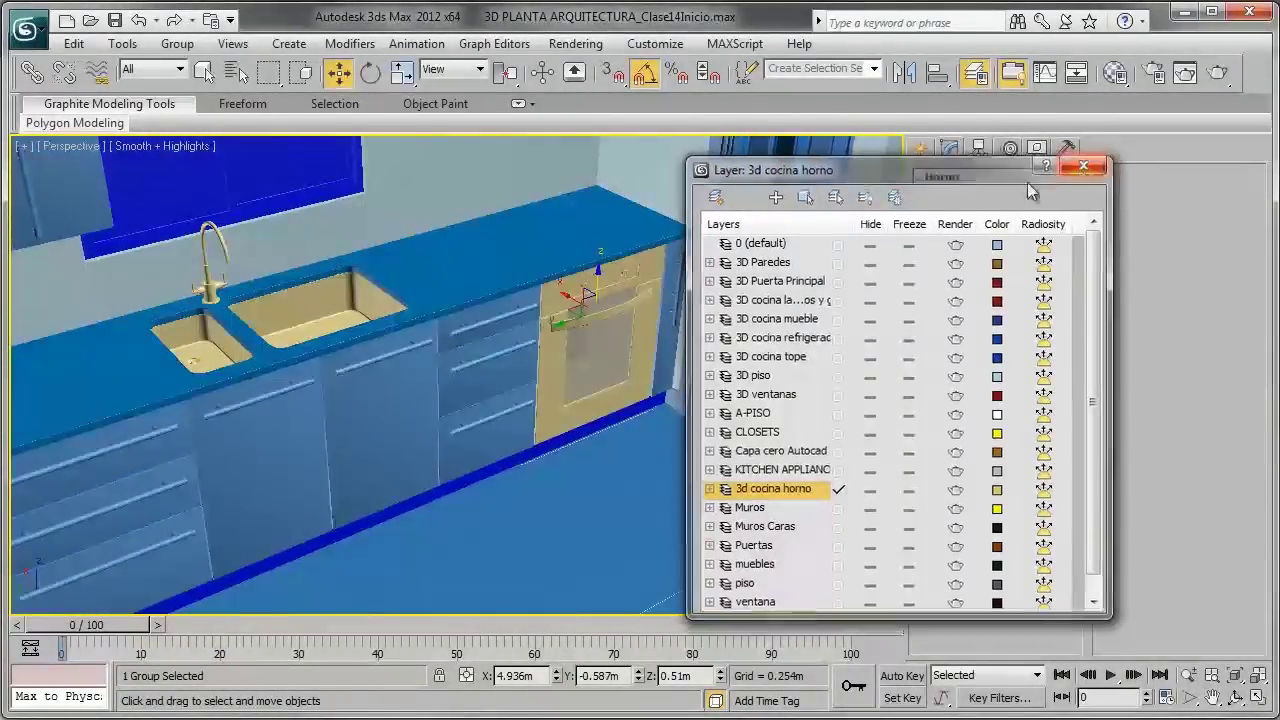
mouse_move(620, 330)
alt+middle_down()
mouse_move(663, 364)
mouse_move(600, 357)
mouse_move(640, 330)
mouse_move(614, 357)
mouse_move(599, 336)
mouse_move(583, 349)
alt+middle_up()
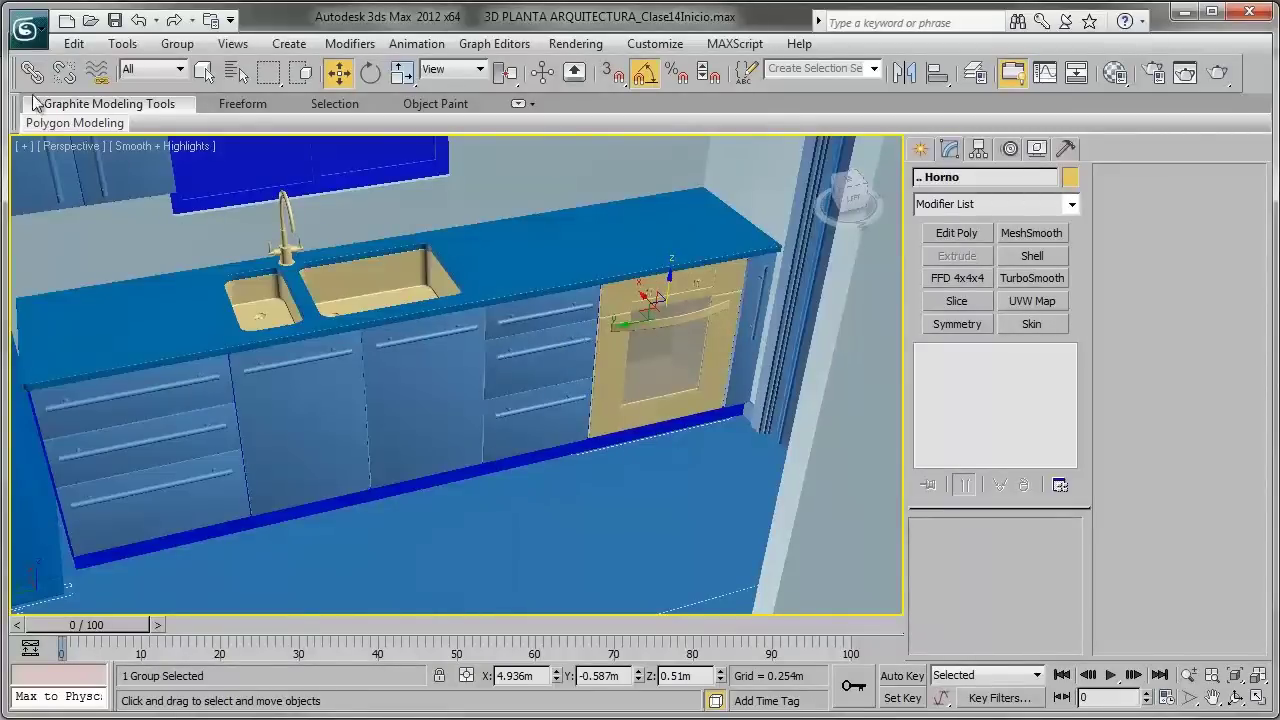
Step: Save the scene as '3D PLANTA ARQUITECTURA_Clase14Final', replacing the Inicio ending with Final
click(37, 45)
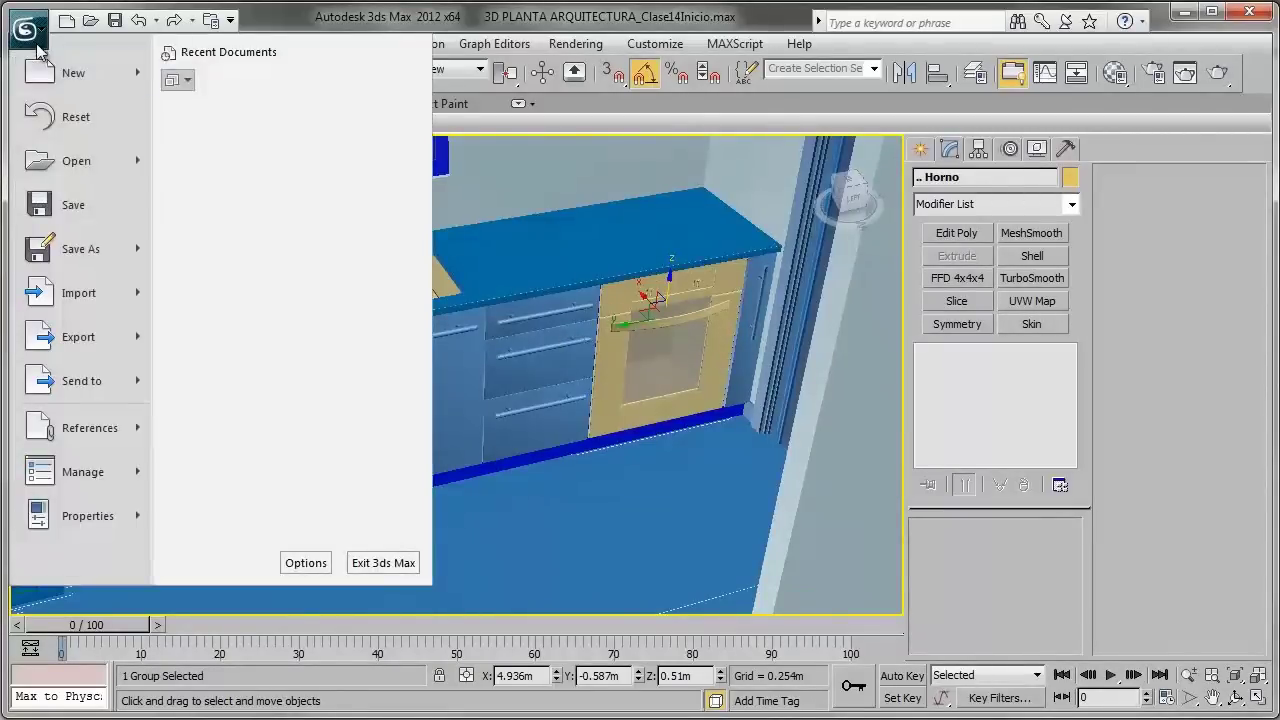
click(105, 258)
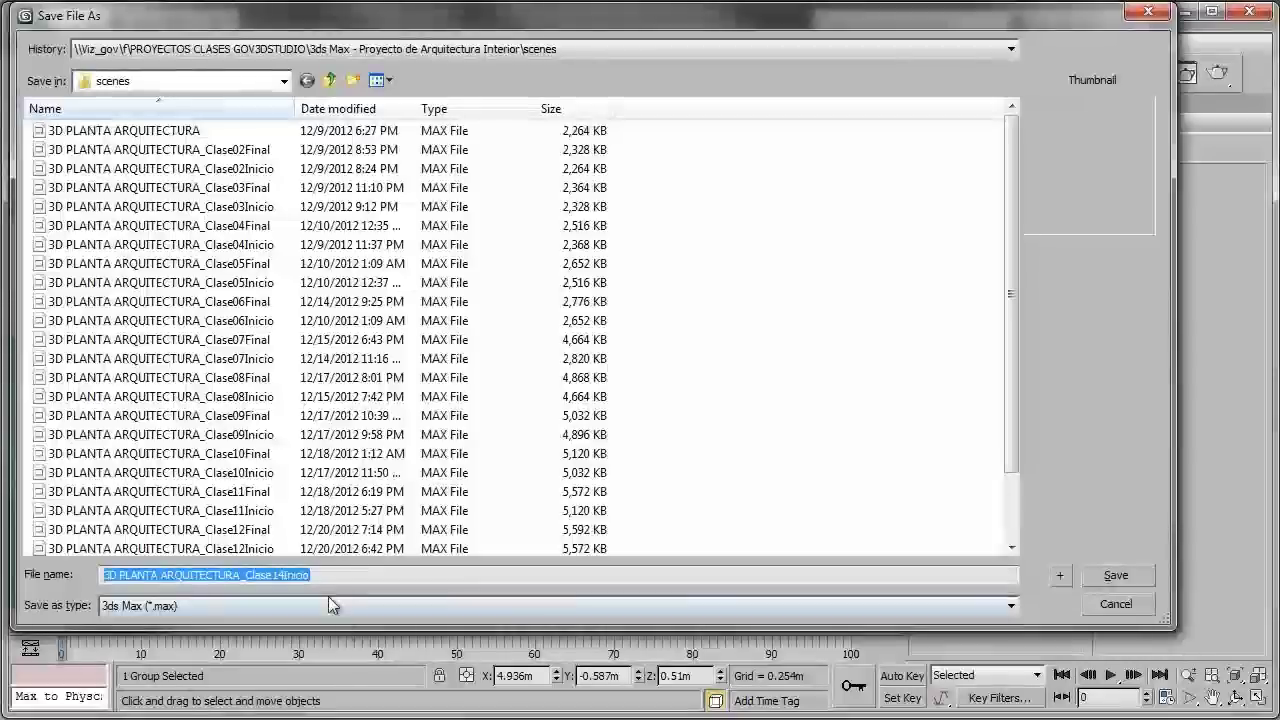
drag(289, 576, 384, 580)
key(BackSpace)
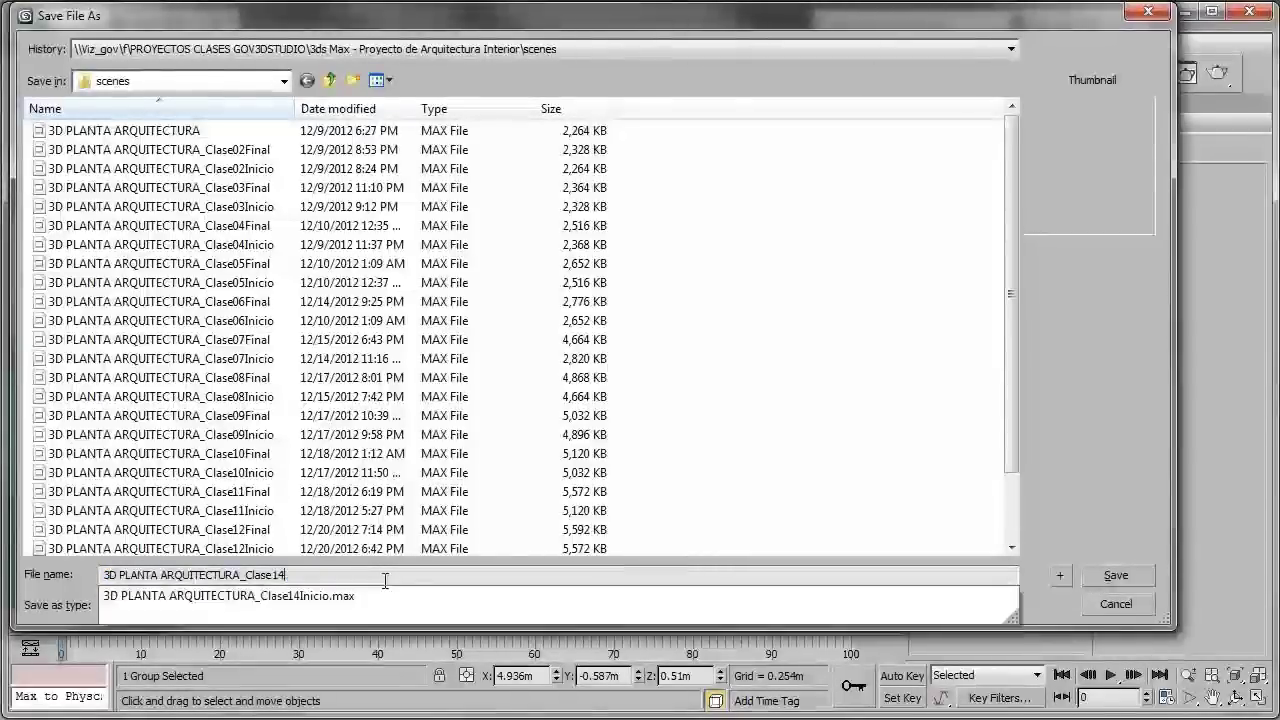
text(Final)
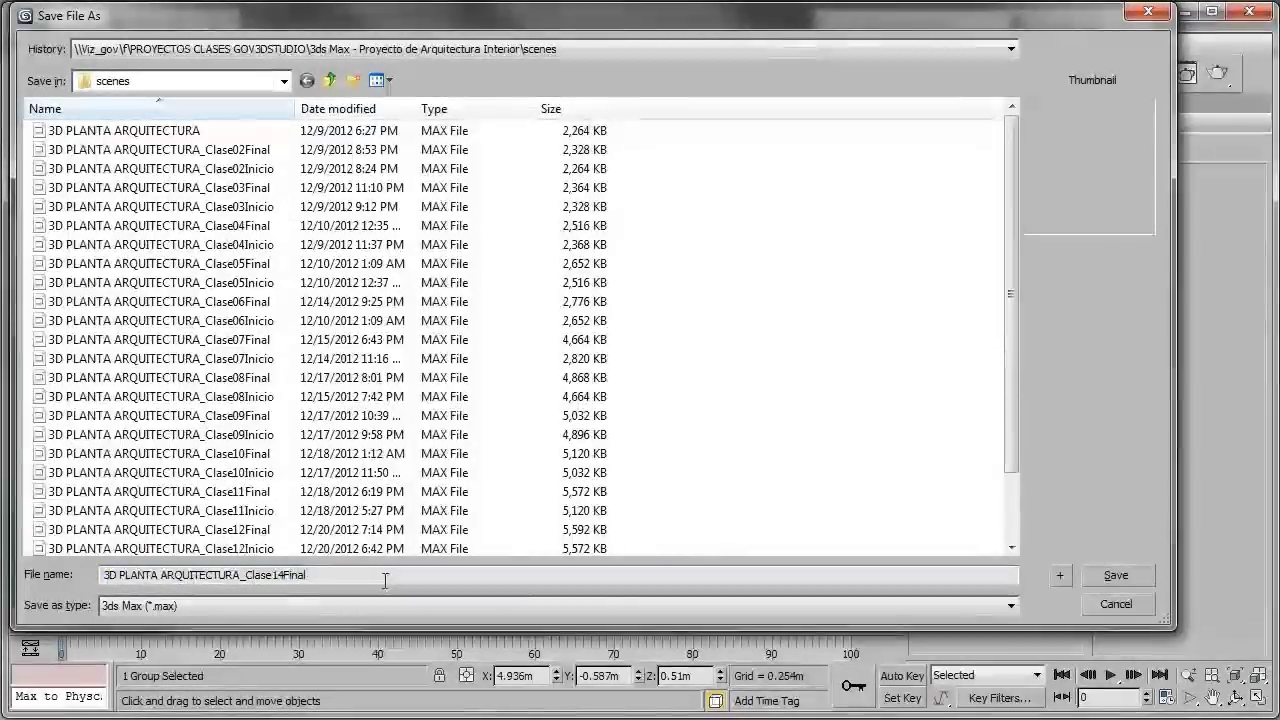
key(Return)
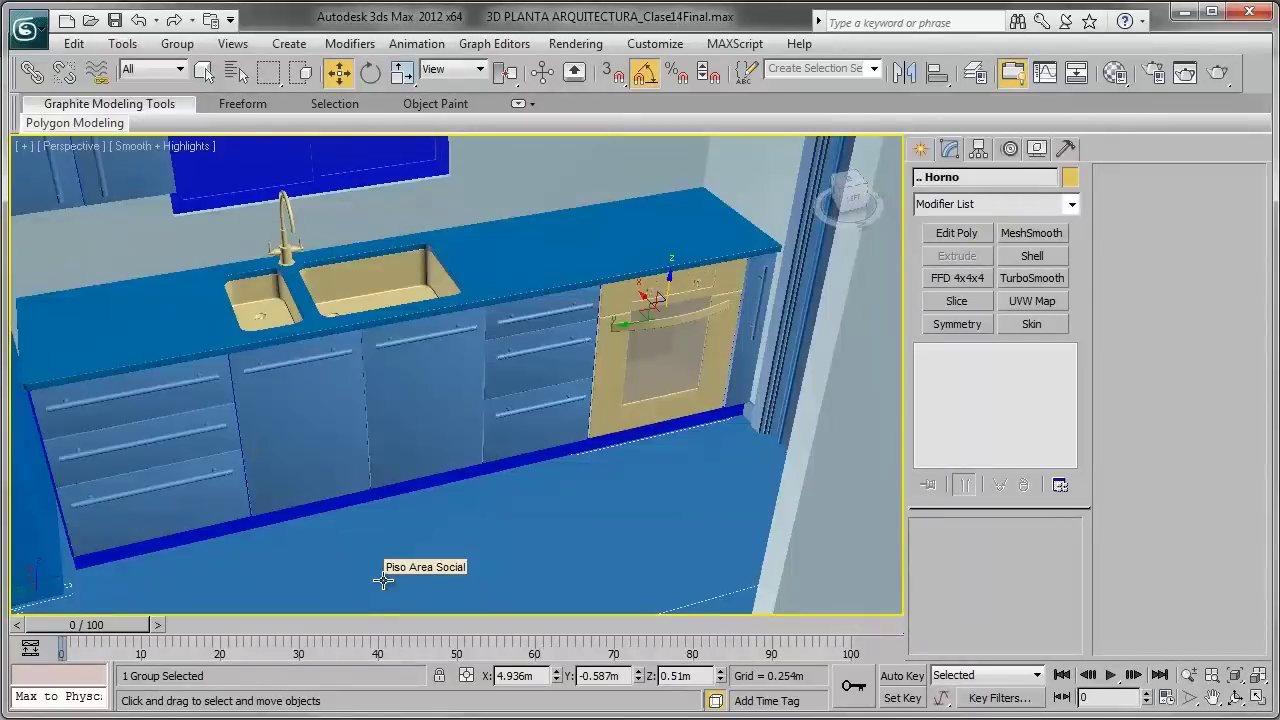
alt+middle_drag(494, 457, 548, 443)
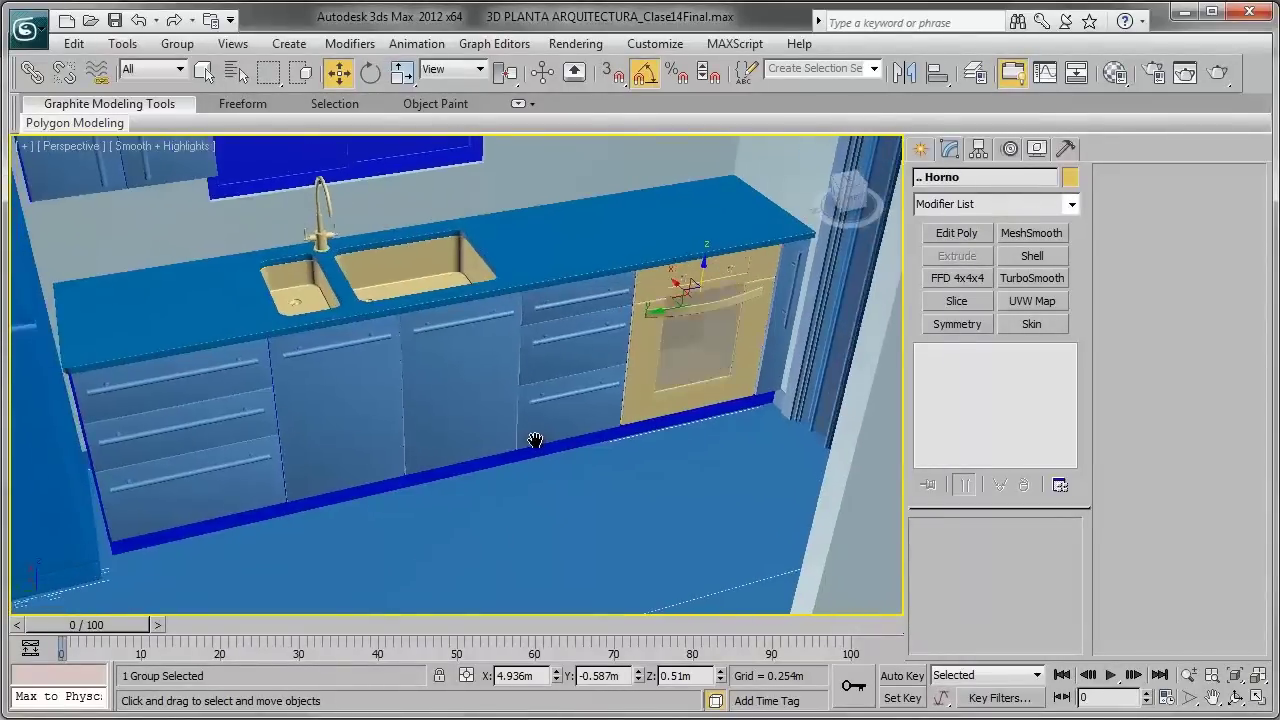